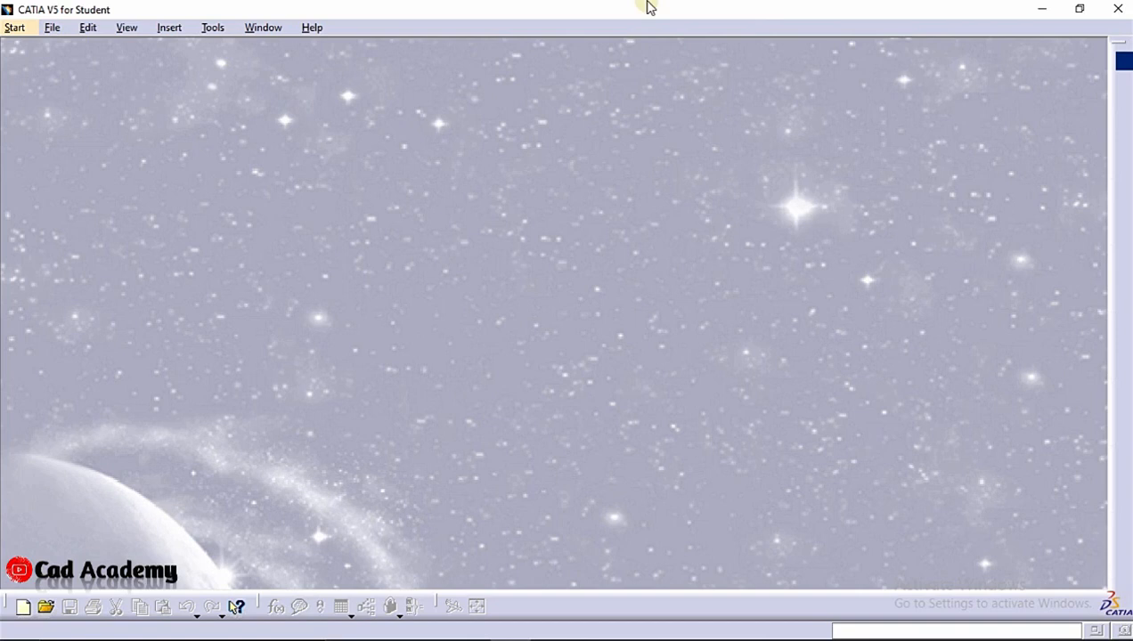
# Create a new part named "door as program" in the Part Design workbench
pyautogui.moveTo(647, 5)
pyautogui.click(13, 27)
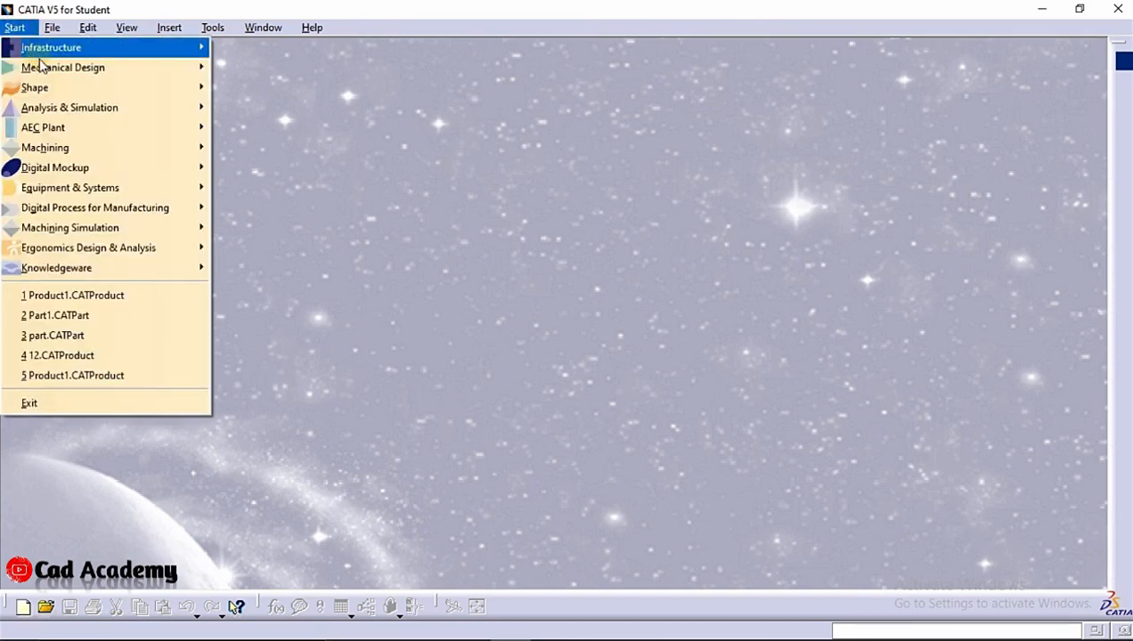
pyautogui.moveTo(62, 74)
pyautogui.click(281, 70)
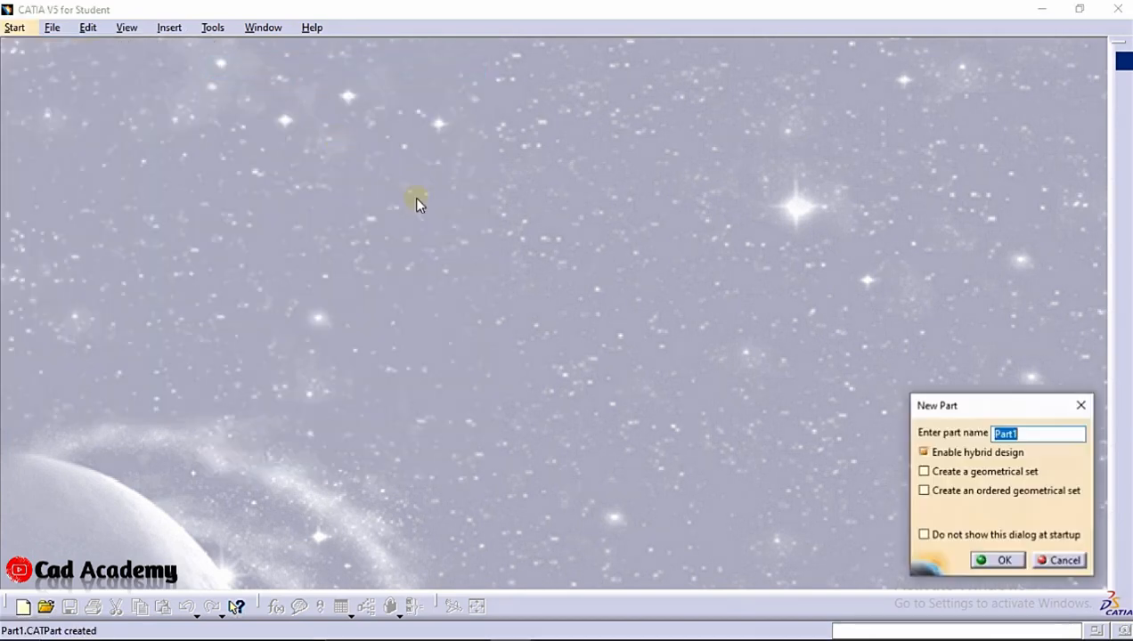
pyautogui.write('door as program')
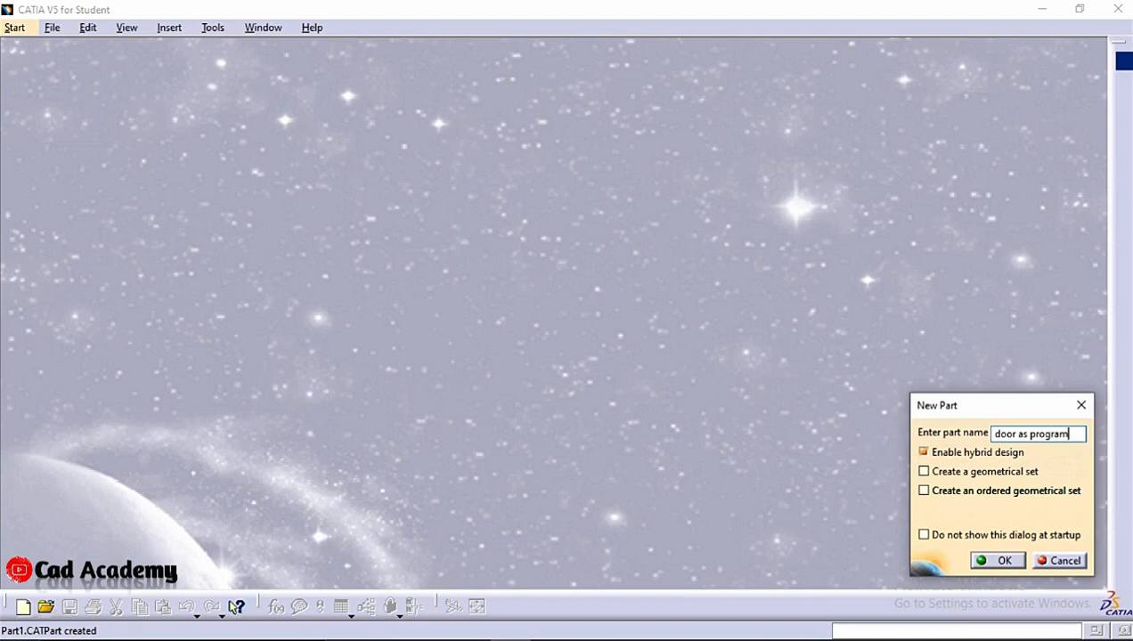
pyautogui.click(1004, 560)
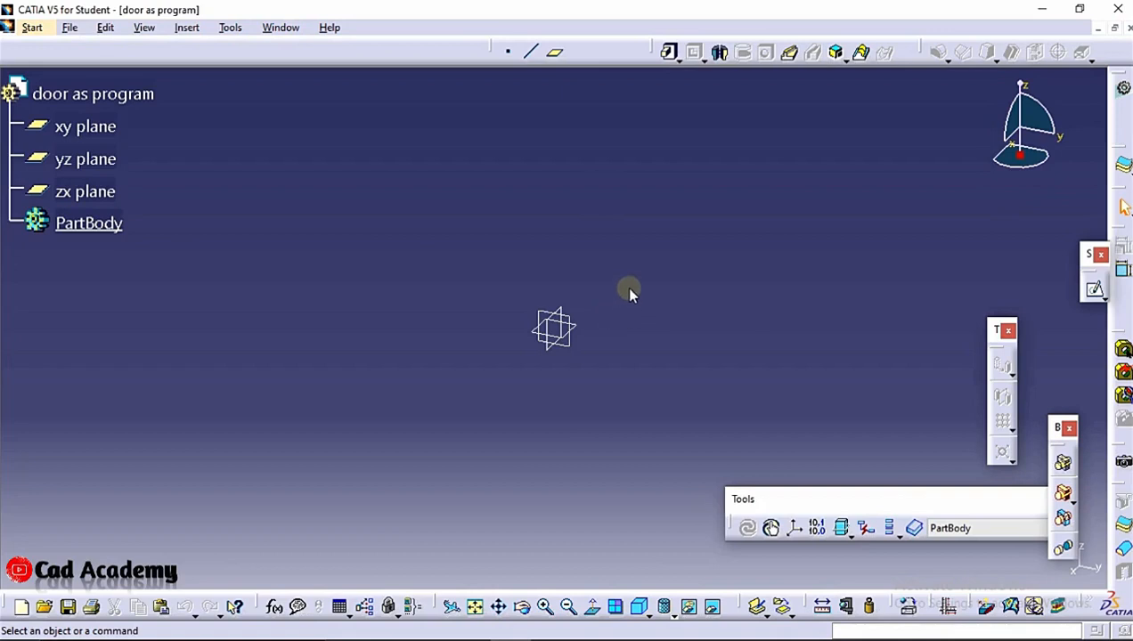
# Start a sketch on the yz plane and draw an open profile of a horizontal line, an inclined line and another horizontal line
pyautogui.click(573, 326)
pyautogui.click(1095, 291)
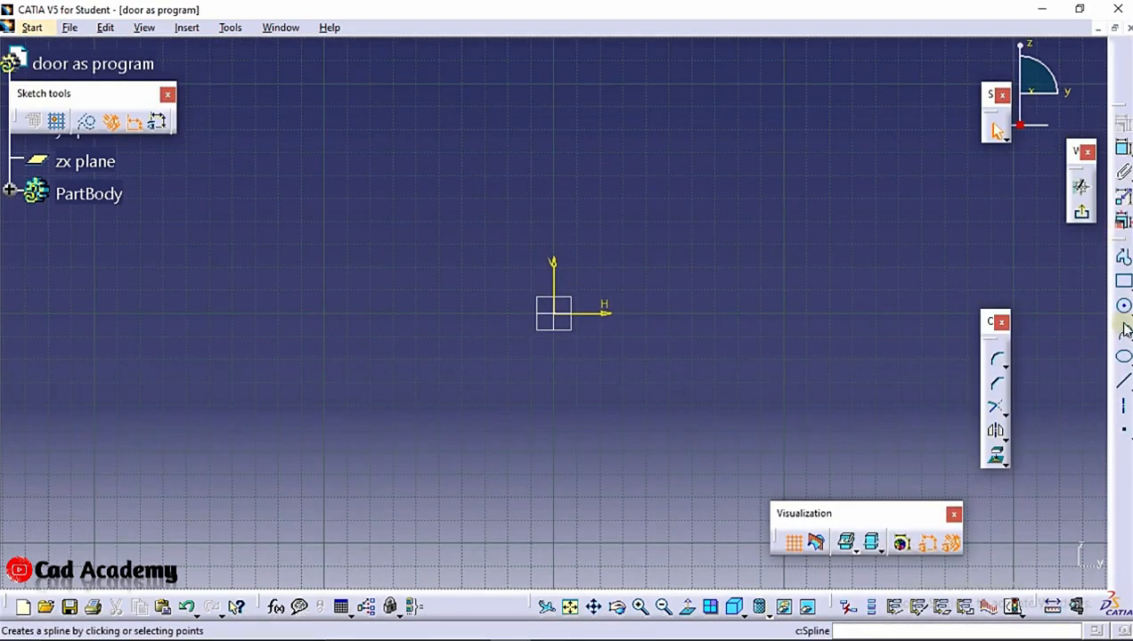
pyautogui.click(1124, 259)
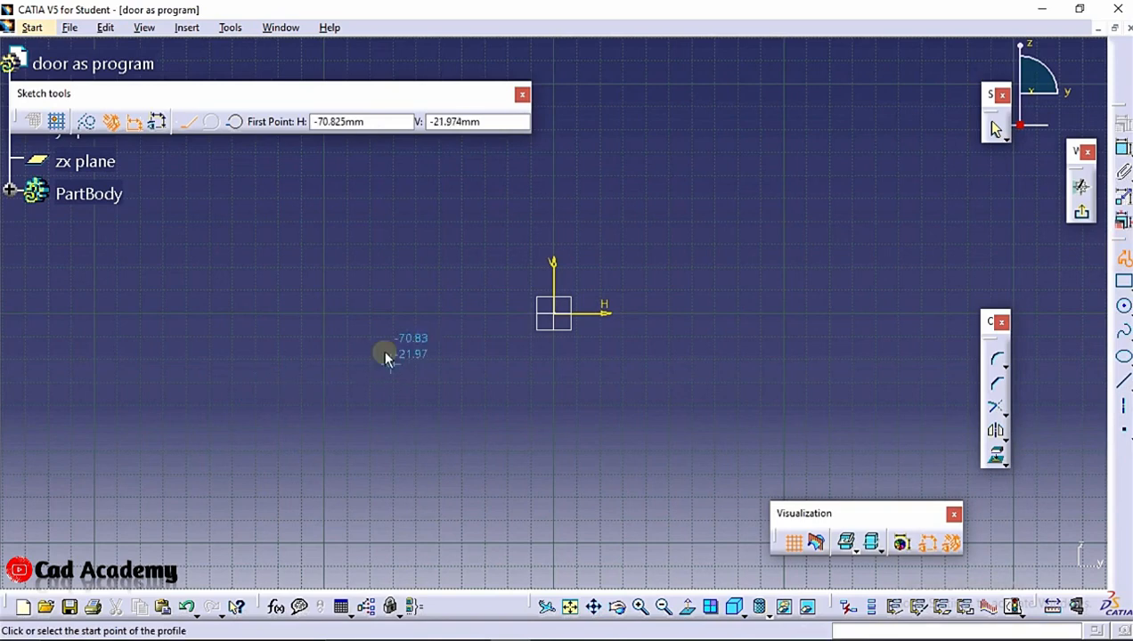
pyautogui.click(357, 309)
pyautogui.click(419, 331)
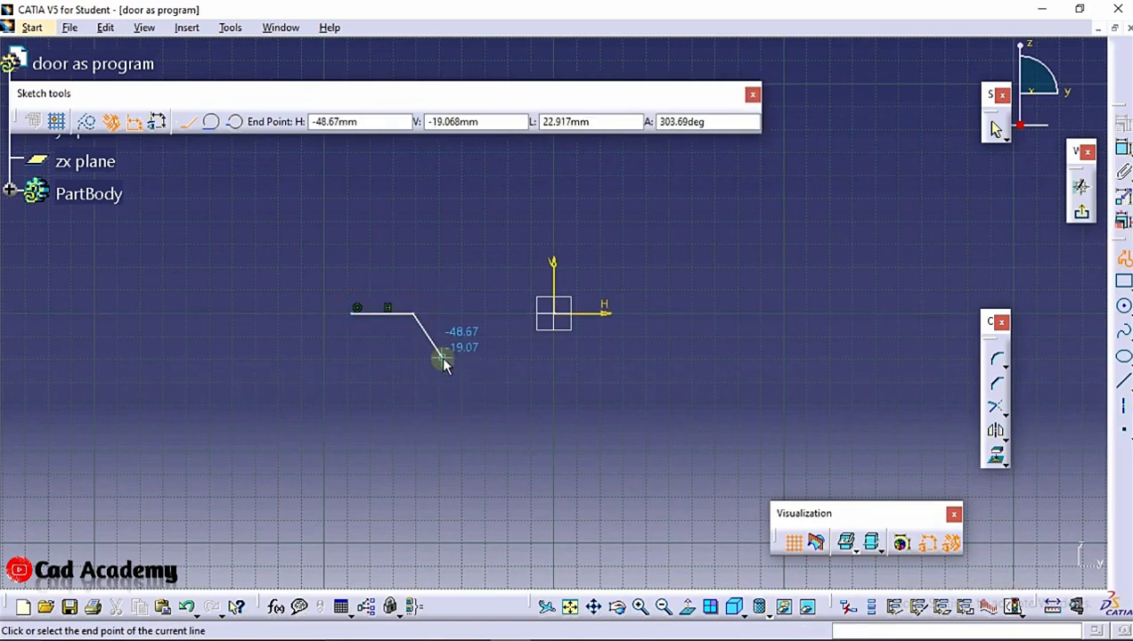
pyautogui.click(444, 360)
pyautogui.click(551, 357)
pyautogui.press('Escape')
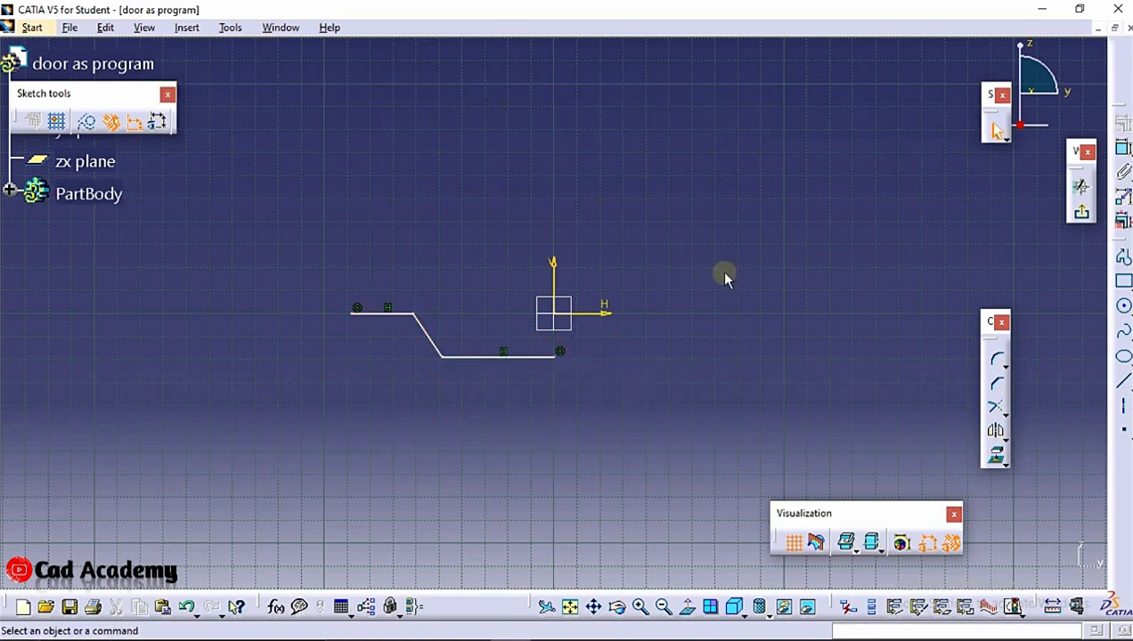
# Dimension the lower horizontal line and set its length to 50 mm
pyautogui.click(1123, 172)
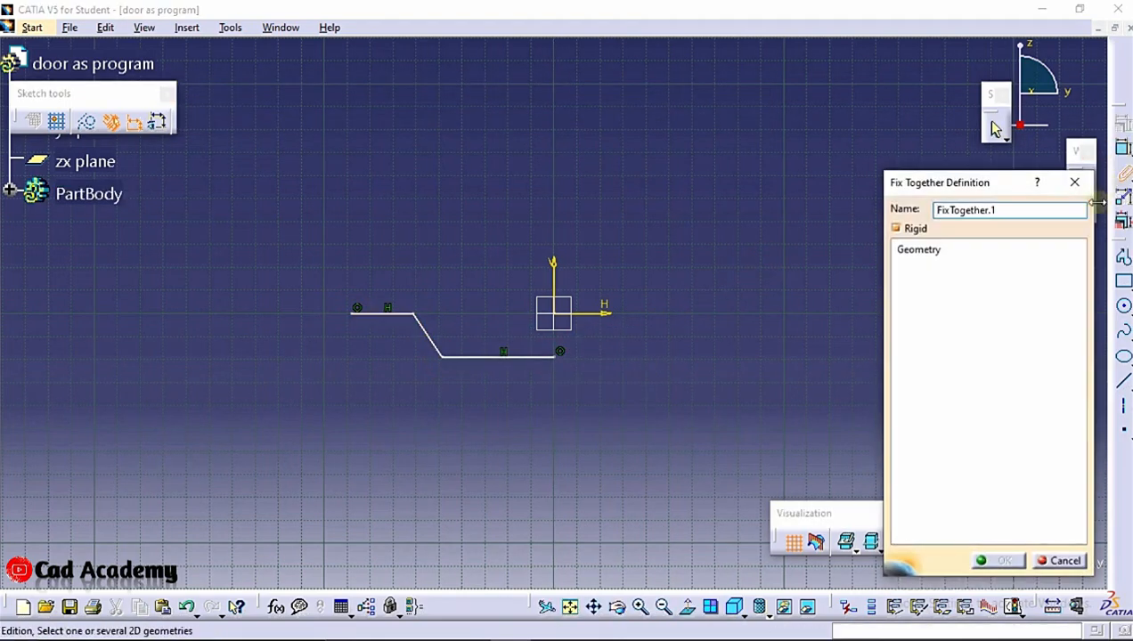
pyautogui.click(1060, 561)
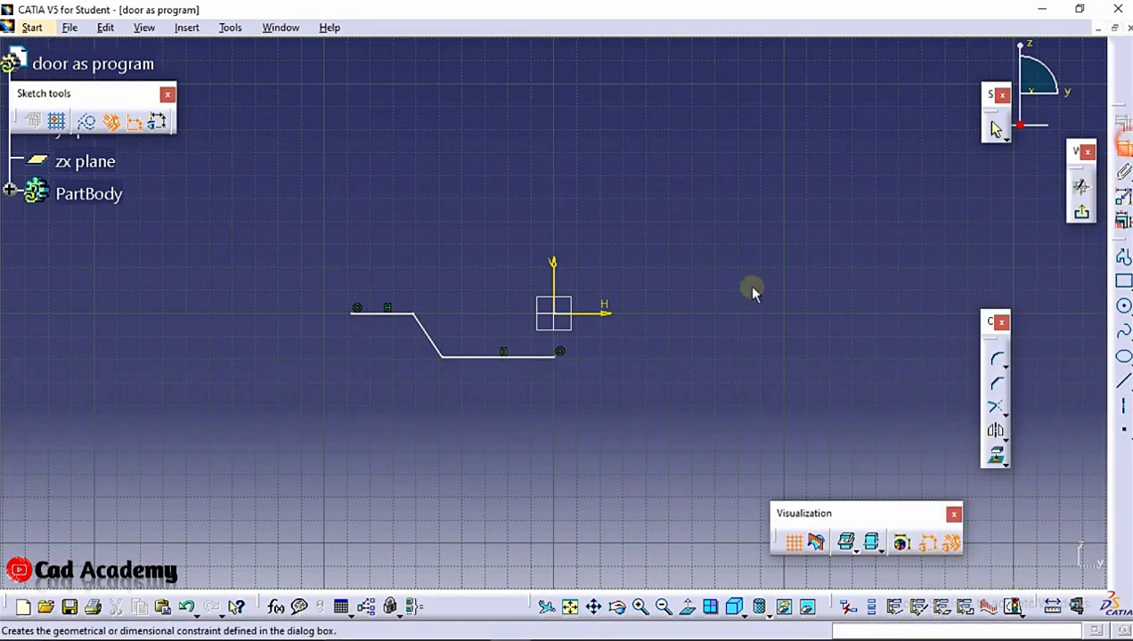
pyautogui.click(524, 356)
pyautogui.click(521, 399)
pyautogui.doubleClick(516, 389)
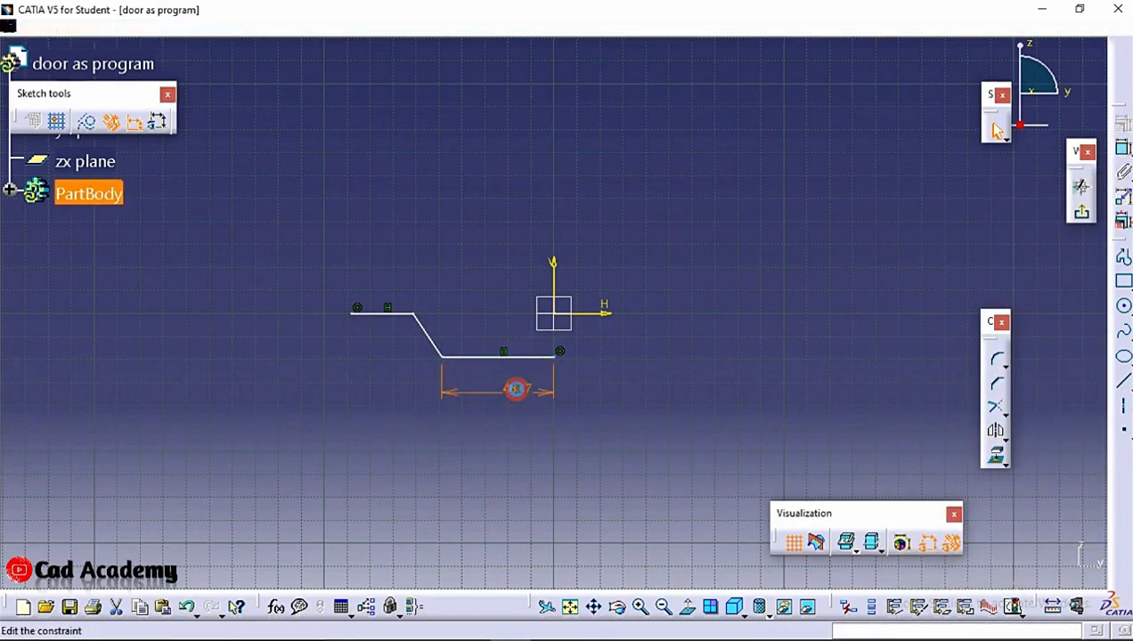
pyautogui.write('50')
pyautogui.press('Return')
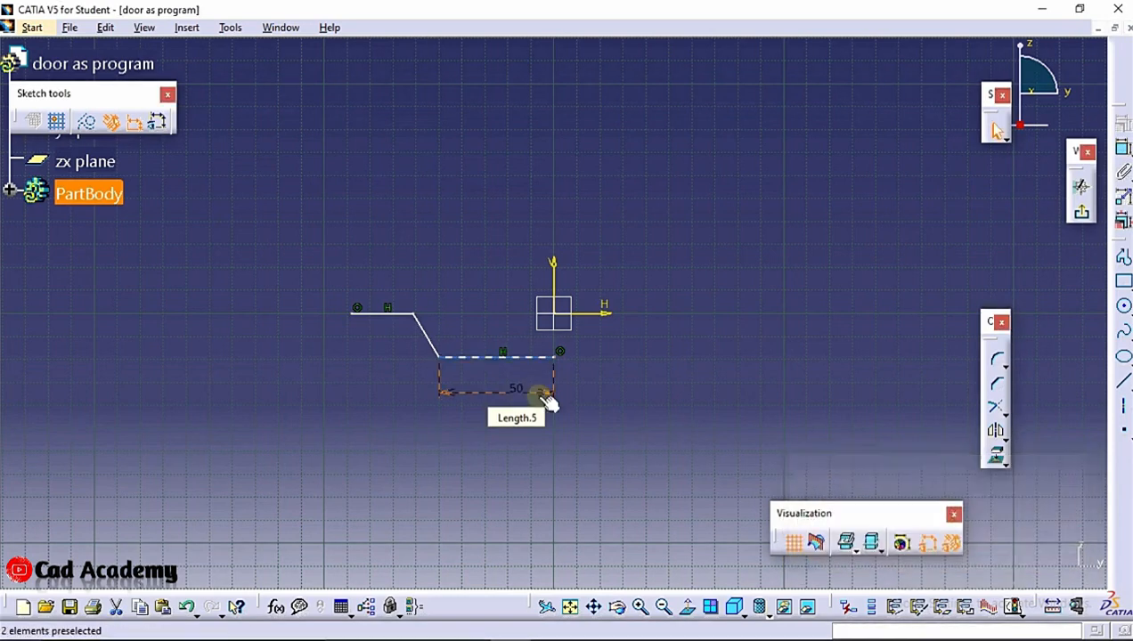
# Dimension the inclined line and set its length to 20 mm
pyautogui.click(655, 343)
pyautogui.click(1122, 148)
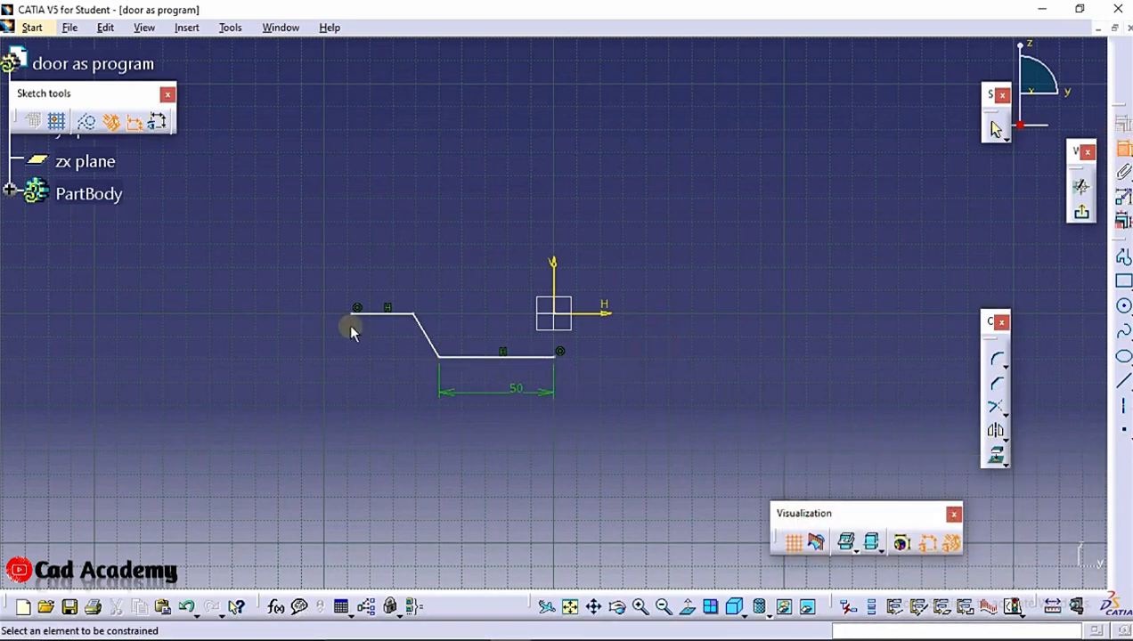
pyautogui.click(424, 333)
pyautogui.click(400, 349)
pyautogui.doubleClick(398, 344)
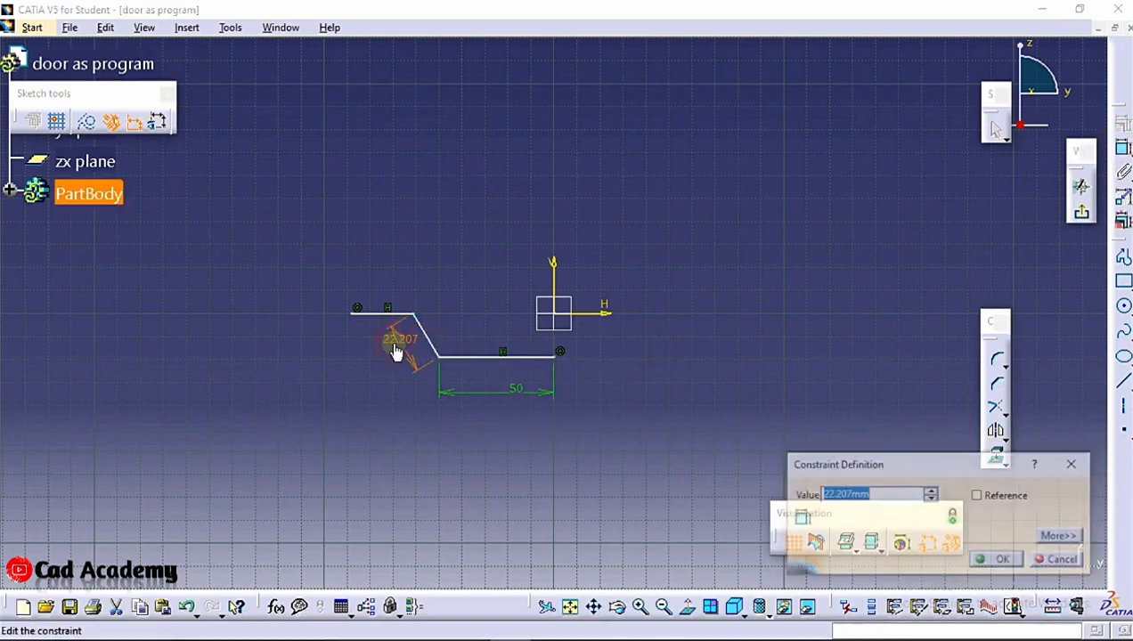
pyautogui.write('20')
pyautogui.press('Return')
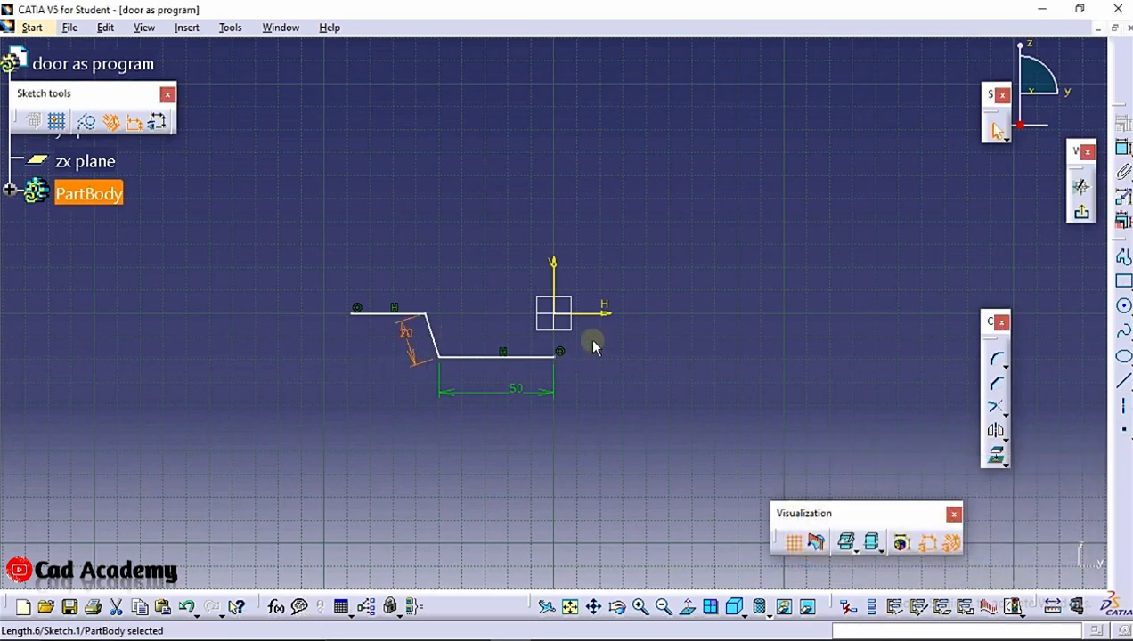
# Dimension the upper horizontal line and set its length to 20 mm
pyautogui.click(1121, 148)
pyautogui.click(374, 312)
pyautogui.click(377, 285)
pyautogui.doubleClick(377, 287)
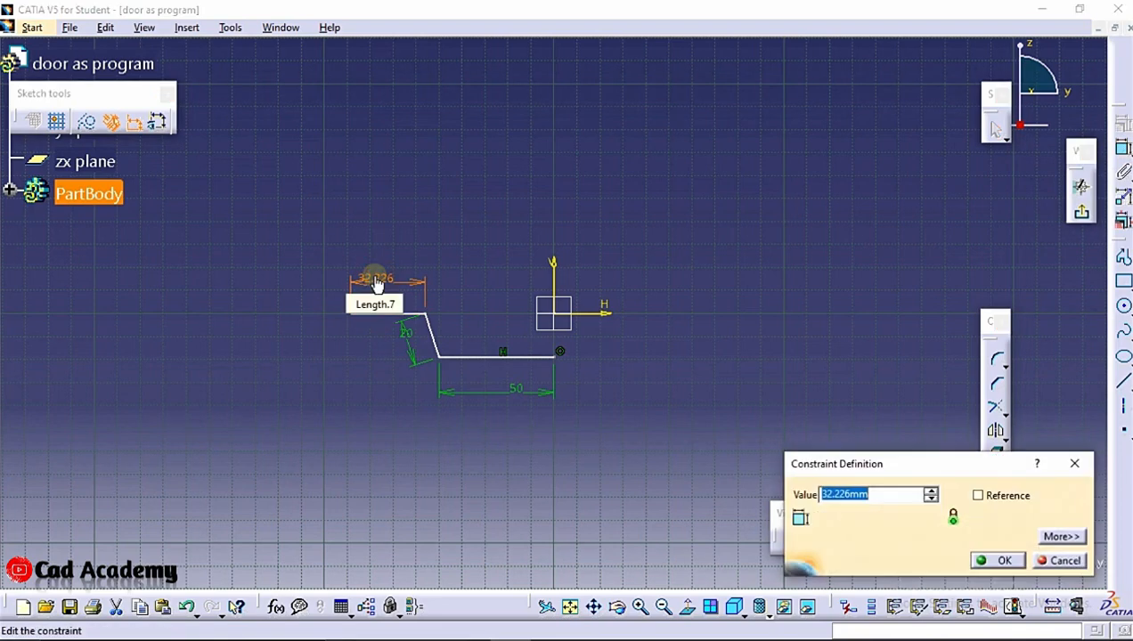
pyautogui.write('20')
pyautogui.press('Return')
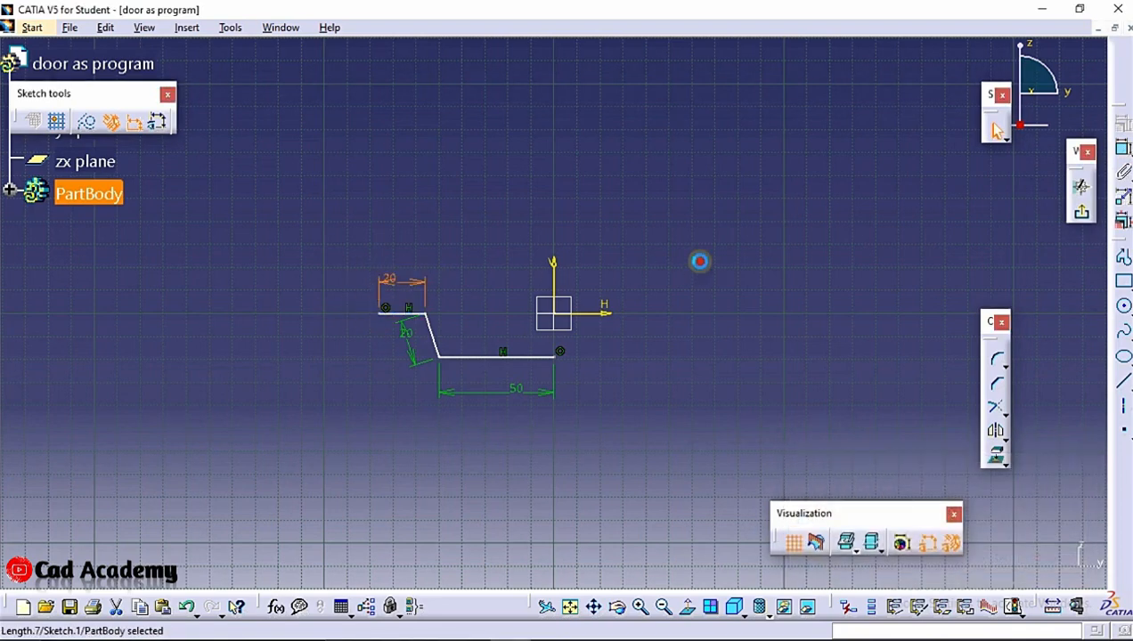
# Dimension the horizontal offset from the vertical axis to the upper line's inner end and set it to 65 mm
pyautogui.click(701, 260)
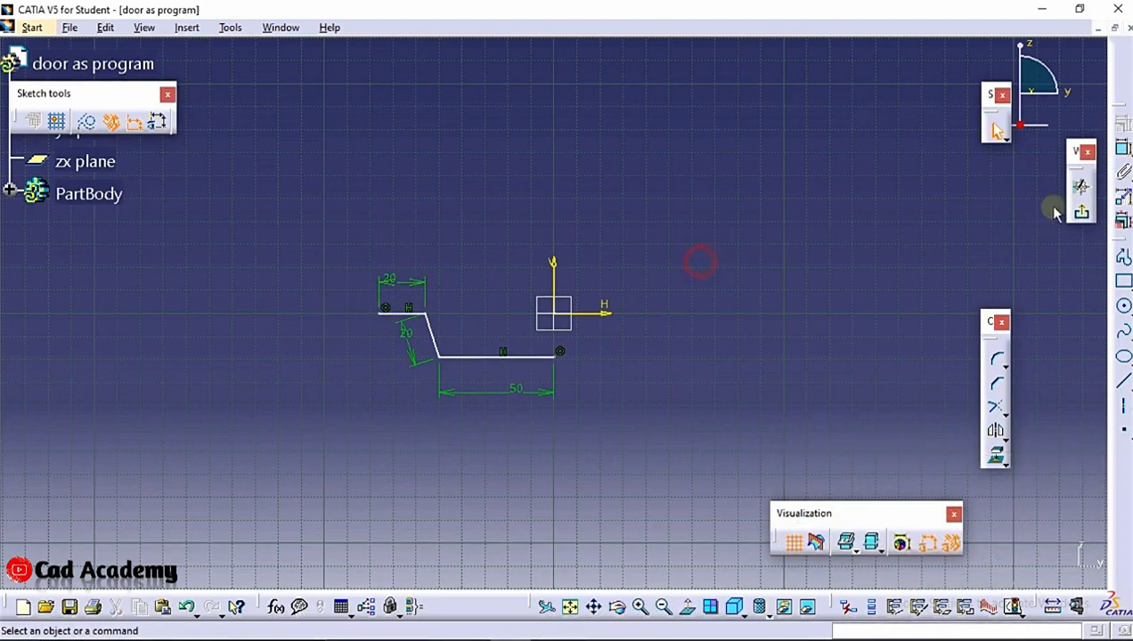
pyautogui.click(1123, 149)
pyautogui.click(553, 272)
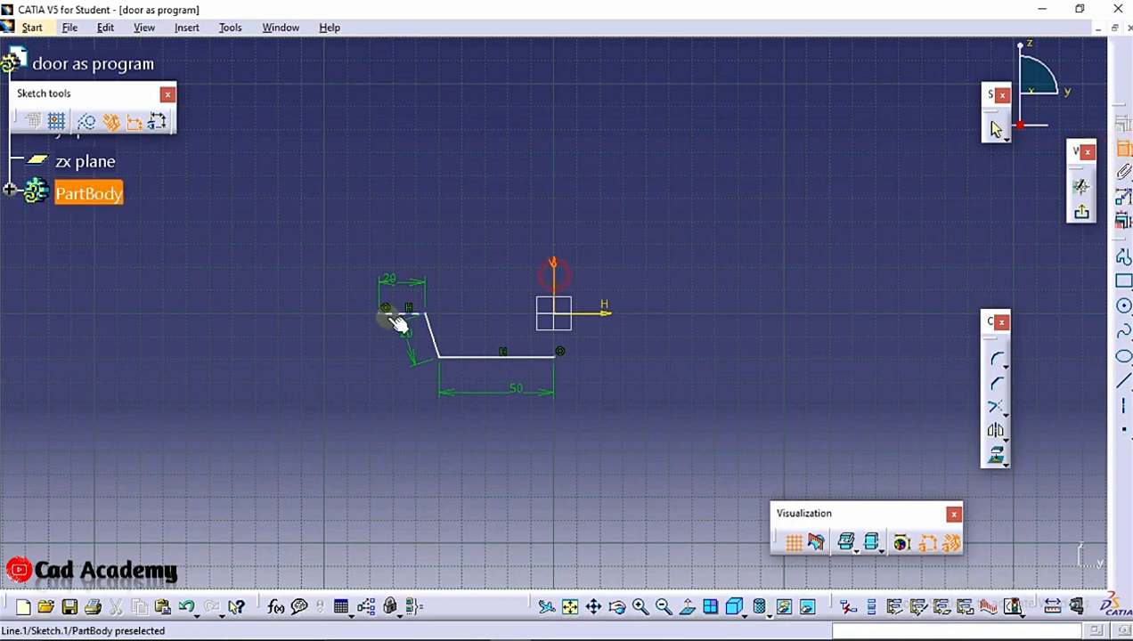
pyautogui.click(430, 318)
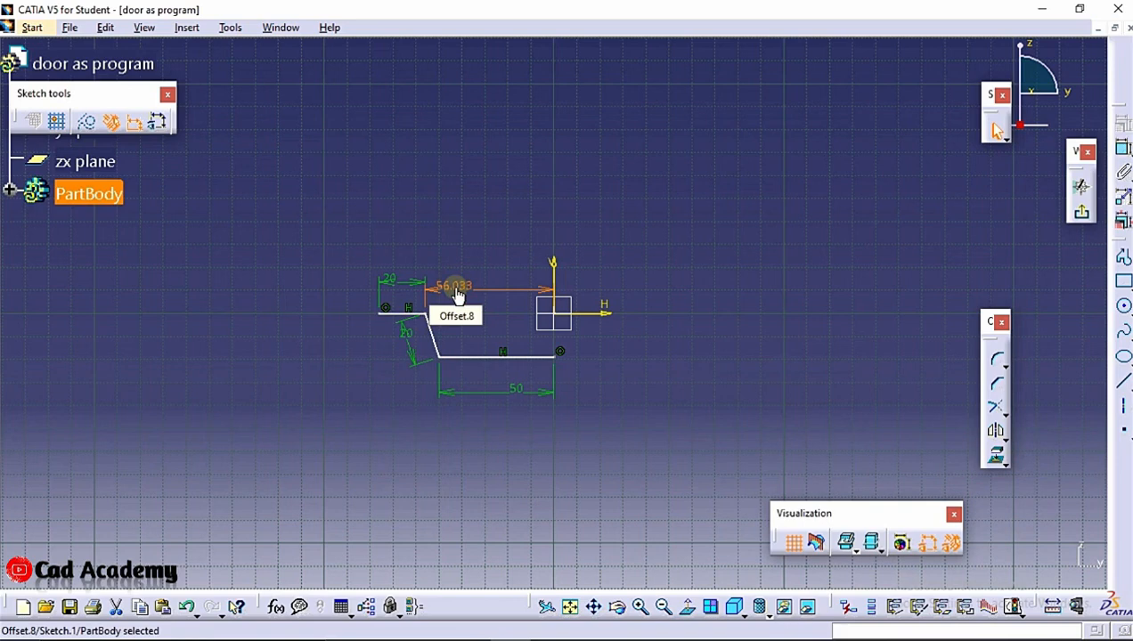
pyautogui.write('65')
pyautogui.press('Return')
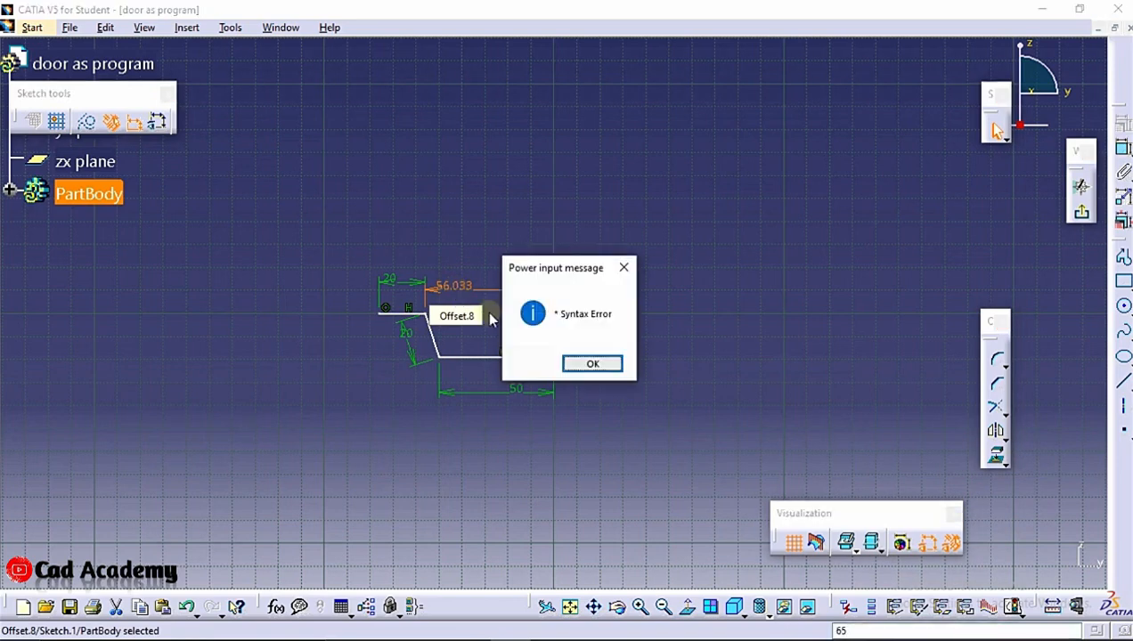
pyautogui.click(589, 360)
pyautogui.doubleClick(469, 285)
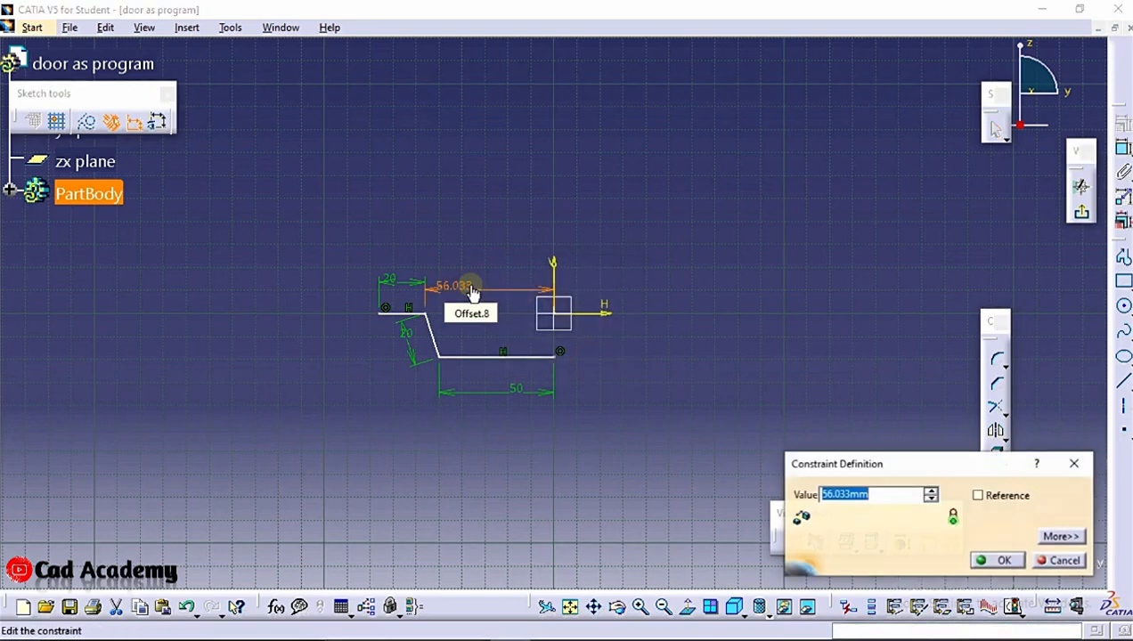
pyautogui.write('6')
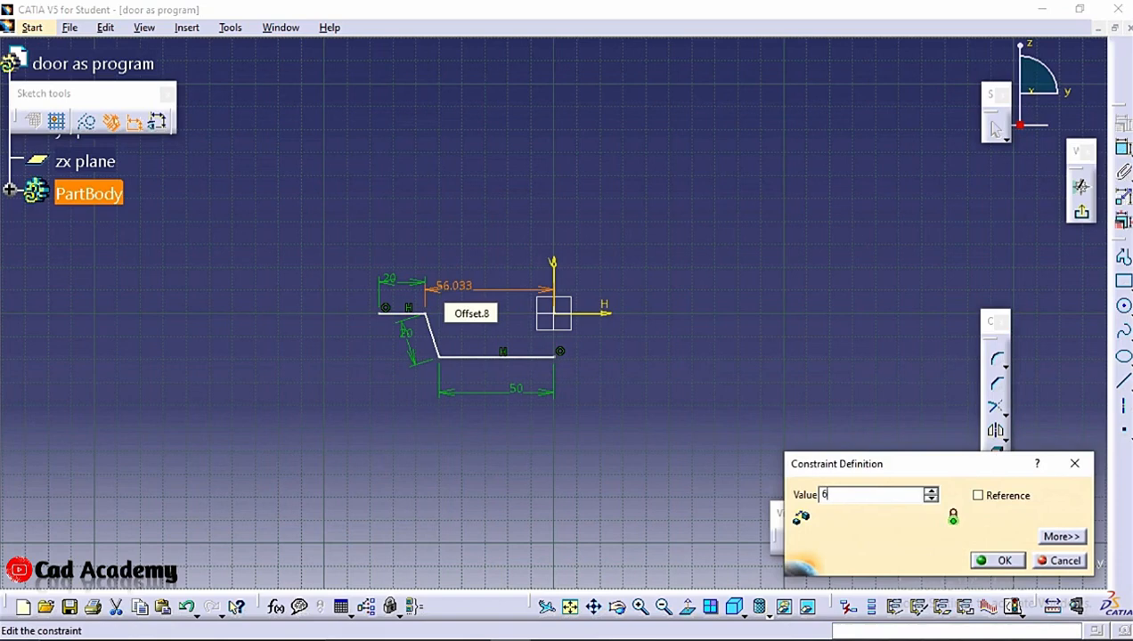
pyautogui.write('5')
pyautogui.click(998, 560)
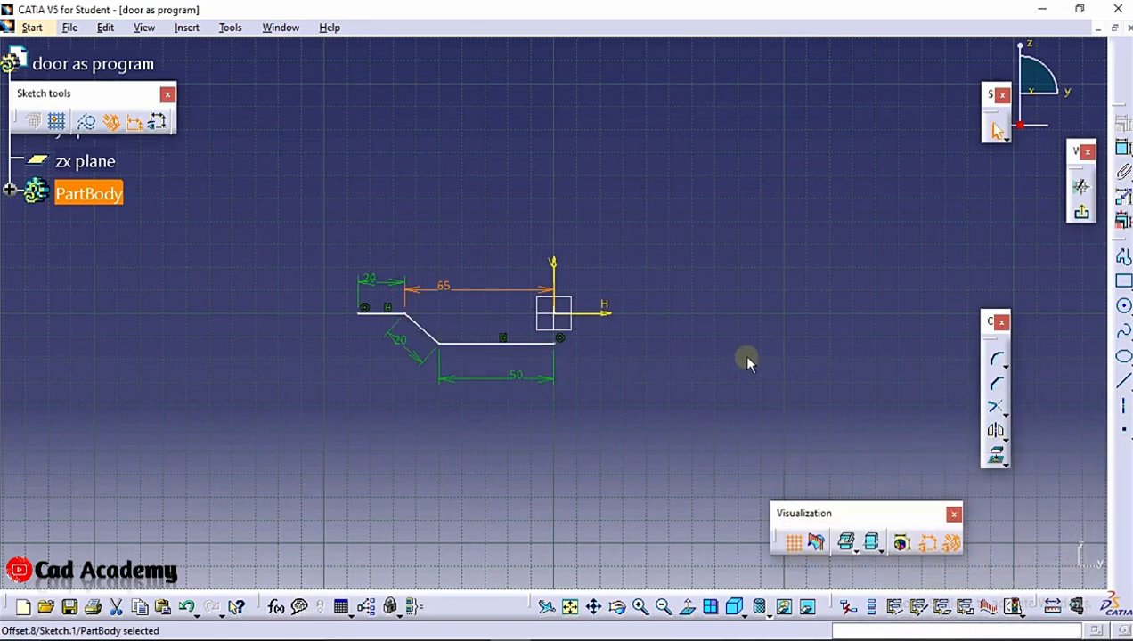
# Mirror the profile about the vertical axis and exit the sketcher
pyautogui.click(1083, 214)
pyautogui.doubleClick(481, 346)
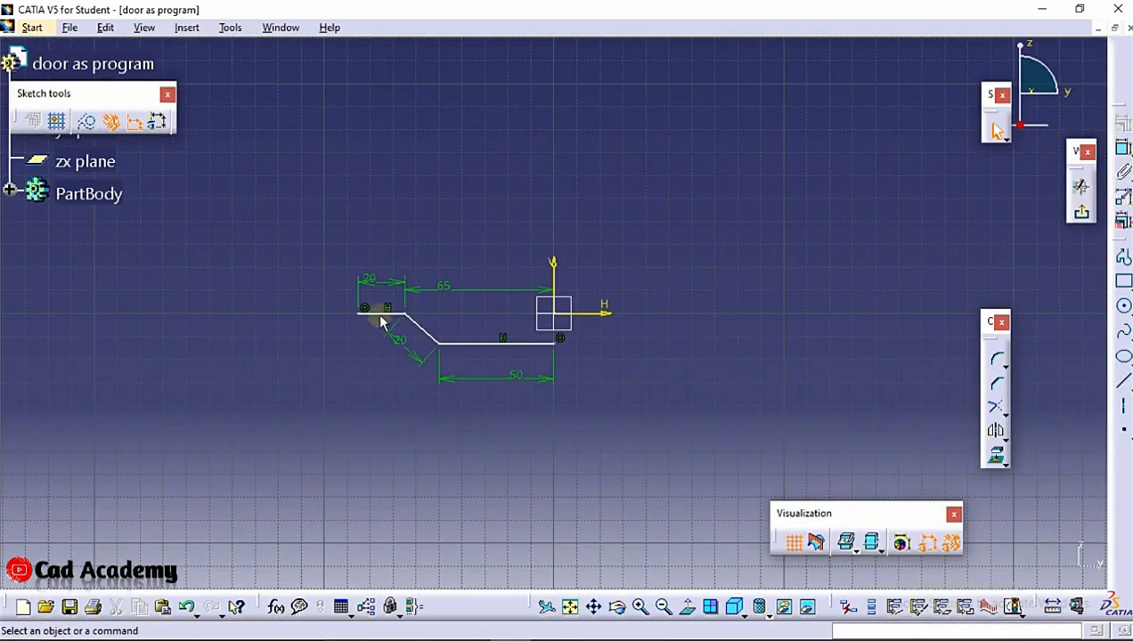
pyautogui.click(473, 346)
pyautogui.click(995, 432)
pyautogui.click(551, 270)
pyautogui.click(1087, 220)
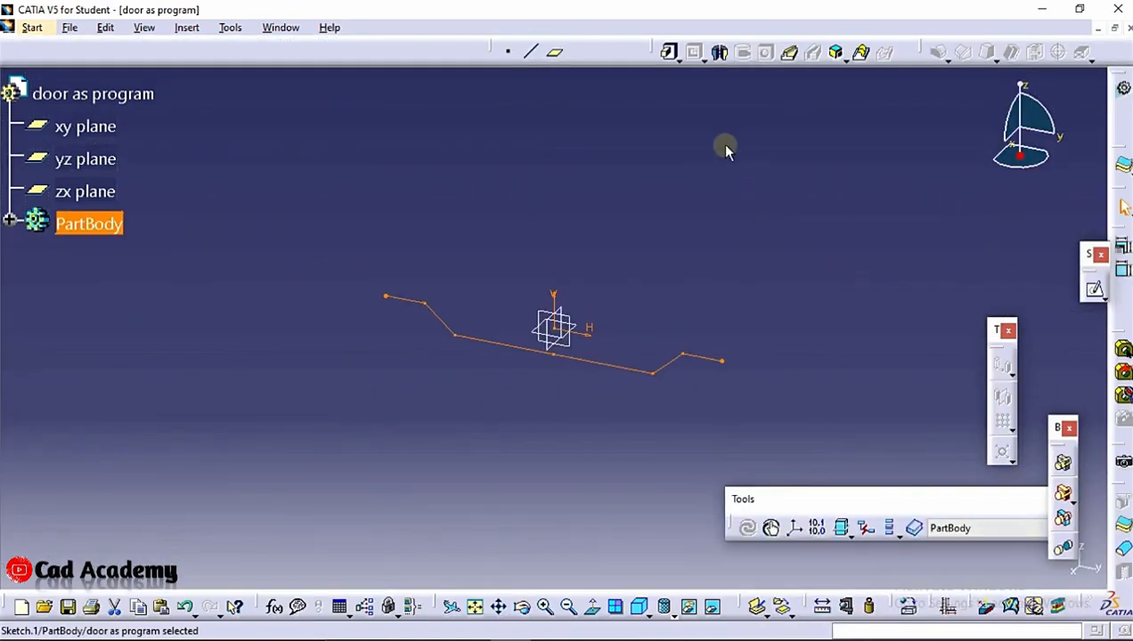
# Create a plane normal to the sketch curve at its left end point
pyautogui.click(726, 149)
pyautogui.click(554, 51)
pyautogui.click(481, 343)
pyautogui.click(388, 299)
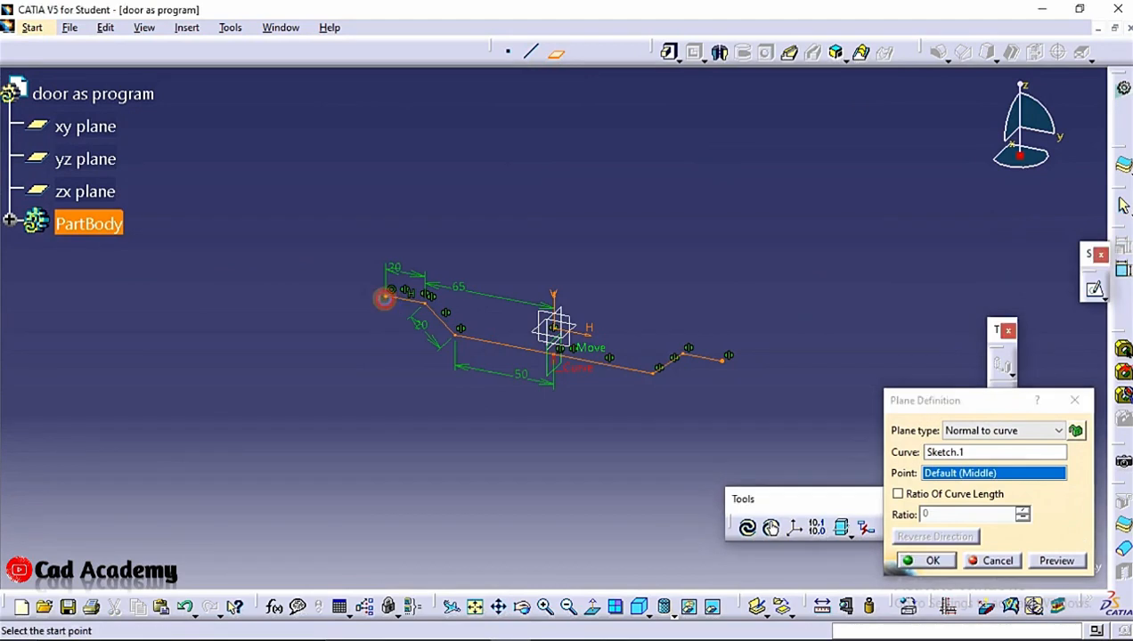
pyautogui.click(927, 560)
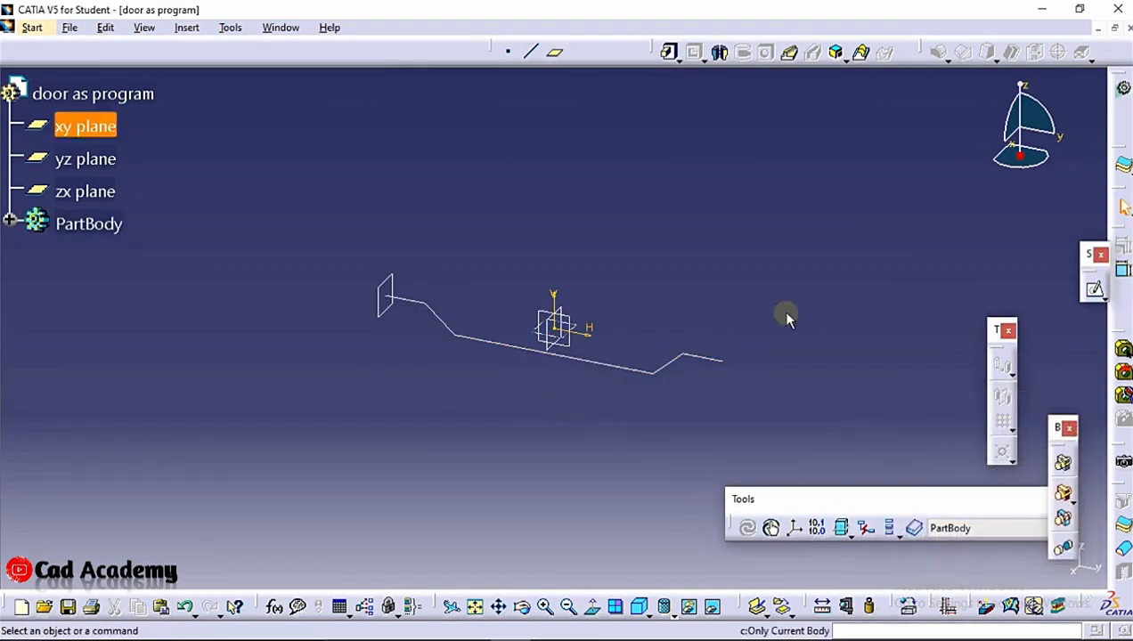
# Start a new sketch on the normal plane
pyautogui.click(381, 304)
pyautogui.click(1098, 289)
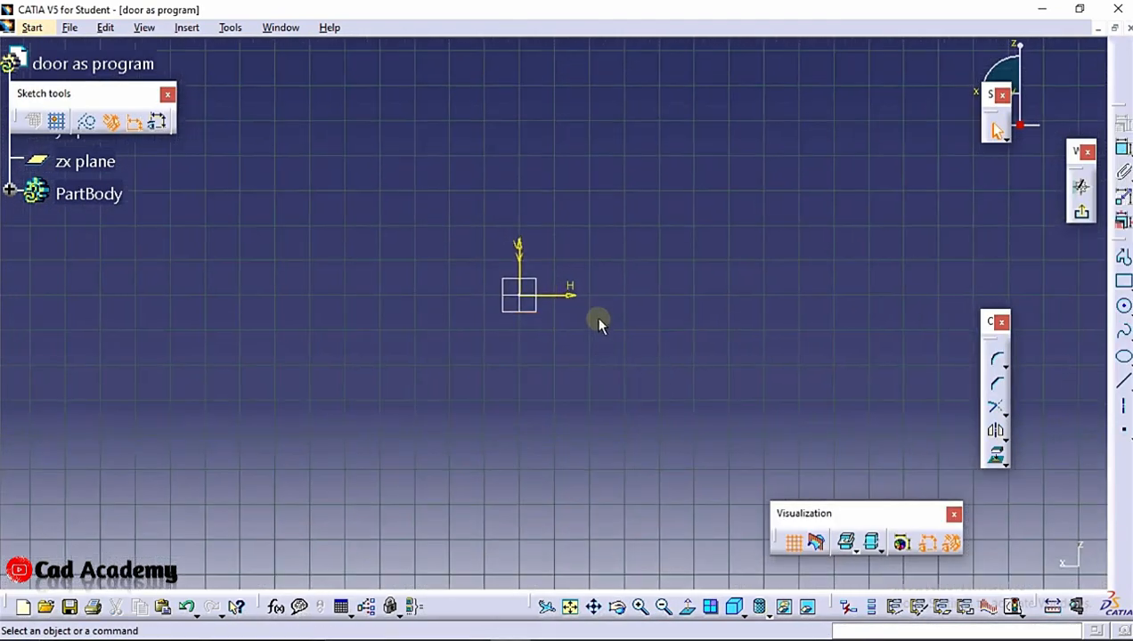
pyautogui.moveTo(568, 299)
pyautogui.mouseDown(button='middle')
pyautogui.moveTo(732, 346)
pyautogui.moveTo(735, 374)
pyautogui.moveTo(731, 290)
pyautogui.mouseUp(button='middle')
pyautogui.click(730, 363)
pyautogui.moveTo(805, 353)
pyautogui.mouseDown(button='middle')
pyautogui.moveTo(452, 276)
pyautogui.moveTo(528, 134)
pyautogui.mouseUp(button='middle')
pyautogui.click(452, 275)
pyautogui.scroll(1, 458, 233)
pyautogui.moveTo(458, 233)
pyautogui.mouseDown(button='middle')
pyautogui.moveTo(587, 291)
pyautogui.moveTo(700, 305)
pyautogui.mouseUp(button='middle')
pyautogui.click(699, 305)
pyautogui.moveTo(699, 305); pyautogui.dragTo(624, 157, button='middle')
pyautogui.moveTo(474, 359)
pyautogui.mouseDown(button='middle')
pyautogui.moveTo(627, 266)
pyautogui.moveTo(660, 186)
pyautogui.moveTo(703, 294)
pyautogui.moveTo(607, 283)
pyautogui.moveTo(670, 263)
pyautogui.mouseUp(button='middle')
pyautogui.click(627, 265)
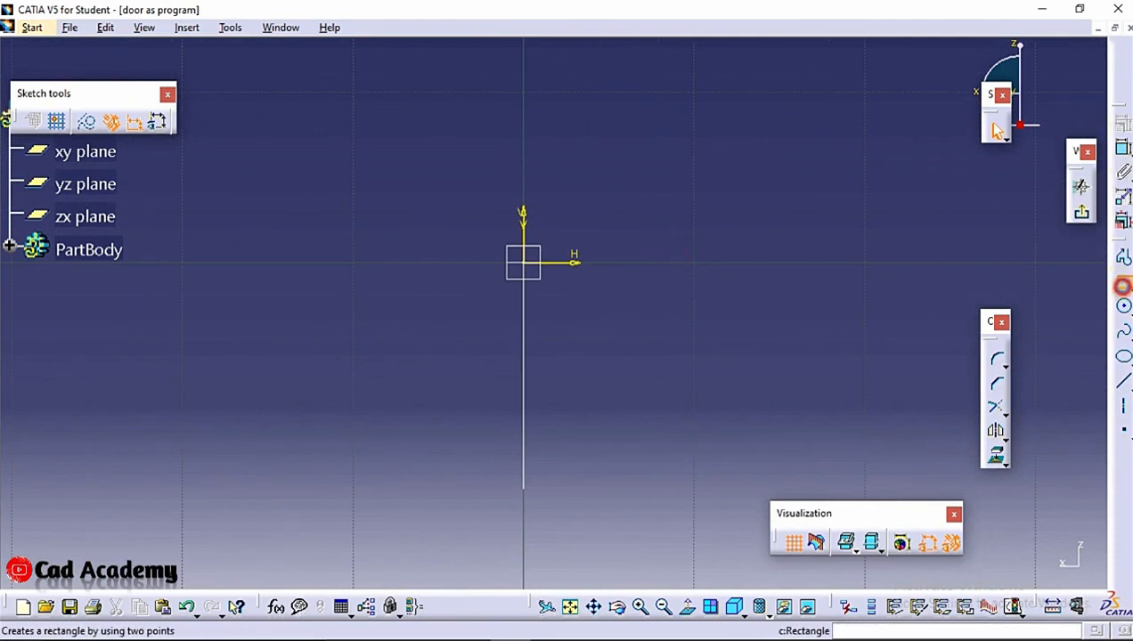
# Draw a centered rectangle on the origin about 13 mm wide and 2.4 mm high
pyautogui.click(1124, 286)
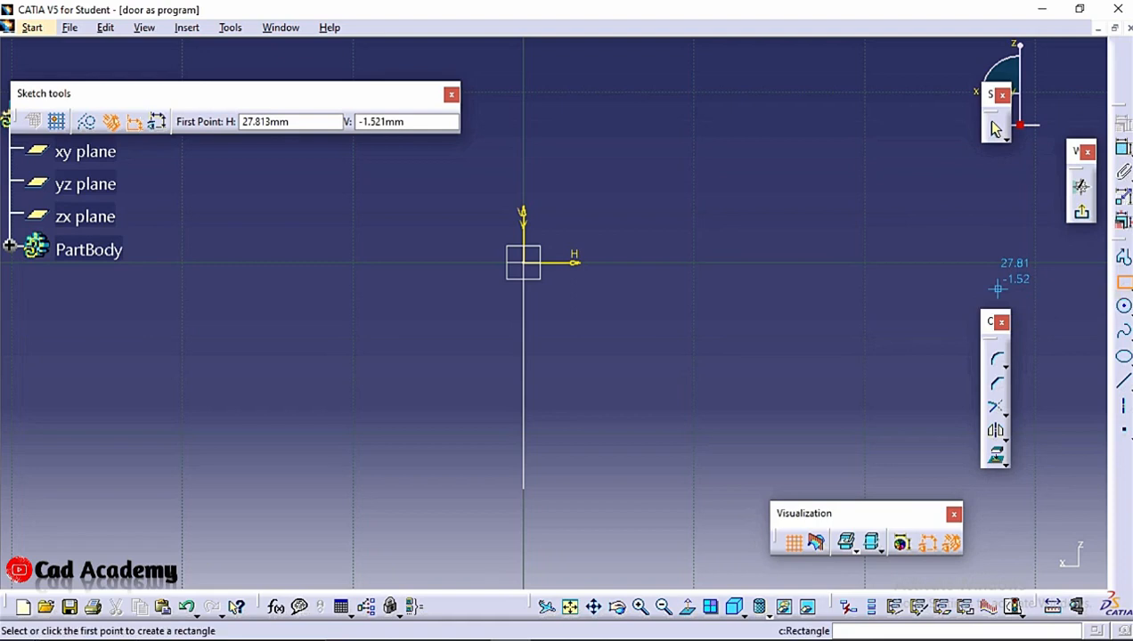
pyautogui.click(1124, 287)
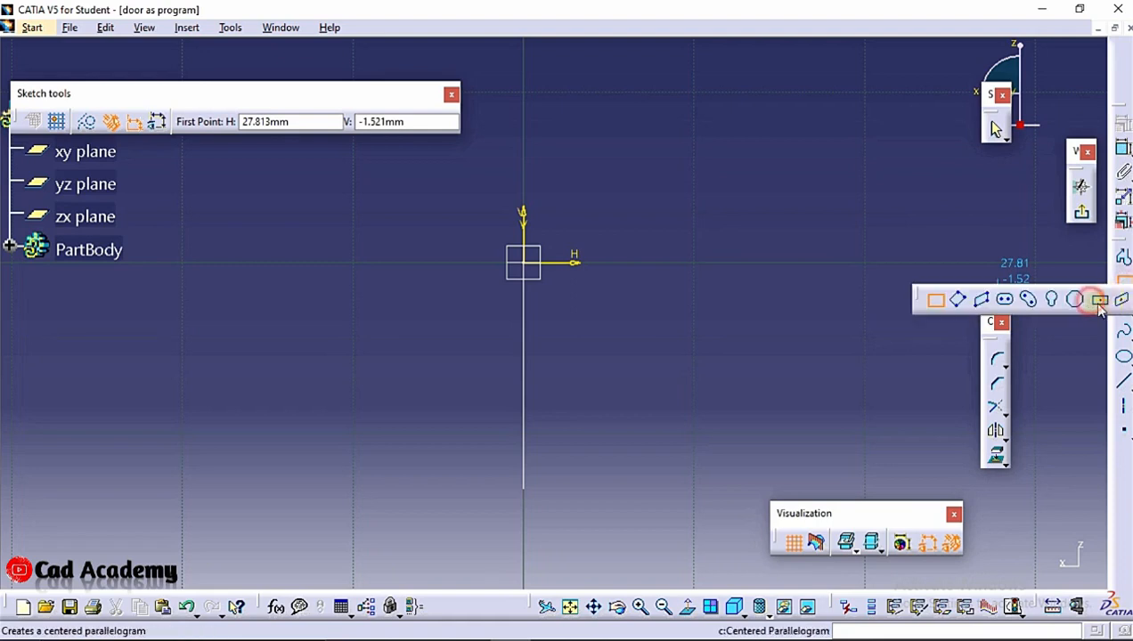
pyautogui.click(1074, 299)
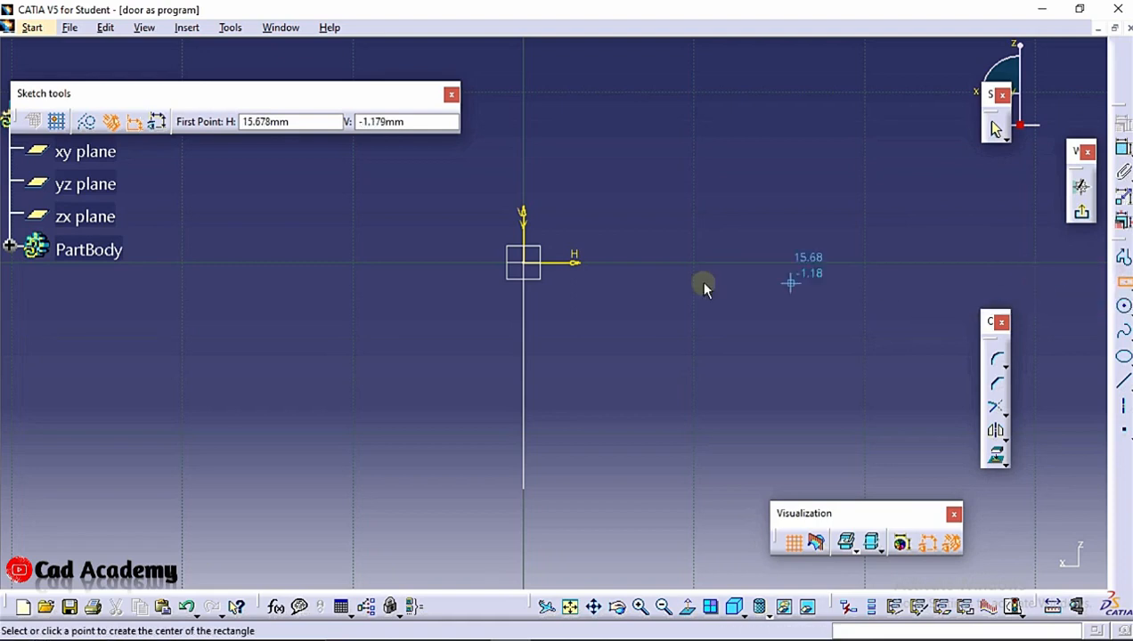
pyautogui.click(525, 263)
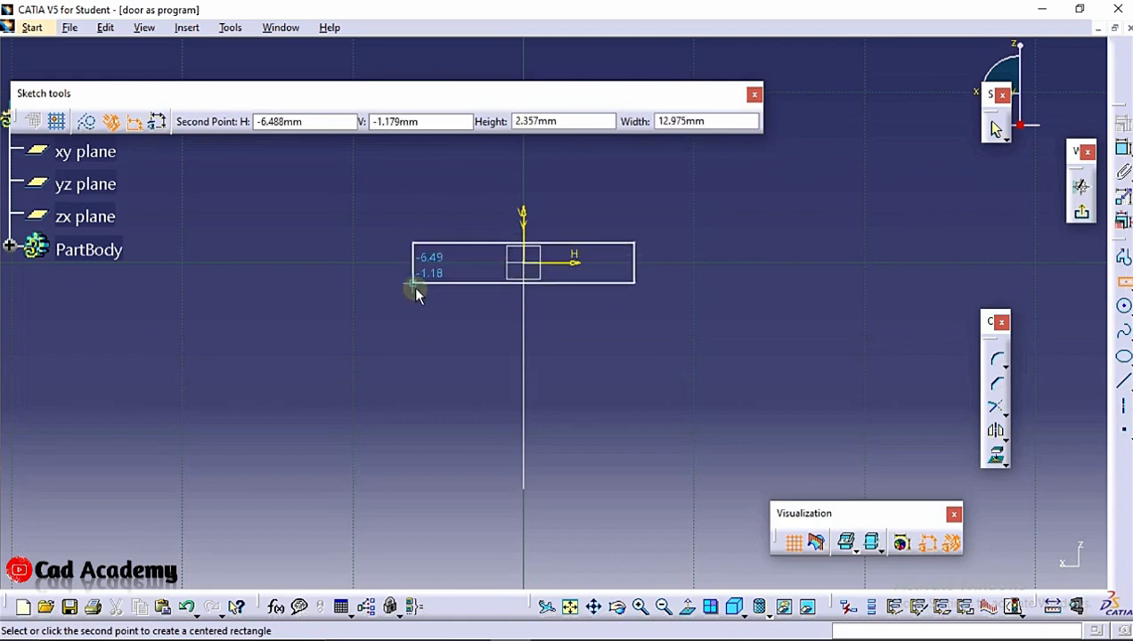
pyautogui.click(415, 286)
pyautogui.click(649, 331)
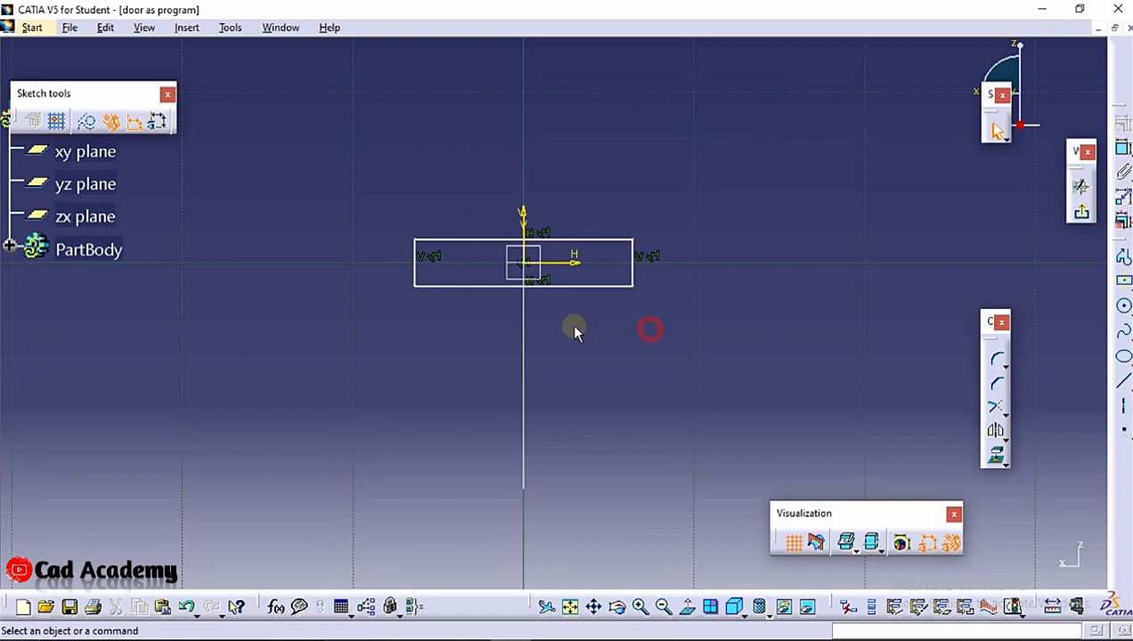
# Dimension the rectangle's top edge and set its width to 15 mm
pyautogui.moveTo(577, 328); pyautogui.dragTo(603, 349, button='middle')
pyautogui.click(708, 321)
pyautogui.click(1123, 149)
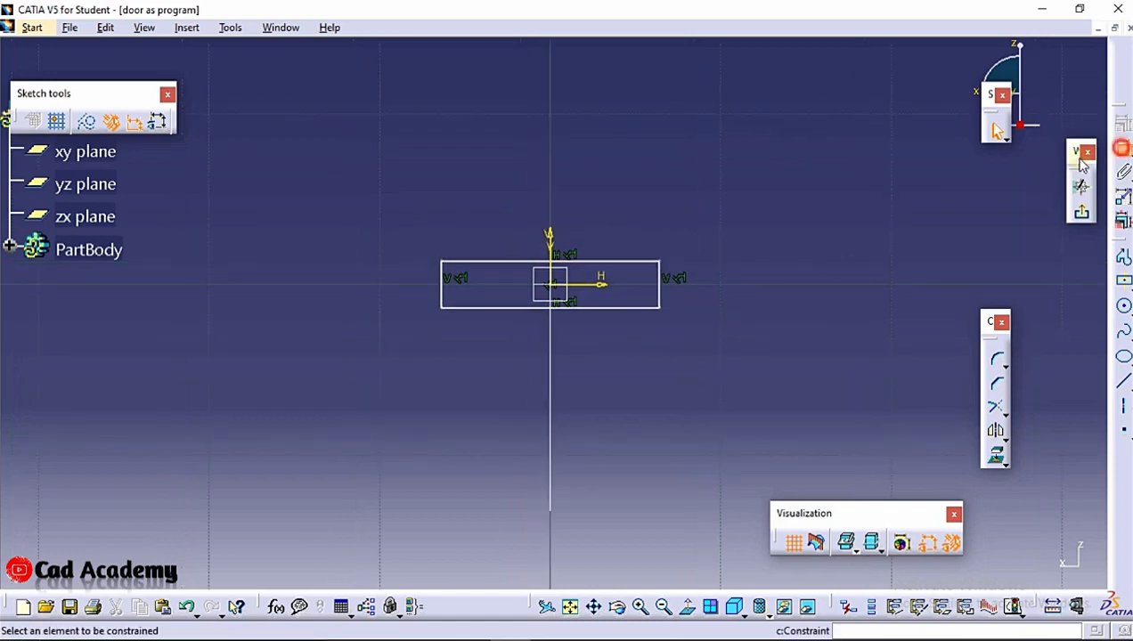
pyautogui.click(639, 266)
pyautogui.click(614, 218)
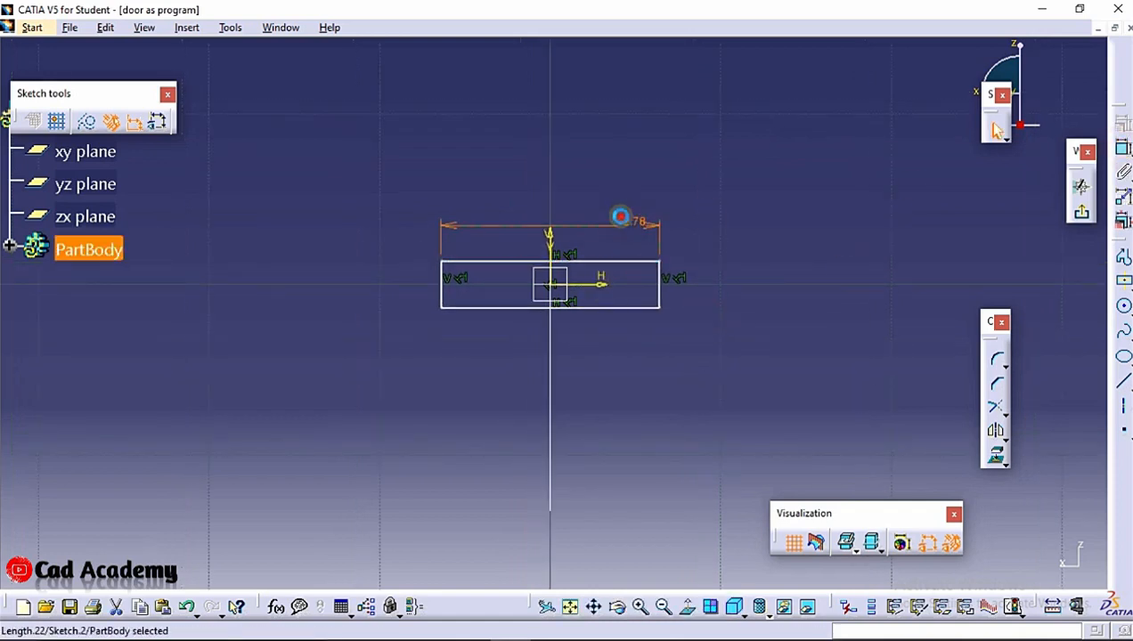
pyautogui.doubleClick(620, 221)
pyautogui.write('10')
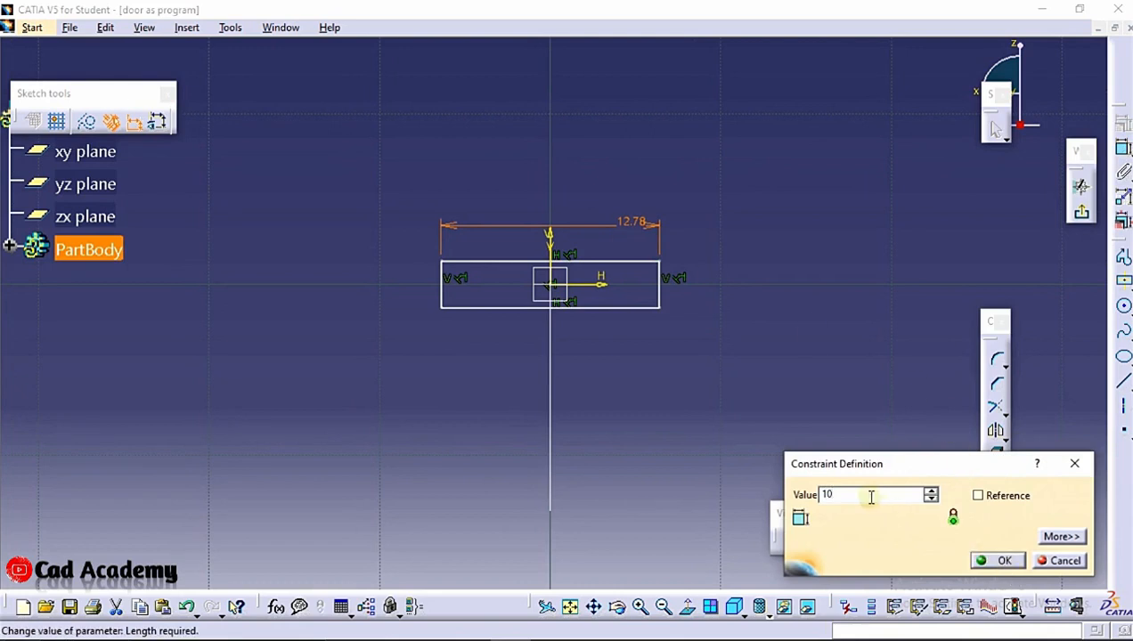
pyautogui.press('BackSpace')
pyautogui.write('5')
pyautogui.click(997, 561)
# Dimension the rectangle's right edge and set its height to 1 mm
pyautogui.click(1122, 148)
pyautogui.click(679, 290)
pyautogui.click(764, 299)
pyautogui.doubleClick(762, 297)
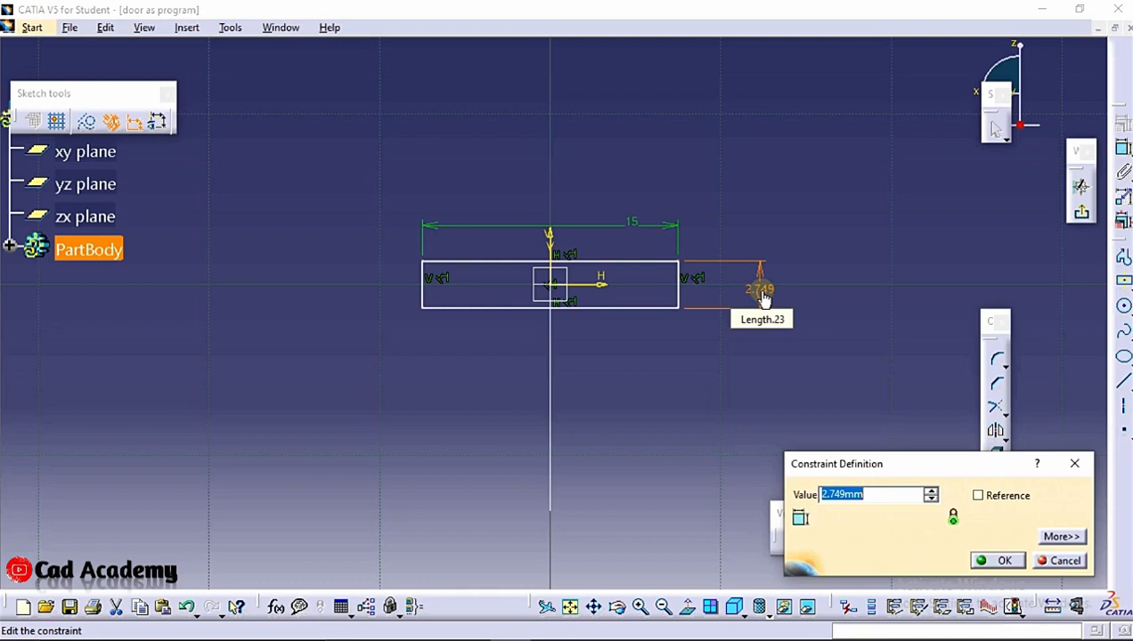
pyautogui.write('1')
pyautogui.press('Return')
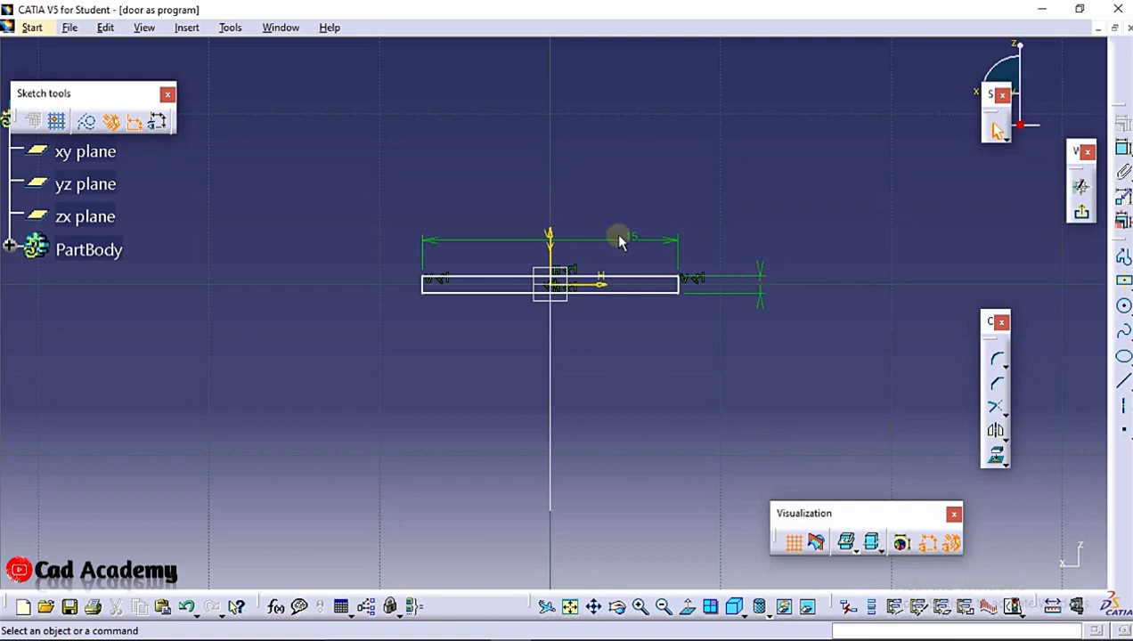
pyautogui.click(1121, 151)
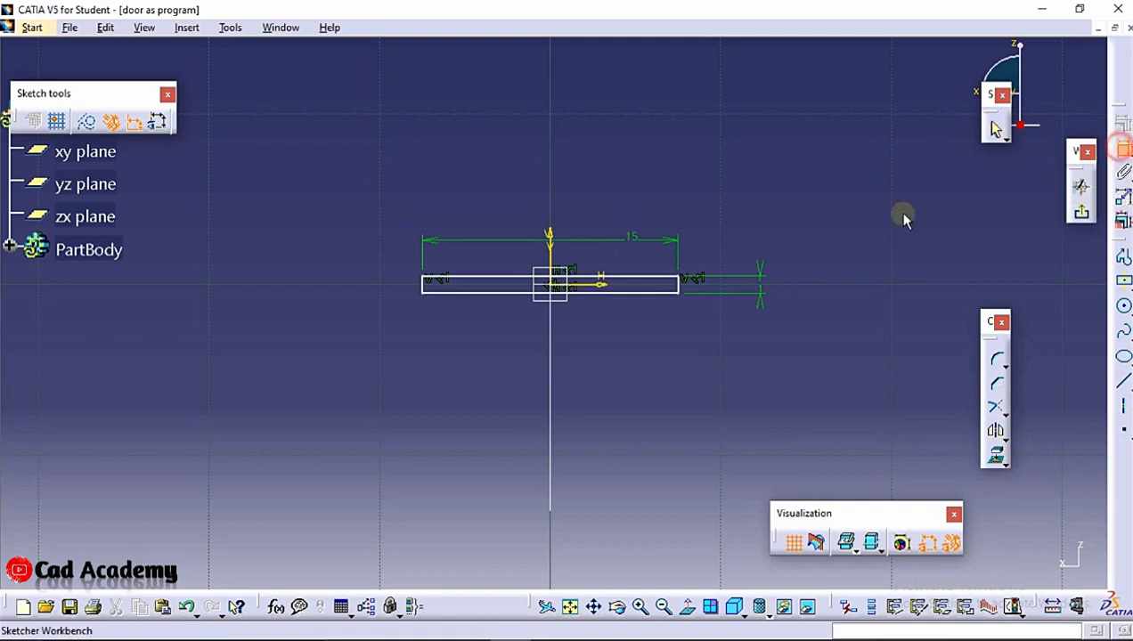
pyautogui.click(643, 294)
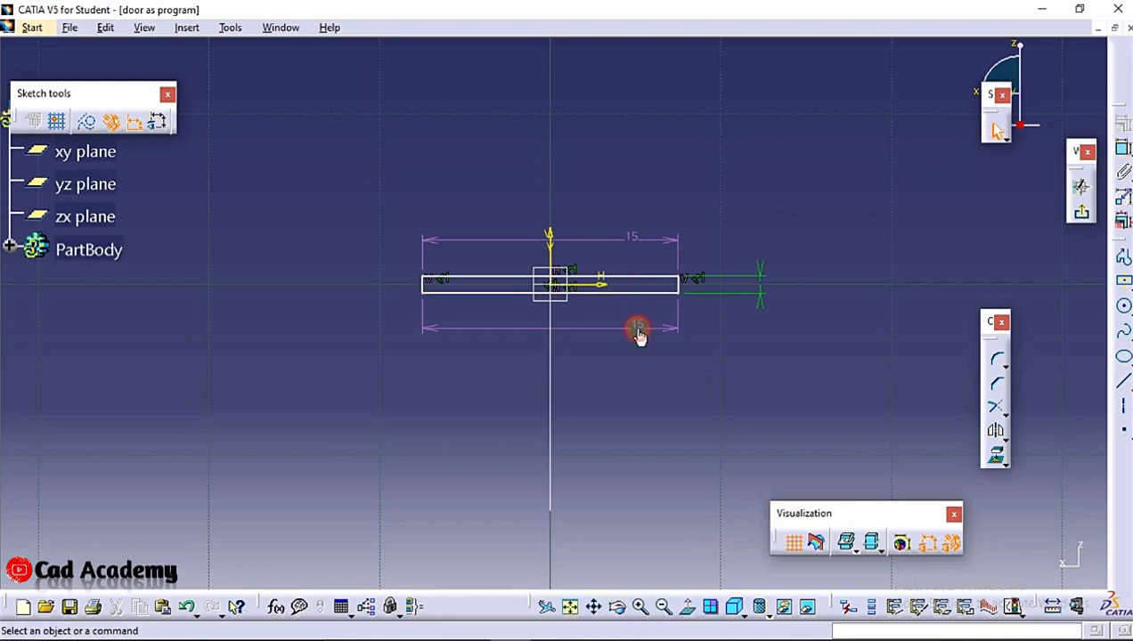
pyautogui.click(639, 331)
pyautogui.press('Delete')
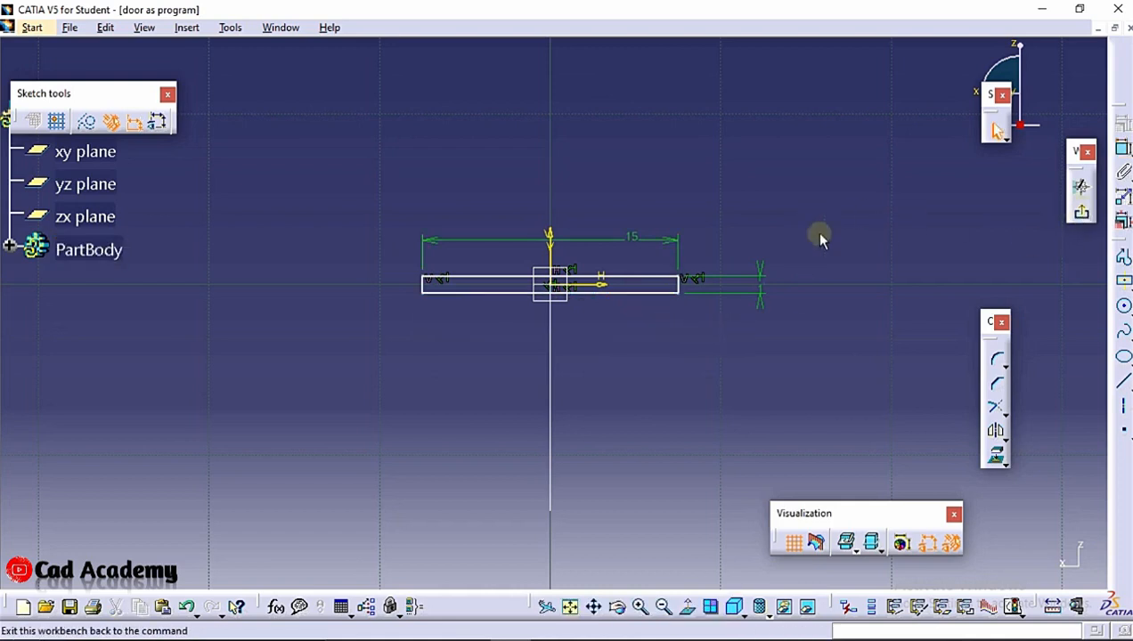
# Exit the cross-section sketch and reopen the profile sketch for editing
pyautogui.click(1081, 211)
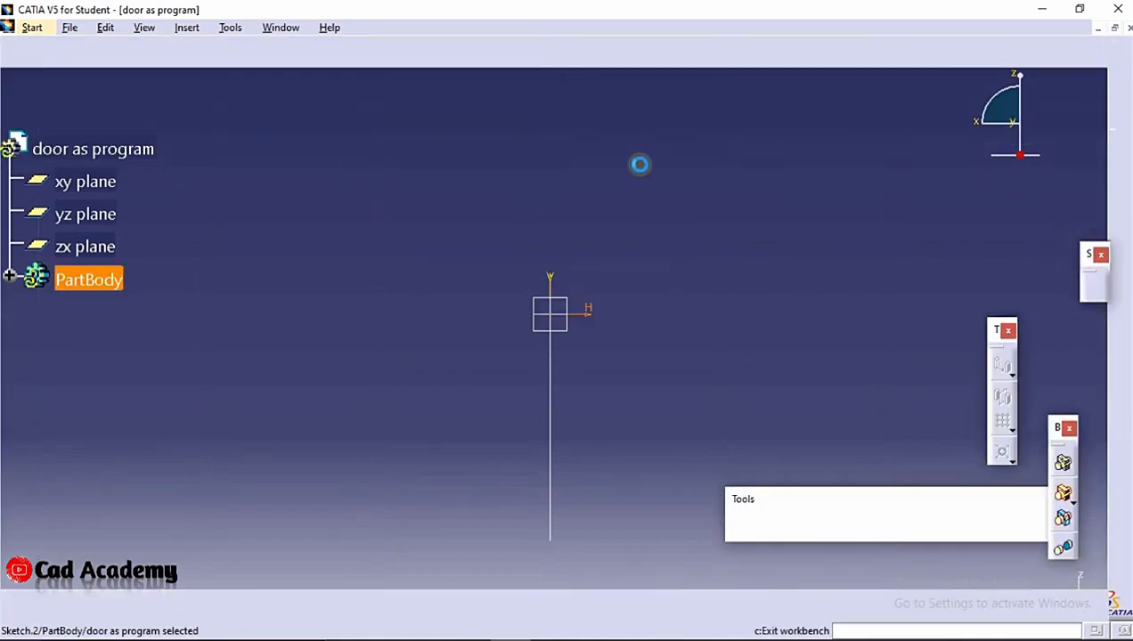
pyautogui.moveTo(620, 177)
pyautogui.mouseDown(button='middle')
pyautogui.moveTo(625, 210)
pyautogui.moveTo(425, 273)
pyautogui.moveTo(578, 293)
pyautogui.moveTo(527, 296)
pyautogui.moveTo(367, 253)
pyautogui.moveTo(434, 271)
pyautogui.moveTo(544, 240)
pyautogui.moveTo(560, 276)
pyautogui.mouseUp(button='middle')
pyautogui.doubleClick(469, 331)
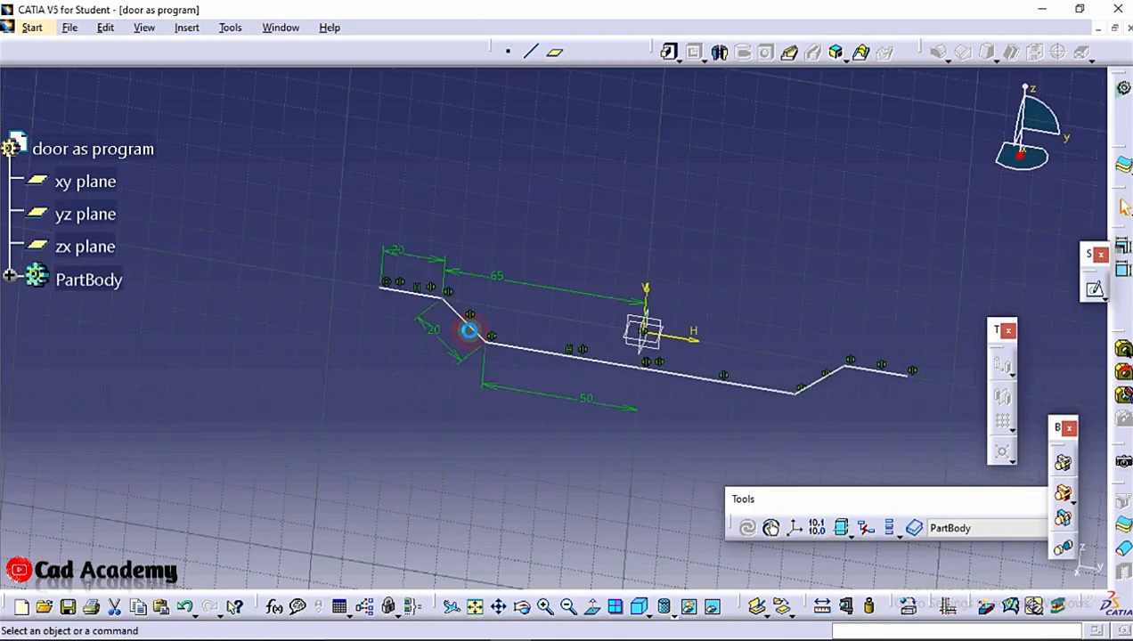
pyautogui.moveTo(468, 330)
pyautogui.mouseDown(button='middle')
pyautogui.moveTo(490, 240)
pyautogui.moveTo(507, 282)
pyautogui.moveTo(508, 205)
pyautogui.mouseUp(button='middle')
# Fillet the lower corner of the left bend and set its radius to 15 mm
pyautogui.click(998, 360)
pyautogui.click(439, 282)
pyautogui.click(456, 291)
pyautogui.click(454, 283)
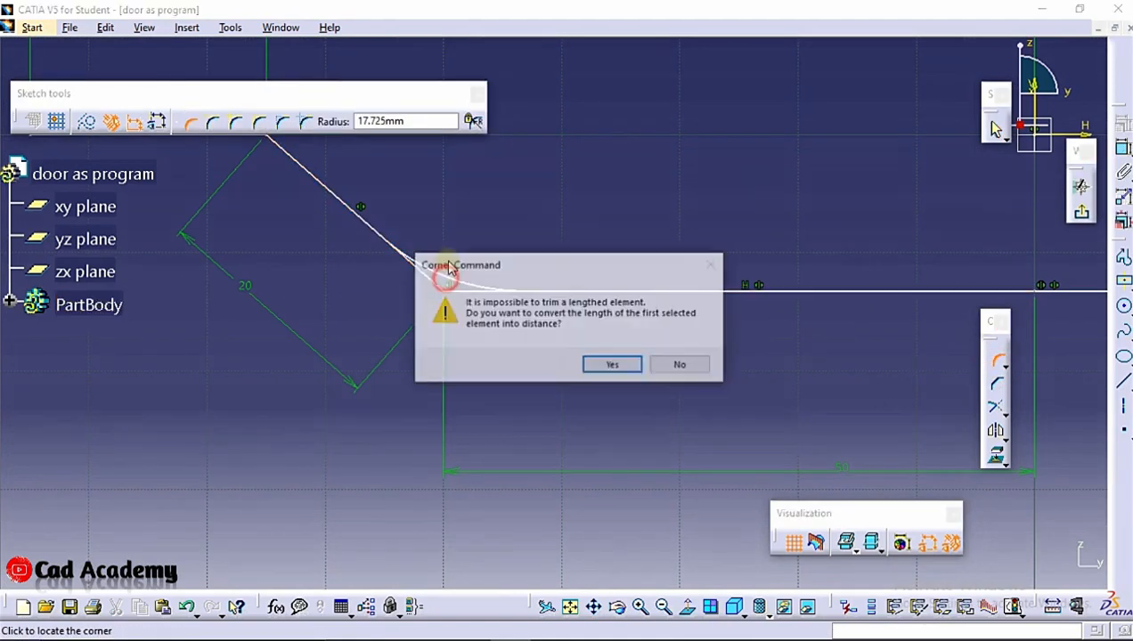
pyautogui.click(616, 365)
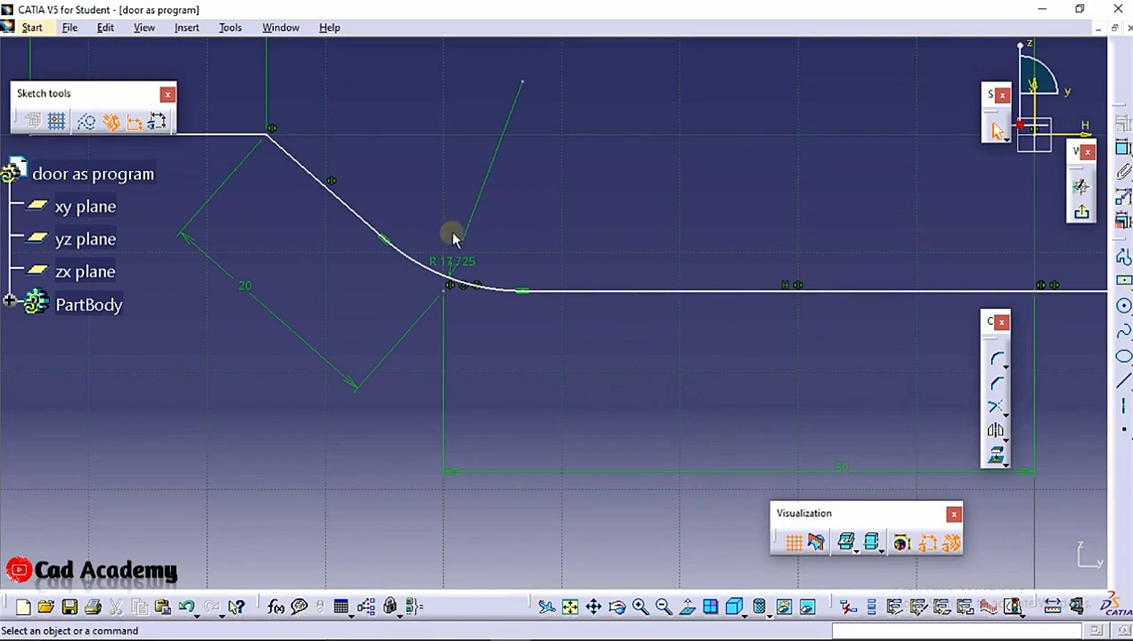
pyautogui.doubleClick(451, 260)
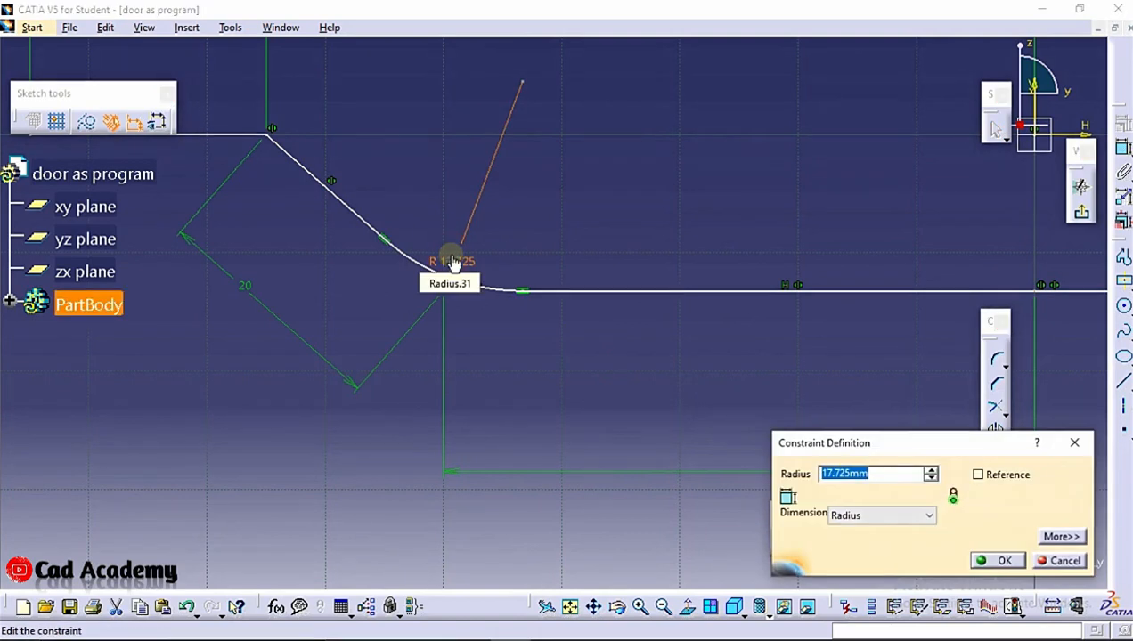
pyautogui.write('15')
pyautogui.click(996, 559)
# Fillet the lower corner of the right bend and set its radius to 15 mm
pyautogui.moveTo(525, 138)
pyautogui.mouseDown(button='middle')
pyautogui.moveTo(493, 192)
pyautogui.moveTo(465, 203)
pyautogui.mouseUp(button='middle')
pyautogui.moveTo(793, 225)
pyautogui.mouseDown(button='middle')
pyautogui.moveTo(389, 184)
pyautogui.moveTo(401, 210)
pyautogui.mouseUp(button='middle')
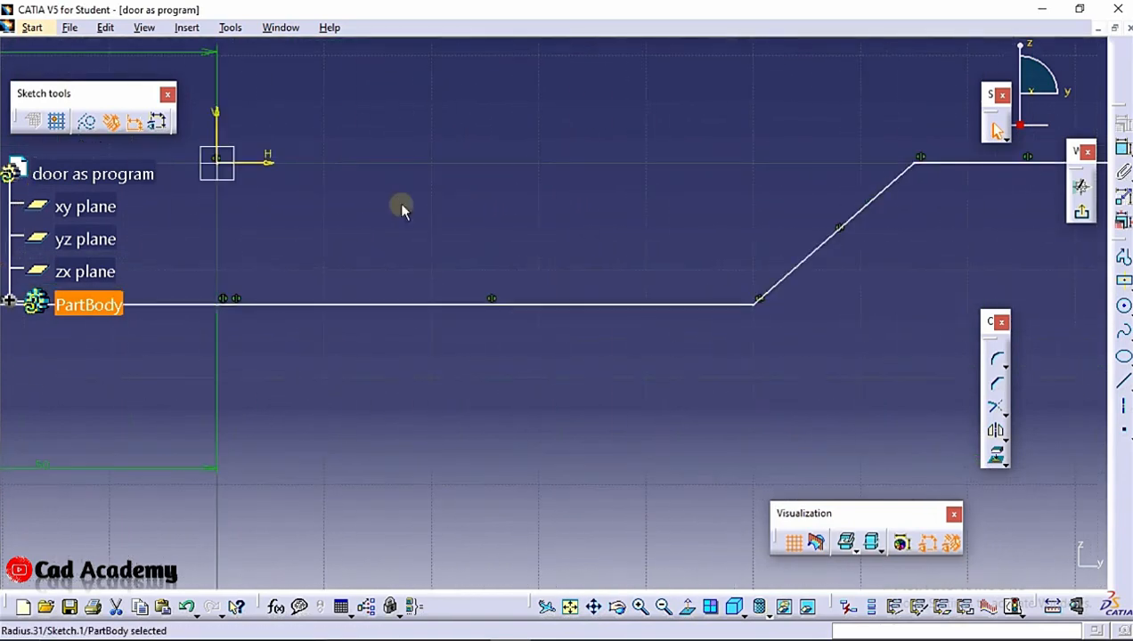
pyautogui.click(996, 359)
pyautogui.click(752, 303)
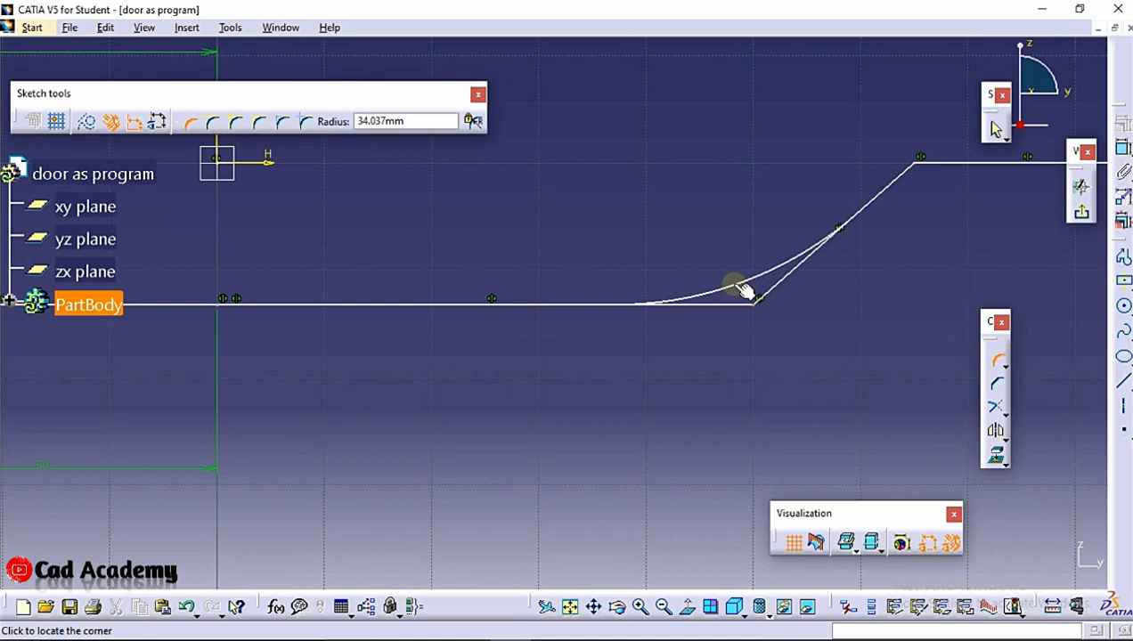
pyautogui.click(742, 293)
pyautogui.doubleClick(740, 271)
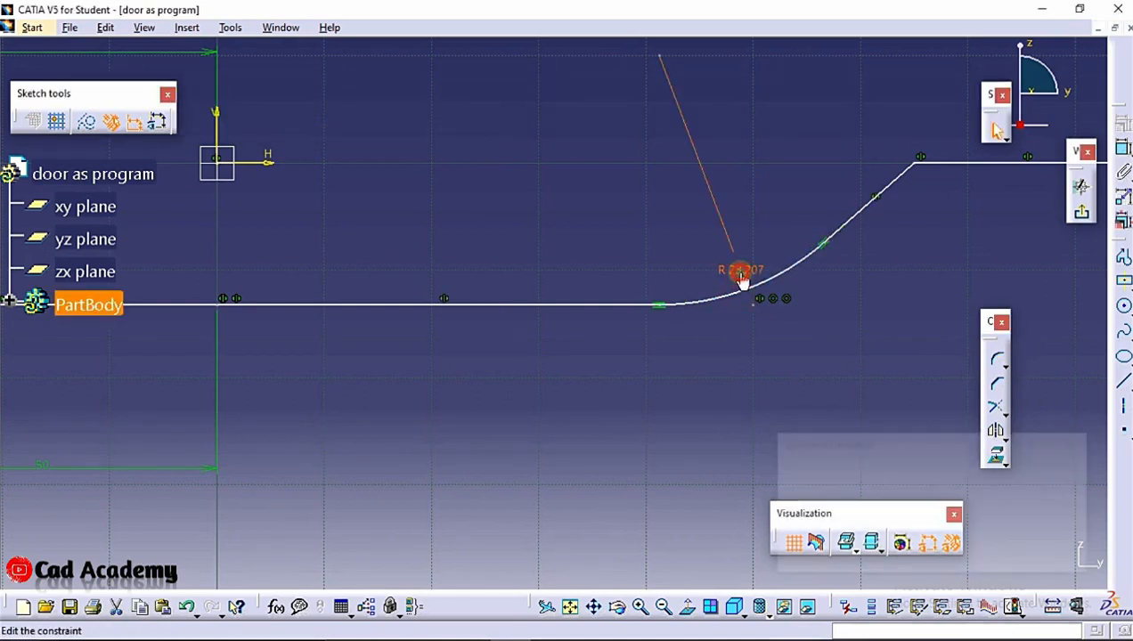
pyautogui.press('Return')
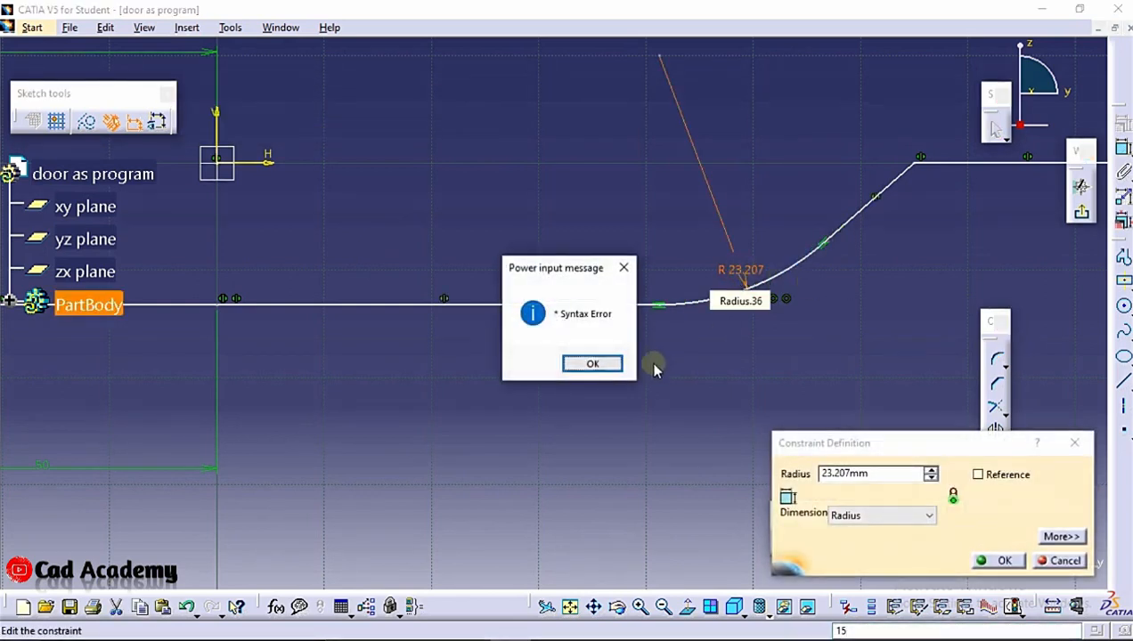
pyautogui.click(612, 363)
pyautogui.click(903, 473)
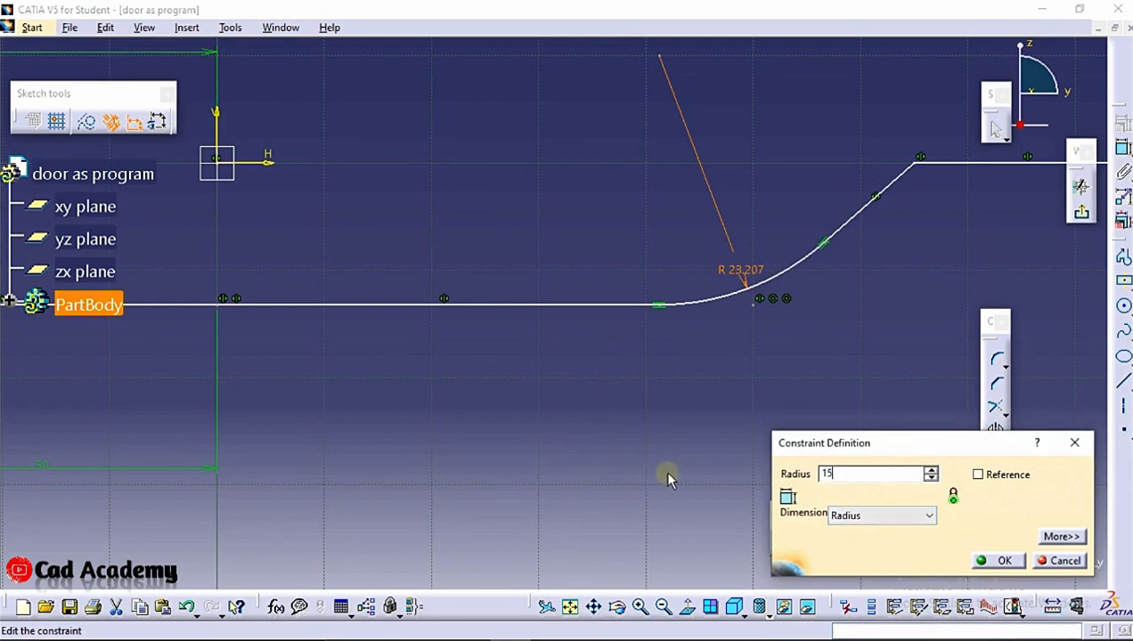
pyautogui.click(1000, 561)
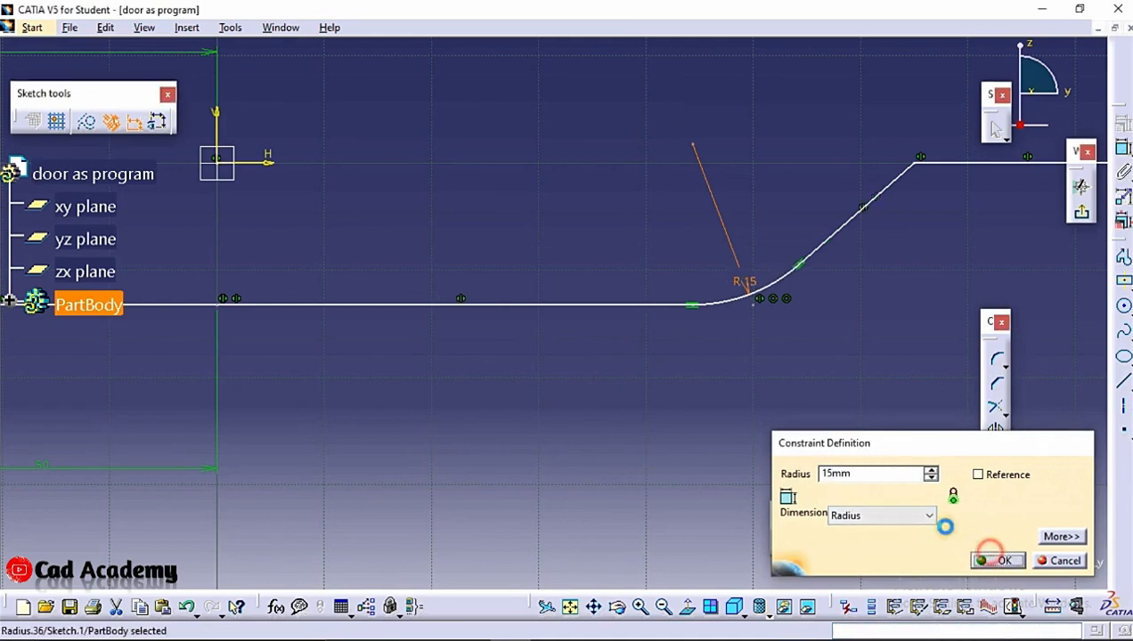
# Fillet the upper corner of the right bend with a radius of 10 mm
pyautogui.click(999, 365)
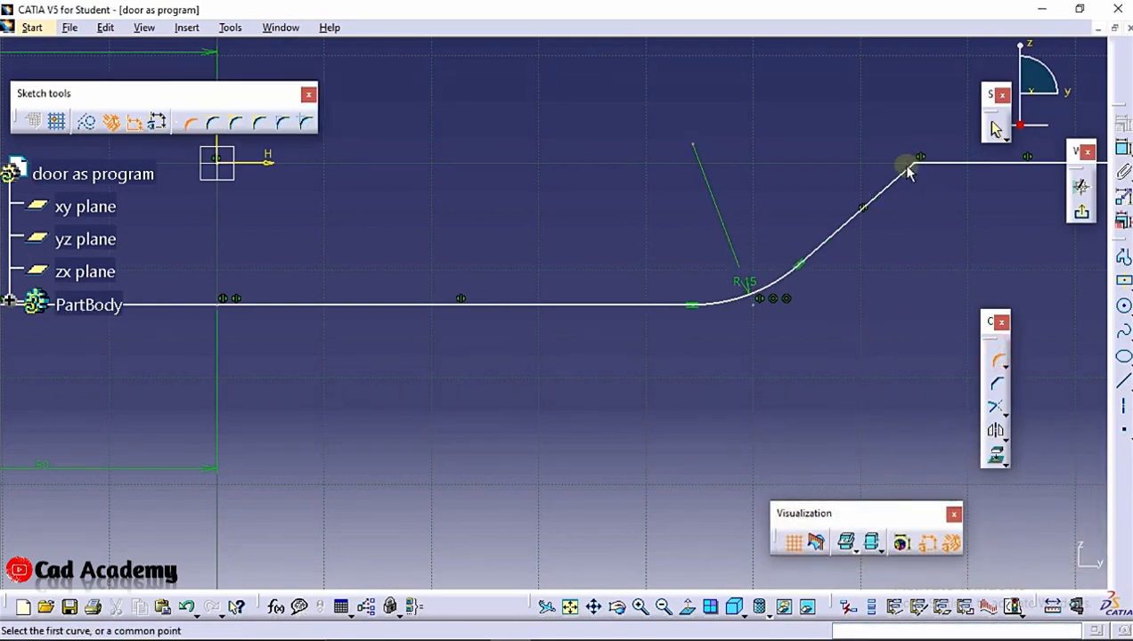
pyautogui.click(922, 169)
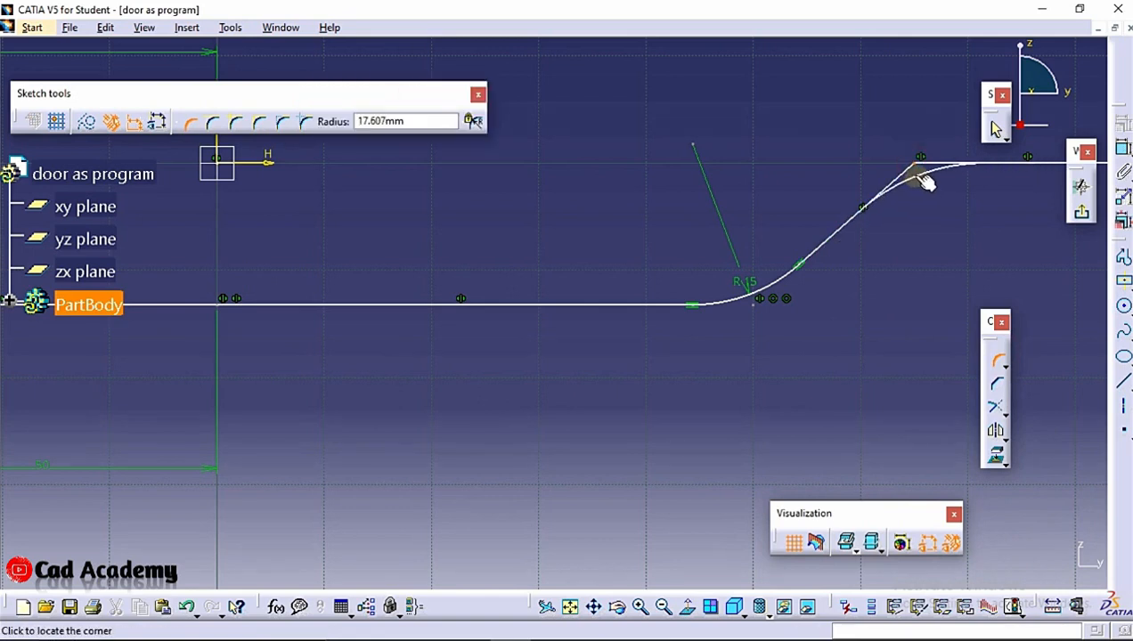
pyautogui.click(918, 175)
pyautogui.doubleClick(920, 175)
pyautogui.write('10')
pyautogui.click(1006, 561)
# Fillet the upper corner of the left bend with a radius of 10 mm and exit the sketcher
pyautogui.moveTo(677, 316)
pyautogui.mouseDown(button='middle')
pyautogui.moveTo(870, 311)
pyautogui.moveTo(938, 286)
pyautogui.moveTo(651, 265)
pyautogui.moveTo(817, 292)
pyautogui.mouseUp(button='middle')
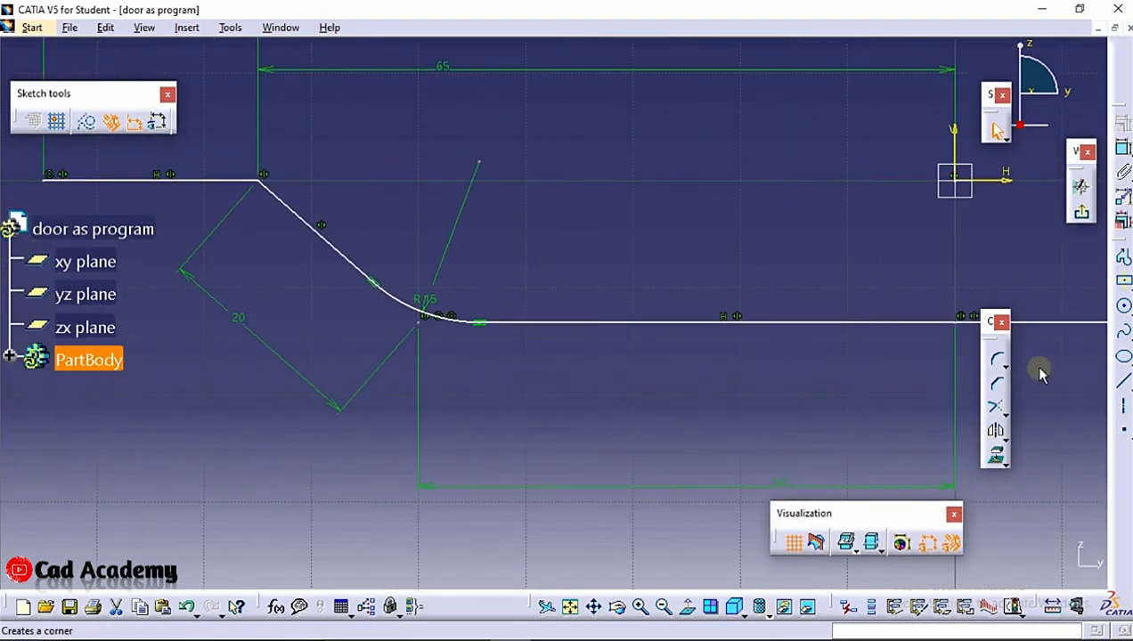
pyautogui.click(995, 356)
pyautogui.click(243, 181)
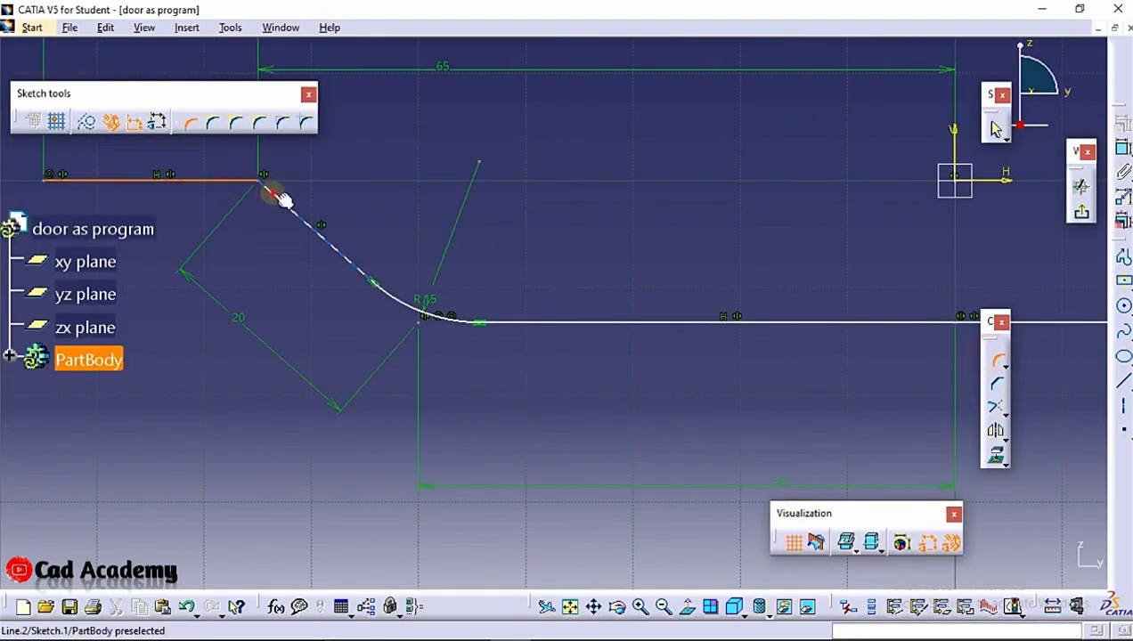
pyautogui.click(282, 199)
pyautogui.click(307, 185)
pyautogui.click(613, 366)
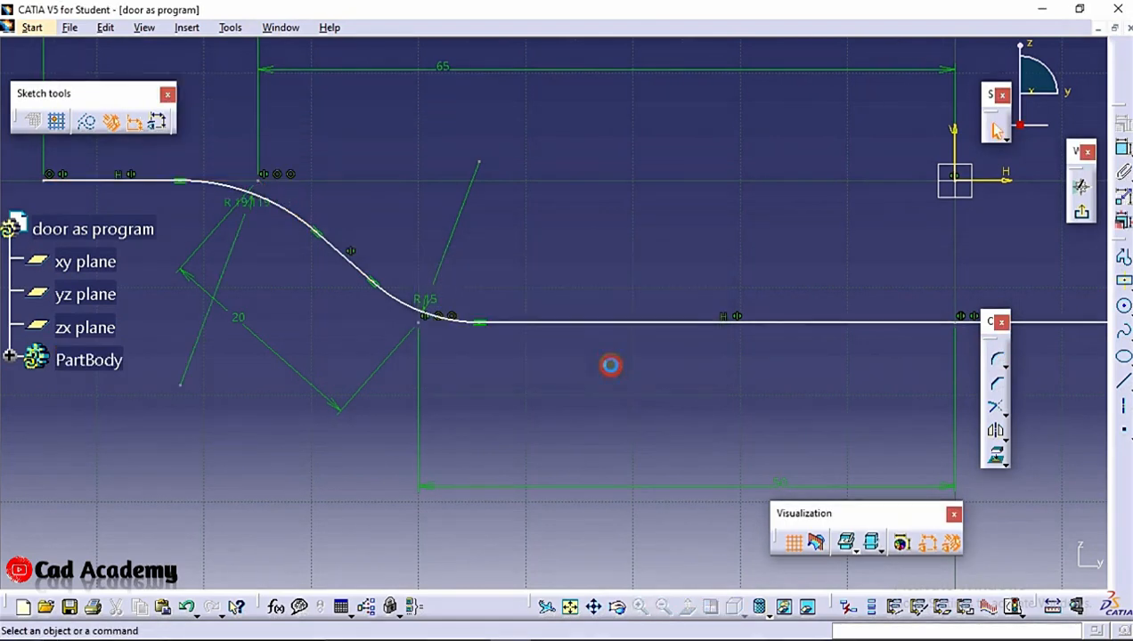
pyautogui.click(240, 211)
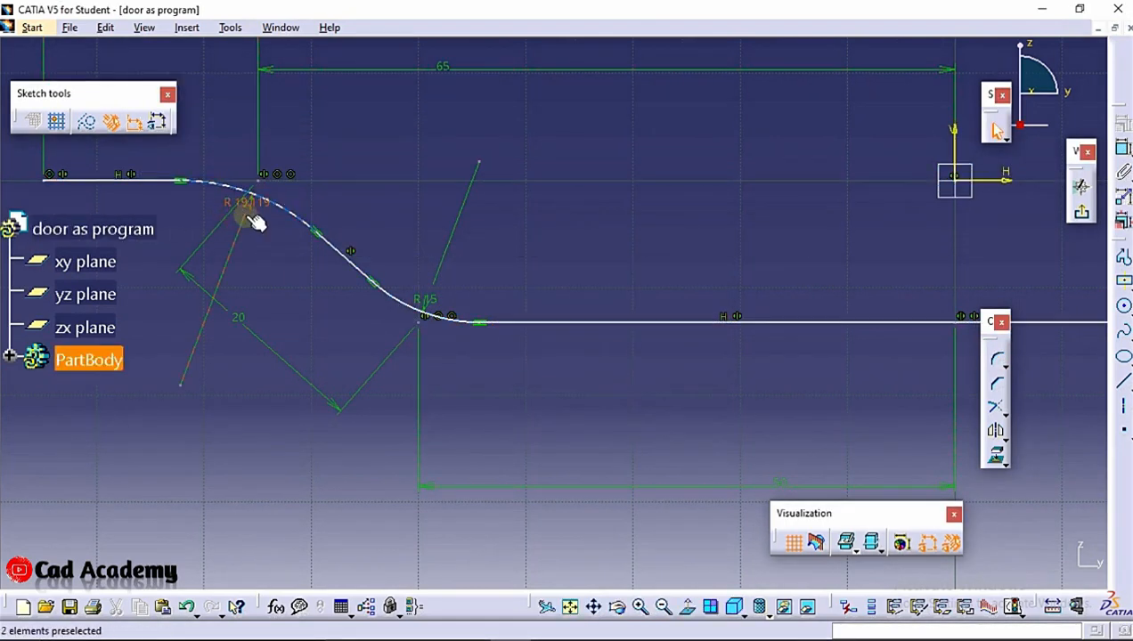
pyautogui.doubleClick(248, 222)
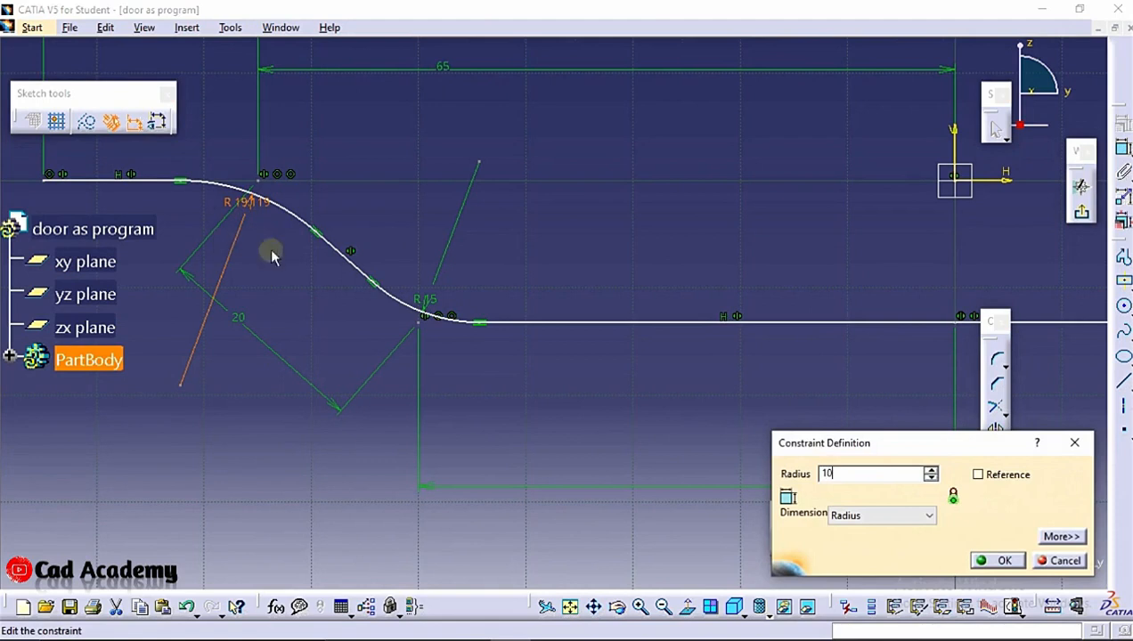
pyautogui.click(997, 560)
pyautogui.click(1081, 212)
pyautogui.moveTo(468, 119)
pyautogui.mouseDown(button='middle')
pyautogui.moveTo(506, 228)
pyautogui.moveTo(513, 322)
pyautogui.moveTo(506, 217)
pyautogui.mouseUp(button='middle')
pyautogui.click(791, 53)
pyautogui.click(405, 328)
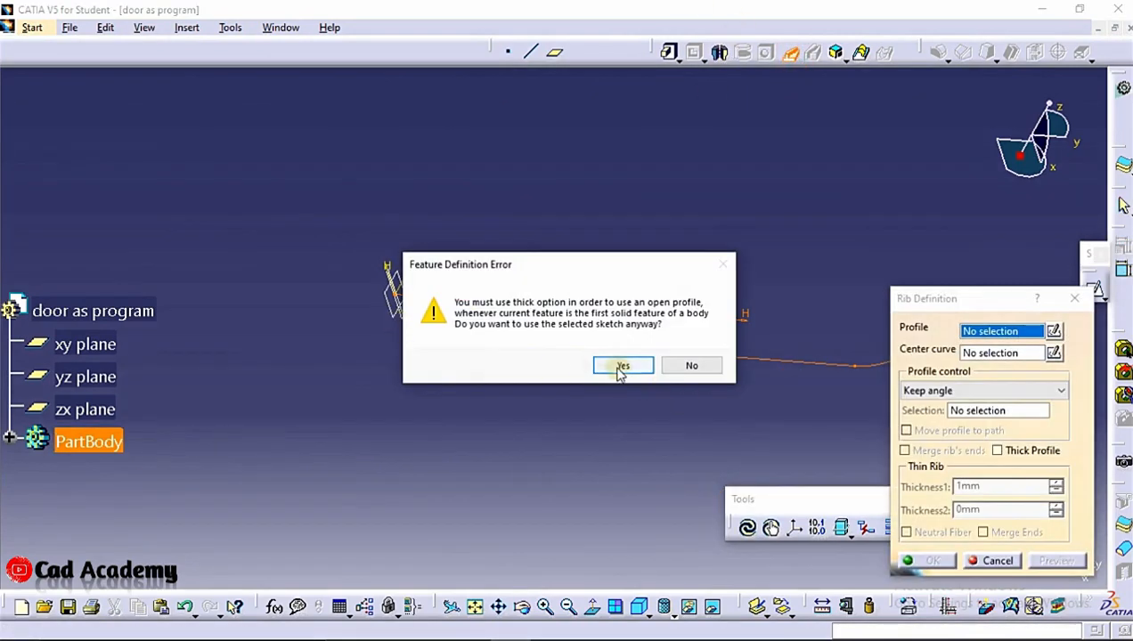
pyautogui.click(621, 368)
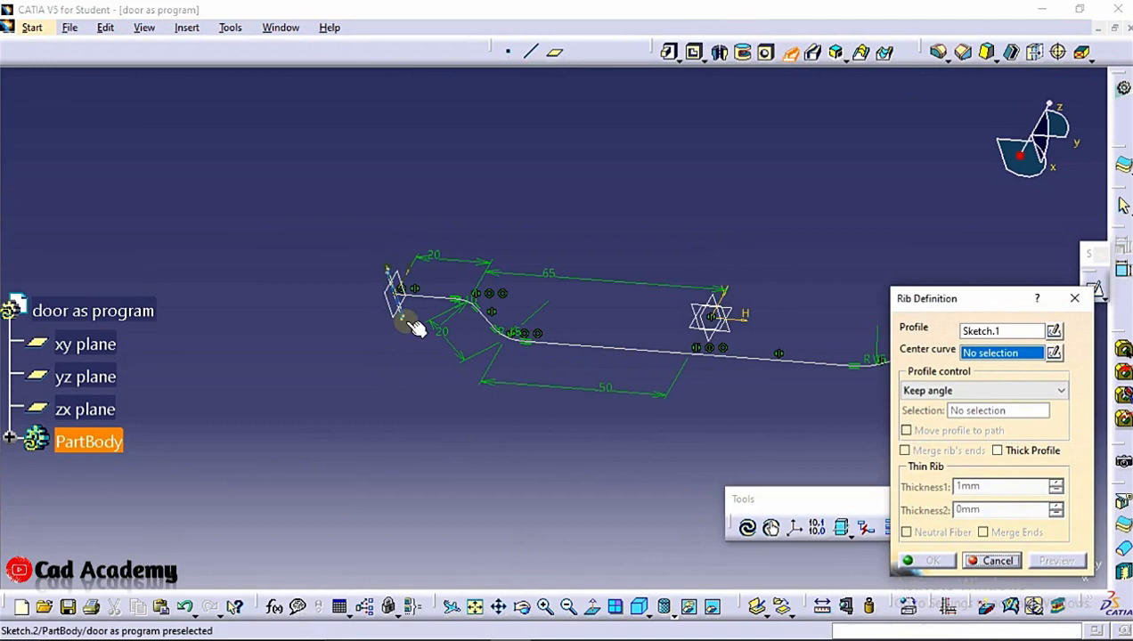
pyautogui.click(420, 315)
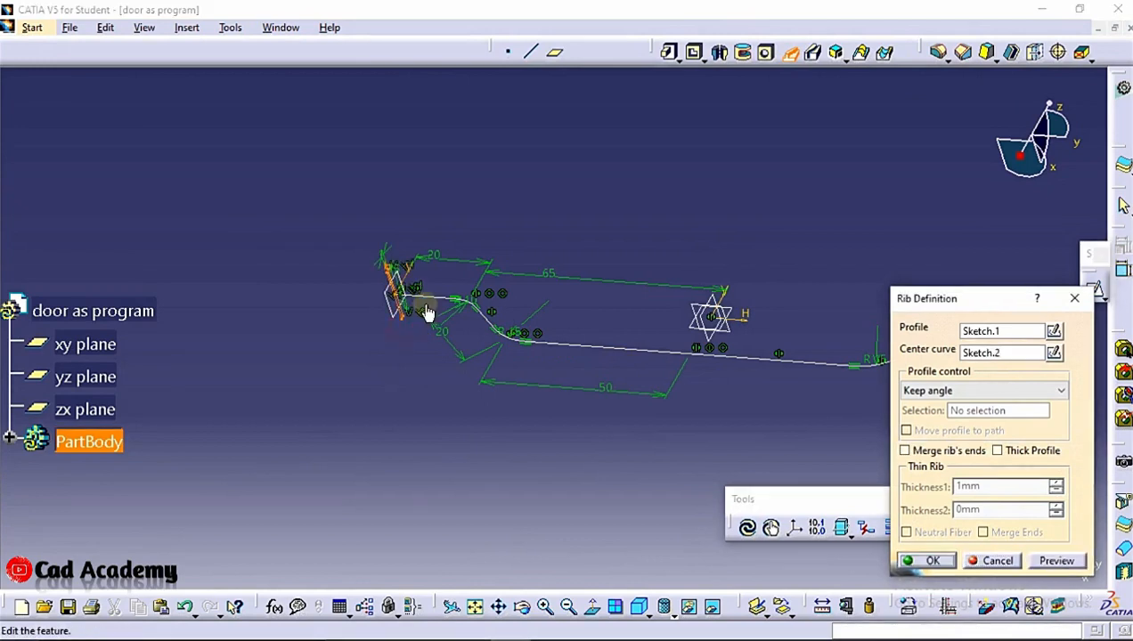
pyautogui.click(997, 561)
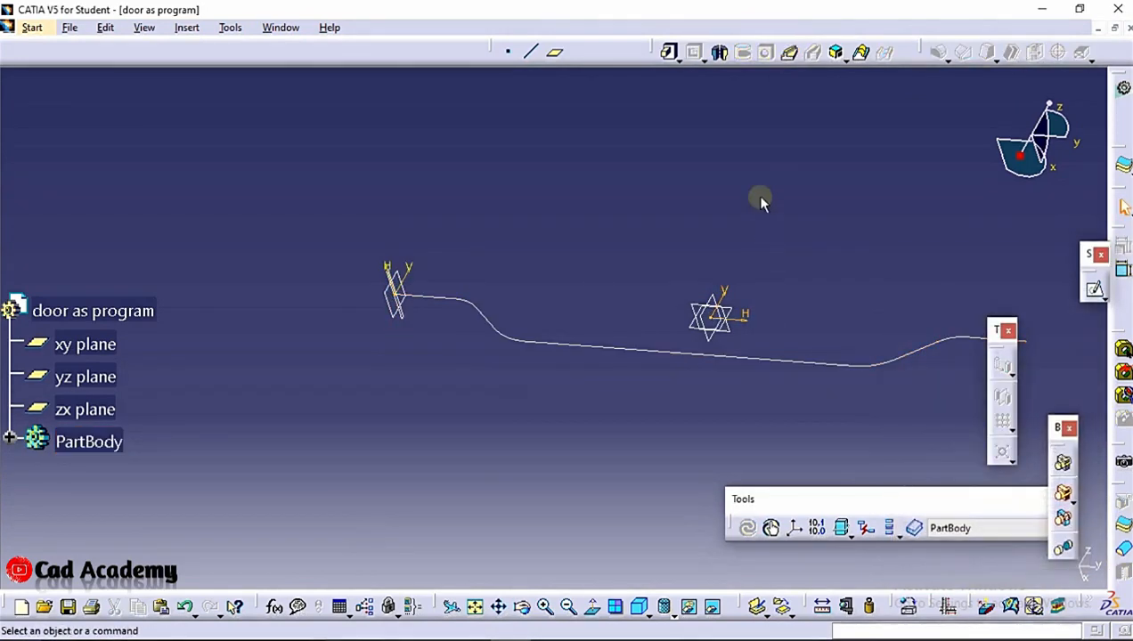
# Create a rib sweeping the rectangular cross-section sketch along the profile curve
pyautogui.click(791, 54)
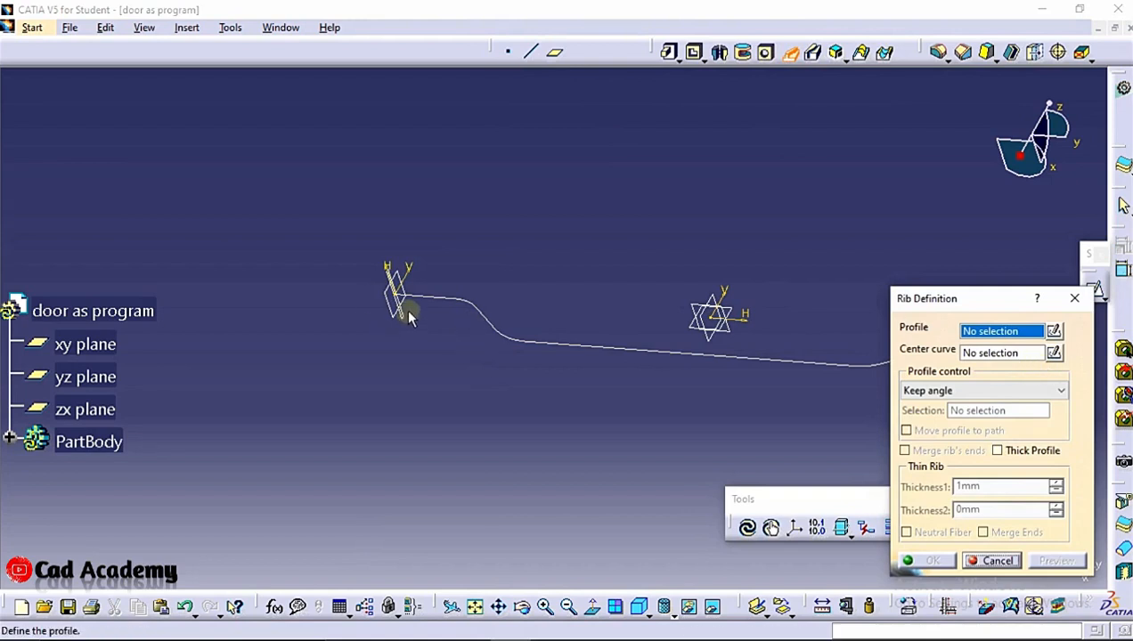
pyautogui.click(406, 315)
pyautogui.click(531, 338)
pyautogui.middleClick(749, 411)
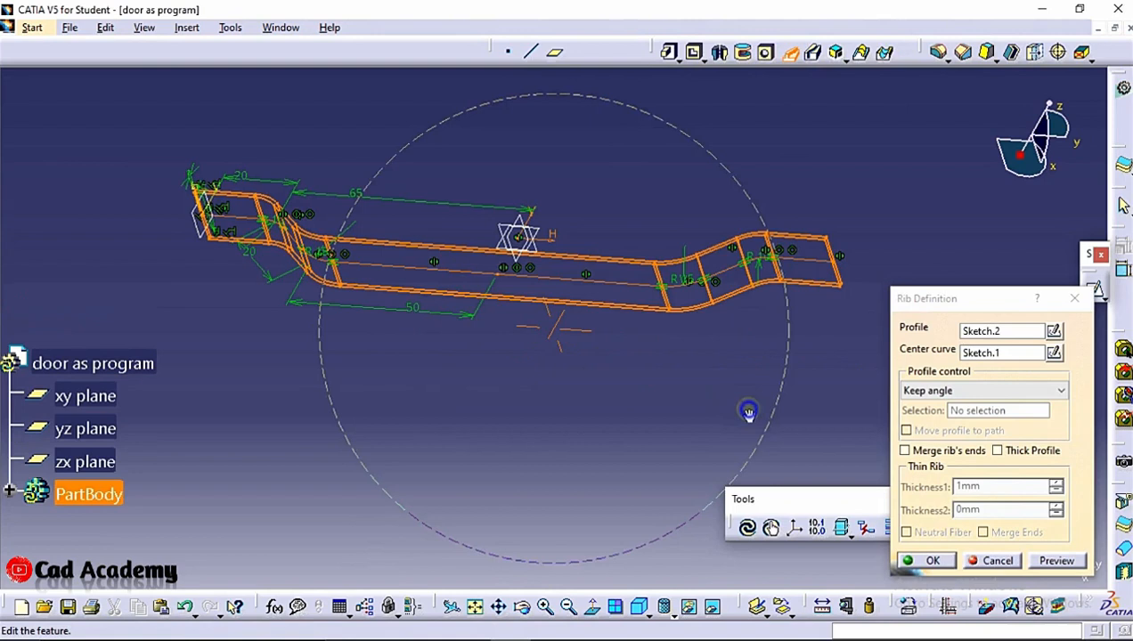
pyautogui.click(927, 560)
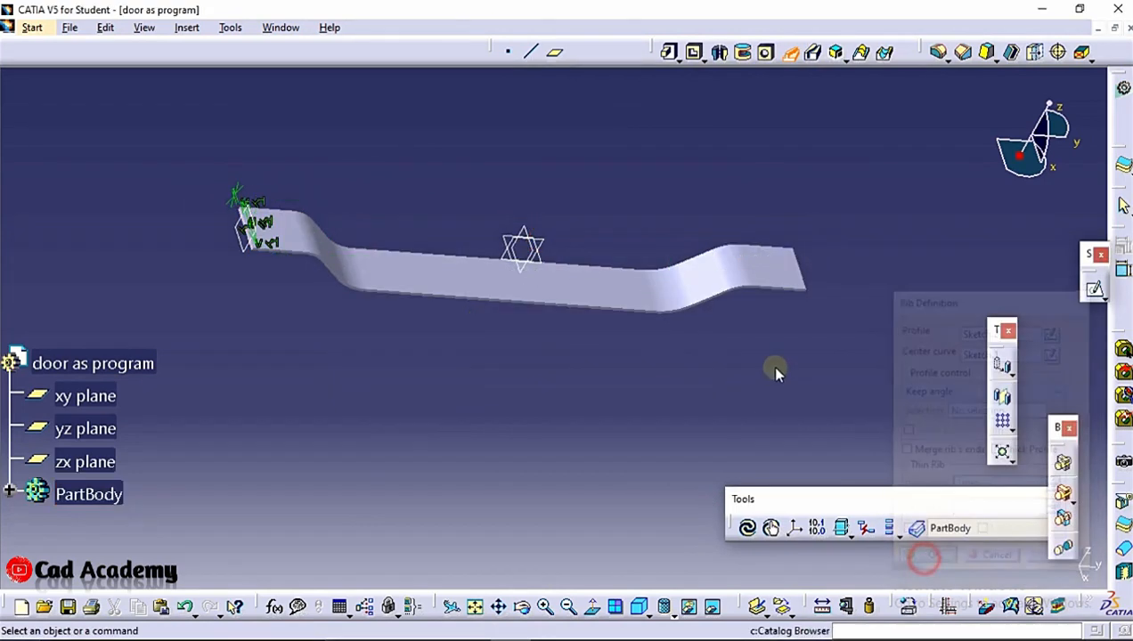
# Undo the rib
pyautogui.moveTo(645, 367); pyautogui.dragTo(651, 267, button='middle')
pyautogui.scroll(1, 641, 267)
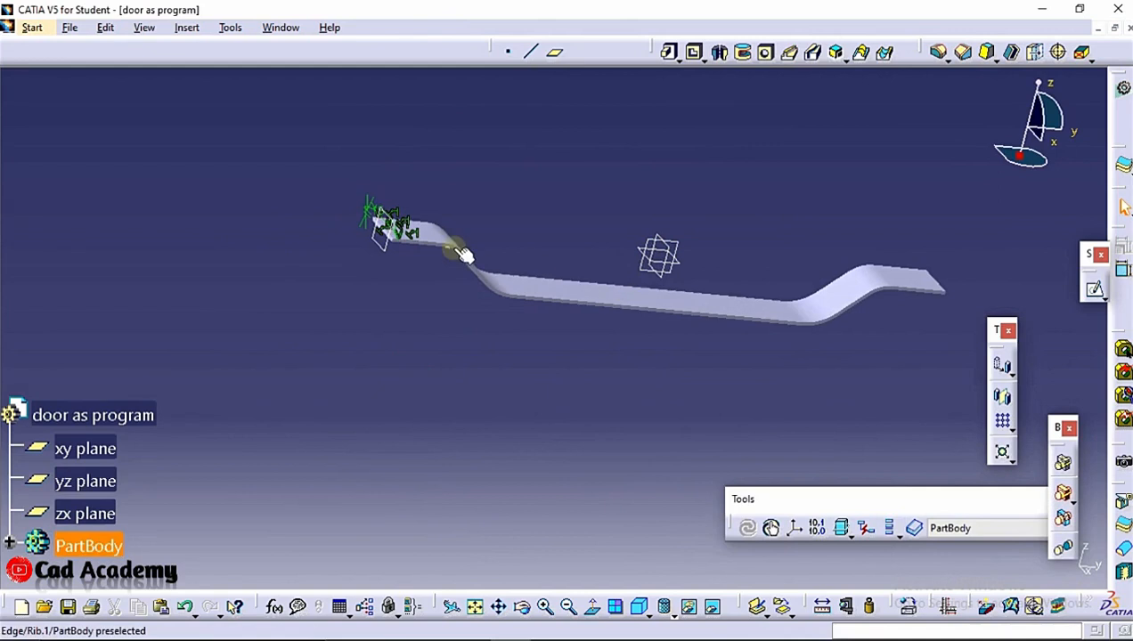
pyautogui.moveTo(386, 255); pyautogui.dragTo(407, 198, button='middle')
pyautogui.hotkey('ctrl', 'z')
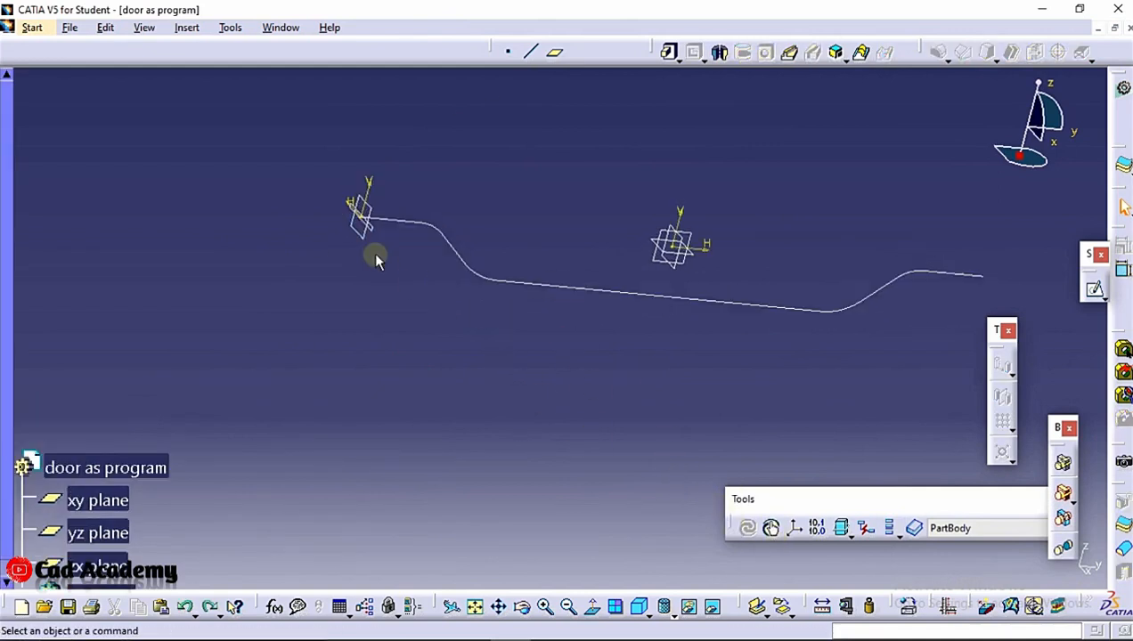
# Open the cross-section sketch and add a point on its top edge, 5 mm left of the vertical axis
pyautogui.click(371, 233)
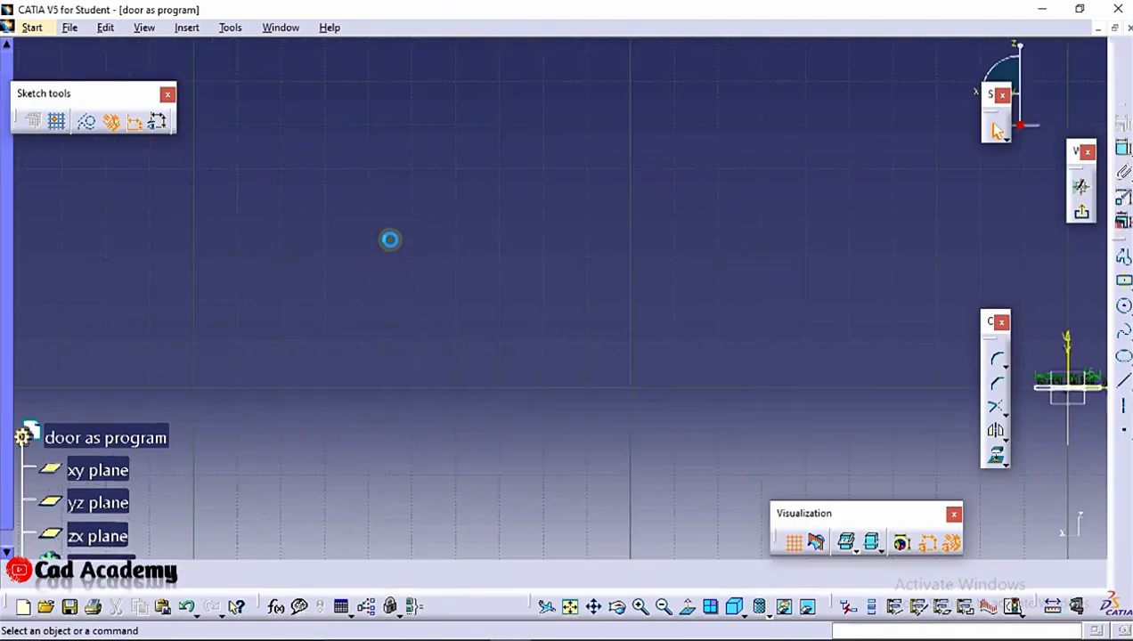
pyautogui.moveTo(390, 240)
pyautogui.mouseDown(button='middle')
pyautogui.moveTo(480, 245)
pyautogui.moveTo(630, 337)
pyautogui.moveTo(388, 69)
pyautogui.mouseUp(button='middle')
pyautogui.moveTo(374, 266); pyautogui.dragTo(1100, 253, button='middle')
pyautogui.moveTo(343, 298)
pyautogui.mouseDown(button='middle')
pyautogui.moveTo(841, 227)
pyautogui.moveTo(792, 125)
pyautogui.mouseUp(button='middle')
pyautogui.moveTo(630, 220)
pyautogui.mouseDown(button='middle')
pyautogui.moveTo(519, 186)
pyautogui.moveTo(538, 139)
pyautogui.moveTo(573, 186)
pyautogui.mouseUp(button='middle')
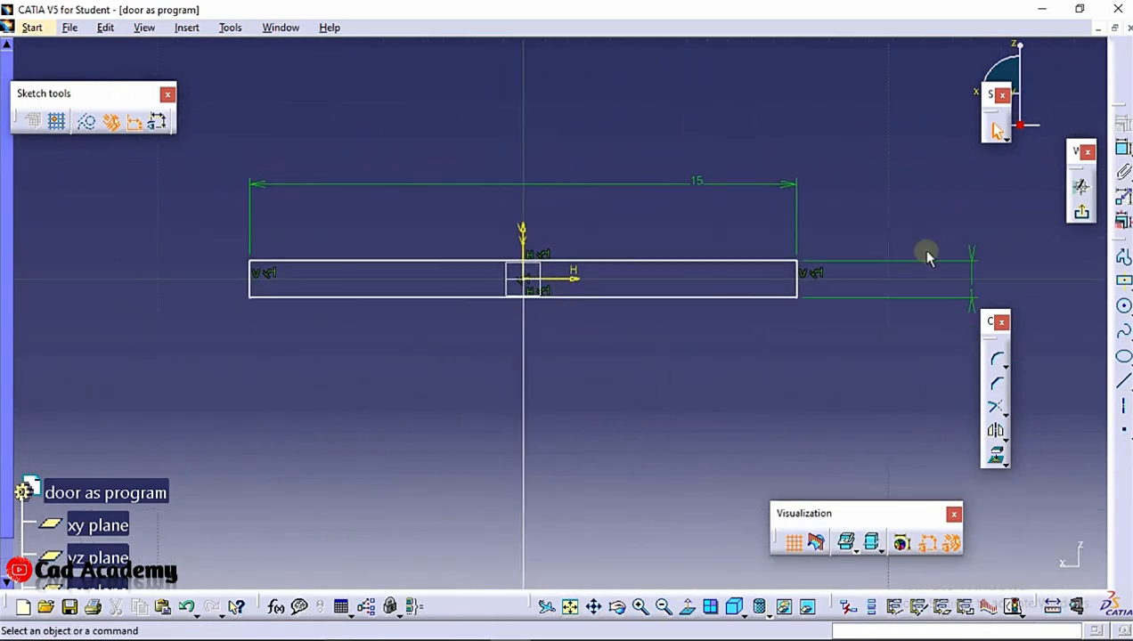
pyautogui.click(1123, 432)
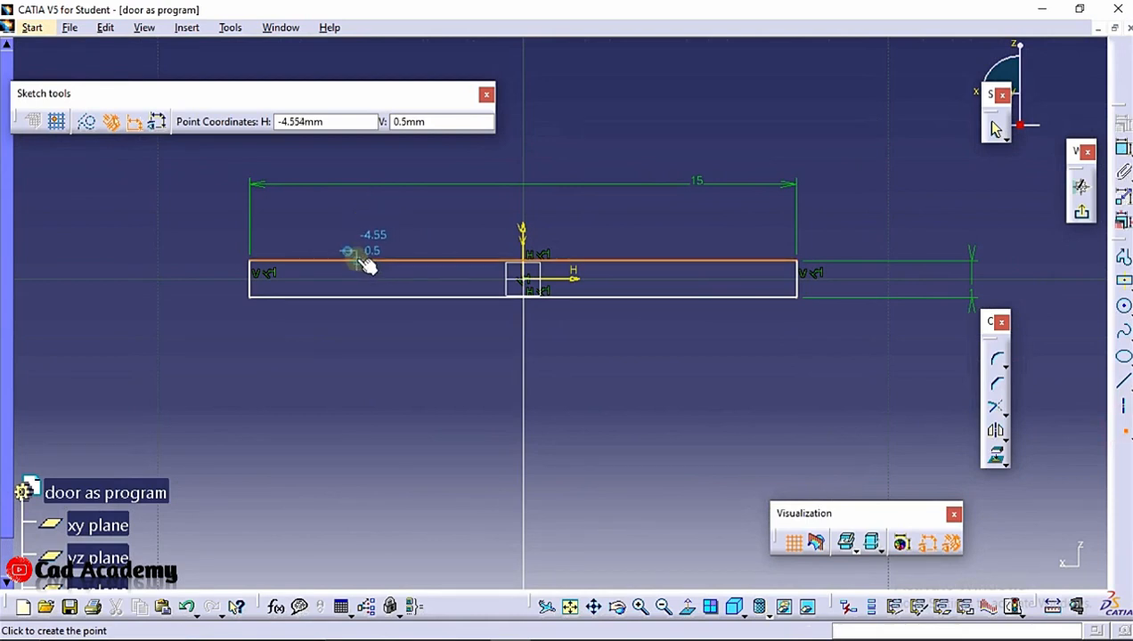
pyautogui.click(361, 256)
pyautogui.click(1123, 149)
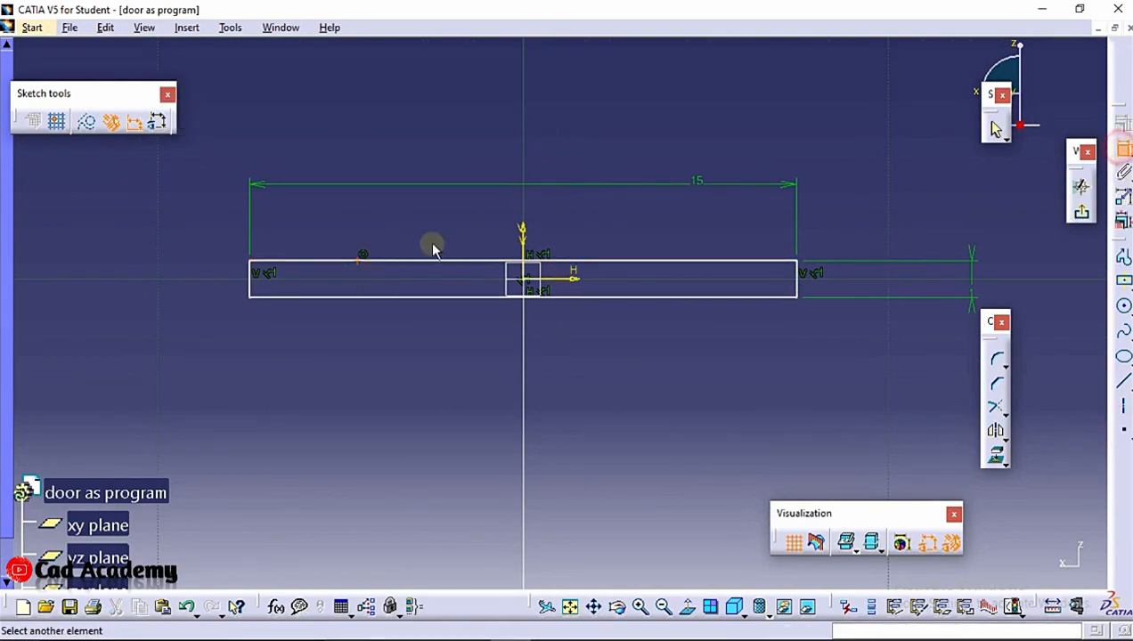
pyautogui.click(456, 234)
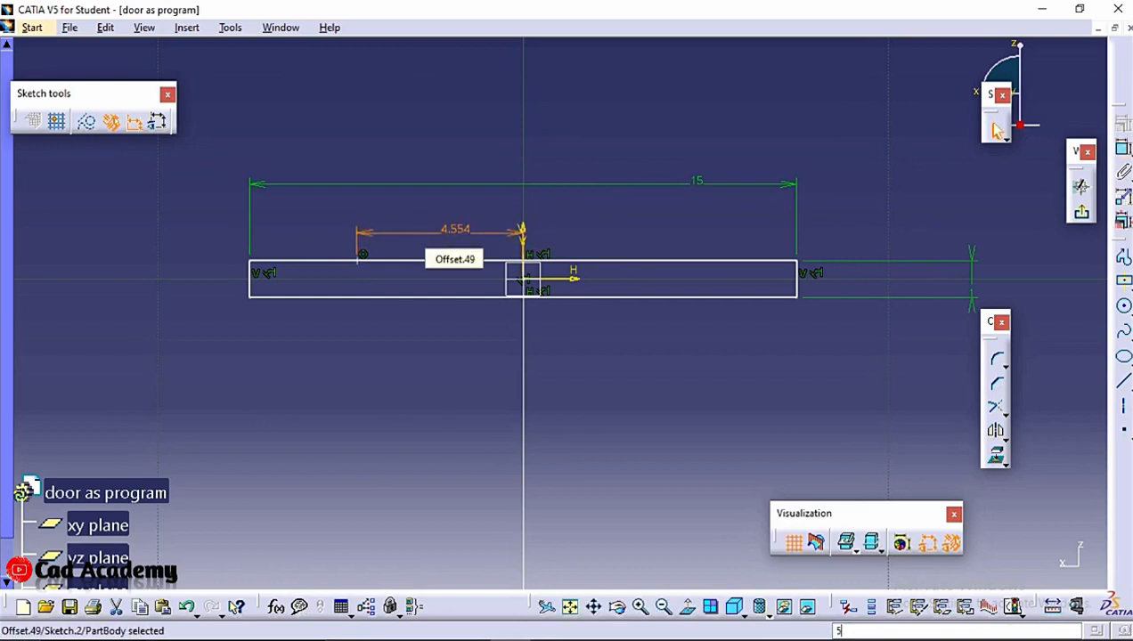
pyautogui.doubleClick(455, 234)
pyautogui.write('5')
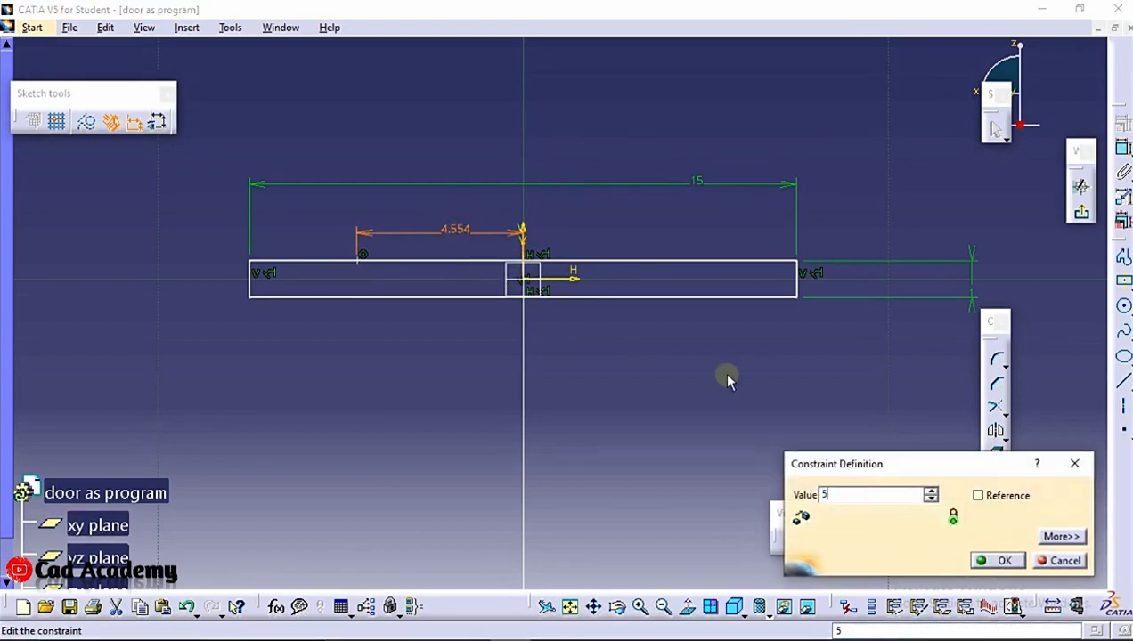
pyautogui.click(999, 561)
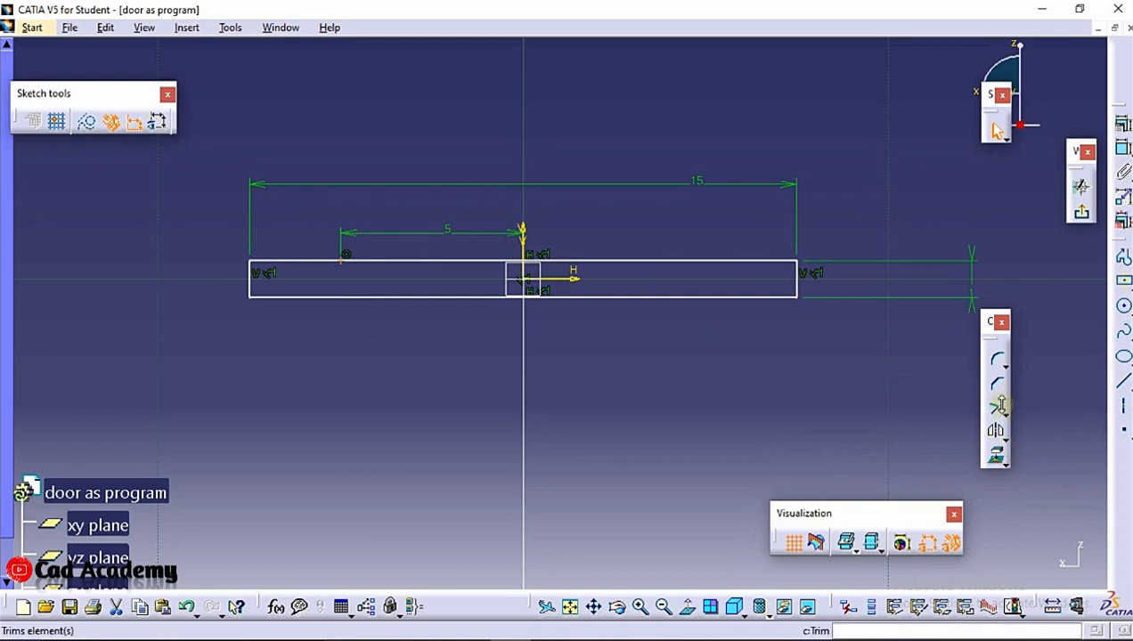
# Mirror the point about the vertical axis and add points on the bottom edge 5 mm either side
pyautogui.click(996, 431)
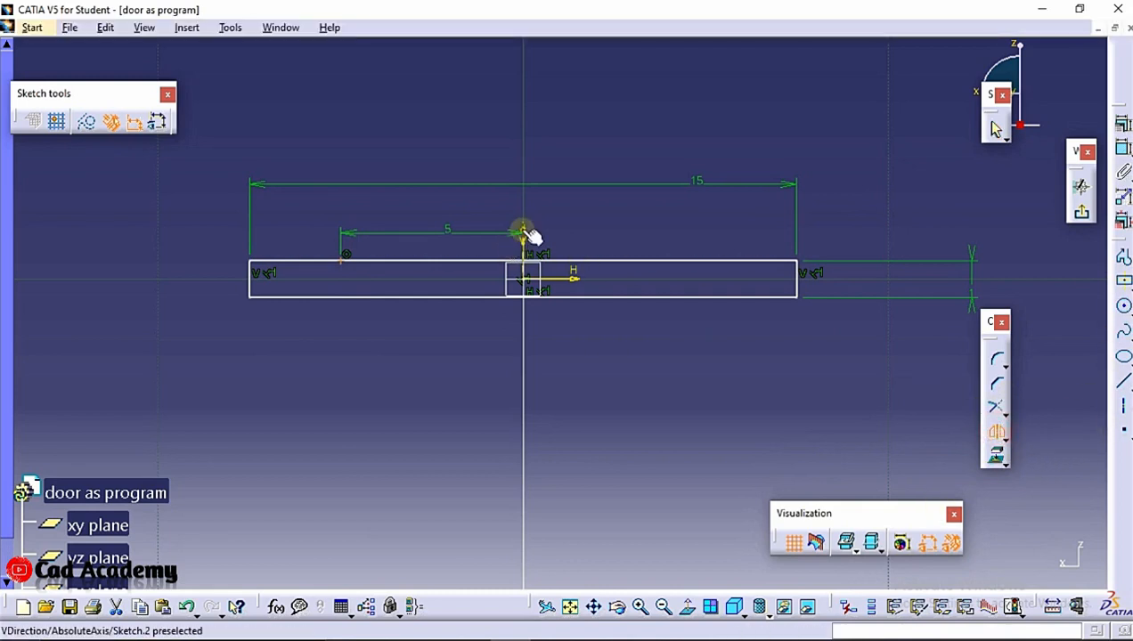
pyautogui.click(665, 370)
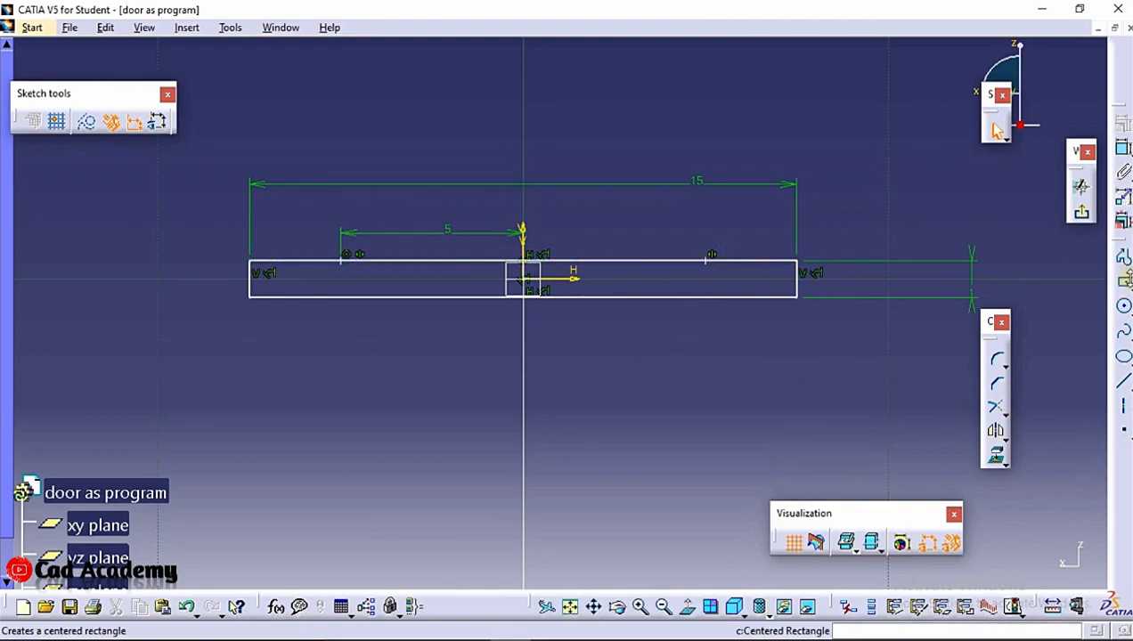
pyautogui.click(1124, 435)
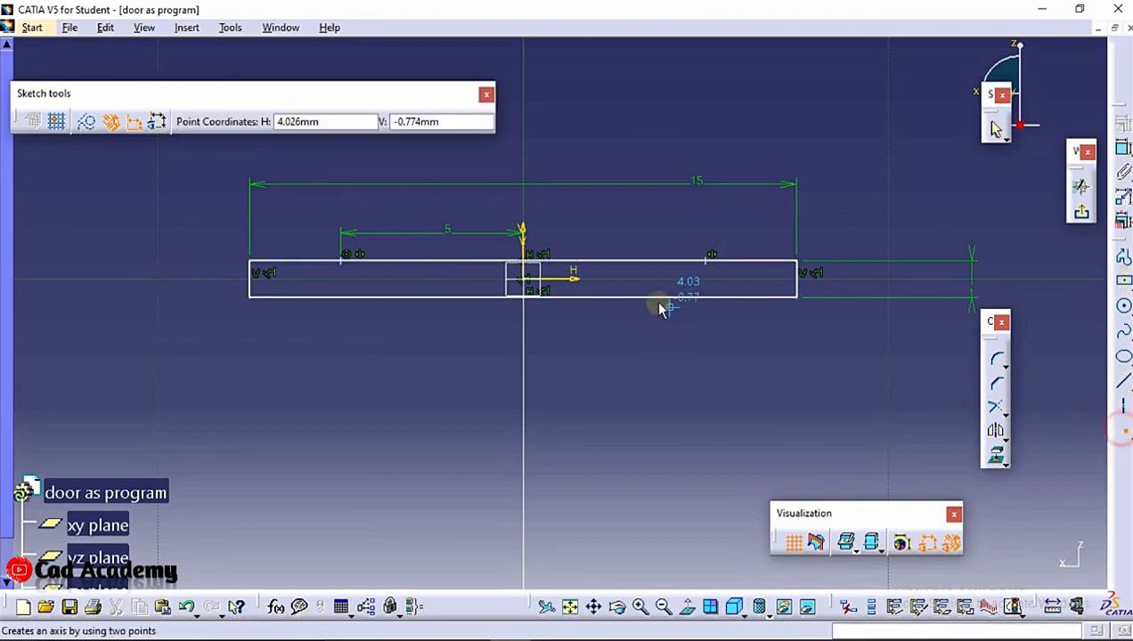
pyautogui.click(710, 299)
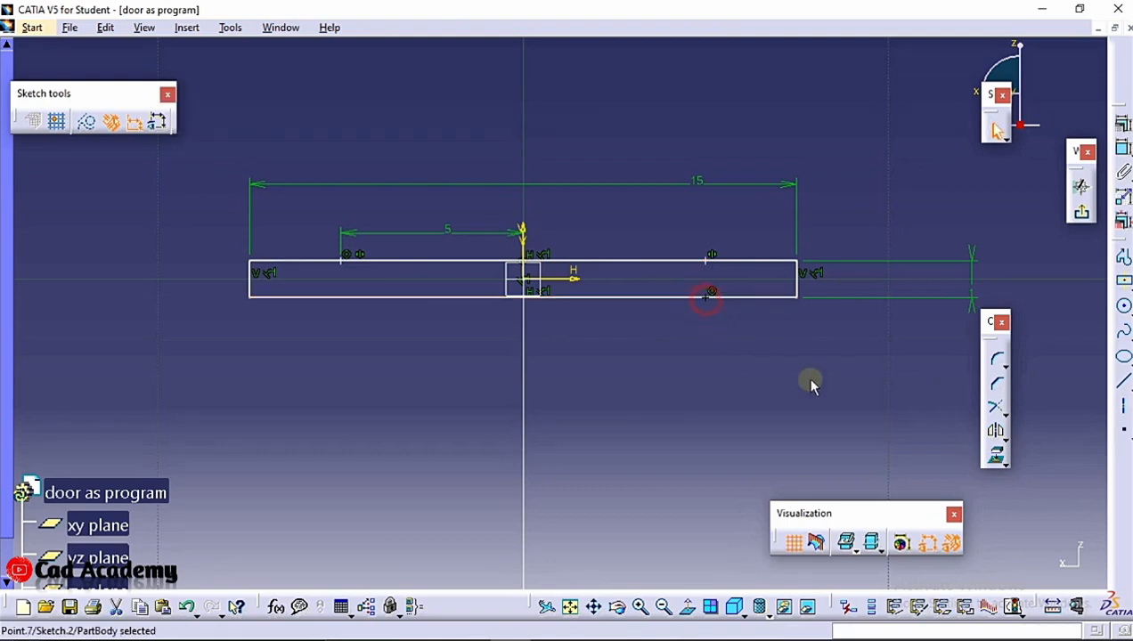
pyautogui.click(1121, 431)
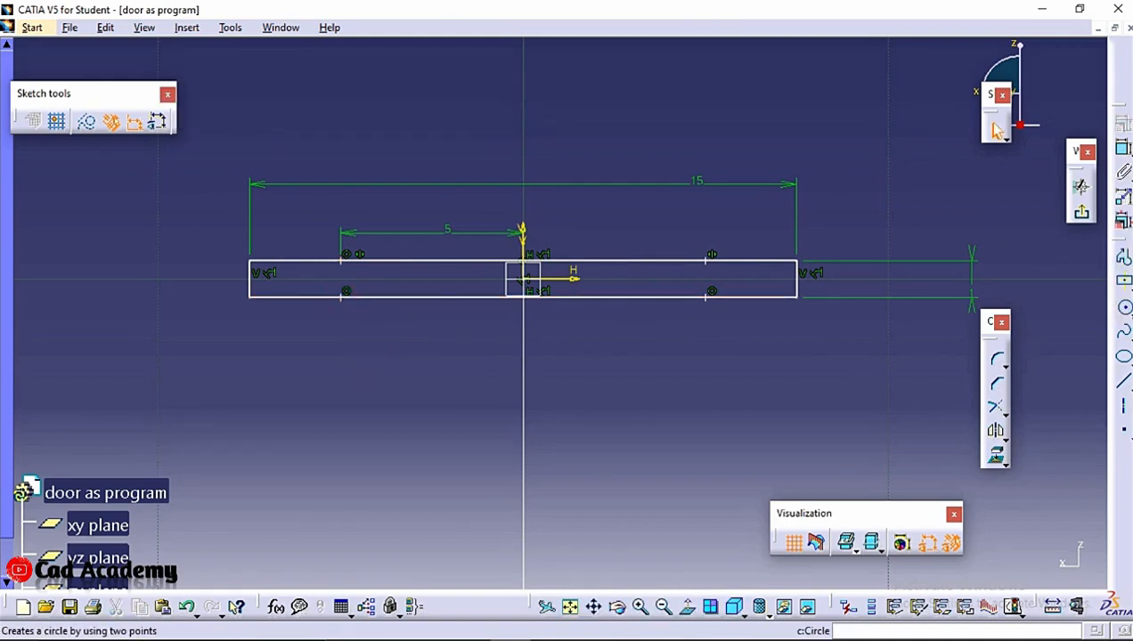
# Draw a three-point arc between the bottom points, passing about 1.26 mm below the horizontal axis
pyautogui.click(1124, 307)
pyautogui.click(1057, 326)
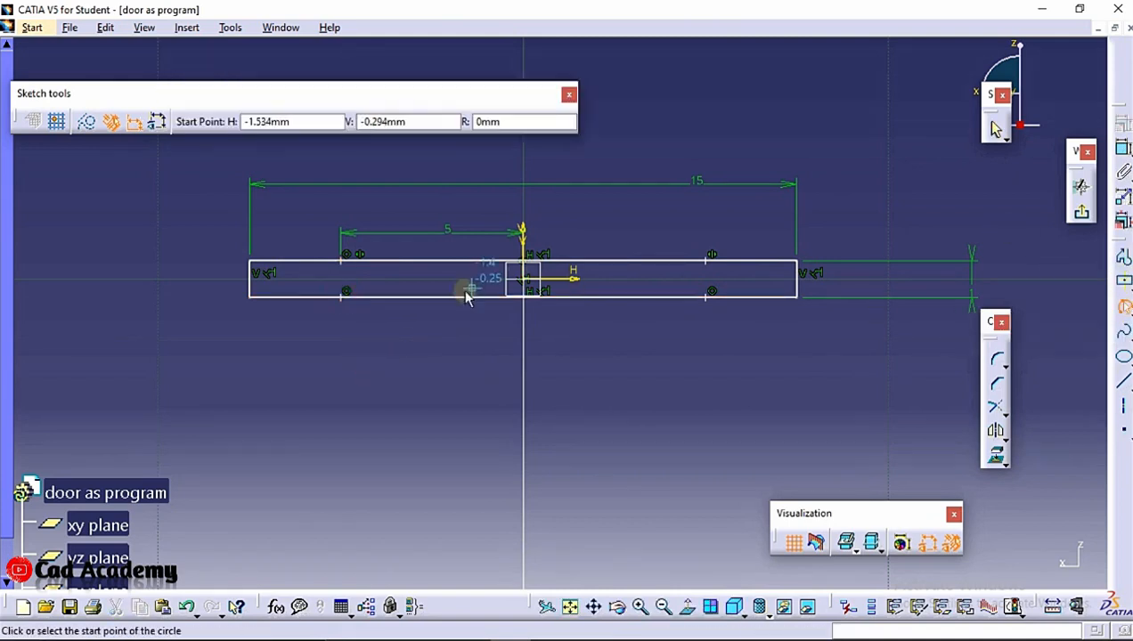
pyautogui.click(346, 300)
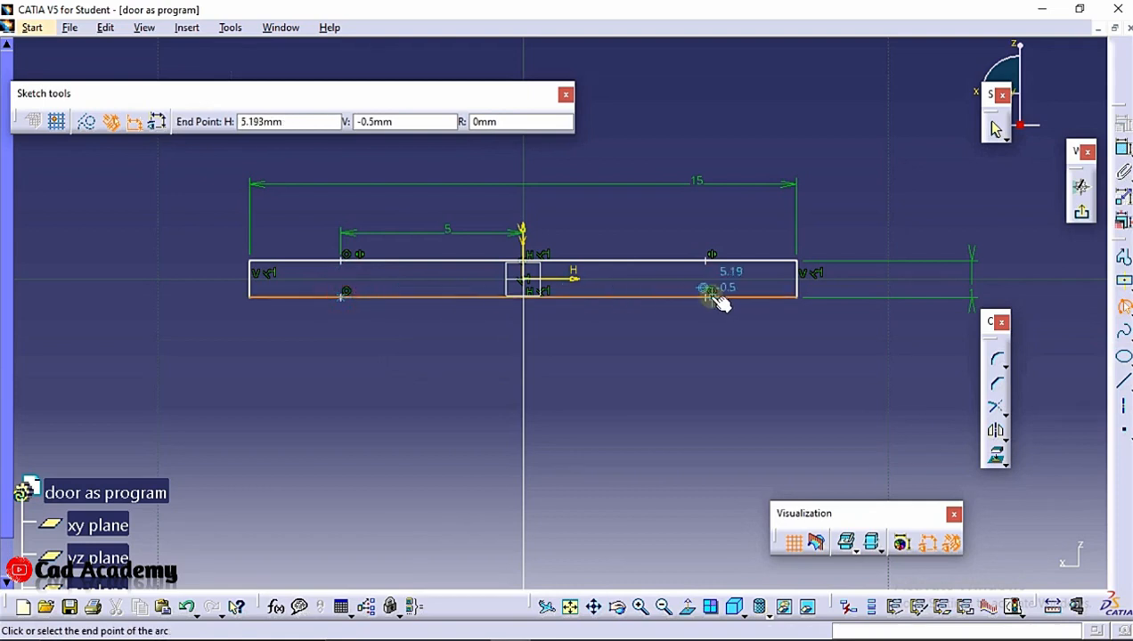
pyautogui.click(710, 294)
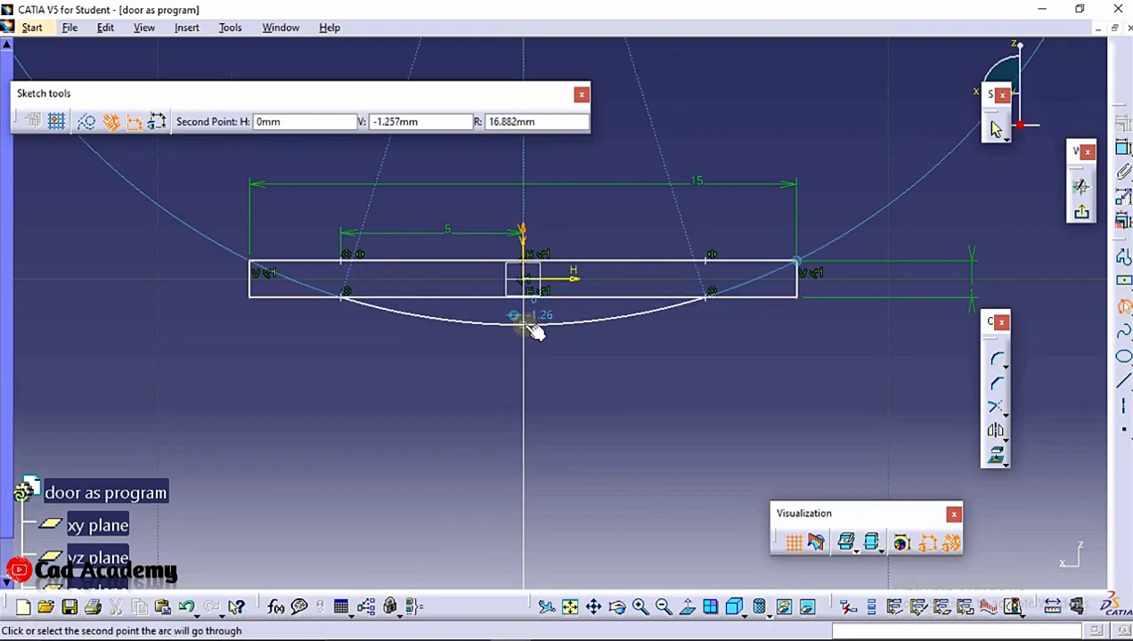
pyautogui.click(532, 327)
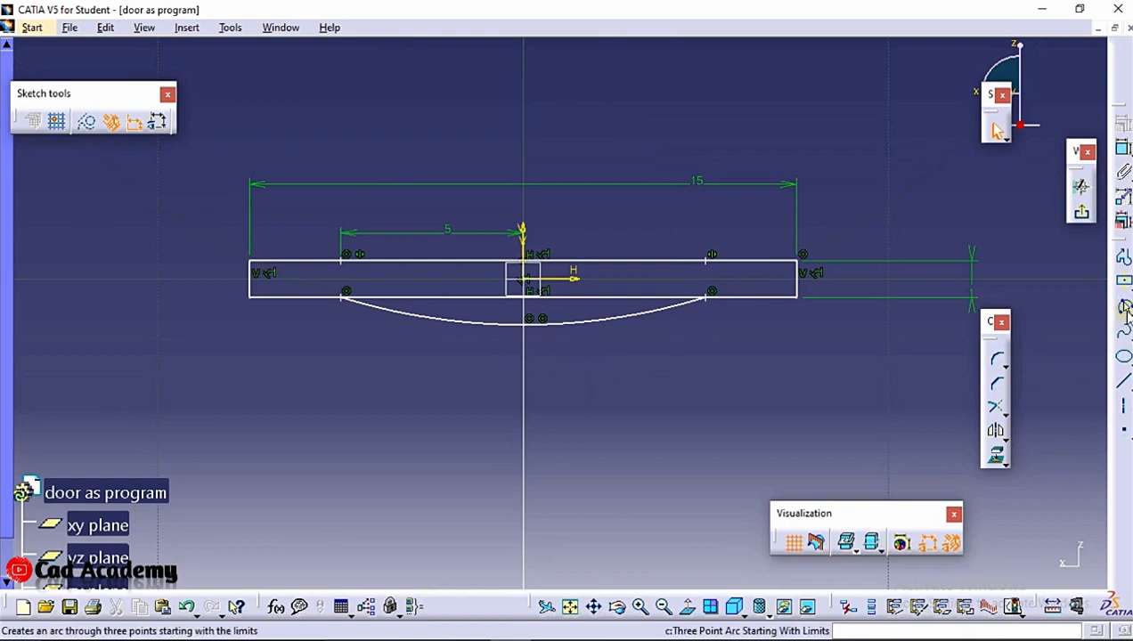
# Draw a three-point arc between the top points, passing about 0.3 mm below the horizontal axis
pyautogui.click(1124, 330)
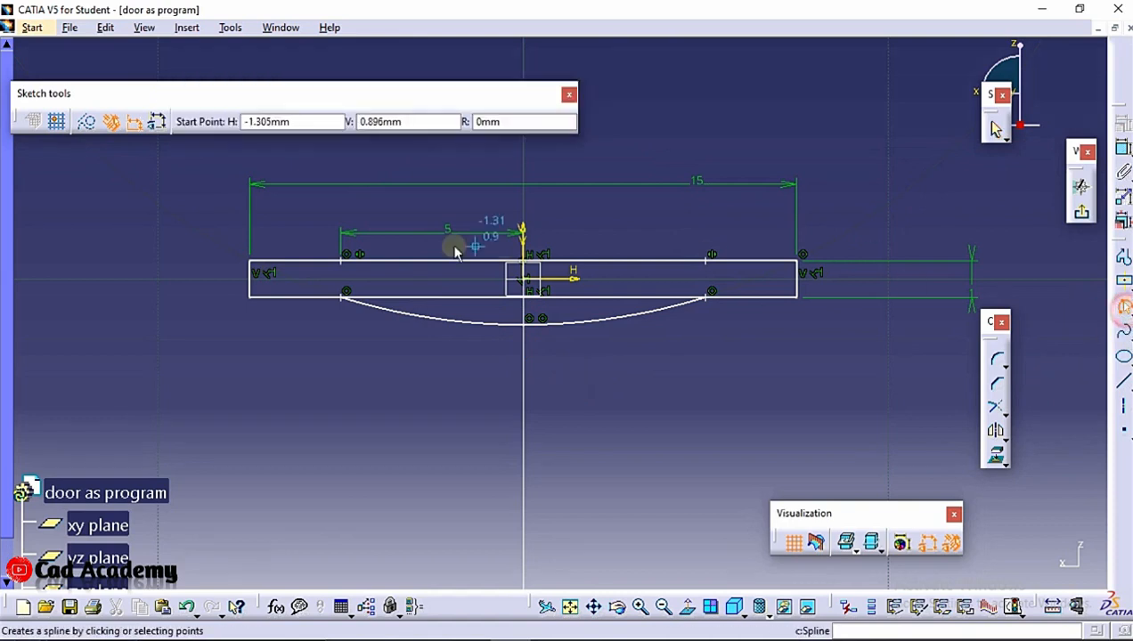
pyautogui.click(351, 266)
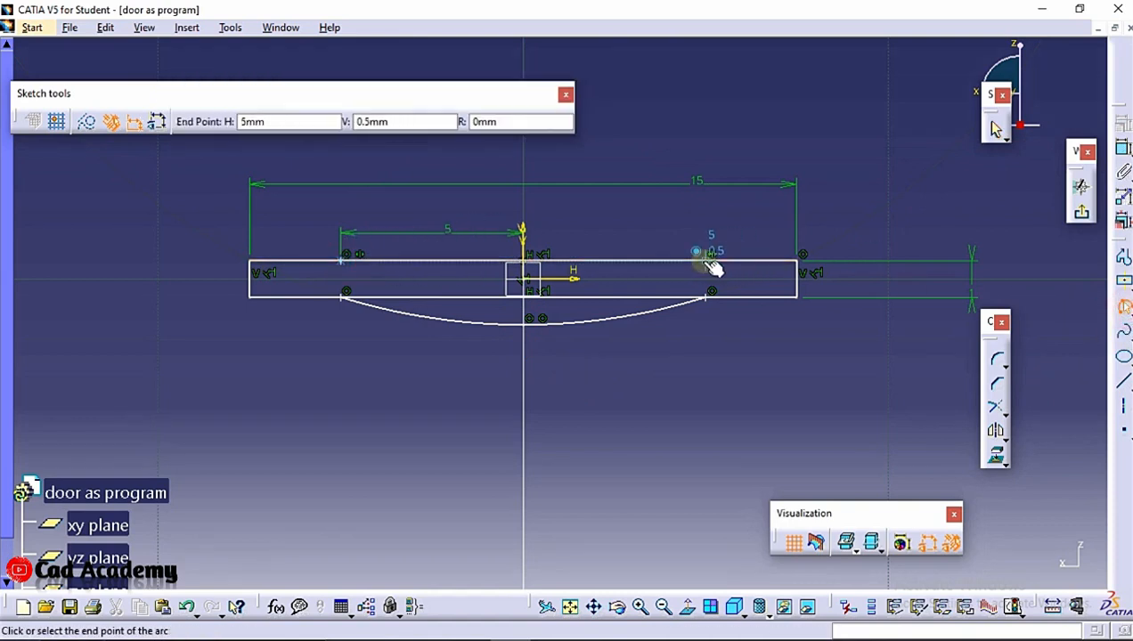
pyautogui.click(710, 258)
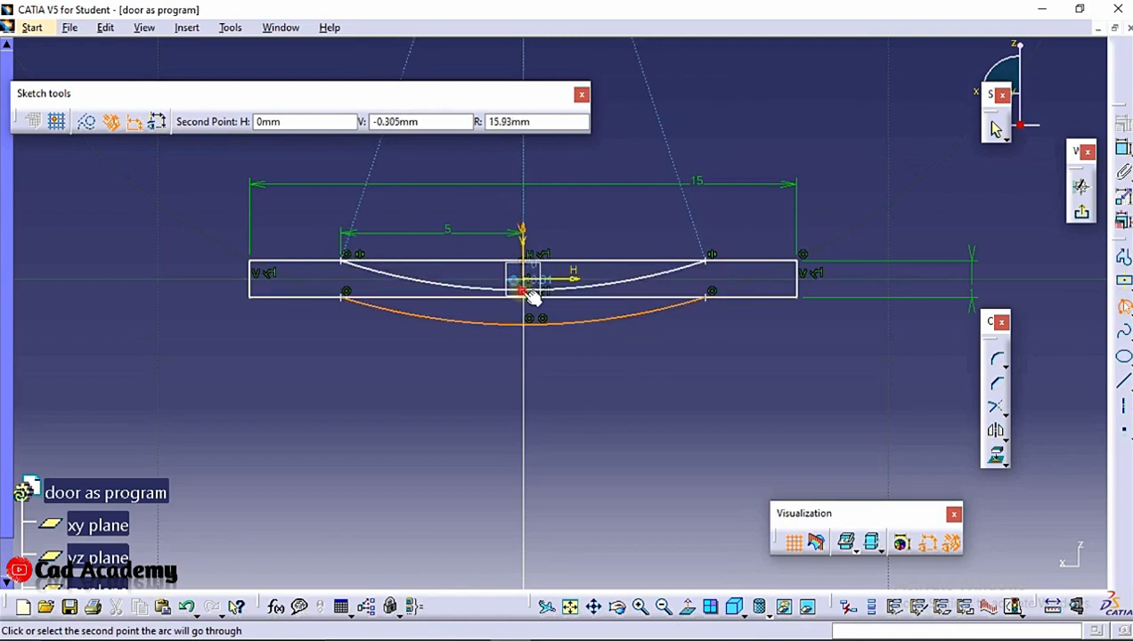
pyautogui.click(525, 290)
pyautogui.click(602, 407)
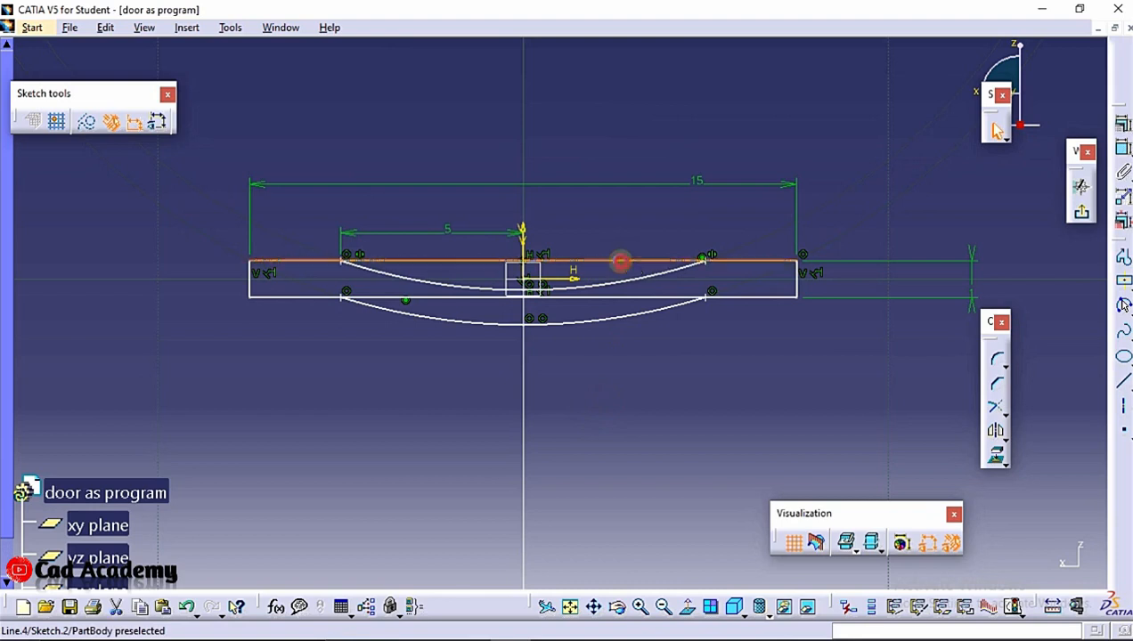
# Quick-trim the straight edge segments between the arc endpoints and exit the sketcher
pyautogui.click(780, 362)
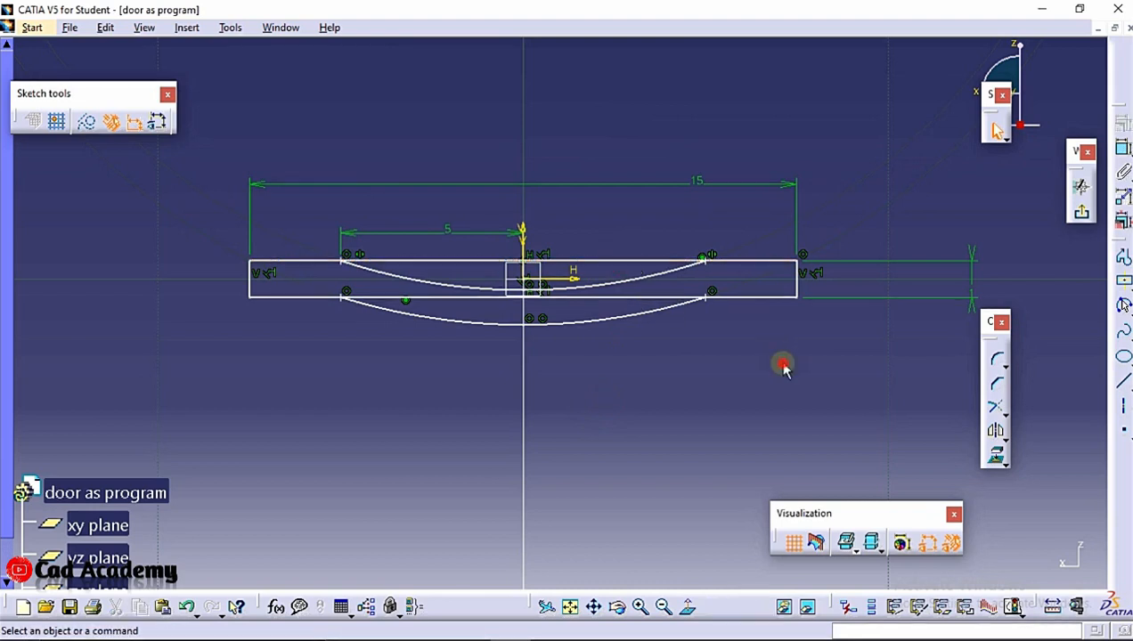
pyautogui.click(1005, 411)
pyautogui.click(1051, 425)
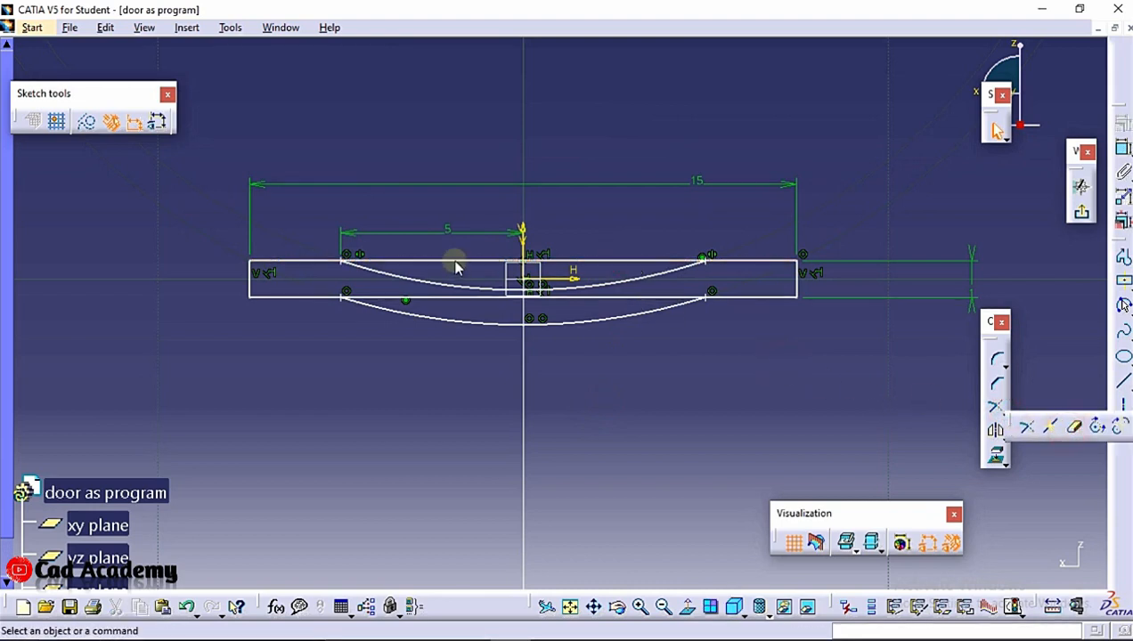
pyautogui.click(617, 267)
pyautogui.click(612, 359)
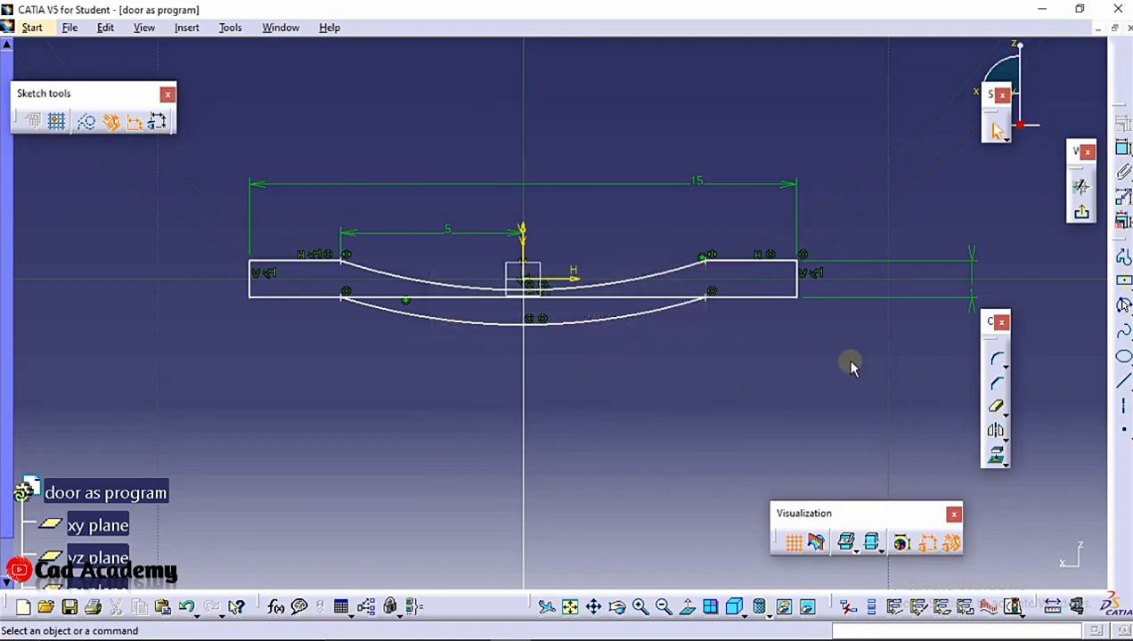
pyautogui.click(996, 408)
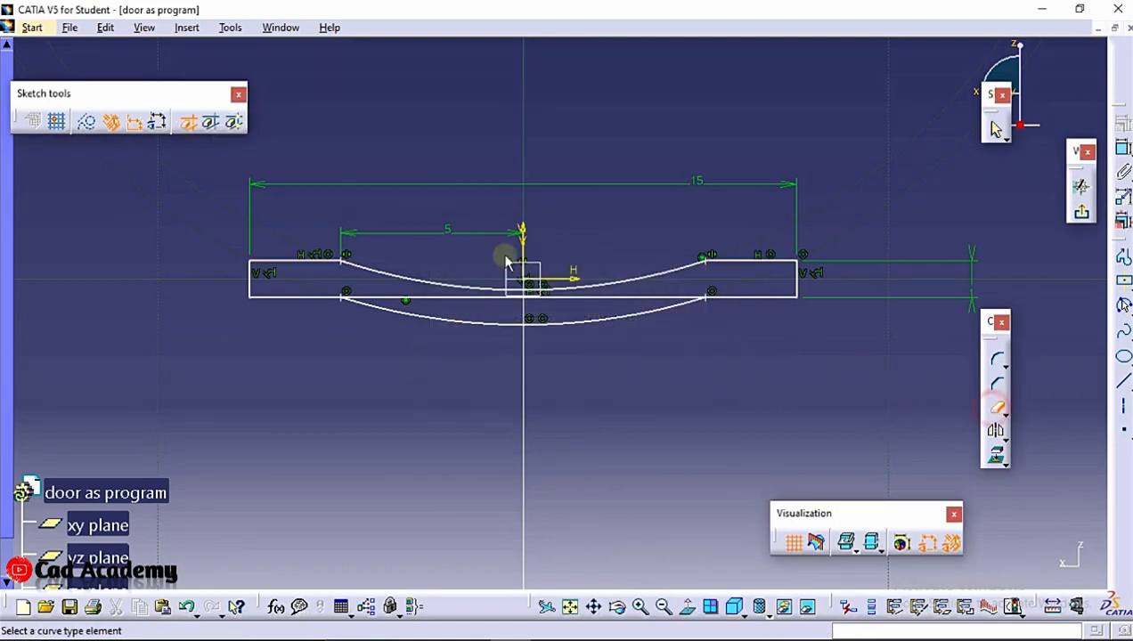
pyautogui.click(625, 297)
pyautogui.moveTo(825, 178)
pyautogui.mouseDown(button='middle')
pyautogui.moveTo(813, 189)
pyautogui.moveTo(824, 221)
pyautogui.mouseUp(button='middle')
pyautogui.click(1078, 218)
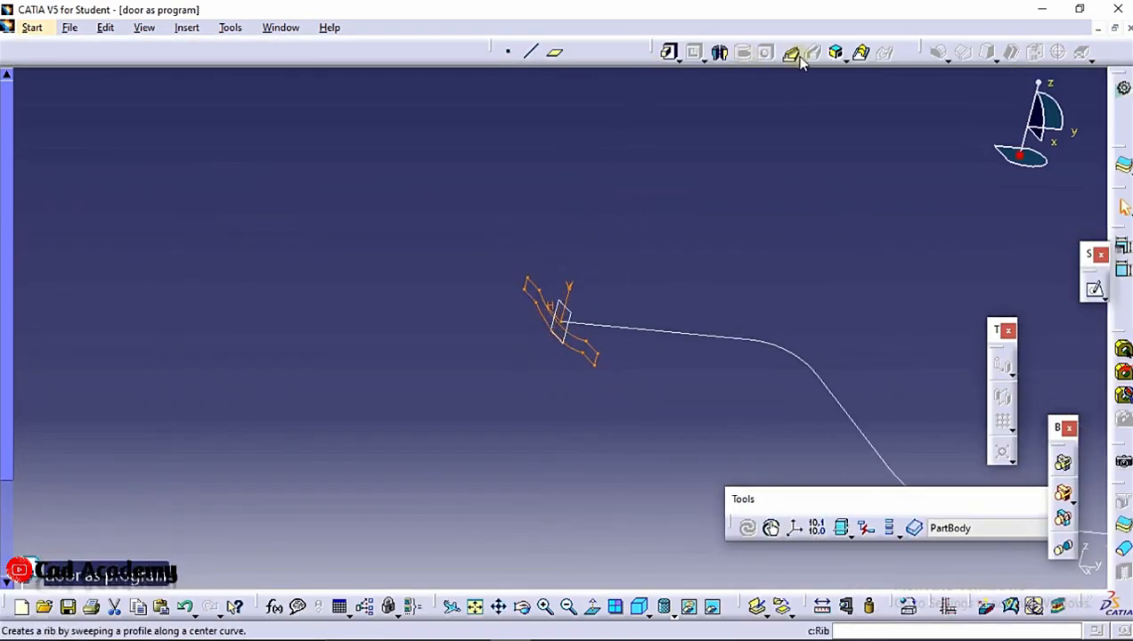
# Create a rib sweeping the modified cross-section sketch along the profile curve
pyautogui.click(799, 56)
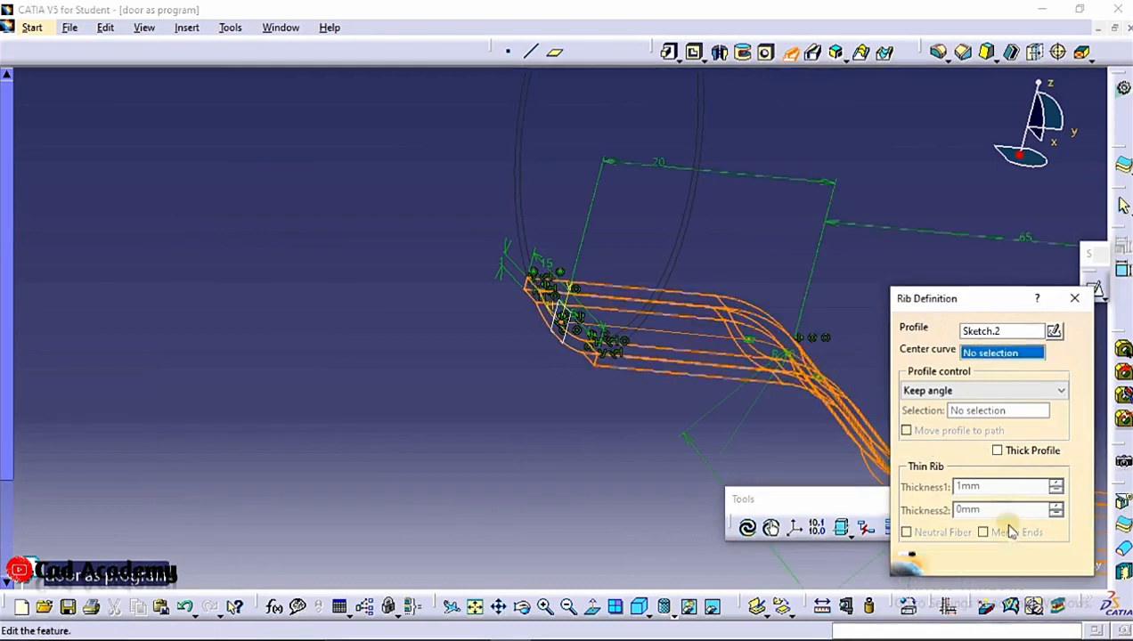
pyautogui.click(917, 566)
pyautogui.moveTo(398, 157); pyautogui.dragTo(414, 260, button='middle')
pyautogui.moveTo(700, 186); pyautogui.dragTo(284, 166, button='middle')
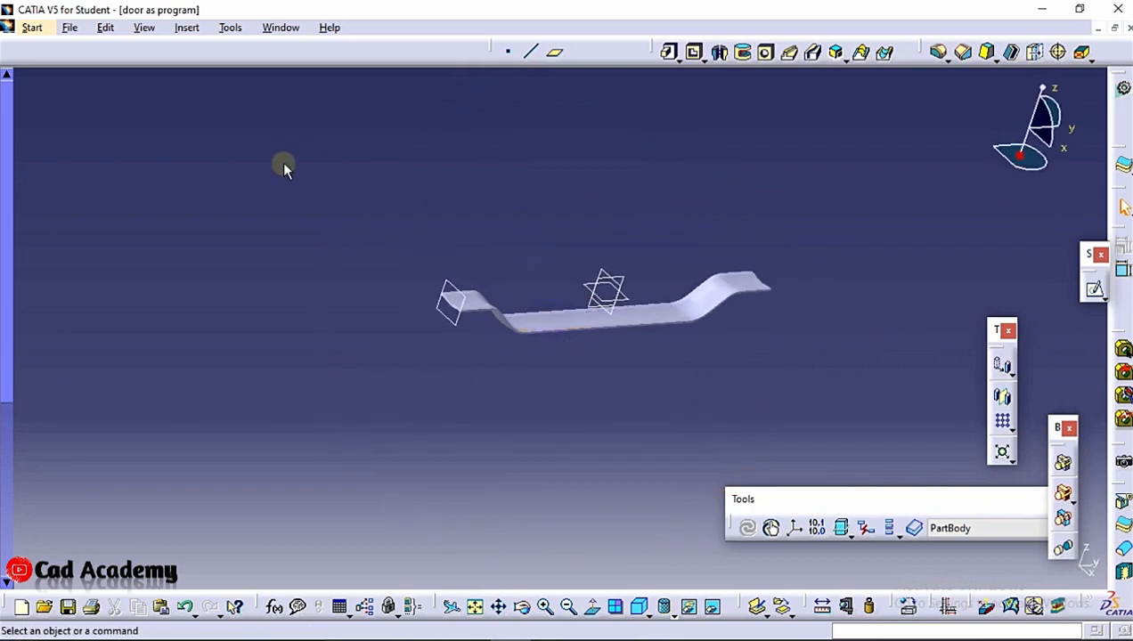
# Hide the sketch plane at the rib's end
pyautogui.rightClick(449, 294)
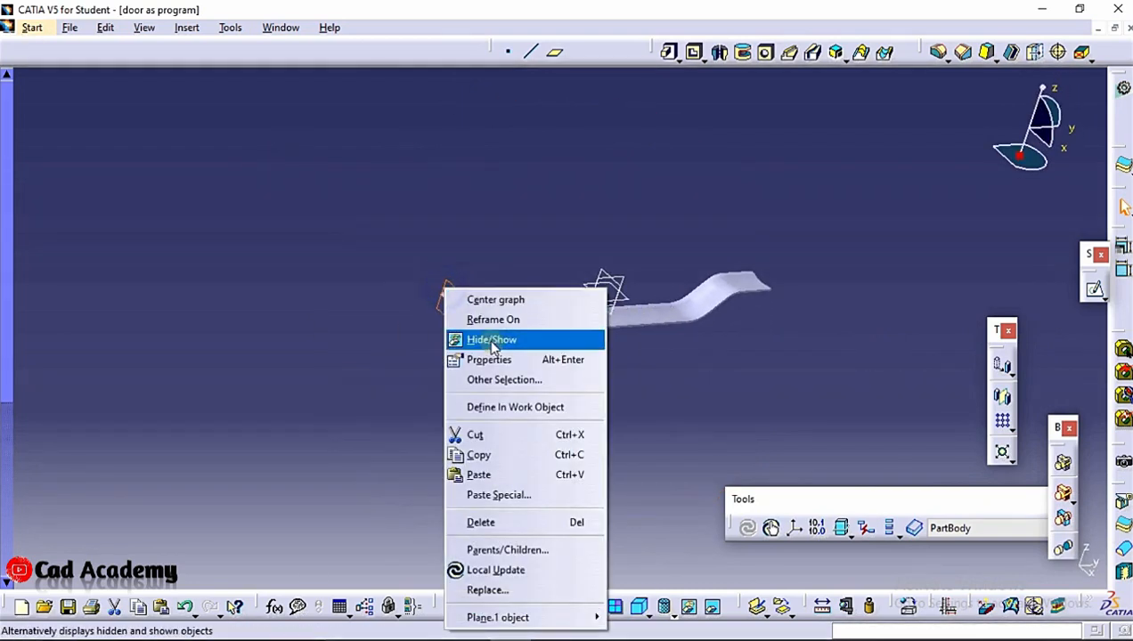
pyautogui.click(496, 341)
# Switch to the Generative Shape Design workbench
pyautogui.click(32, 28)
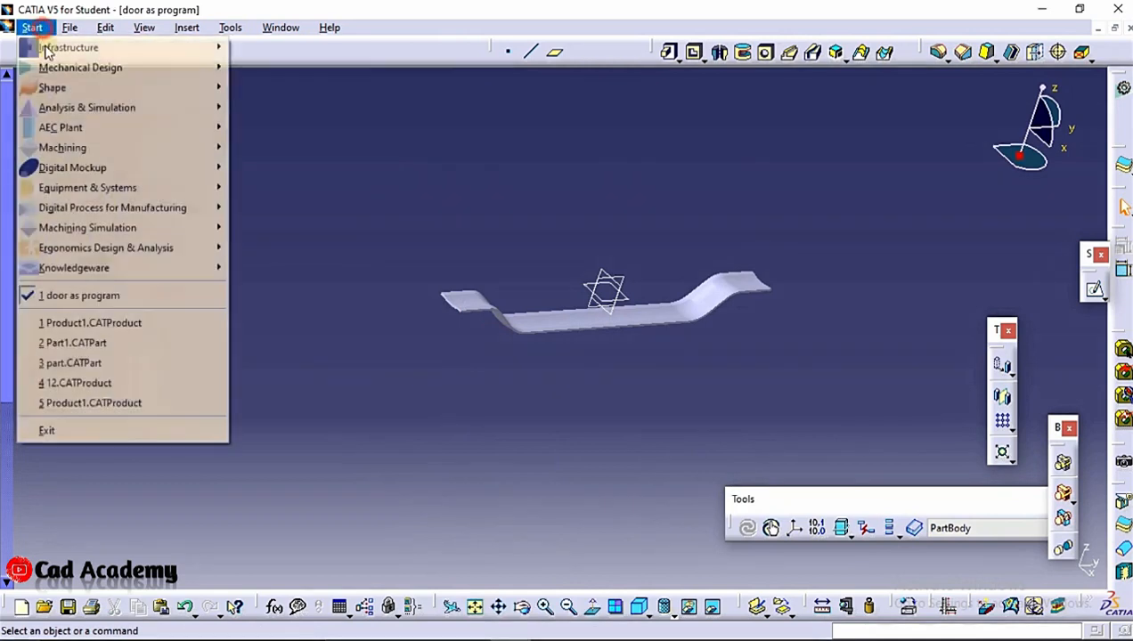
pyautogui.moveTo(111, 87)
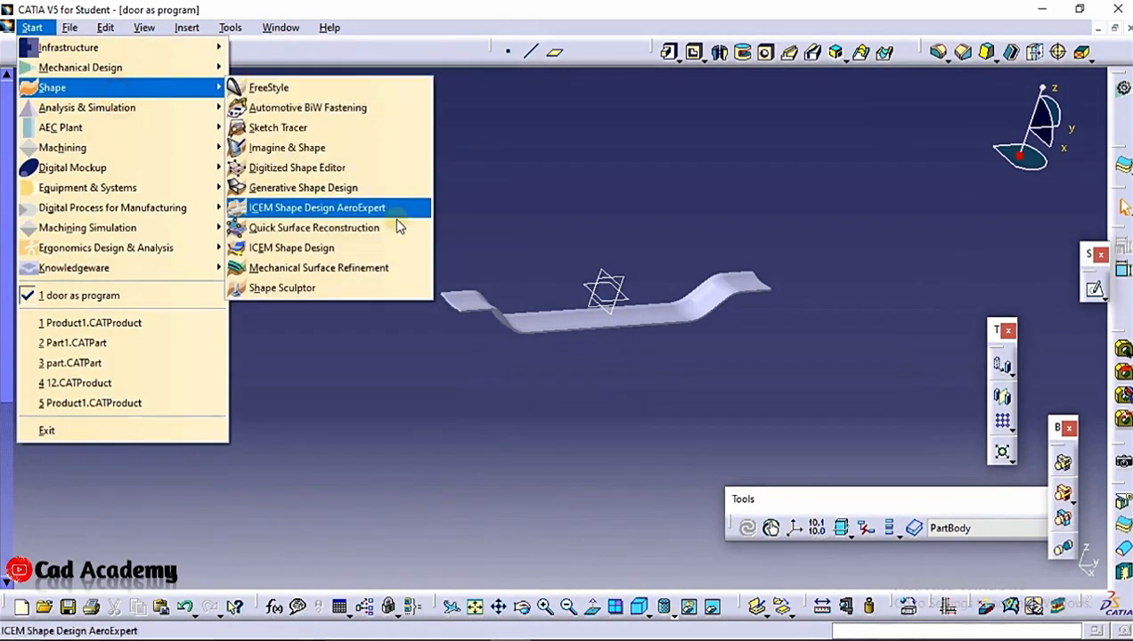
pyautogui.click(341, 188)
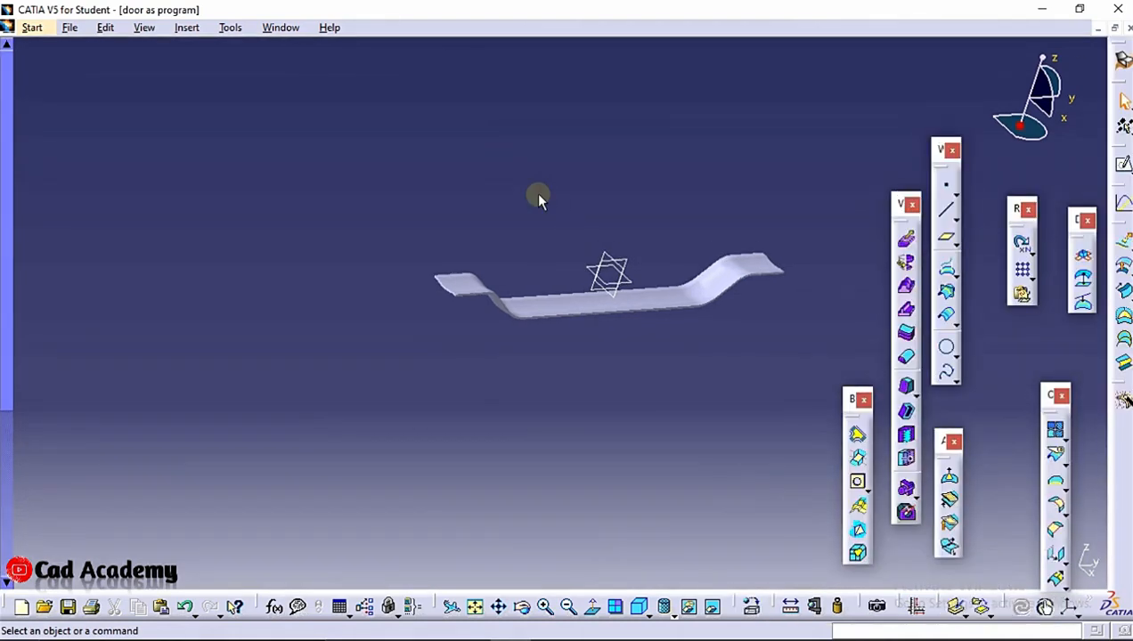
pyautogui.moveTo(536, 193); pyautogui.dragTo(537, 194, button='middle')
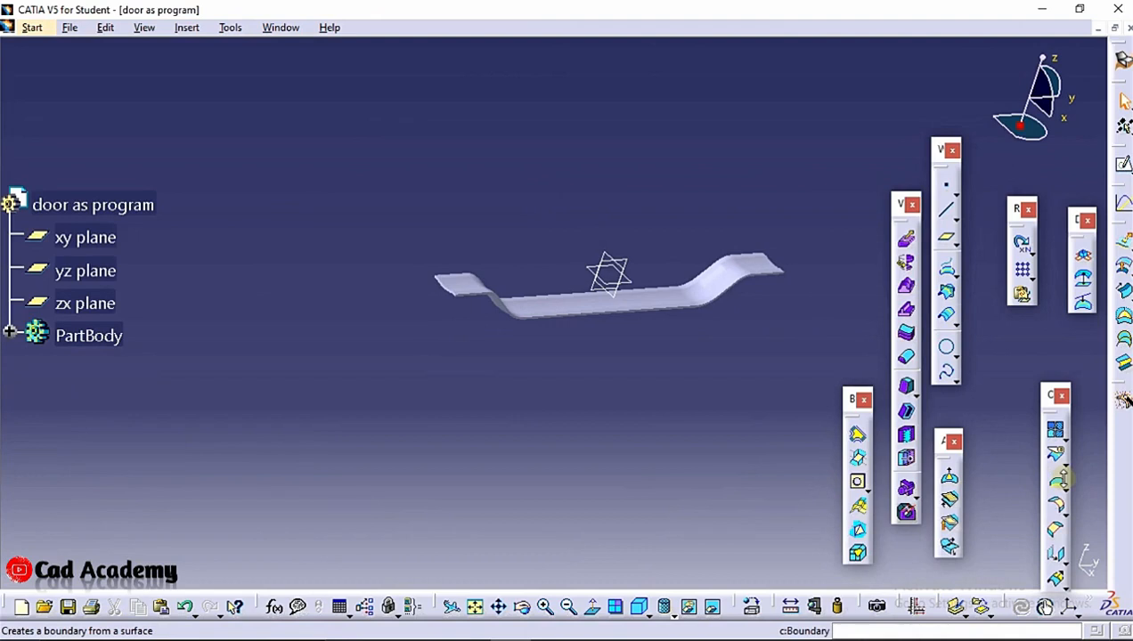
# Start a Multiple Extract and pick the rib's top and side faces one by one along the first part of the profile
pyautogui.click(1064, 484)
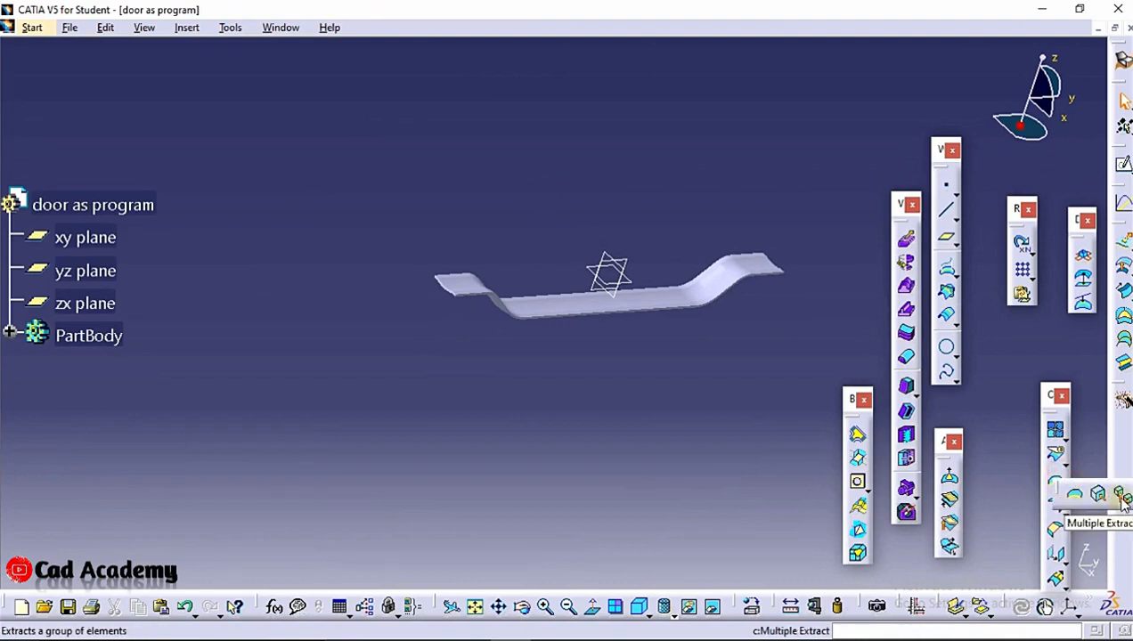
pyautogui.click(1122, 497)
pyautogui.moveTo(513, 365); pyautogui.dragTo(473, 265, button='middle')
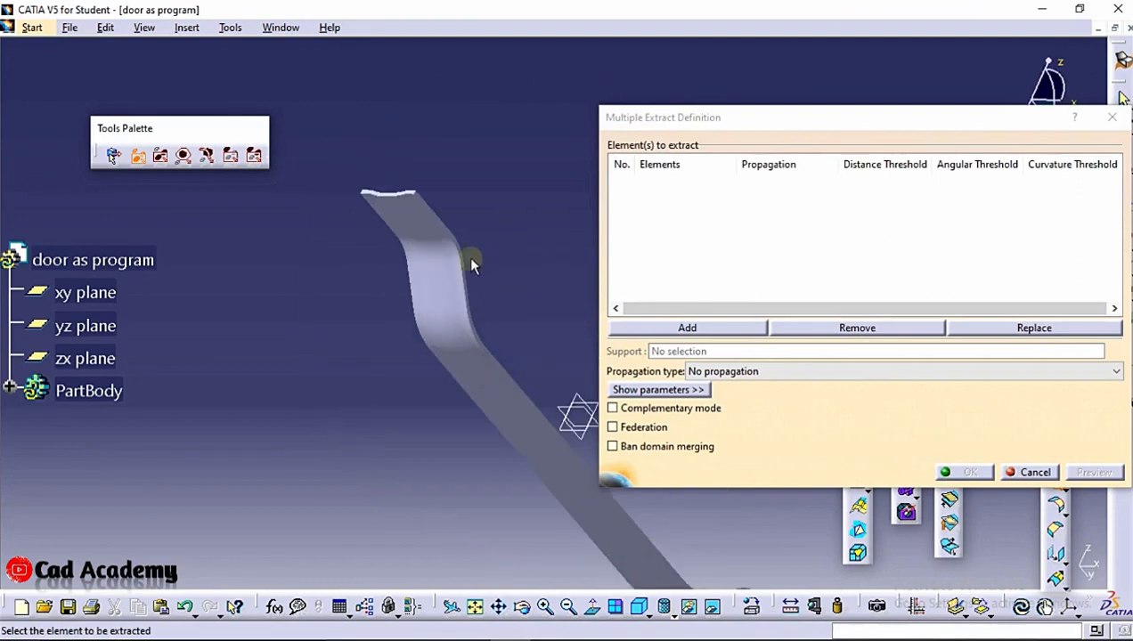
pyautogui.click(435, 294)
pyautogui.click(432, 236)
pyautogui.click(405, 212)
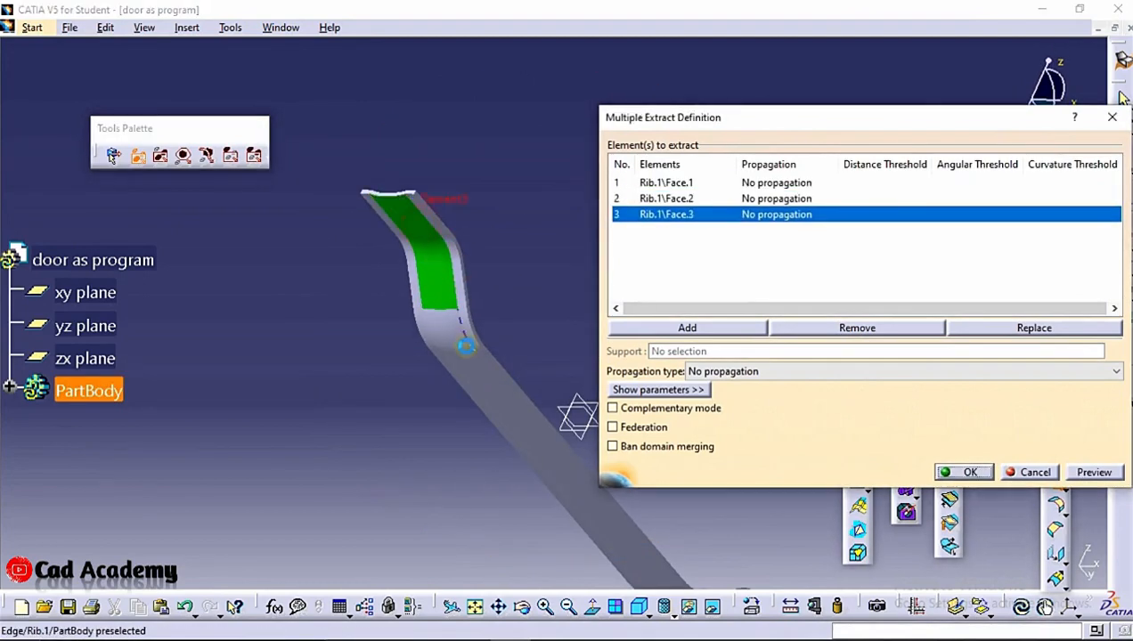
pyautogui.click(443, 324)
pyautogui.click(498, 410)
pyautogui.moveTo(515, 404); pyautogui.dragTo(417, 220, button='middle')
pyautogui.moveTo(490, 392); pyautogui.dragTo(489, 365, button='middle')
pyautogui.click(557, 454)
pyautogui.scroll(1, 509, 392)
pyautogui.click(492, 417)
pyautogui.click(445, 370)
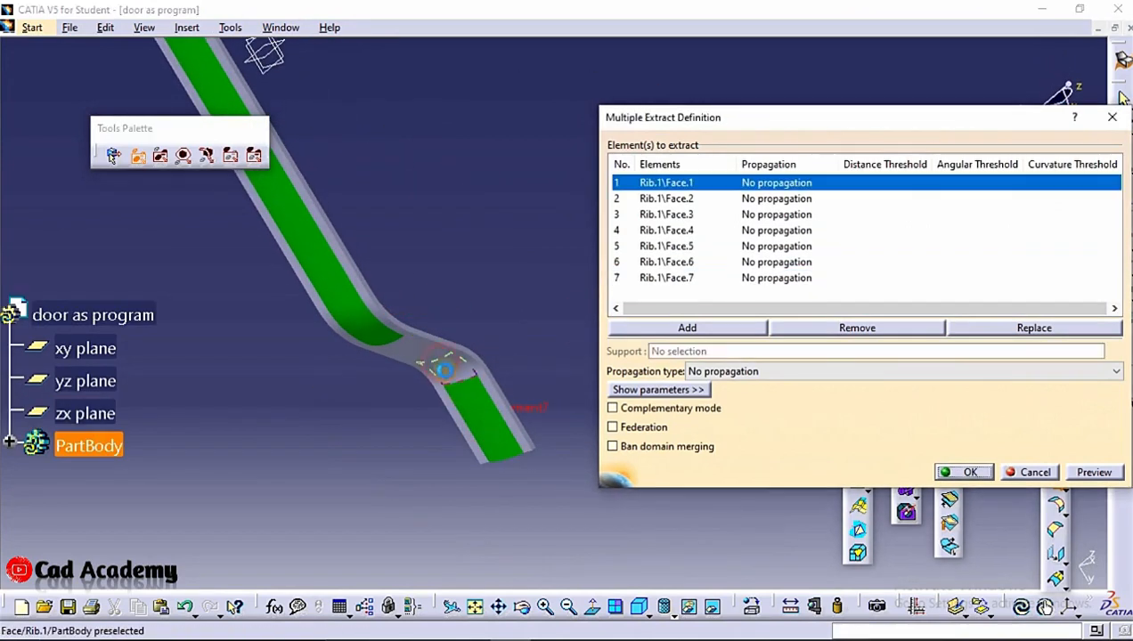
pyautogui.moveTo(516, 435); pyautogui.dragTo(532, 182, button='middle')
pyautogui.click(508, 371)
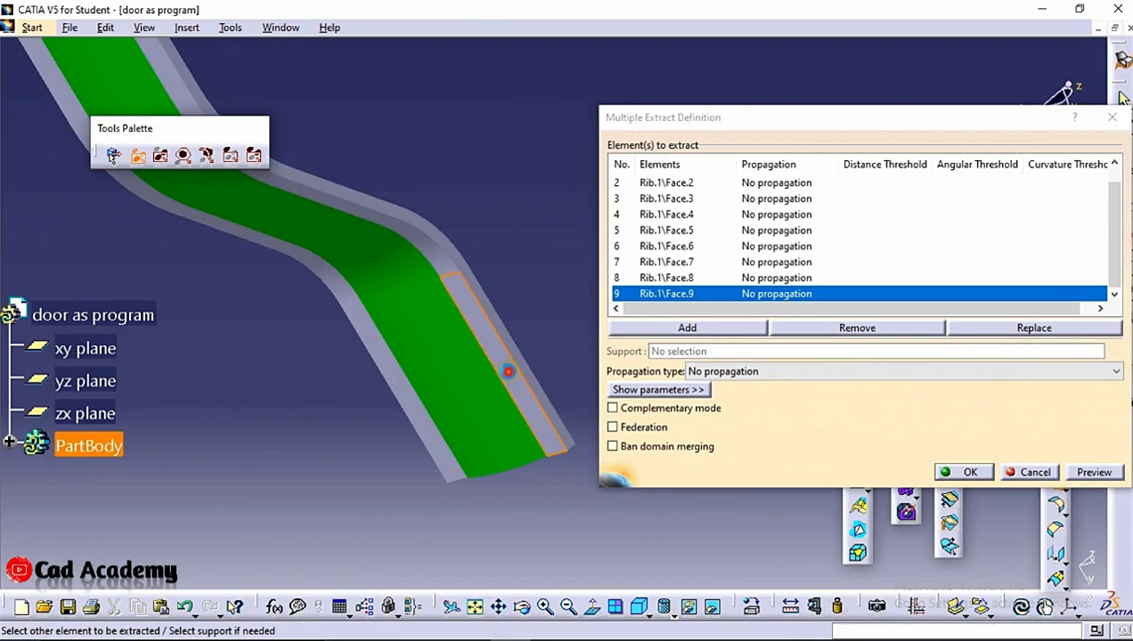
pyautogui.click(349, 211)
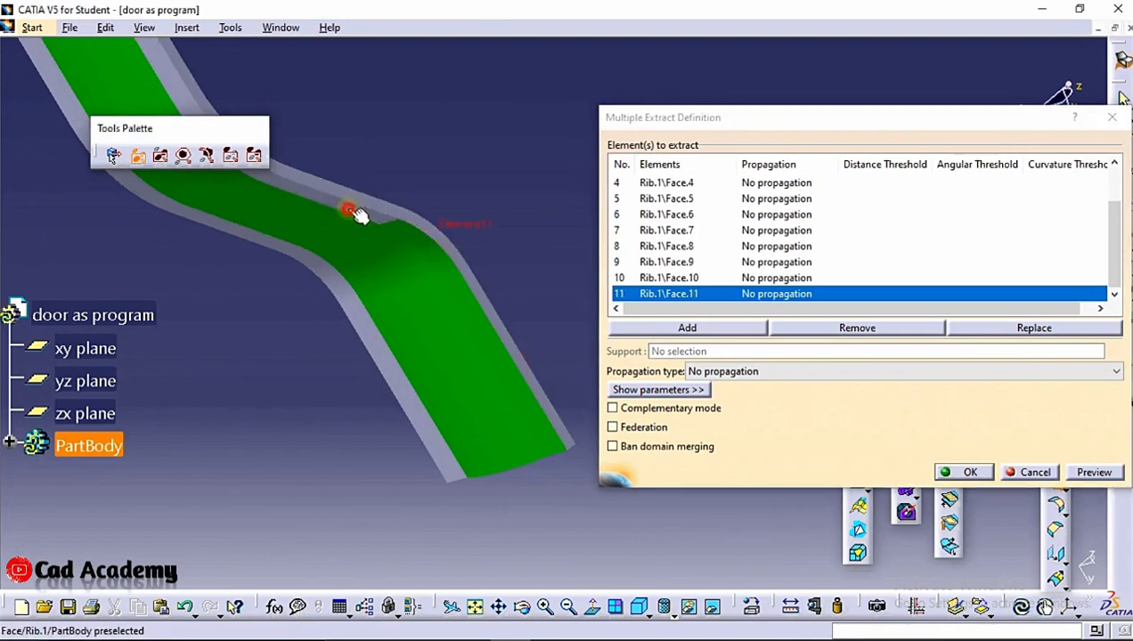
pyautogui.click(350, 210)
pyautogui.moveTo(354, 212); pyautogui.dragTo(561, 469, button='middle')
pyautogui.click(462, 434)
pyautogui.click(391, 349)
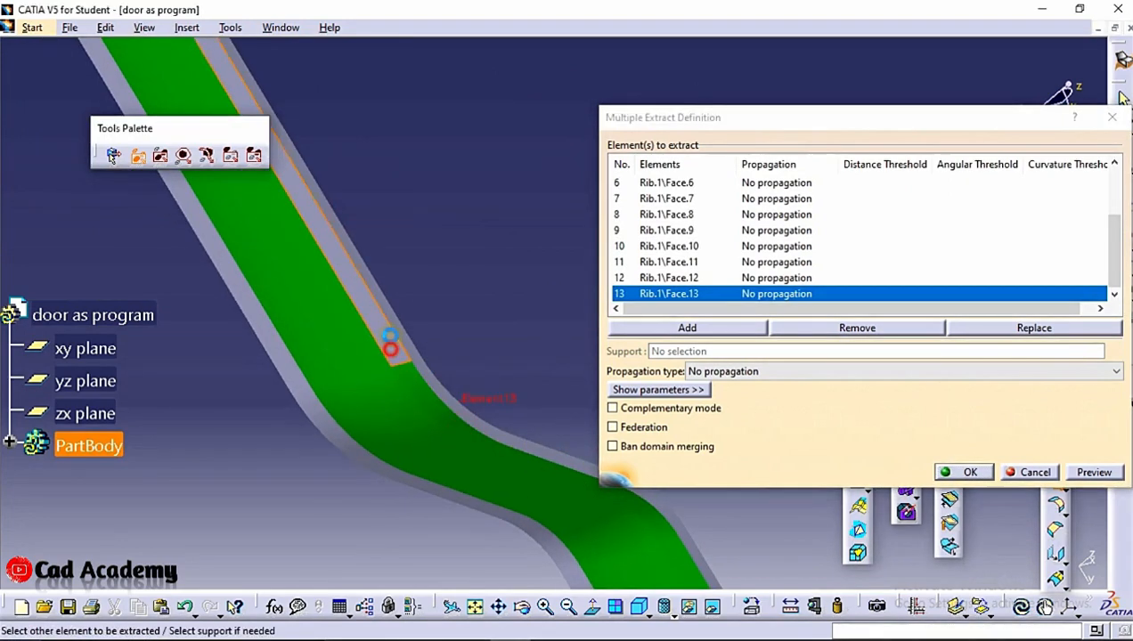
pyautogui.moveTo(391, 349); pyautogui.dragTo(561, 613, button='middle')
pyautogui.scroll(1, 359, 253)
pyautogui.moveTo(359, 253); pyautogui.dragTo(539, 528, button='middle')
pyautogui.moveTo(450, 351); pyautogui.dragTo(583, 578, button='middle')
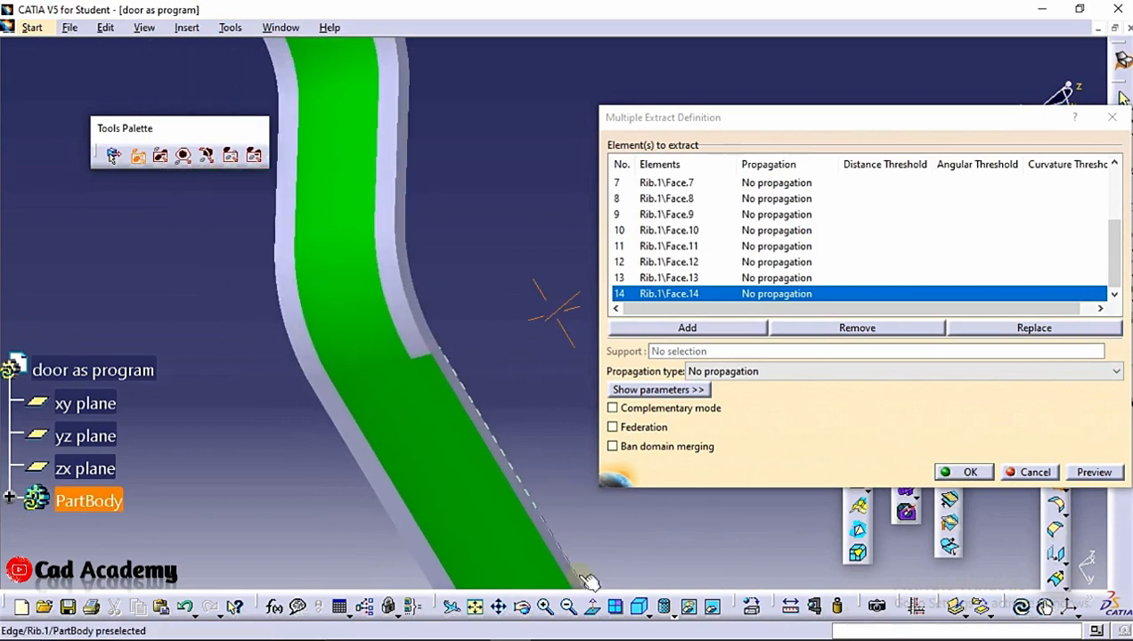
pyautogui.click(401, 307)
pyautogui.moveTo(401, 308); pyautogui.dragTo(453, 393, button='middle')
pyautogui.click(379, 230)
pyautogui.click(379, 231)
pyautogui.click(434, 334)
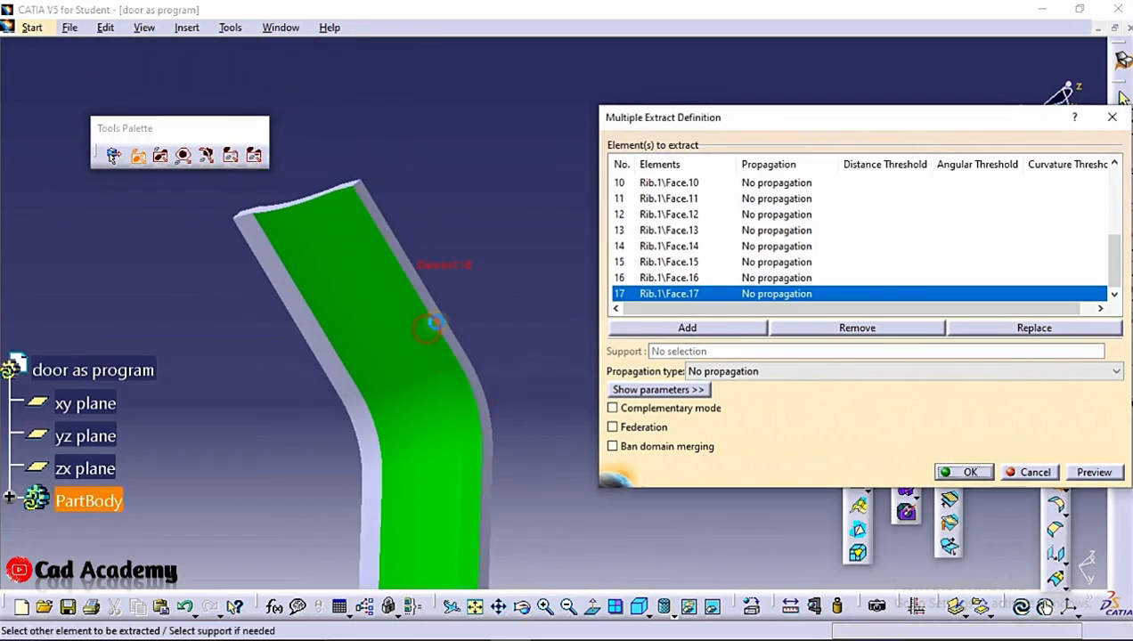
# Add the remaining top and side faces of the rib to the multiple extract, preview it and confirm
pyautogui.click(466, 354)
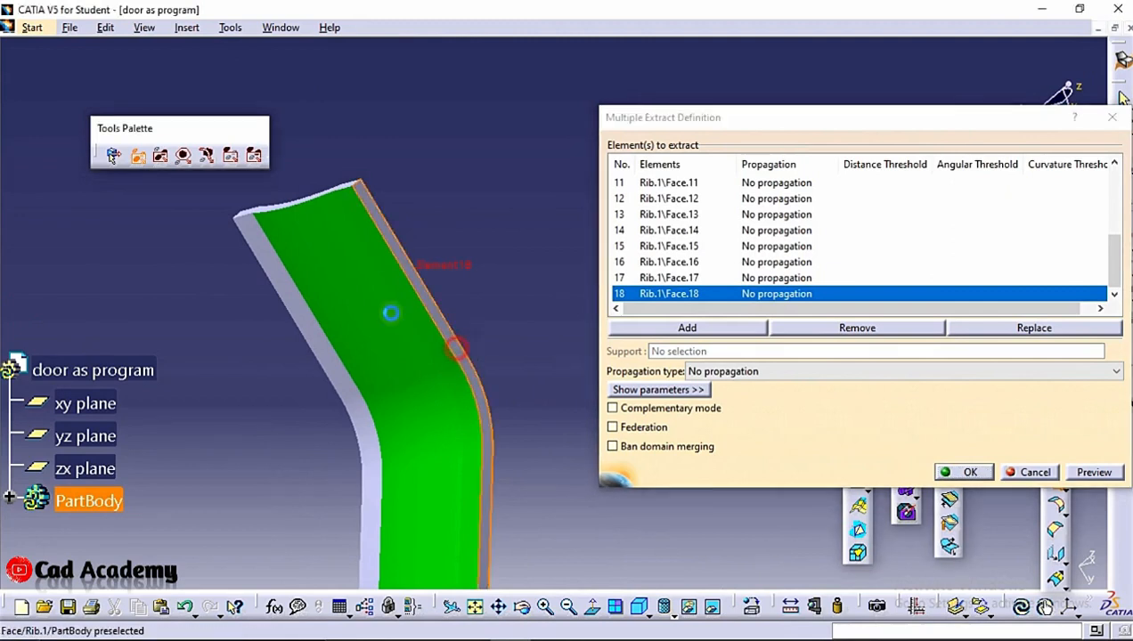
pyautogui.click(297, 298)
pyautogui.click(367, 436)
pyautogui.moveTo(367, 436); pyautogui.dragTo(372, 263, button='middle')
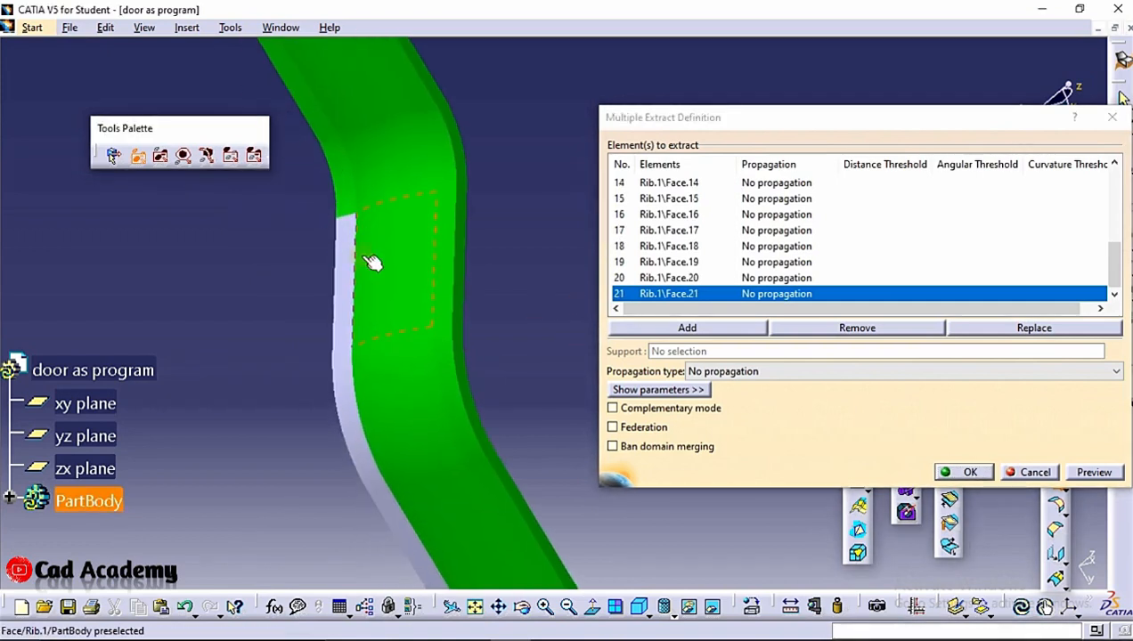
pyautogui.click(348, 301)
pyautogui.click(348, 398)
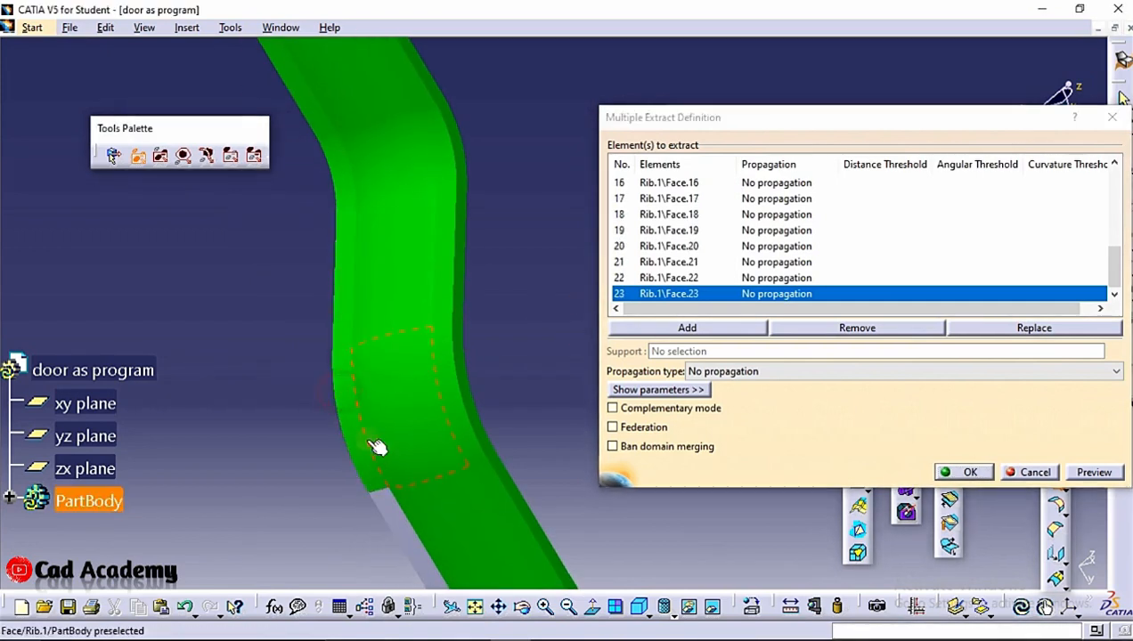
pyautogui.moveTo(374, 450); pyautogui.dragTo(357, 221, button='middle')
pyautogui.click(349, 235)
pyautogui.moveTo(426, 356); pyautogui.dragTo(309, 100, button='middle')
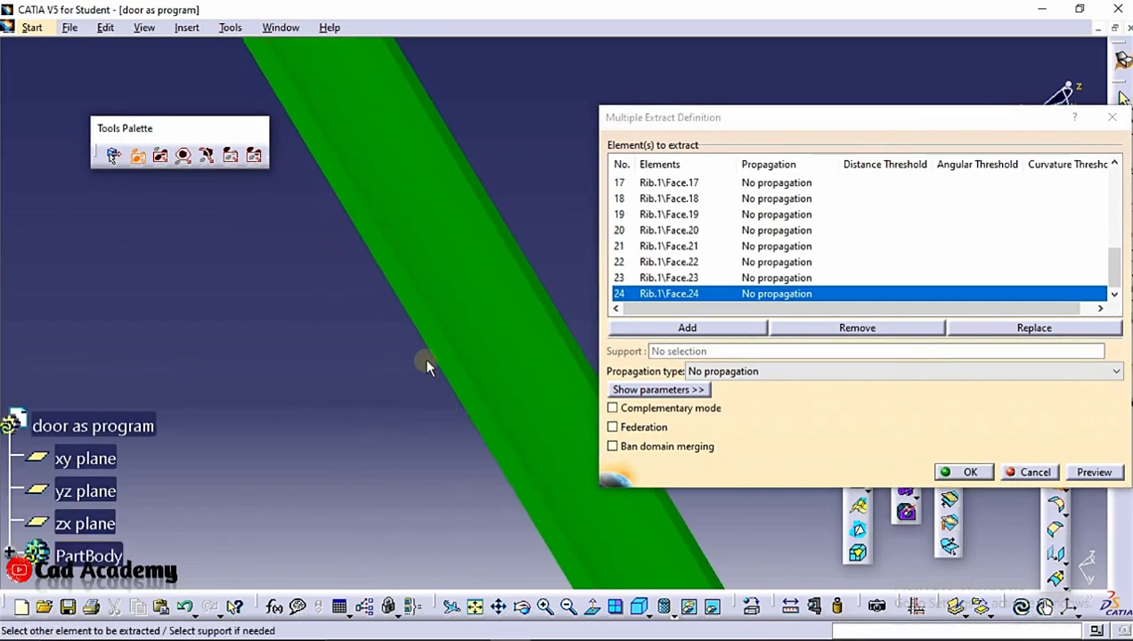
pyautogui.moveTo(423, 360); pyautogui.dragTo(380, 240, button='middle')
pyautogui.moveTo(380, 240); pyautogui.dragTo(418, 338, button='middle')
pyautogui.moveTo(445, 378); pyautogui.dragTo(294, 128, button='middle')
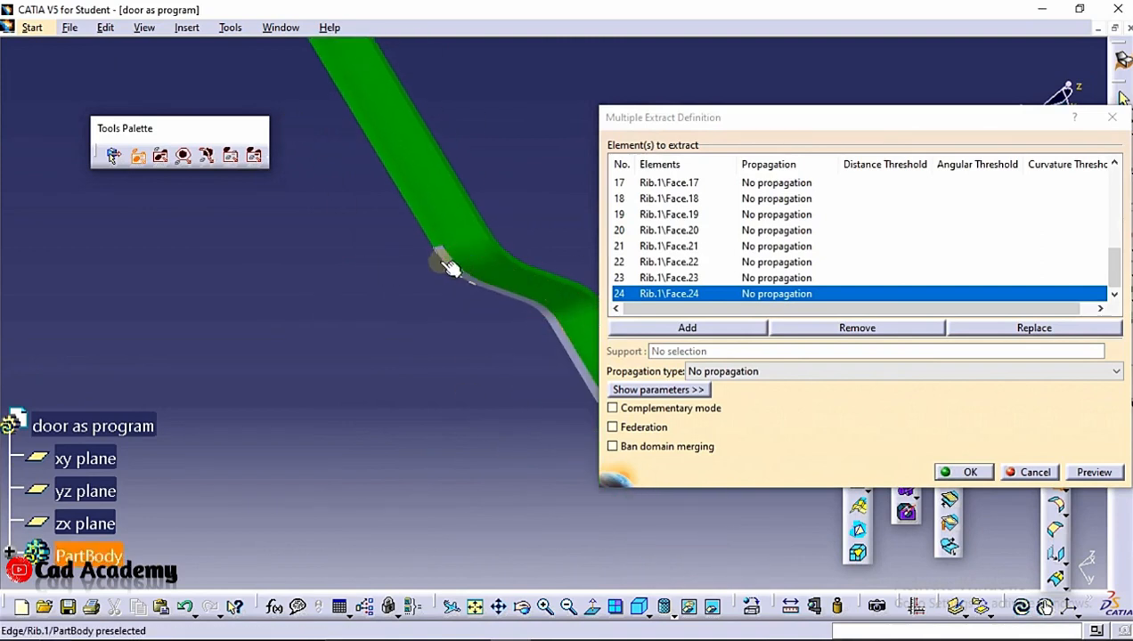
pyautogui.moveTo(474, 277); pyautogui.dragTo(450, 471, button='middle')
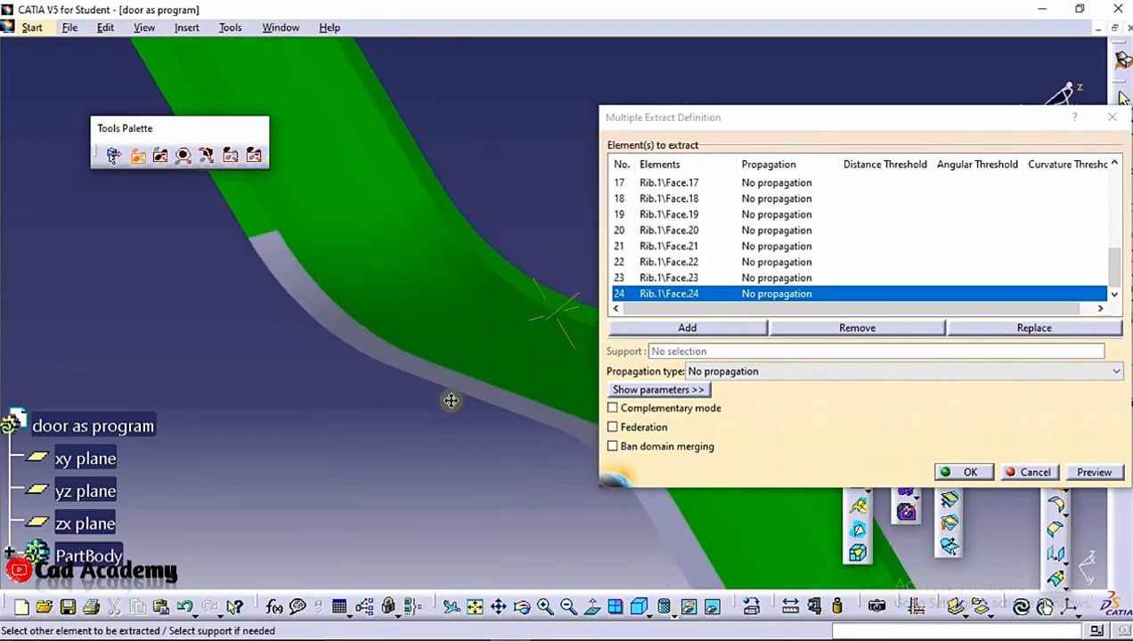
pyautogui.click(422, 383)
pyautogui.click(450, 374)
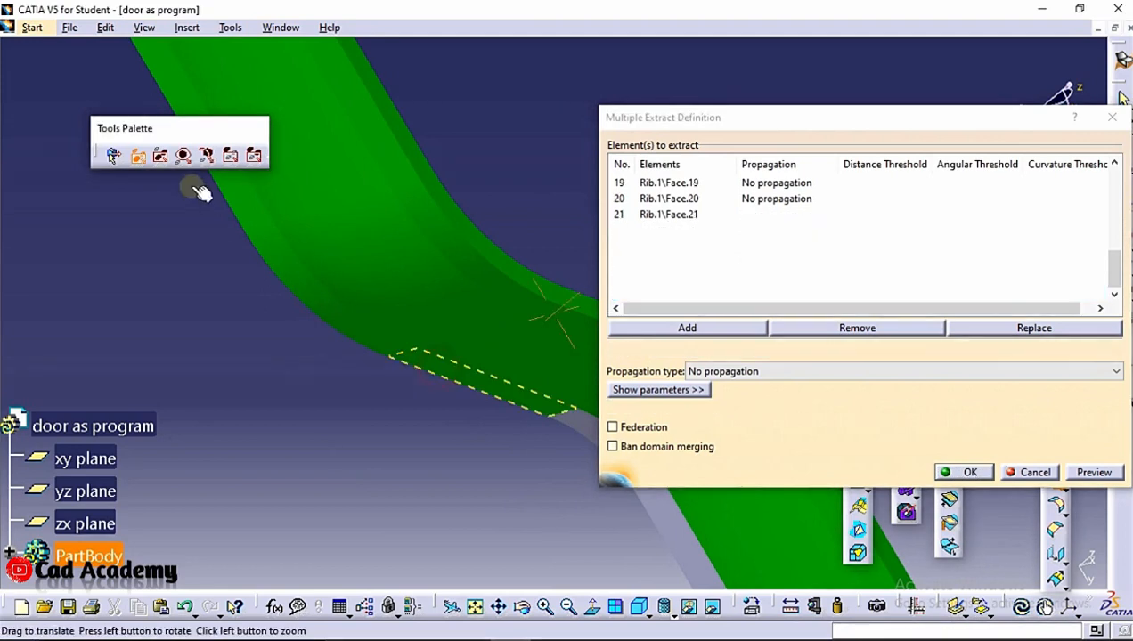
pyautogui.moveTo(450, 374); pyautogui.dragTo(380, 292, button='middle')
pyautogui.click(336, 252)
pyautogui.click(417, 214)
pyautogui.moveTo(417, 215); pyautogui.dragTo(428, 339, button='middle')
pyautogui.moveTo(372, 93); pyautogui.dragTo(499, 294, button='middle')
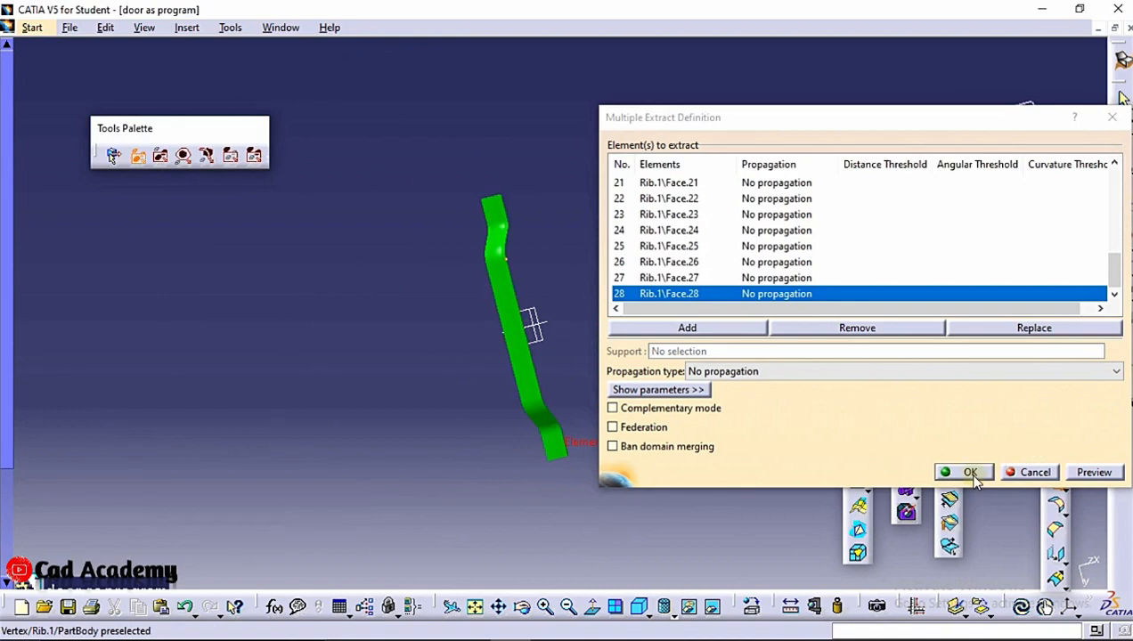
pyautogui.moveTo(621, 354); pyautogui.dragTo(349, 321, button='middle')
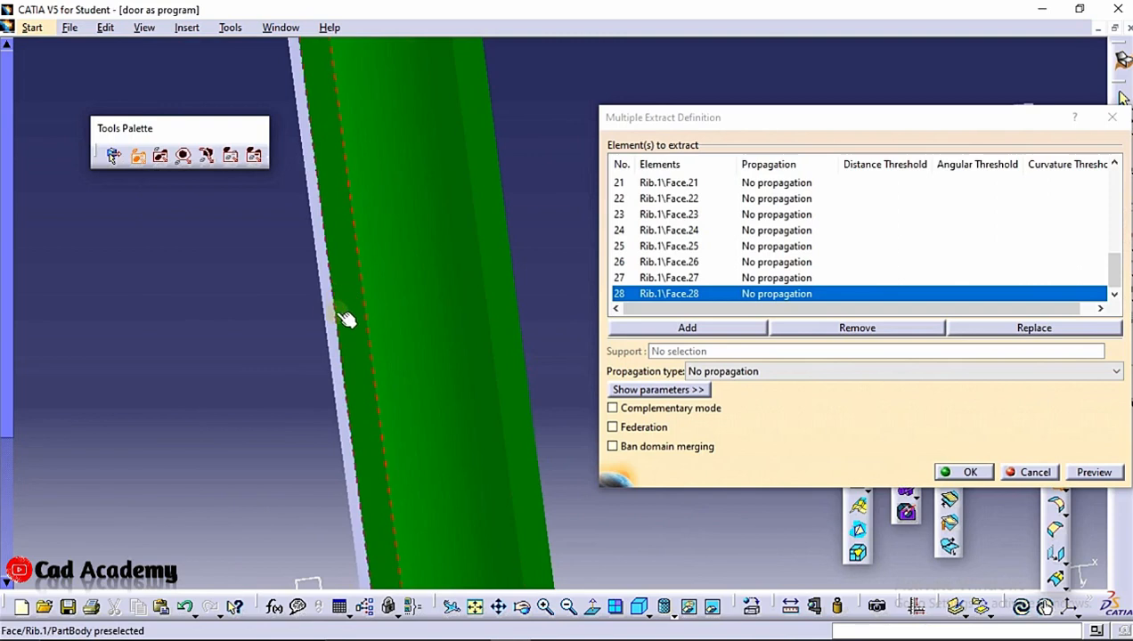
pyautogui.click(329, 314)
pyautogui.click(1088, 471)
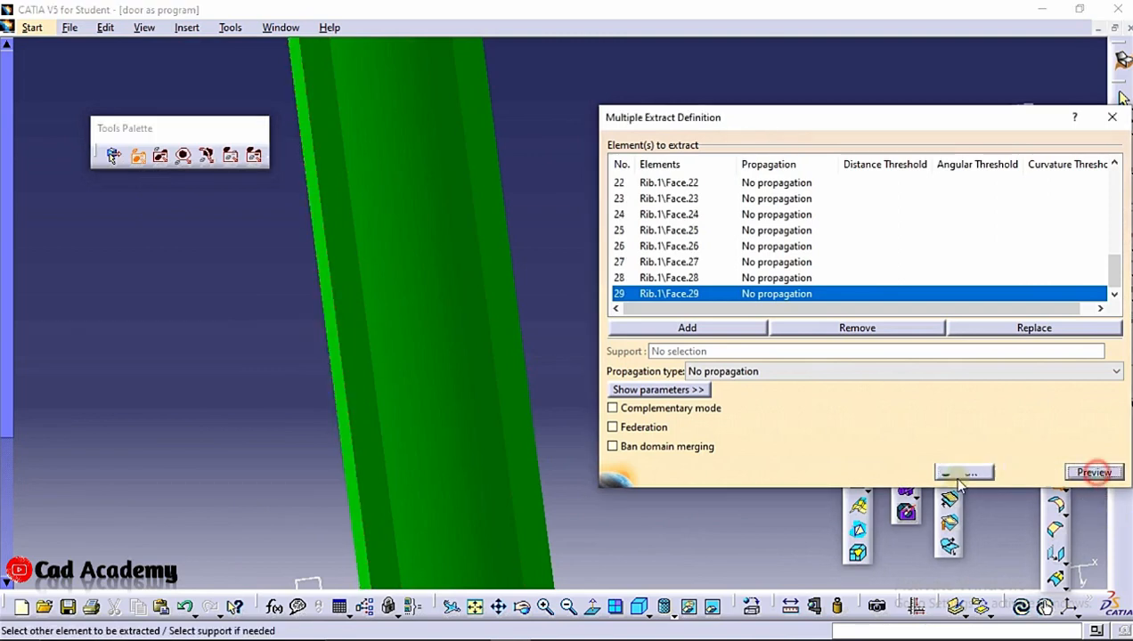
pyautogui.click(956, 470)
# Start a new sketch on the plane of the part's side profile
pyautogui.moveTo(617, 257); pyautogui.dragTo(374, 257, button='middle')
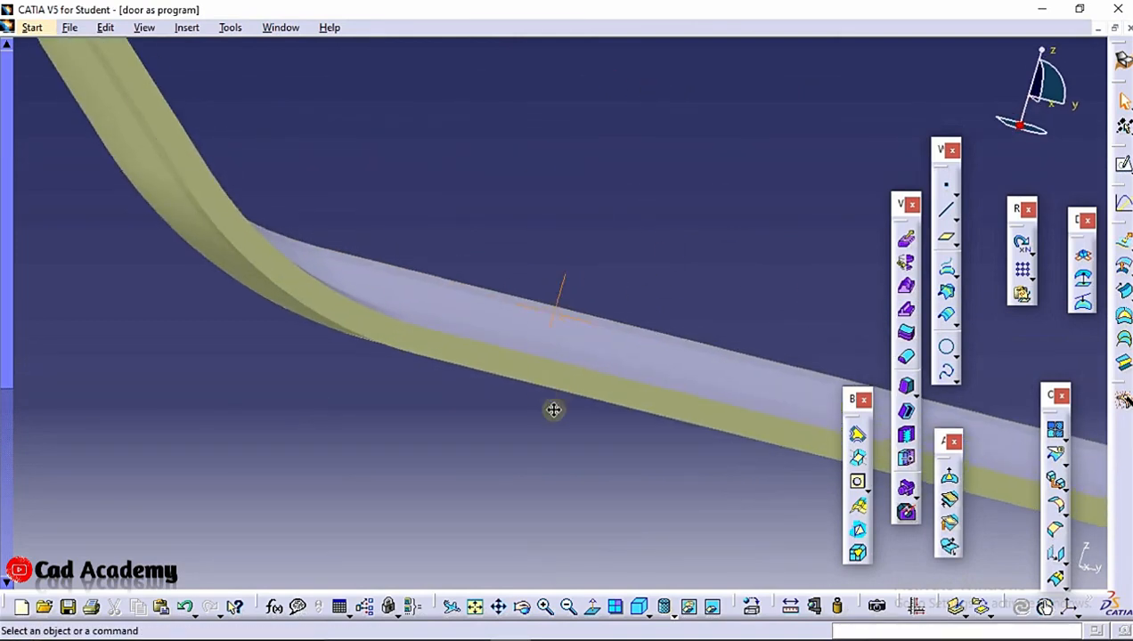
pyautogui.moveTo(552, 410); pyautogui.dragTo(533, 412, button='middle')
pyautogui.click(524, 405)
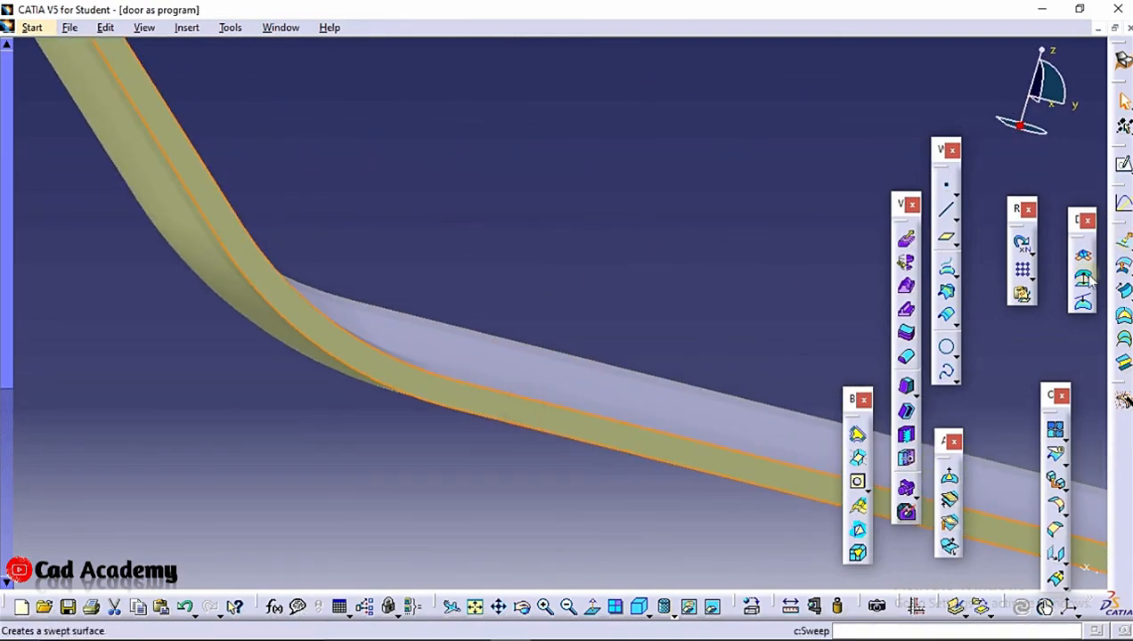
pyautogui.click(1123, 165)
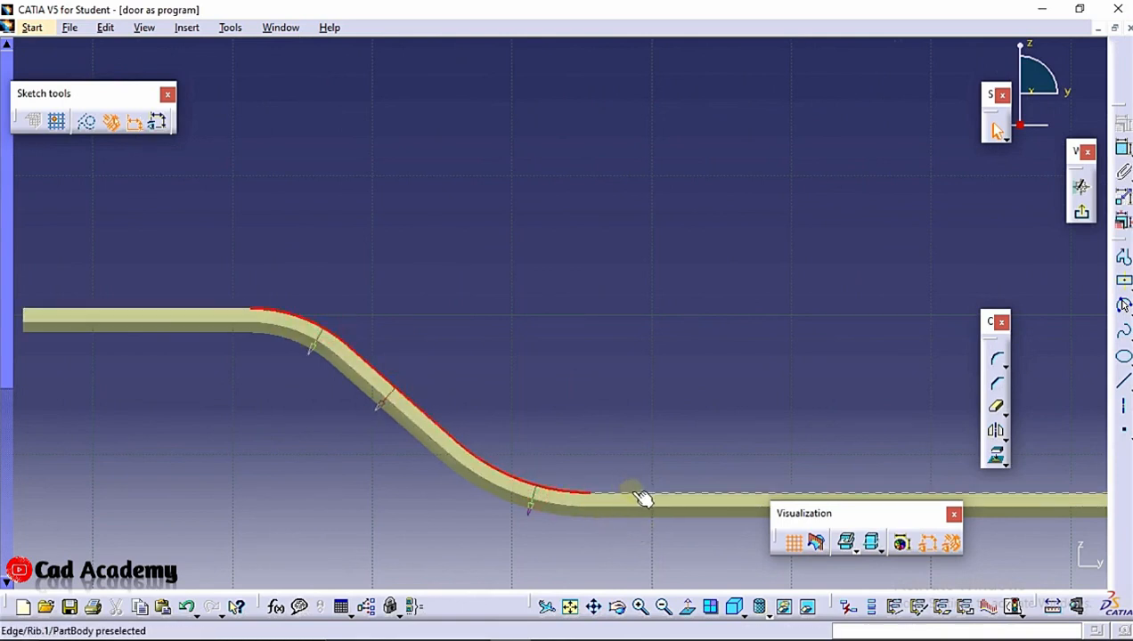
# Project the extracted surface's bottom edges into the sketch with Project 3D Elements
pyautogui.moveTo(697, 434); pyautogui.dragTo(280, 318, button='middle')
pyautogui.moveTo(712, 357)
pyautogui.mouseDown(button='middle')
pyautogui.moveTo(676, 395)
pyautogui.moveTo(388, 429)
pyautogui.mouseUp(button='middle')
pyautogui.keyDown('ctrl'); pyautogui.click(708, 432); pyautogui.keyUp('ctrl')
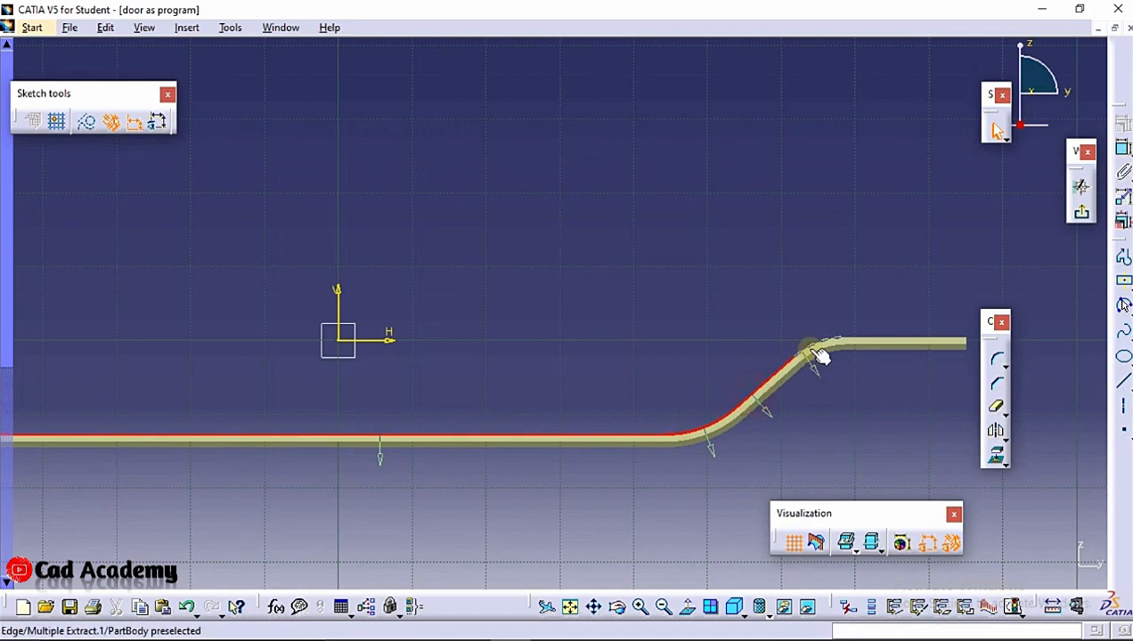
pyautogui.click(997, 457)
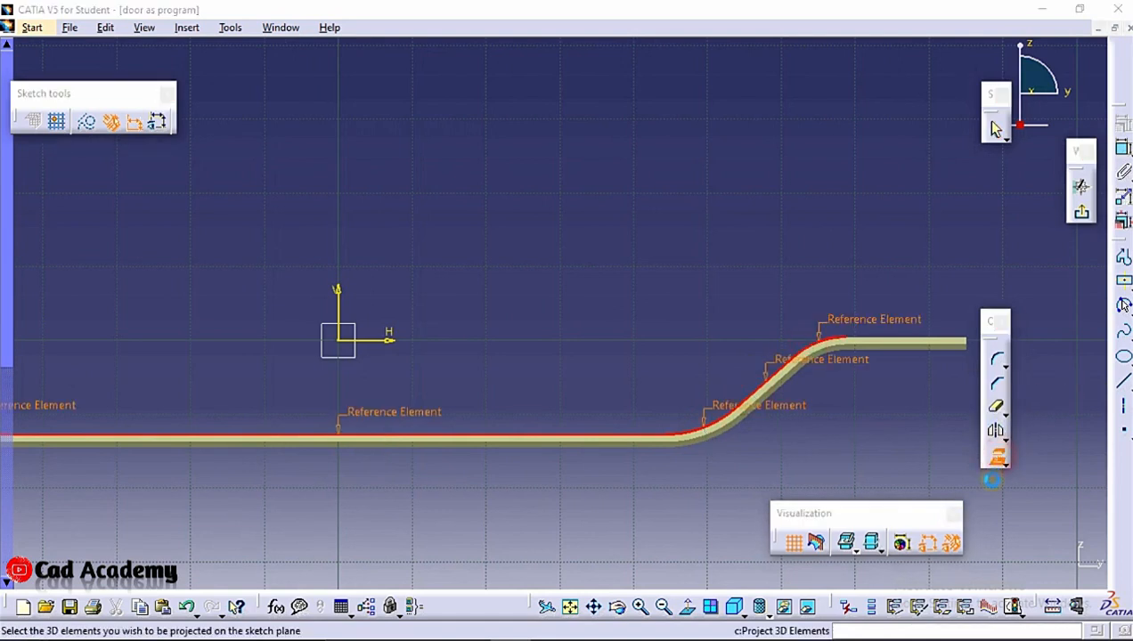
pyautogui.click(1000, 560)
pyautogui.click(786, 253)
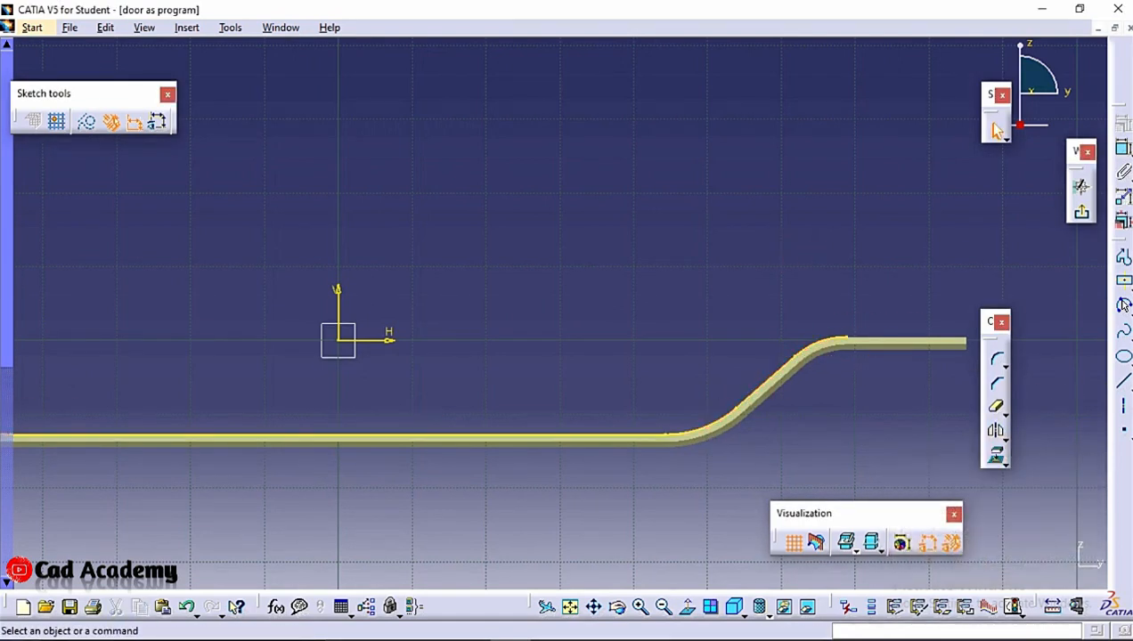
# Draw a horizontal line about 138 mm long joining the two ends of the projected profile, then exit the sketcher
pyautogui.click(1130, 386)
pyautogui.click(1130, 387)
pyautogui.click(1130, 386)
pyautogui.click(1124, 383)
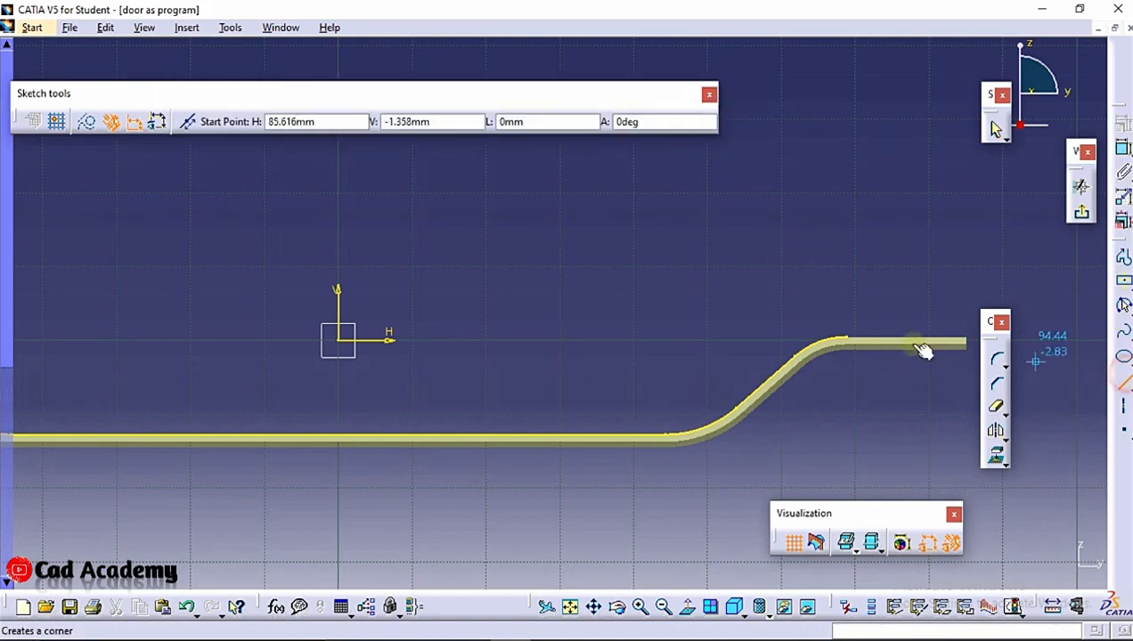
pyautogui.click(857, 342)
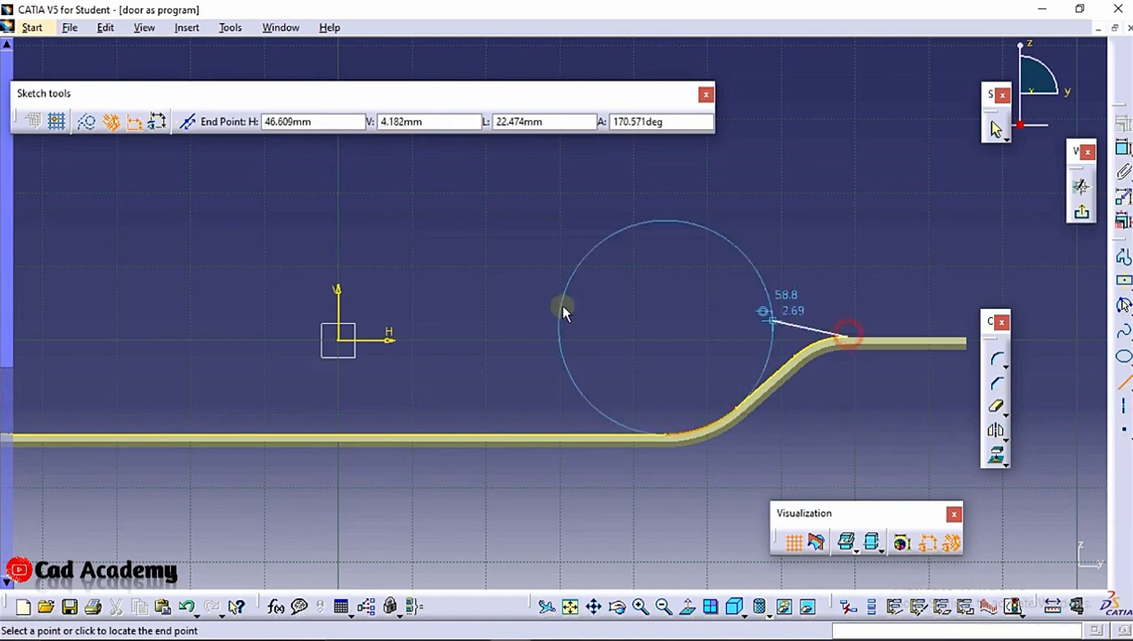
pyautogui.moveTo(561, 308); pyautogui.dragTo(865, 308, button='middle')
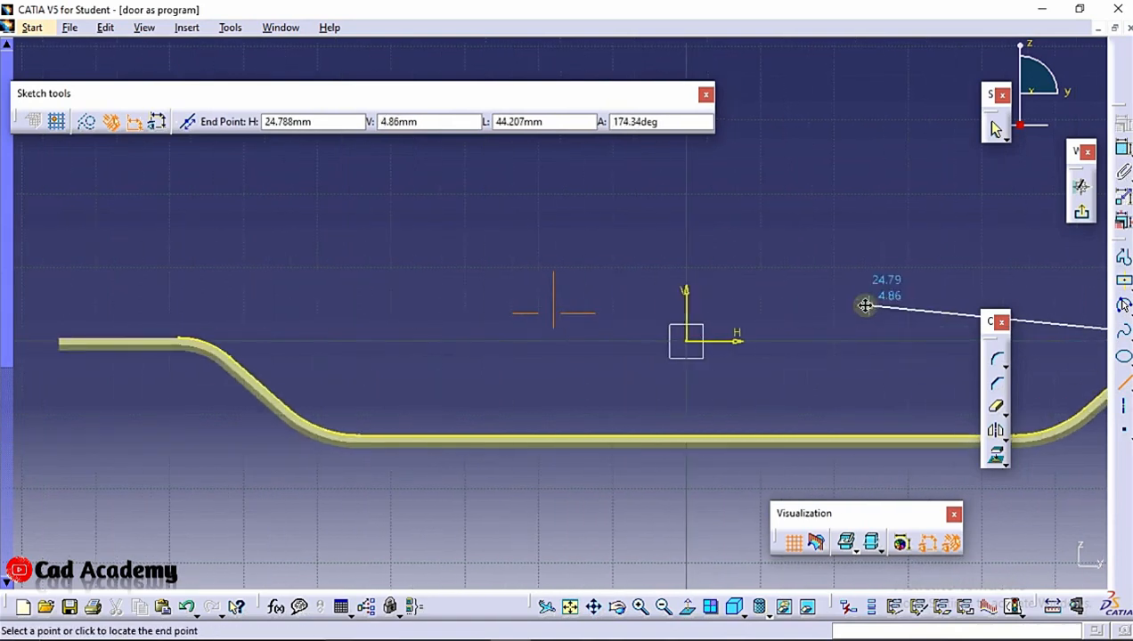
pyautogui.click(178, 334)
pyautogui.click(200, 211)
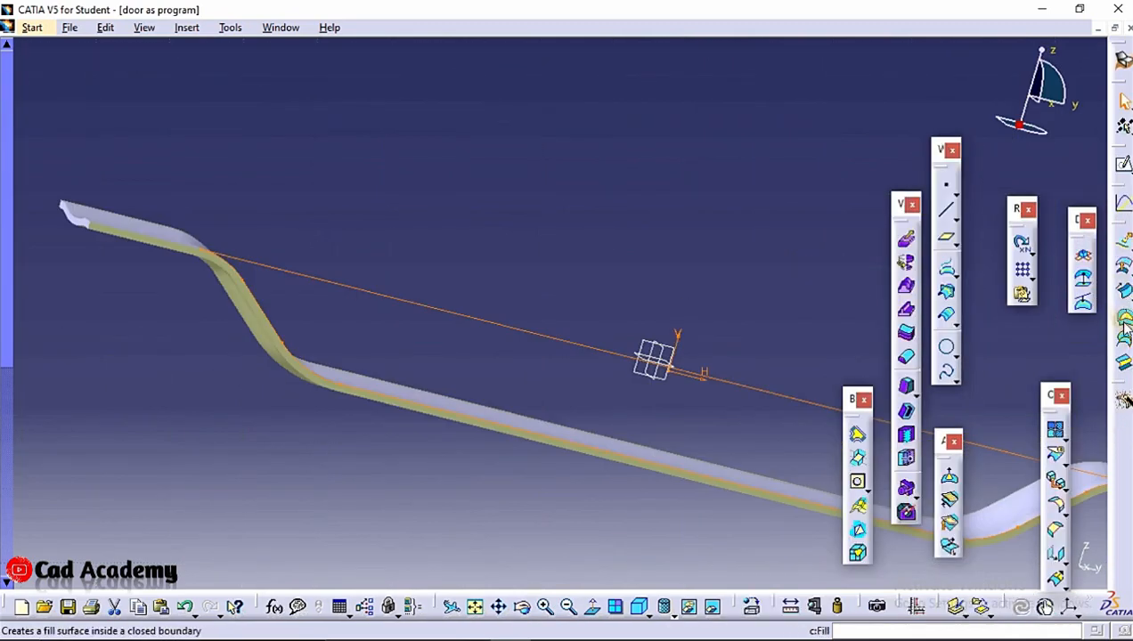
# Create a fill surface bounded by the closed sketch contour
pyautogui.click(857, 480)
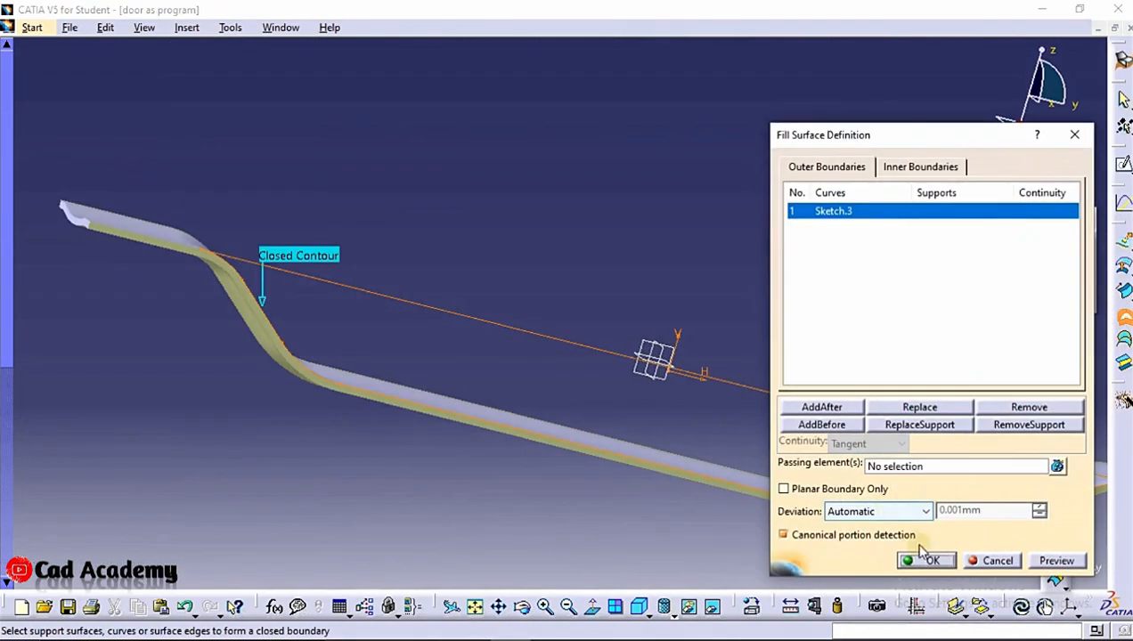
pyautogui.click(931, 561)
# Mirror the fill surface about the yz plane with Symmetry
pyautogui.moveTo(340, 152); pyautogui.dragTo(401, 289, button='middle')
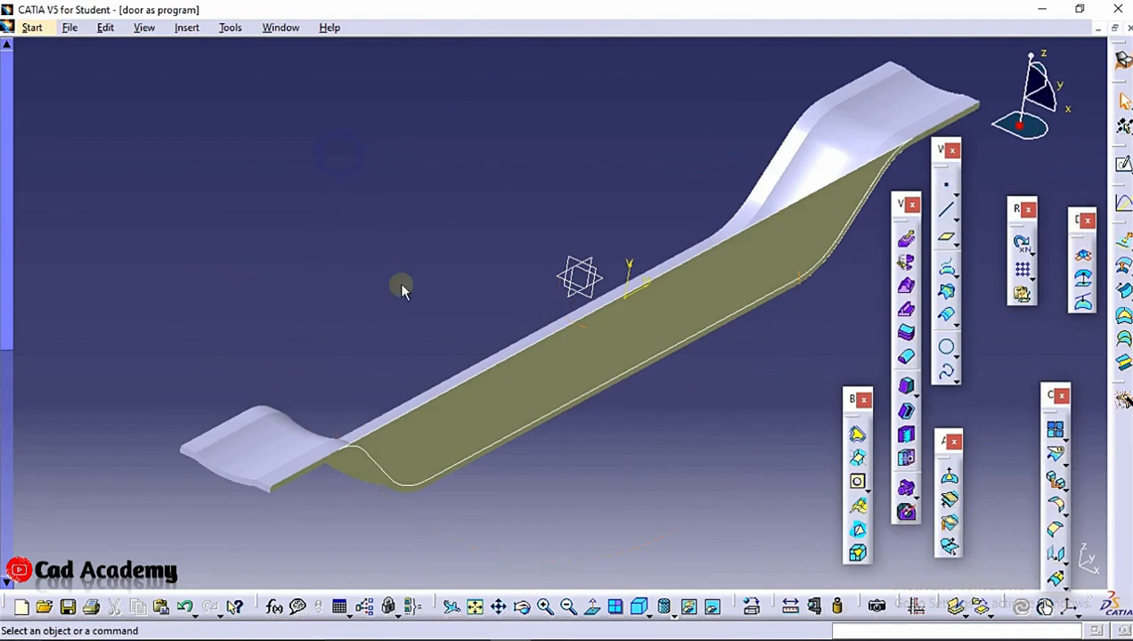
pyautogui.click(1051, 552)
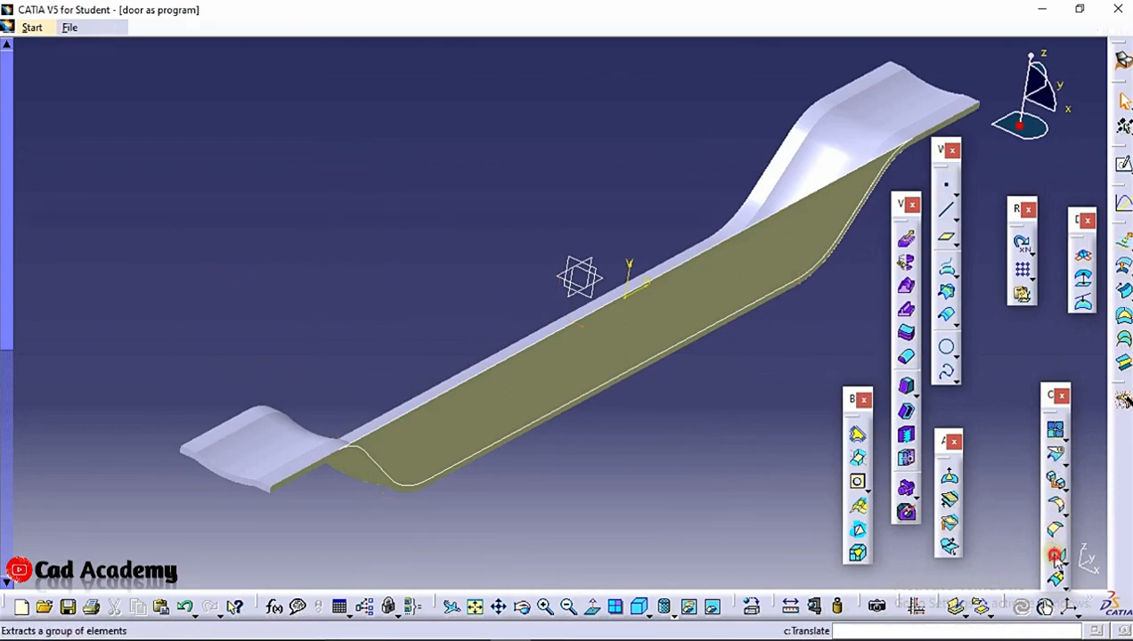
pyautogui.click(993, 558)
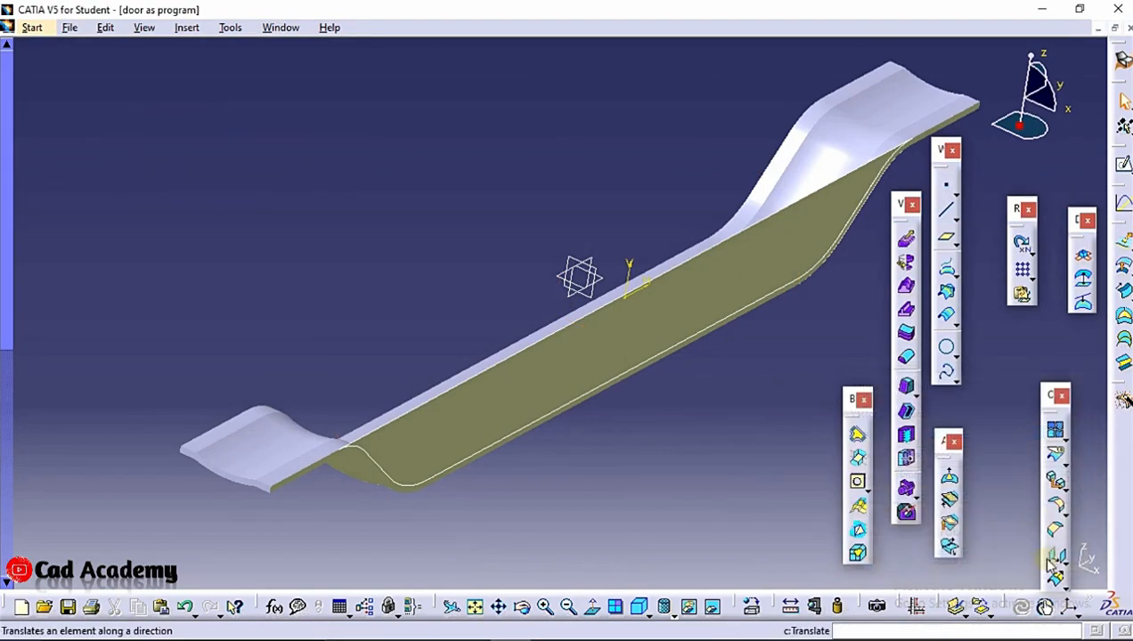
pyautogui.click(1066, 561)
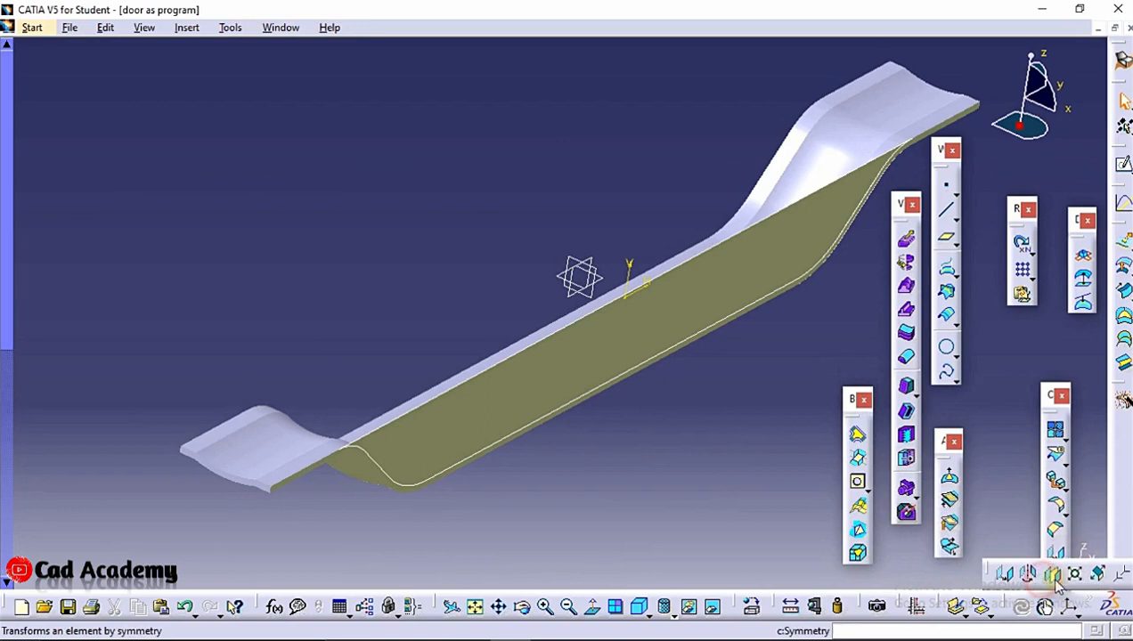
pyautogui.click(1054, 576)
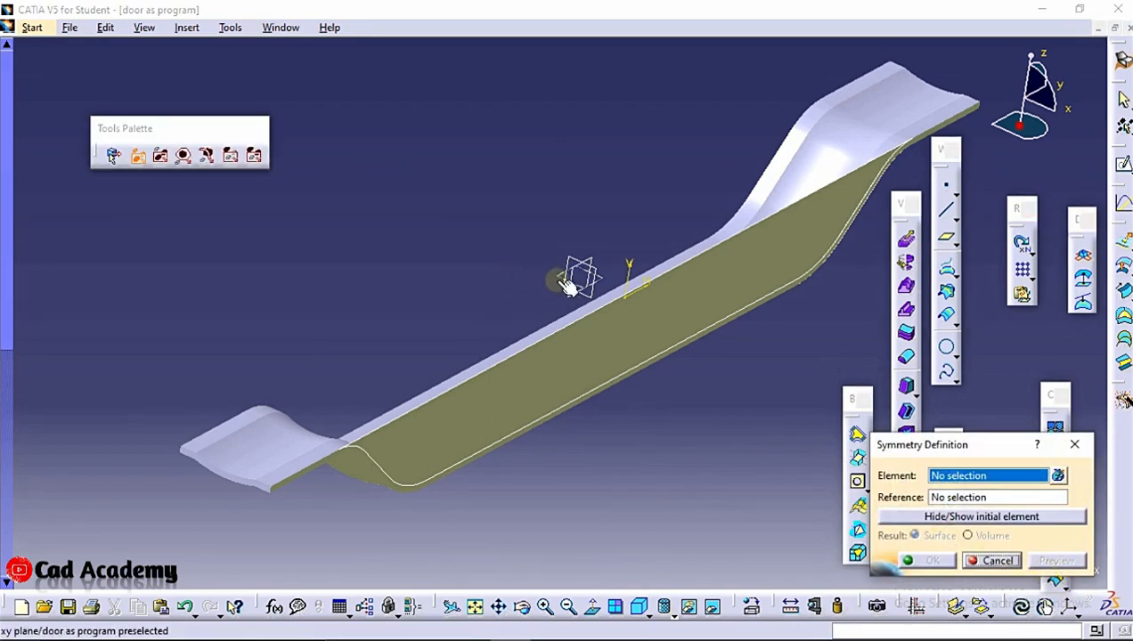
pyautogui.click(575, 302)
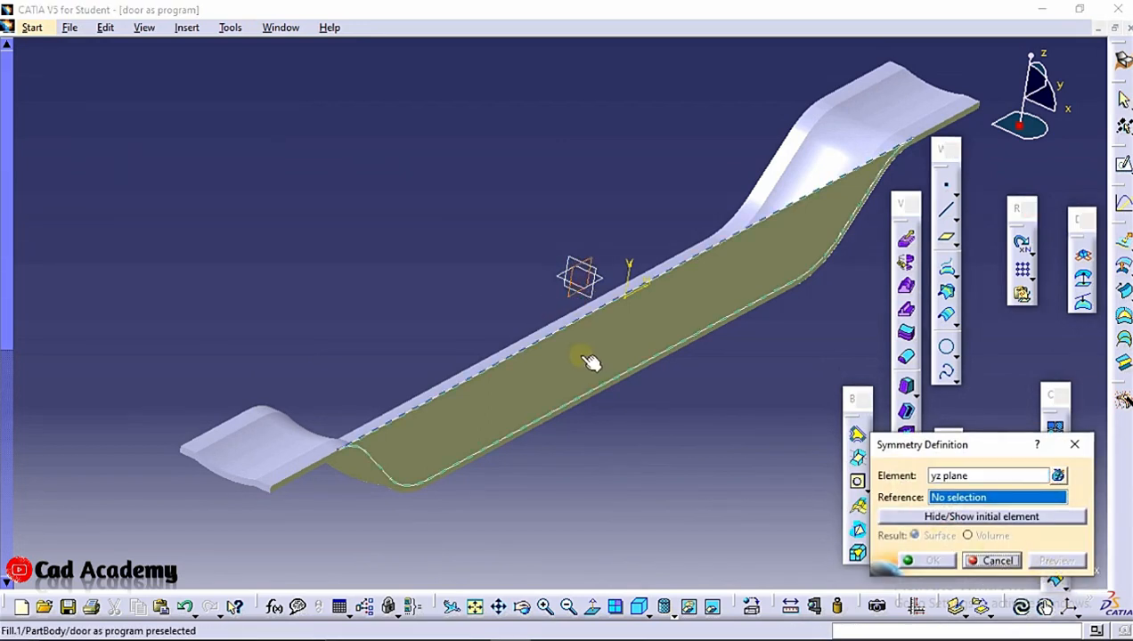
pyautogui.click(978, 479)
pyautogui.click(569, 373)
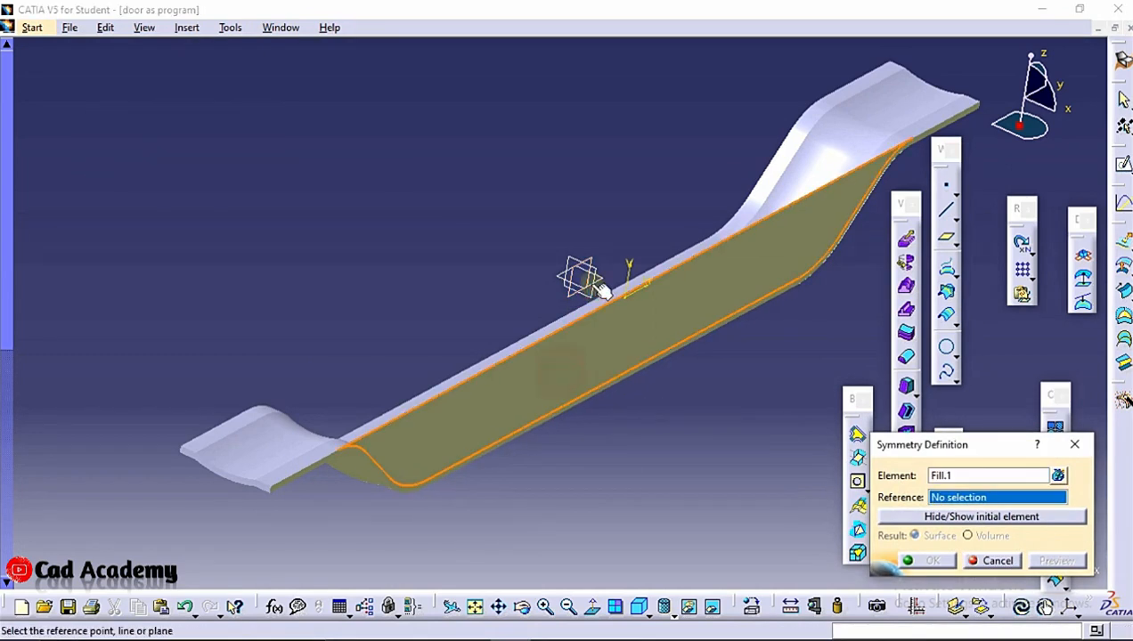
pyautogui.click(578, 298)
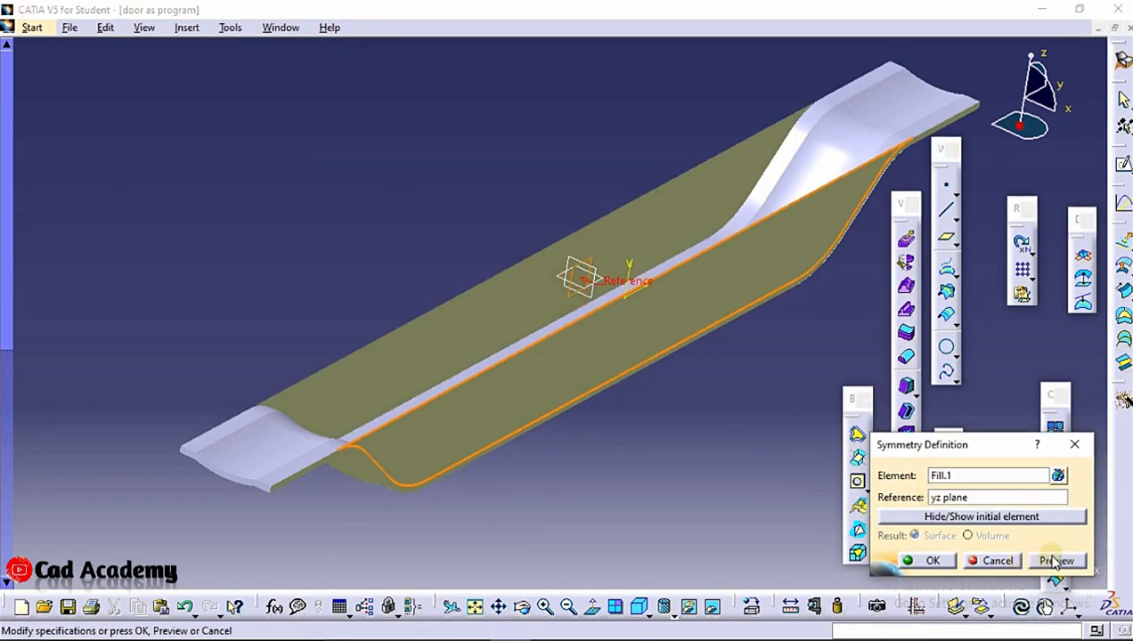
pyautogui.click(906, 561)
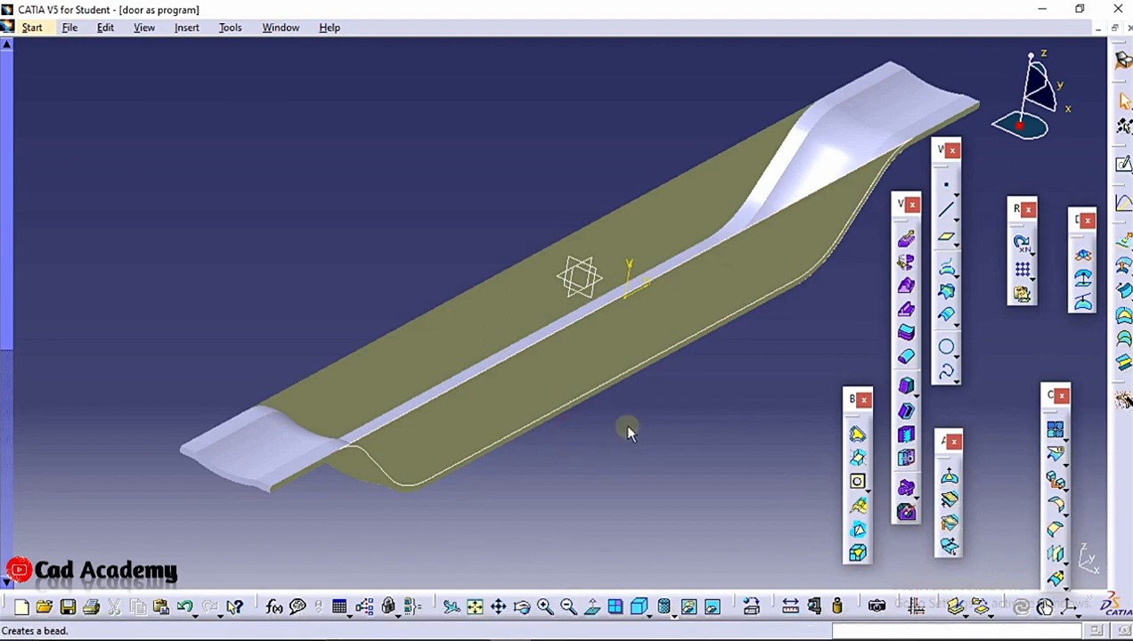
# Create a new sketch on the fill surface's plane containing a line along the part's top edge, then exit the sketcher
pyautogui.moveTo(664, 345); pyautogui.dragTo(452, 122, button='middle')
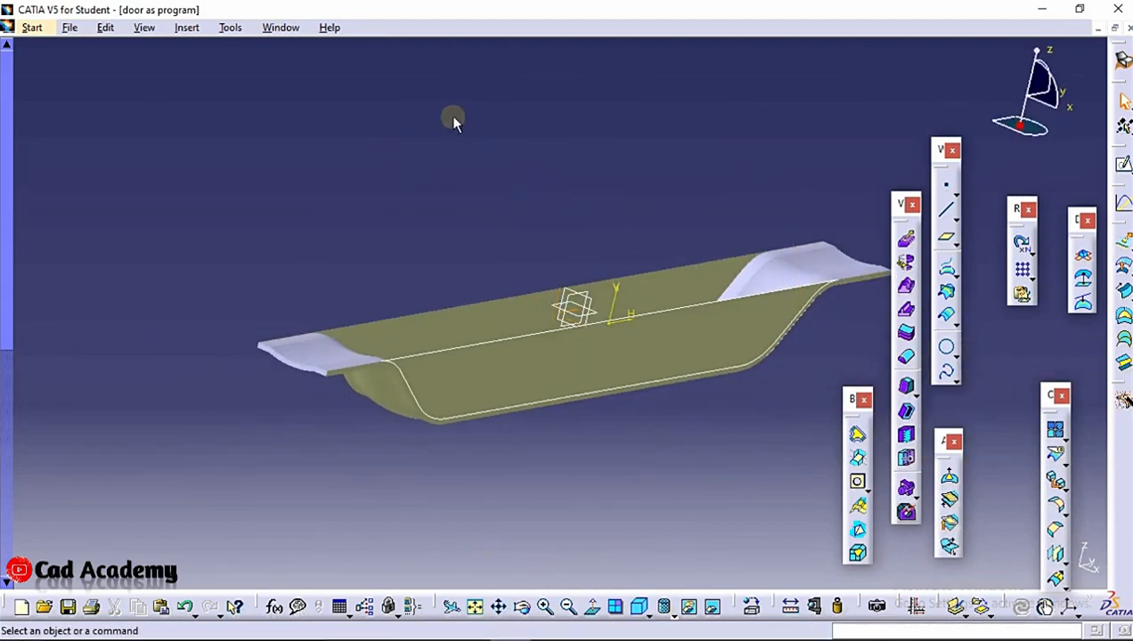
pyautogui.moveTo(615, 372); pyautogui.dragTo(649, 308, button='middle')
pyautogui.click(632, 322)
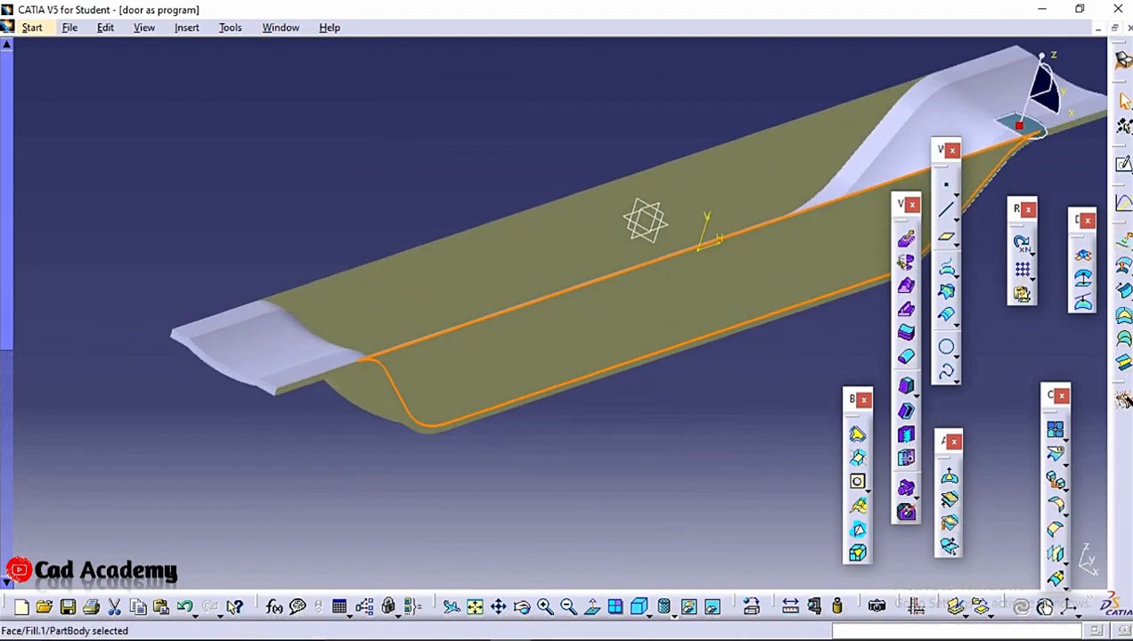
pyautogui.click(1125, 160)
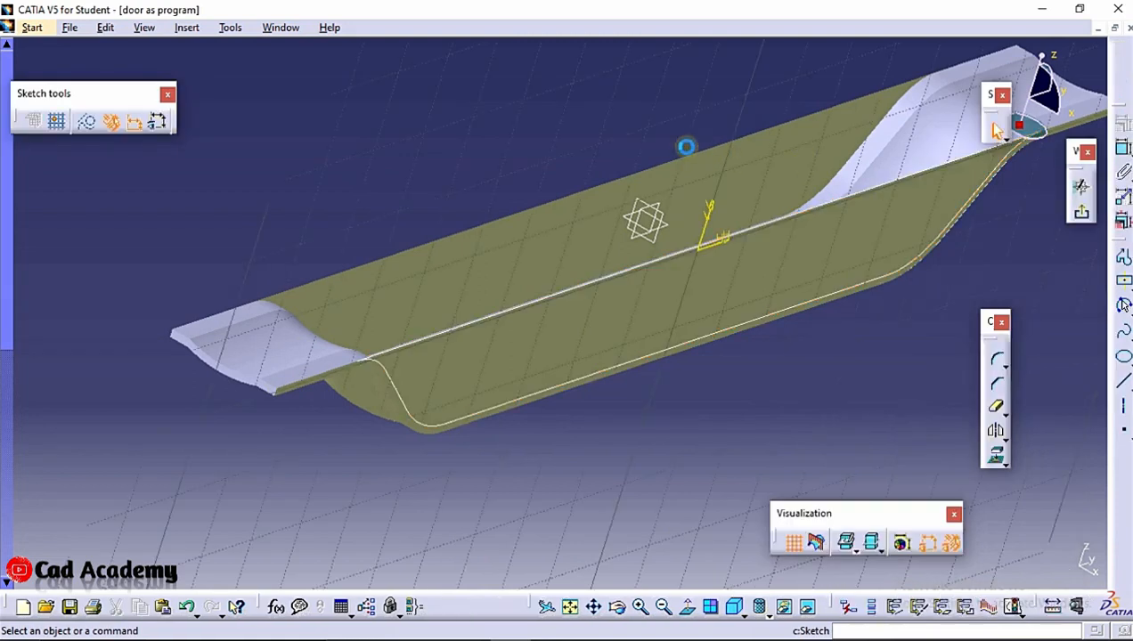
pyautogui.keyDown('ctrl'); pyautogui.moveTo(554, 131); pyautogui.dragTo(556, 146, button='middle'); pyautogui.keyUp('ctrl')
pyautogui.moveTo(432, 196); pyautogui.dragTo(687, 191, button='middle')
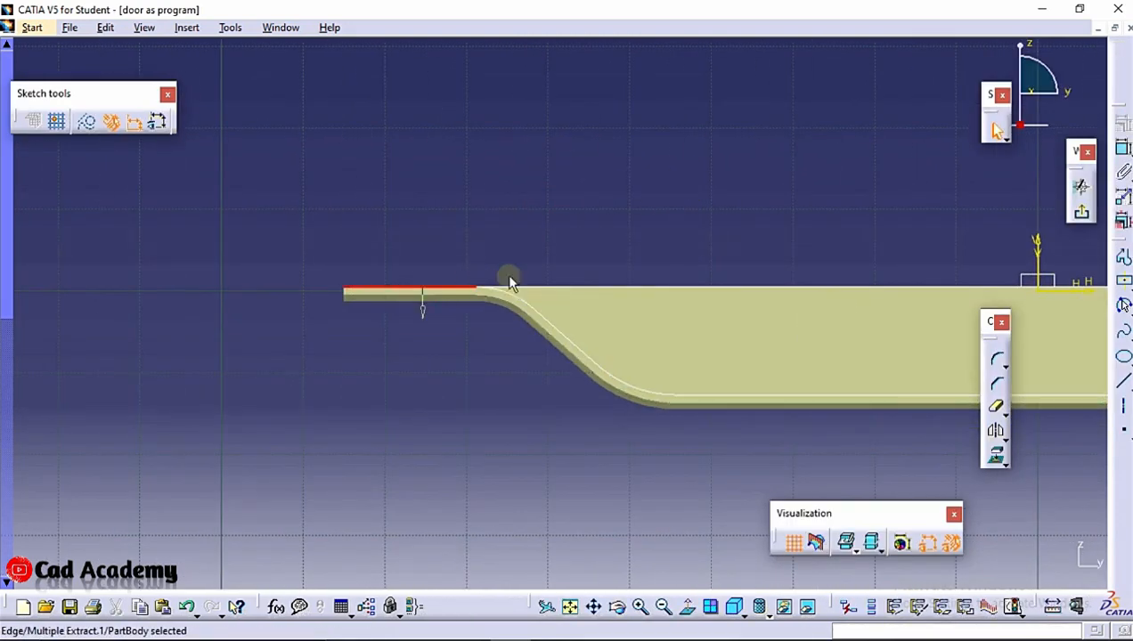
pyautogui.moveTo(751, 190)
pyautogui.keyDown('ctrl'); pyautogui.mouseDown(button='middle')
pyautogui.moveTo(756, 119)
pyautogui.moveTo(642, 130)
pyautogui.mouseUp(button='middle'); pyautogui.keyUp('ctrl')
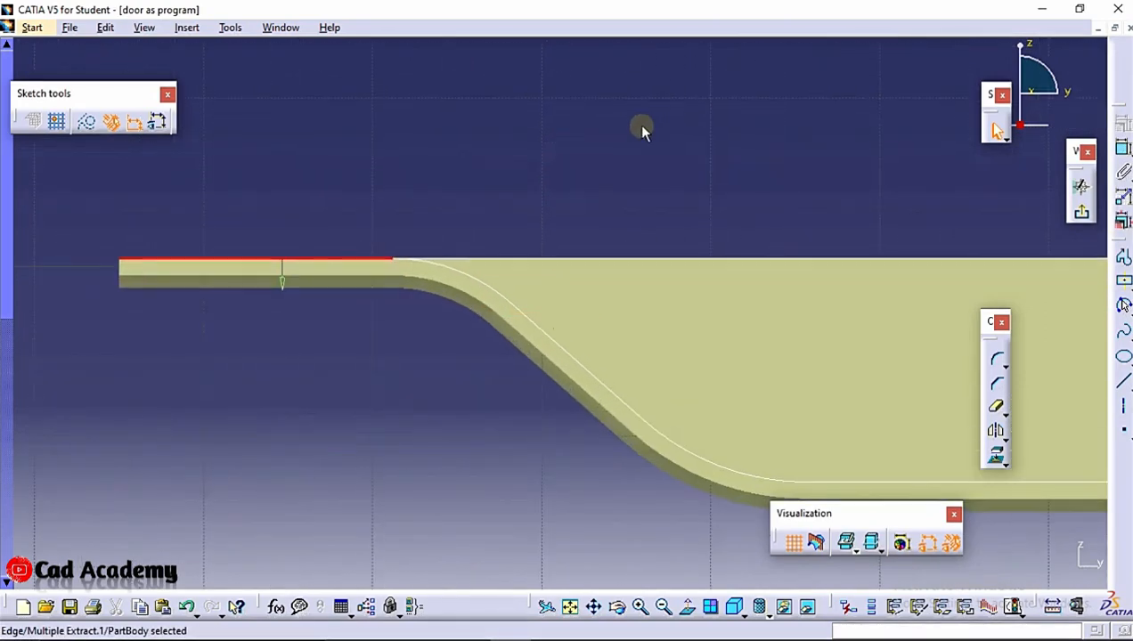
pyautogui.moveTo(627, 193)
pyautogui.keyDown('ctrl'); pyautogui.mouseDown(button='middle')
pyautogui.moveTo(762, 283)
pyautogui.moveTo(455, 265)
pyautogui.mouseUp(button='middle'); pyautogui.keyUp('ctrl')
pyautogui.keyDown('ctrl'); pyautogui.moveTo(583, 258); pyautogui.dragTo(599, 312, button='middle'); pyautogui.keyUp('ctrl')
pyautogui.moveTo(775, 313); pyautogui.dragTo(309, 293, button='middle')
pyautogui.keyDown('ctrl'); pyautogui.moveTo(779, 256); pyautogui.dragTo(786, 147, button='middle'); pyautogui.keyUp('ctrl')
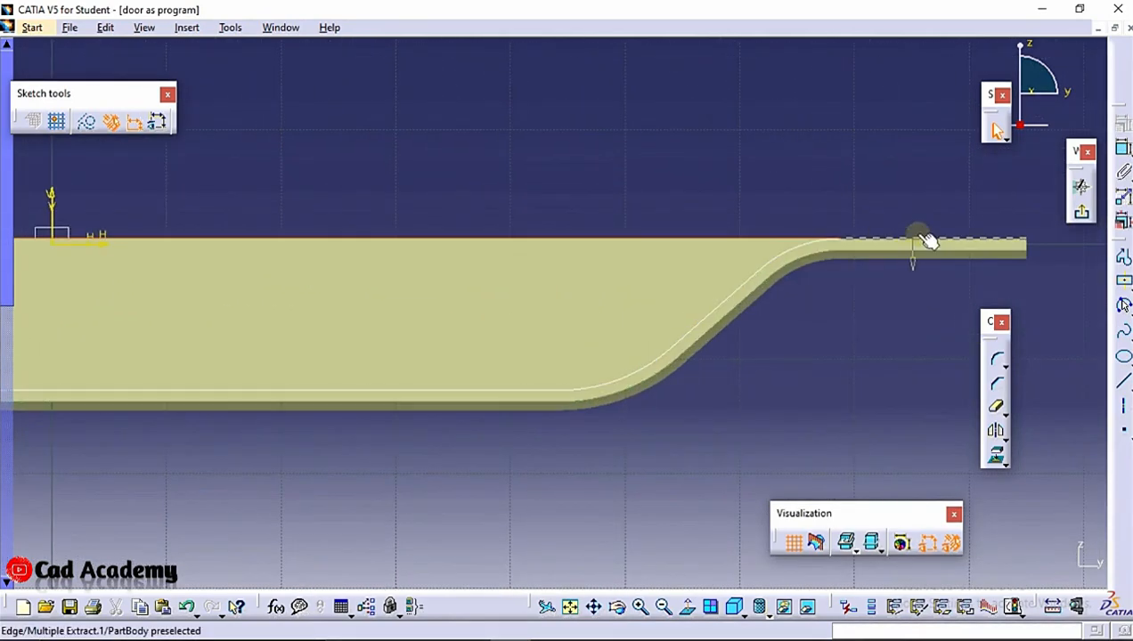
pyautogui.click(998, 457)
pyautogui.click(997, 561)
pyautogui.moveTo(636, 160)
pyautogui.keyDown('ctrl'); pyautogui.mouseDown(button='middle')
pyautogui.moveTo(635, 63)
pyautogui.moveTo(635, 124)
pyautogui.mouseUp(button='middle'); pyautogui.keyUp('ctrl')
pyautogui.click(1080, 223)
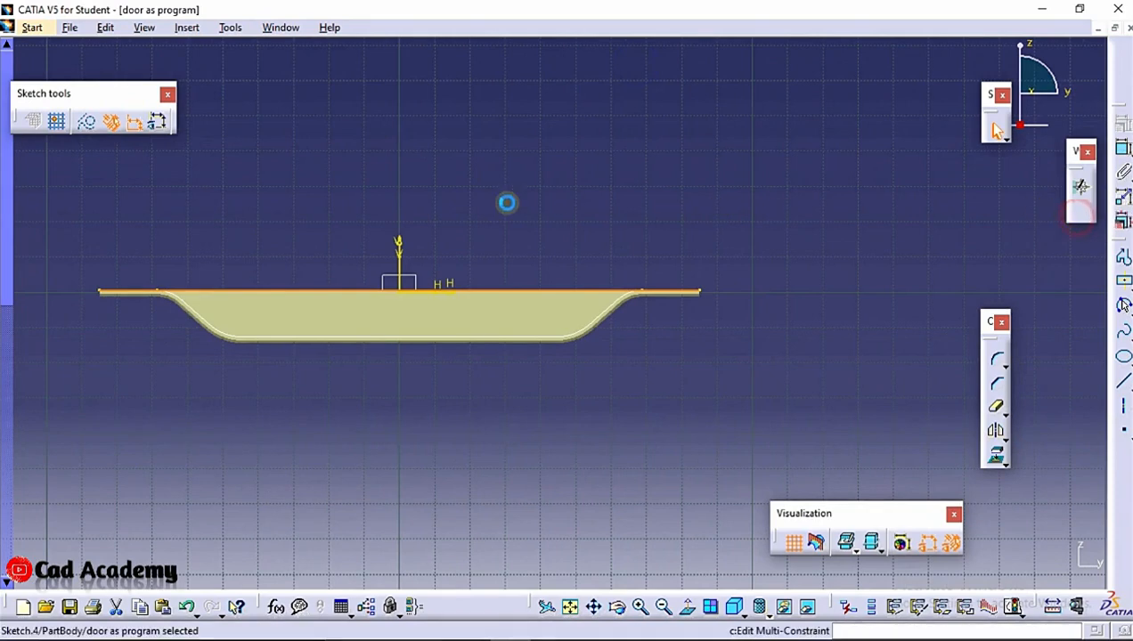
# Extrude the new sketch as a surface 20 mm in the sketch-normal direction
pyautogui.moveTo(481, 362)
pyautogui.mouseDown(button='middle')
pyautogui.moveTo(380, 308)
pyautogui.moveTo(417, 320)
pyautogui.moveTo(423, 312)
pyautogui.mouseUp(button='middle')
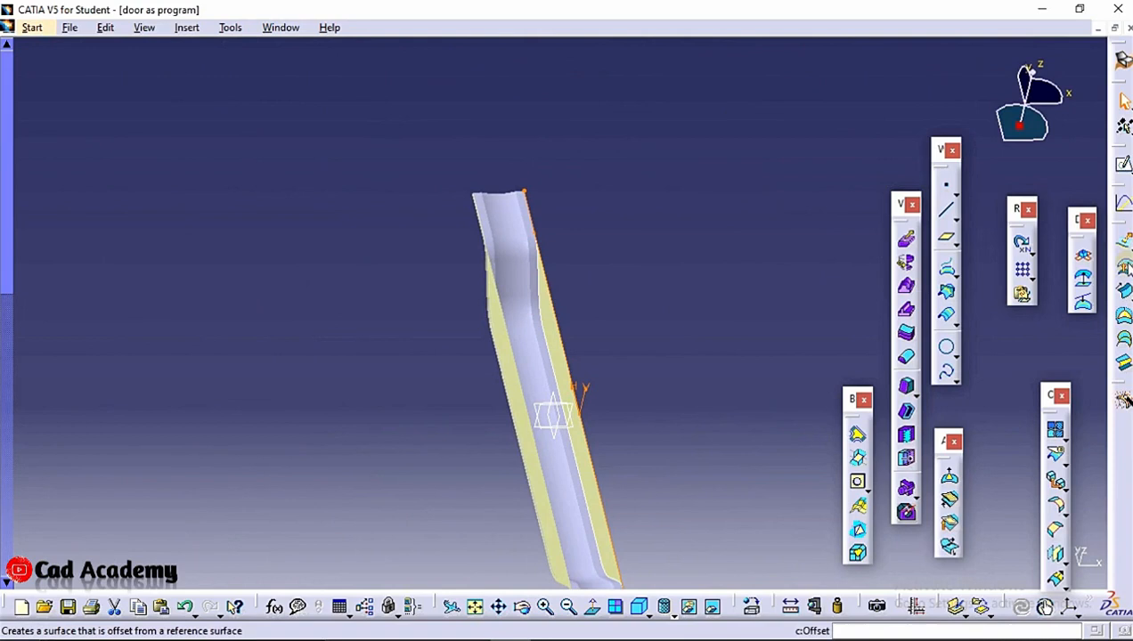
pyautogui.click(1124, 245)
pyautogui.moveTo(639, 263)
pyautogui.mouseDown(button='middle')
pyautogui.moveTo(597, 342)
pyautogui.moveTo(581, 303)
pyautogui.mouseUp(button='middle')
pyautogui.click(1056, 561)
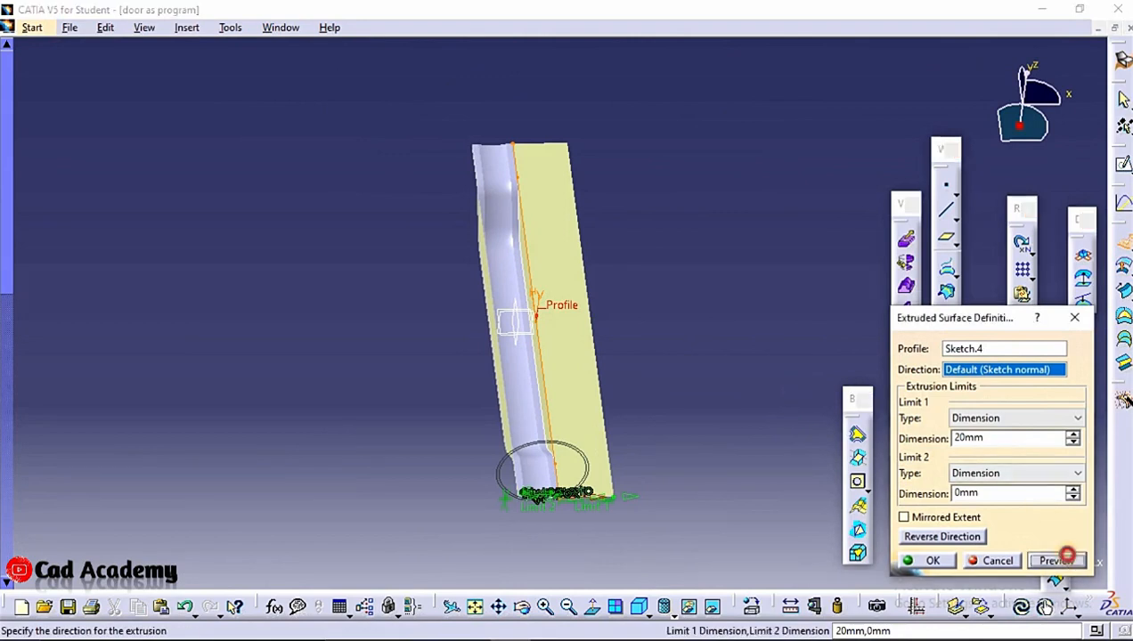
pyautogui.click(926, 561)
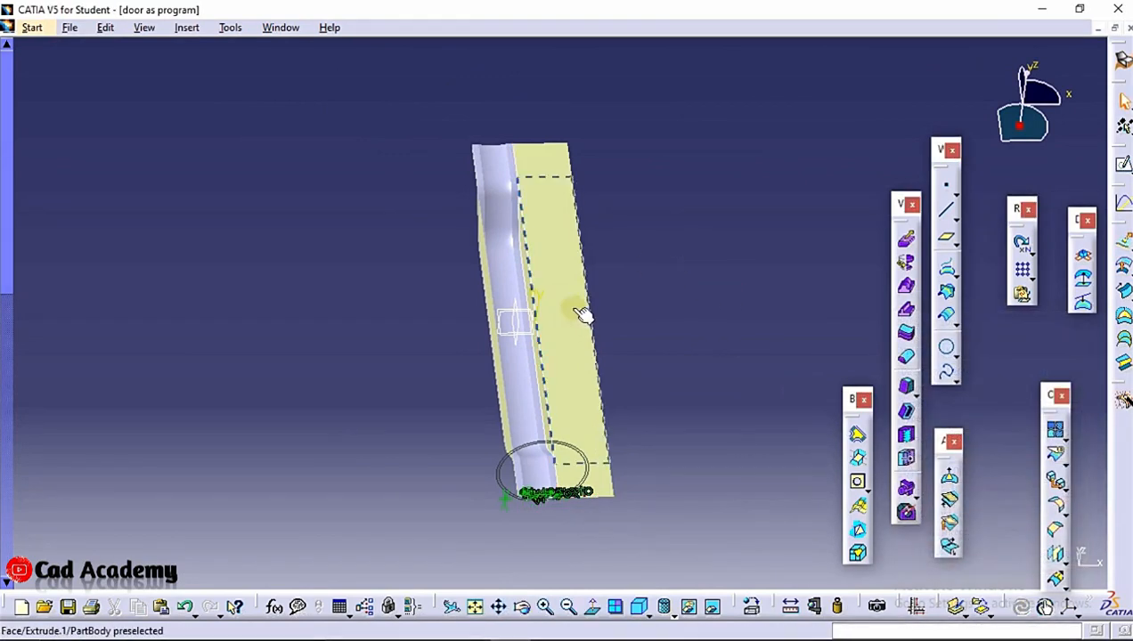
# Mirror the extruded surface about the yz plane with Symmetry
pyautogui.click(554, 171)
pyautogui.keyDown('ctrl'); pyautogui.click(554, 171); pyautogui.keyUp('ctrl')
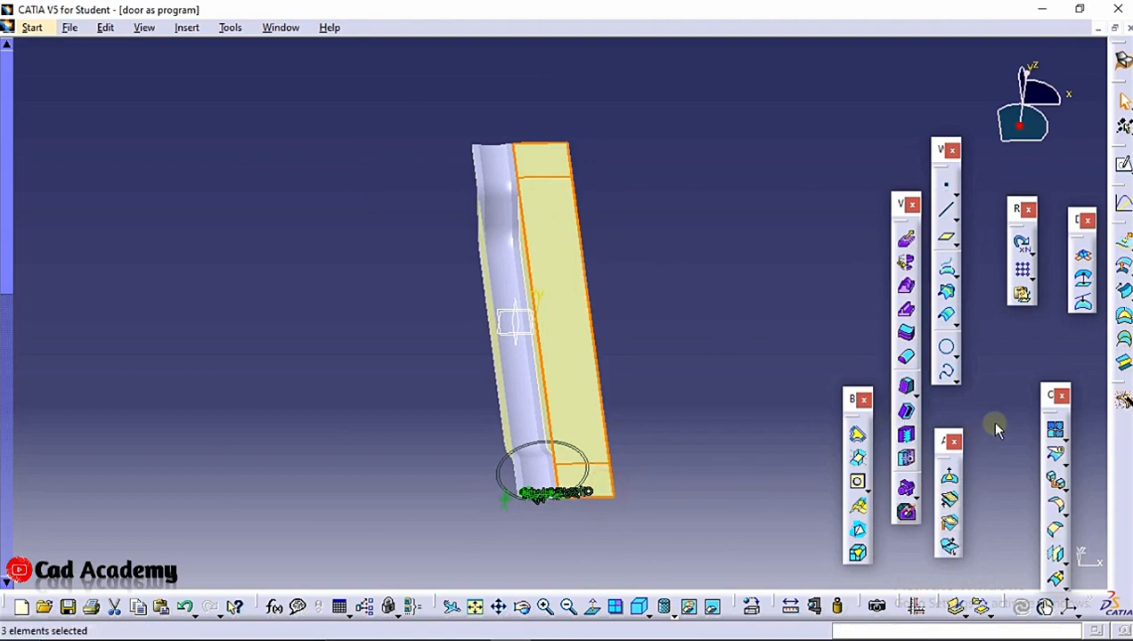
pyautogui.click(1056, 557)
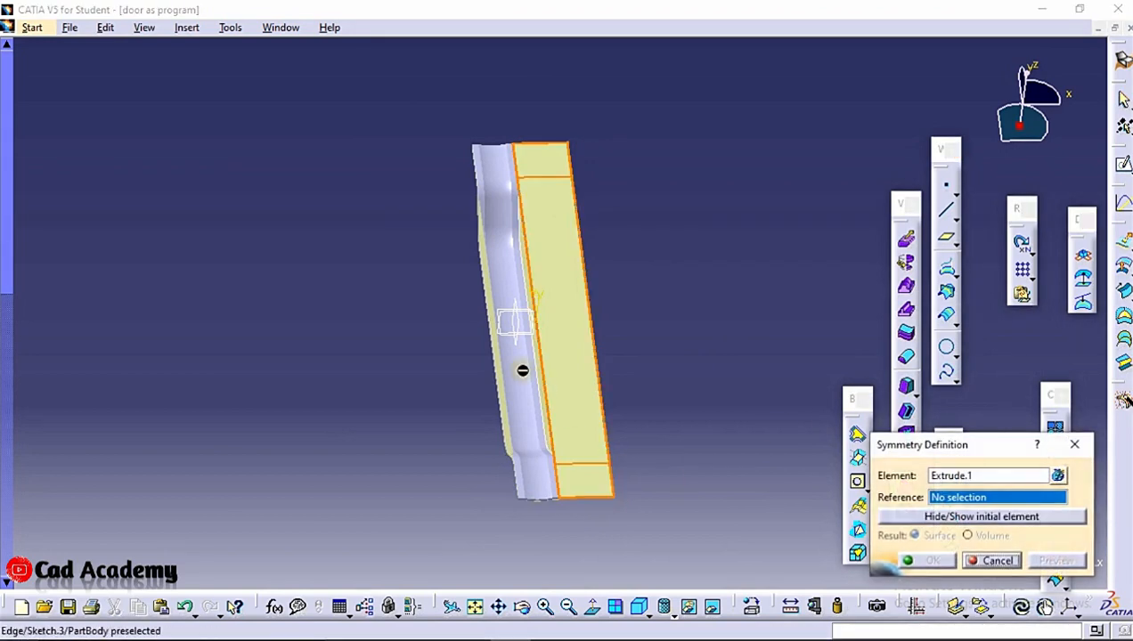
pyautogui.click(517, 322)
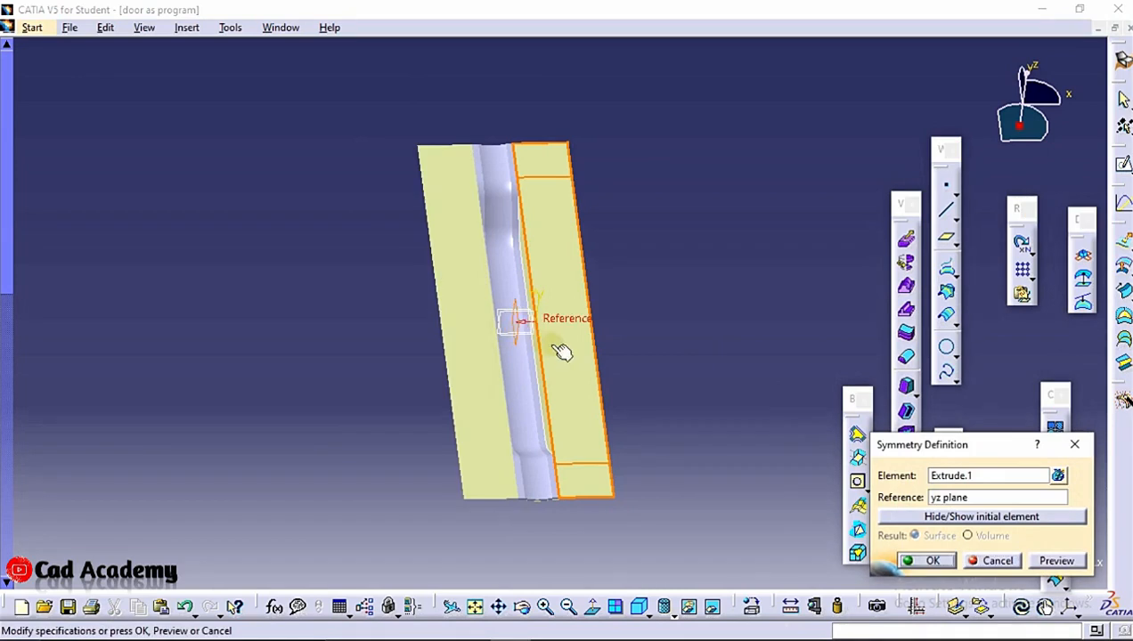
pyautogui.click(926, 560)
# Join Symmetry.2, Symmetry.1, Extrude.1, Fill.1 and Multiple Extract.1 into a single surface
pyautogui.moveTo(700, 430); pyautogui.dragTo(478, 389, button='middle')
pyautogui.moveTo(500, 262); pyautogui.dragTo(499, 445, button='middle')
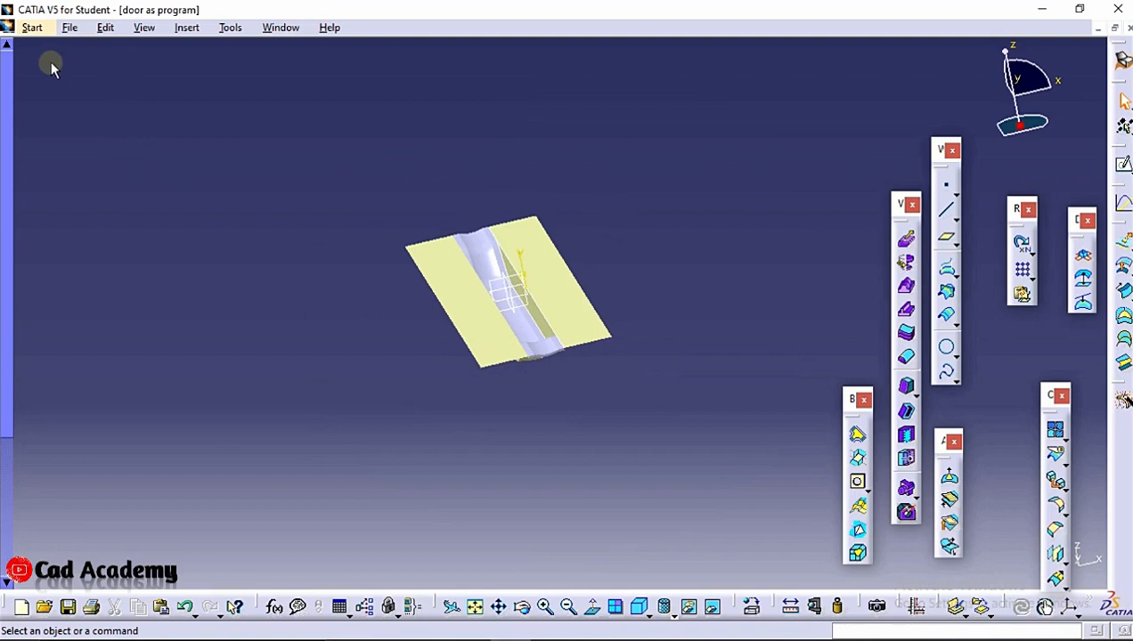
pyautogui.press('F3')
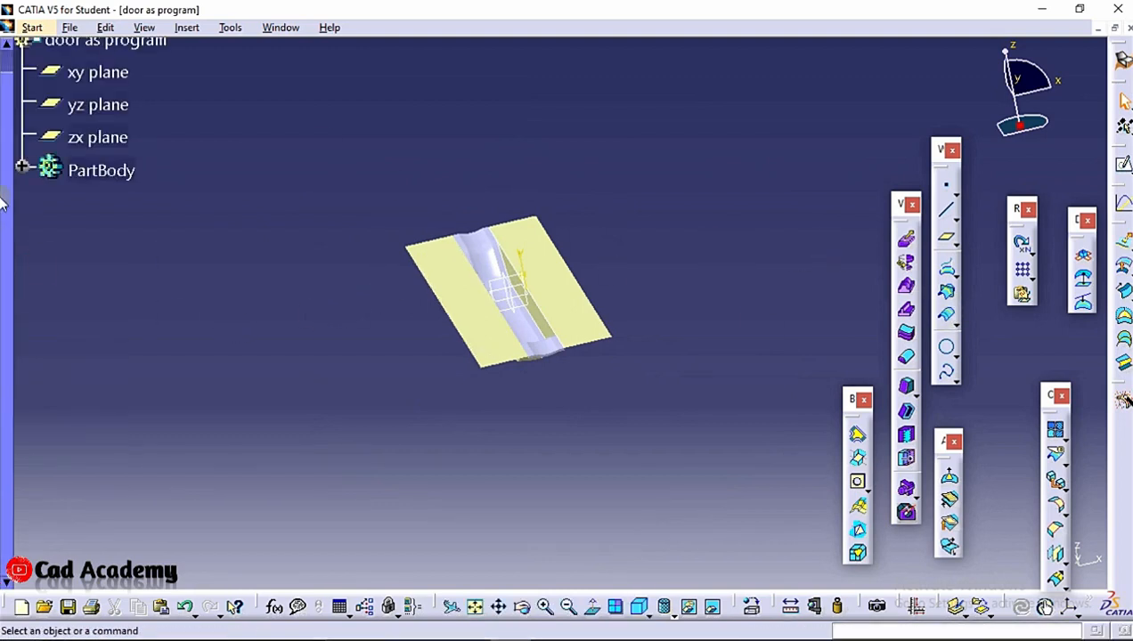
pyautogui.click(22, 167)
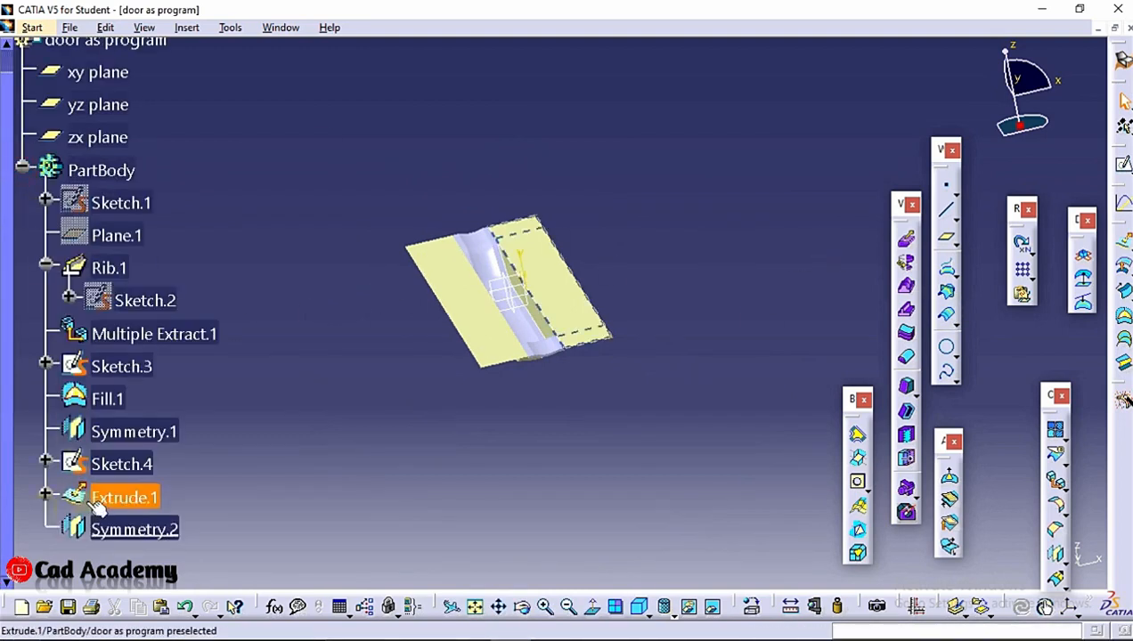
pyautogui.click(1054, 432)
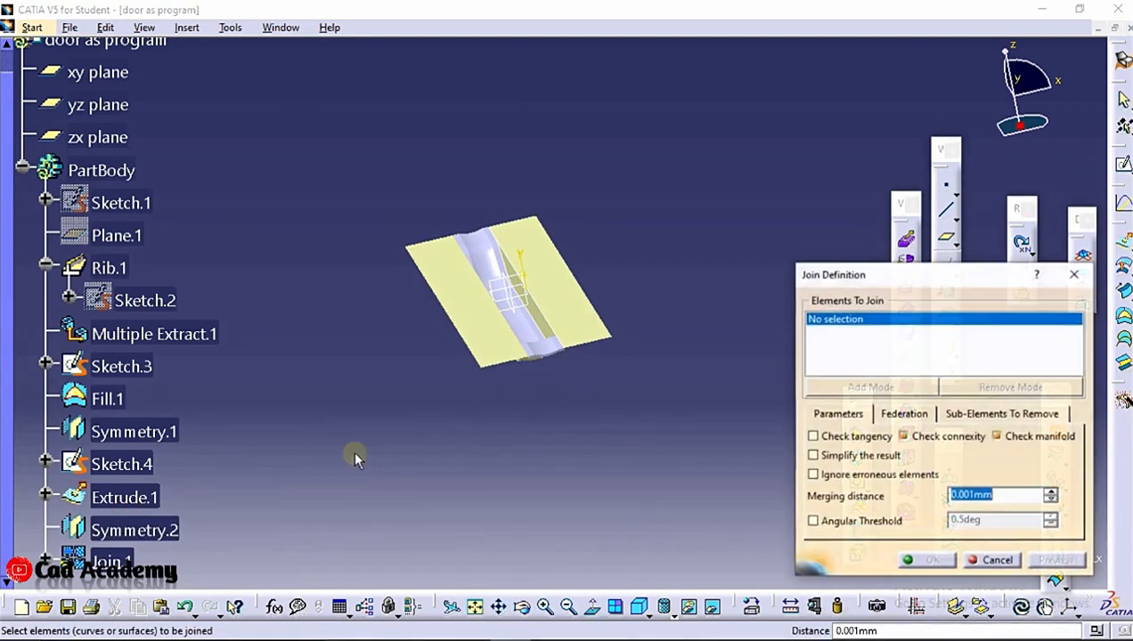
pyautogui.click(138, 533)
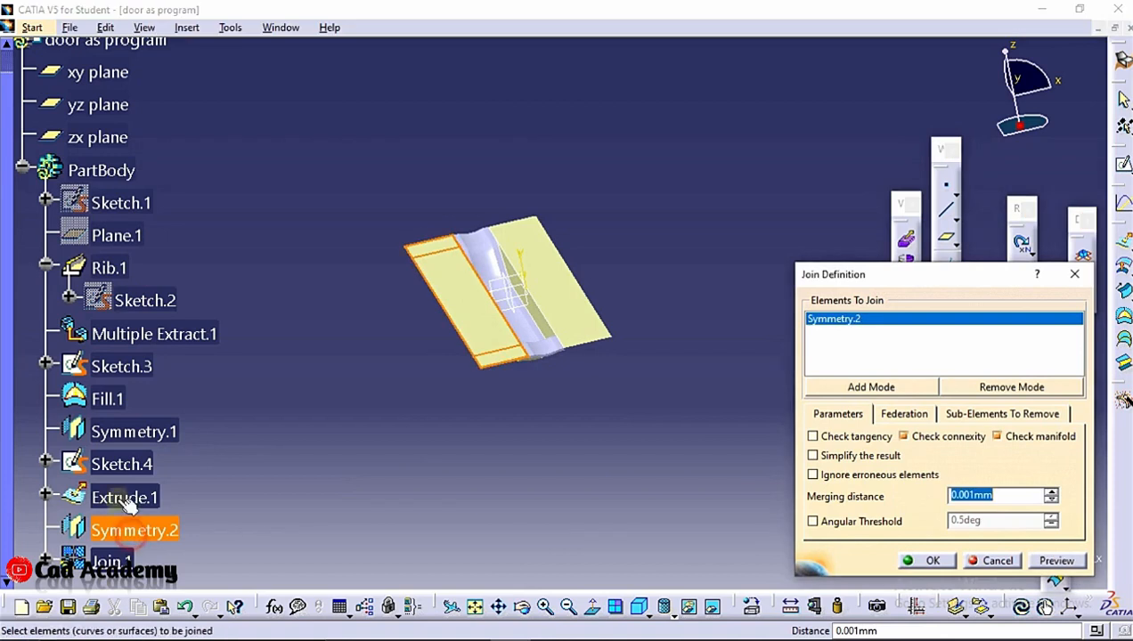
pyautogui.click(139, 432)
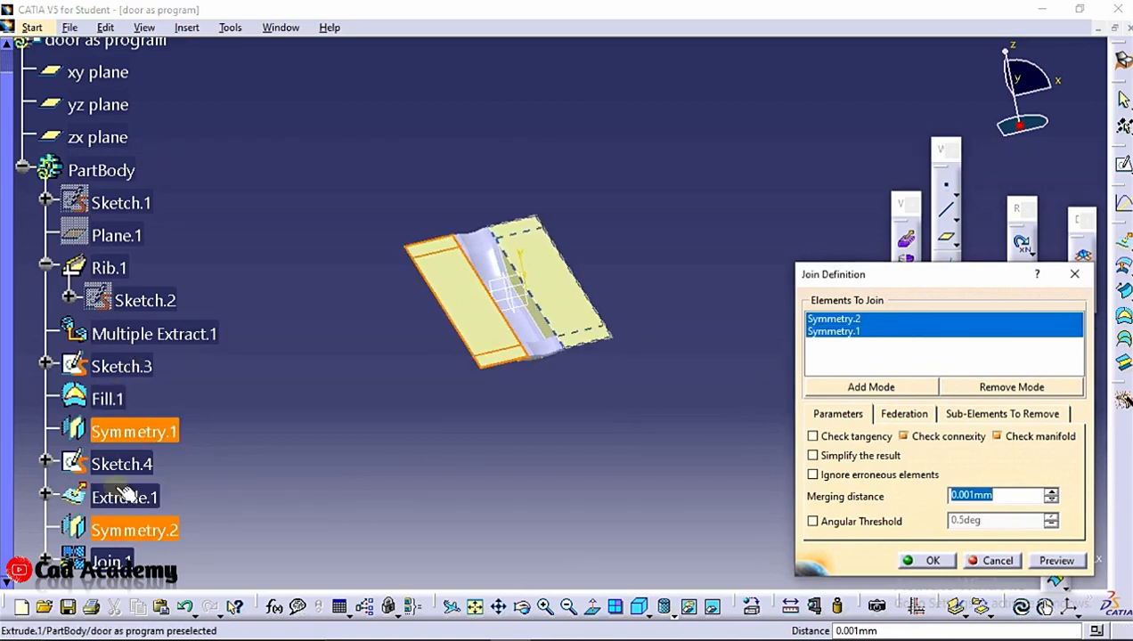
pyautogui.click(138, 506)
pyautogui.click(110, 400)
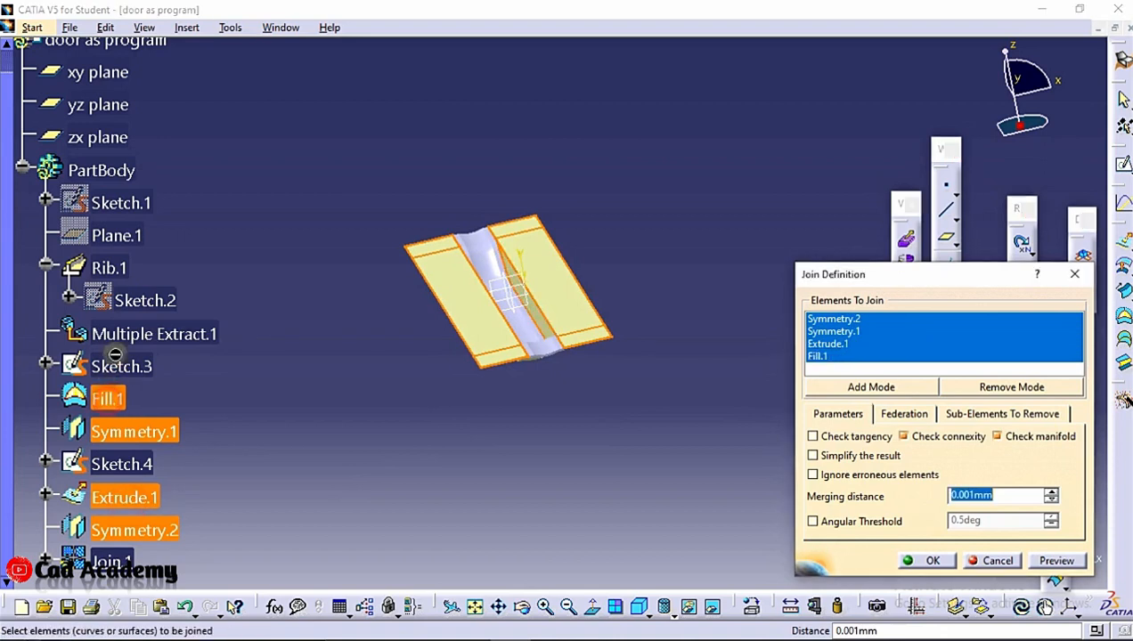
pyautogui.click(138, 336)
pyautogui.moveTo(496, 457); pyautogui.dragTo(499, 415, button='middle')
pyautogui.click(1056, 560)
pyautogui.click(912, 560)
# Start Multiple Extract and pick the rib's channel faces one by one along the first stretch of the part
pyautogui.scroll(-3, 220, 422)
pyautogui.moveTo(434, 349); pyautogui.dragTo(487, 293, button='middle')
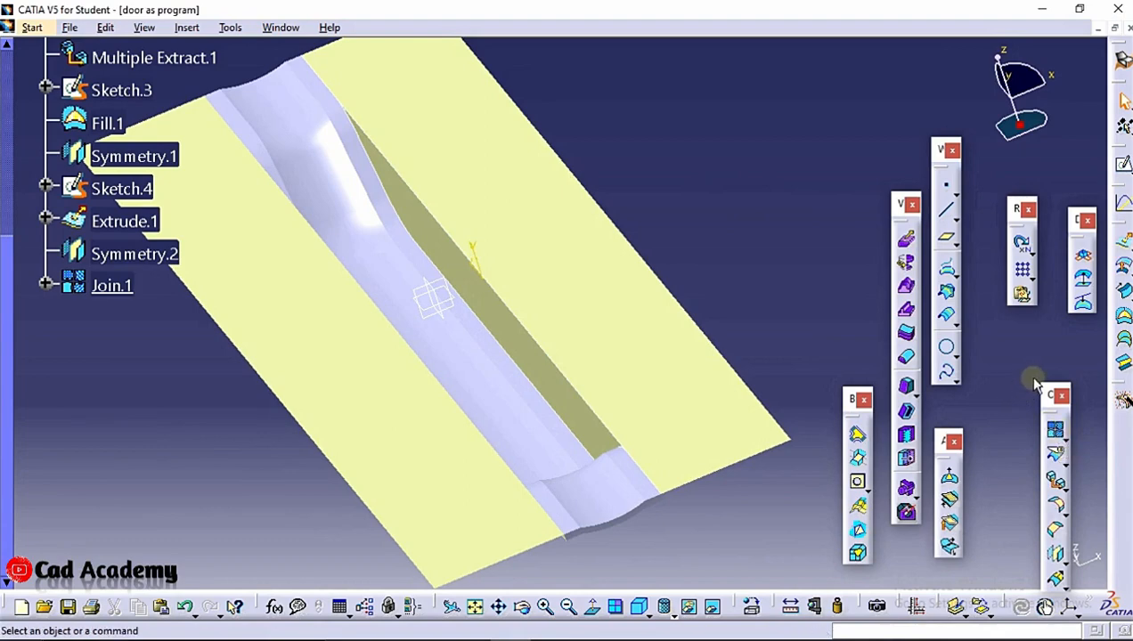
pyautogui.click(1060, 481)
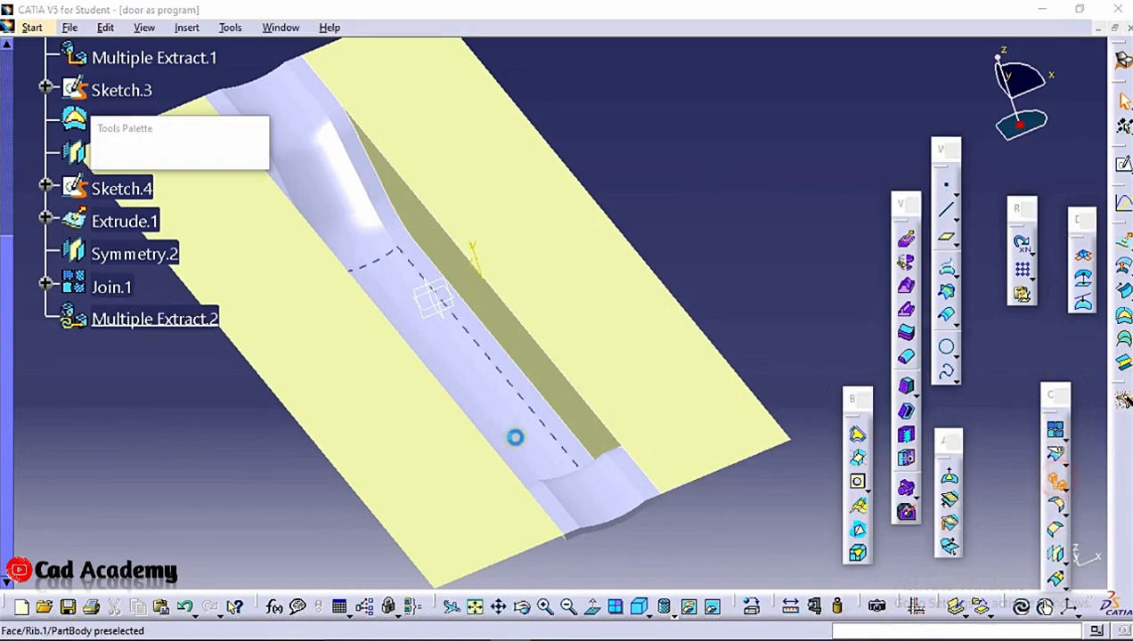
pyautogui.click(443, 341)
pyautogui.scroll(3, 438, 339)
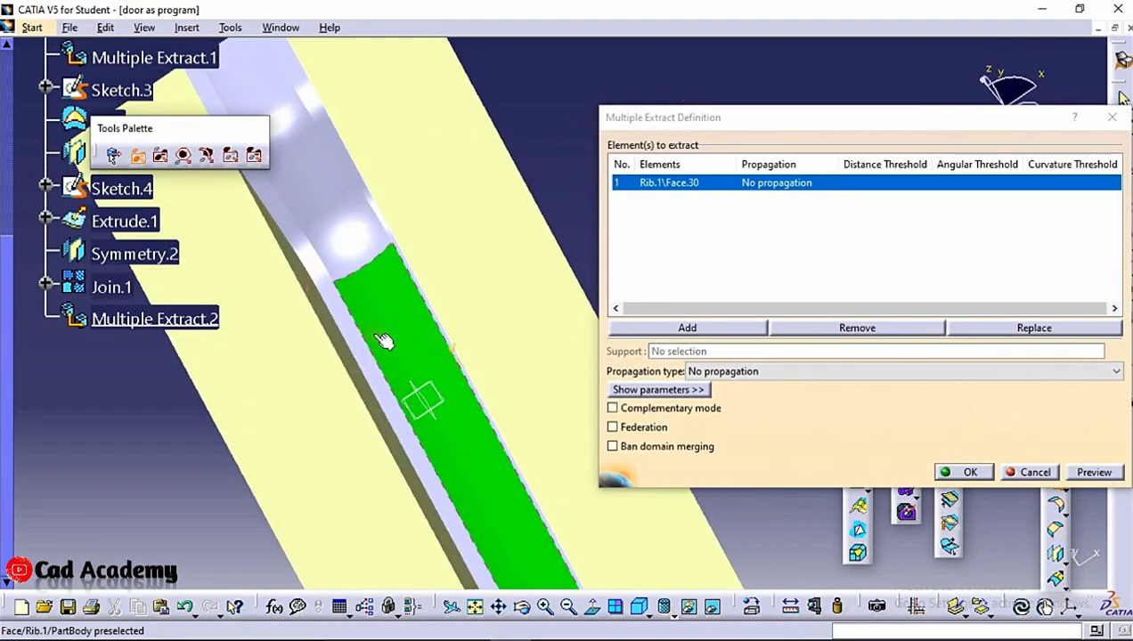
pyautogui.click(353, 342)
pyautogui.click(354, 243)
pyautogui.moveTo(355, 243); pyautogui.dragTo(455, 424, button='middle')
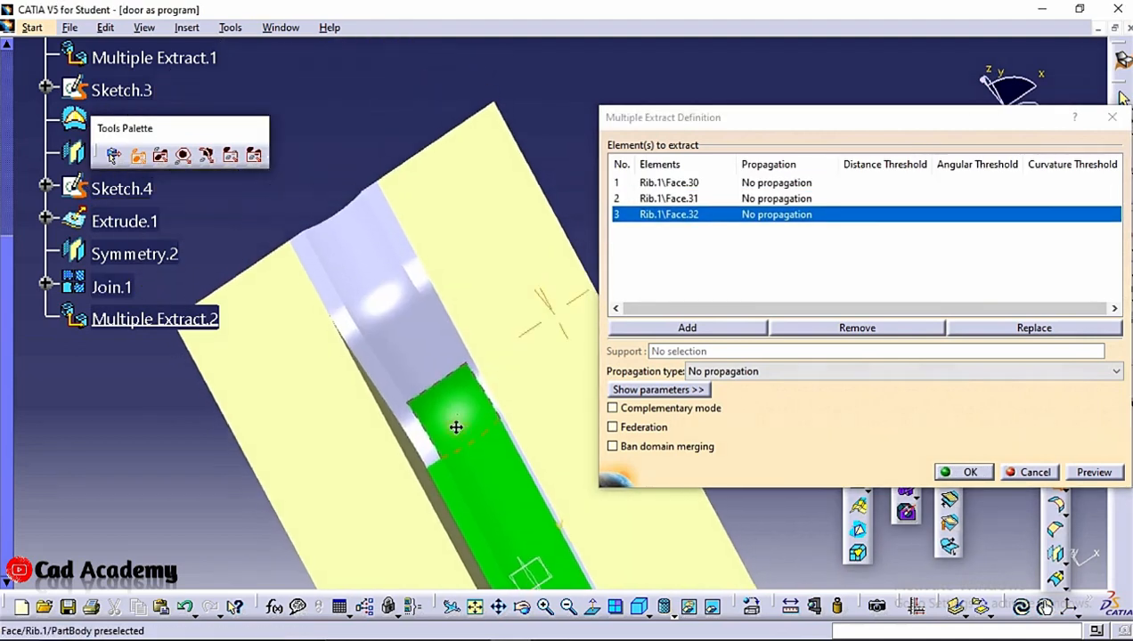
pyautogui.click(383, 380)
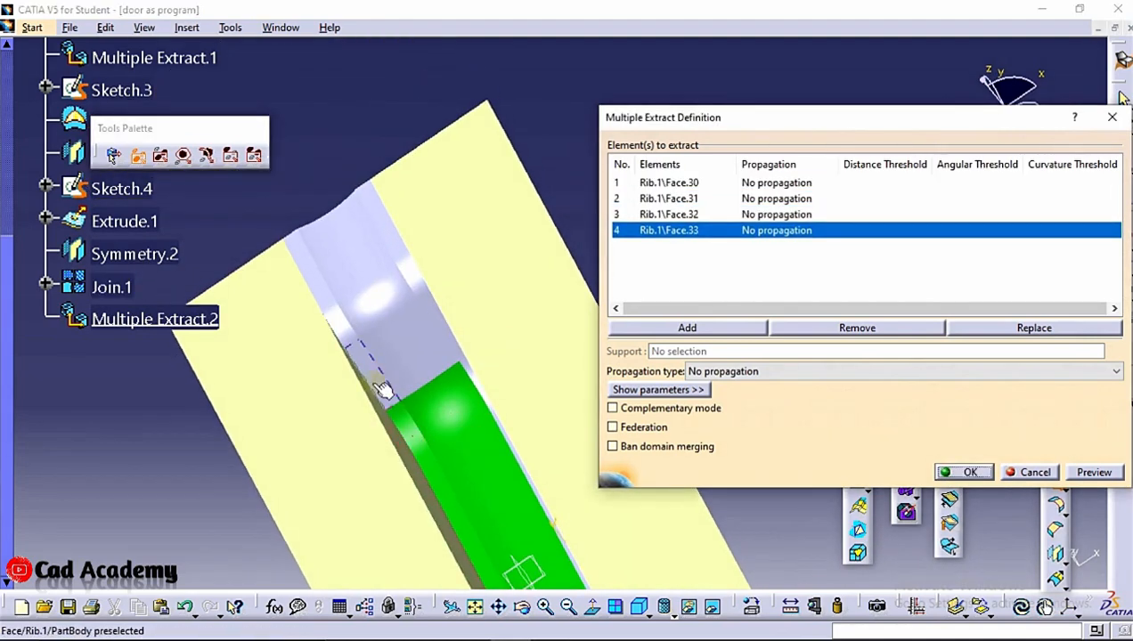
pyautogui.click(392, 350)
pyautogui.click(367, 321)
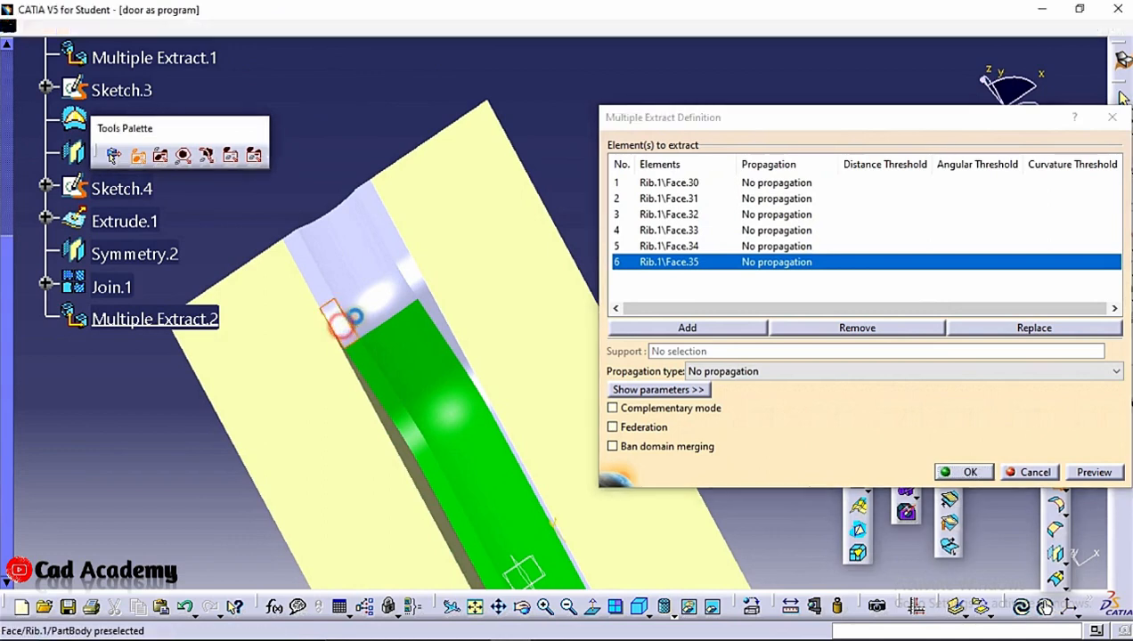
pyautogui.click(354, 317)
pyautogui.click(336, 298)
pyautogui.click(326, 286)
pyautogui.click(349, 260)
pyautogui.moveTo(367, 271); pyautogui.dragTo(426, 271, button='middle')
pyautogui.click(370, 231)
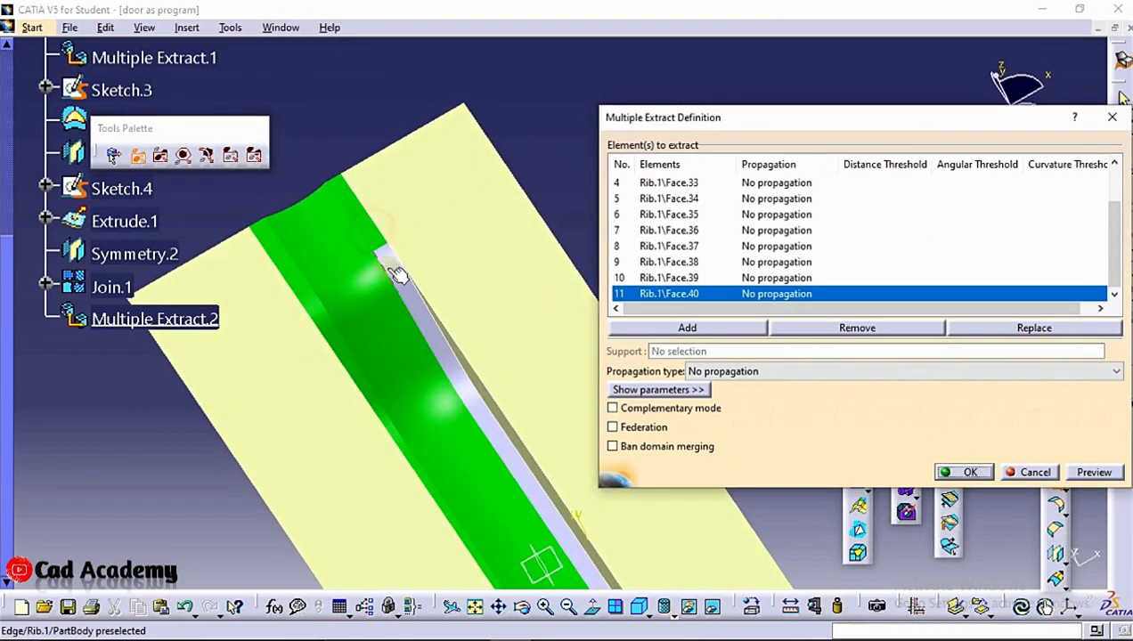
pyautogui.click(393, 264)
pyautogui.moveTo(362, 205); pyautogui.dragTo(346, 164, button='middle')
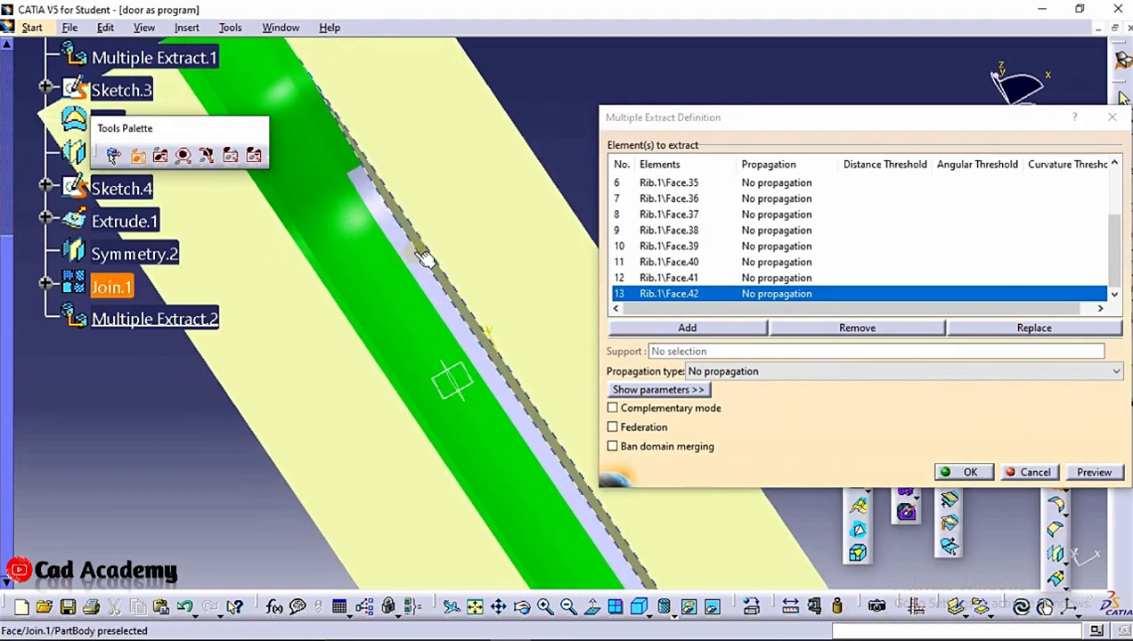
pyautogui.click(374, 206)
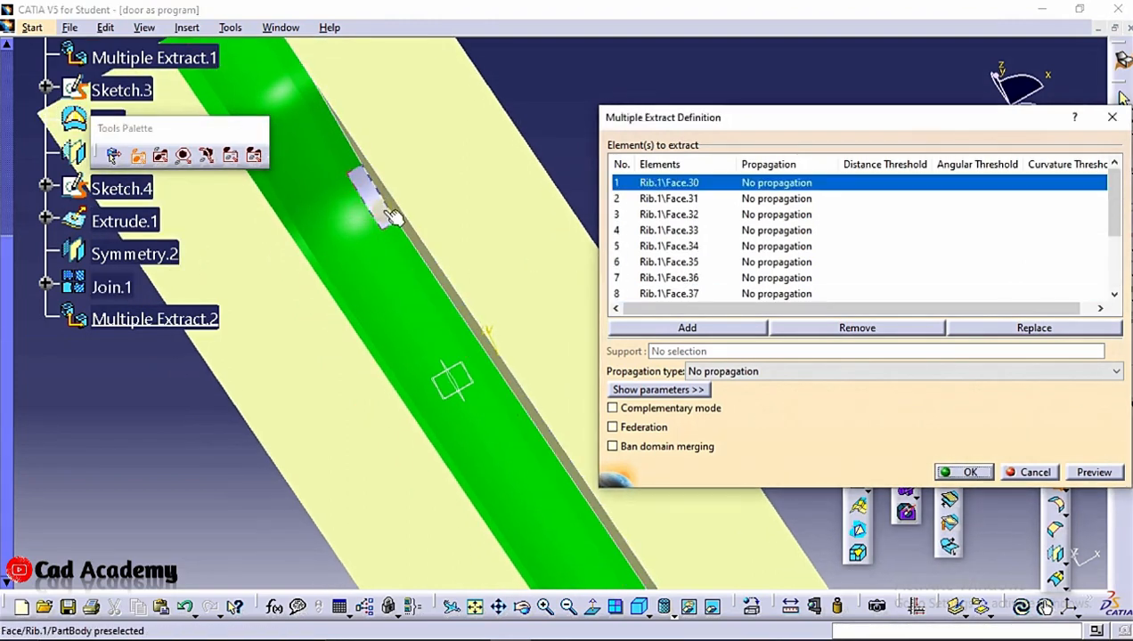
# Add the remaining rib channel faces along the rest of the part to the Multiple Extract and confirm it
pyautogui.moveTo(431, 295); pyautogui.dragTo(473, 463, button='middle')
pyautogui.moveTo(479, 415); pyautogui.dragTo(352, 292, button='middle')
pyautogui.moveTo(525, 314); pyautogui.dragTo(448, 271, button='middle')
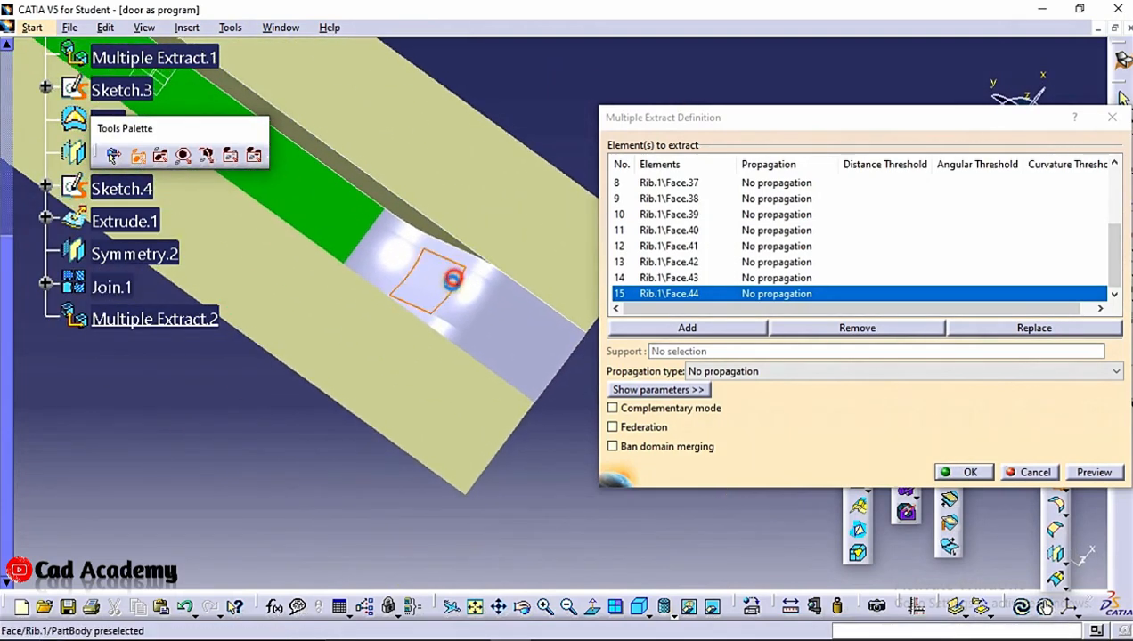
pyautogui.click(441, 275)
pyautogui.click(490, 330)
pyautogui.click(481, 299)
pyautogui.scroll(1, 274, 226)
pyautogui.moveTo(272, 225); pyautogui.dragTo(382, 267, button='middle')
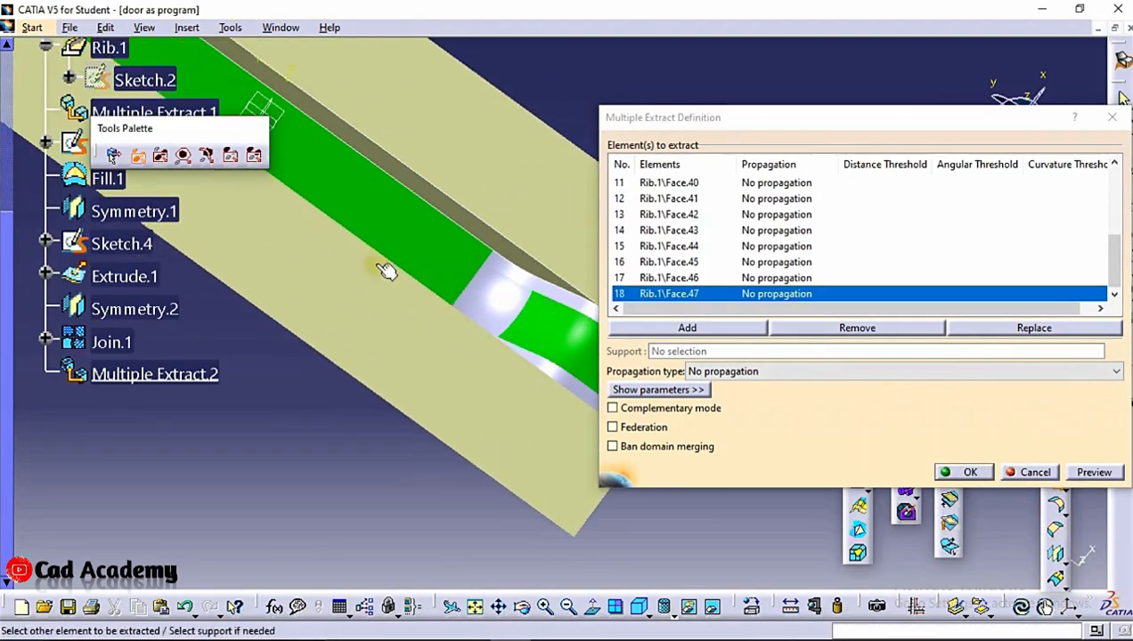
pyautogui.click(513, 307)
pyautogui.click(514, 267)
pyautogui.moveTo(517, 272); pyautogui.dragTo(531, 365, button='middle')
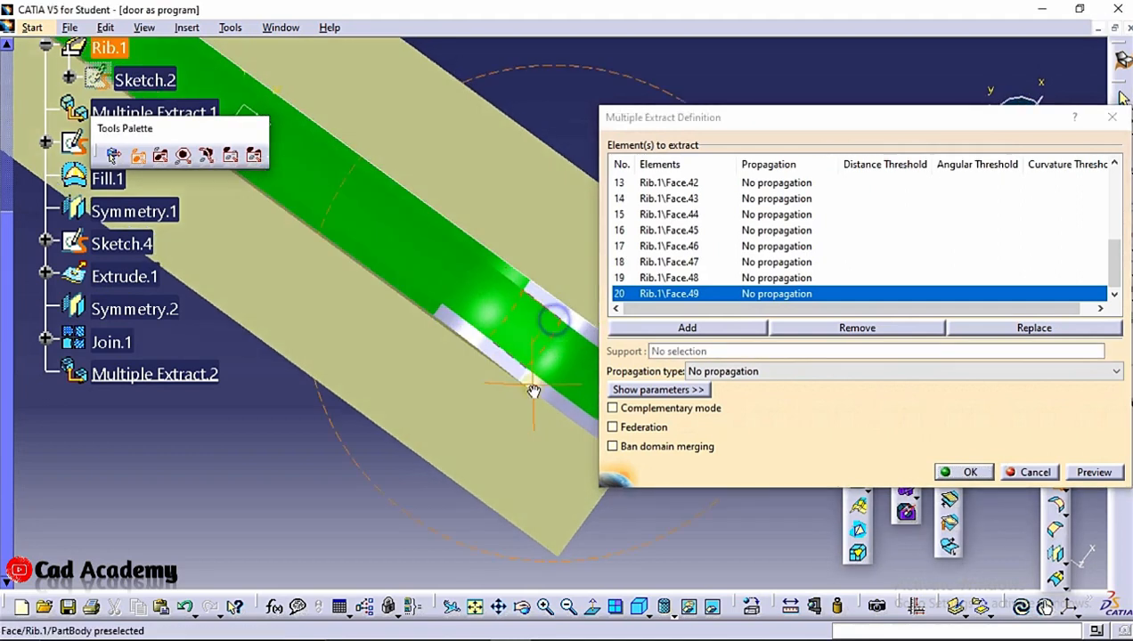
pyautogui.click(472, 332)
pyautogui.click(514, 364)
pyautogui.click(545, 390)
pyautogui.moveTo(554, 394); pyautogui.dragTo(457, 364, button='middle')
pyautogui.click(512, 405)
pyautogui.click(538, 340)
pyautogui.click(486, 298)
pyautogui.click(459, 273)
pyautogui.scroll(1, 430, 223)
pyautogui.moveTo(430, 222); pyautogui.dragTo(391, 235, button='middle')
pyautogui.click(970, 472)
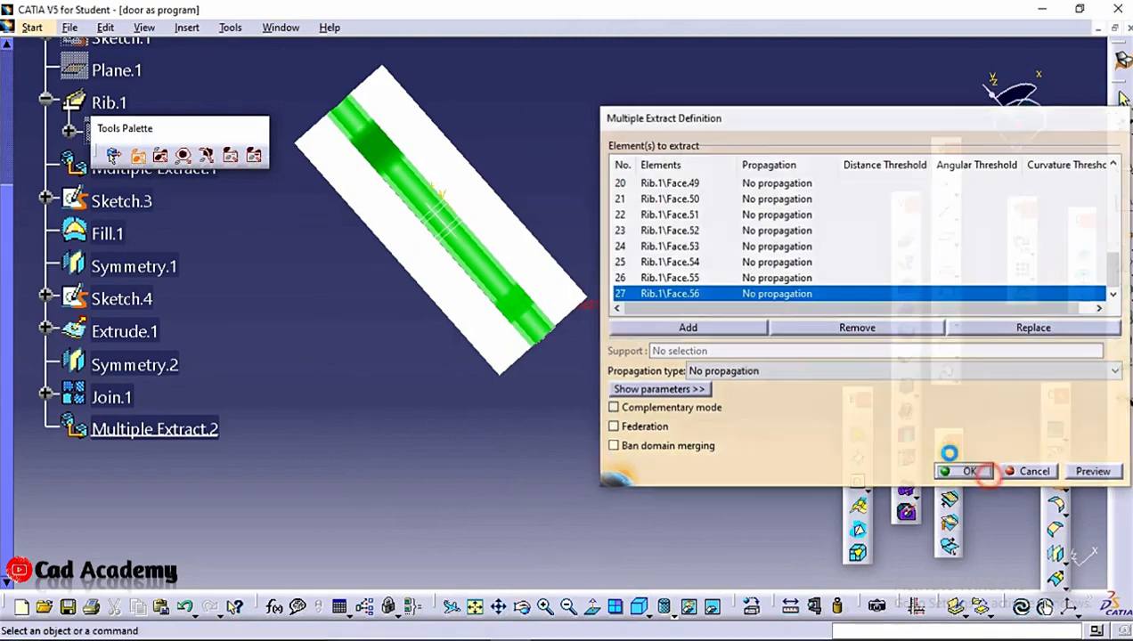
# Hide Join.1 so only the extracted channel faces remain shown
pyautogui.moveTo(721, 219); pyautogui.dragTo(534, 214, button='middle')
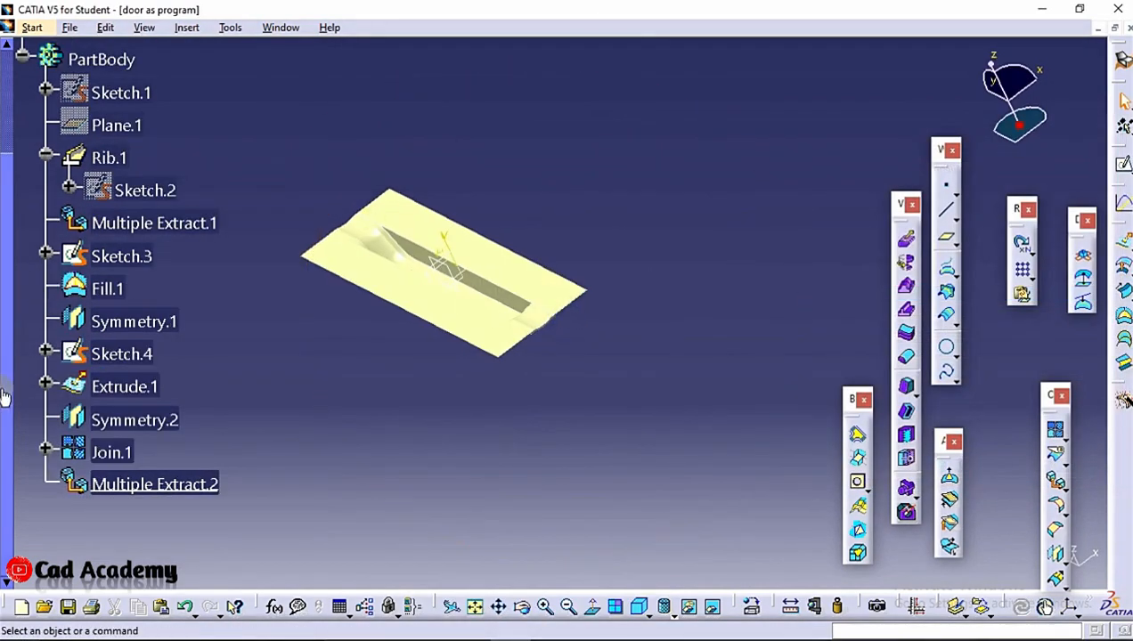
pyautogui.rightClick(112, 457)
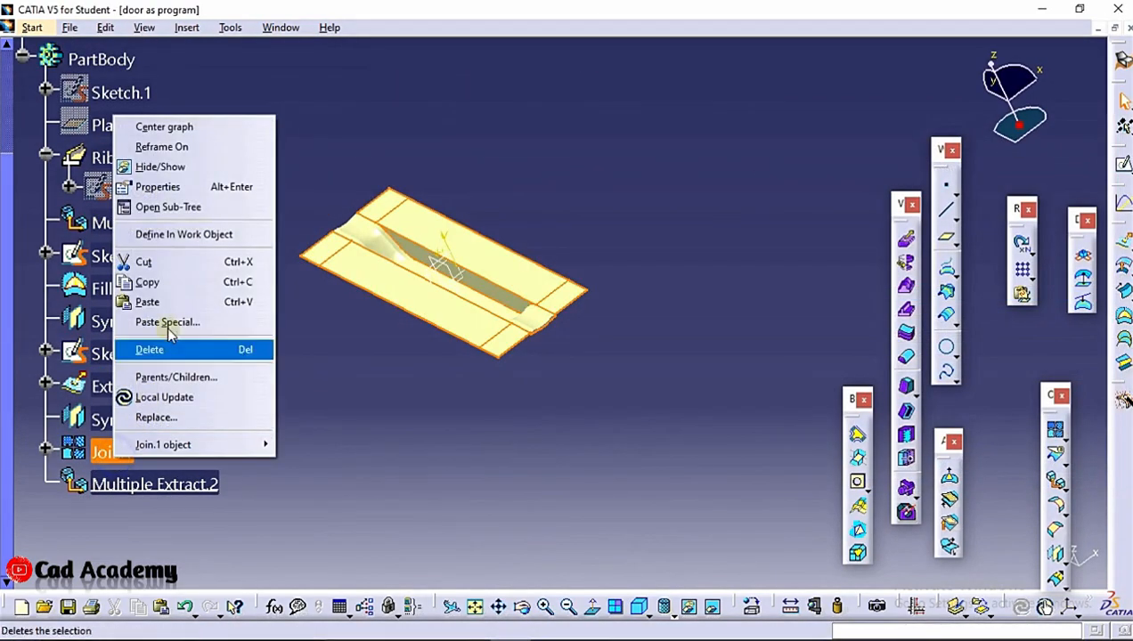
pyautogui.click(192, 168)
# Open Save As for the part and create a new folder named xyc
pyautogui.moveTo(606, 300); pyautogui.dragTo(488, 354, button='middle')
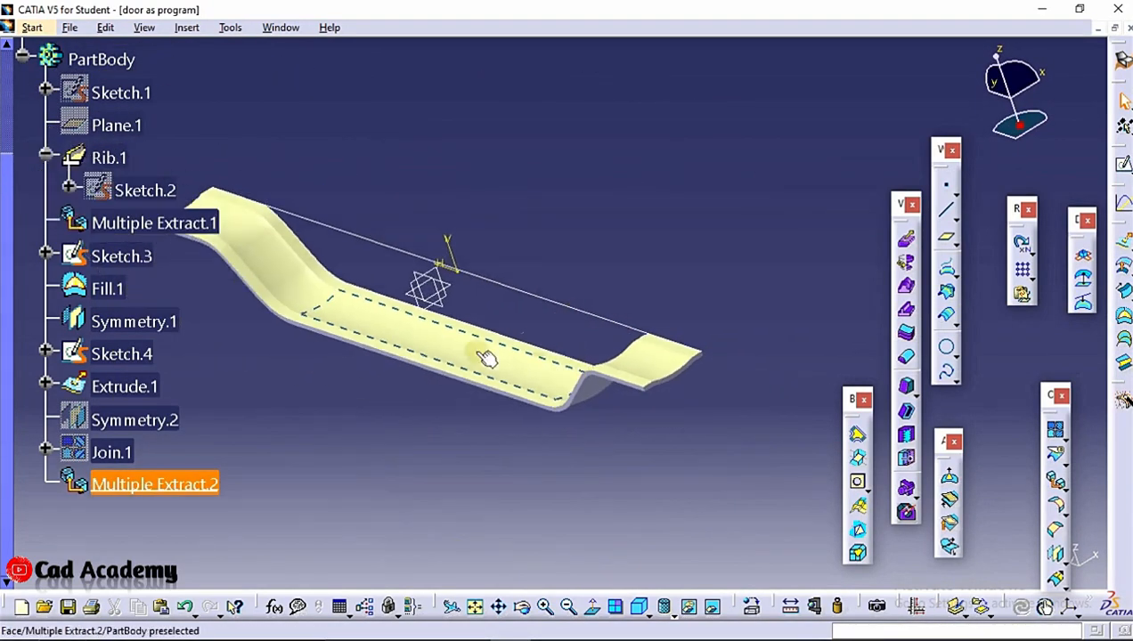
pyautogui.moveTo(648, 231); pyautogui.dragTo(712, 294, button='middle')
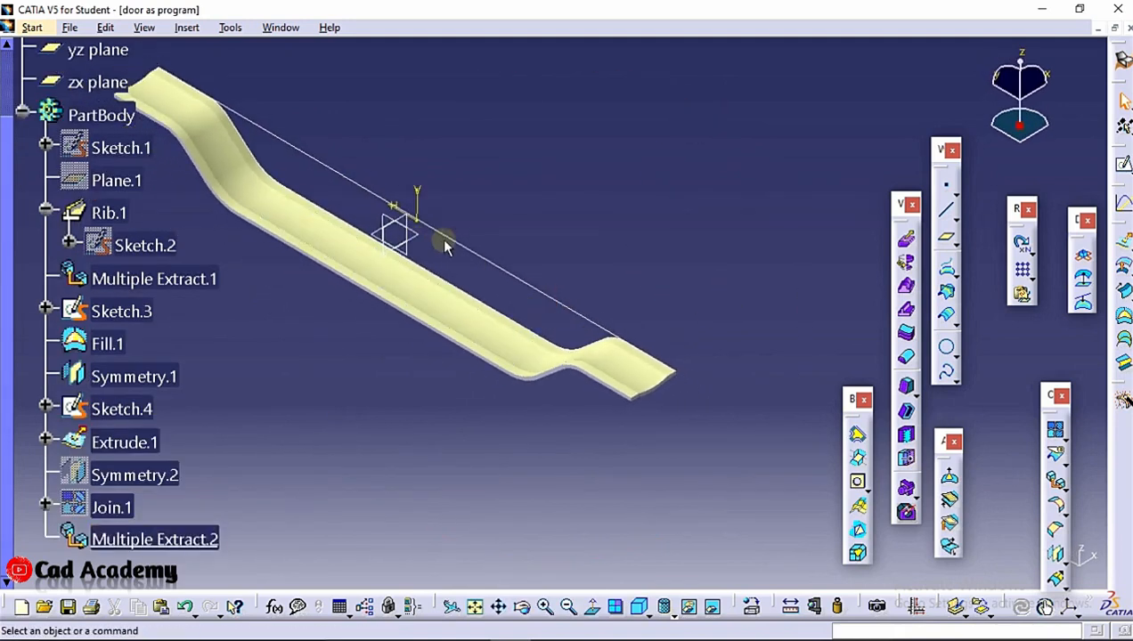
pyautogui.scroll(5, 441, 237)
pyautogui.click(113, 258)
pyautogui.click(70, 28)
pyautogui.click(107, 135)
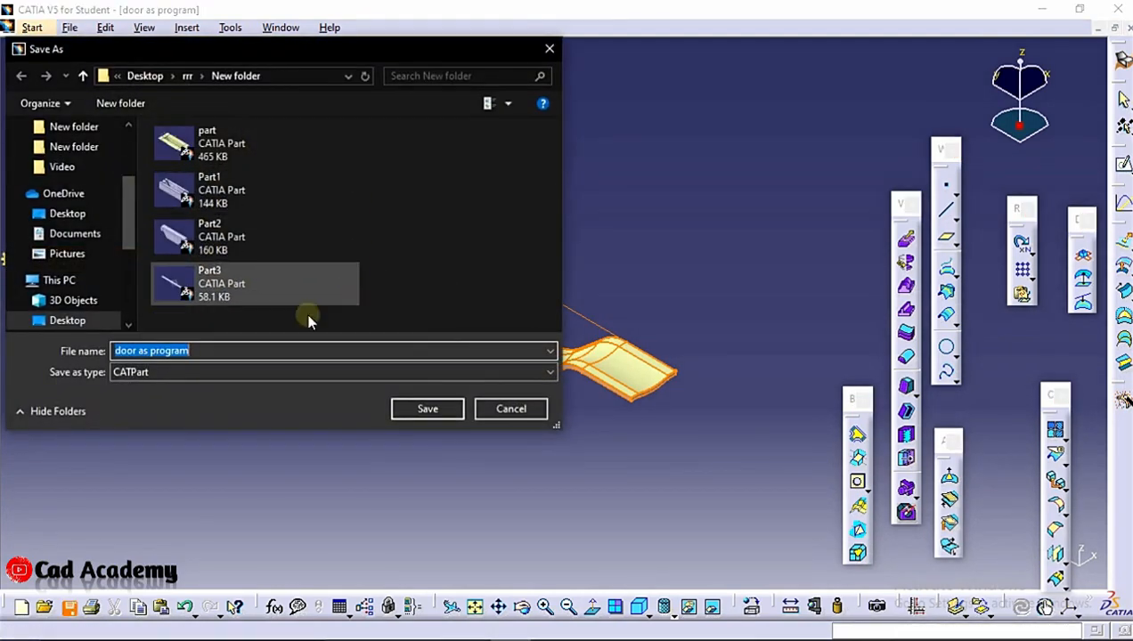
pyautogui.rightClick(460, 239)
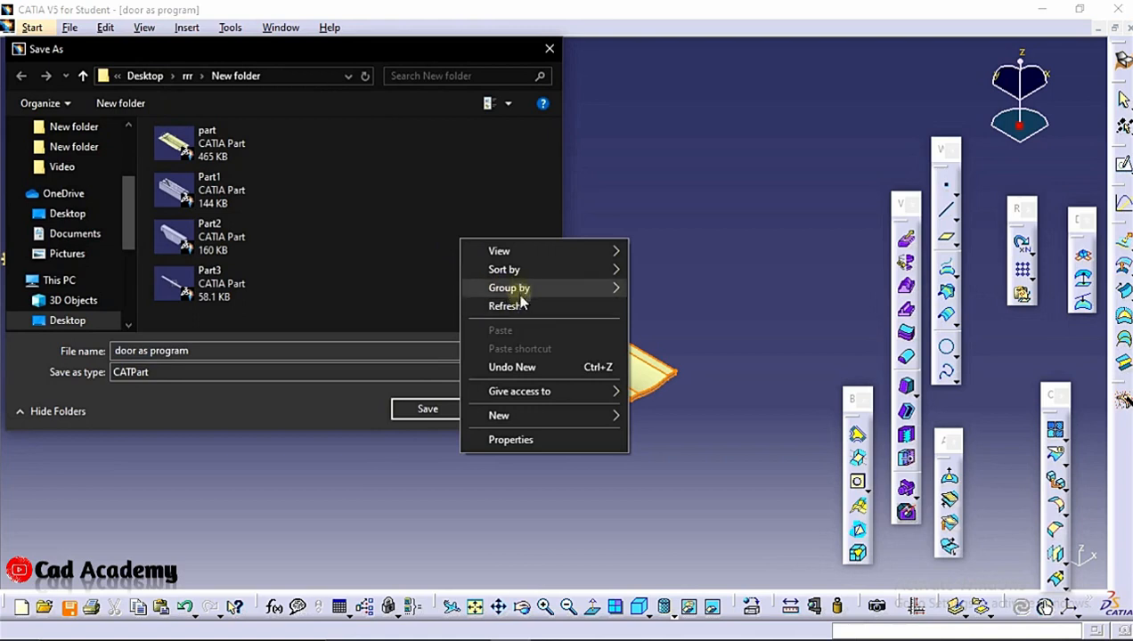
pyautogui.click(614, 412)
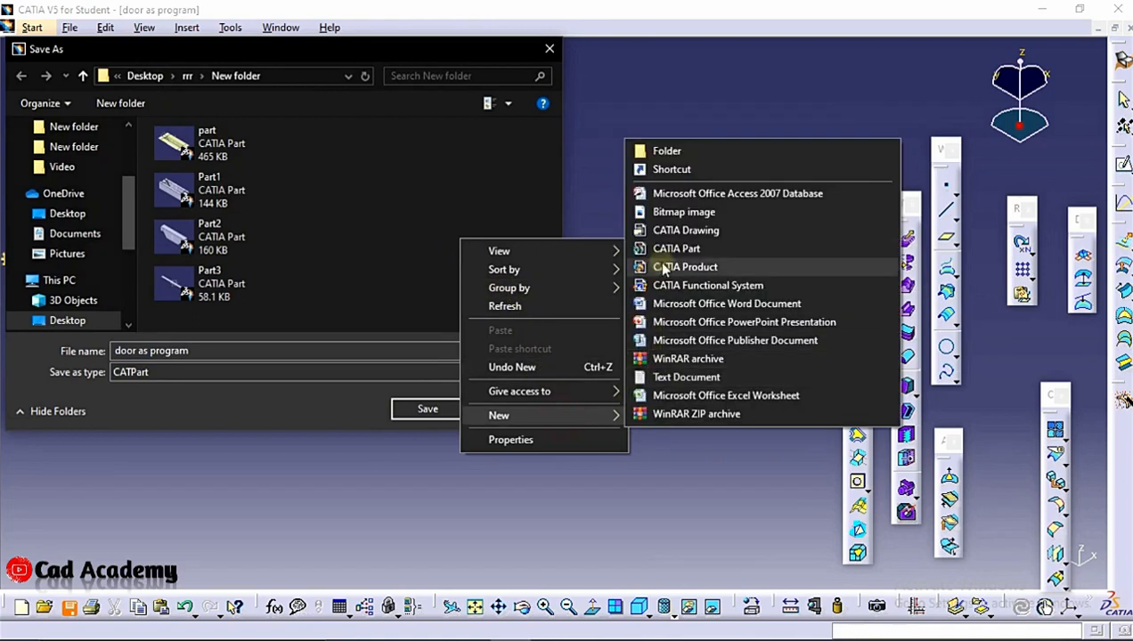
pyautogui.click(666, 152)
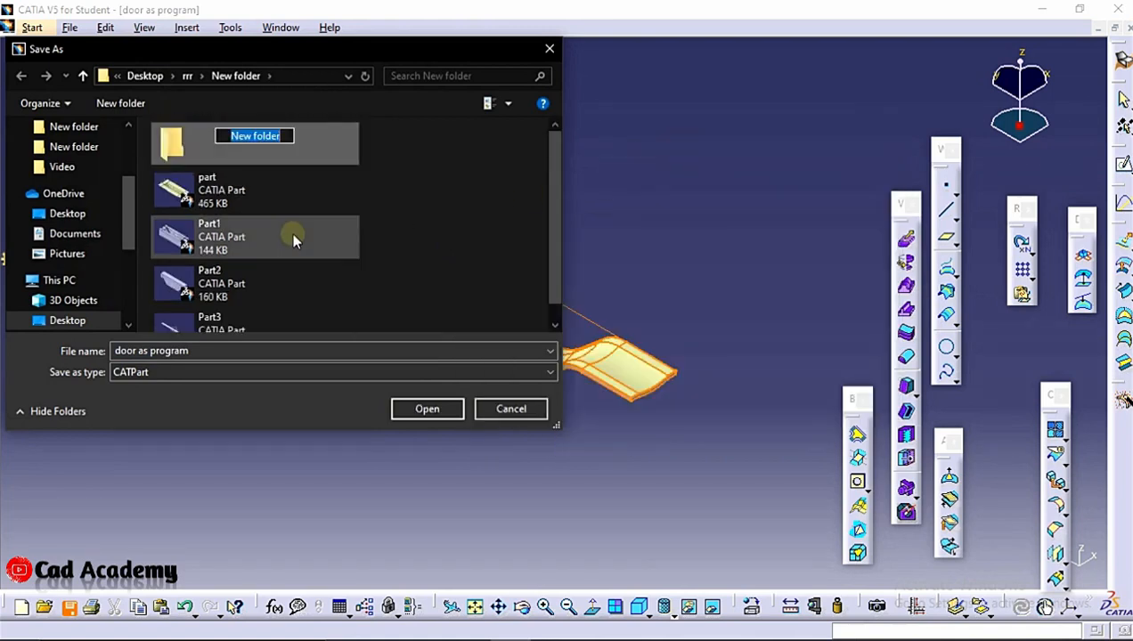
pyautogui.write('xyc')
pyautogui.press('Return')
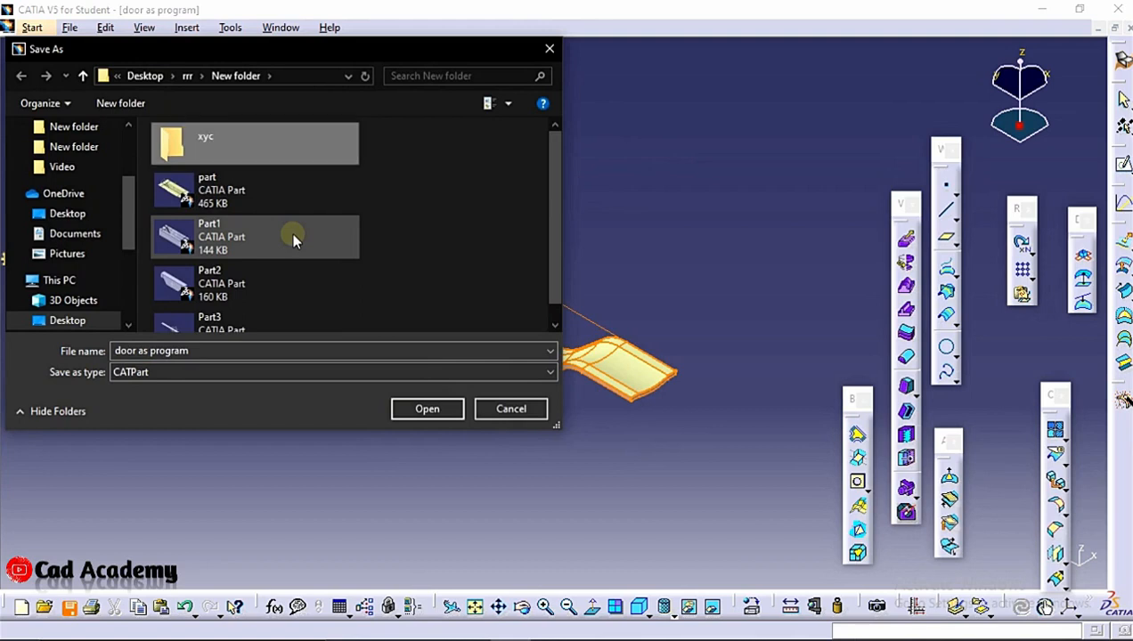
# Save the part as door as program inside the xyc folder and close its window
pyautogui.doubleClick(245, 150)
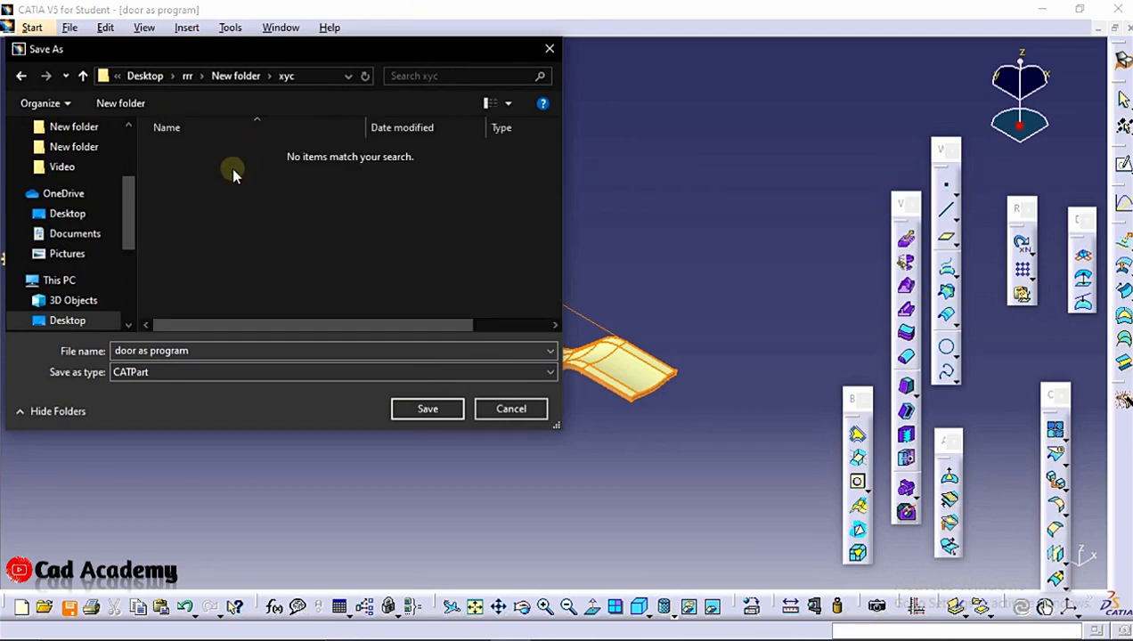
pyautogui.click(392, 407)
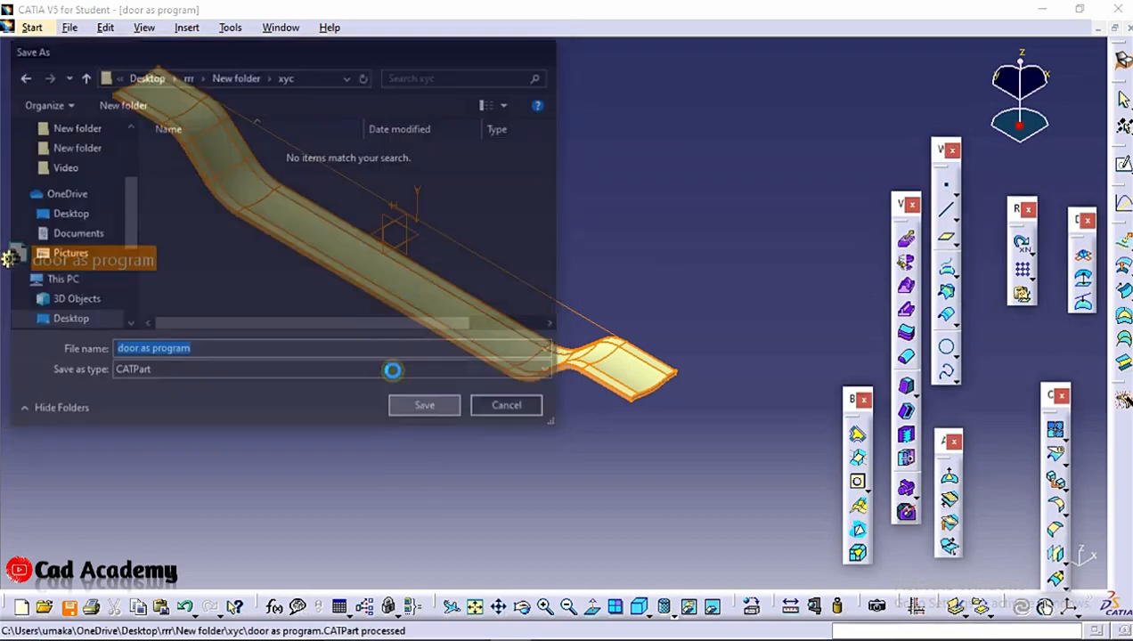
pyautogui.click(1112, 28)
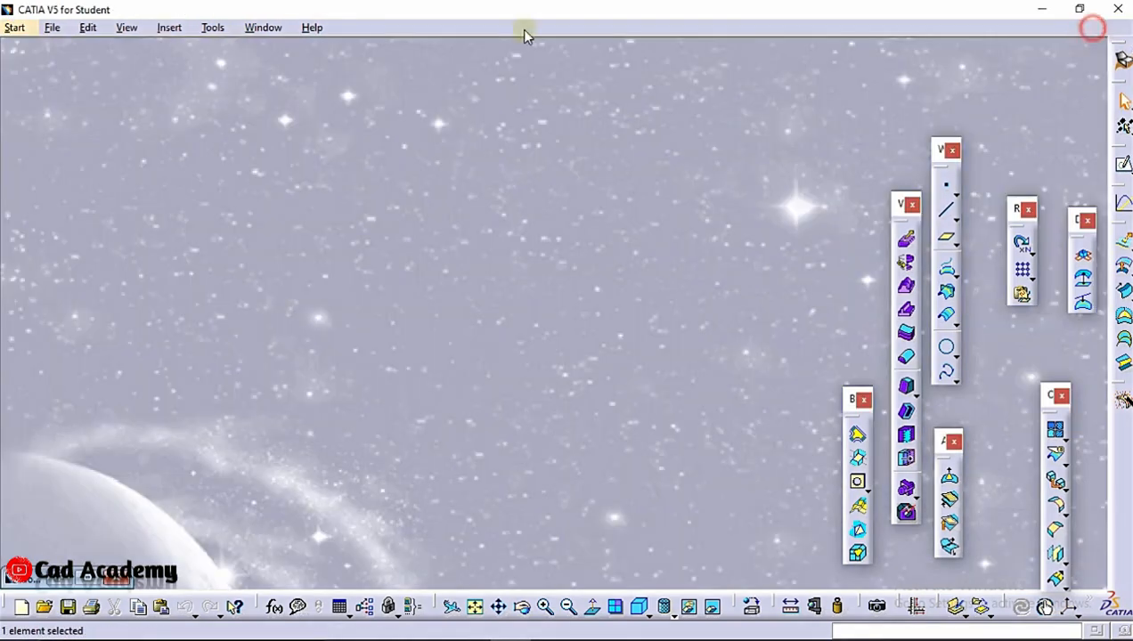
# Start a new Assembly Design product and insert the door as program part as an existing component
pyautogui.click(14, 28)
pyautogui.moveTo(62, 69)
pyautogui.click(267, 90)
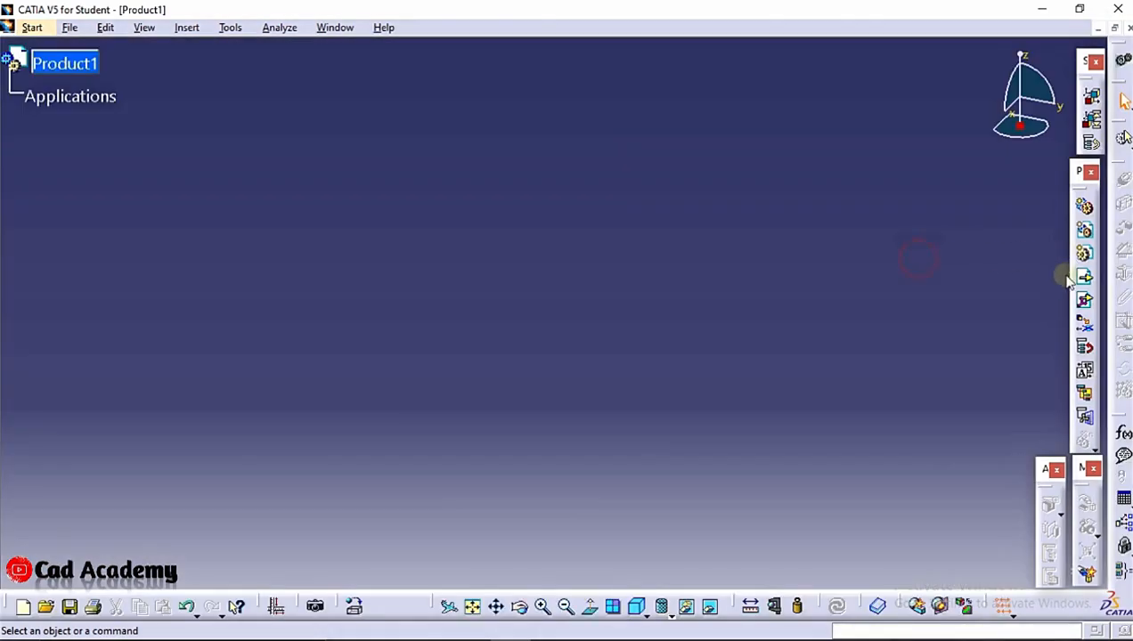
pyautogui.click(1083, 277)
pyautogui.click(64, 63)
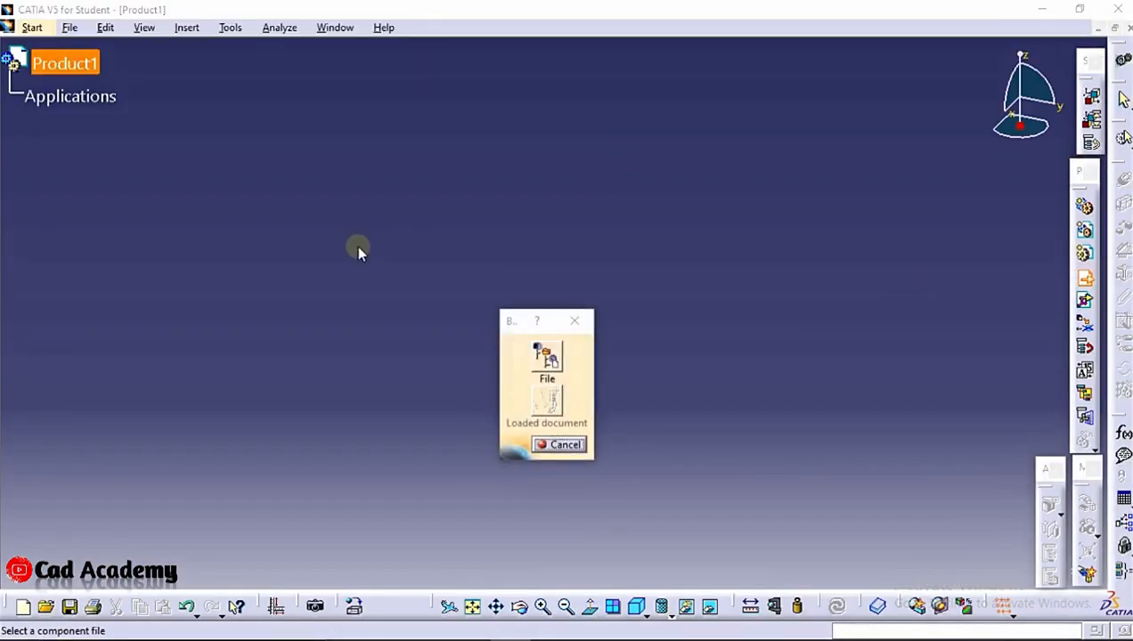
pyautogui.doubleClick(224, 159)
pyautogui.click(226, 161)
pyautogui.click(412, 406)
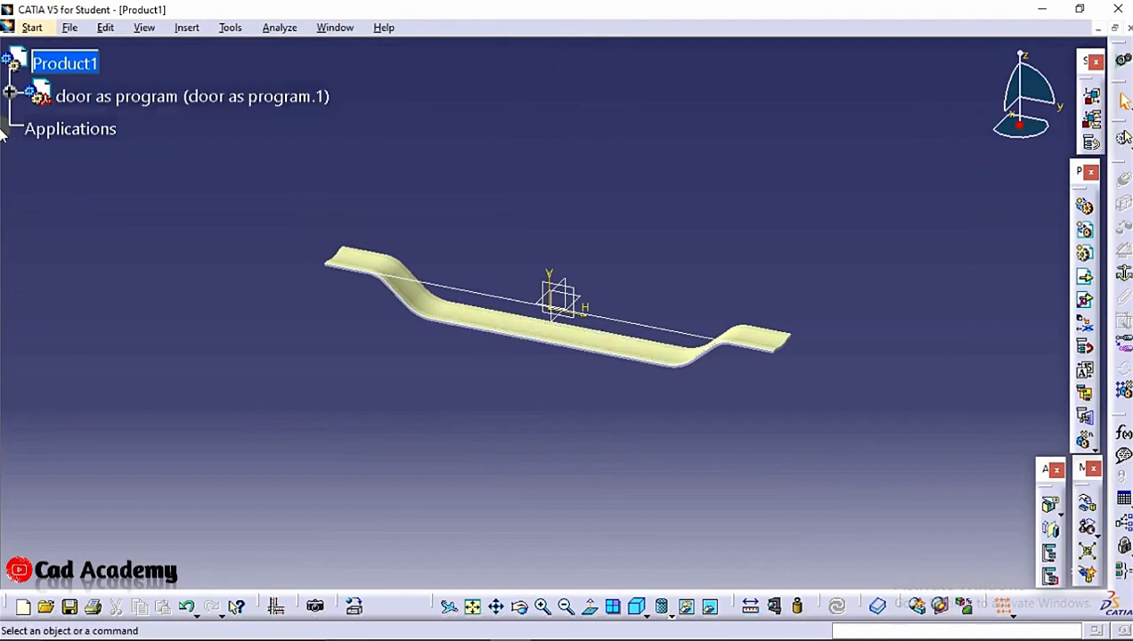
# Expand the inserted part's tree and show Join.1 again
pyautogui.click(8, 92)
pyautogui.click(29, 127)
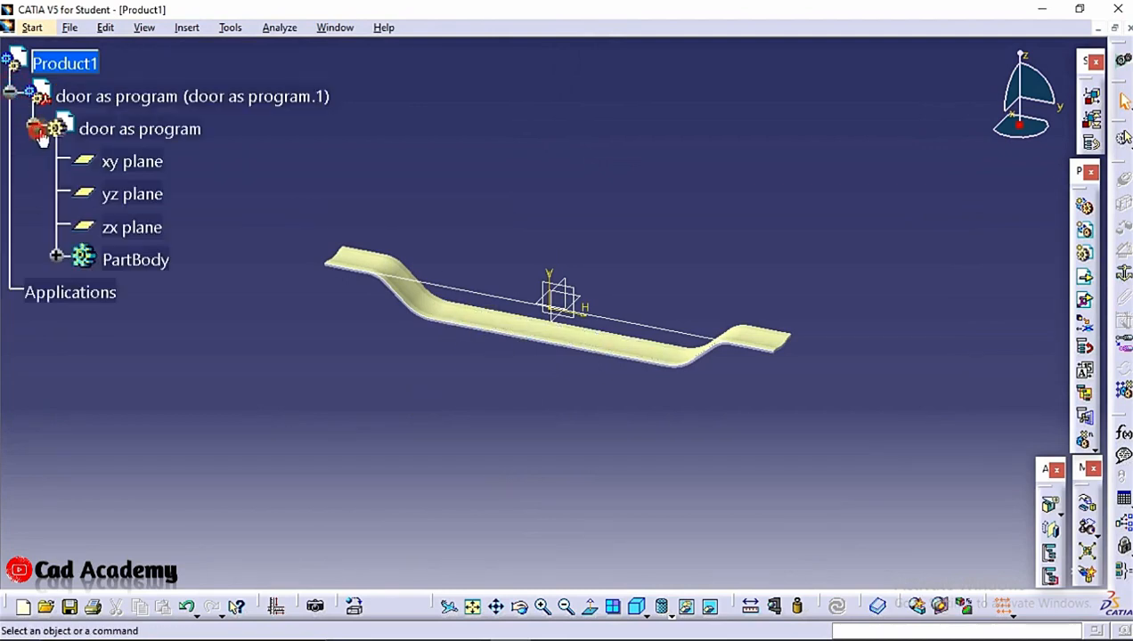
pyautogui.click(55, 259)
pyautogui.click(167, 509)
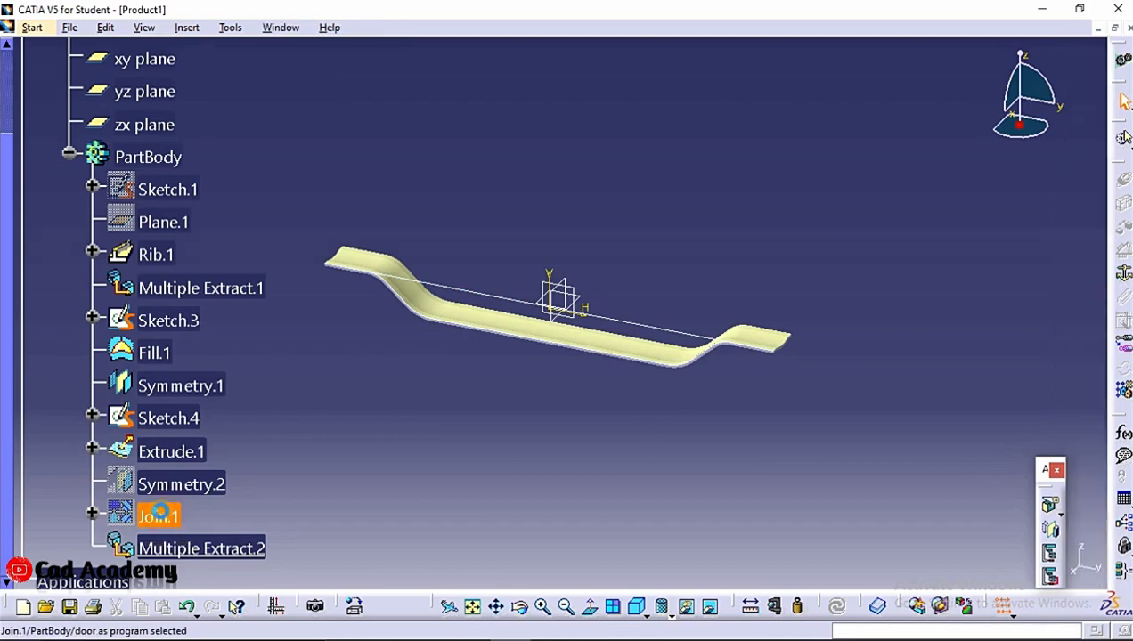
pyautogui.rightClick(159, 514)
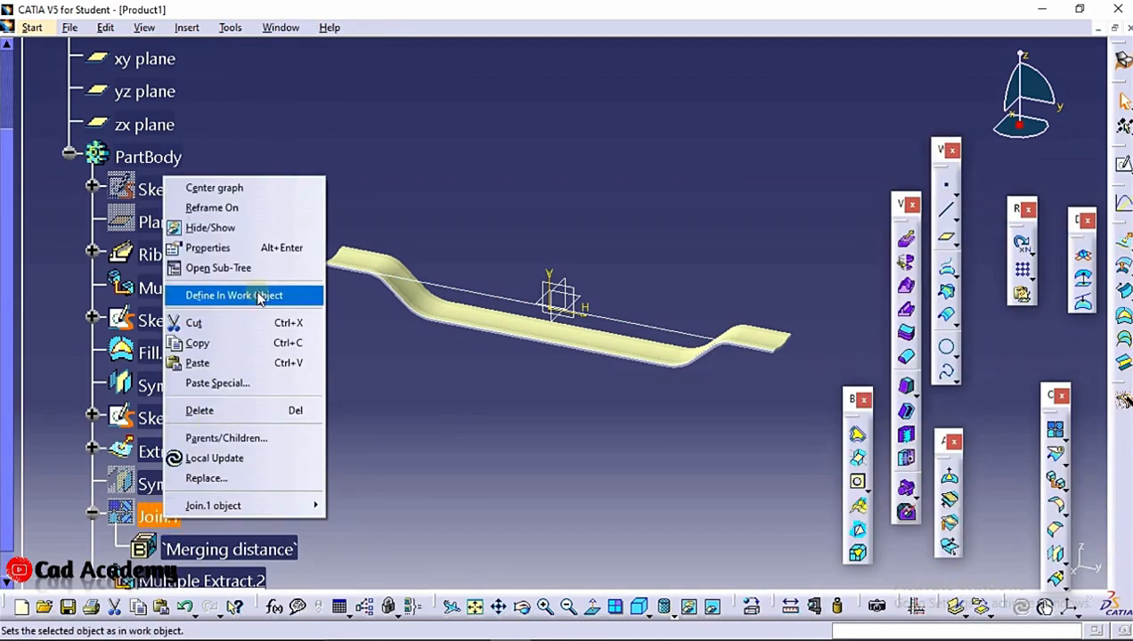
pyautogui.click(253, 230)
pyautogui.moveTo(454, 176); pyautogui.dragTo(457, 173, button='middle')
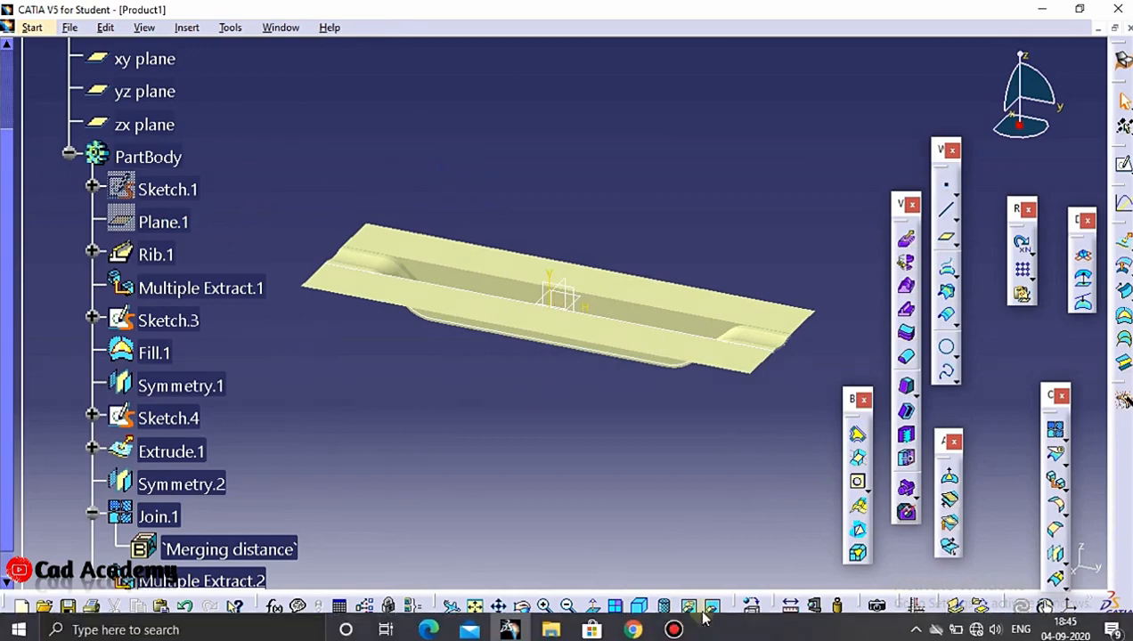
# Insert a new part component into Product1, defining its origin from an existing component, and expand it in the tree
pyautogui.moveTo(578, 336); pyautogui.dragTo(542, 338, button='middle')
pyautogui.scroll(4, 184, 152)
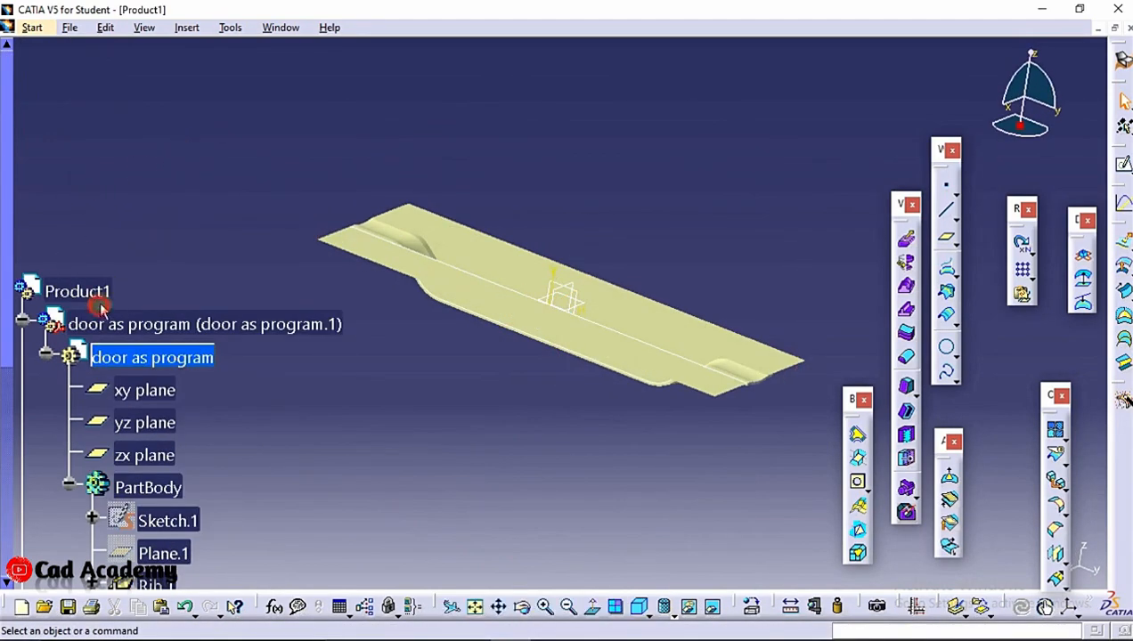
pyautogui.doubleClick(100, 283)
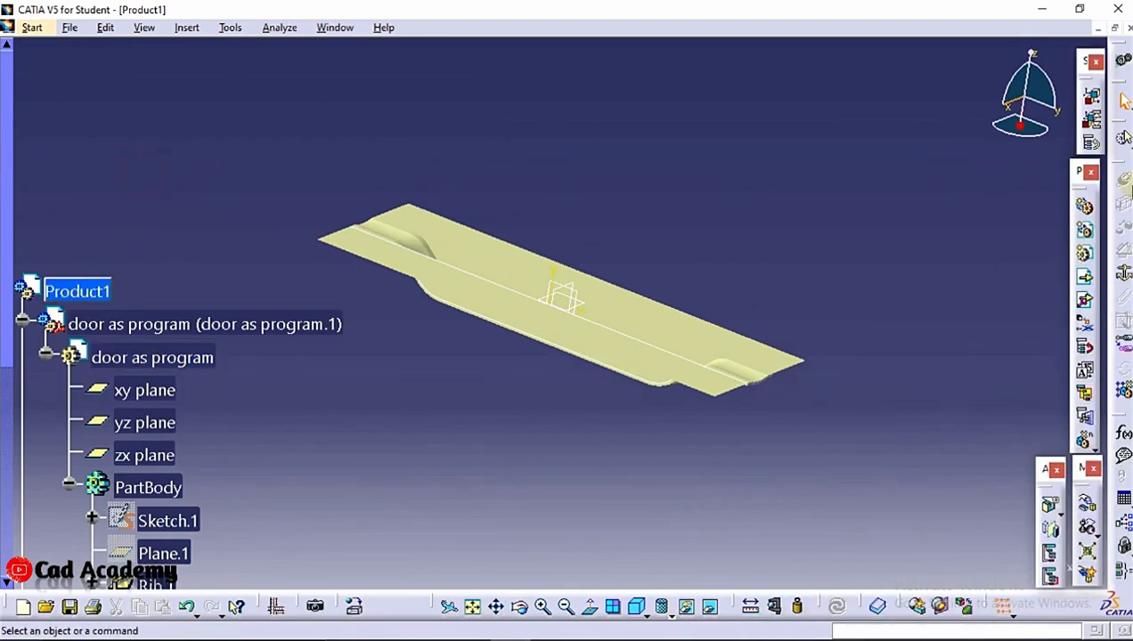
pyautogui.click(1084, 254)
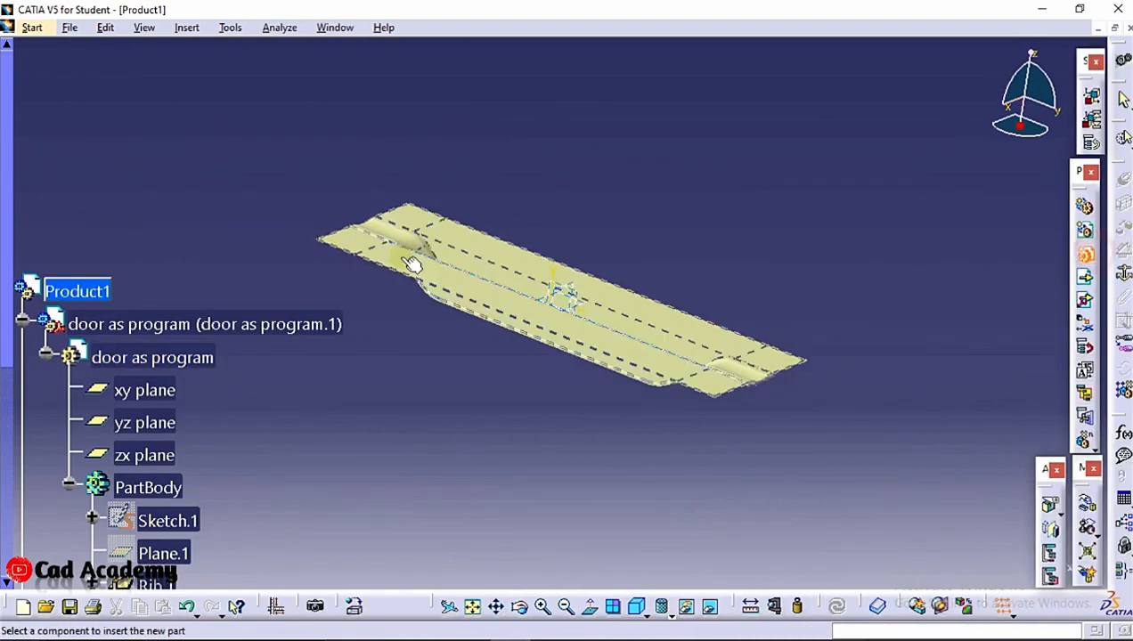
pyautogui.click(55, 293)
pyautogui.click(622, 386)
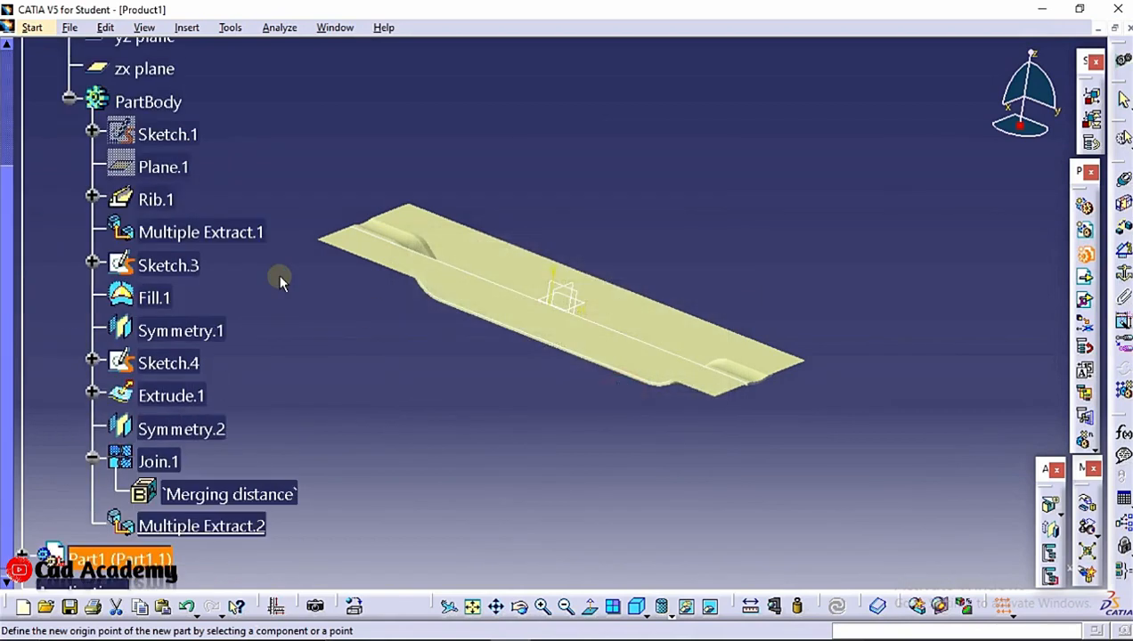
pyautogui.click(22, 225)
pyautogui.click(46, 261)
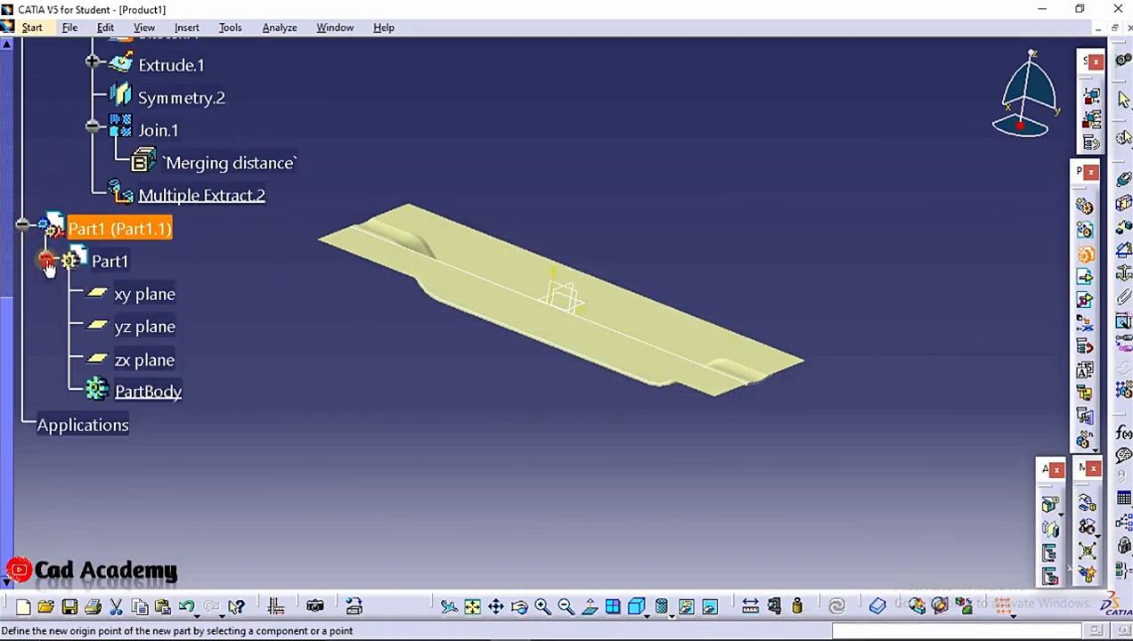
# Activate the new part for editing in the Part Design workbench, dismissing the Pad dialog that opens
pyautogui.doubleClick(129, 383)
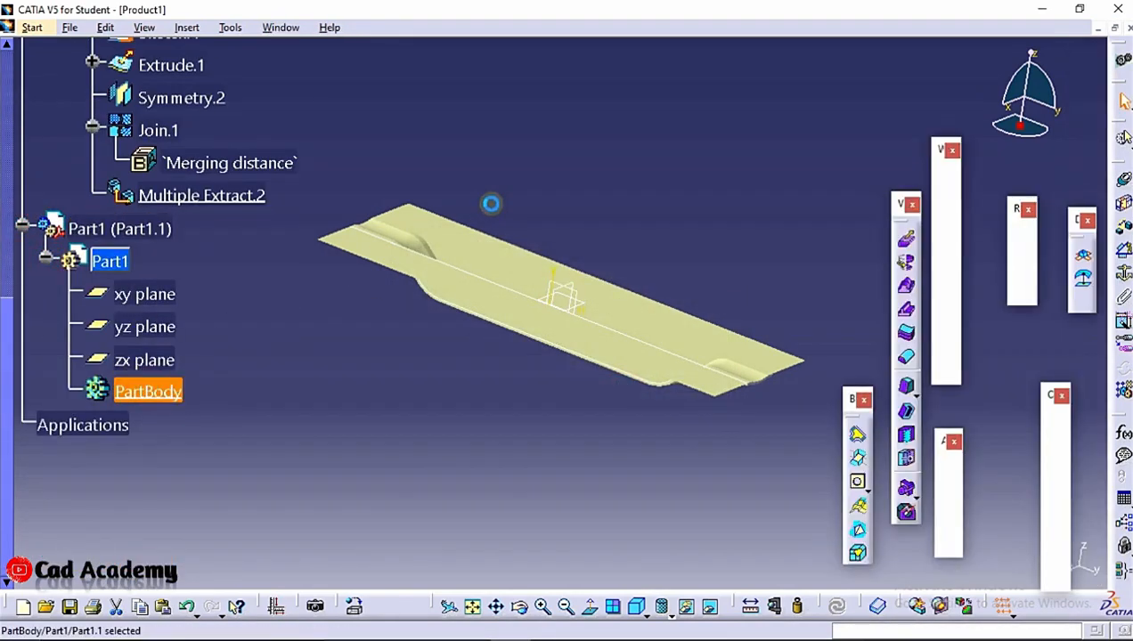
pyautogui.click(34, 28)
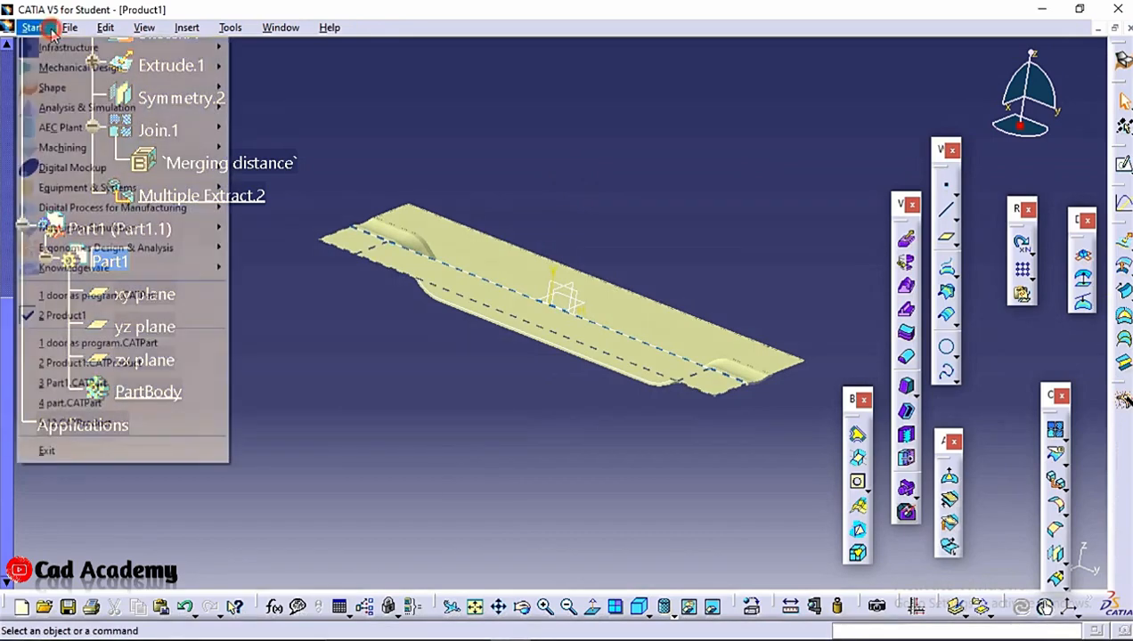
pyautogui.moveTo(115, 68)
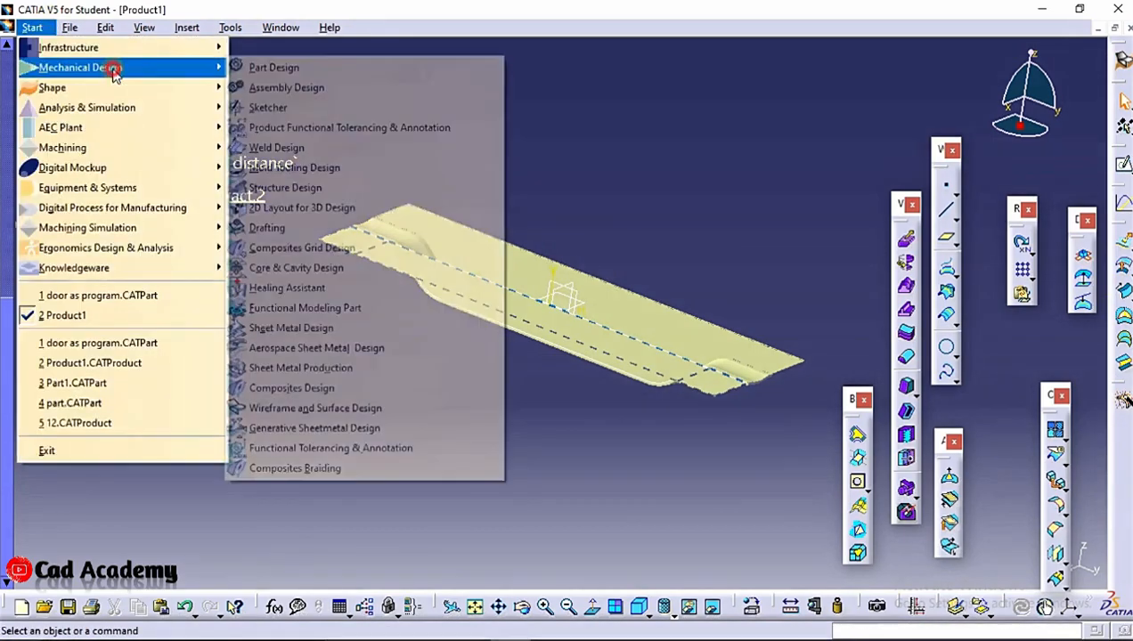
pyautogui.click(365, 68)
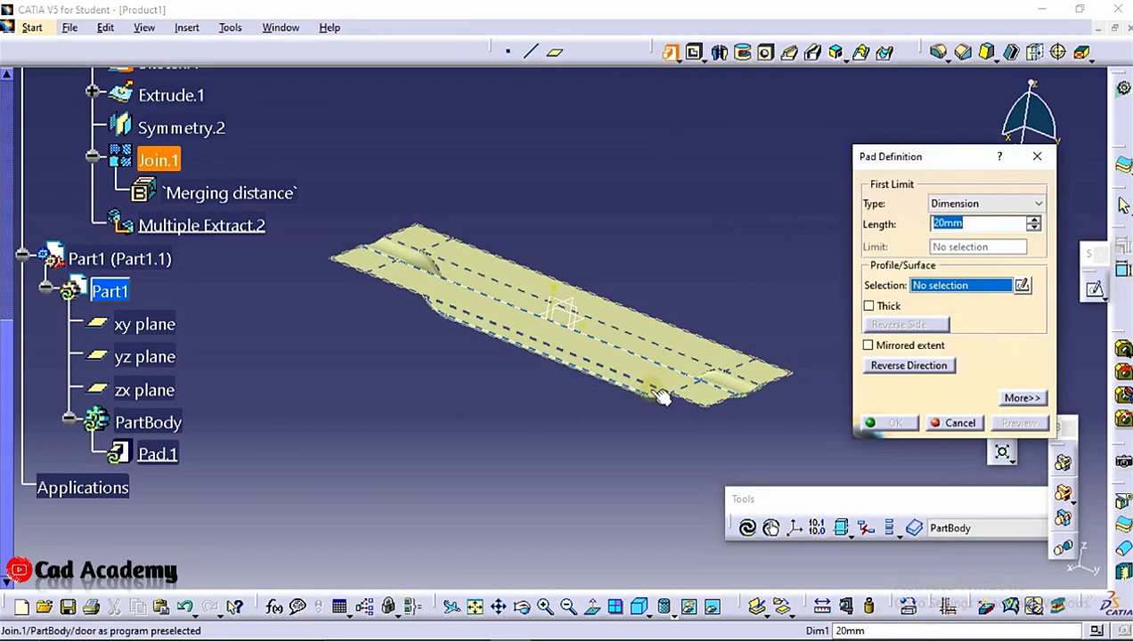
pyautogui.click(953, 424)
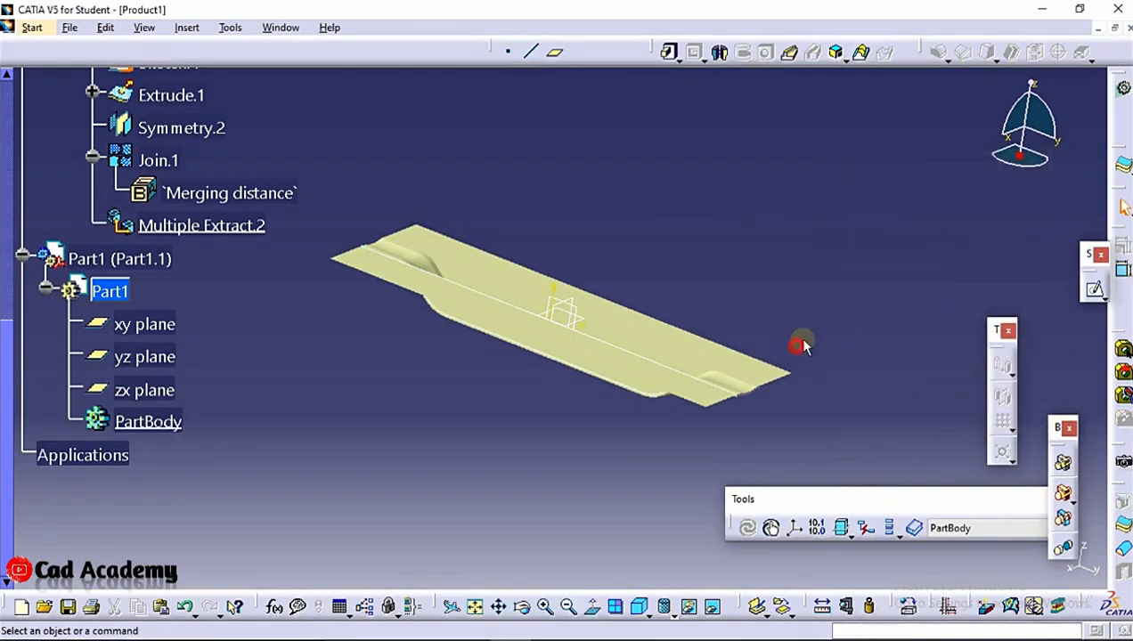
# Open a sketch on the top face of the joined door surface
pyautogui.click(743, 355)
pyautogui.click(837, 338)
pyautogui.click(701, 354)
pyautogui.click(1094, 289)
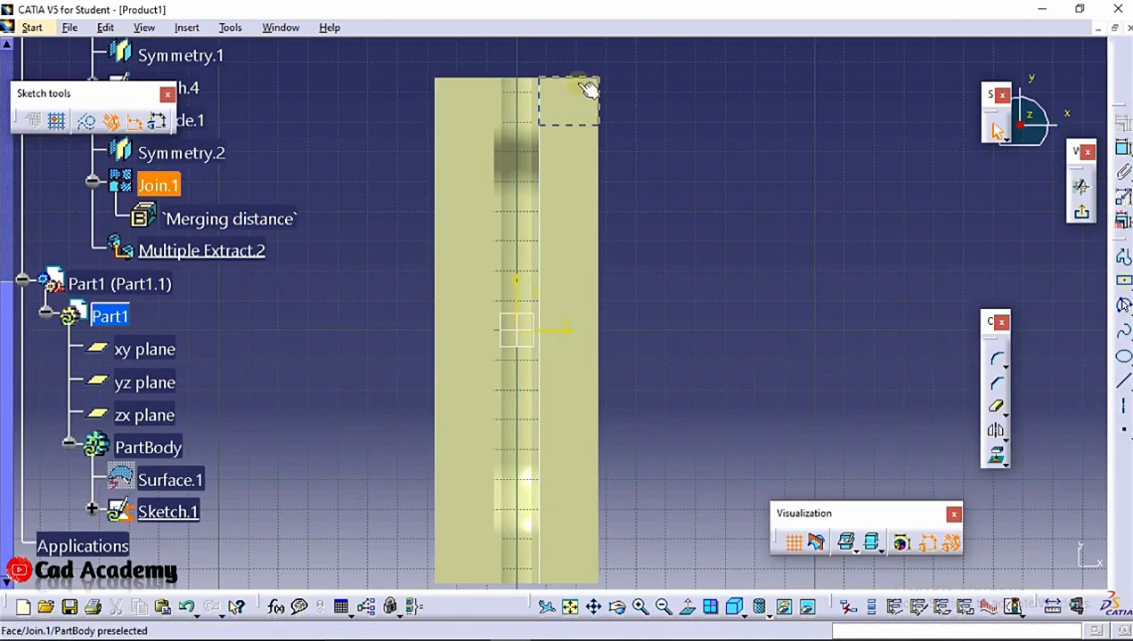
pyautogui.click(581, 75)
pyautogui.keyDown('ctrl'); pyautogui.click(599, 103); pyautogui.keyUp('ctrl')
pyautogui.middleClick(538, 79)
pyautogui.moveTo(539, 78); pyautogui.dragTo(574, 247, button='middle')
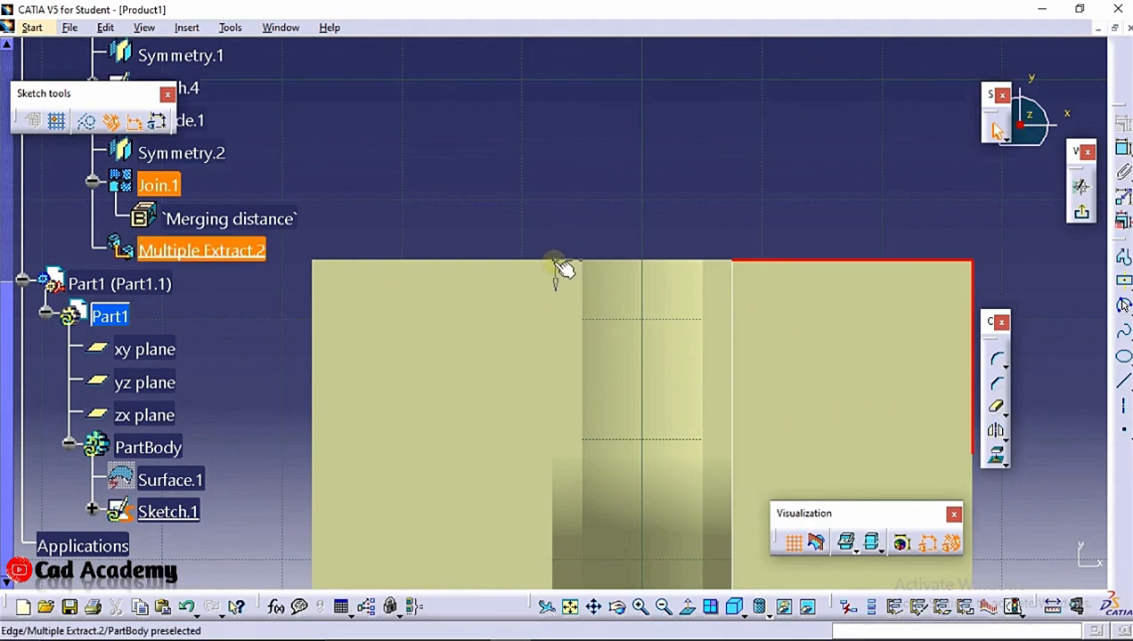
# Project the joined surface's outer boundary edges into the sketch and exit the sketcher
pyautogui.click(562, 229)
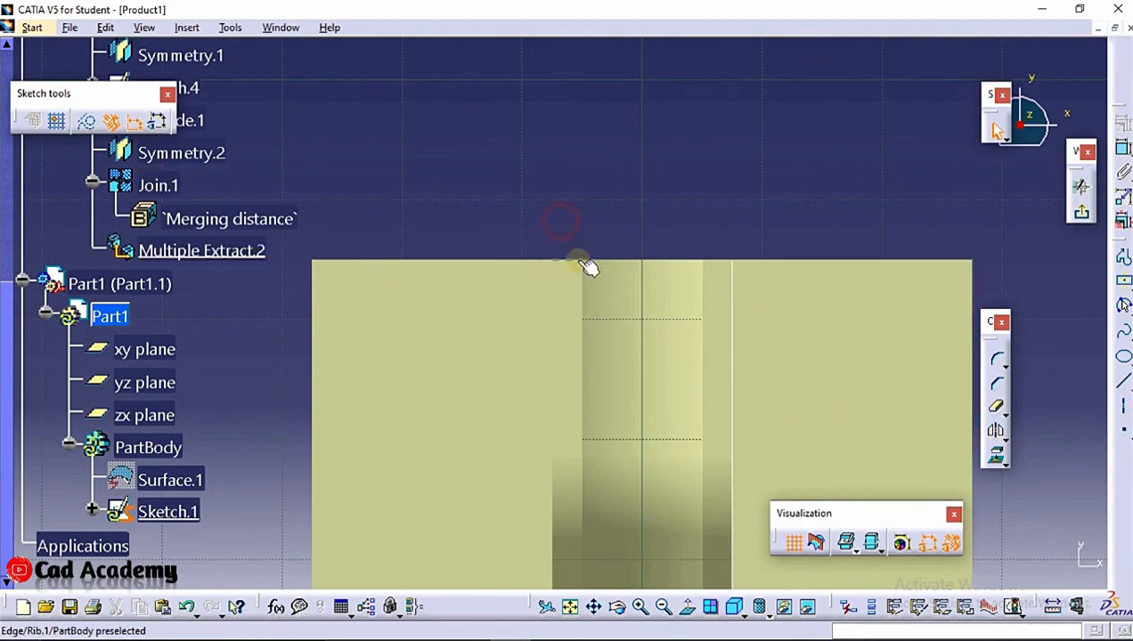
pyautogui.click(562, 258)
pyautogui.click(614, 264)
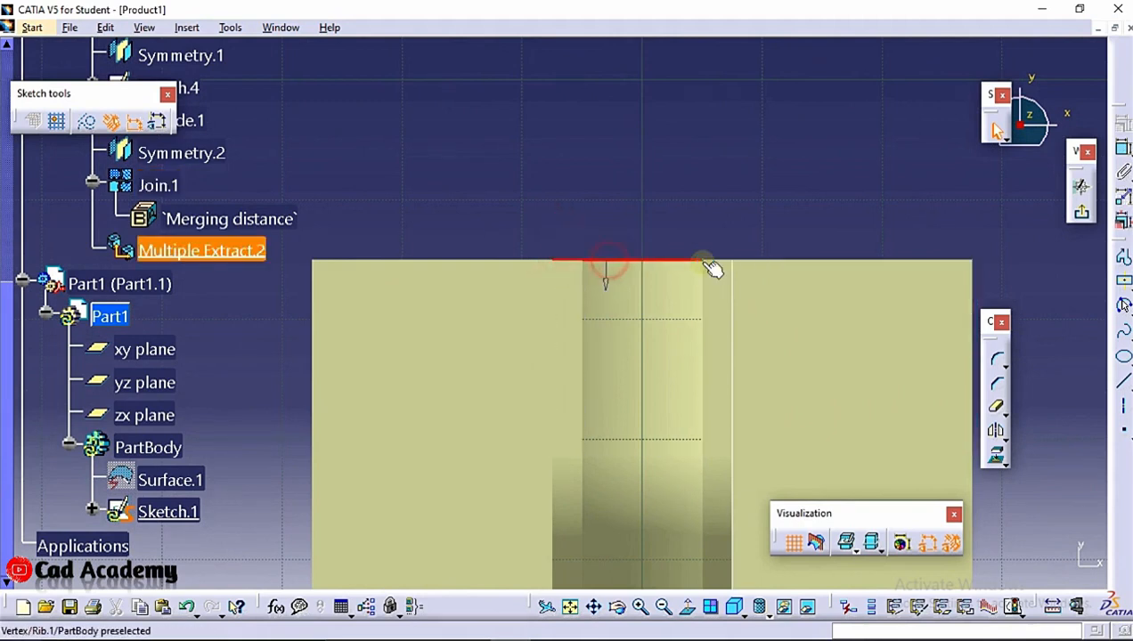
pyautogui.click(718, 261)
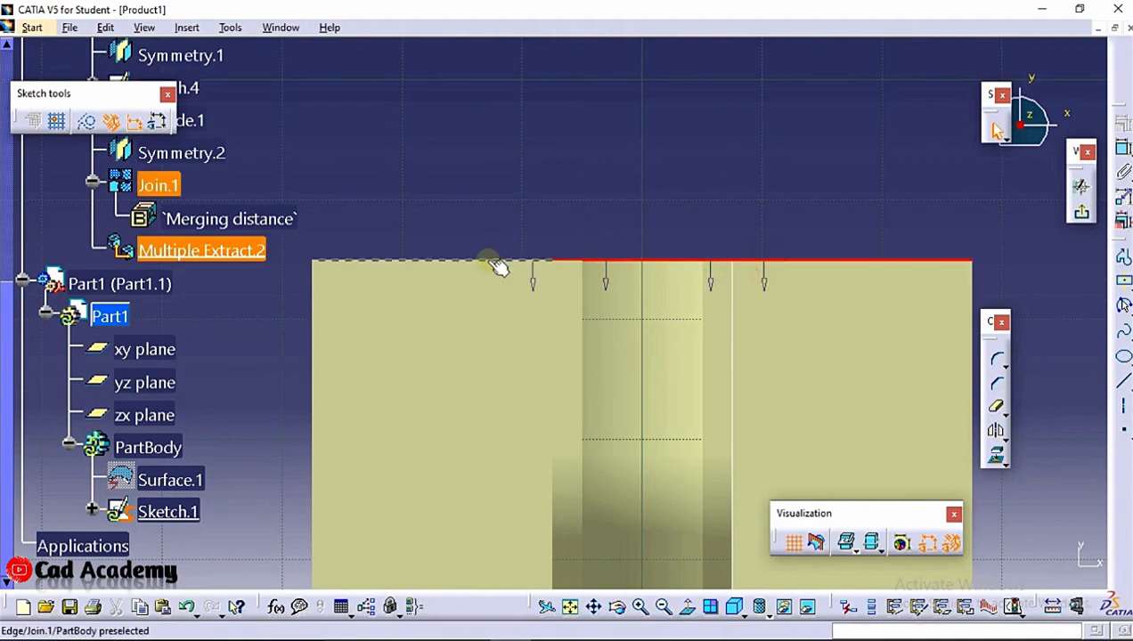
pyautogui.moveTo(436, 179)
pyautogui.mouseDown(button='middle')
pyautogui.moveTo(518, 341)
pyautogui.moveTo(488, 94)
pyautogui.moveTo(580, 239)
pyautogui.moveTo(570, 157)
pyautogui.moveTo(593, 271)
pyautogui.mouseUp(button='middle')
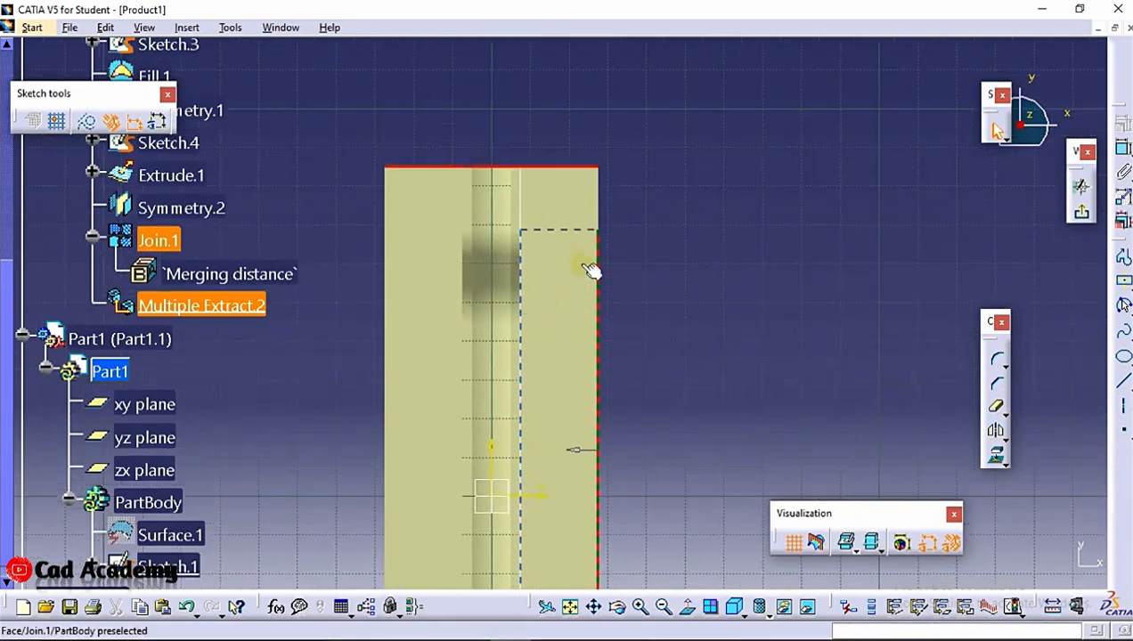
pyautogui.moveTo(598, 218); pyautogui.dragTo(618, 234, button='middle')
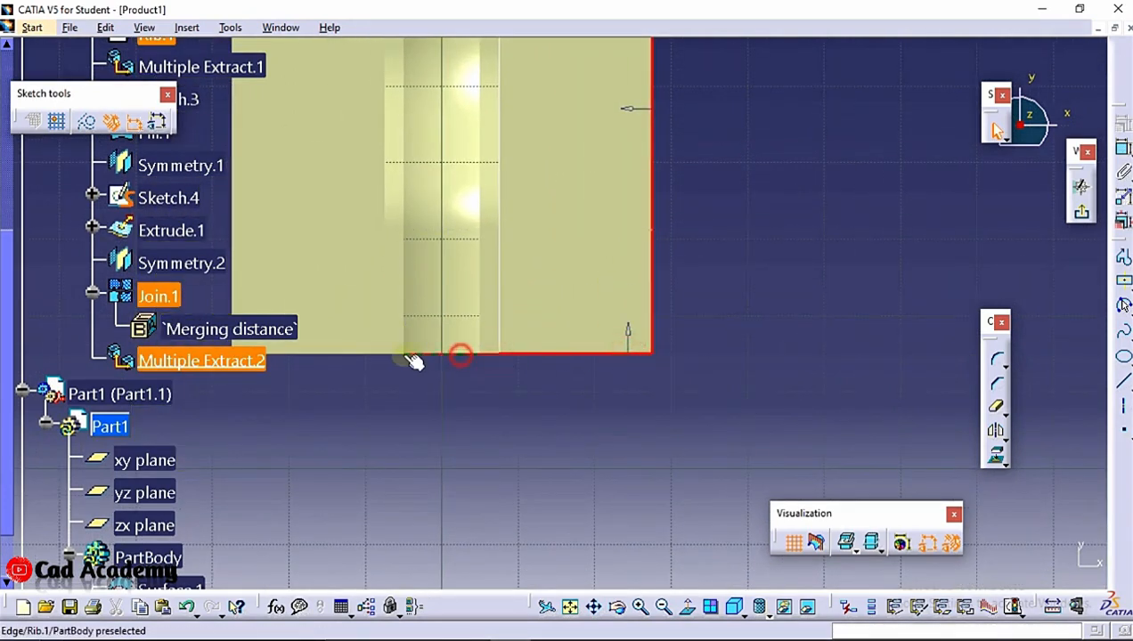
pyautogui.click(363, 355)
pyautogui.scroll(1, 407, 200)
pyautogui.moveTo(407, 199); pyautogui.dragTo(726, 311, button='middle')
pyautogui.click(554, 330)
pyautogui.scroll(1, 576, 165)
pyautogui.moveTo(575, 162); pyautogui.dragTo(504, 321, button='middle')
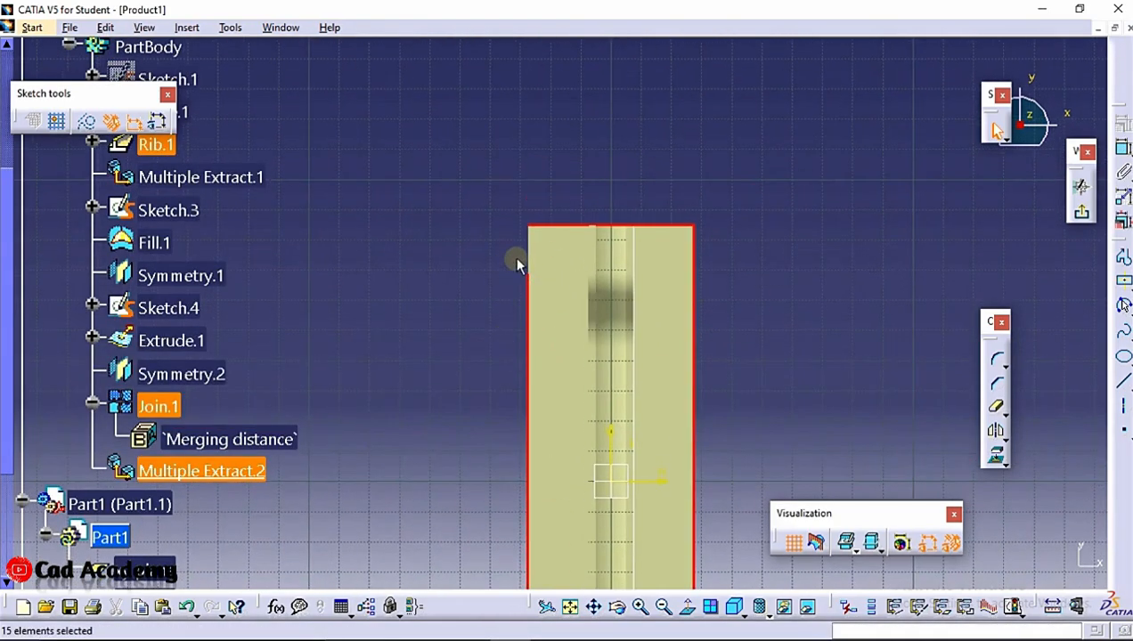
pyautogui.click(999, 458)
pyautogui.moveTo(708, 160); pyautogui.dragTo(718, 220, button='middle')
pyautogui.click(716, 322)
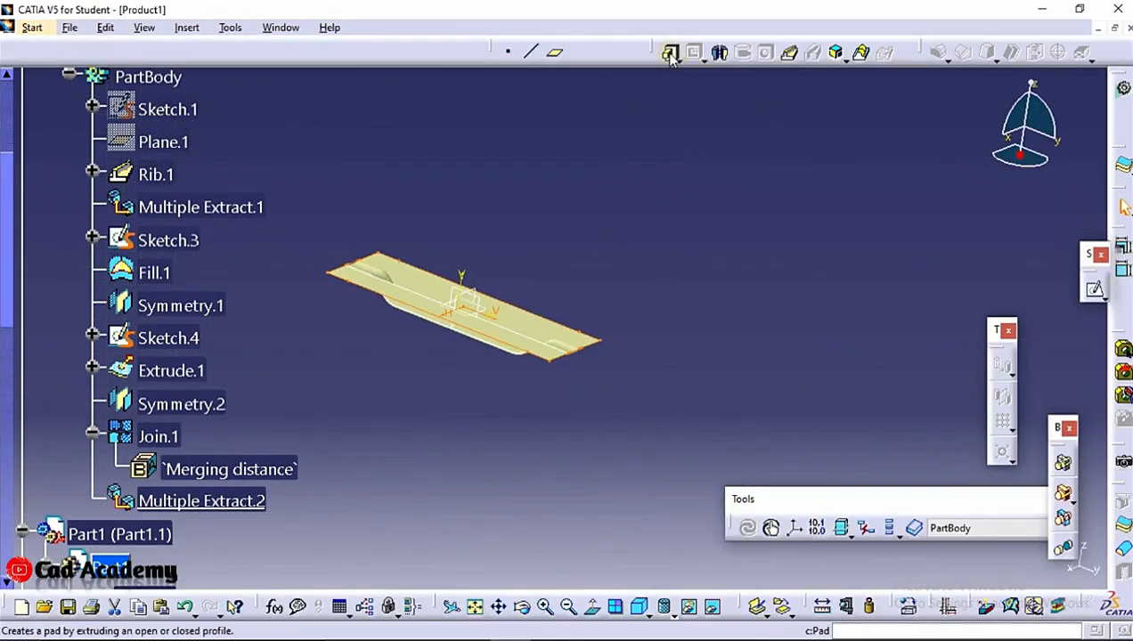
# Pad the projected sketch 20 mm into a solid block
pyautogui.click(671, 55)
pyautogui.scroll(2, 499, 267)
pyautogui.moveTo(533, 208); pyautogui.dragTo(481, 402, button='middle')
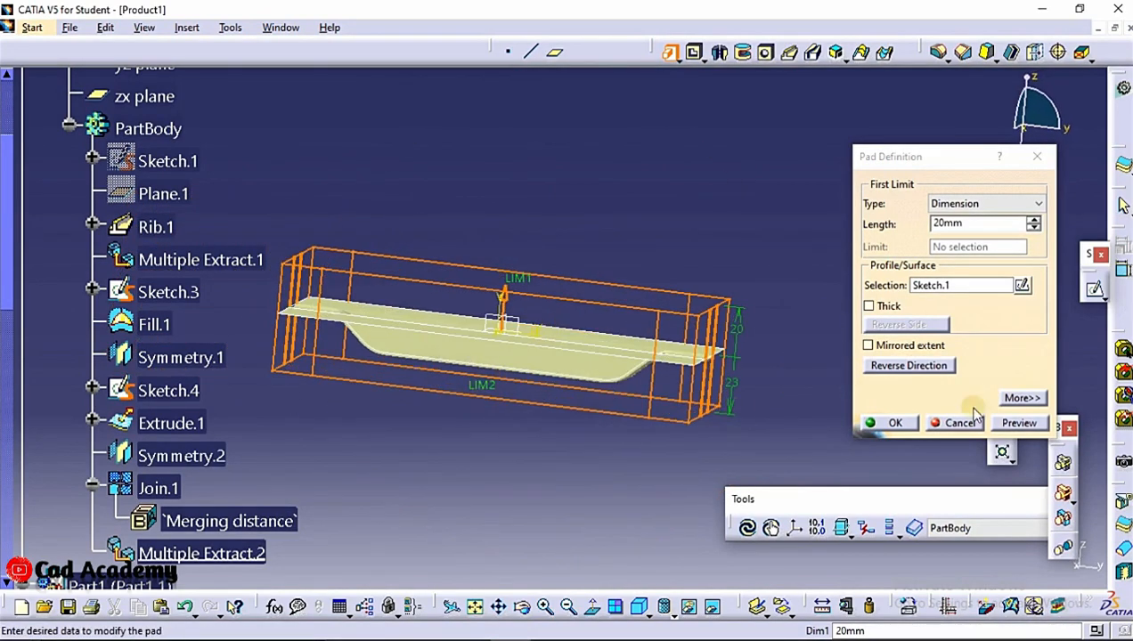
pyautogui.click(1019, 423)
pyautogui.click(895, 423)
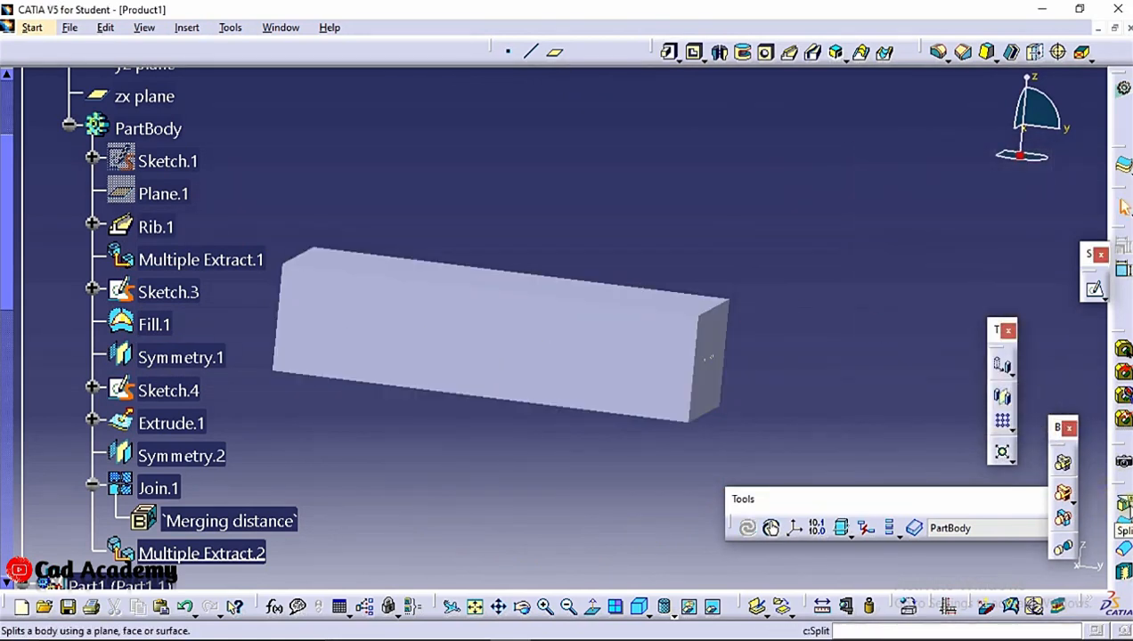
# Split the pad using the Join.1 surface as the splitting element
pyautogui.click(1123, 505)
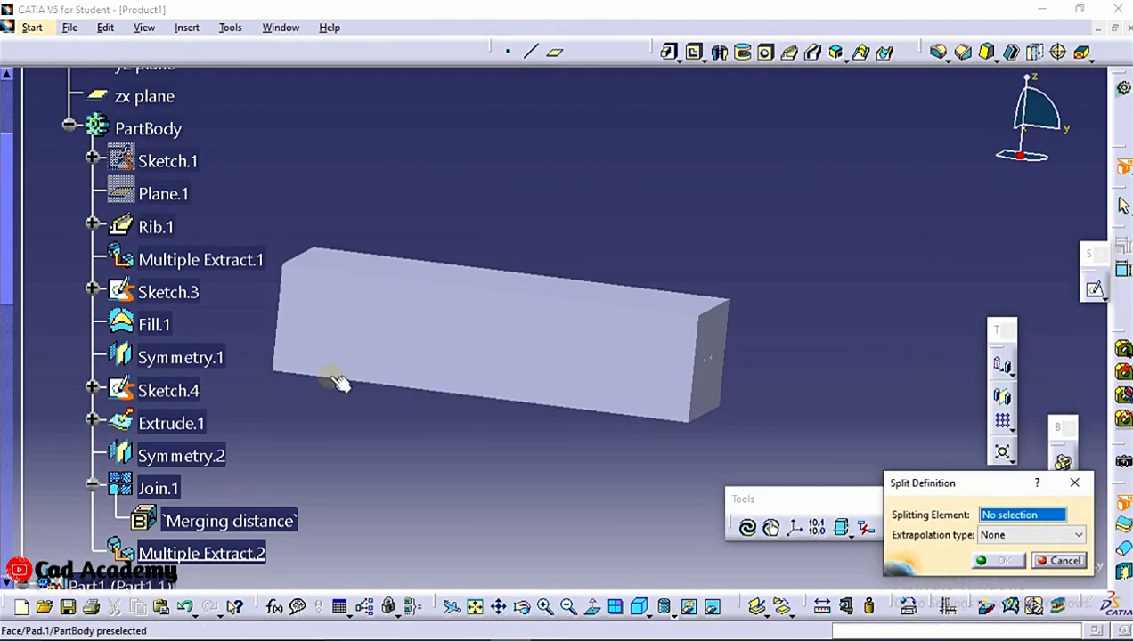
pyautogui.click(158, 490)
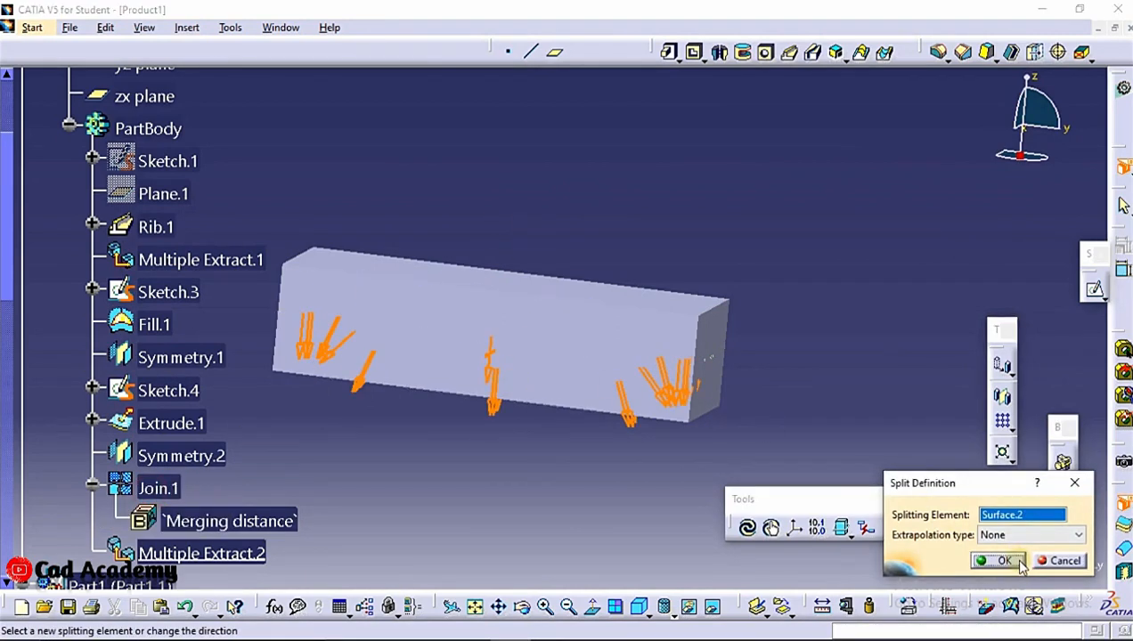
pyautogui.click(1005, 561)
# Hide the Join.1 surface to view the split block
pyautogui.moveTo(554, 250); pyautogui.dragTo(602, 215, button='middle')
pyautogui.rightClick(157, 488)
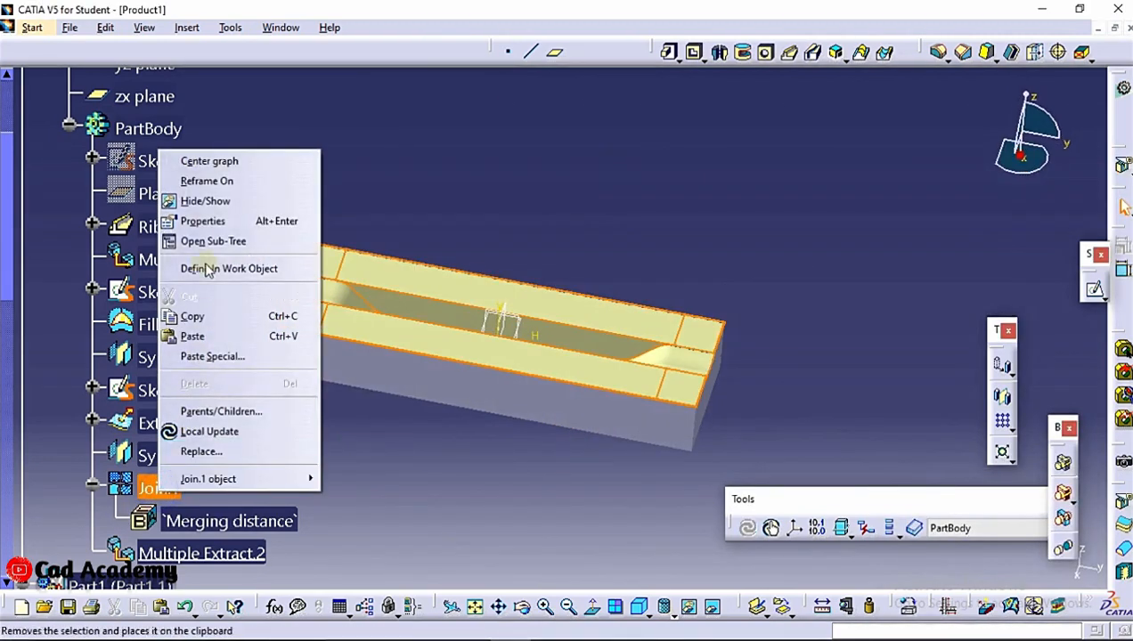
pyautogui.click(235, 201)
pyautogui.moveTo(614, 445); pyautogui.dragTo(610, 278, button='middle')
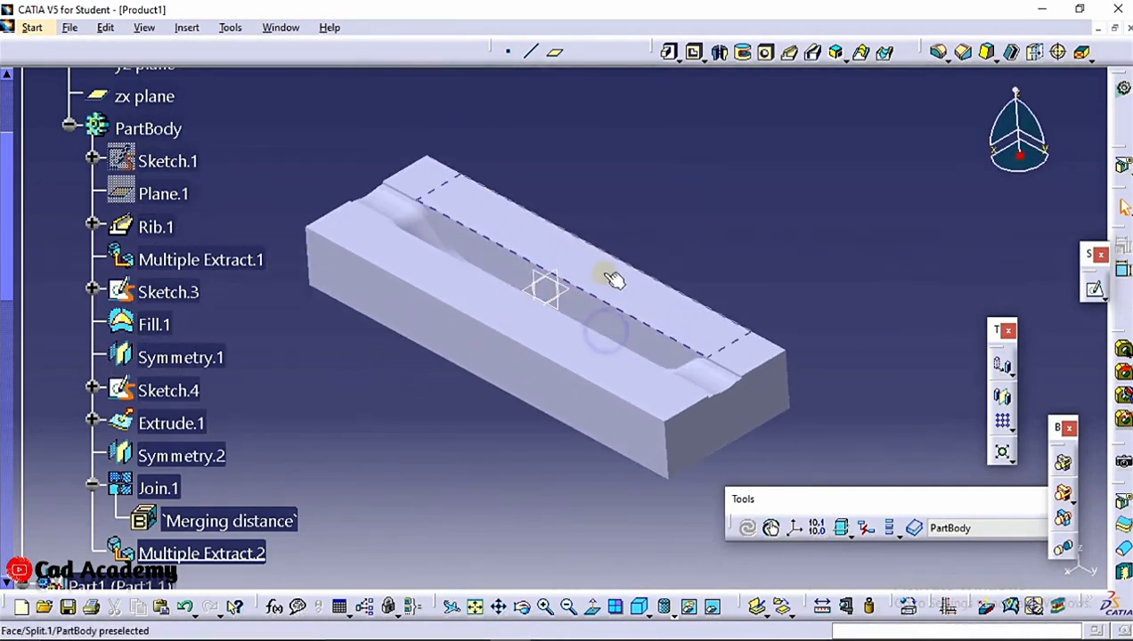
pyautogui.scroll(4, 276, 268)
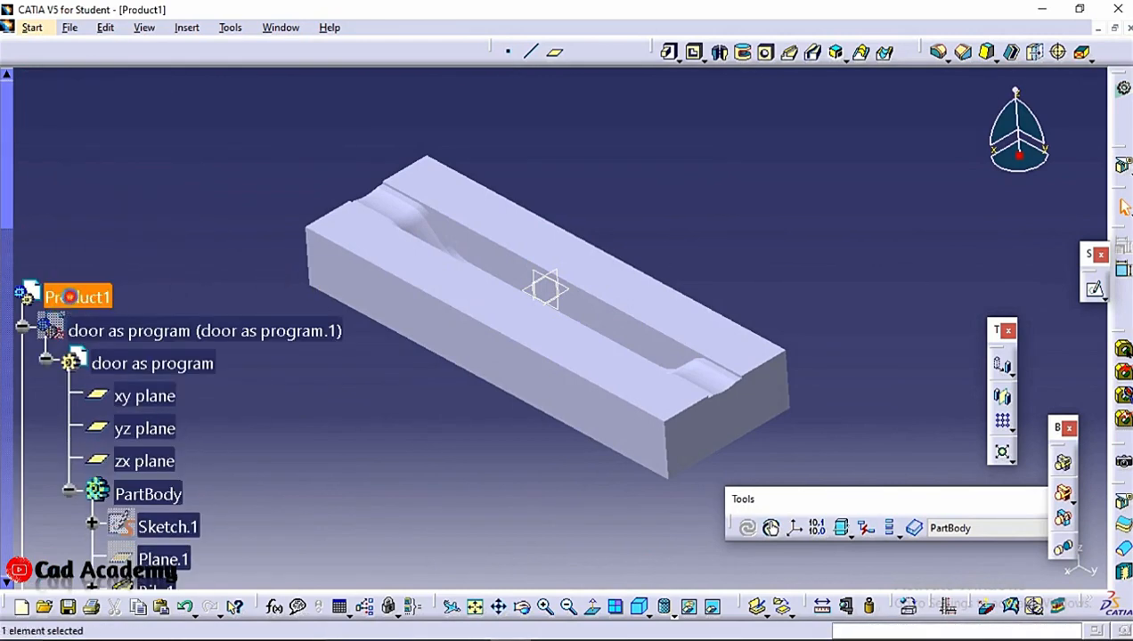
# Toggle the visibility of the door as program component
pyautogui.scroll(-2, 228, 220)
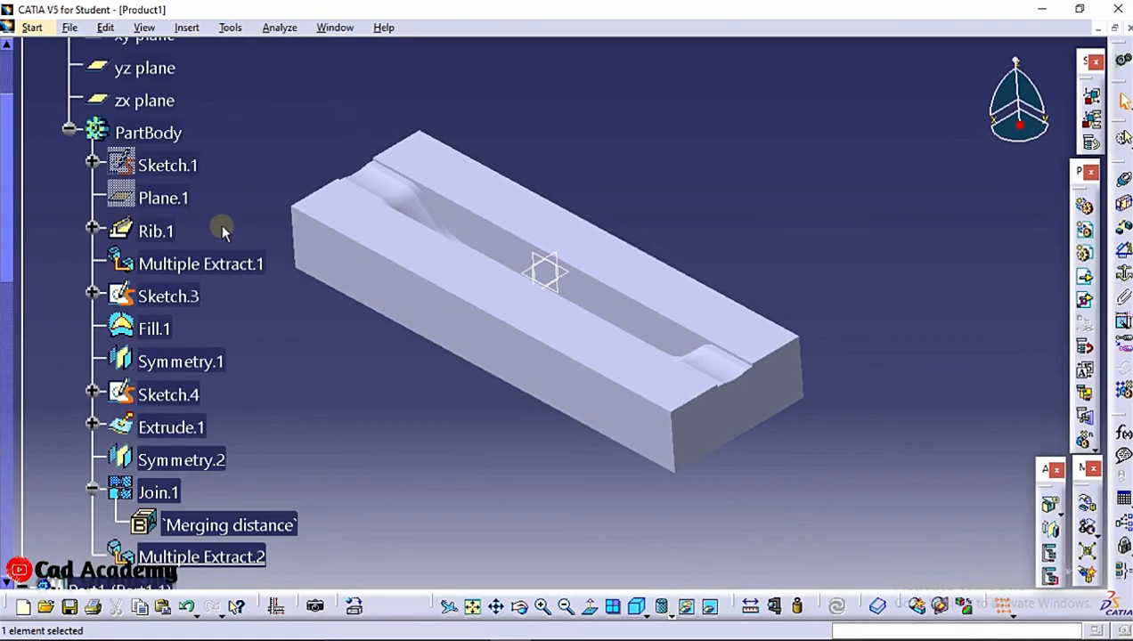
pyautogui.scroll(1, 220, 228)
pyautogui.rightClick(189, 135)
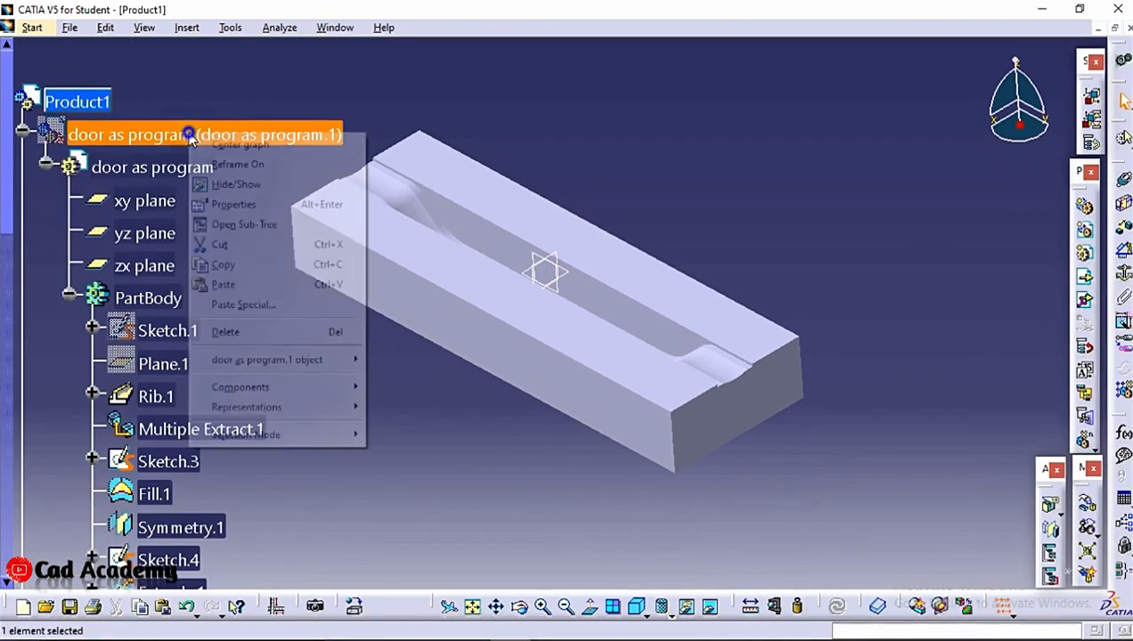
pyautogui.click(281, 187)
# Insert a second new part into Product1 with a defined origin and expand it in the tree
pyautogui.click(1102, 254)
pyautogui.click(77, 102)
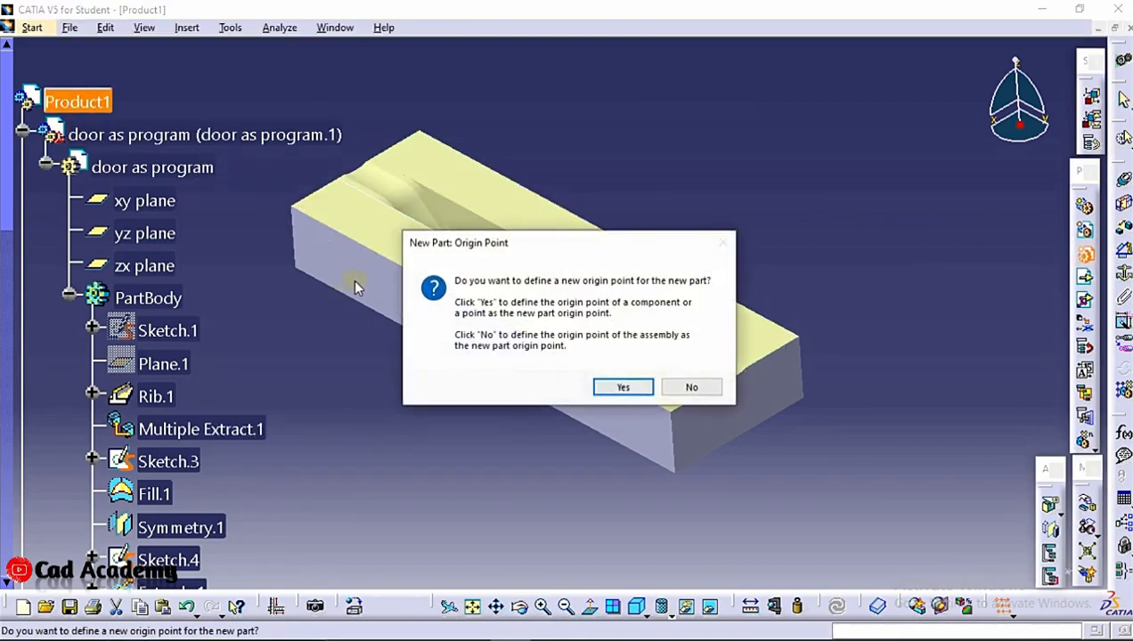
pyautogui.click(616, 386)
pyautogui.scroll(-10, 8, 213)
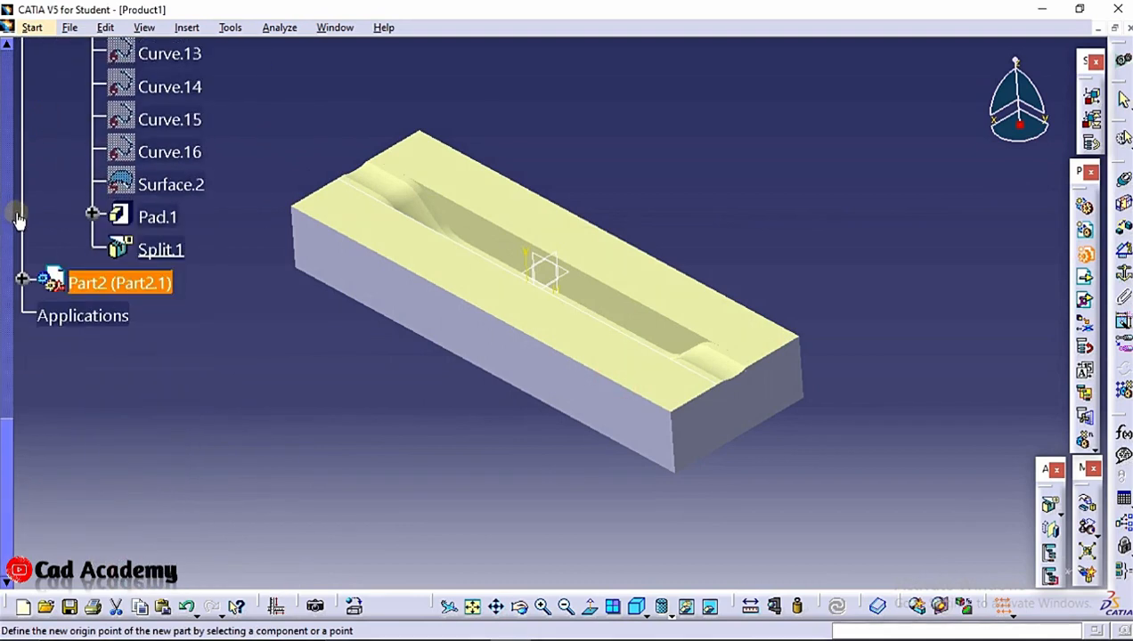
pyautogui.click(21, 278)
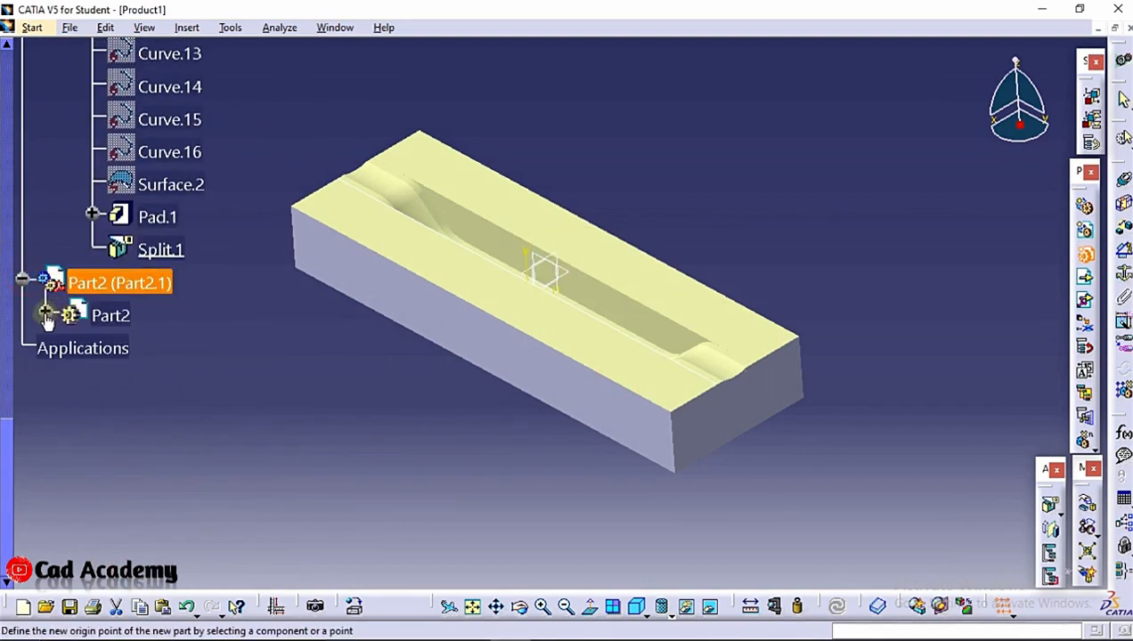
pyautogui.click(45, 311)
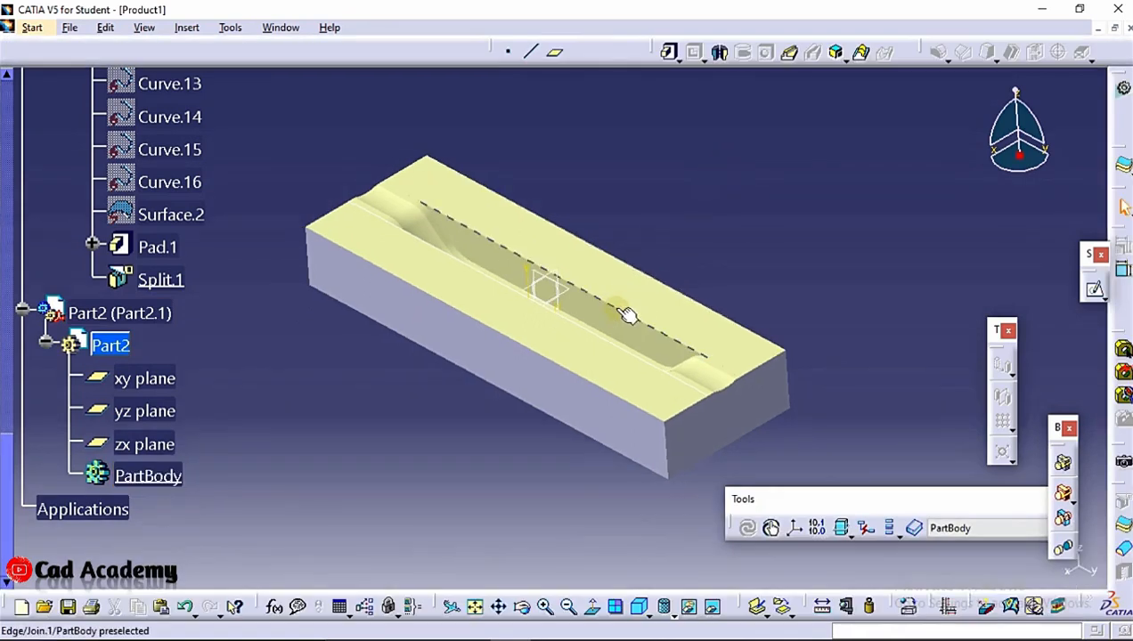
# Sketch a rectangular profile in Part2 over the door block's channel and exit the sketcher
pyautogui.click(636, 305)
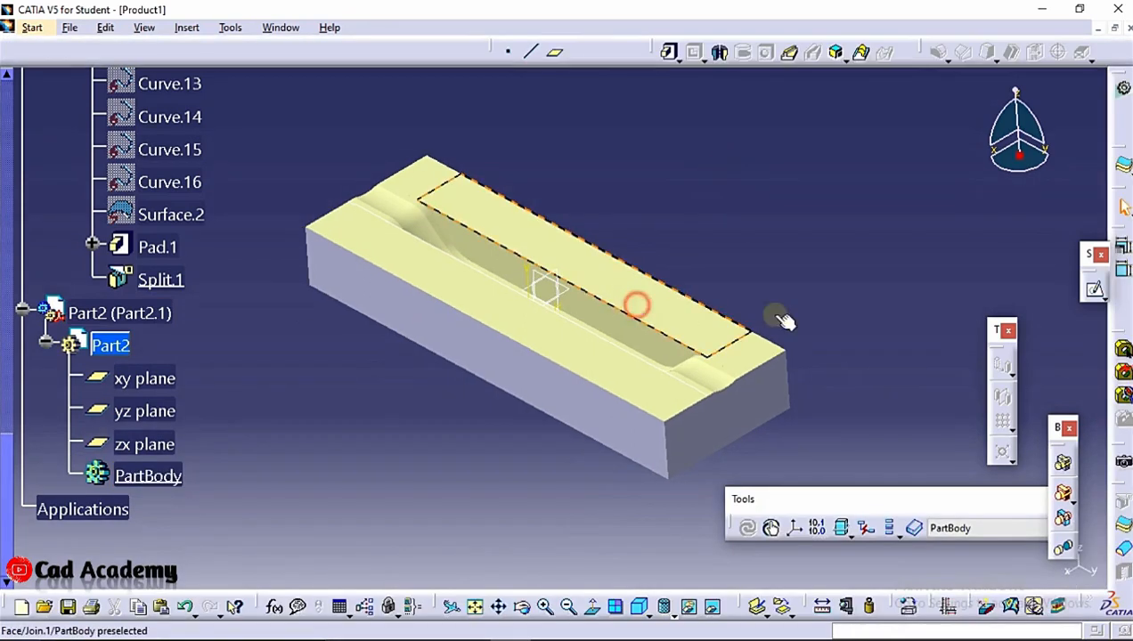
pyautogui.click(1089, 289)
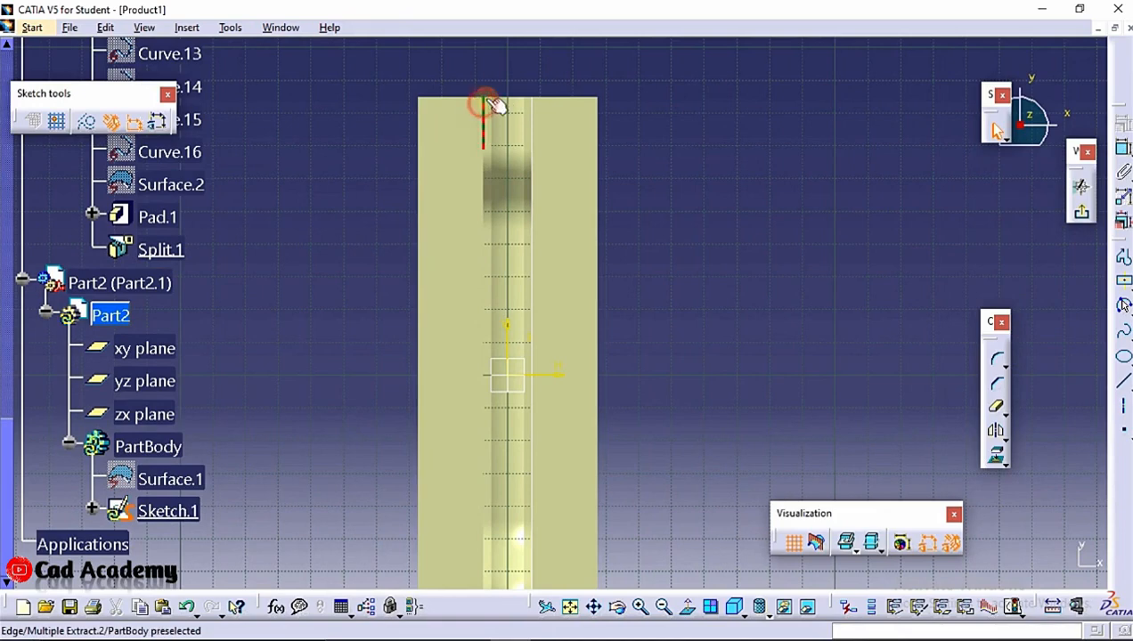
pyautogui.scroll(1, 494, 94)
pyautogui.moveTo(491, 94); pyautogui.dragTo(506, 259, button='middle')
pyautogui.click(506, 259)
pyautogui.moveTo(506, 259); pyautogui.dragTo(522, 55, button='middle')
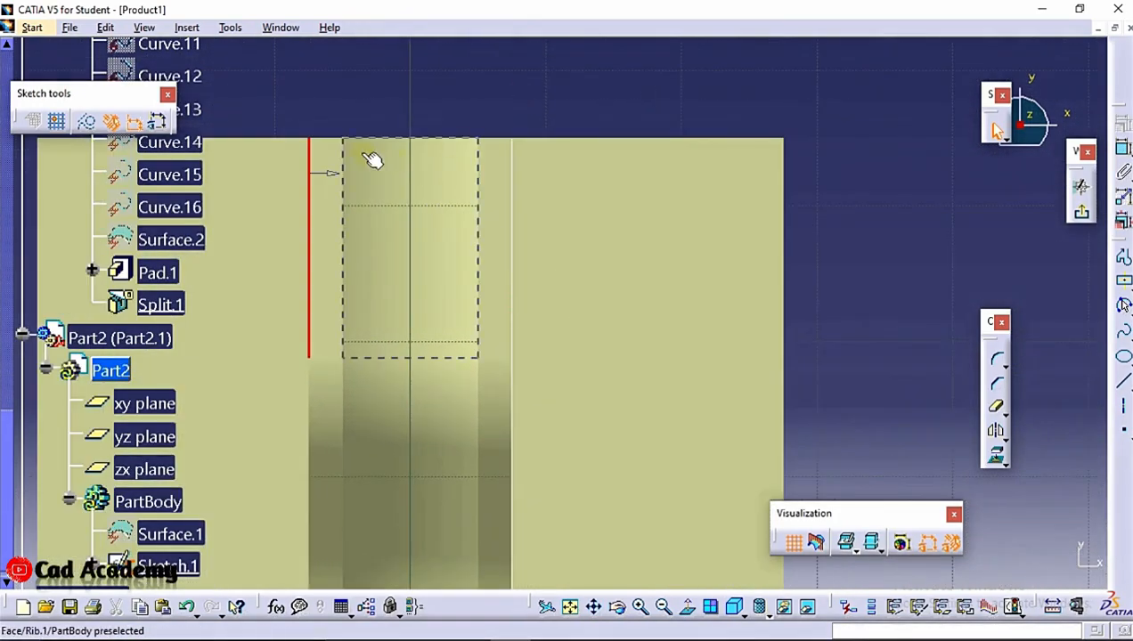
pyautogui.click(388, 139)
pyautogui.keyDown('ctrl'); pyautogui.click(512, 177); pyautogui.keyUp('ctrl')
pyautogui.moveTo(512, 177)
pyautogui.keyDown('ctrl'); pyautogui.mouseDown(button='middle')
pyautogui.moveTo(494, 383)
pyautogui.moveTo(494, 202)
pyautogui.moveTo(497, 398)
pyautogui.mouseUp(button='middle'); pyautogui.keyUp('ctrl')
pyautogui.scroll(1, 487, 307)
pyautogui.moveTo(483, 298); pyautogui.dragTo(493, 1, button='middle')
pyautogui.moveTo(555, 435)
pyautogui.mouseDown(button='middle')
pyautogui.moveTo(541, 638)
pyautogui.moveTo(555, 107)
pyautogui.moveTo(567, 155)
pyautogui.mouseUp(button='middle')
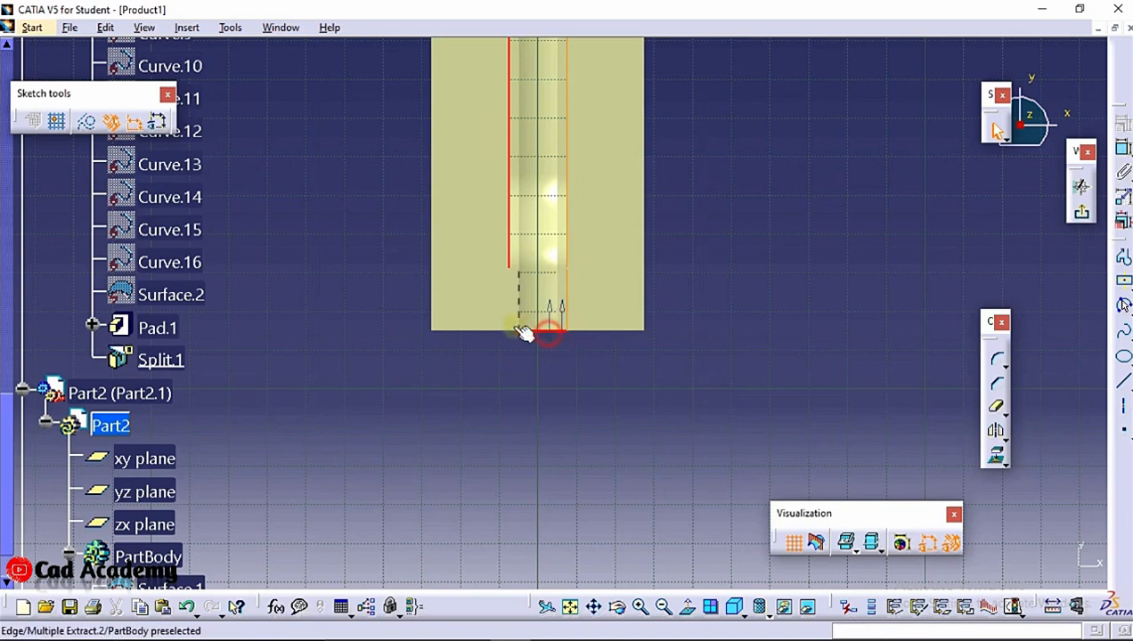
pyautogui.keyDown('ctrl'); pyautogui.moveTo(504, 338); pyautogui.dragTo(464, 308, button='middle'); pyautogui.keyUp('ctrl')
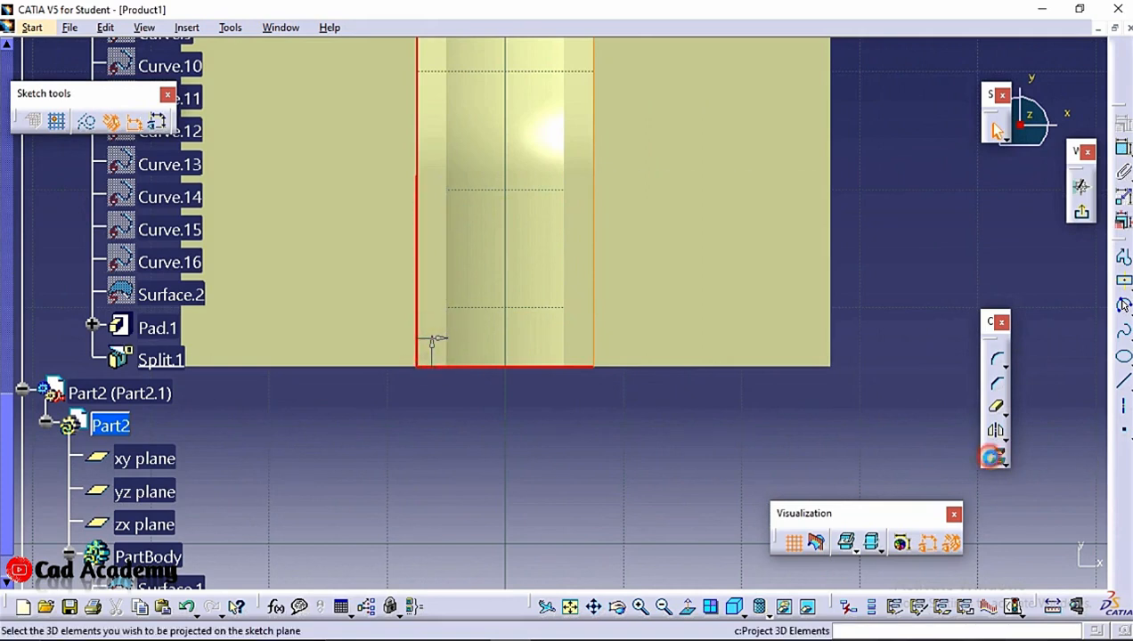
pyautogui.click(432, 341)
pyautogui.click(1001, 558)
pyautogui.moveTo(603, 136)
pyautogui.keyDown('ctrl'); pyautogui.mouseDown(button='middle')
pyautogui.moveTo(596, 116)
pyautogui.moveTo(661, 374)
pyautogui.mouseUp(button='middle'); pyautogui.keyUp('ctrl')
pyautogui.click(1082, 214)
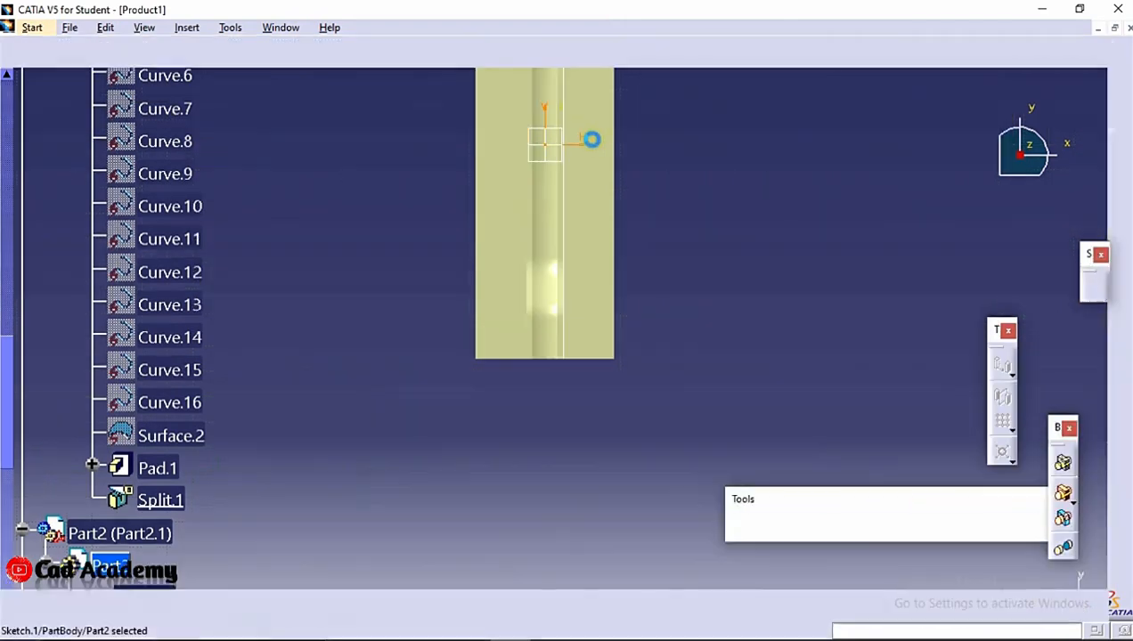
# Pad Sketch.1 by 20 mm, previewing before confirming
pyautogui.moveTo(622, 353); pyautogui.dragTo(524, 202, button='middle')
pyautogui.keyDown('ctrl'); pyautogui.moveTo(524, 202); pyautogui.dragTo(552, 153, button='middle'); pyautogui.keyUp('ctrl')
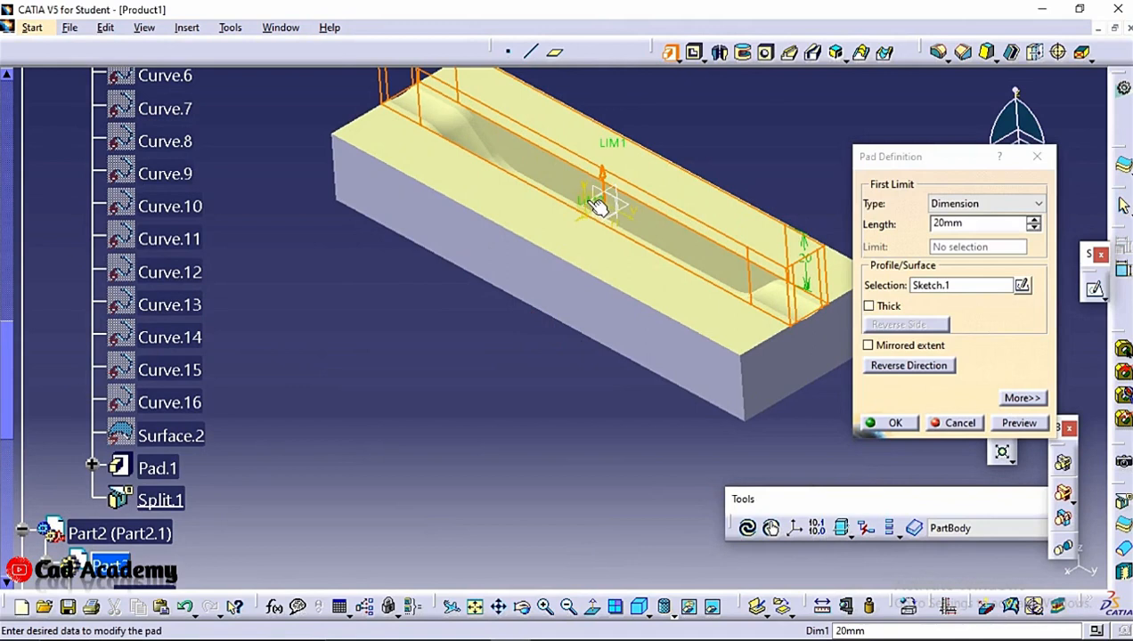
pyautogui.moveTo(554, 247); pyautogui.dragTo(660, 278, button='middle')
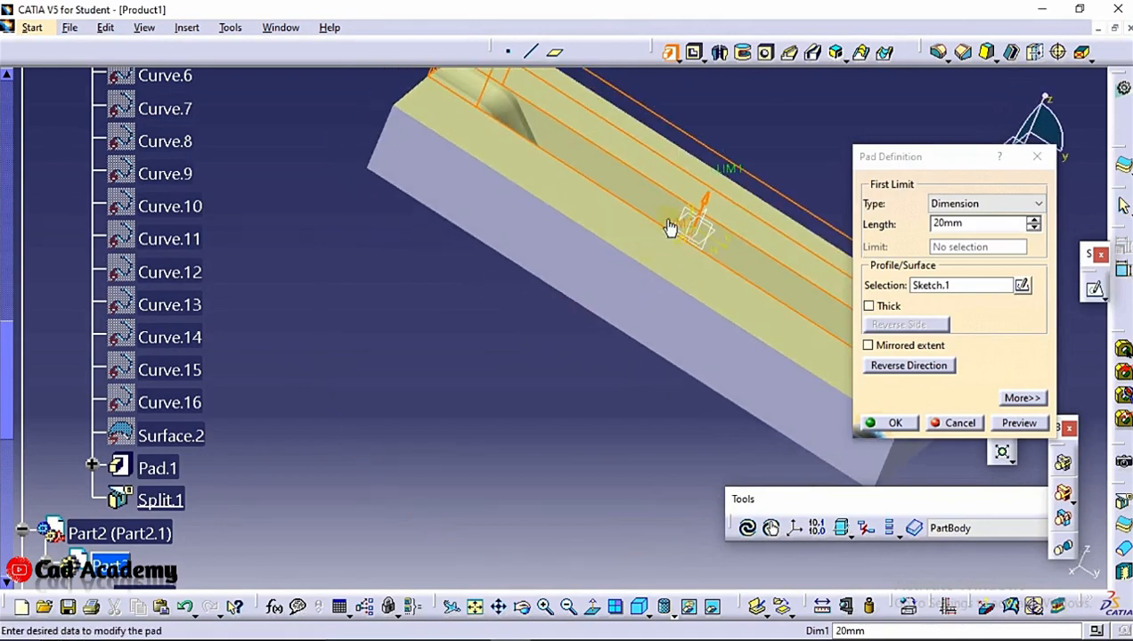
pyautogui.moveTo(671, 228); pyautogui.dragTo(544, 265, button='middle')
pyautogui.moveTo(725, 295); pyautogui.dragTo(546, 361)
pyautogui.moveTo(690, 339); pyautogui.dragTo(548, 222, button='middle')
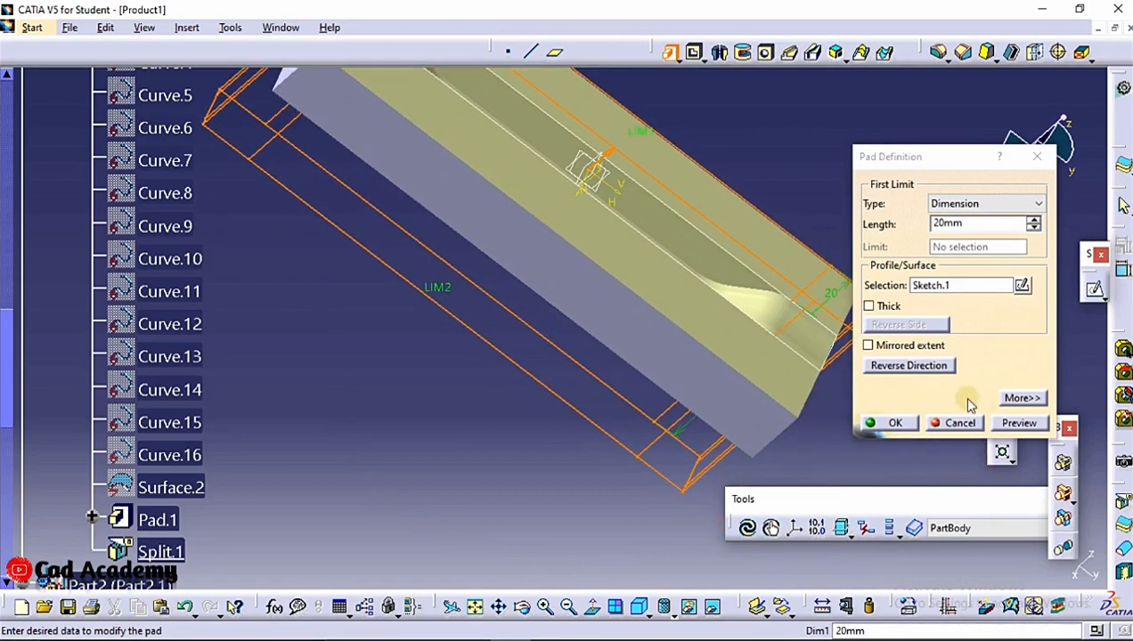
pyautogui.click(1008, 427)
pyautogui.click(896, 424)
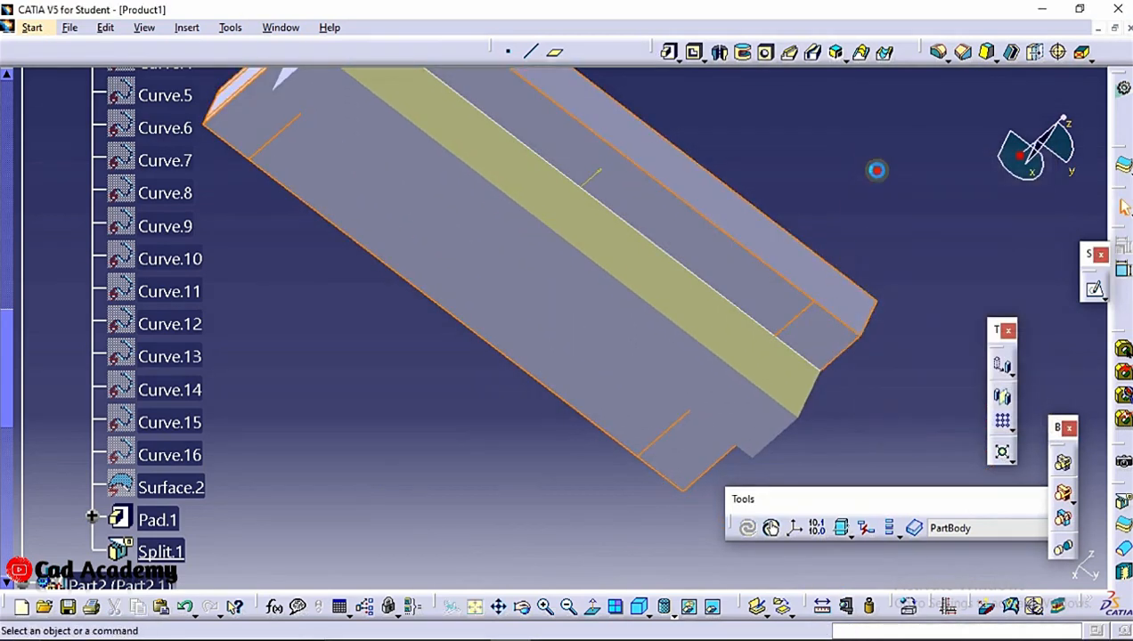
# Split the new pad with the door's Join.1 surface, reversing the side to keep
pyautogui.click(1125, 207)
pyautogui.scroll(-3, 158, 463)
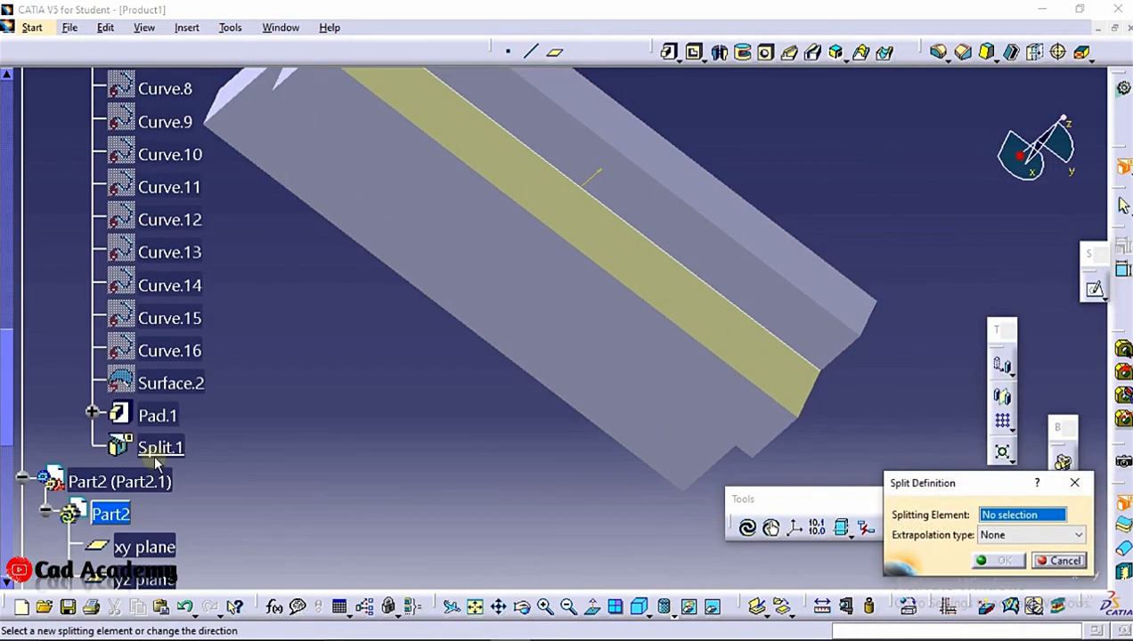
pyautogui.scroll(20, 169, 419)
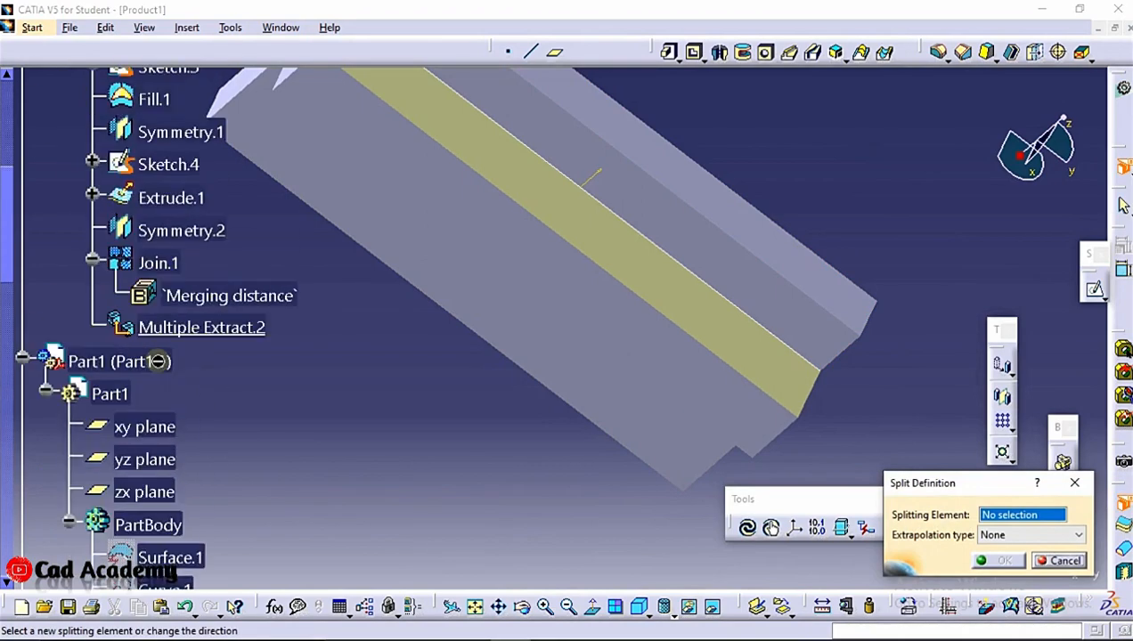
pyautogui.scroll(-5, 187, 430)
pyautogui.click(201, 483)
pyautogui.moveTo(629, 349); pyautogui.dragTo(579, 336, button='middle')
pyautogui.keyDown('ctrl'); pyautogui.moveTo(798, 479); pyautogui.dragTo(812, 253, button='middle'); pyautogui.keyUp('ctrl')
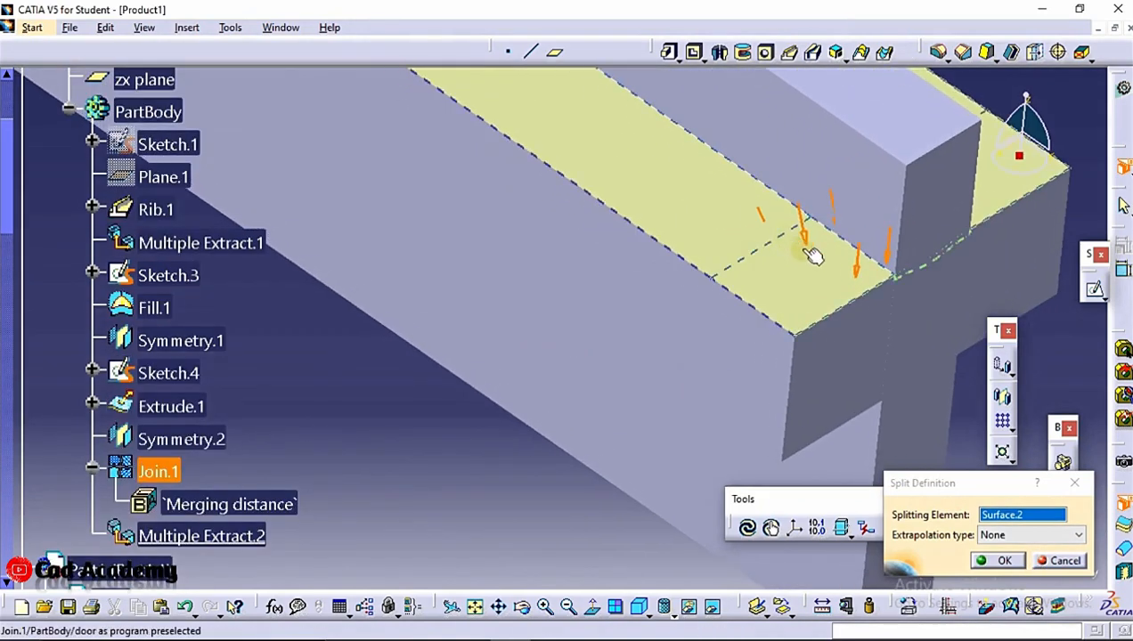
pyautogui.click(859, 273)
pyautogui.click(986, 561)
pyautogui.moveTo(986, 561); pyautogui.dragTo(804, 296, button='middle')
# Activate the Product1 assembly level in the specification tree
pyautogui.press('F3')
pyautogui.press('F3')
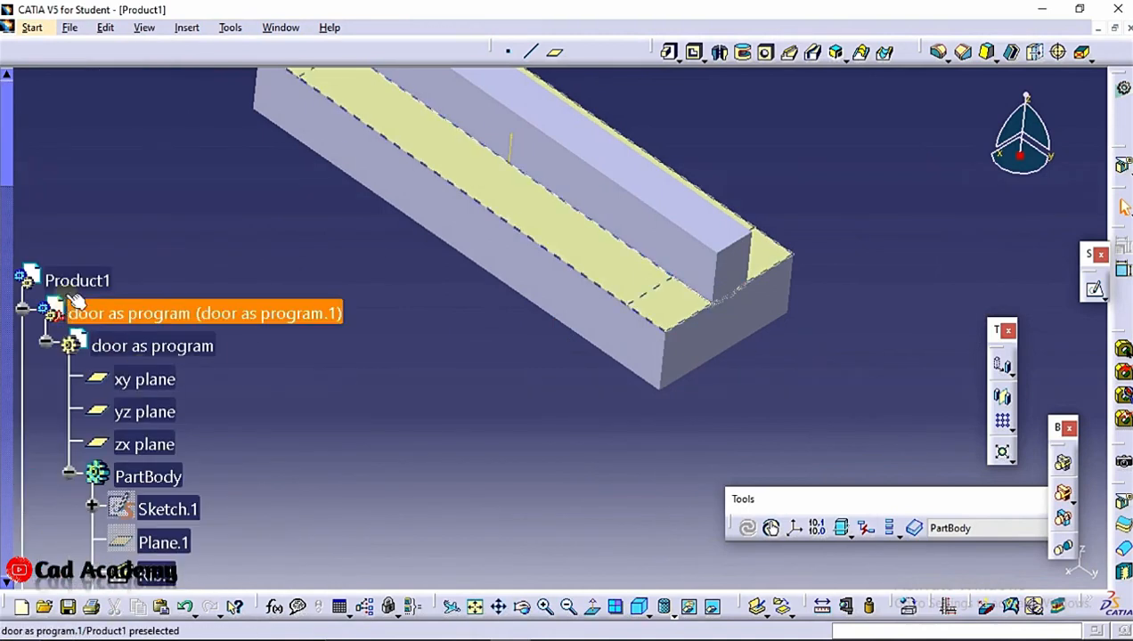
pyautogui.doubleClick(73, 270)
pyautogui.click(1084, 502)
pyautogui.click(1035, 467)
pyautogui.moveTo(645, 235); pyautogui.dragTo(645, 359)
pyautogui.moveTo(645, 359); pyautogui.dragTo(430, 304, button='middle')
# Inspect the assembly with a section plane cut through the blocks, then cancel the sectioning
pyautogui.rightClick(108, 337)
pyautogui.click(169, 389)
pyautogui.moveTo(169, 389); pyautogui.dragTo(479, 252, button='middle')
pyautogui.click(1075, 559)
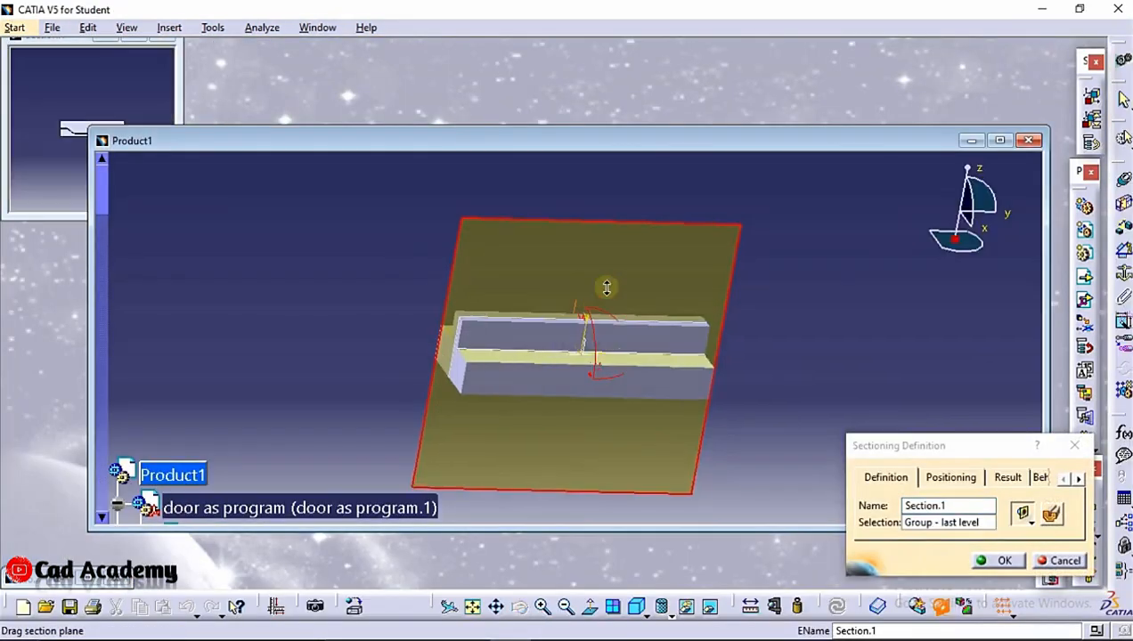
pyautogui.click(1052, 516)
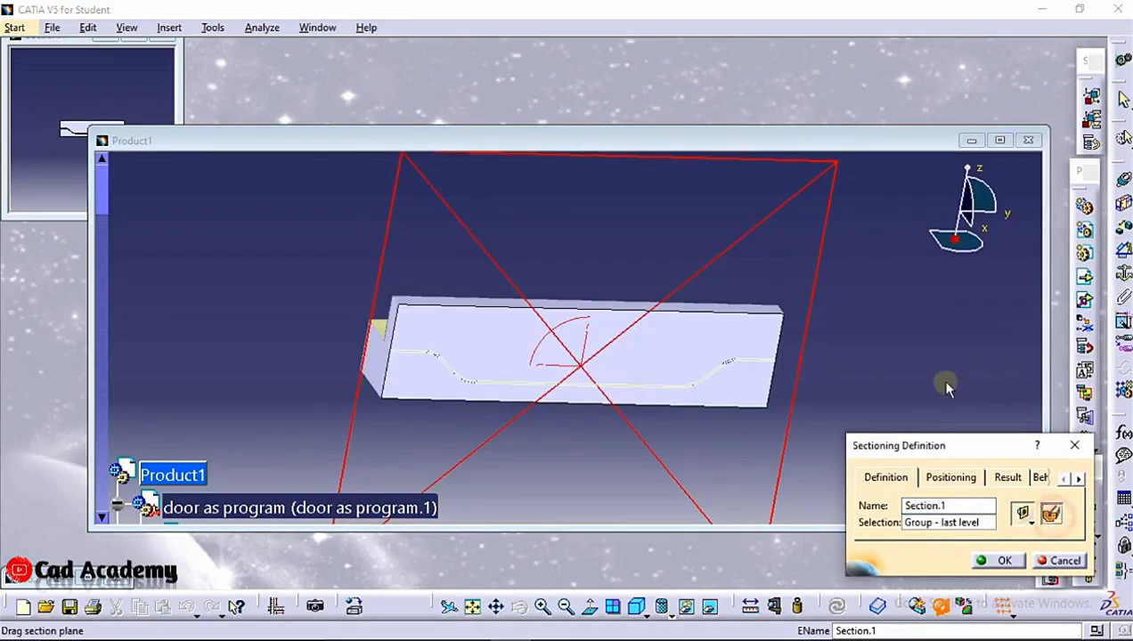
pyautogui.click(1000, 141)
pyautogui.moveTo(781, 326); pyautogui.dragTo(670, 356, button='middle')
pyautogui.moveTo(93, 405); pyautogui.dragTo(285, 265, button='middle')
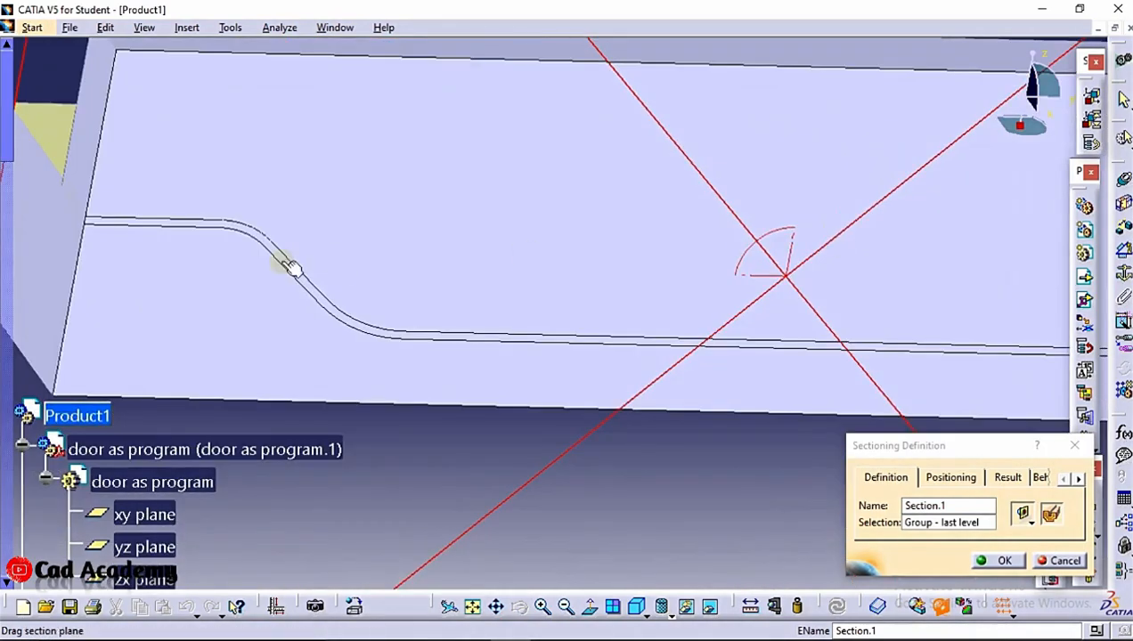
pyautogui.moveTo(144, 229); pyautogui.dragTo(172, 227, button='middle')
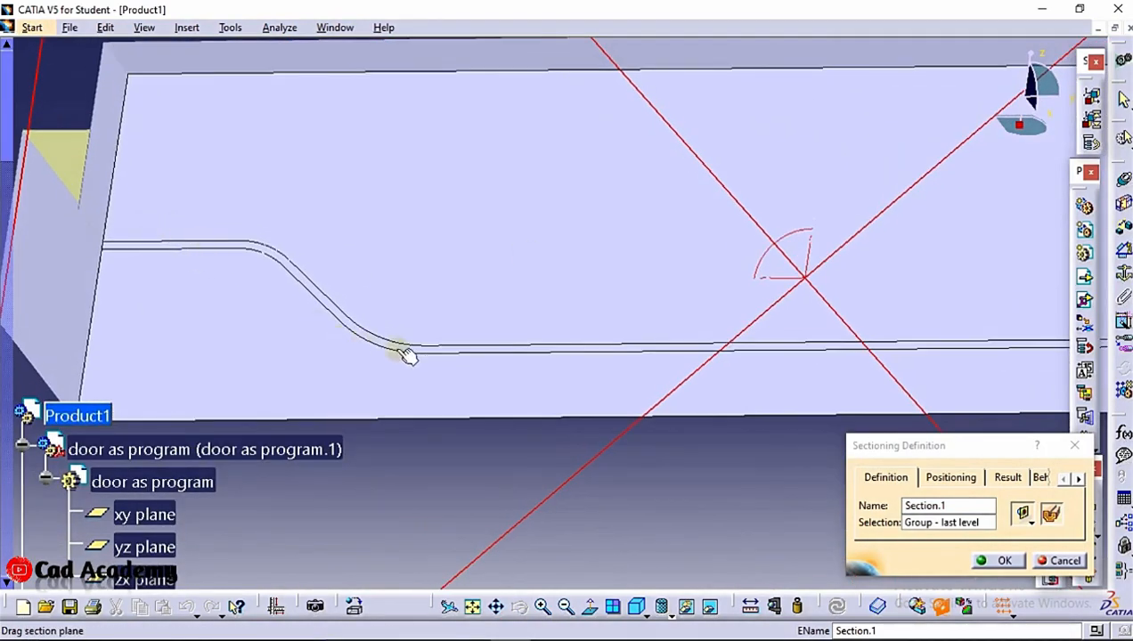
pyautogui.moveTo(764, 260); pyautogui.dragTo(741, 339, button='middle')
pyautogui.click(1062, 561)
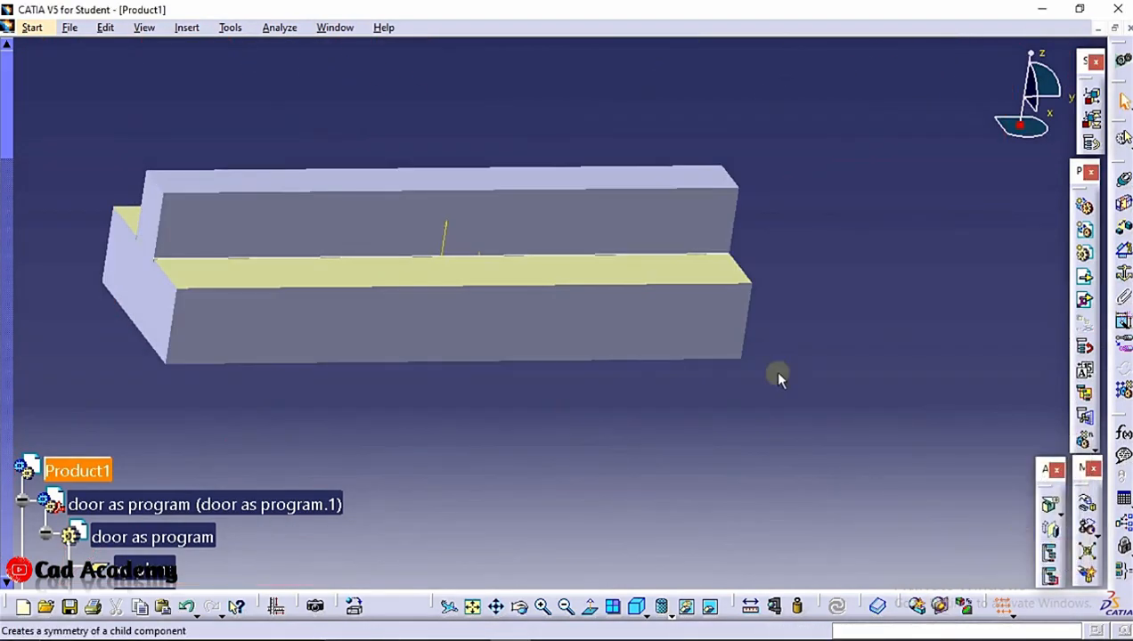
# Hide the door as program component in the assembly
pyautogui.moveTo(652, 299); pyautogui.dragTo(449, 308, button='middle')
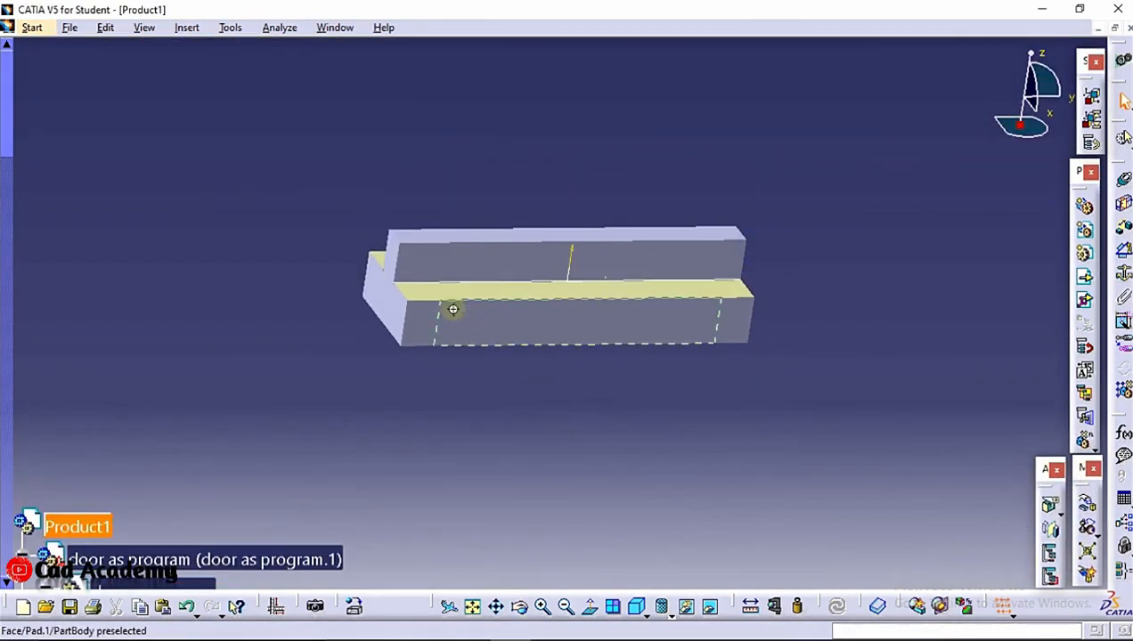
pyautogui.rightClick(240, 561)
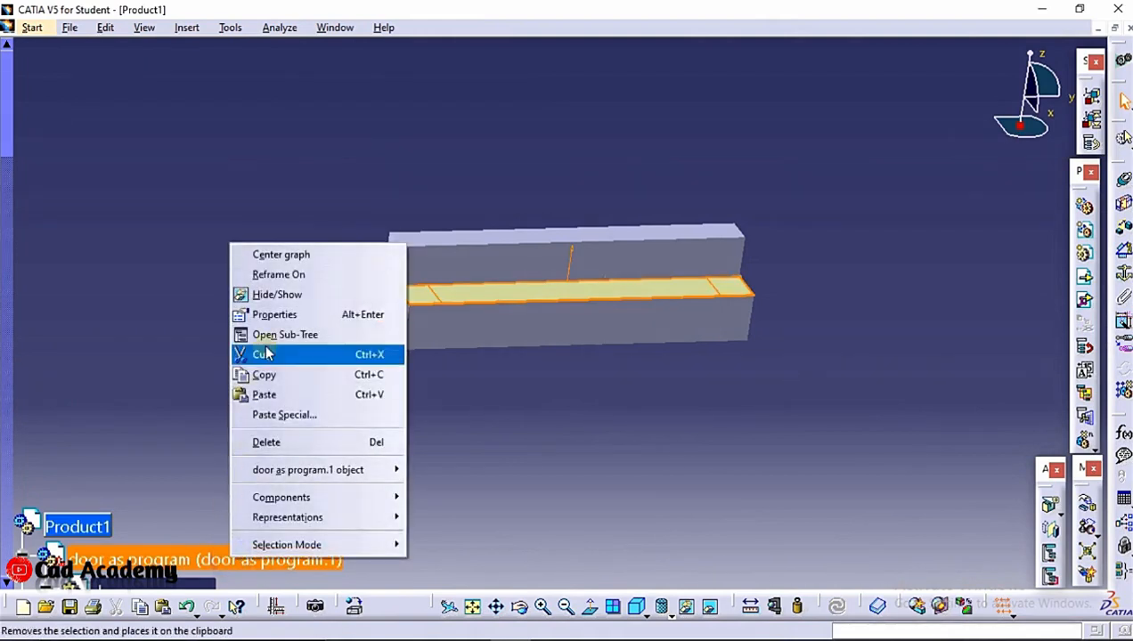
pyautogui.click(269, 291)
pyautogui.scroll(-3, 196, 238)
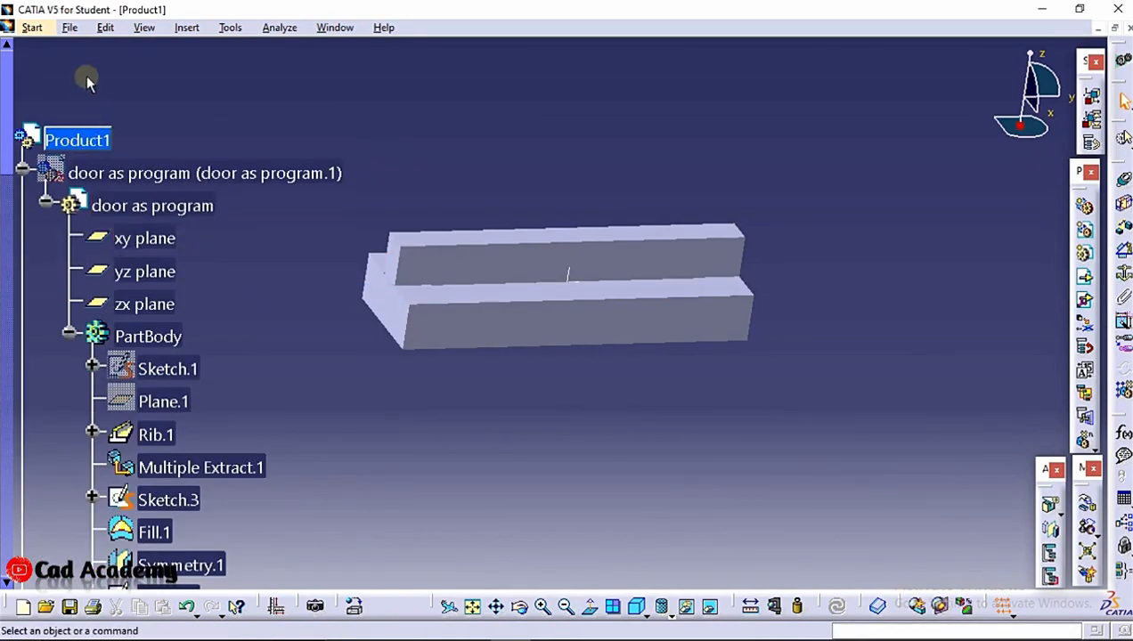
# Save the assembly as Product1 in the xyc folder, accepting saving of its linked documents
pyautogui.click(74, 27)
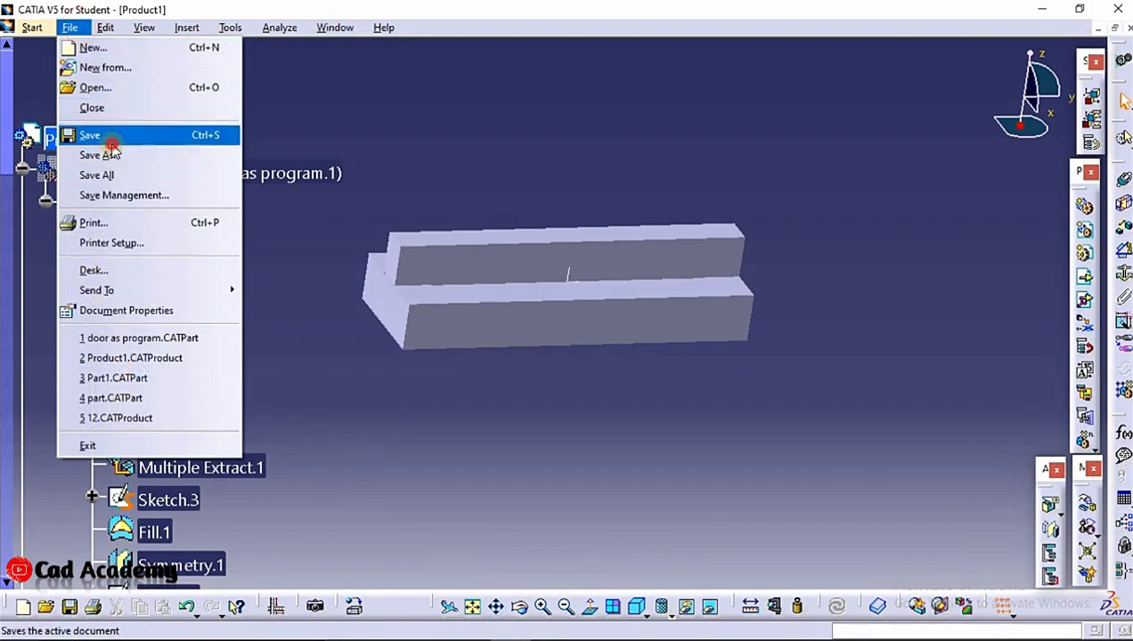
pyautogui.click(109, 140)
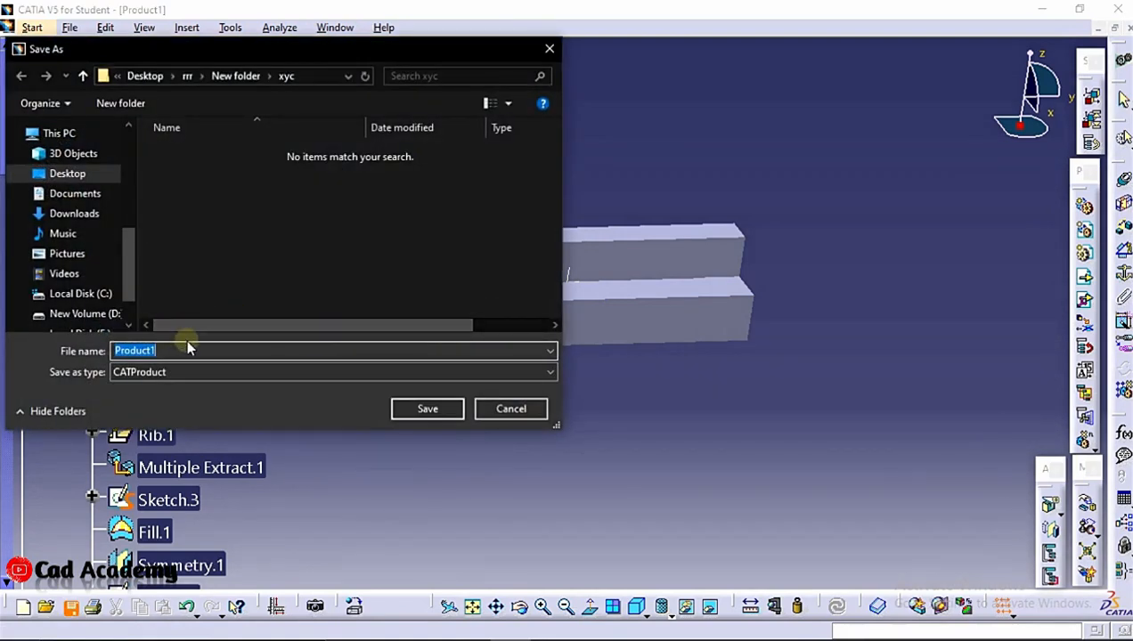
pyautogui.press('Return')
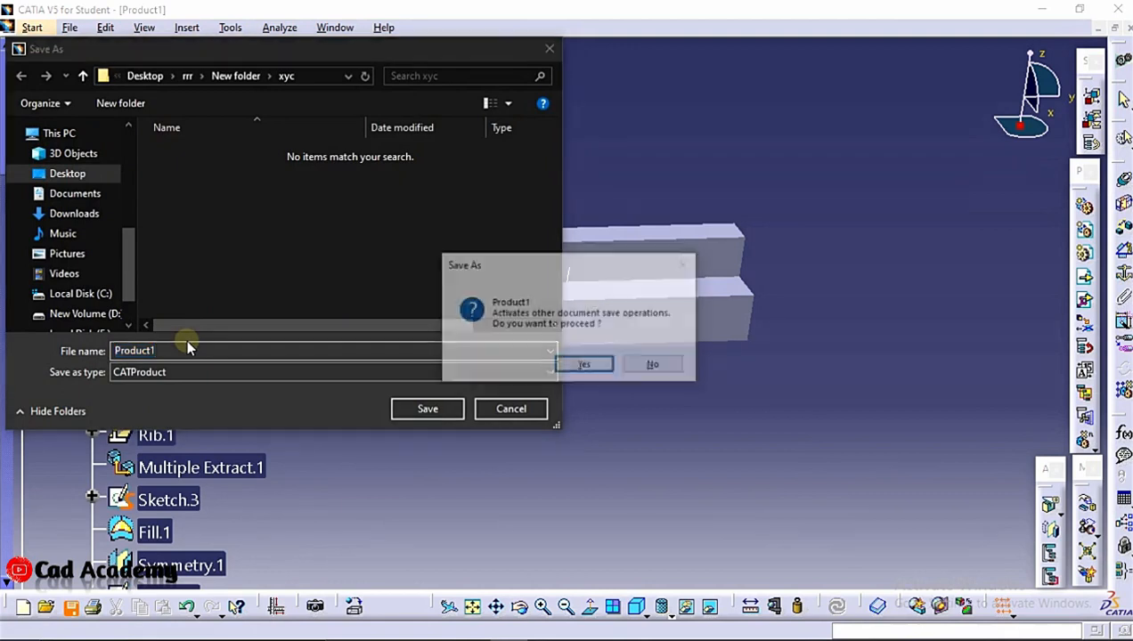
pyautogui.click(587, 366)
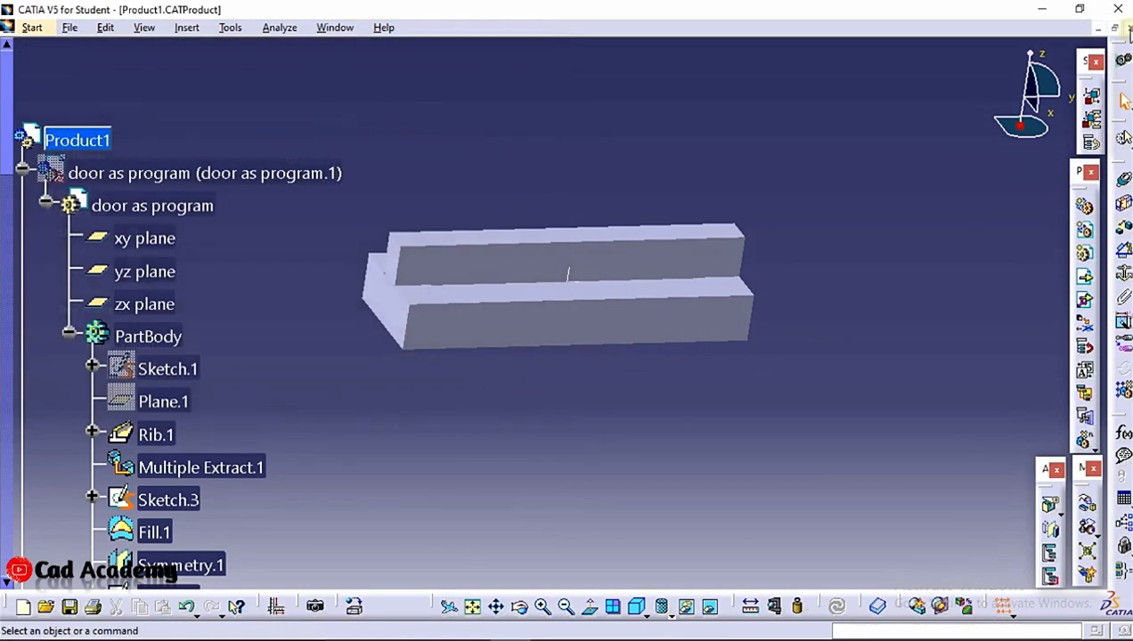
# Close the Product1 and door as program windows
pyautogui.click(1128, 29)
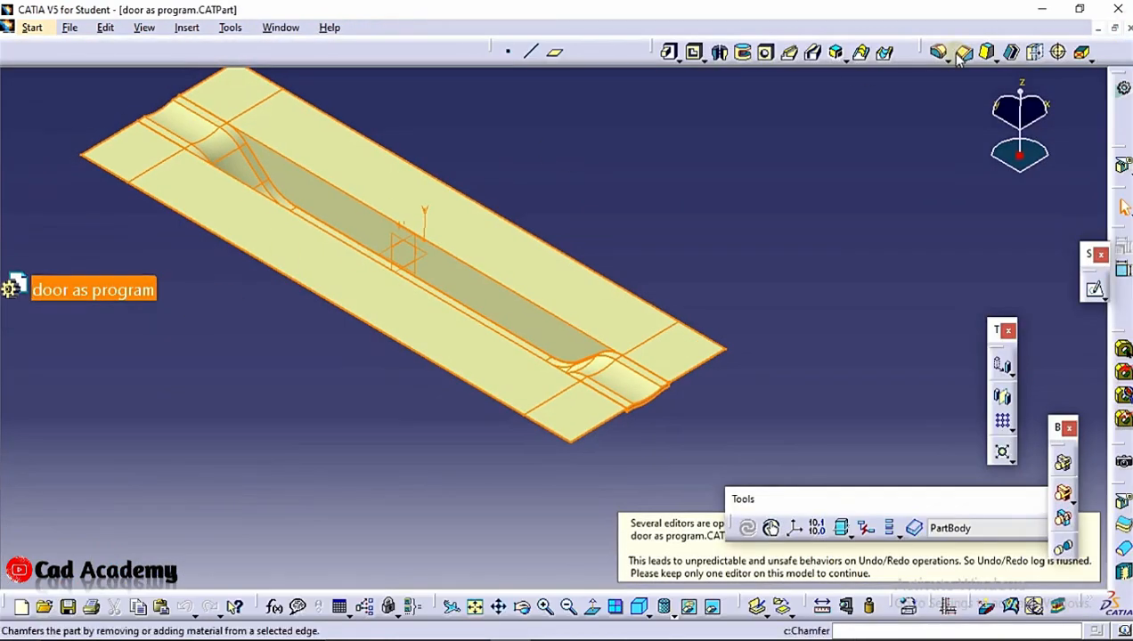
pyautogui.click(1126, 28)
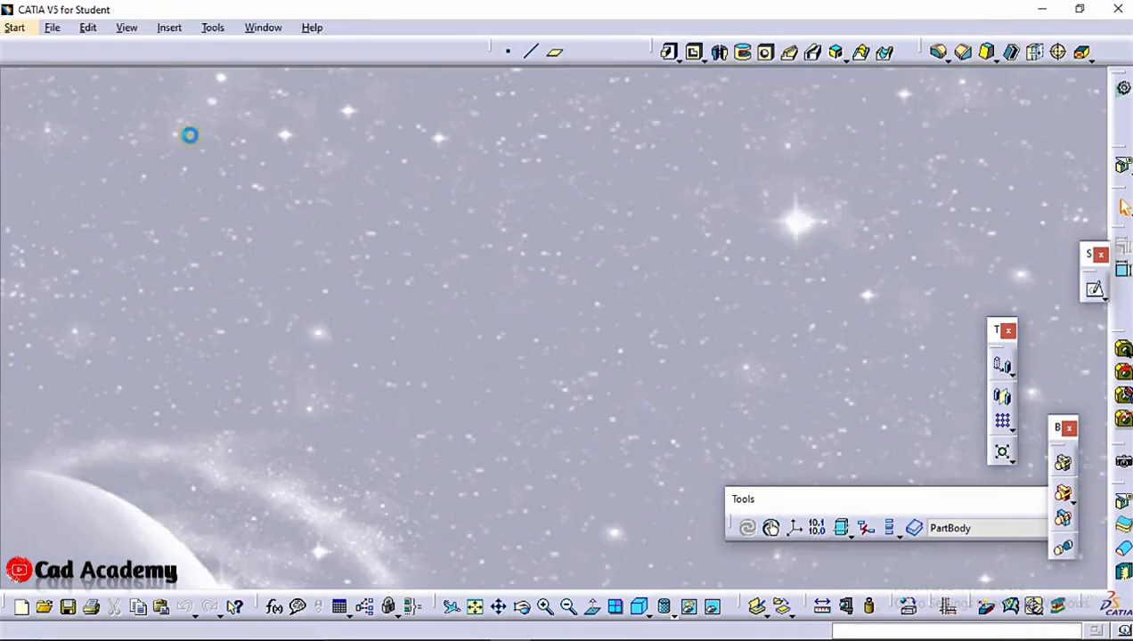
# Open Part1 from the xyc folder
pyautogui.click(51, 28)
pyautogui.click(89, 92)
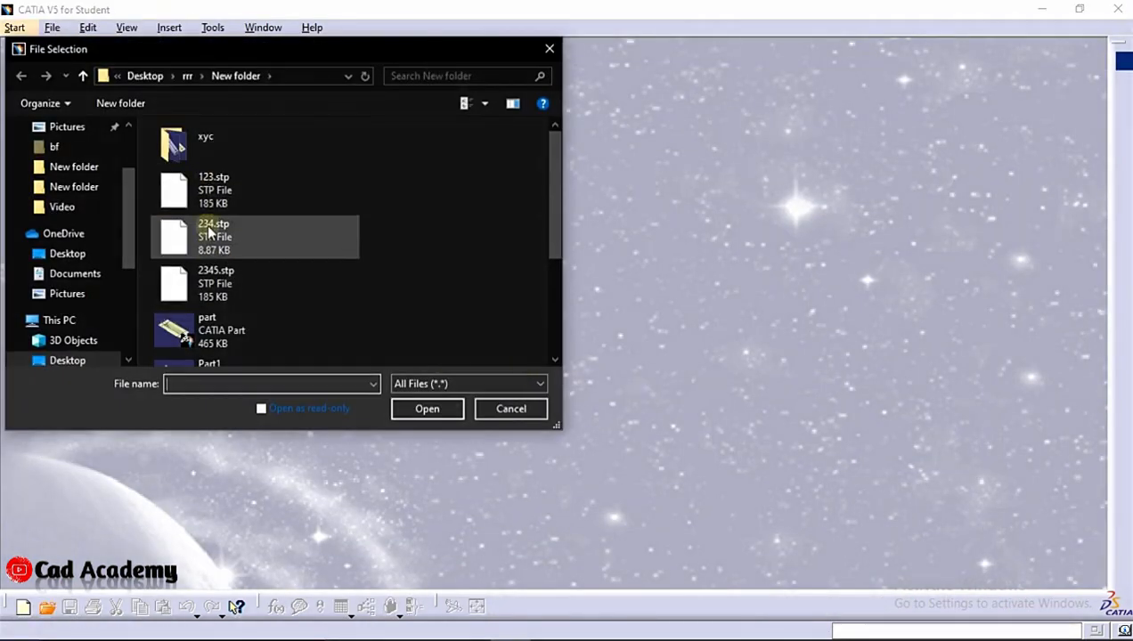
pyautogui.doubleClick(221, 139)
pyautogui.click(217, 169)
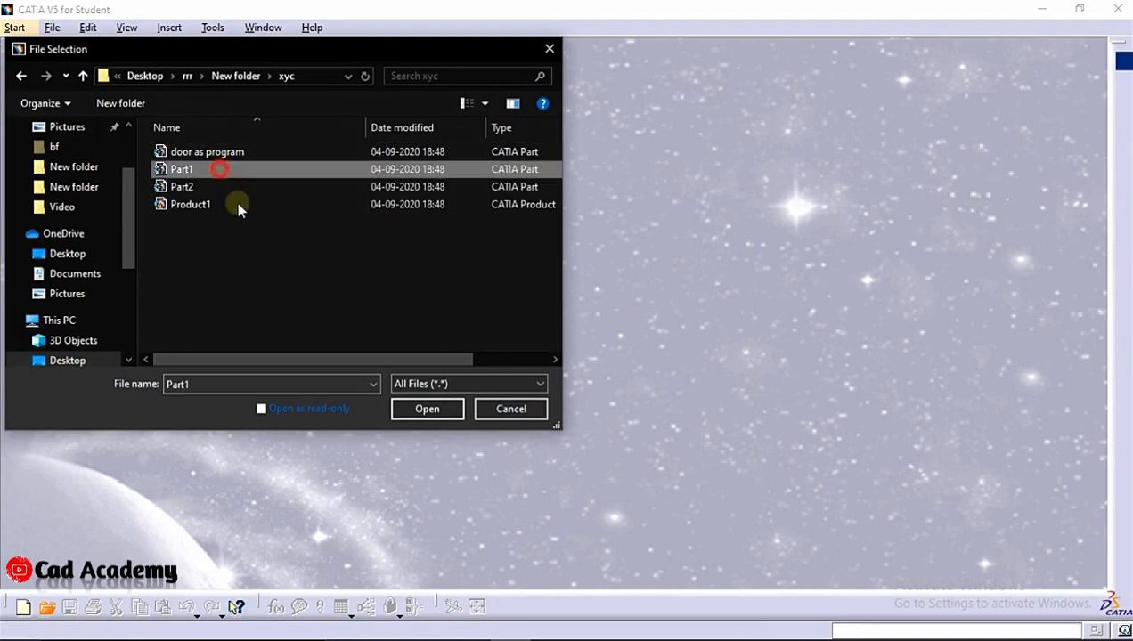
pyautogui.click(410, 408)
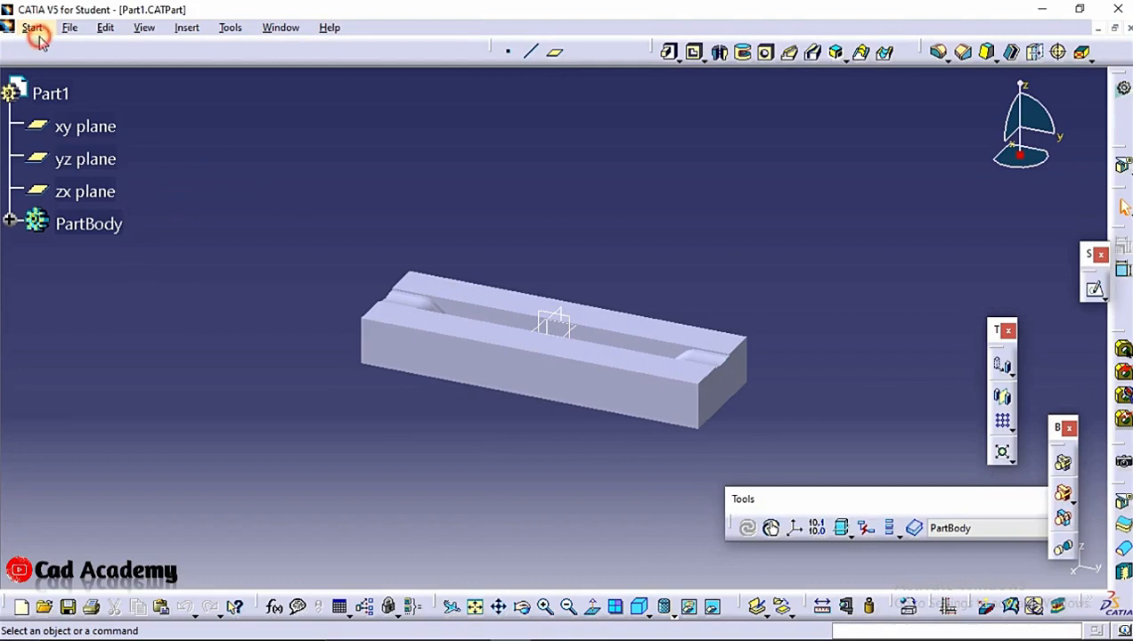
# Switch to the Advanced Machining workbench
pyautogui.click(33, 28)
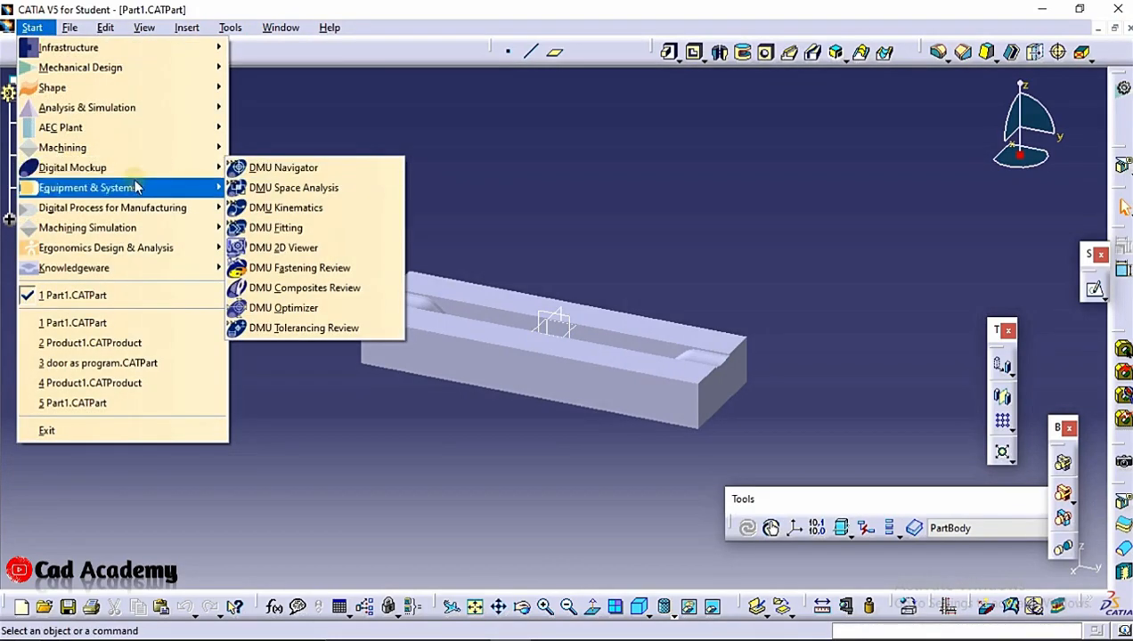
pyautogui.moveTo(101, 147)
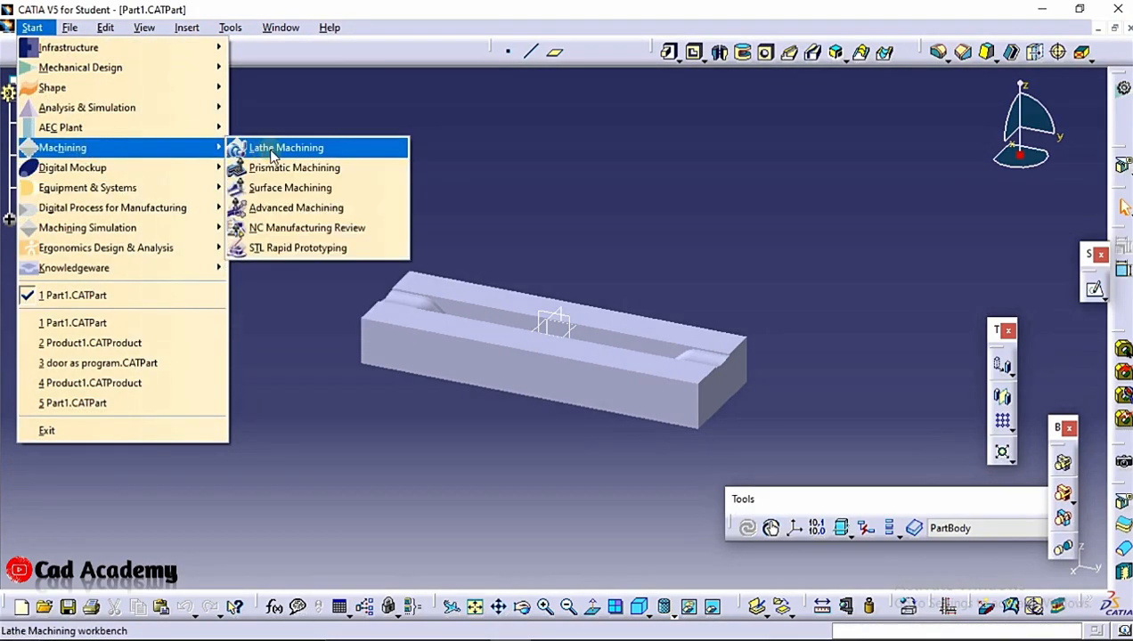
pyautogui.click(293, 208)
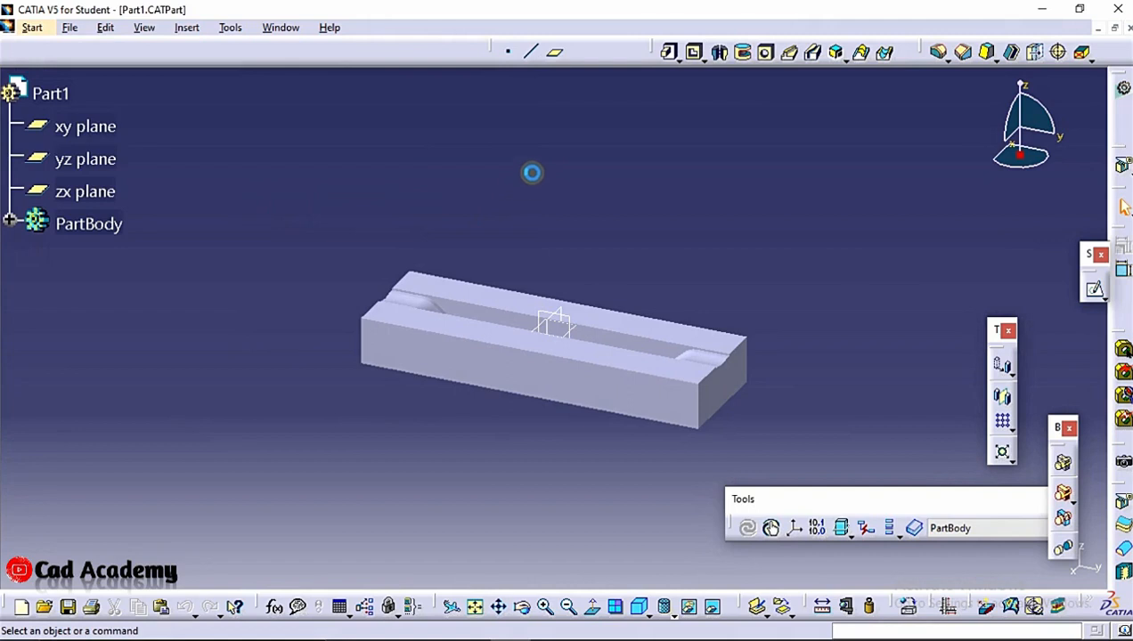
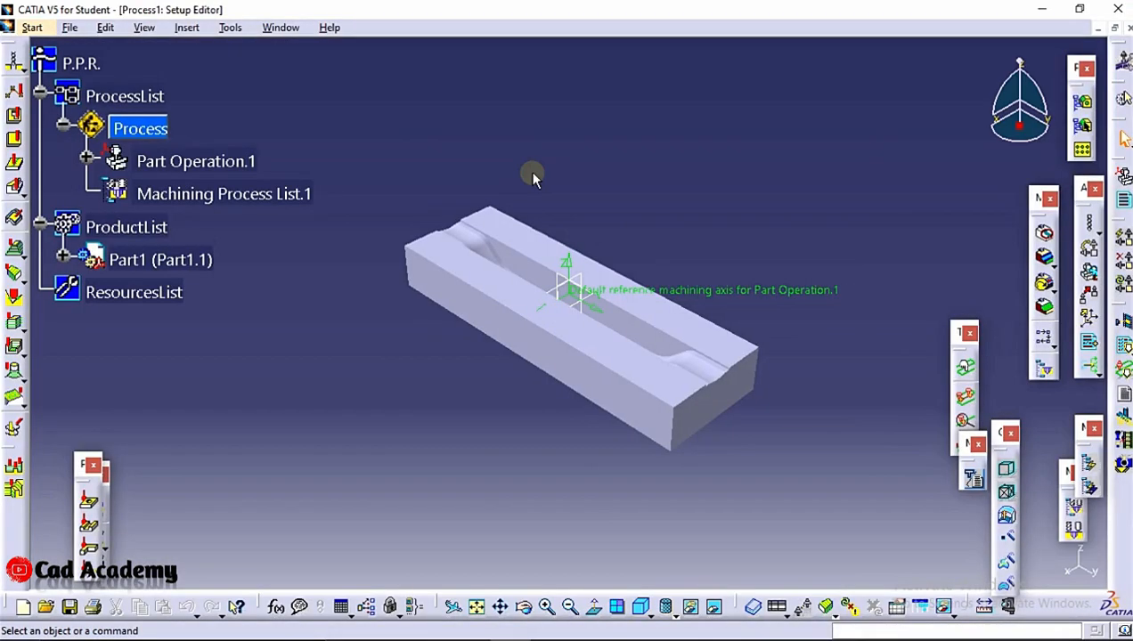
pyautogui.moveTo(533, 179)
pyautogui.mouseDown(button='middle')
pyautogui.moveTo(521, 202)
pyautogui.moveTo(531, 182)
pyautogui.mouseUp(button='middle')
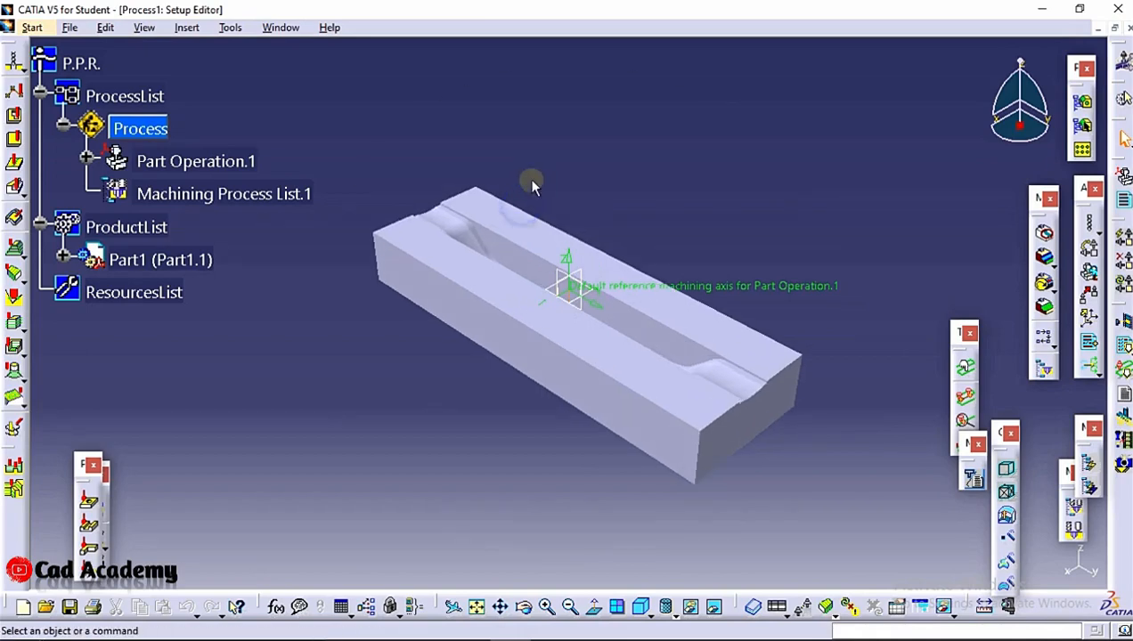
pyautogui.doubleClick(176, 169)
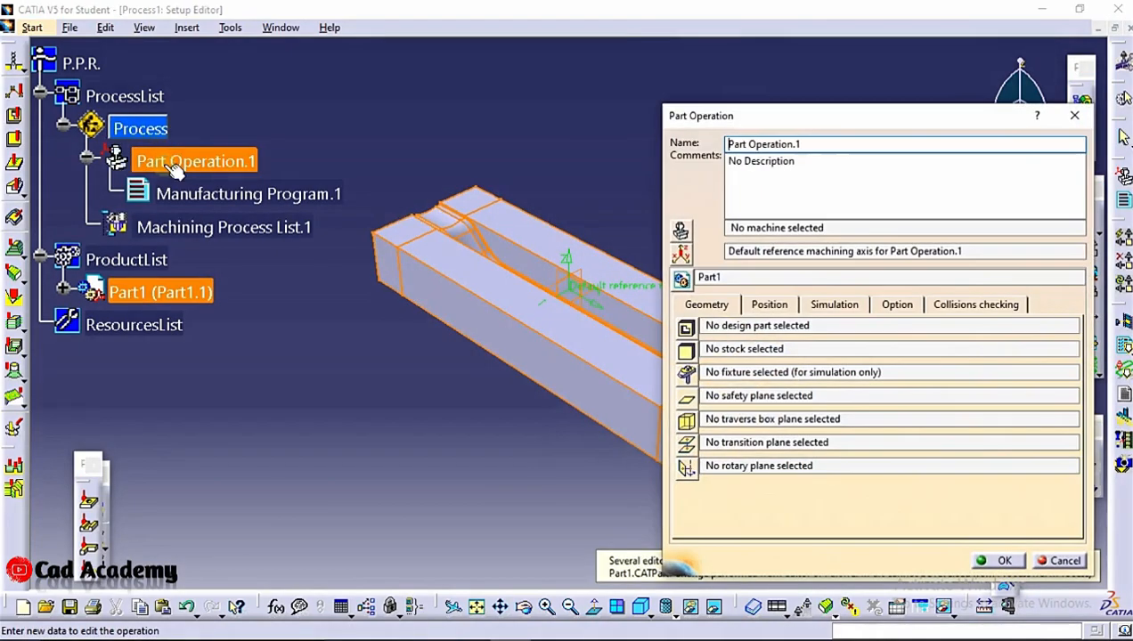
pyautogui.click(678, 229)
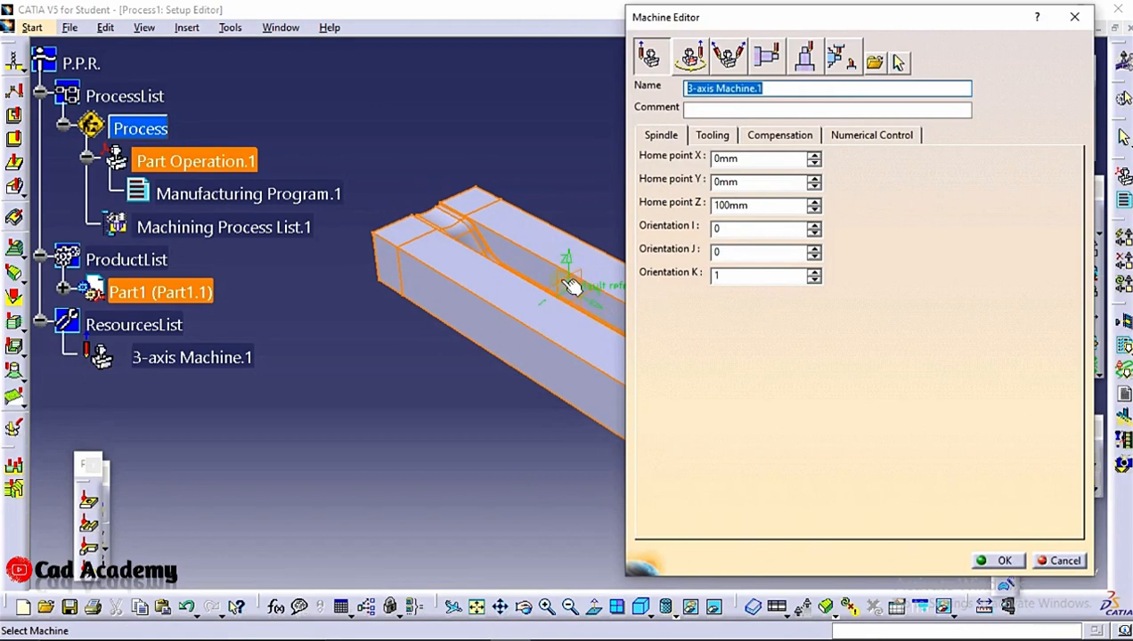
pyautogui.click(1004, 559)
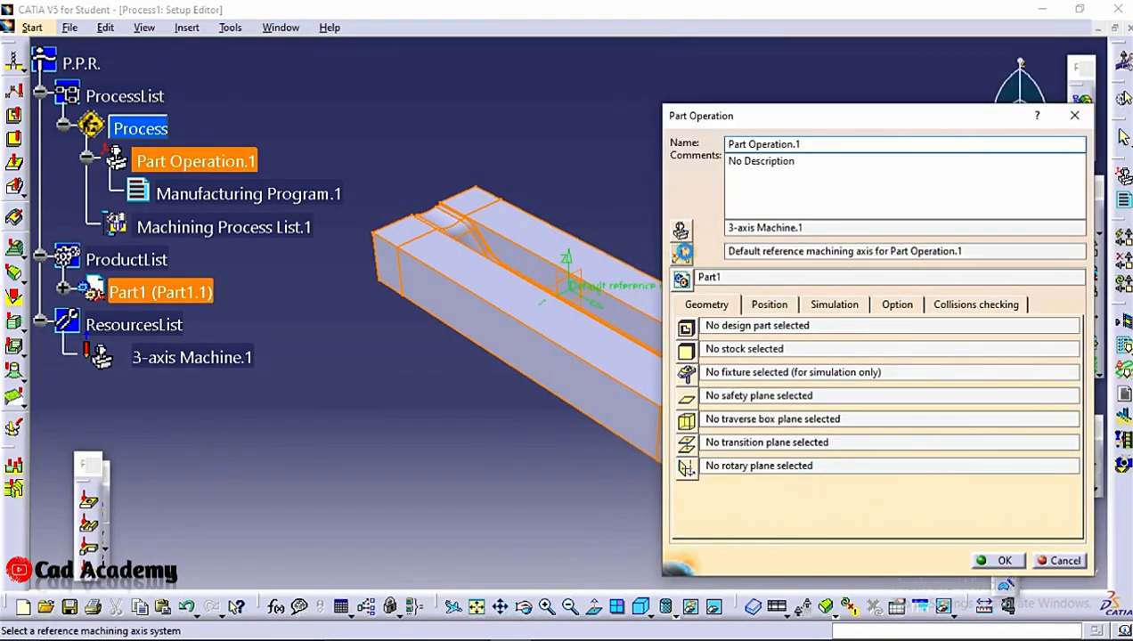
pyautogui.click(681, 252)
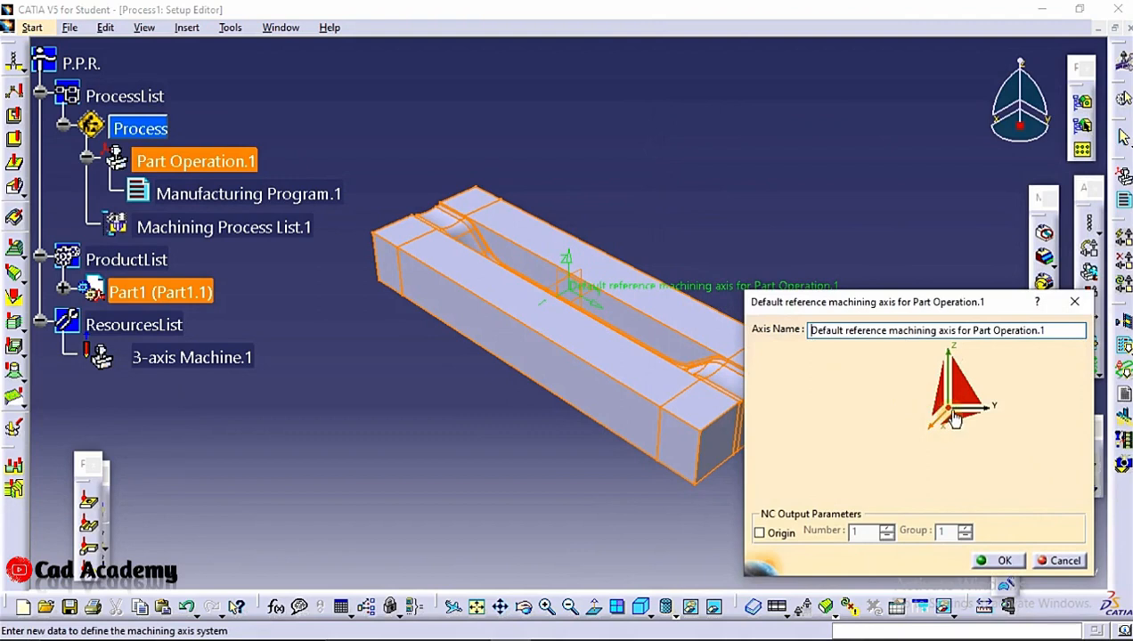
pyautogui.click(947, 415)
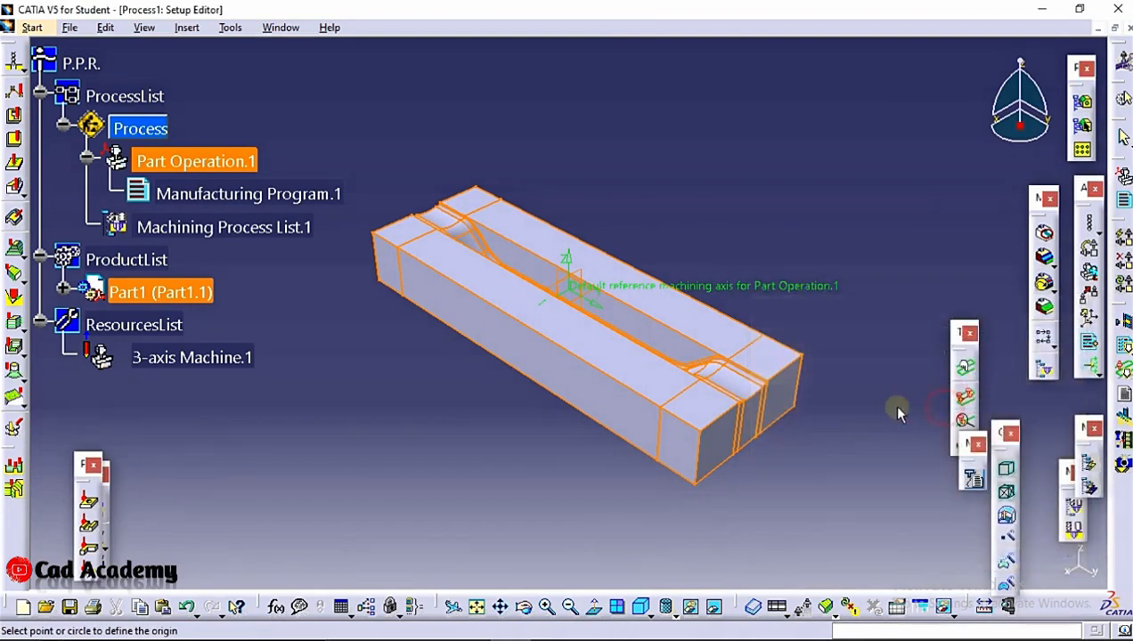
pyautogui.click(389, 284)
pyautogui.click(994, 560)
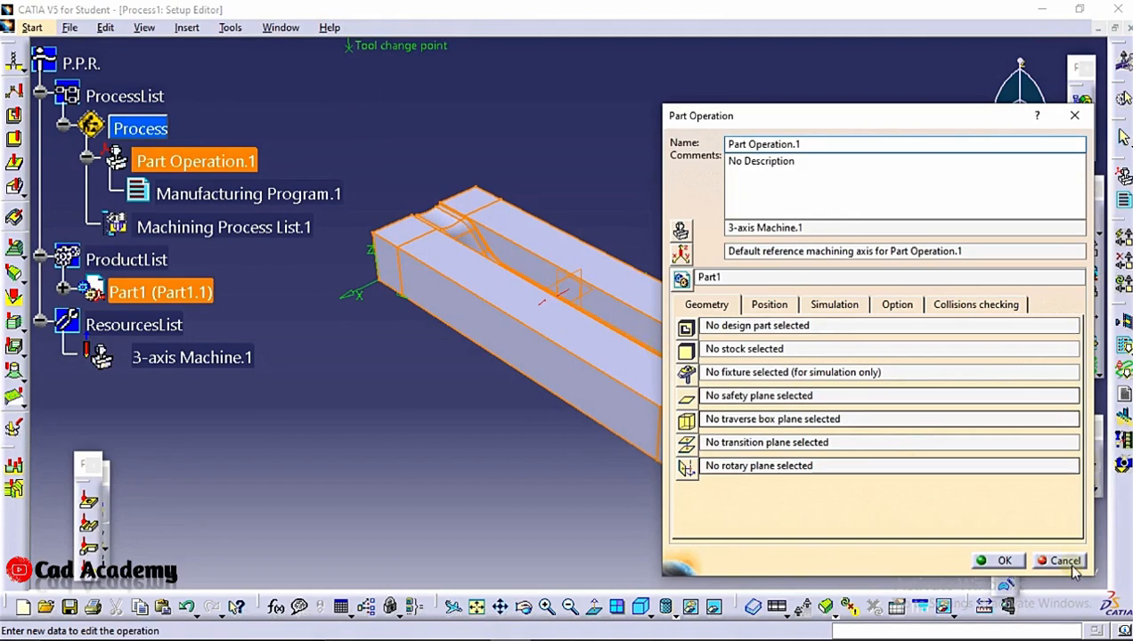
pyautogui.click(1001, 561)
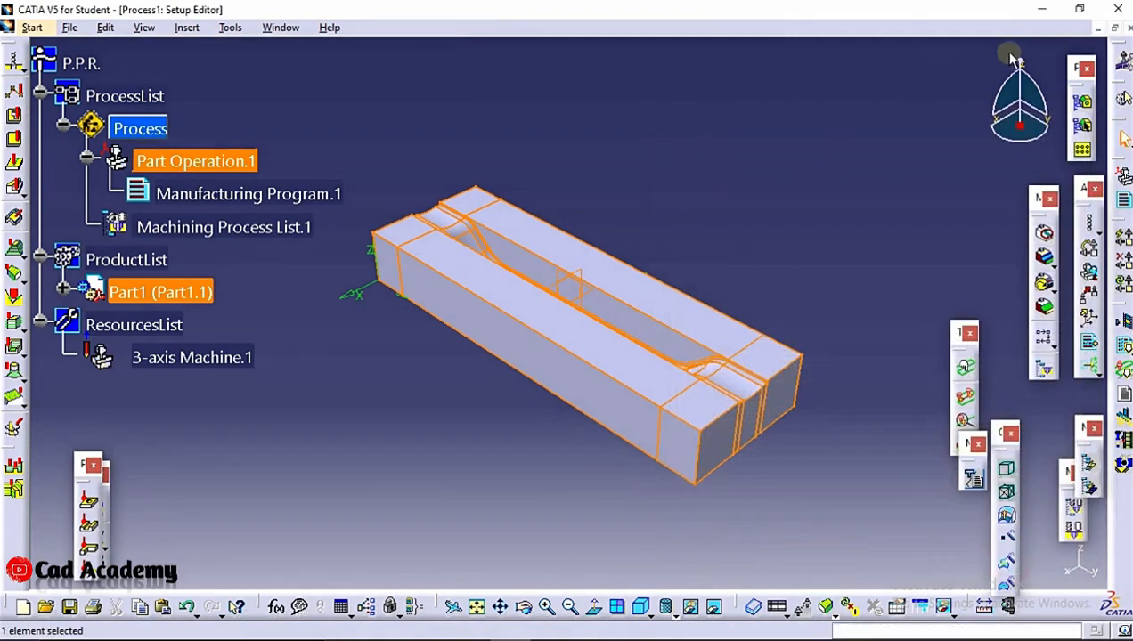
# Close Process1 without saving its changes and return to Part1
pyautogui.click(1128, 28)
pyautogui.click(611, 362)
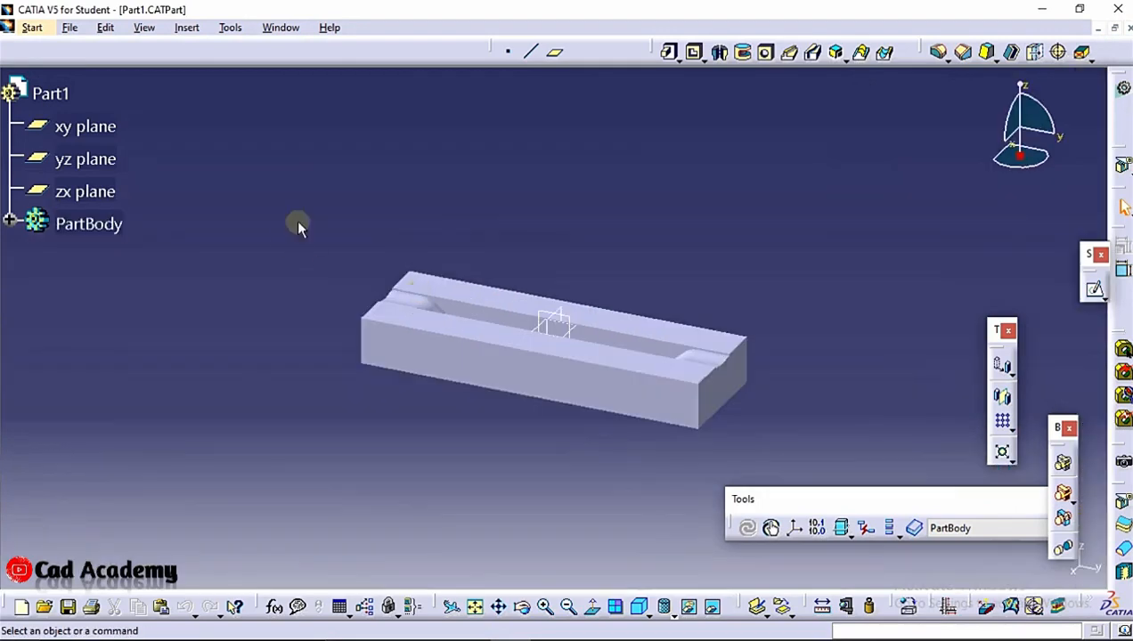
pyautogui.click(361, 172)
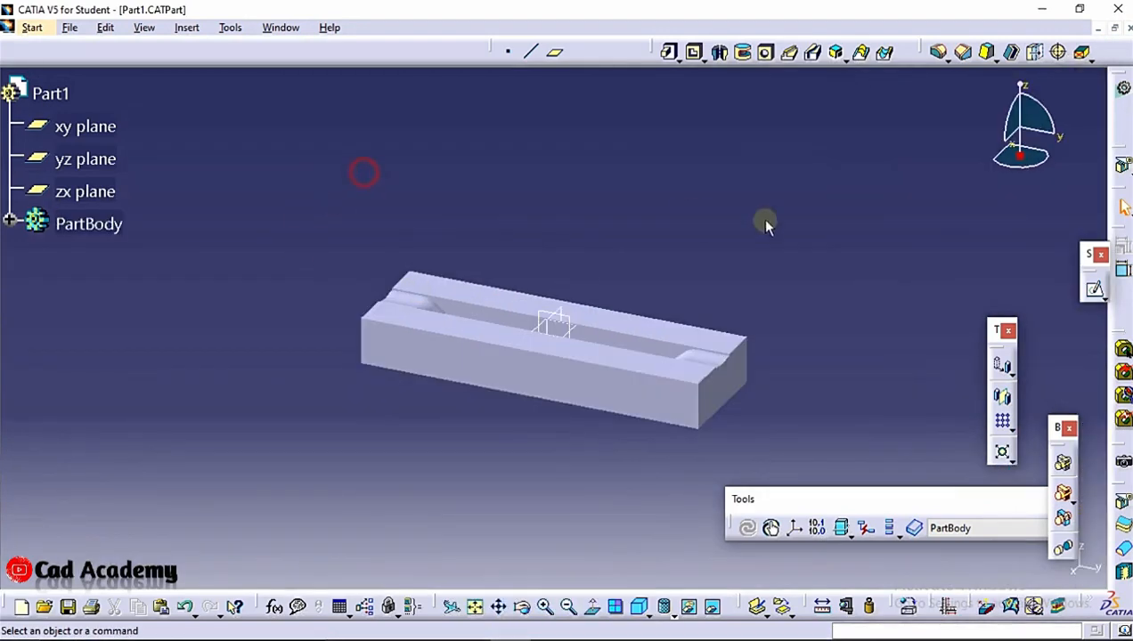
# Insert a new body in Part1 and pad the block's bottom face 40 mm along the Z axis to form the stock
pyautogui.click(186, 27)
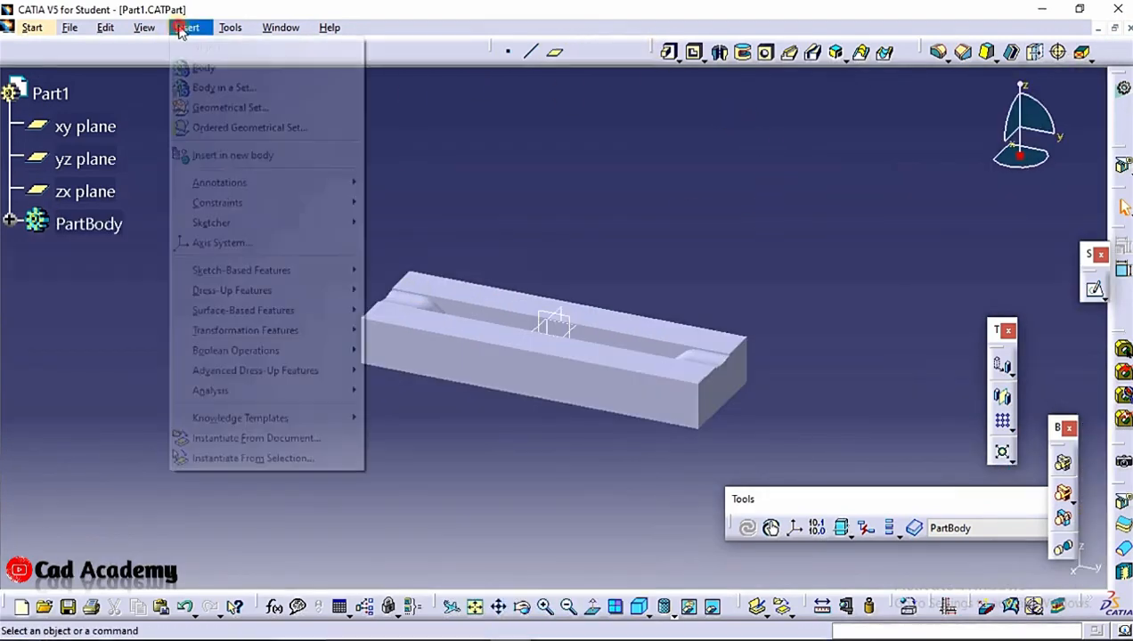
pyautogui.click(205, 69)
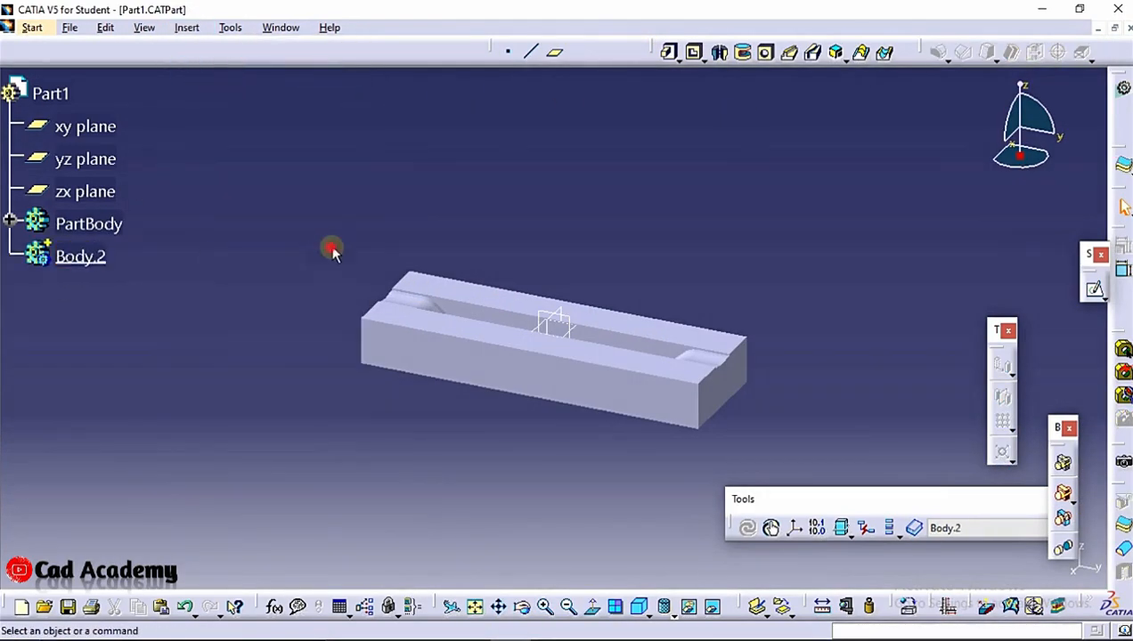
pyautogui.click(669, 52)
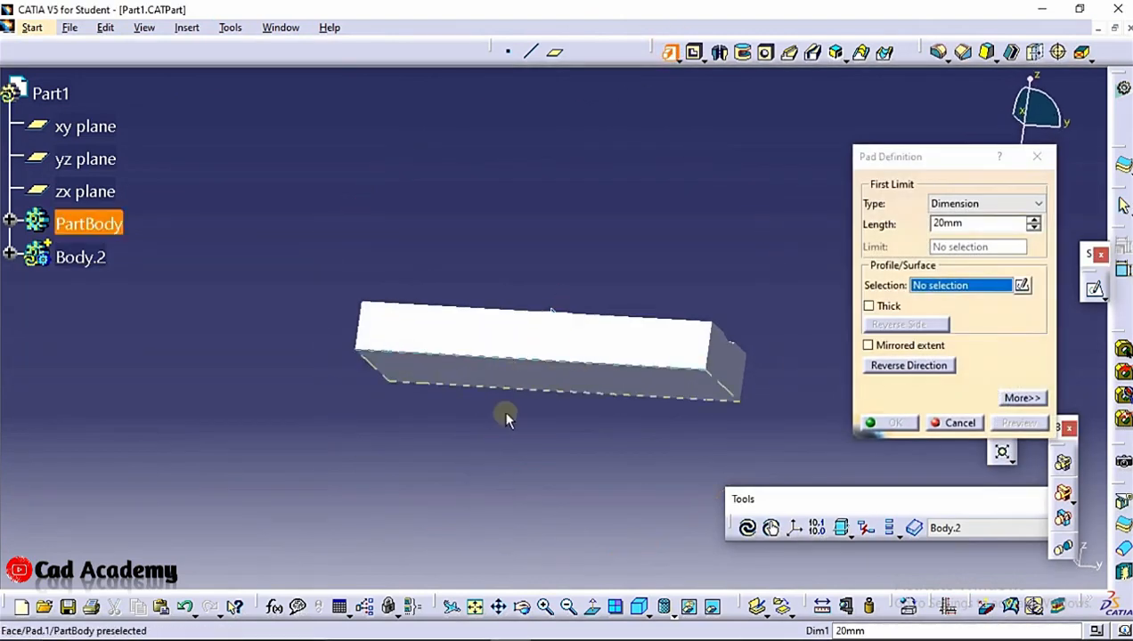
pyautogui.click(526, 374)
pyautogui.click(593, 361)
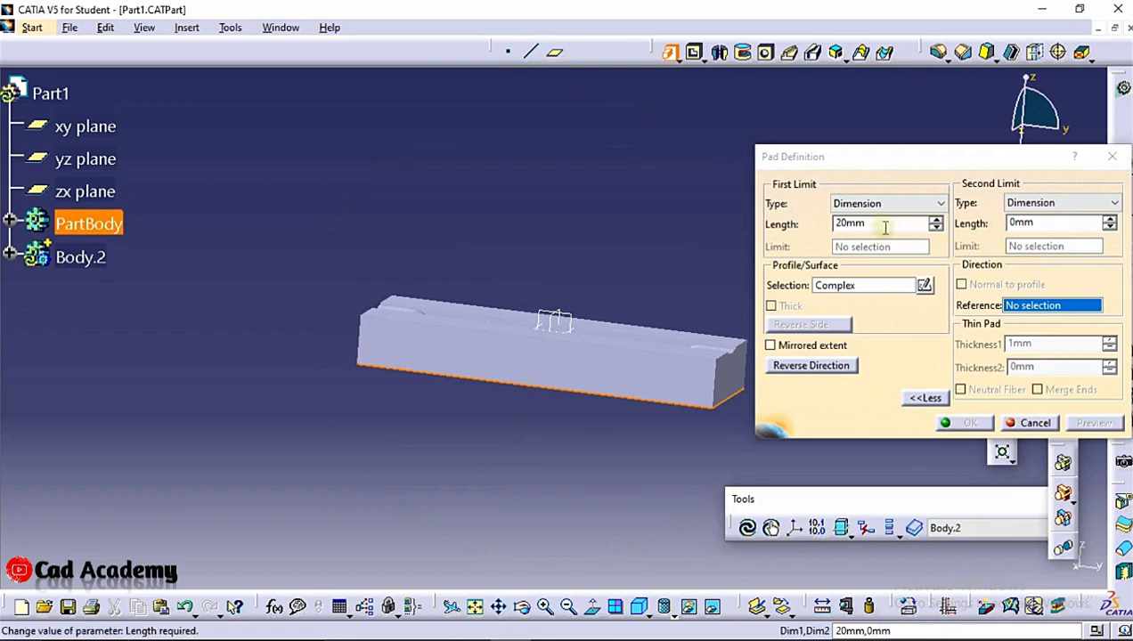
pyautogui.doubleClick(885, 224)
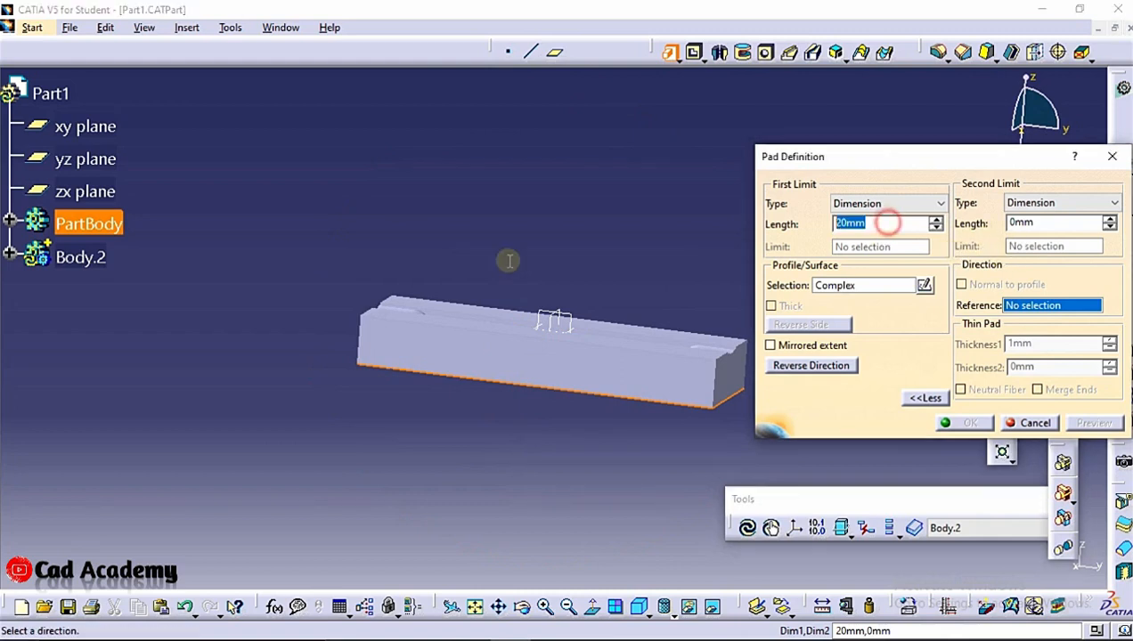
pyautogui.rightClick(1030, 312)
pyautogui.click(1009, 379)
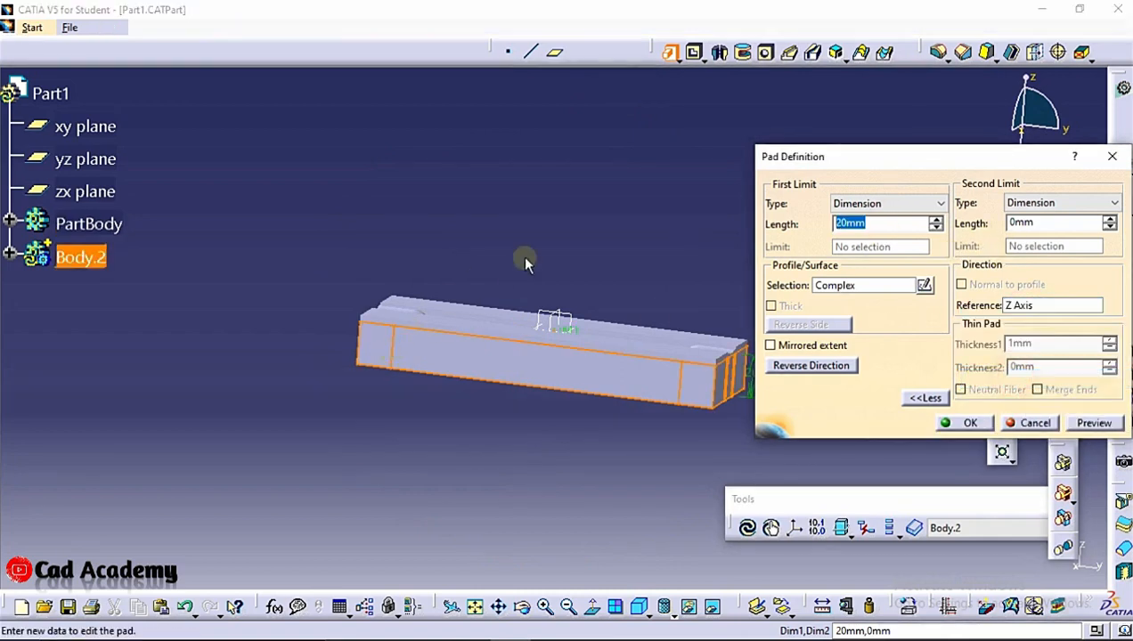
pyautogui.doubleClick(884, 224)
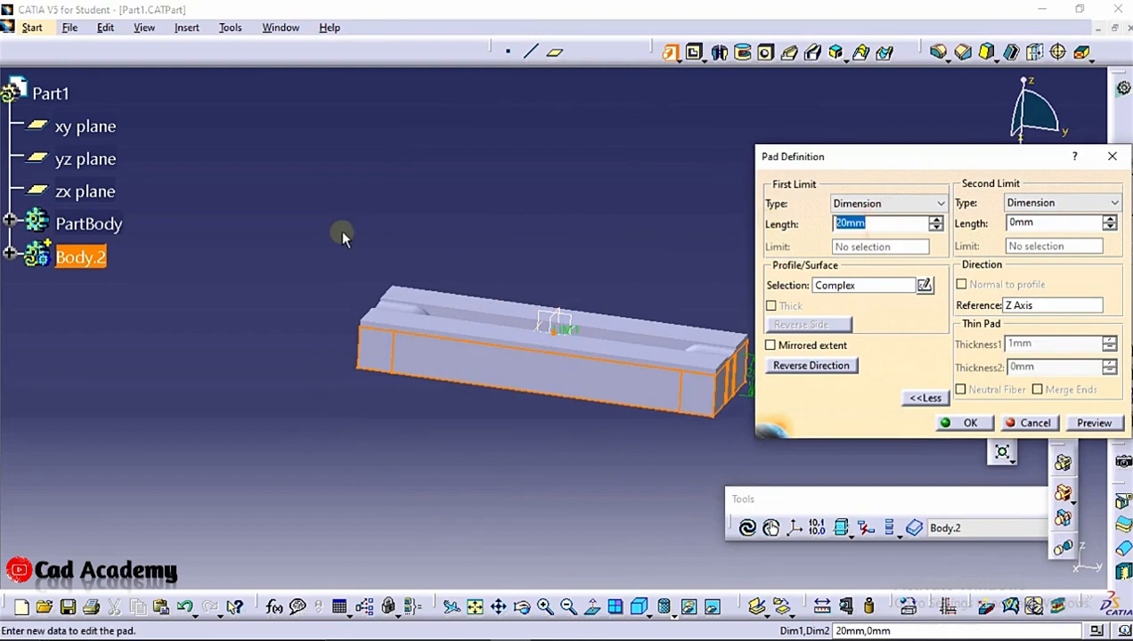
pyautogui.click(385, 225)
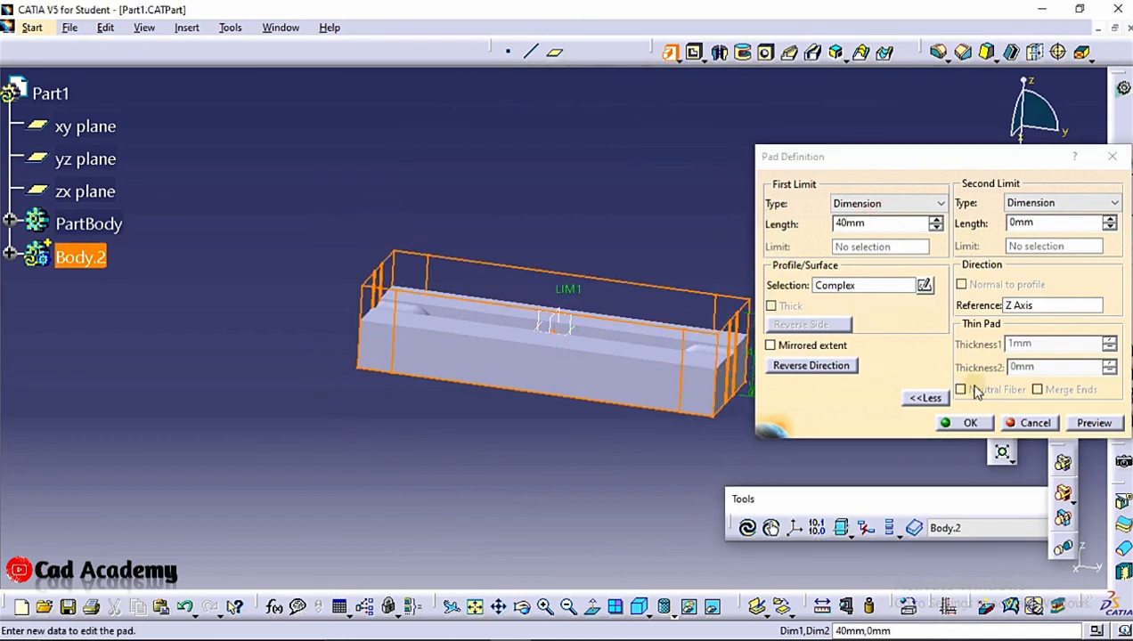
pyautogui.click(1096, 423)
pyautogui.click(966, 422)
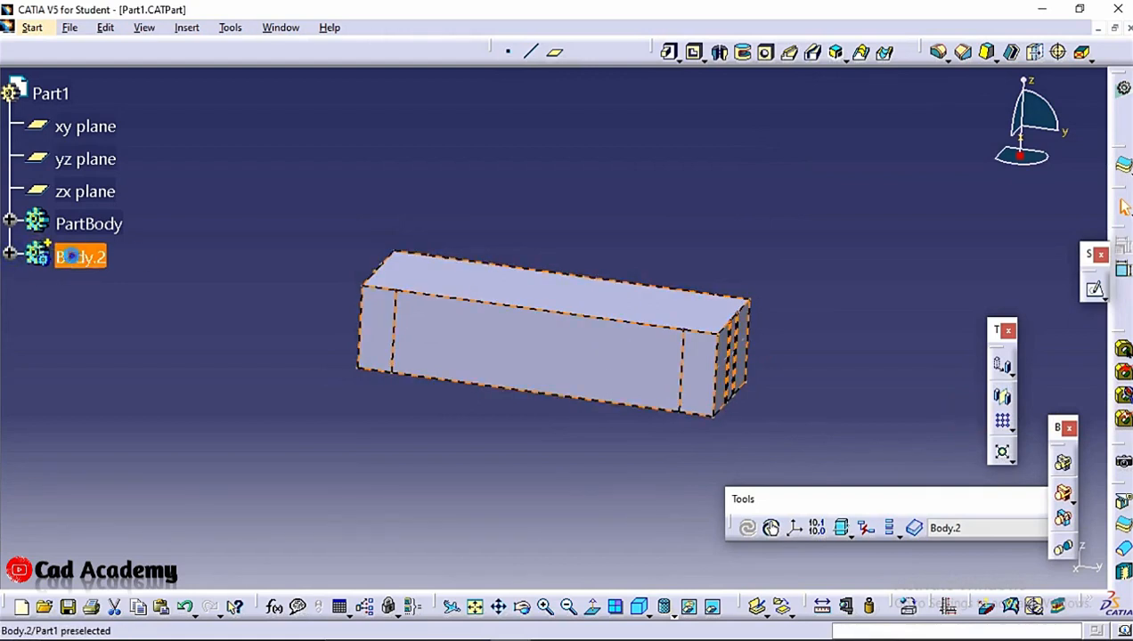
# Set the fill of Body.2 to yellow with a transparency of 79
pyautogui.rightClick(76, 258)
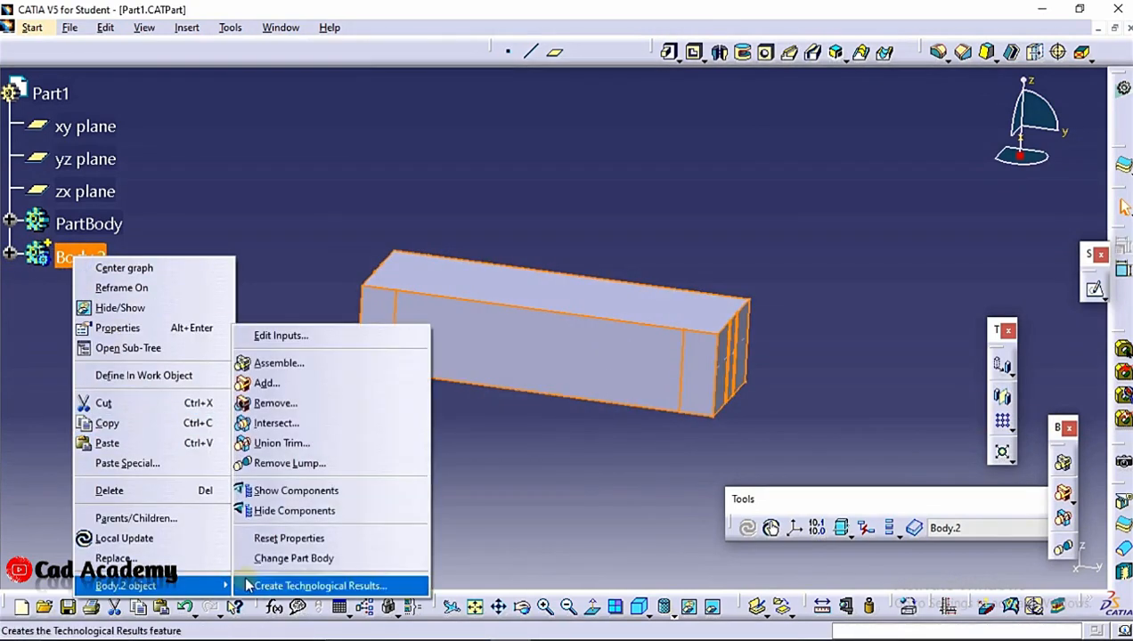
pyautogui.click(178, 328)
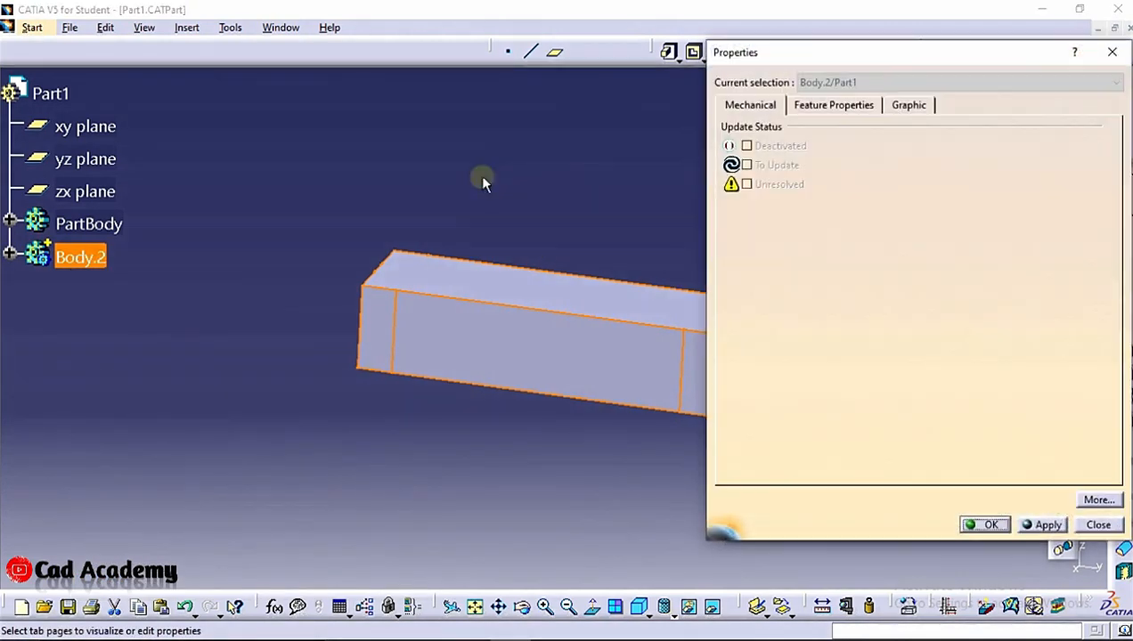
pyautogui.click(908, 105)
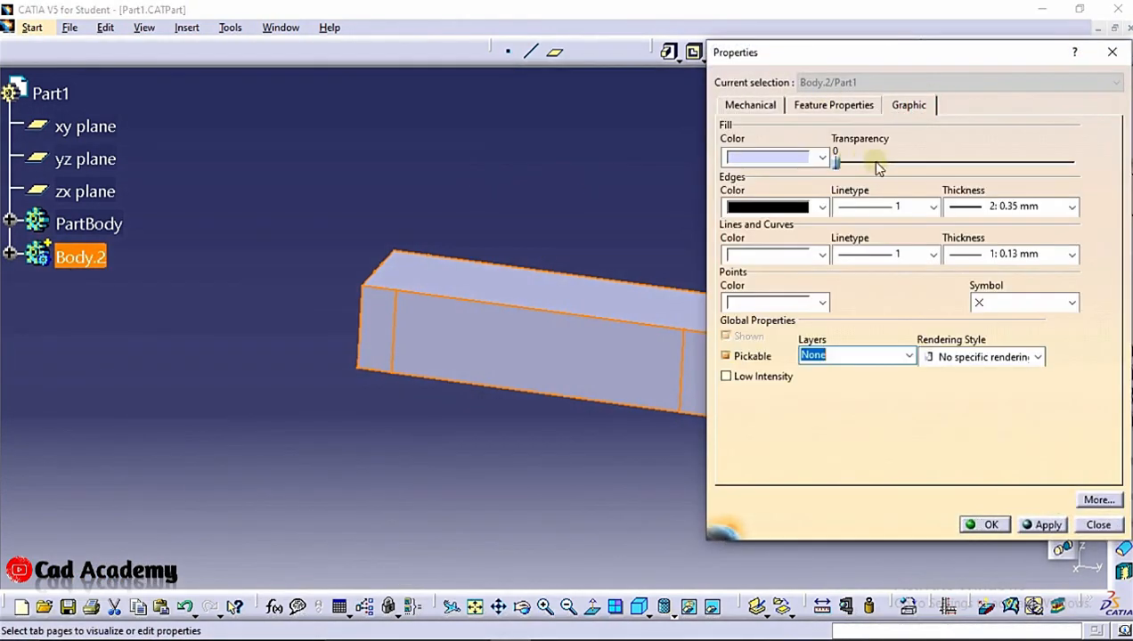
pyautogui.moveTo(836, 162); pyautogui.dragTo(909, 162)
pyautogui.click(821, 158)
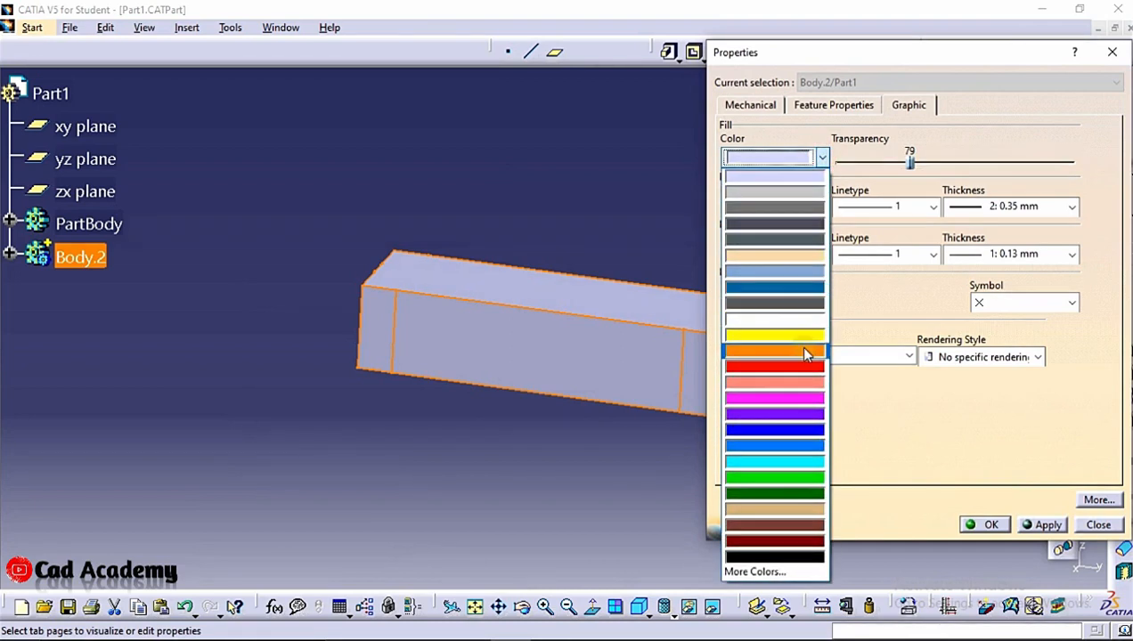
pyautogui.click(802, 338)
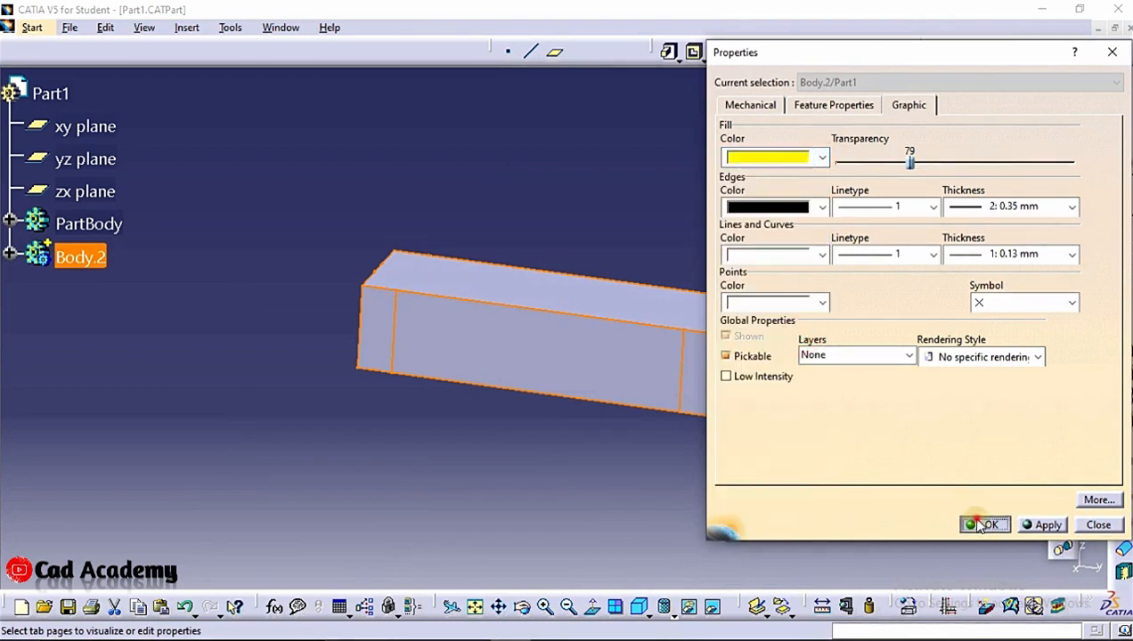
pyautogui.click(983, 526)
pyautogui.click(546, 169)
# Switch Part1 to the Advanced Machining workbench
pyautogui.click(32, 28)
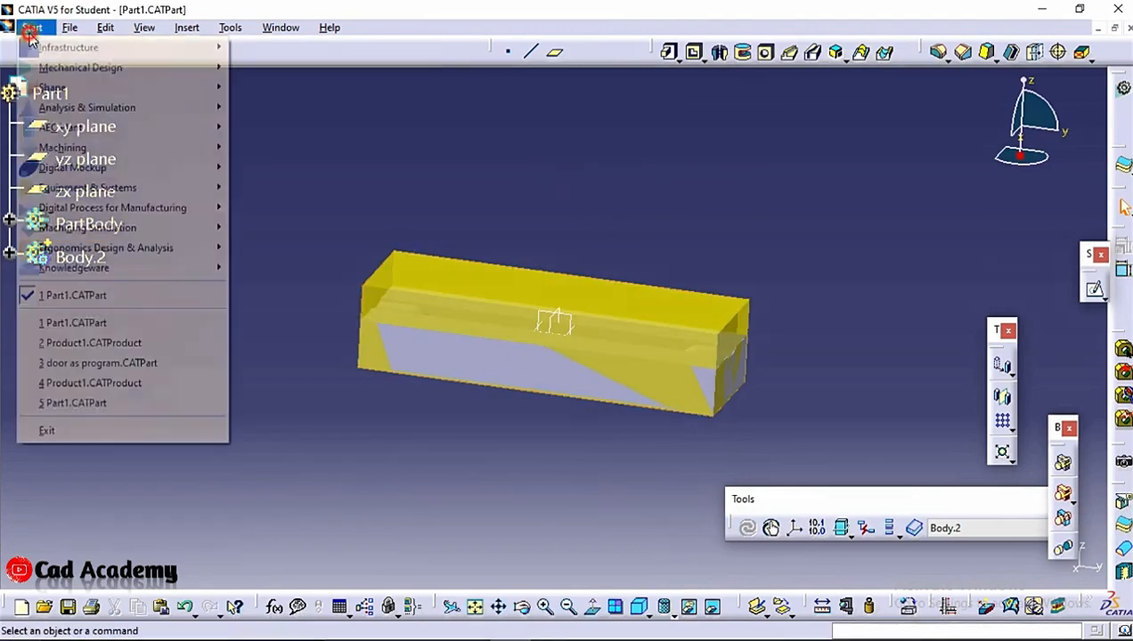
pyautogui.moveTo(146, 161)
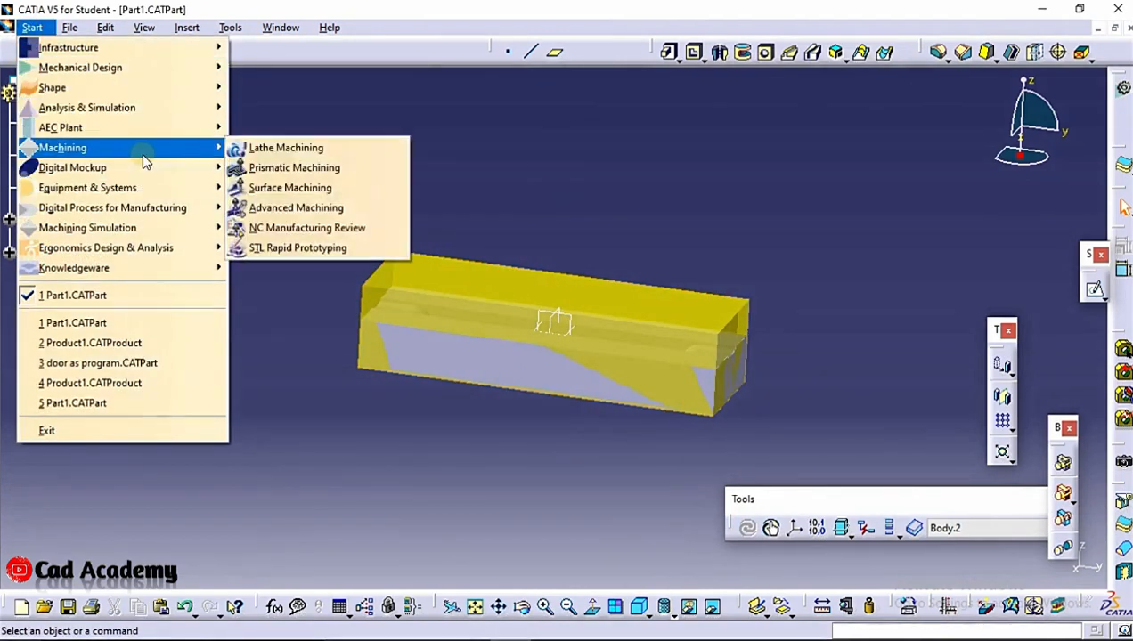
pyautogui.click(316, 207)
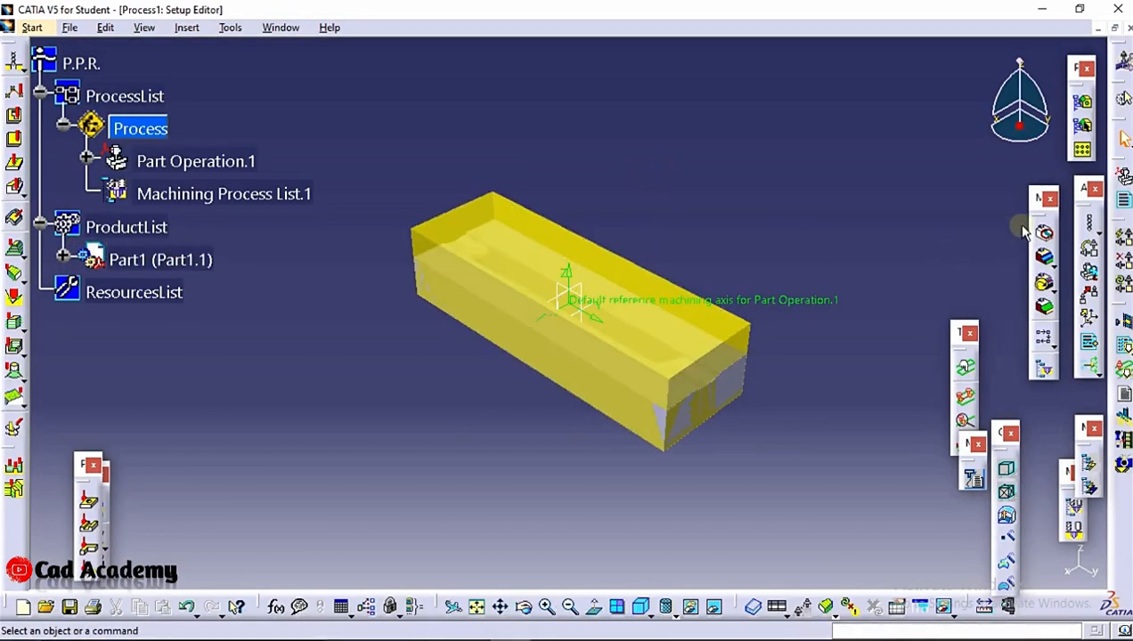
# Assign a 3-axis machine to Part Operation.1 and place its reference machining axis origin at the stock's lower corner
pyautogui.doubleClick(196, 161)
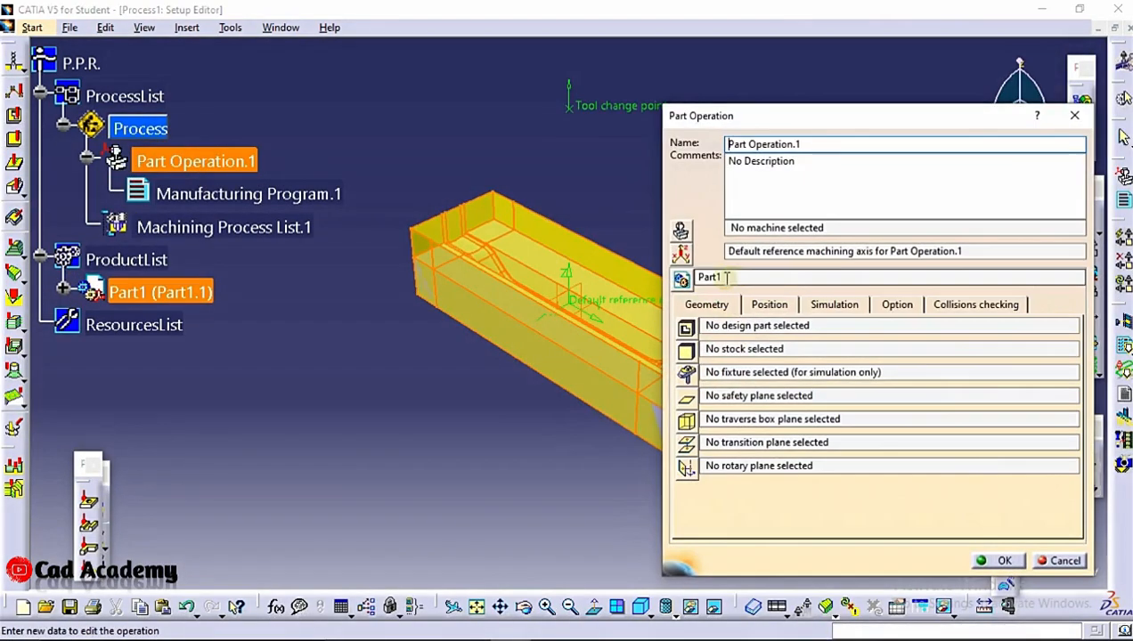
pyautogui.click(680, 230)
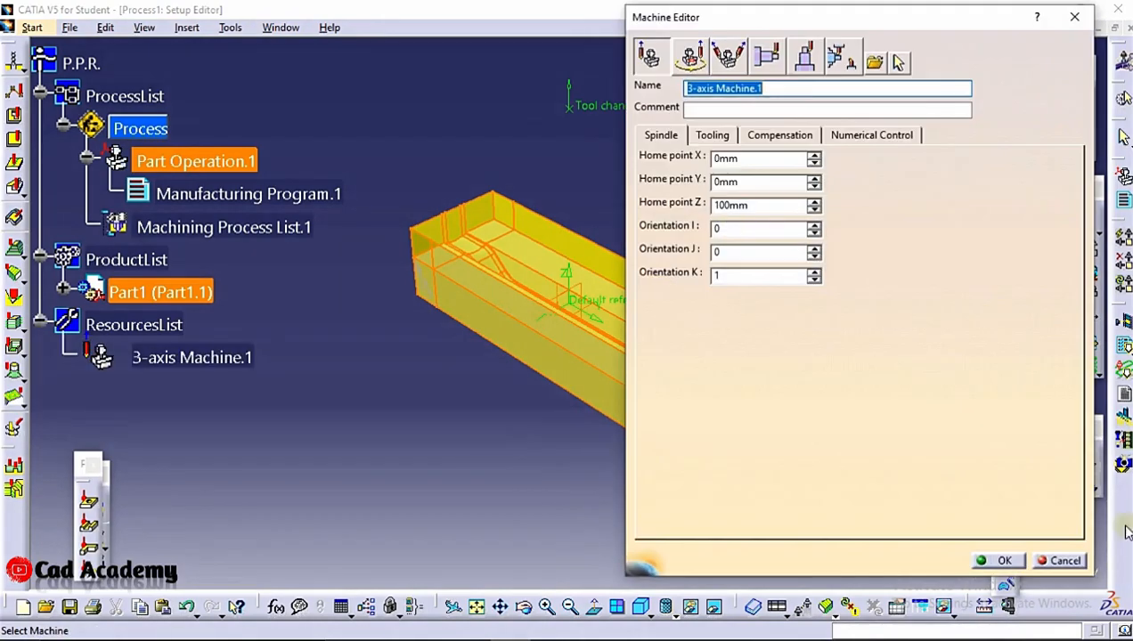
pyautogui.click(989, 560)
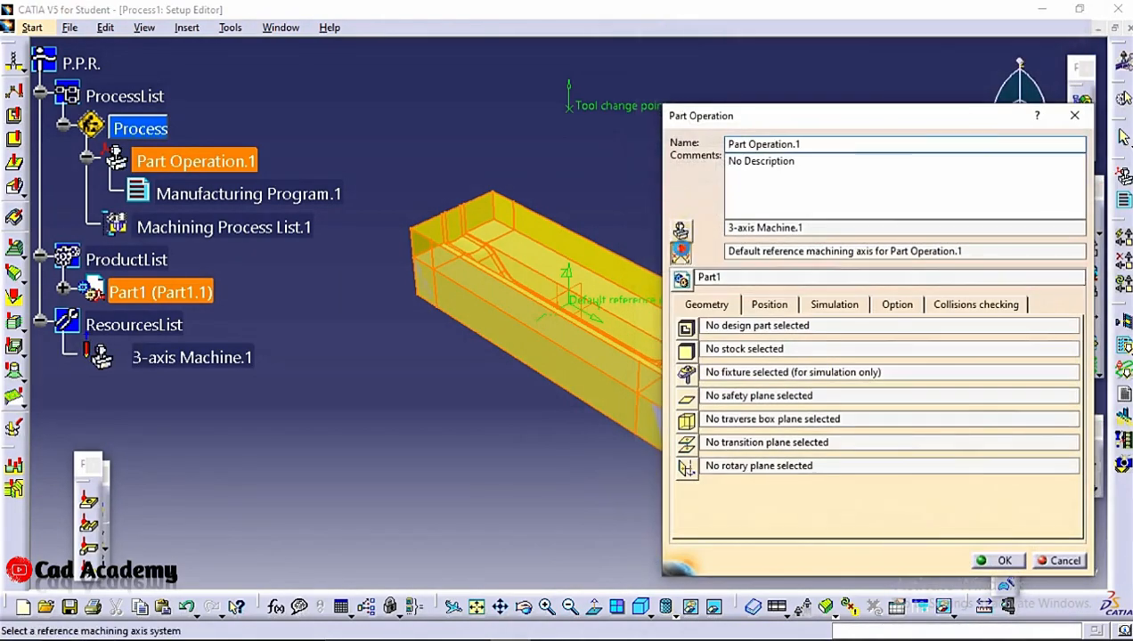
pyautogui.click(677, 250)
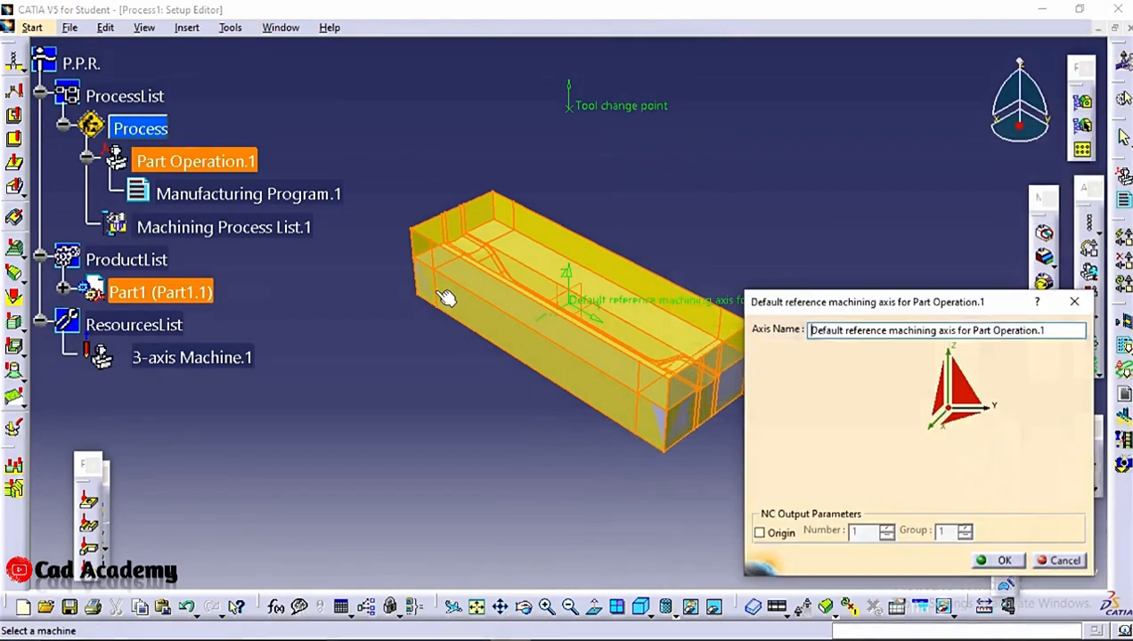
pyautogui.click(951, 418)
pyautogui.click(424, 299)
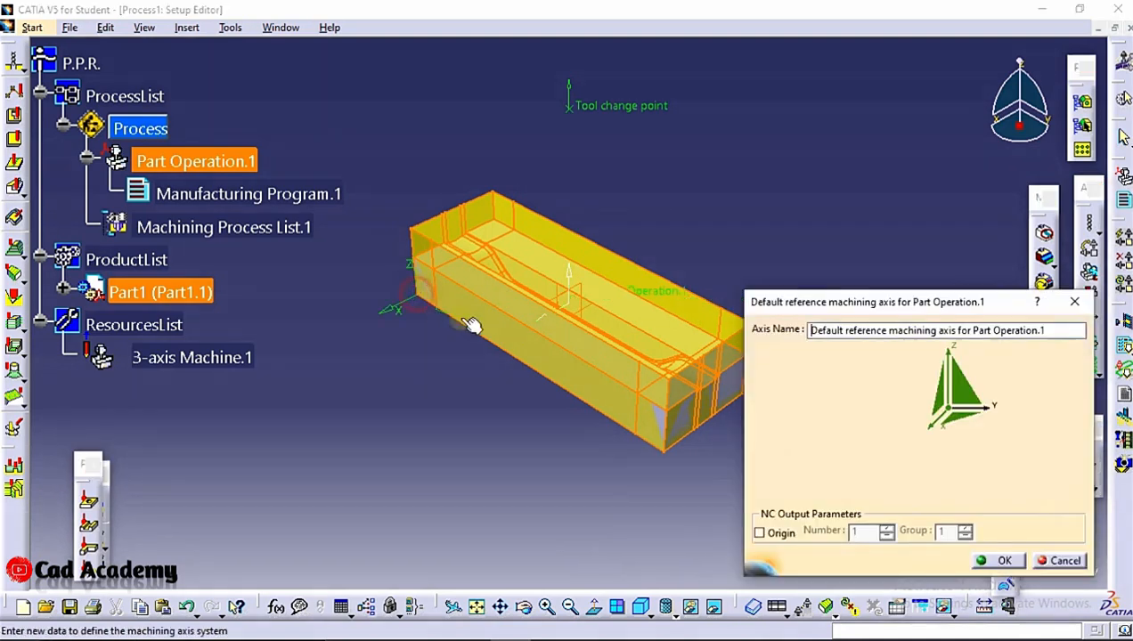
pyautogui.click(996, 560)
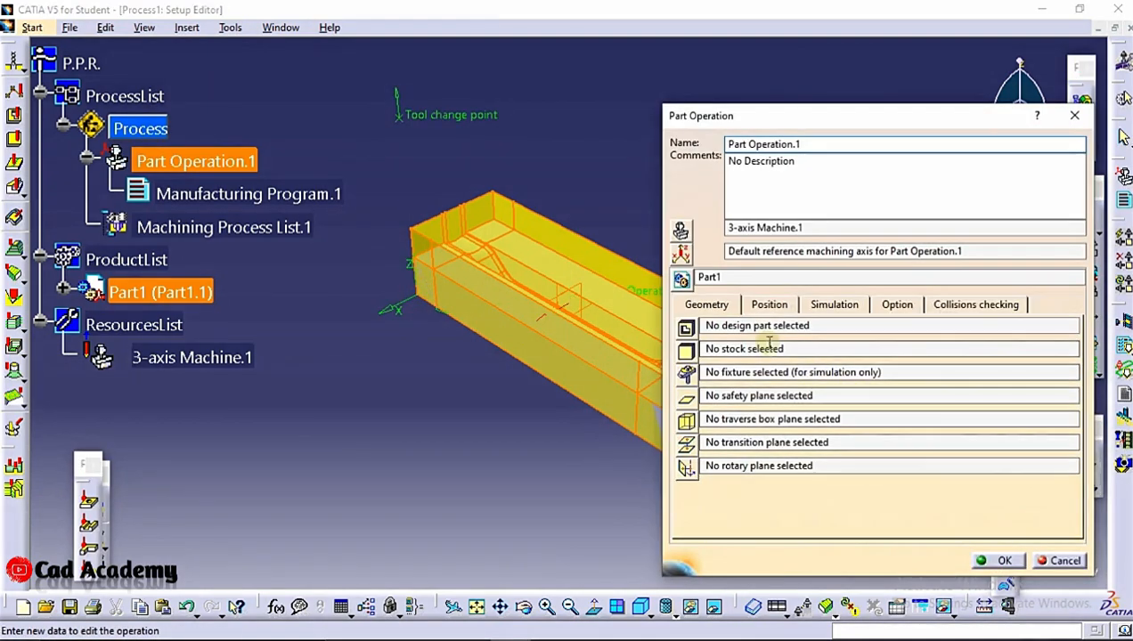
# Assign PartBody of Part1 as the design part of Part Operation.1
pyautogui.click(685, 329)
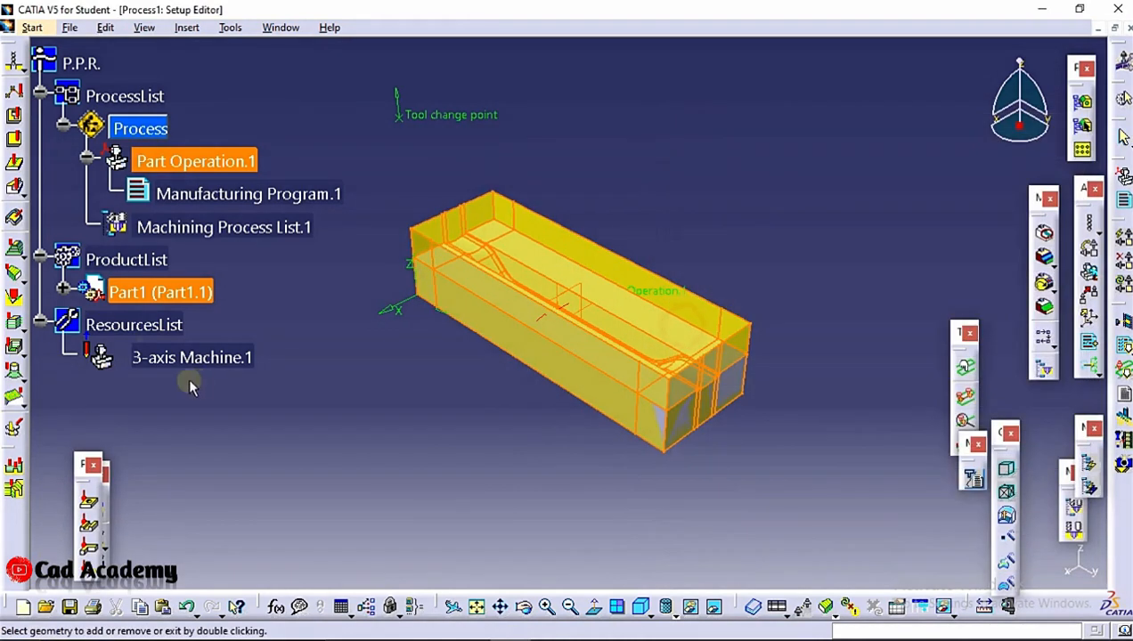
pyautogui.click(62, 292)
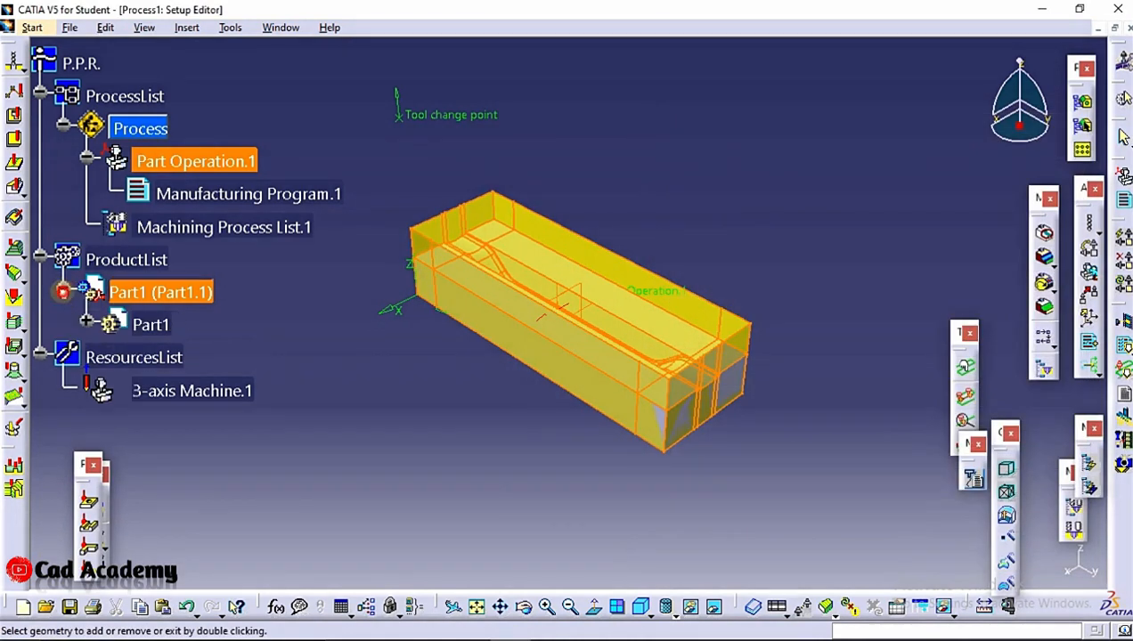
pyautogui.click(85, 325)
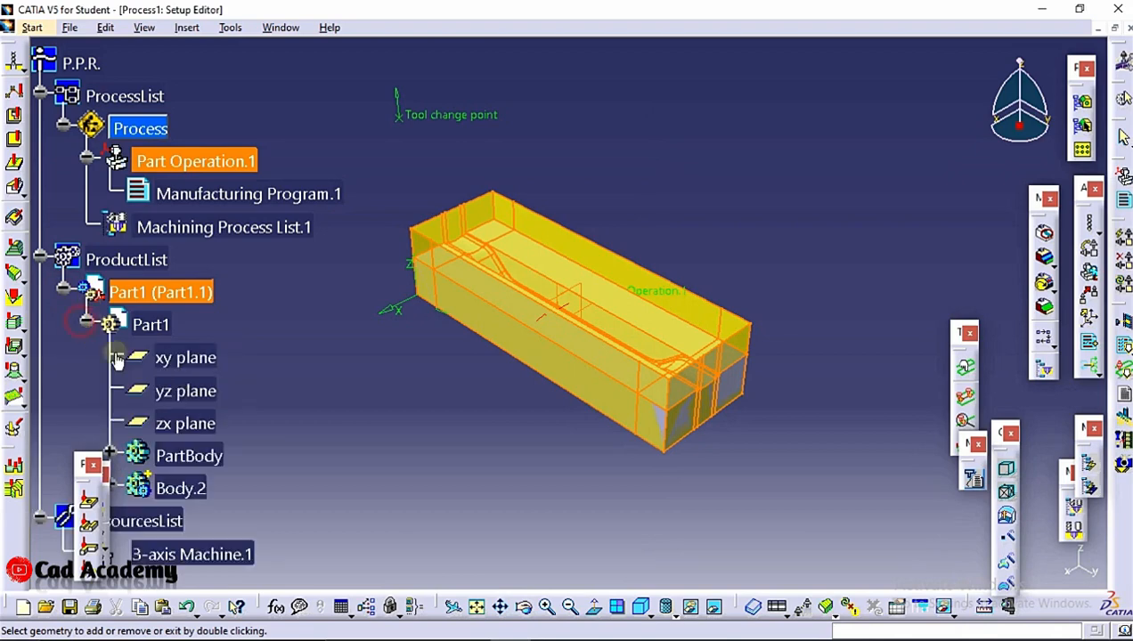
pyautogui.click(200, 455)
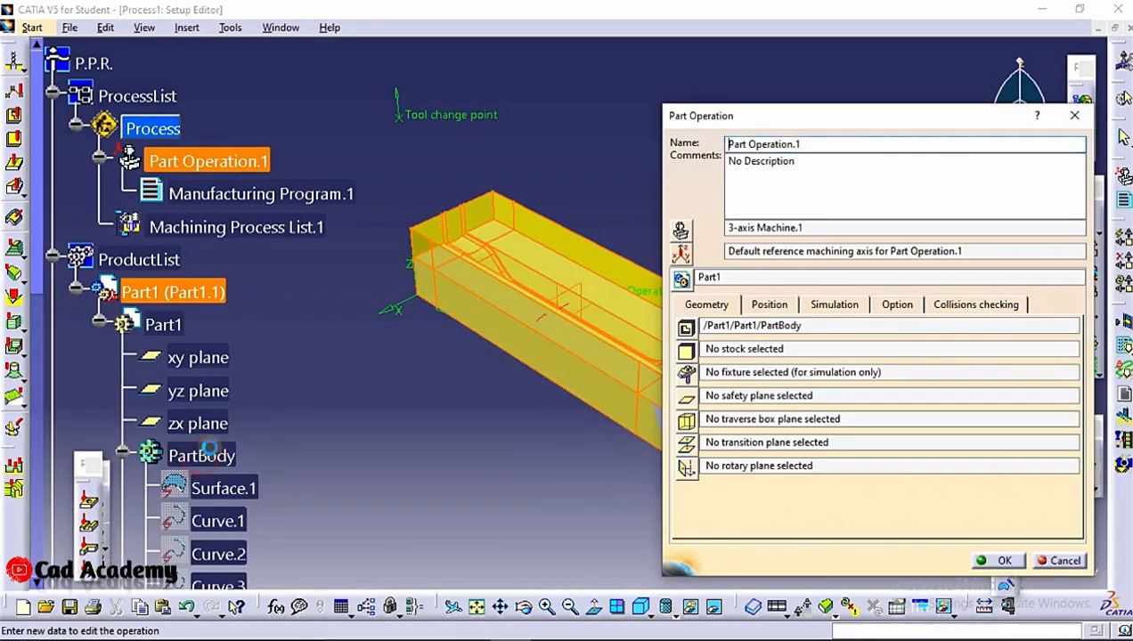
# Assign Body.2 as the stock of Part Operation.1 and the stock's top face as its safety plane
pyautogui.click(686, 349)
pyautogui.scroll(-8, 176, 345)
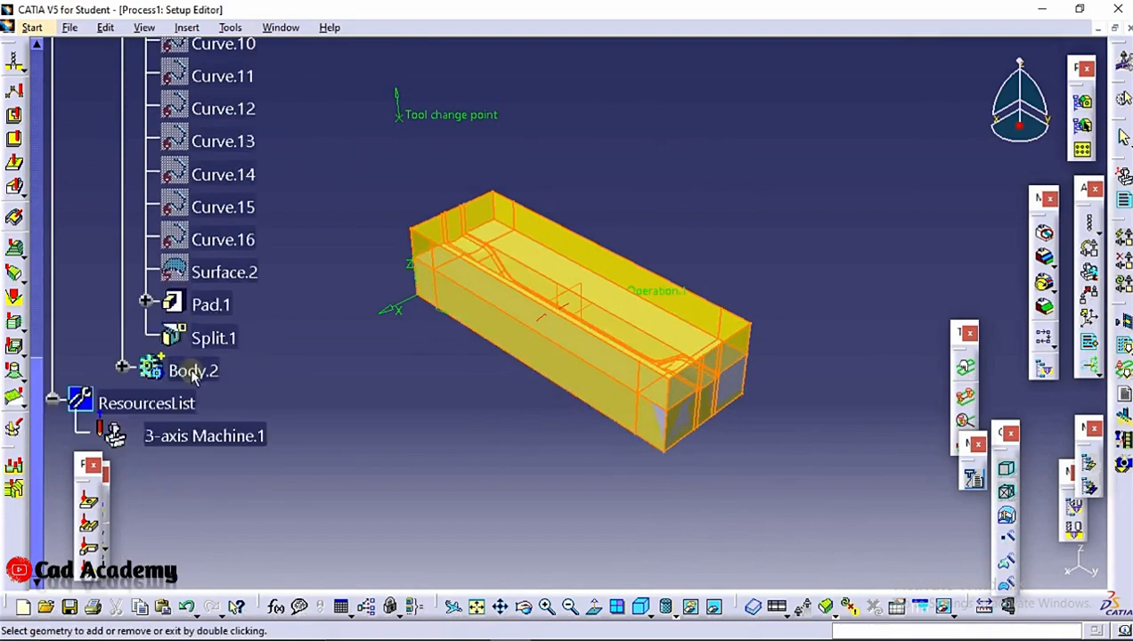
pyautogui.click(200, 316)
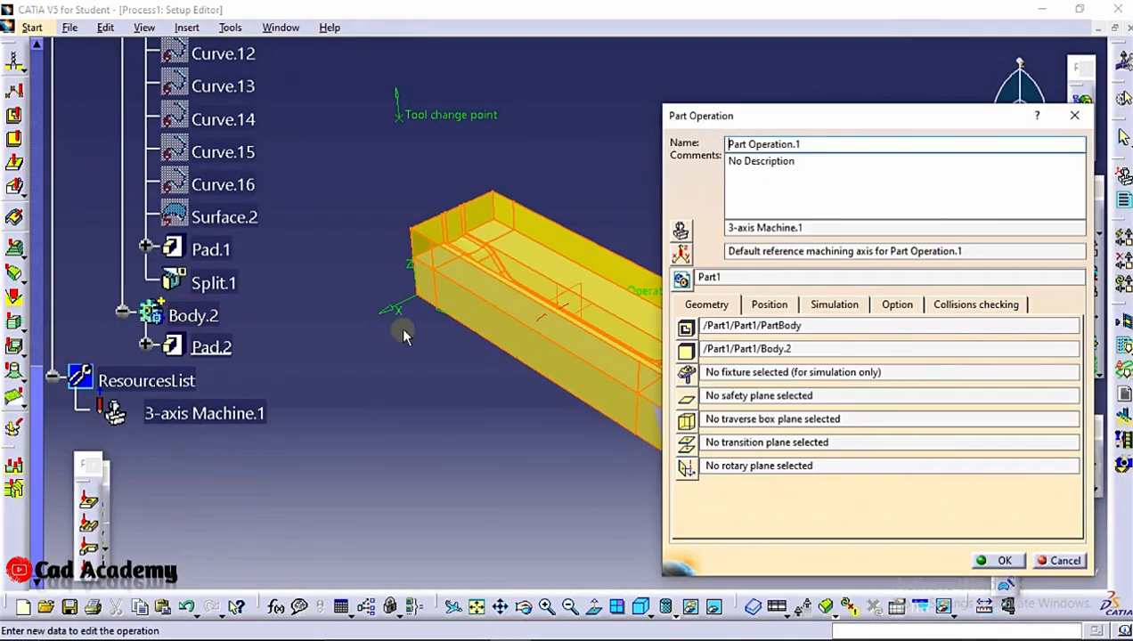
pyautogui.click(686, 395)
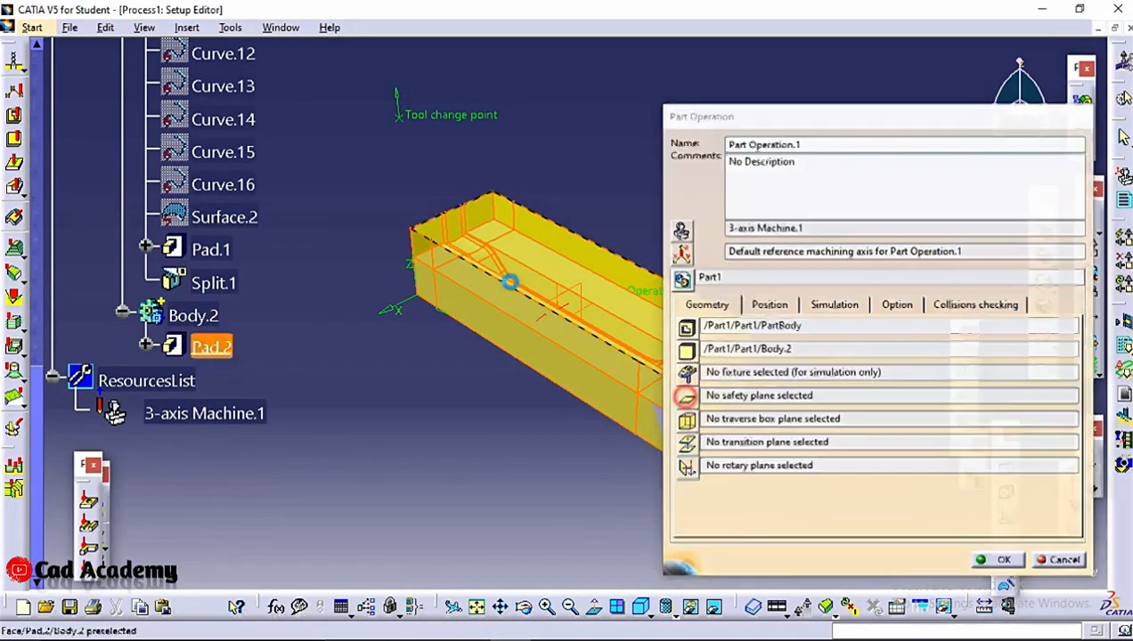
pyautogui.click(549, 237)
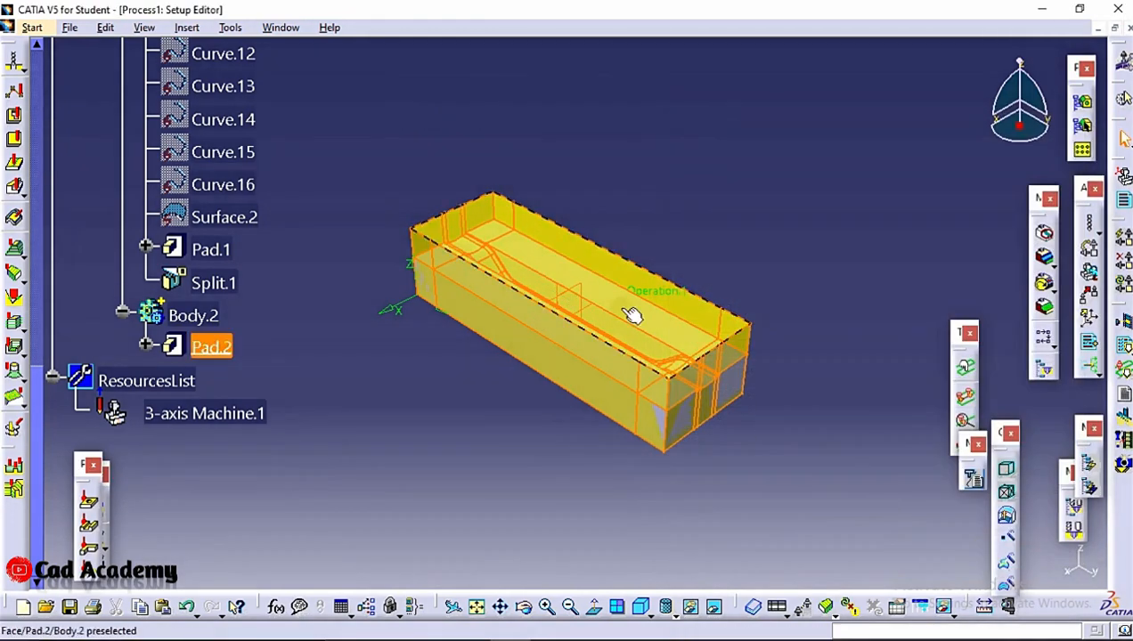
# Insert an End Mill tool change into Manufacturing Program.1
pyautogui.scroll(4, 297, 204)
pyautogui.click(184, 27)
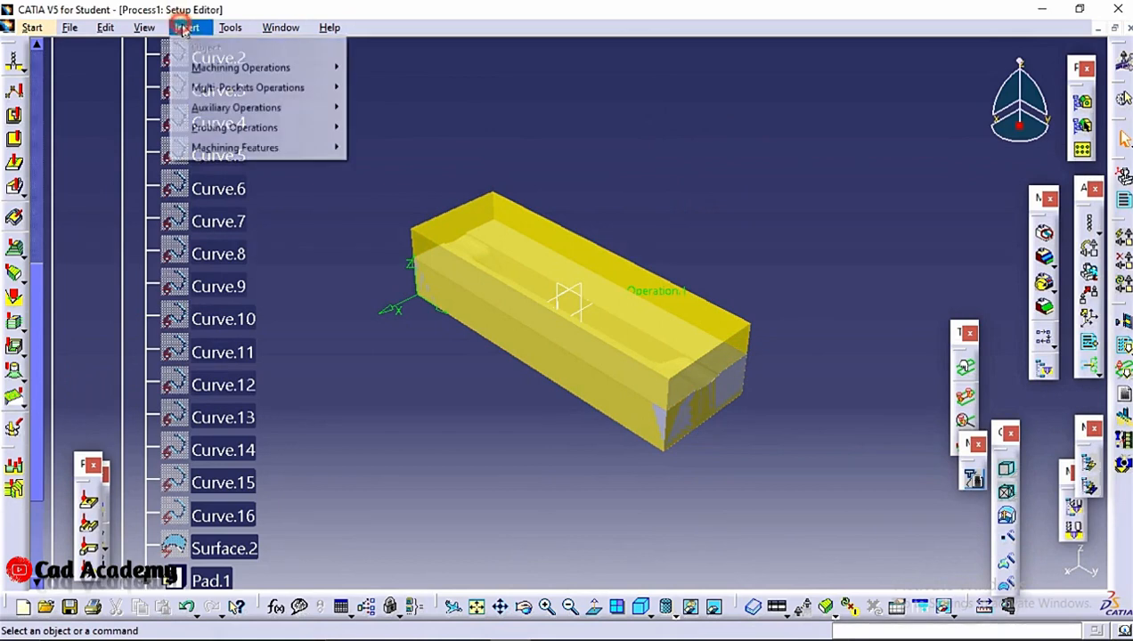
pyautogui.moveTo(277, 108)
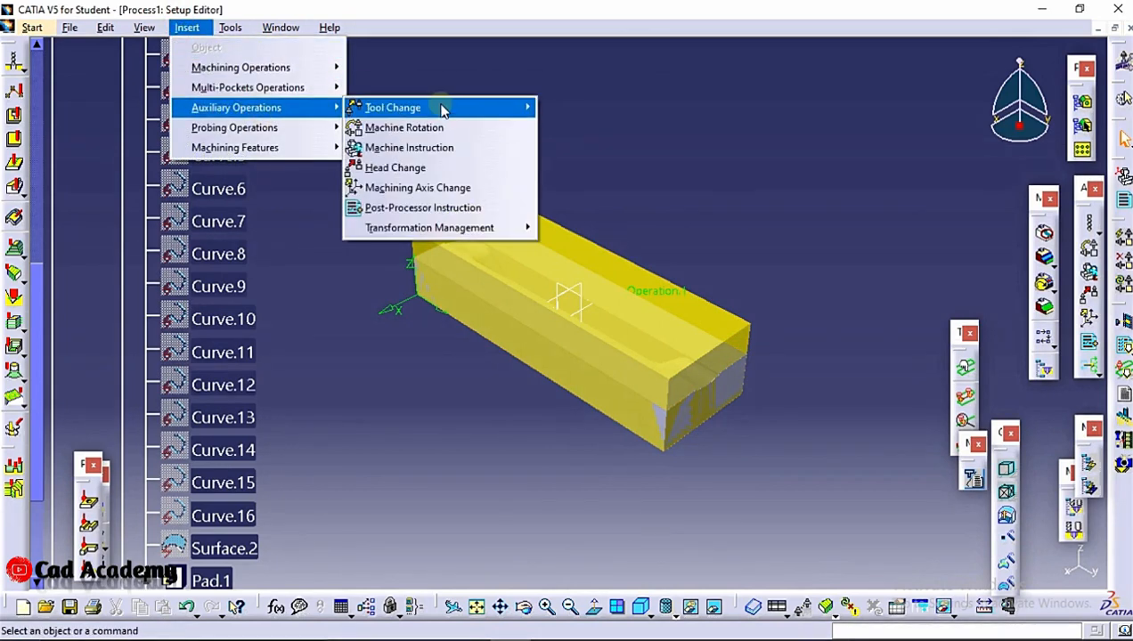
pyautogui.click(448, 108)
pyautogui.moveTo(488, 110)
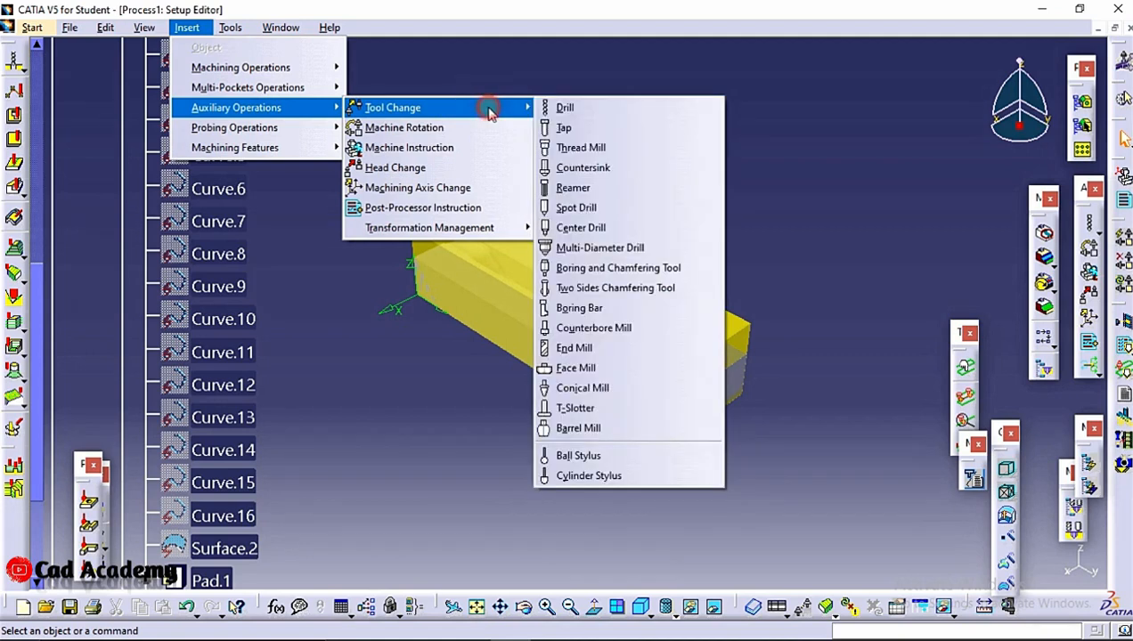
pyautogui.click(614, 358)
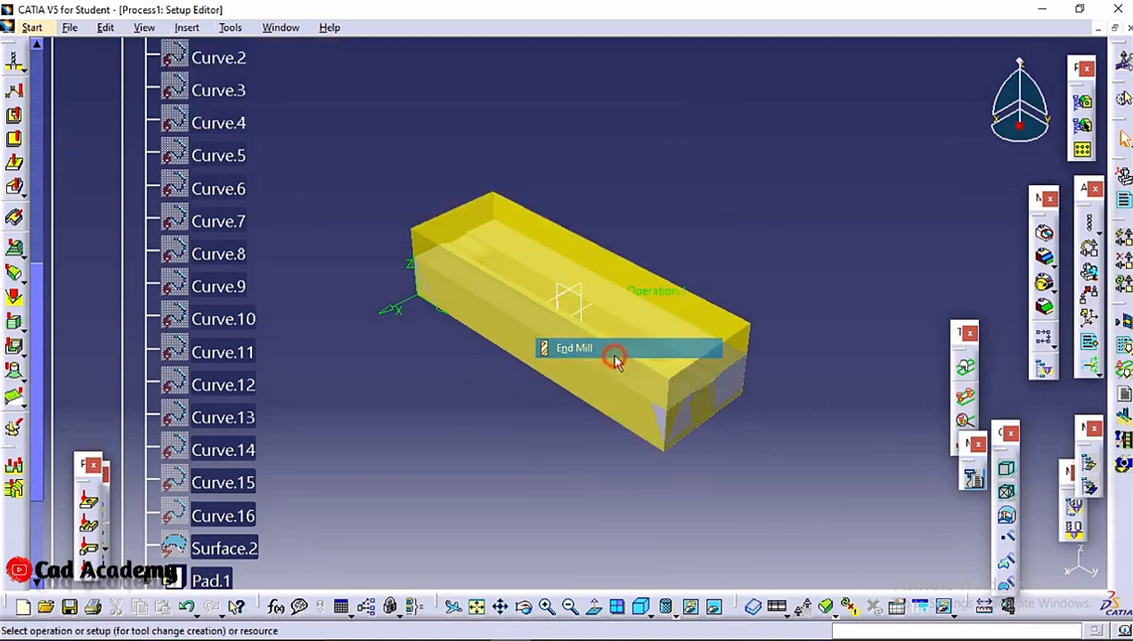
pyautogui.scroll(5, 240, 336)
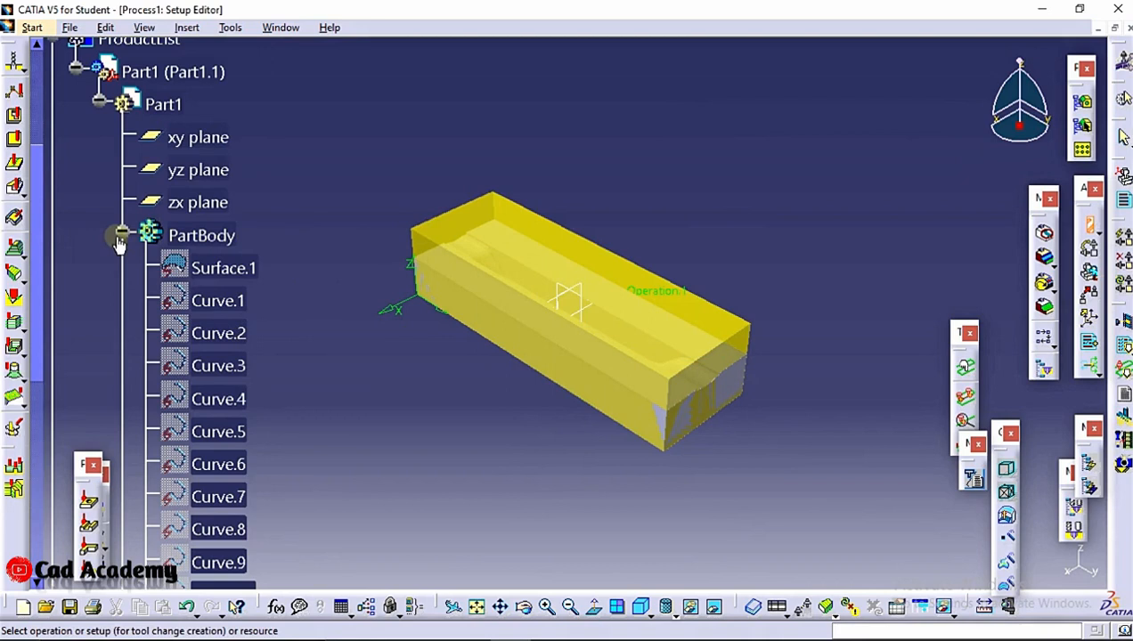
pyautogui.click(123, 235)
pyautogui.scroll(6, 178, 303)
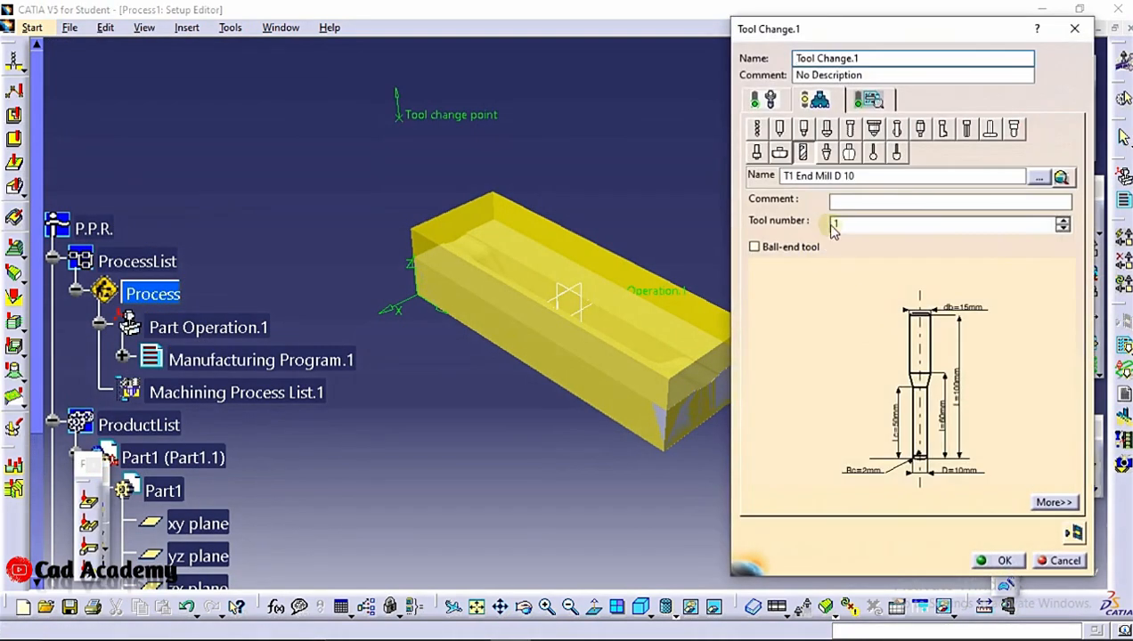
# Set the end mill's nominal diameter to 2 mm and its corner radius to 0 mm
pyautogui.doubleClick(960, 472)
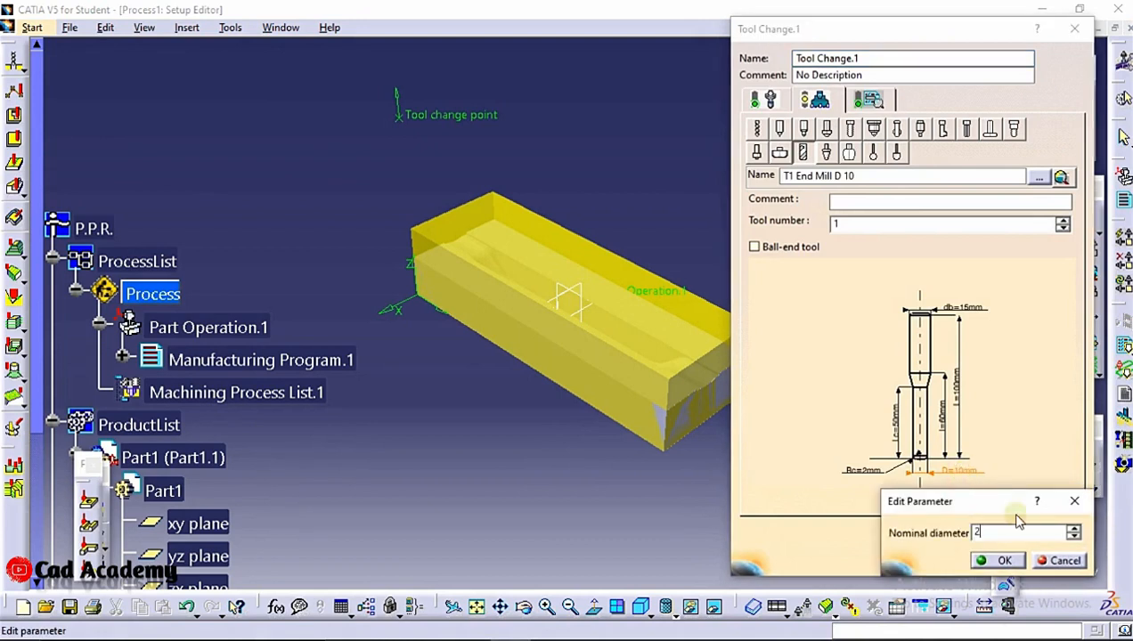
pyautogui.click(998, 560)
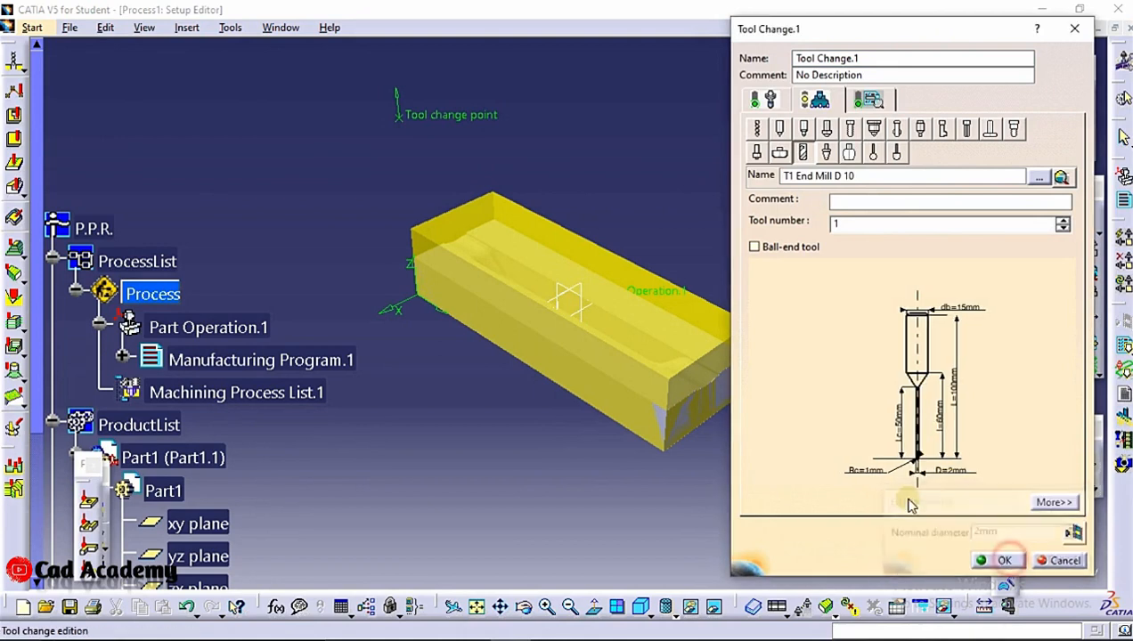
pyautogui.doubleClick(869, 472)
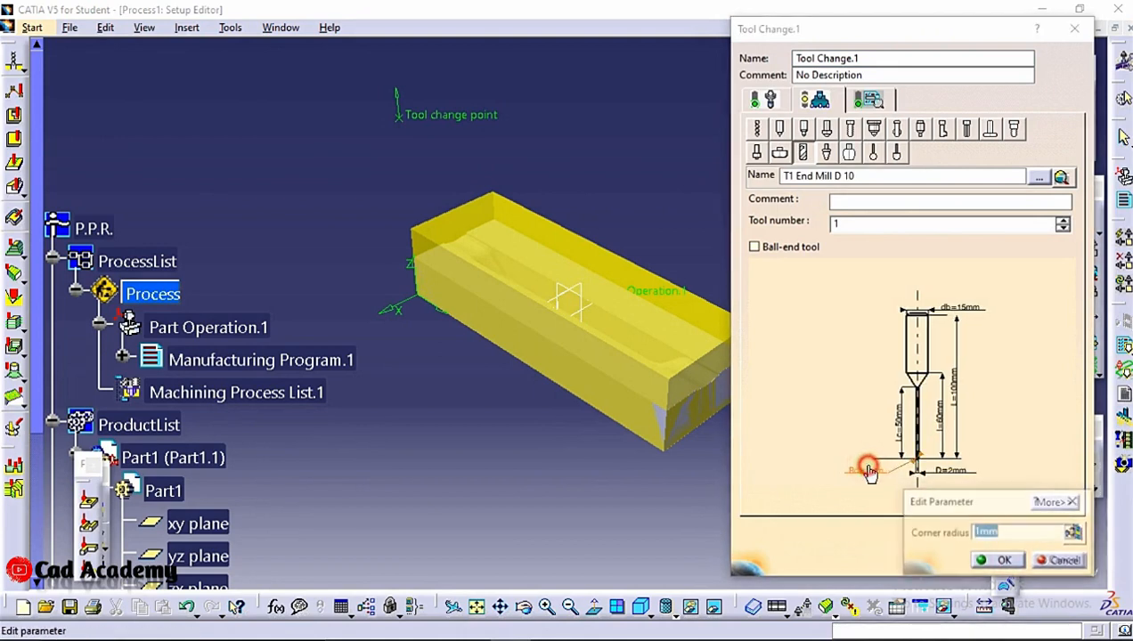
pyautogui.click(1001, 561)
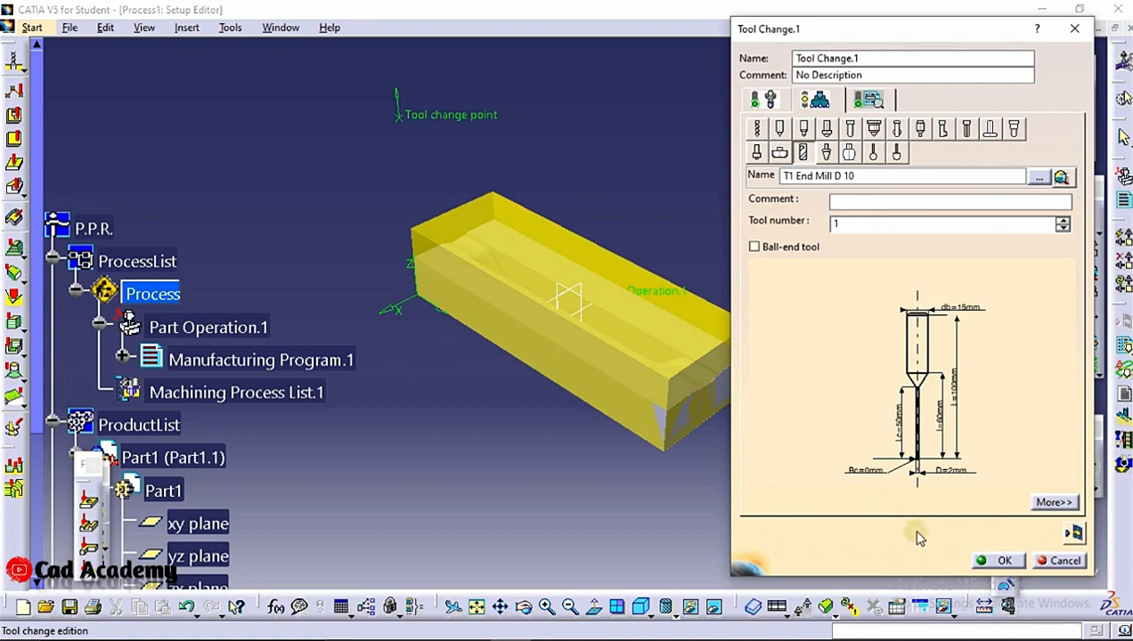
pyautogui.click(1001, 561)
pyautogui.click(250, 216)
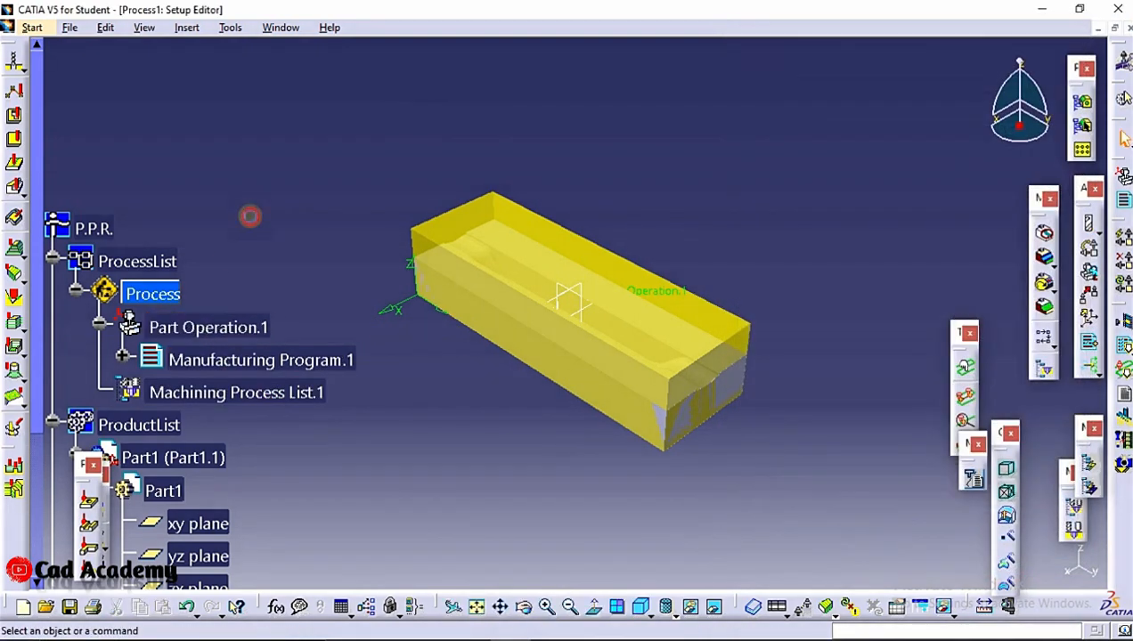
# Insert a Roughing surface machining operation after Tool Change.1 in the manufacturing program
pyautogui.click(121, 358)
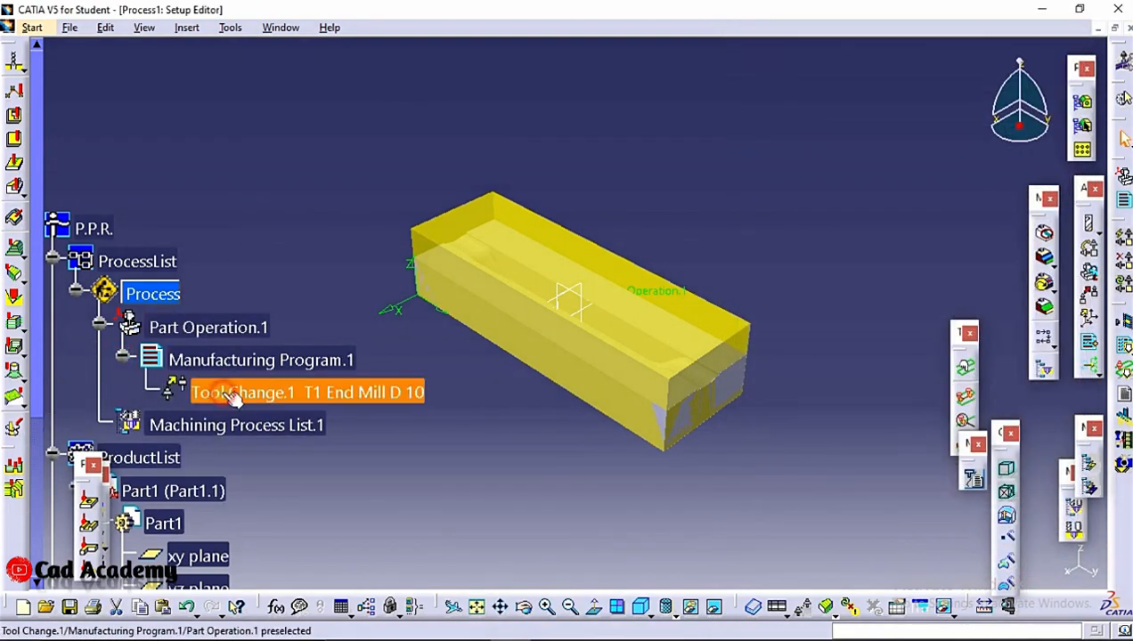
pyautogui.click(186, 28)
pyautogui.moveTo(266, 87)
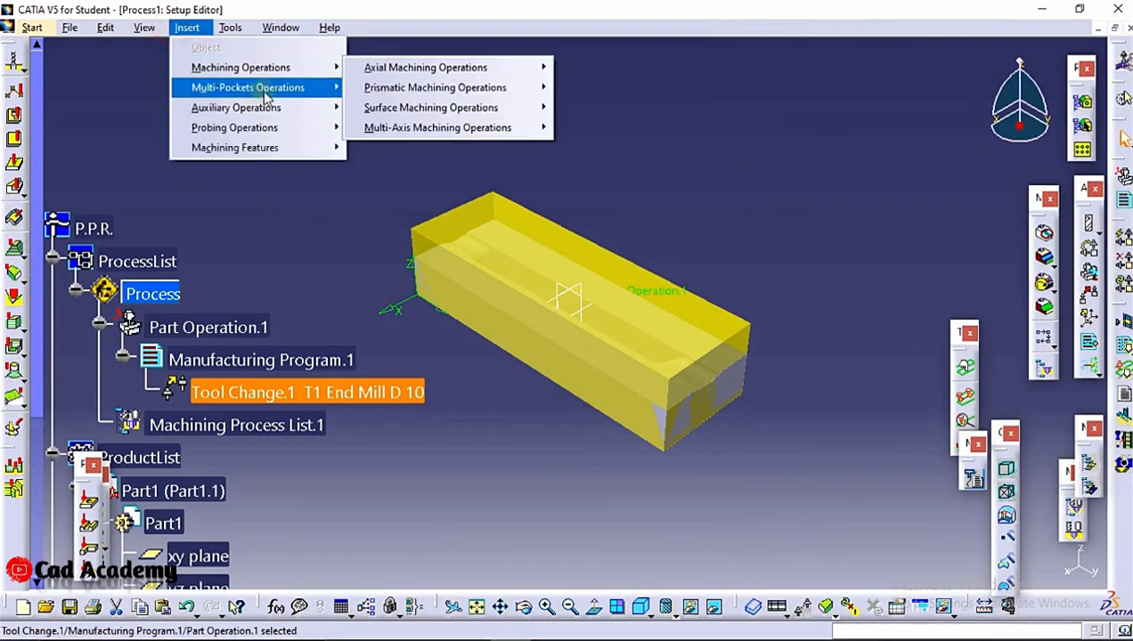
pyautogui.moveTo(276, 68)
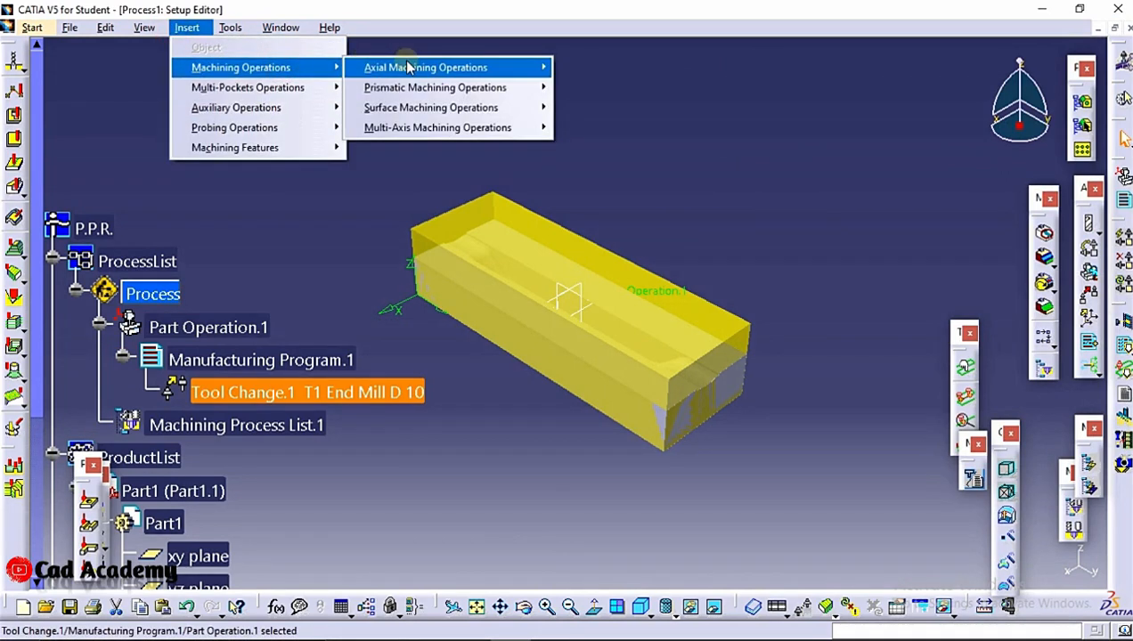
pyautogui.moveTo(405, 67)
pyautogui.moveTo(495, 109)
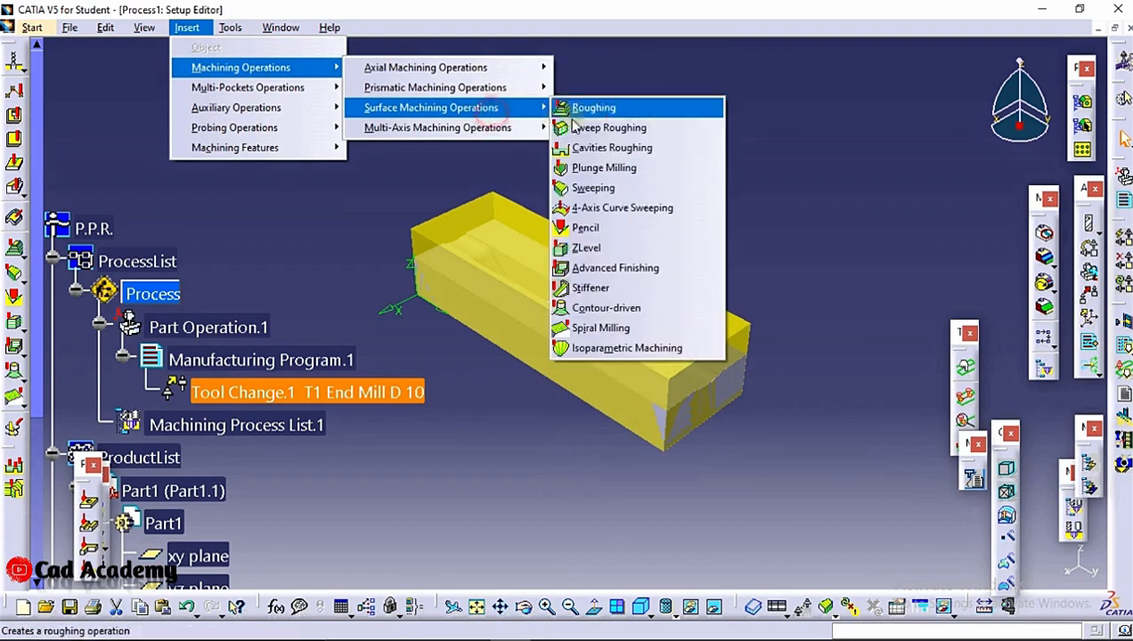
pyautogui.click(592, 108)
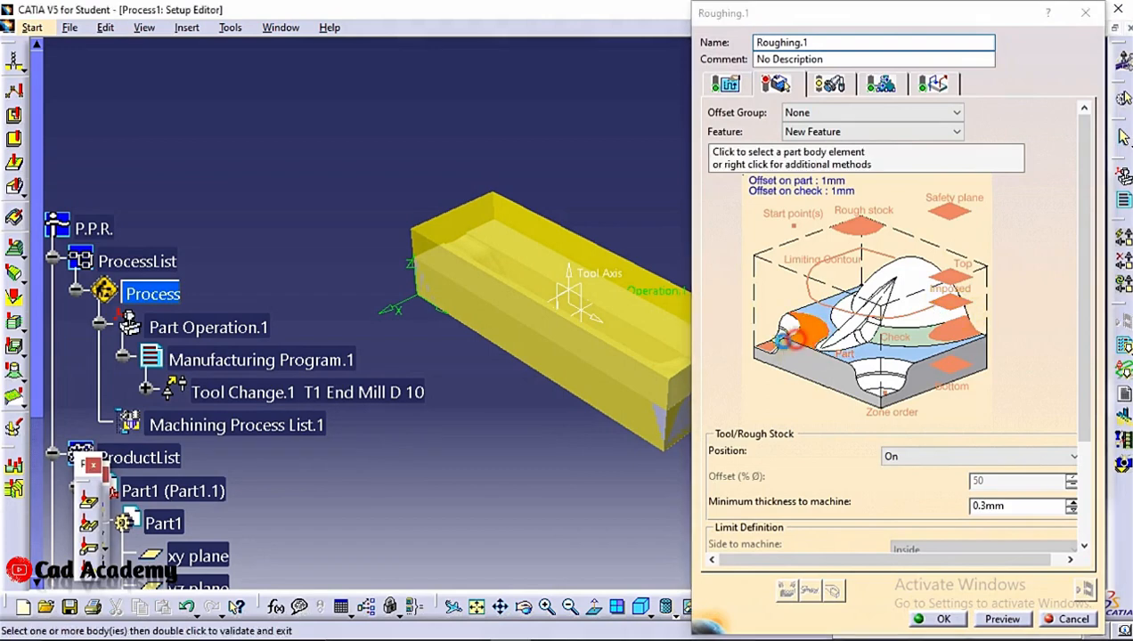
# Set PartBody as the part and Body.2 as the rough stock of the roughing operation
pyautogui.click(799, 350)
pyautogui.scroll(-5, 200, 456)
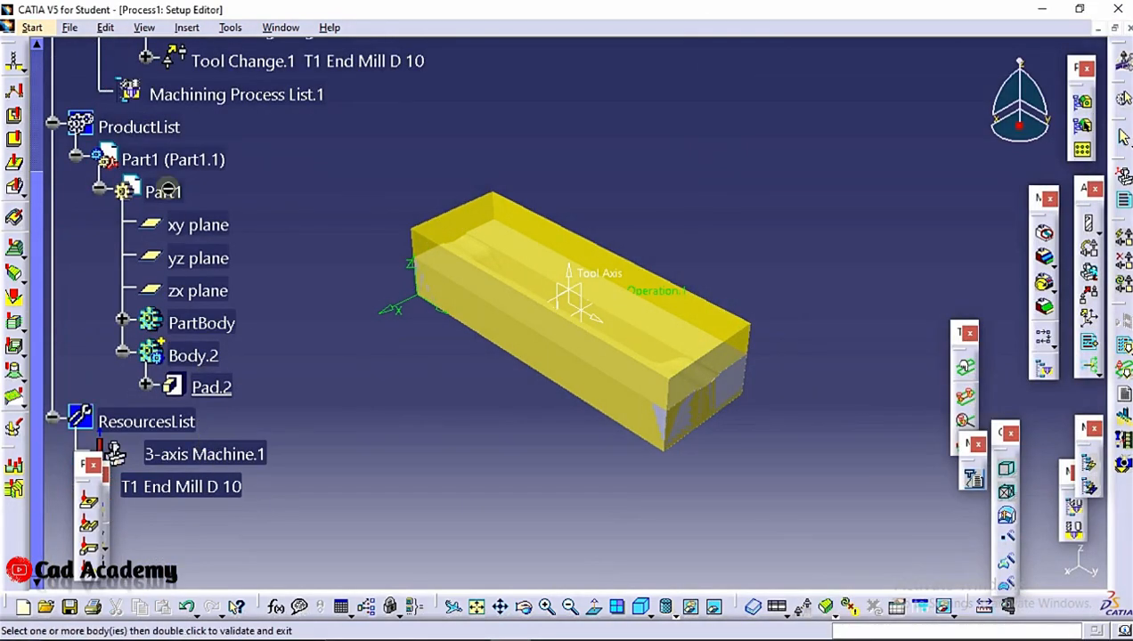
pyautogui.click(214, 324)
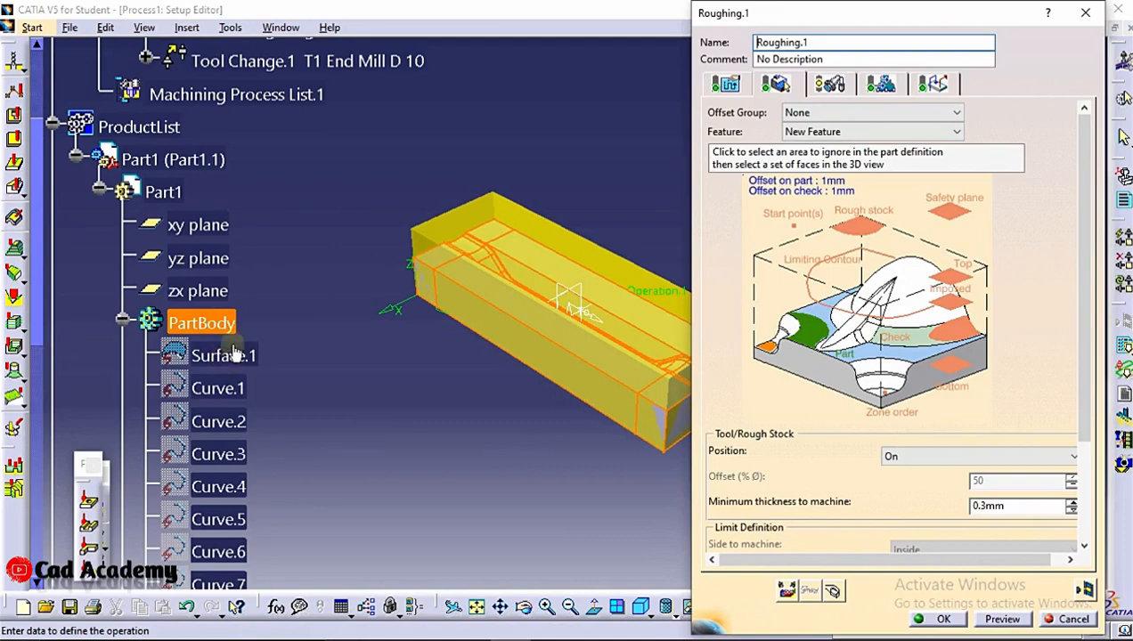
pyautogui.click(120, 323)
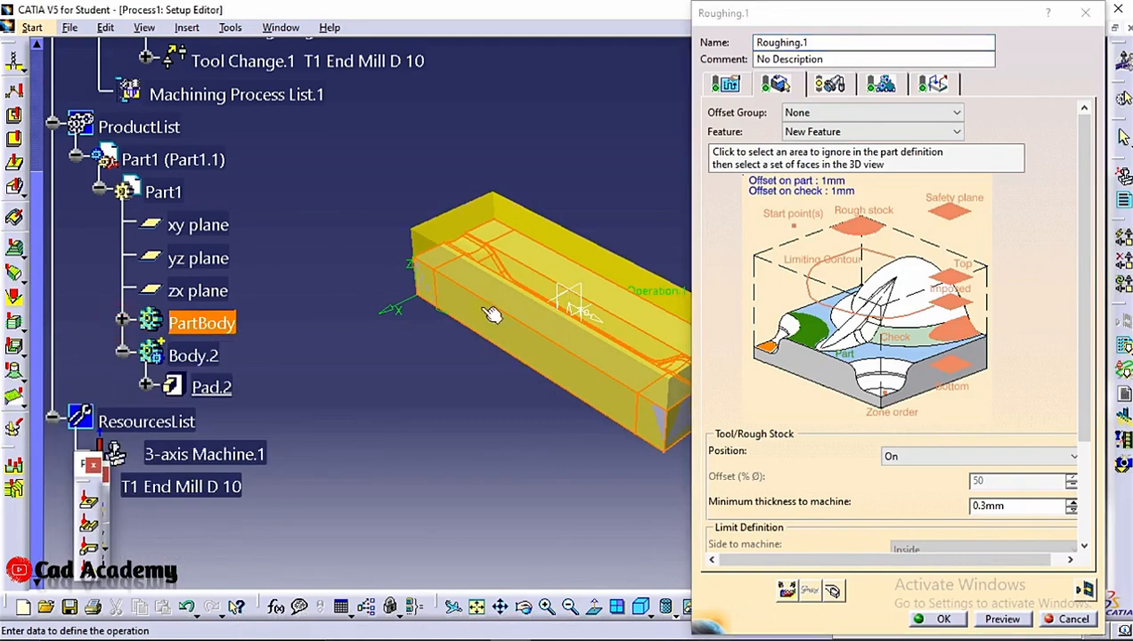
pyautogui.click(869, 233)
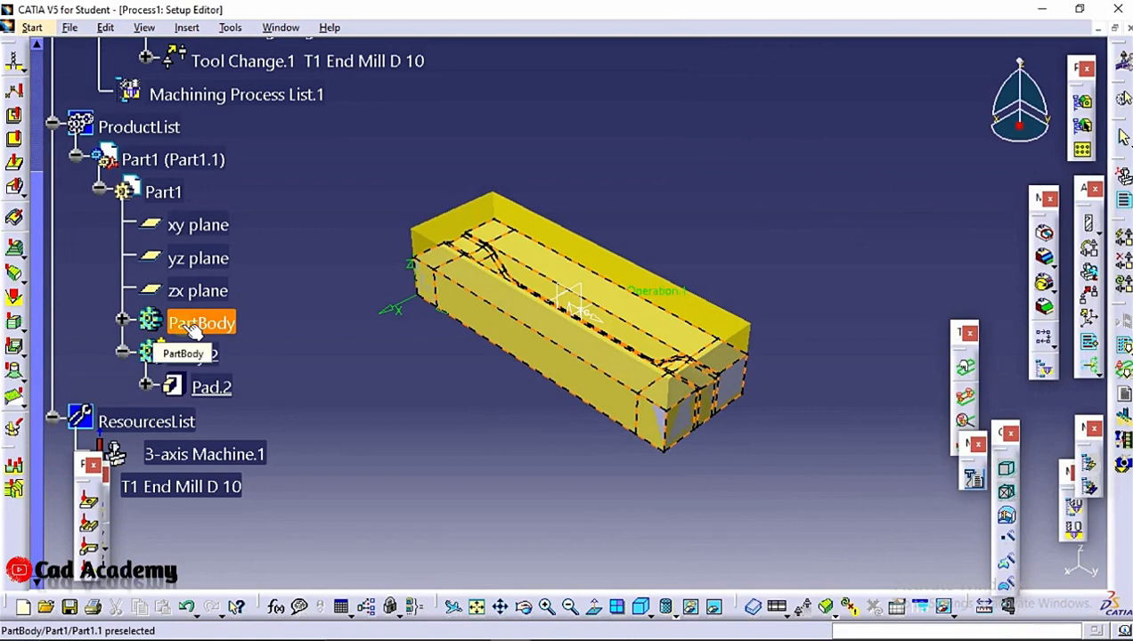
pyautogui.click(211, 358)
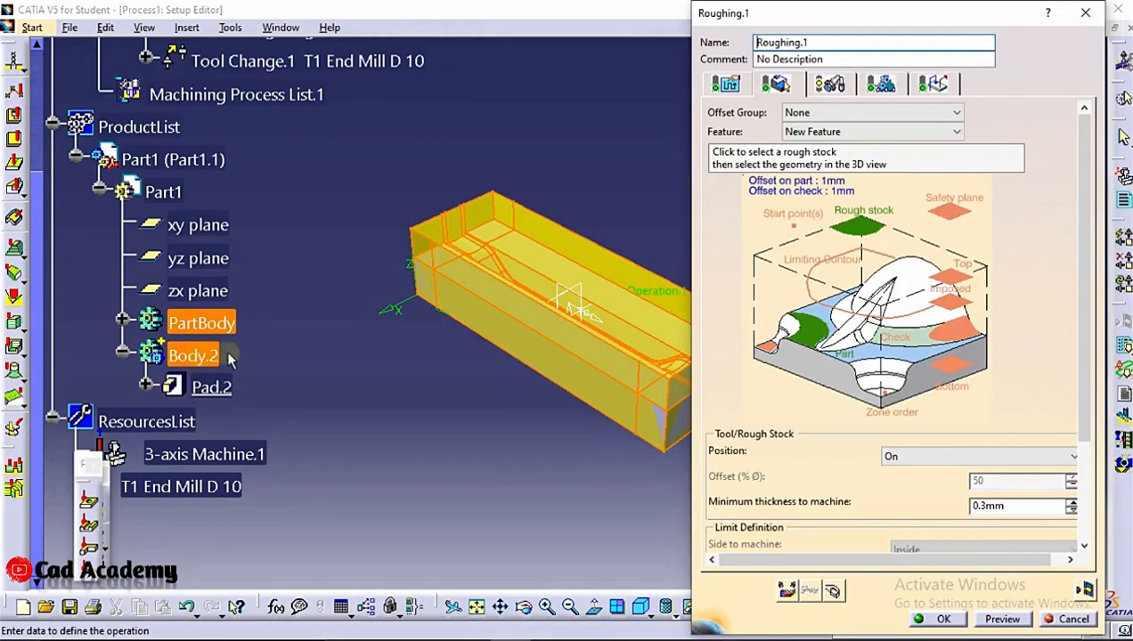
# Set the stock's top face as the roughing safety plane and the block's underside as the bottom plane
pyautogui.click(967, 214)
pyautogui.click(568, 260)
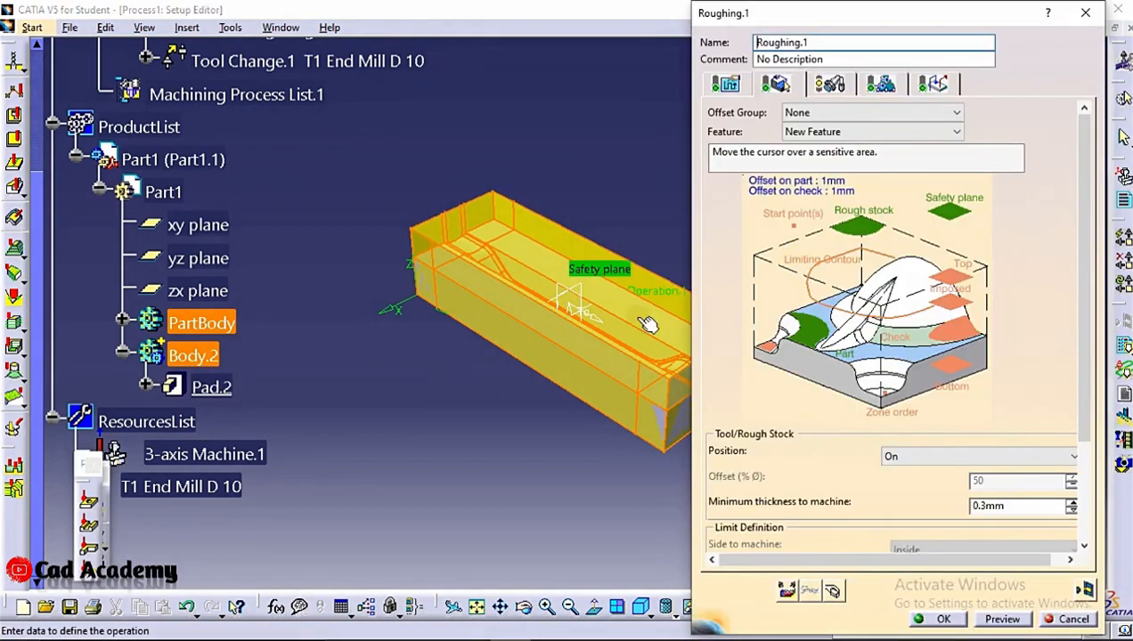
pyautogui.click(944, 362)
pyautogui.moveTo(536, 349); pyautogui.dragTo(630, 297, button='middle')
pyautogui.click(634, 281)
pyautogui.moveTo(602, 233); pyautogui.dragTo(595, 334, button='middle')
pyautogui.moveTo(567, 189); pyautogui.dragTo(563, 294, button='middle')
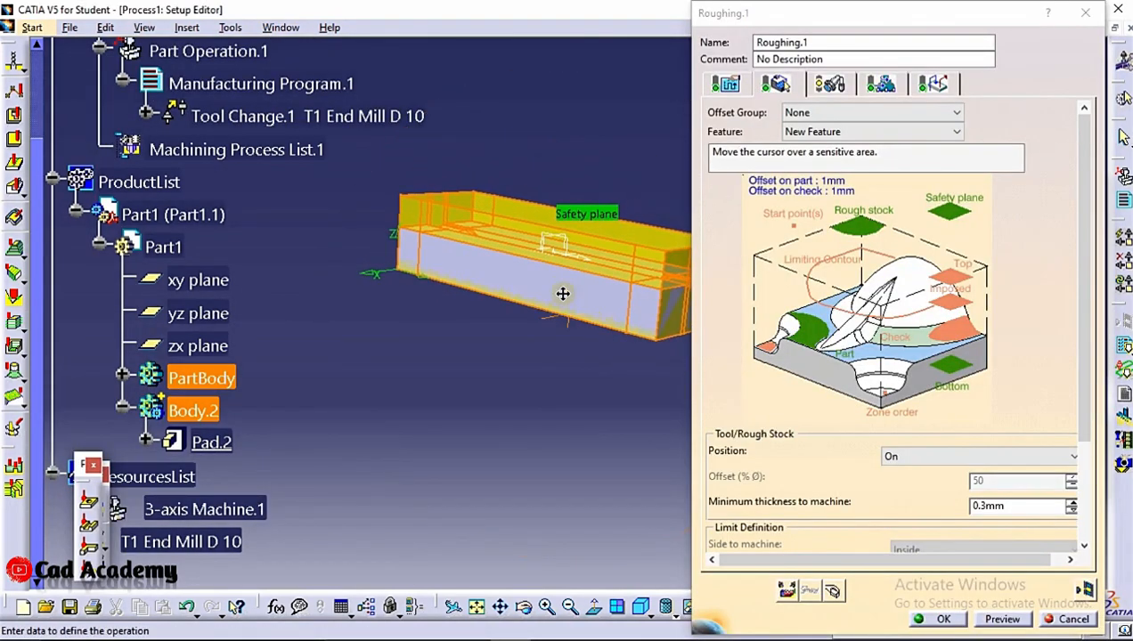
# Review the available tool path styles in the roughing strategy and preview the operation to check its parameters
pyautogui.click(726, 84)
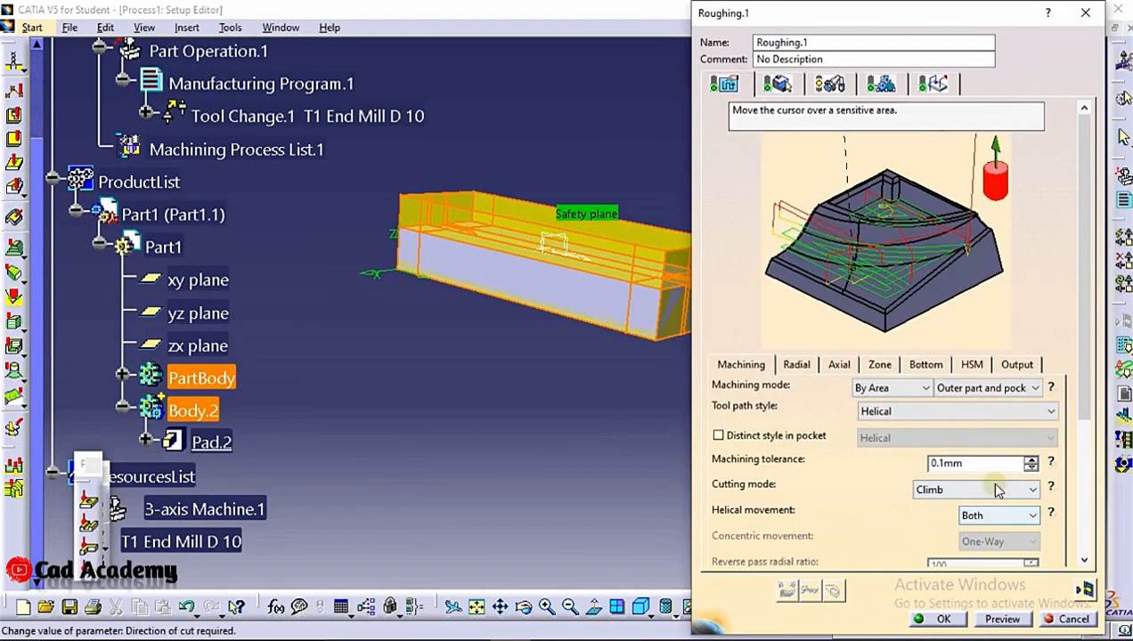
pyautogui.click(926, 412)
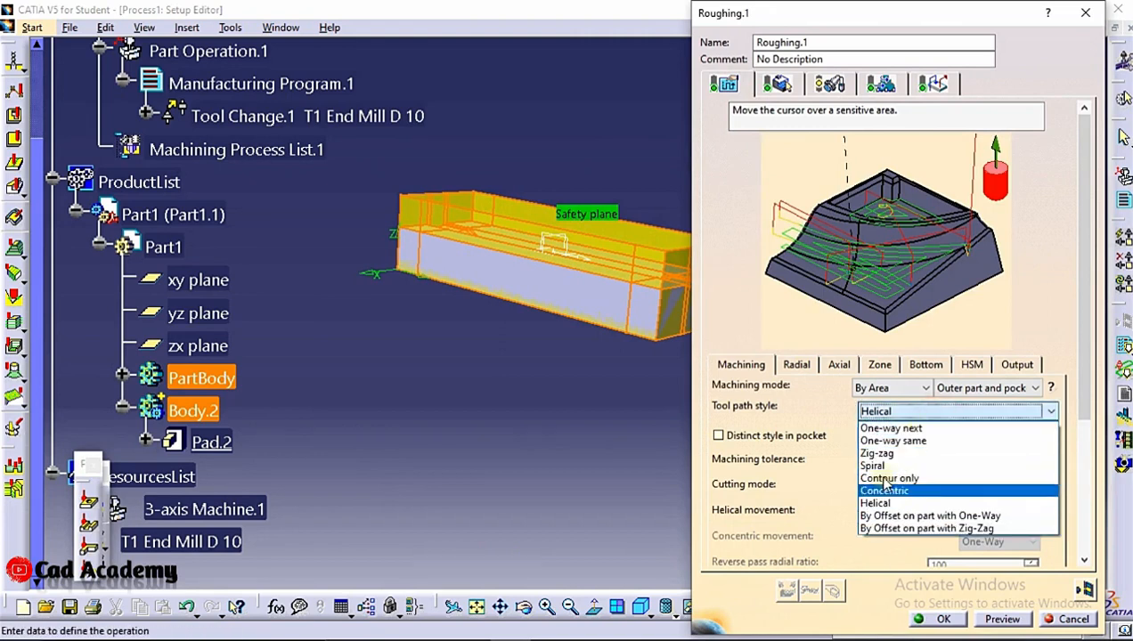
pyautogui.click(802, 395)
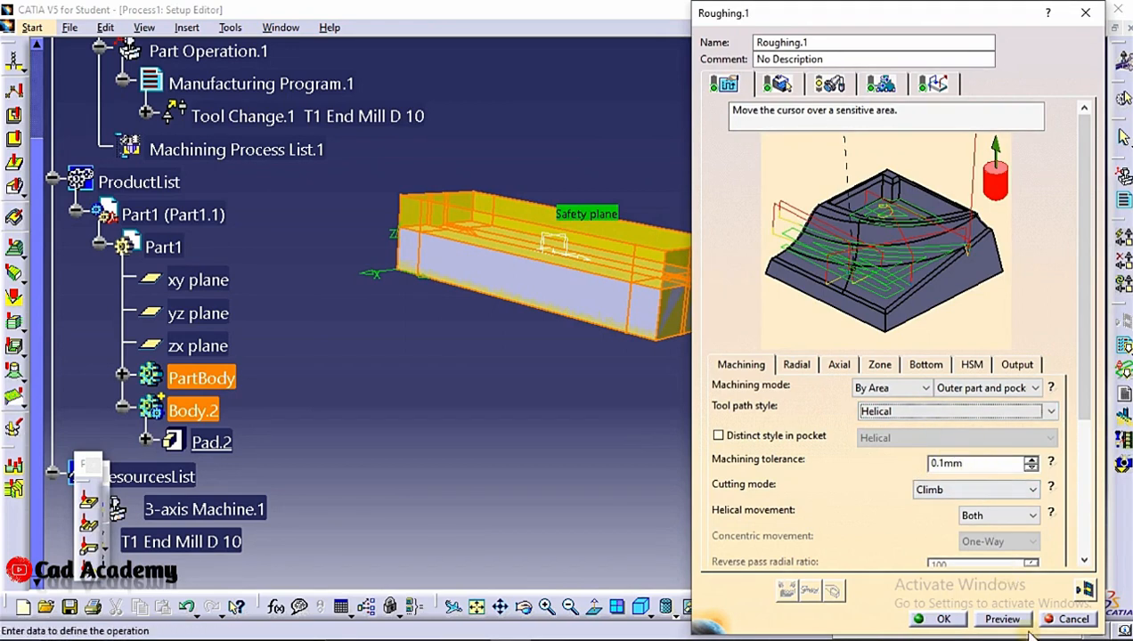
pyautogui.click(1002, 615)
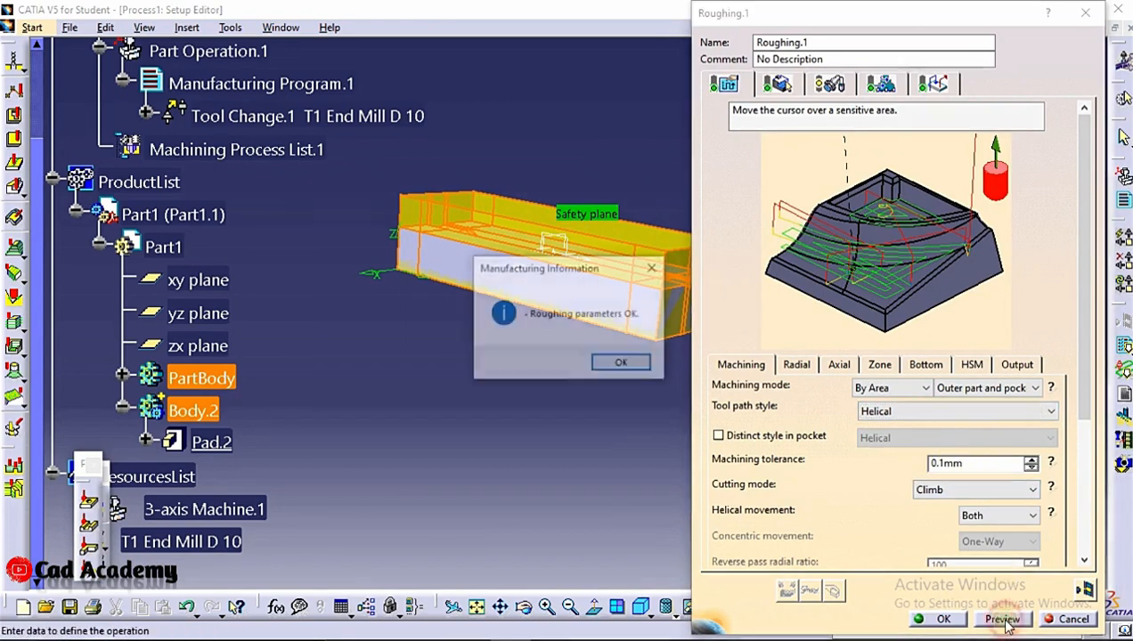
# Run the video simulation of the roughing tool path on the stock block, and accept the roughing operation
pyautogui.click(639, 366)
pyautogui.click(1089, 593)
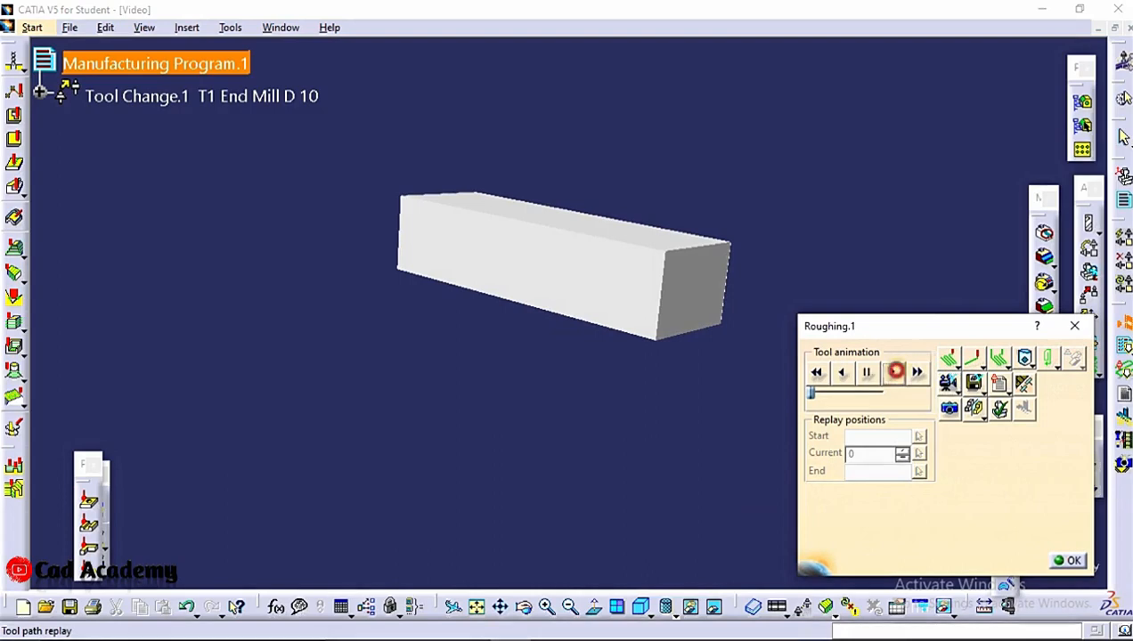
pyautogui.click(895, 371)
pyautogui.moveTo(645, 283); pyautogui.dragTo(637, 331, button='middle')
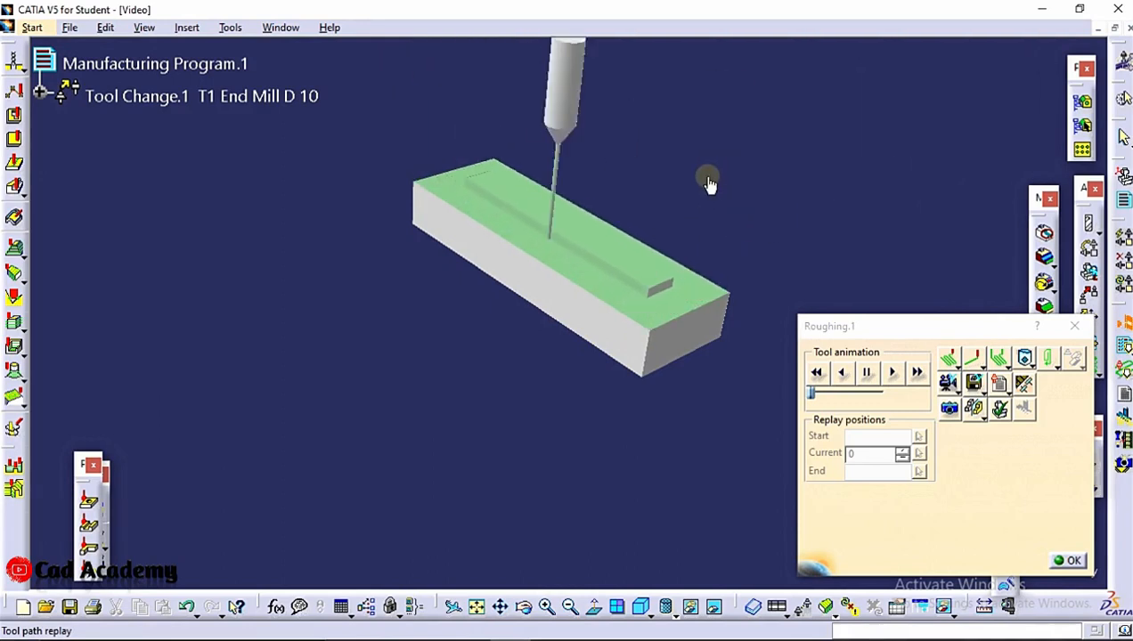
pyautogui.moveTo(711, 179); pyautogui.dragTo(587, 271, button='middle')
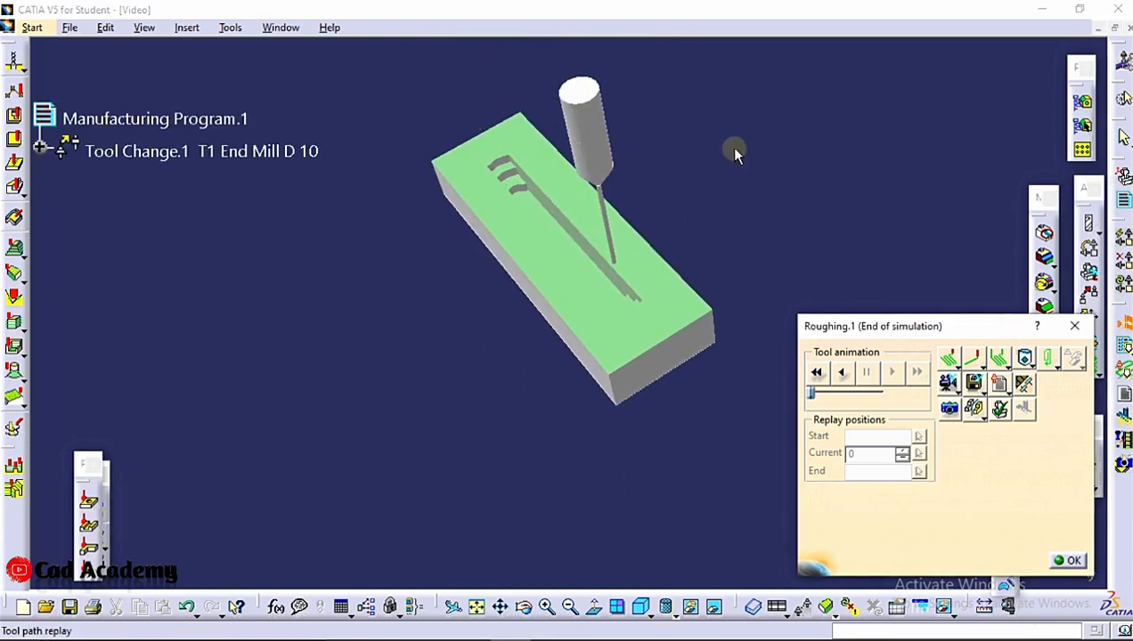
pyautogui.click(1075, 561)
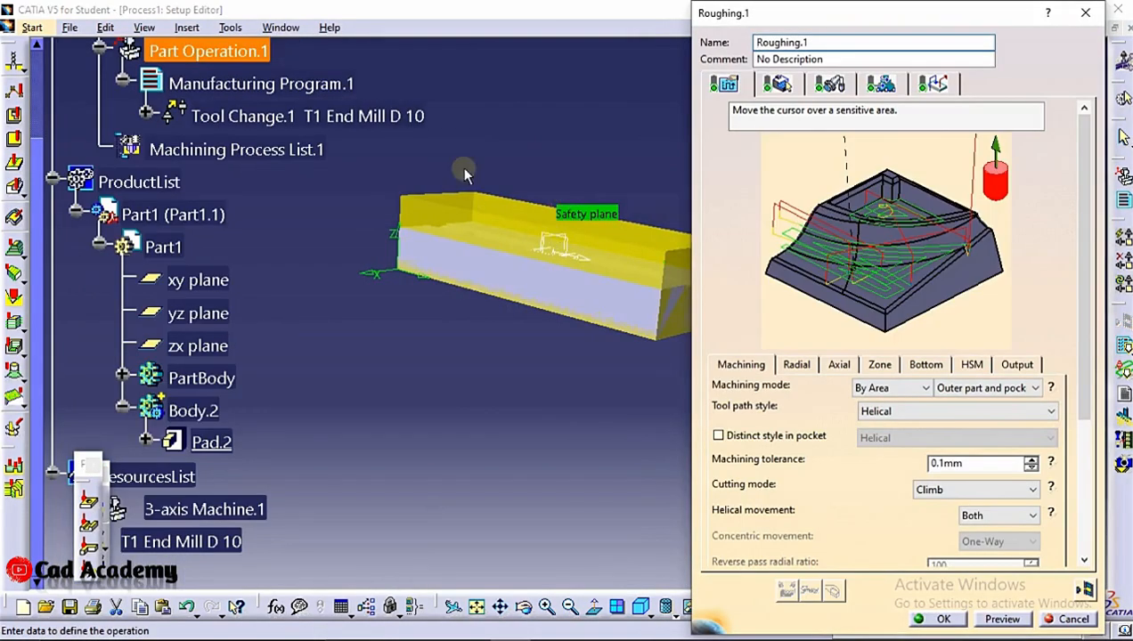
pyautogui.moveTo(463, 172); pyautogui.dragTo(495, 281, button='middle')
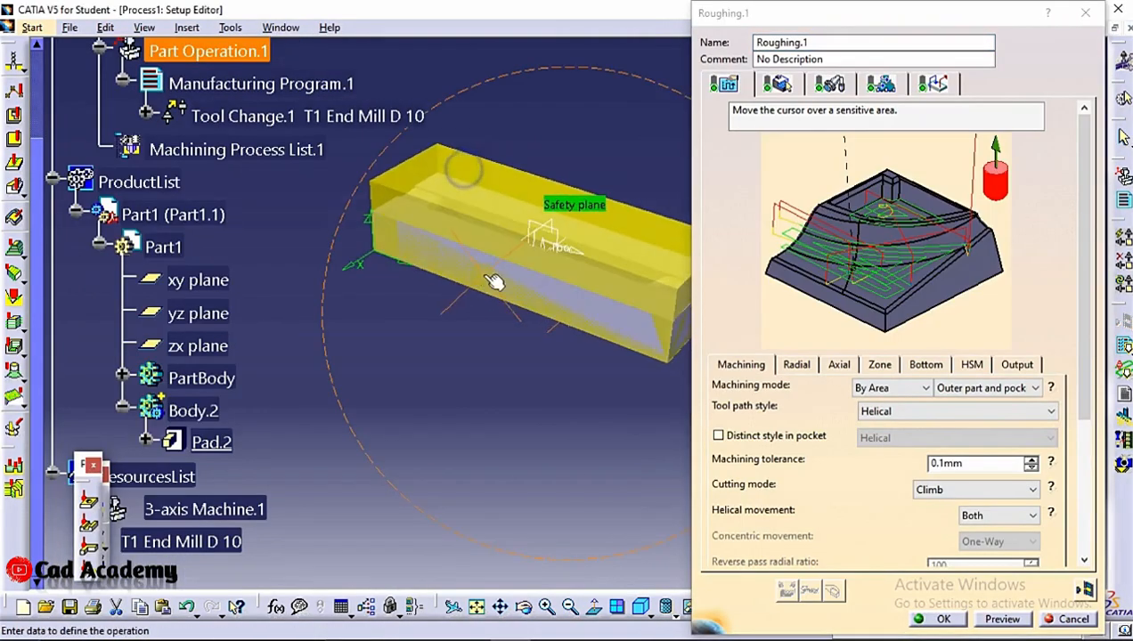
pyautogui.click(937, 618)
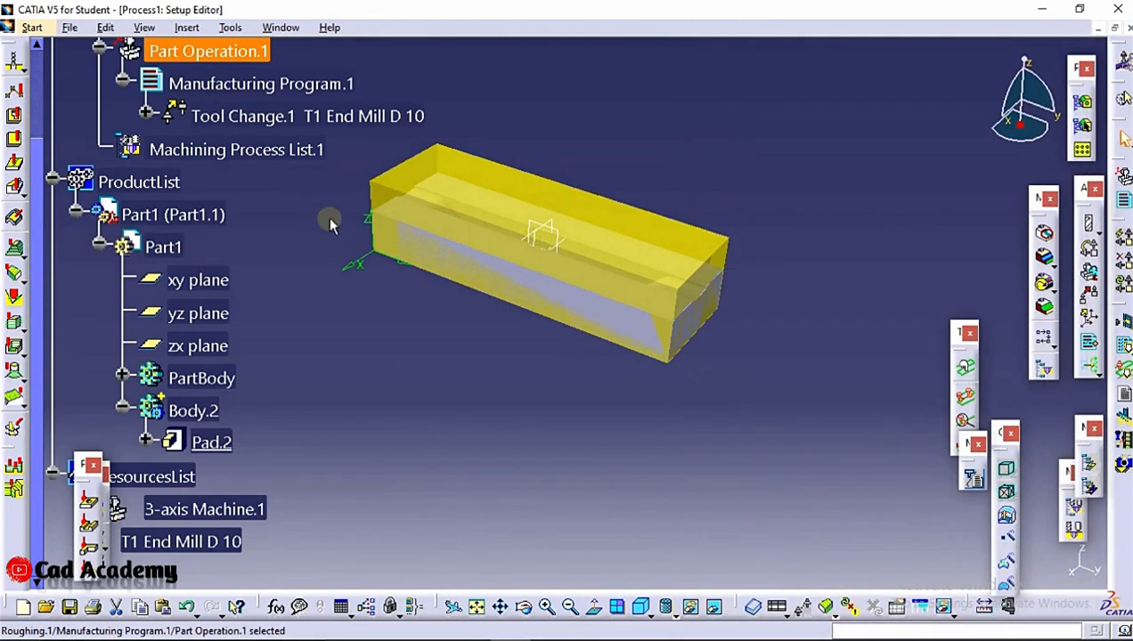
# Hide the stock body Body.2 to expose the grooved die
pyautogui.rightClick(185, 411)
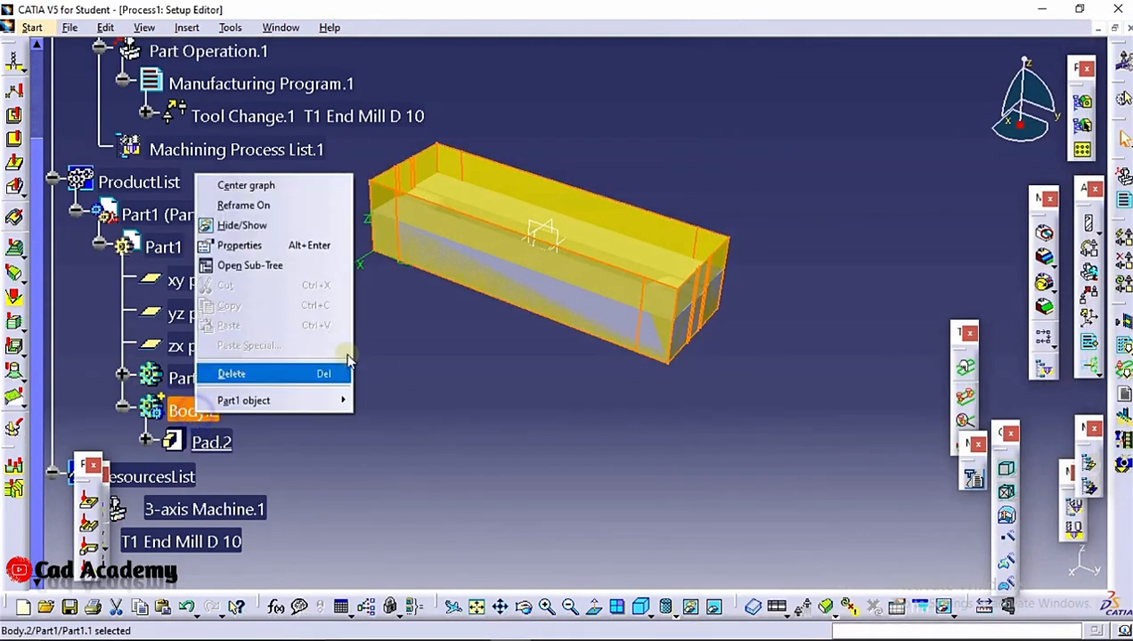
pyautogui.click(258, 228)
pyautogui.moveTo(458, 240); pyautogui.dragTo(386, 141, button='middle')
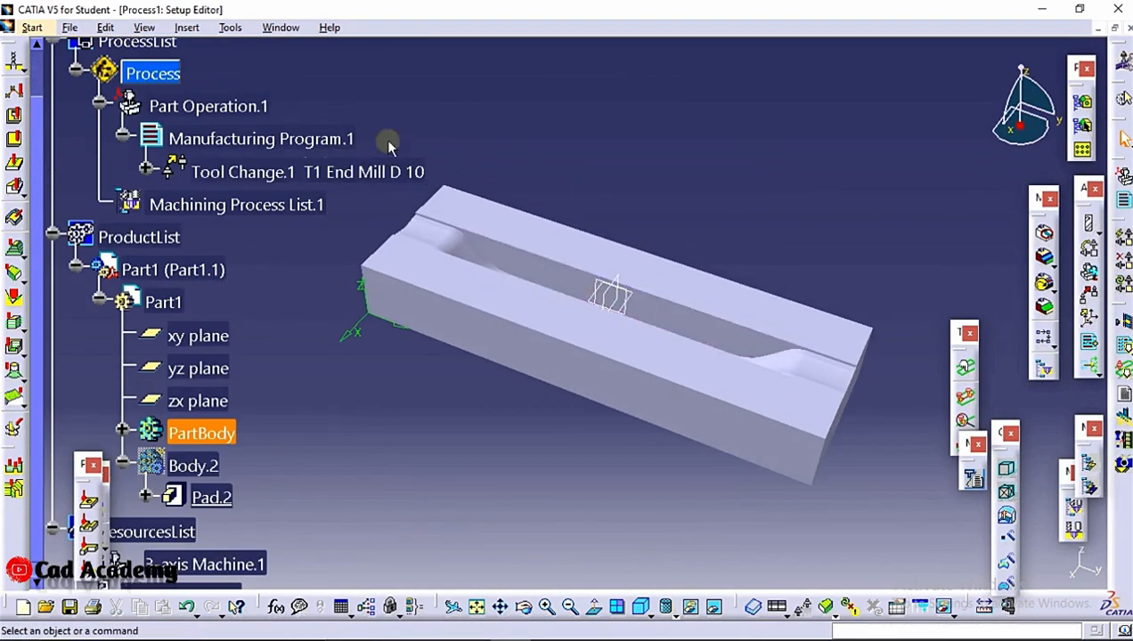
# Add a second end mill tool change to Manufacturing Program.1
pyautogui.click(187, 27)
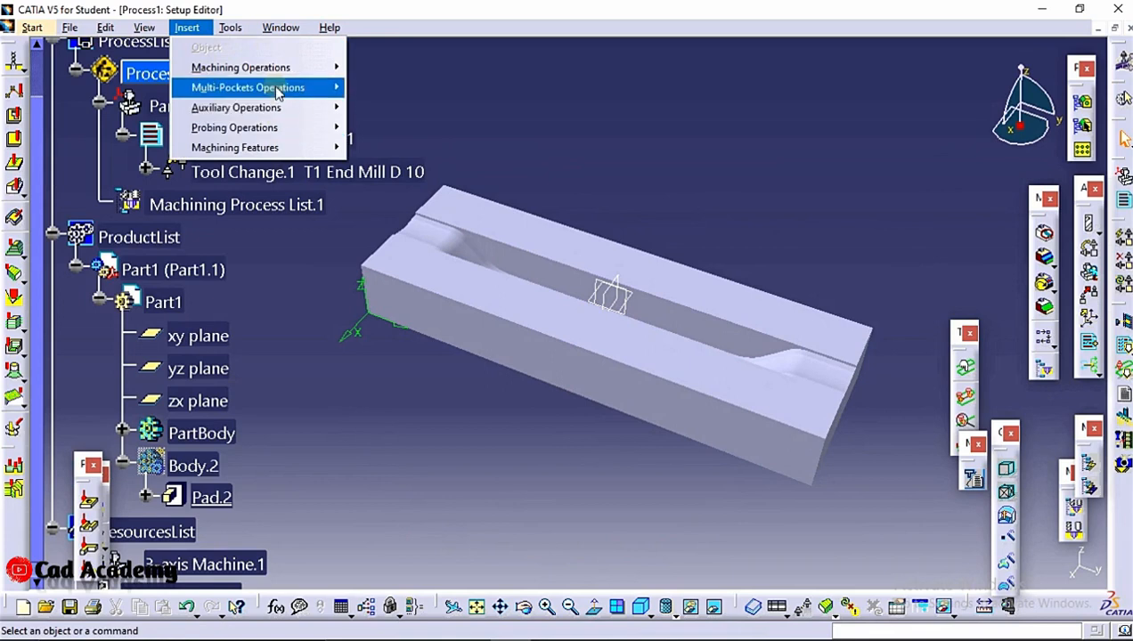
pyautogui.moveTo(279, 91)
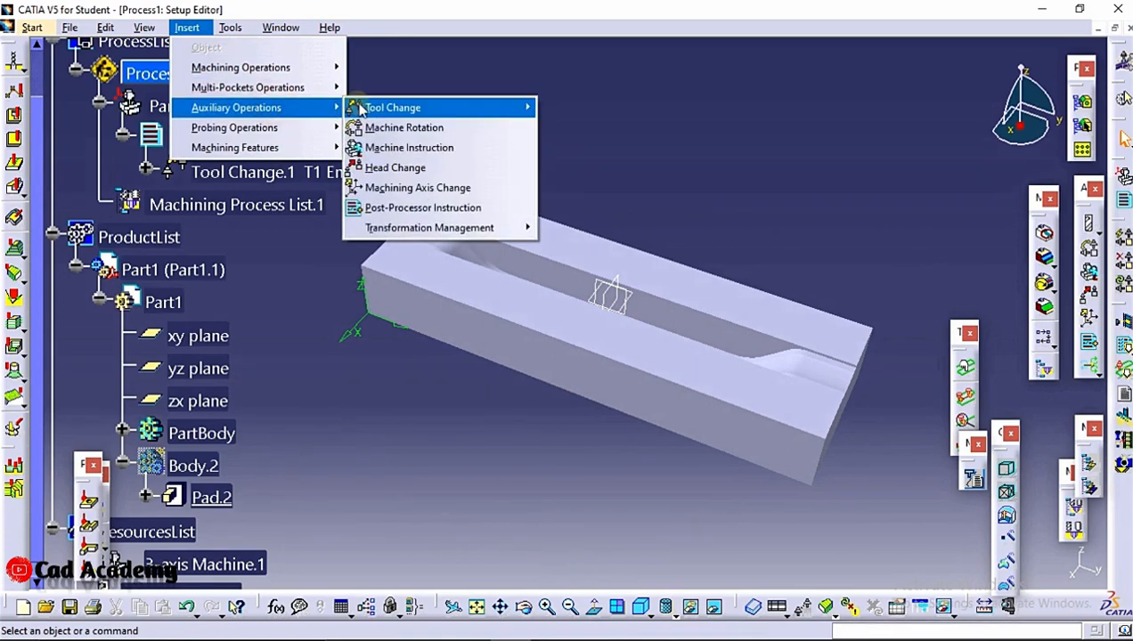
pyautogui.moveTo(391, 108)
pyautogui.click(603, 348)
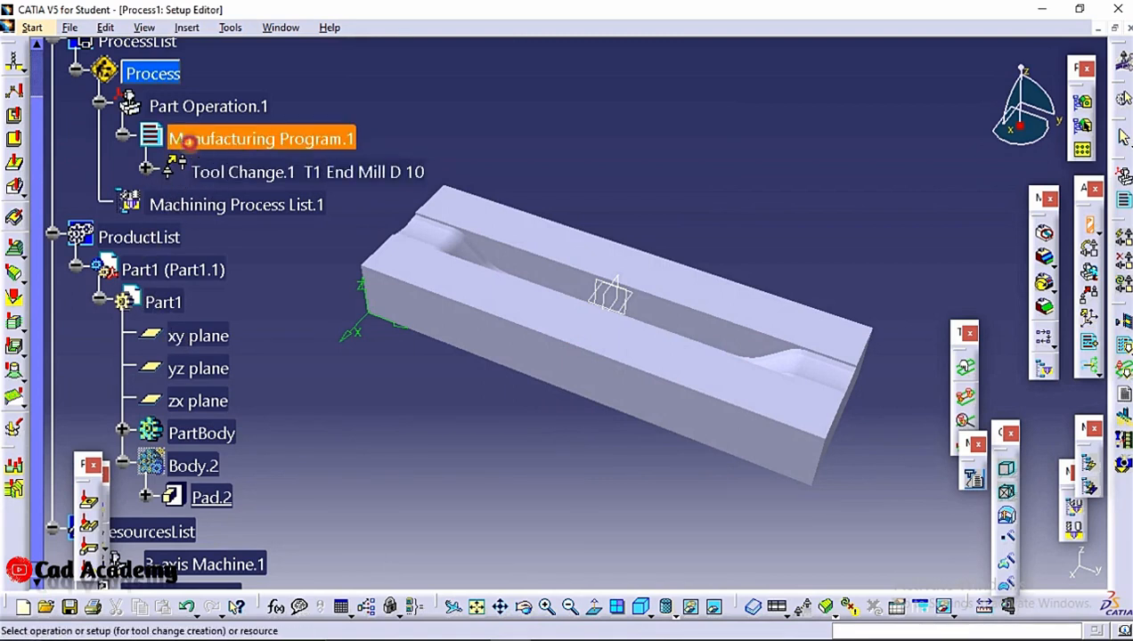
pyautogui.click(196, 143)
# Set the new end mill's nominal diameter to 2 mm and accept a corner radius of 1 mm
pyautogui.doubleClick(961, 473)
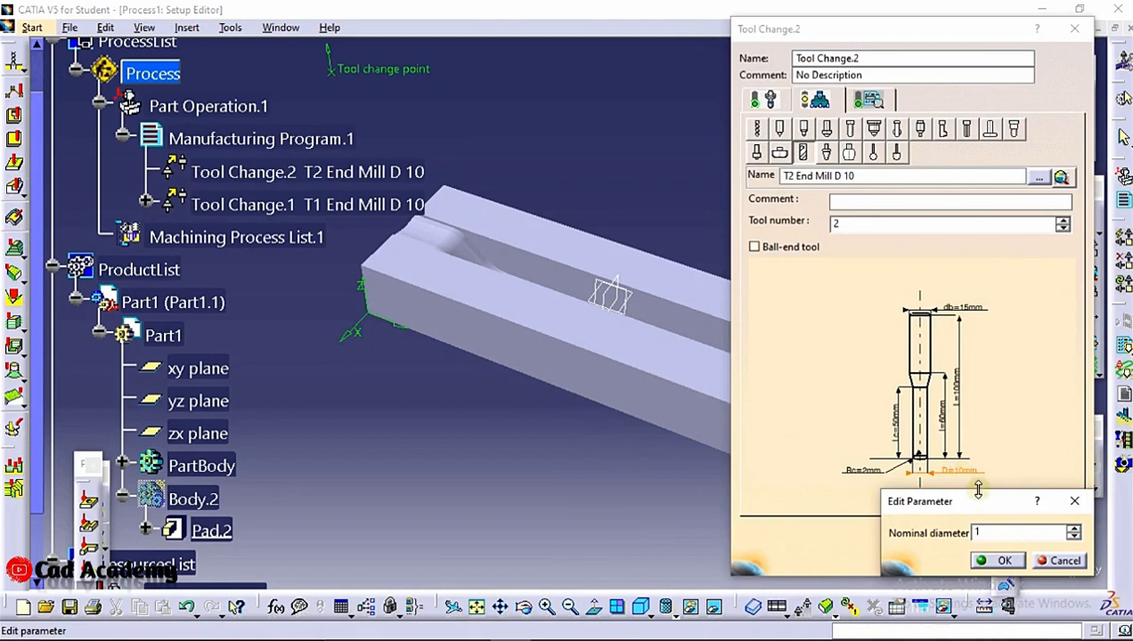
pyautogui.write('2')
pyautogui.click(1003, 561)
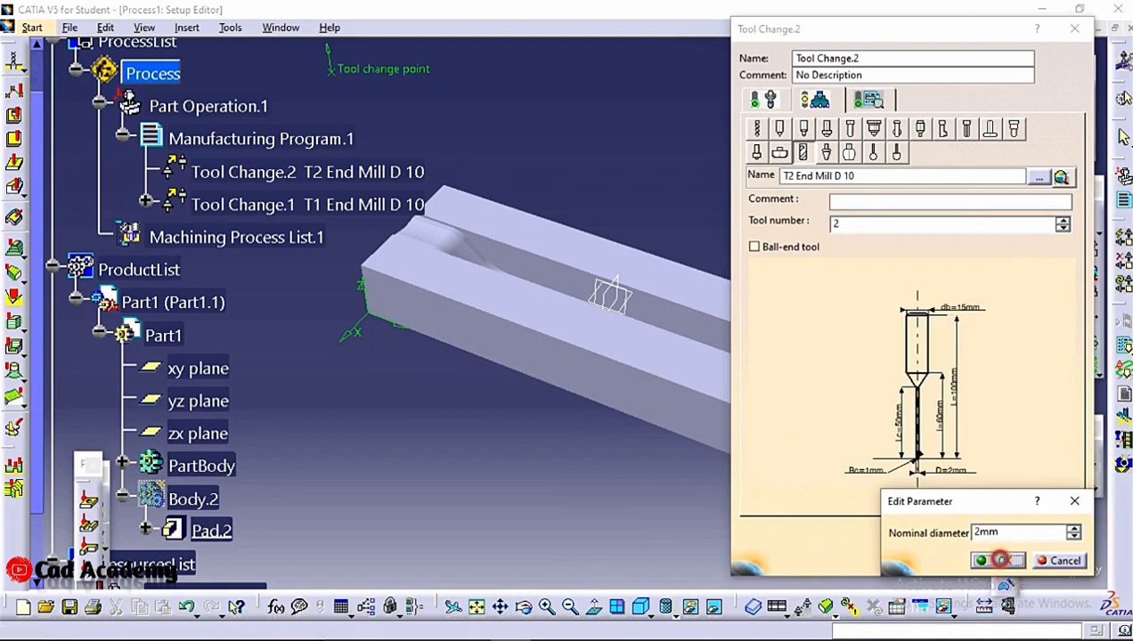
pyautogui.doubleClick(863, 479)
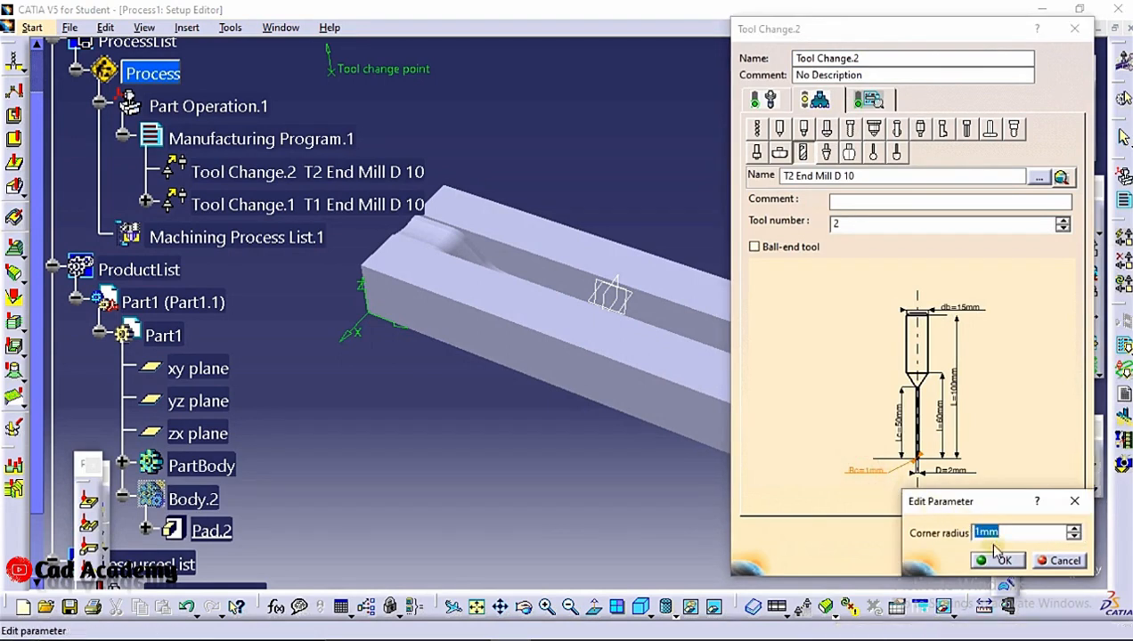
pyautogui.click(991, 559)
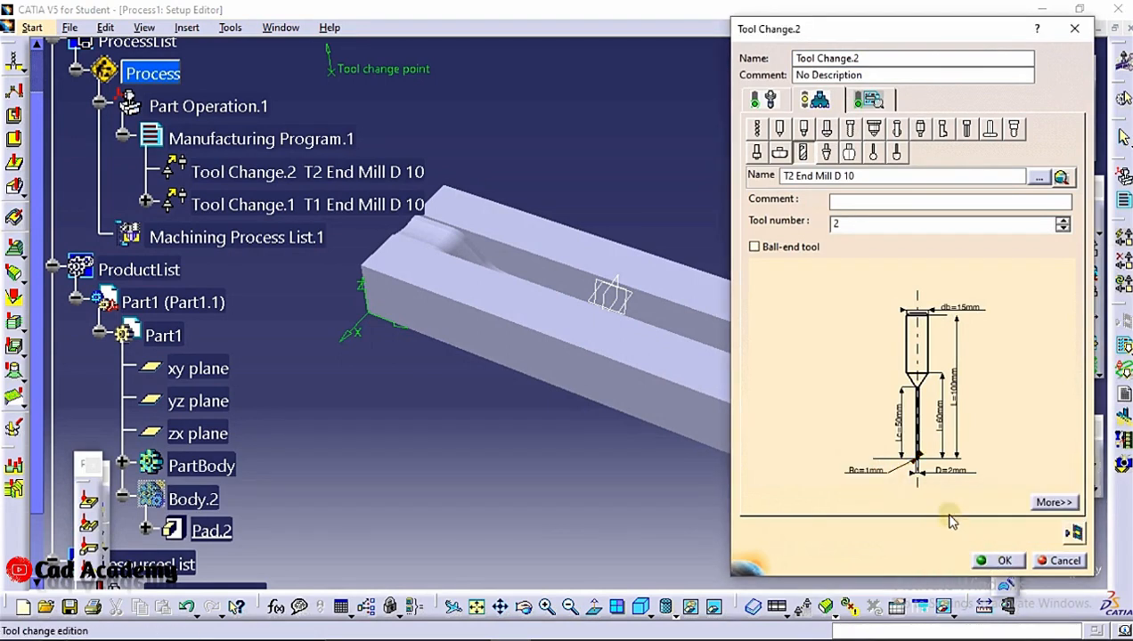
# Set the new end mill's nominal diameter to 1 mm and accept the tool change
pyautogui.doubleClick(941, 476)
pyautogui.write('1')
pyautogui.click(1001, 561)
pyautogui.click(998, 561)
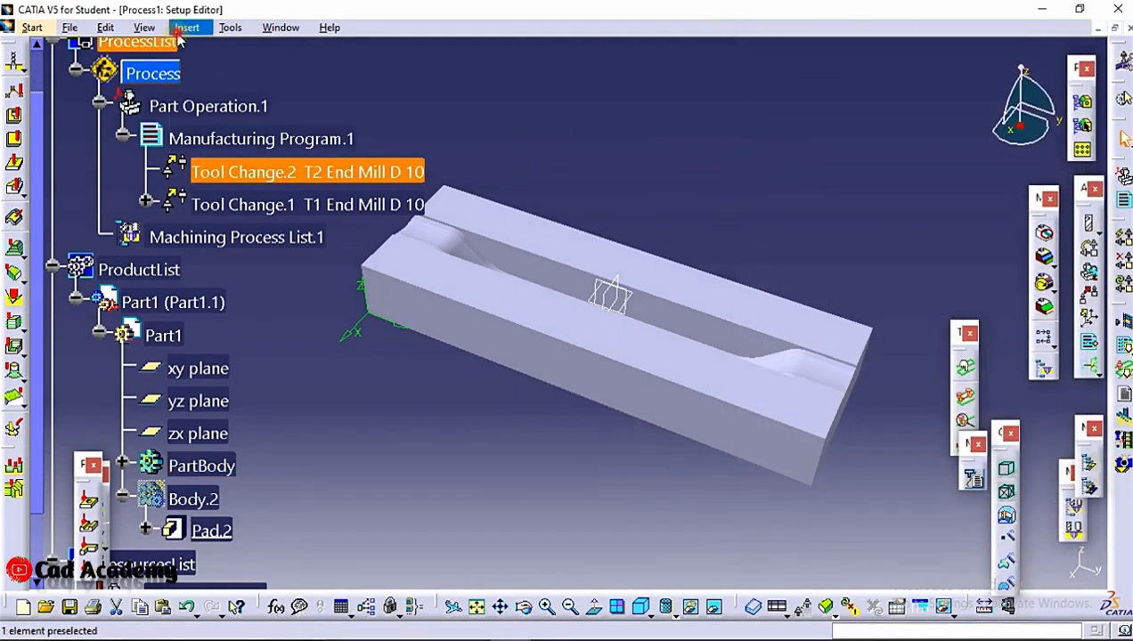
# Insert an Isoparametric Machining surface operation after Tool Change.2 in the manufacturing program
pyautogui.click(187, 28)
pyautogui.moveTo(249, 67)
pyautogui.moveTo(445, 71)
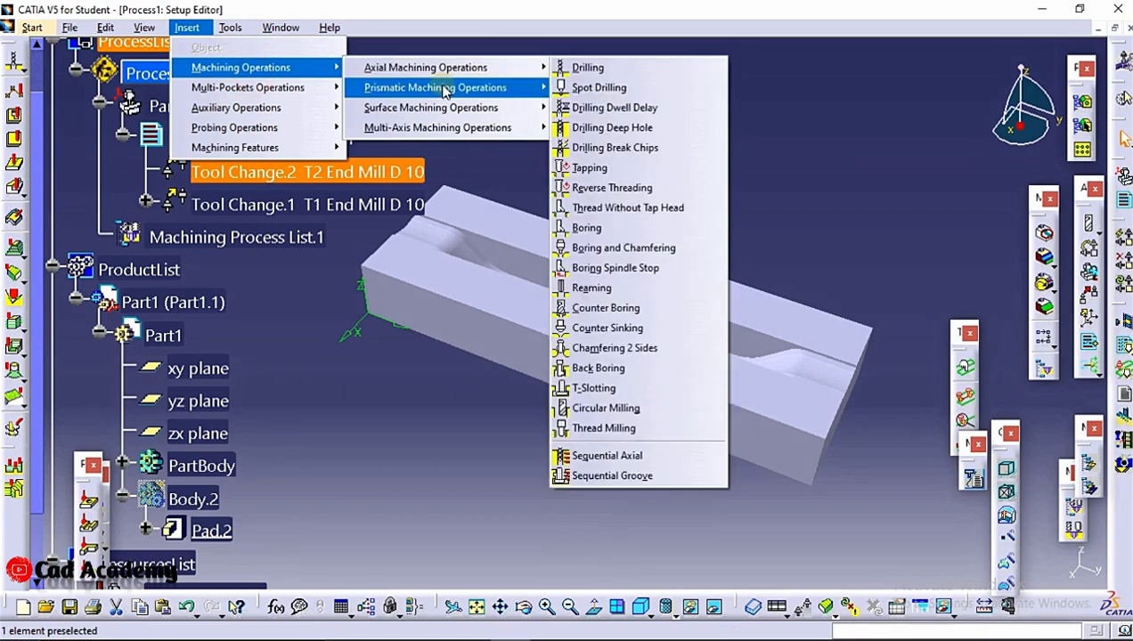
pyautogui.moveTo(445, 92)
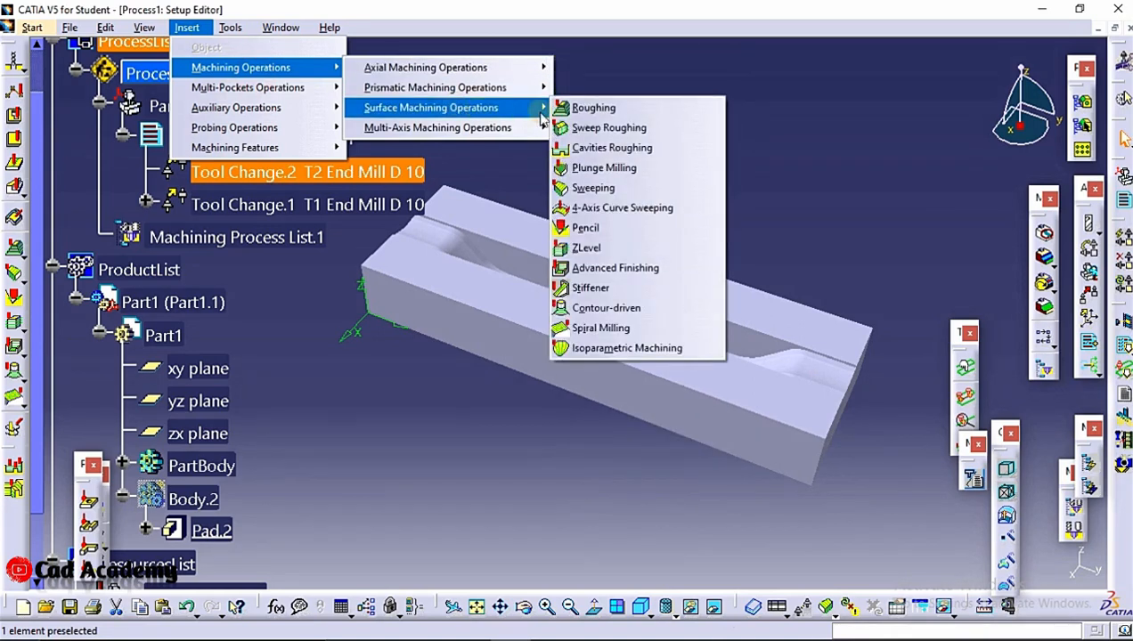
pyautogui.click(626, 349)
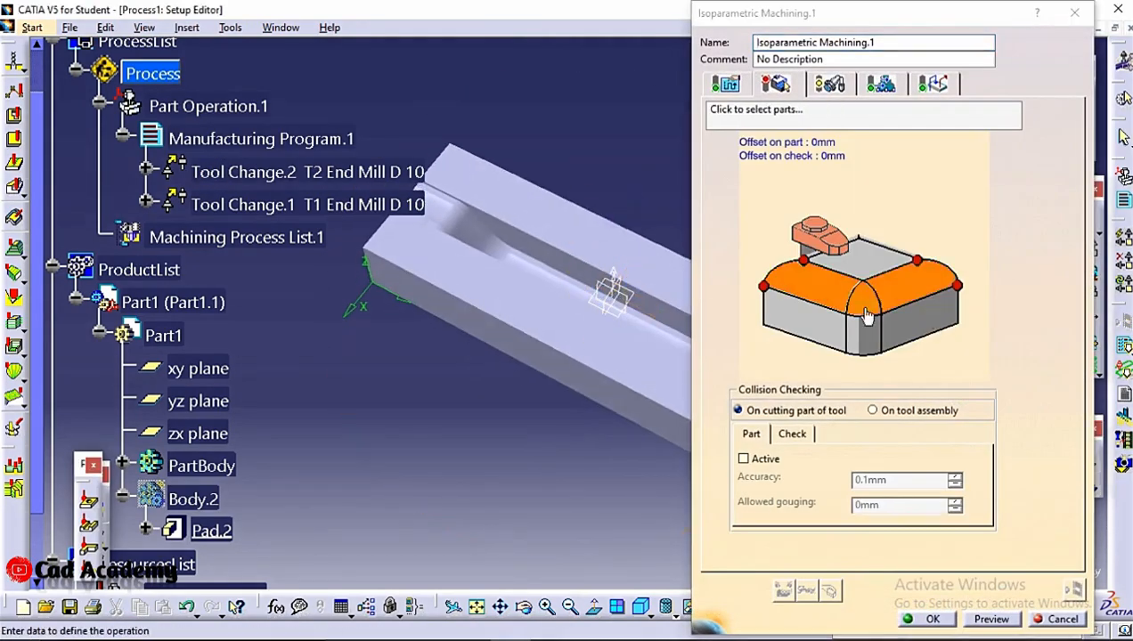
# Select the central row of faces along the die's groove, from one end to the other, as the parts to machine
pyautogui.moveTo(540, 252)
pyautogui.mouseDown(button='middle')
pyautogui.moveTo(615, 314)
pyautogui.moveTo(579, 272)
pyautogui.moveTo(578, 358)
pyautogui.moveTo(554, 258)
pyautogui.mouseUp(button='middle')
pyautogui.click(523, 283)
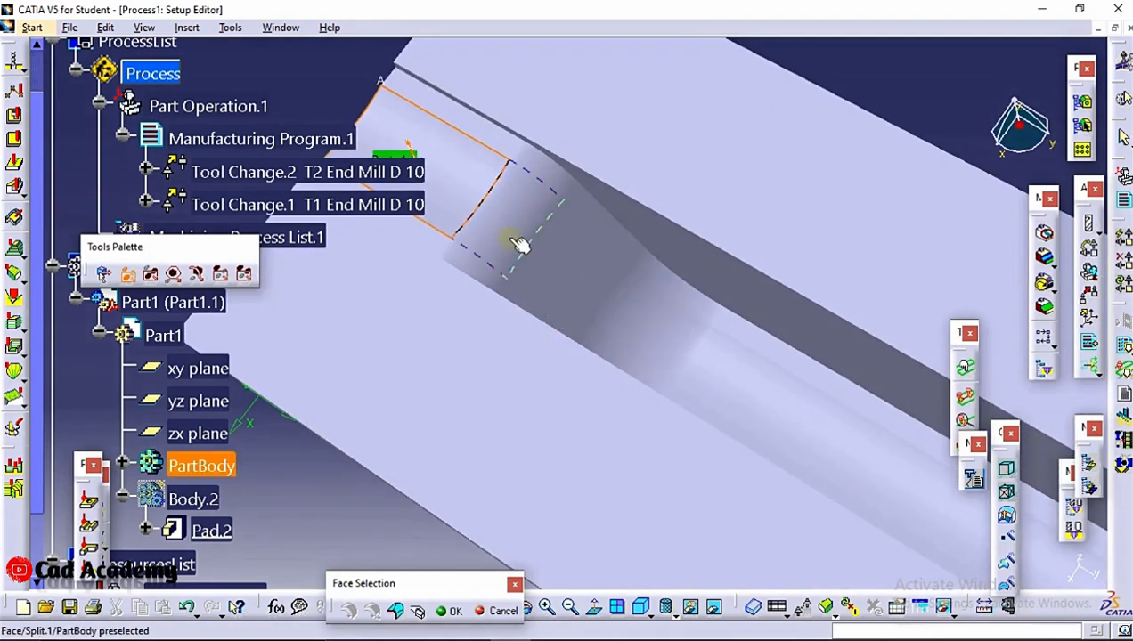
pyautogui.moveTo(712, 332); pyautogui.dragTo(533, 198, button='middle')
pyautogui.click(584, 240)
pyautogui.moveTo(947, 420); pyautogui.dragTo(104, 3, button='middle')
pyautogui.click(503, 292)
pyautogui.click(596, 327)
pyautogui.click(663, 355)
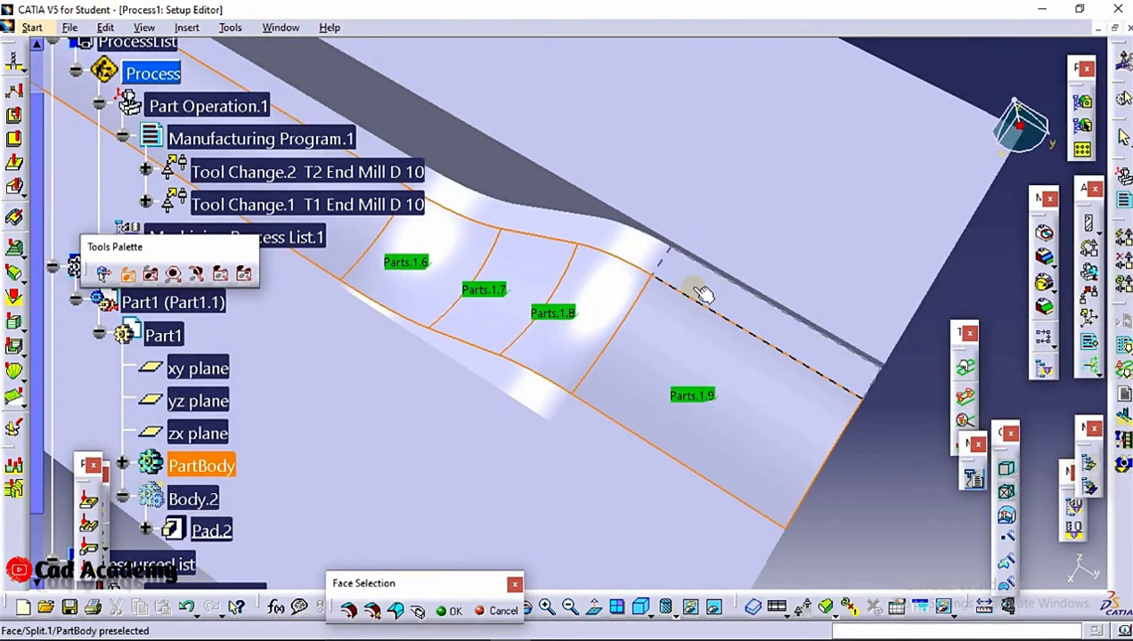
# Add the narrow strip of faces along one side of the groove, working back to the starting end
pyautogui.click(645, 258)
pyautogui.moveTo(481, 214); pyautogui.dragTo(681, 374, button='middle')
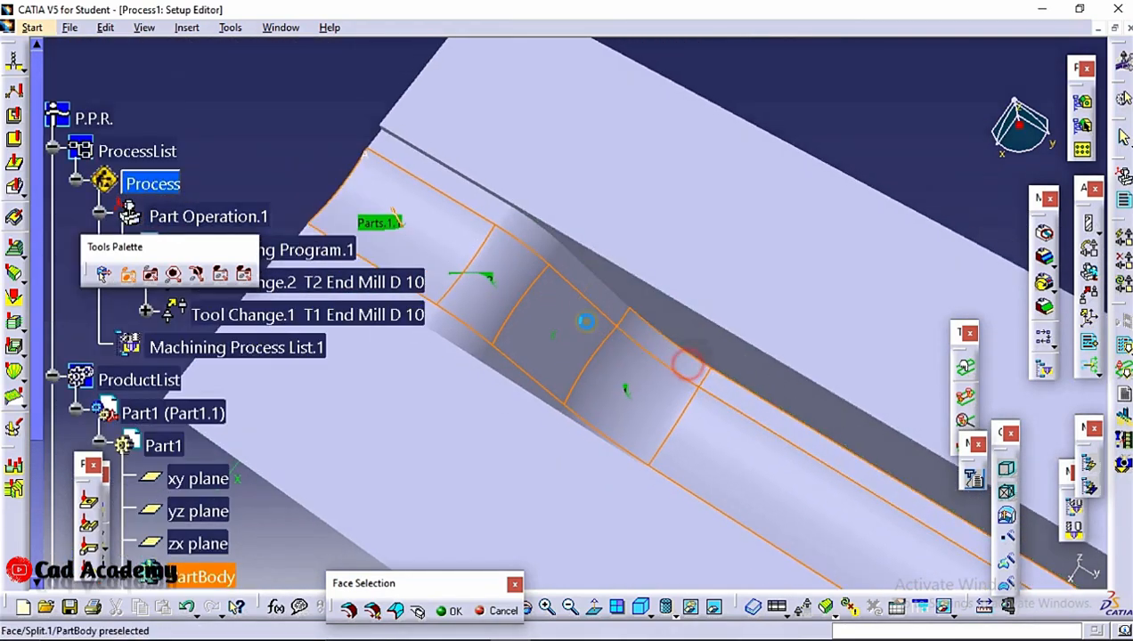
pyautogui.click(686, 365)
pyautogui.click(593, 298)
pyautogui.click(534, 246)
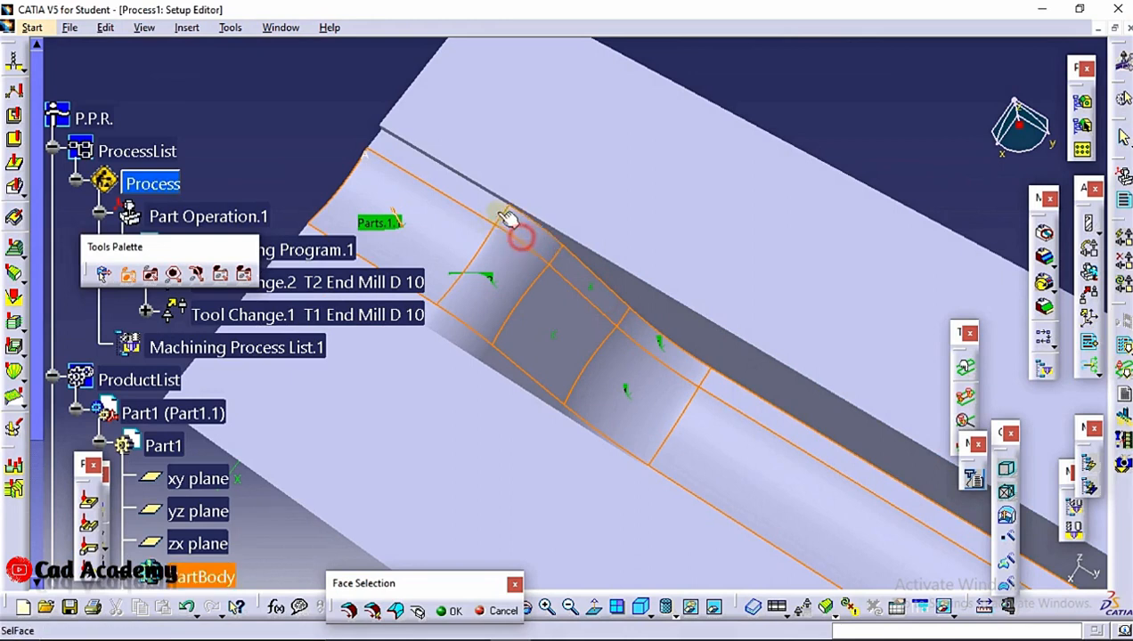
# Add the narrow strip of faces along the opposite side of the groove and confirm the part face selection
pyautogui.moveTo(550, 255)
pyautogui.mouseDown(button='middle')
pyautogui.moveTo(552, 297)
pyautogui.moveTo(528, 346)
pyautogui.mouseUp(button='middle')
pyautogui.click(437, 337)
pyautogui.click(458, 352)
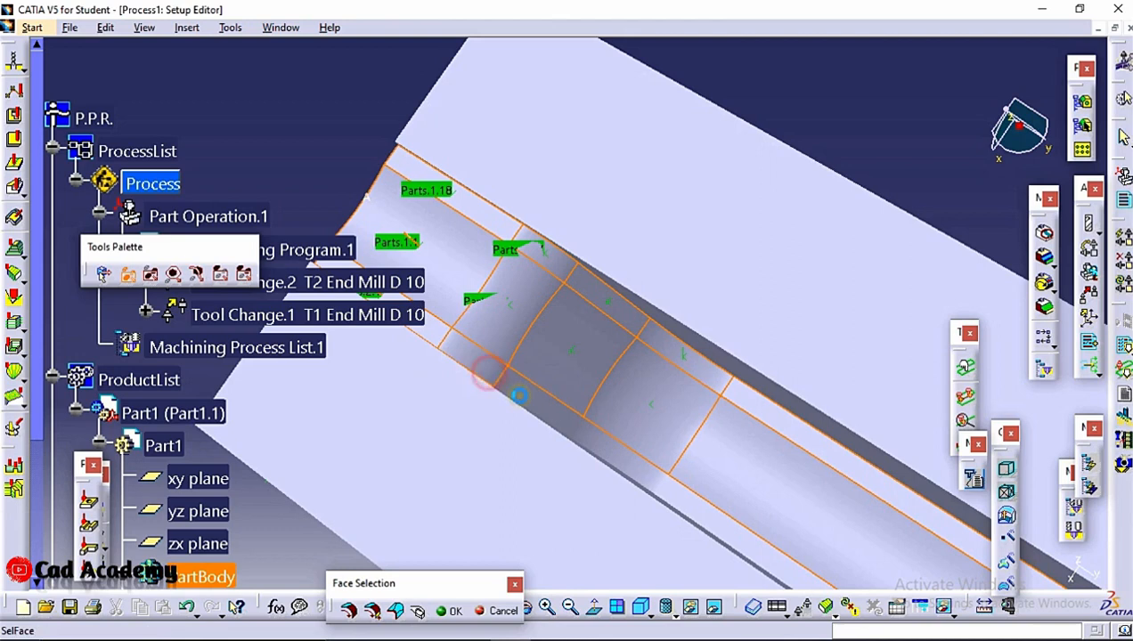
pyautogui.moveTo(579, 418); pyautogui.dragTo(498, 283, button='middle')
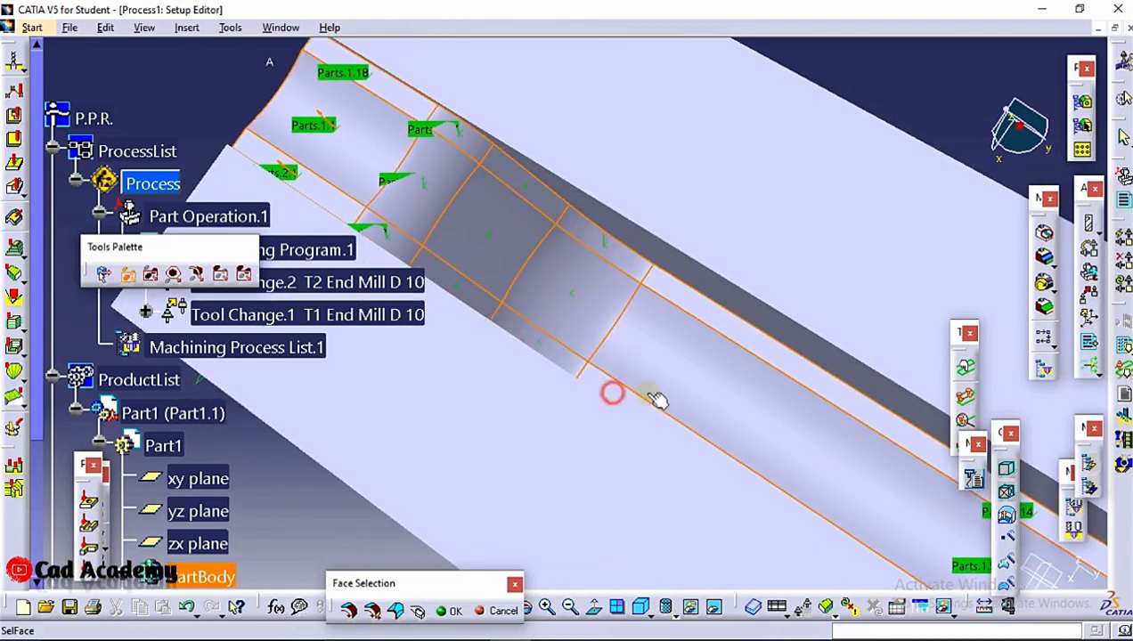
pyautogui.moveTo(866, 475); pyautogui.dragTo(536, 218, button='middle')
pyautogui.moveTo(668, 278); pyautogui.dragTo(629, 242, button='middle')
pyautogui.moveTo(824, 461); pyautogui.dragTo(602, 253, button='middle')
pyautogui.scroll(1, 602, 253)
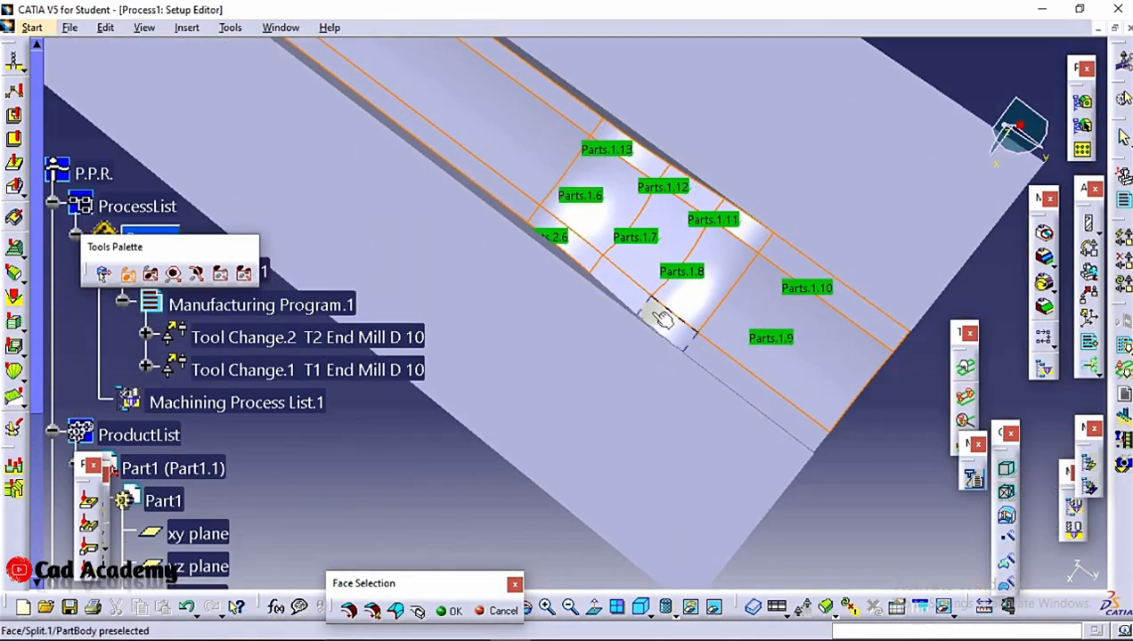
pyautogui.click(620, 287)
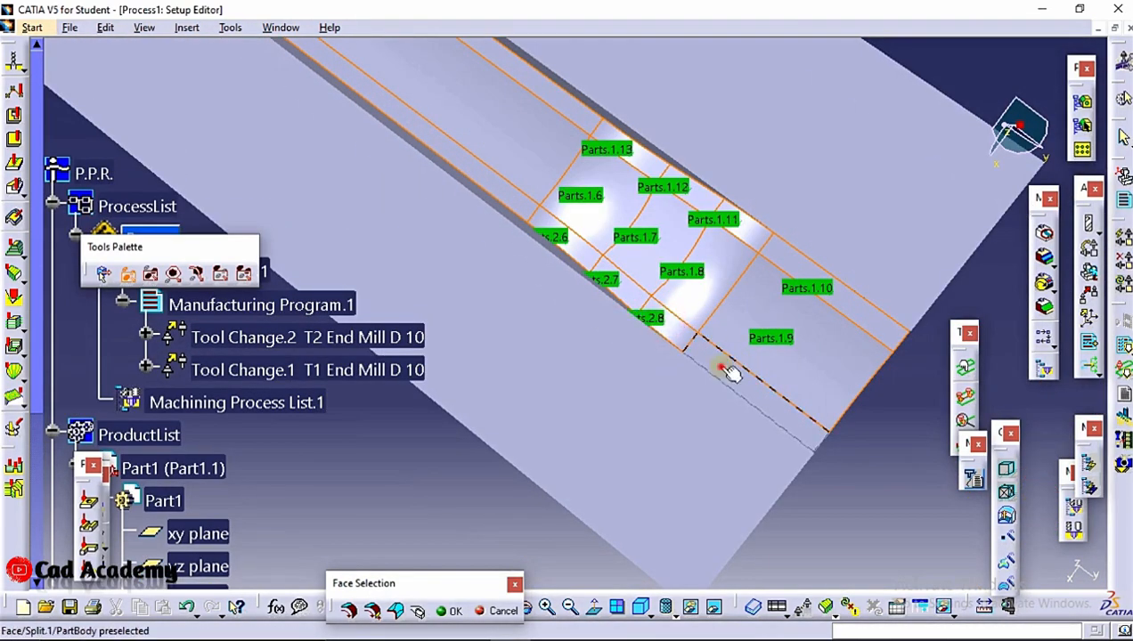
pyautogui.click(443, 613)
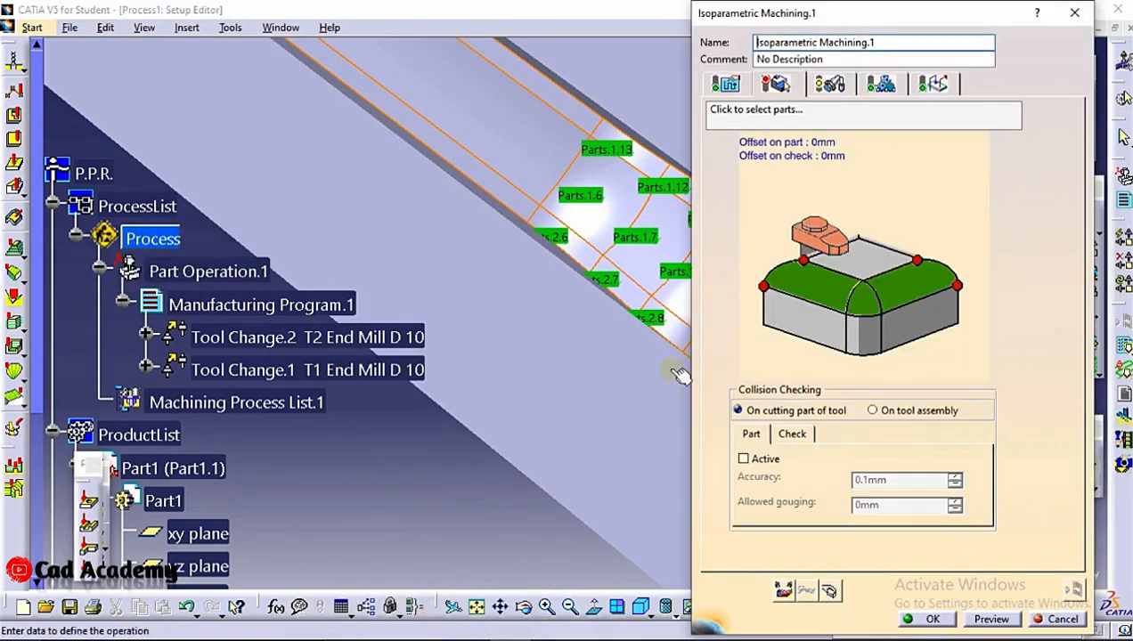
# Try to pick the four corner points of the selected groove faces for the isoparametric machining
pyautogui.click(764, 292)
pyautogui.moveTo(577, 185); pyautogui.dragTo(578, 287, button='middle')
pyautogui.scroll(1, 577, 287)
pyautogui.moveTo(376, 182); pyautogui.dragTo(574, 280, button='middle')
pyautogui.moveTo(227, 147); pyautogui.dragTo(338, 147, button='middle')
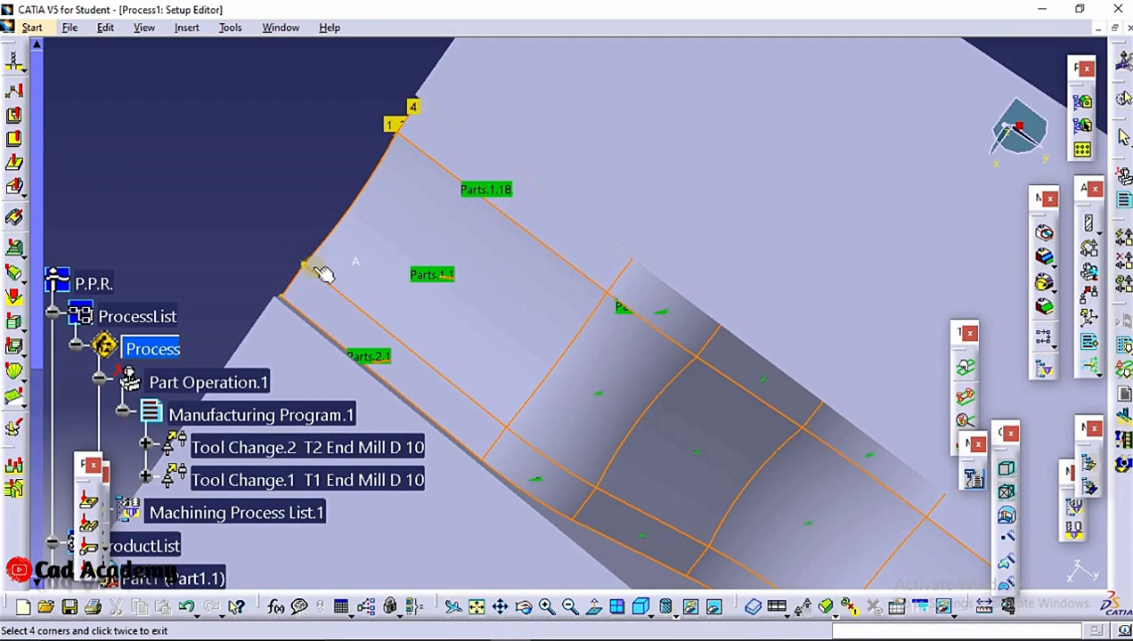
pyautogui.moveTo(299, 241); pyautogui.dragTo(492, 199, button='middle')
pyautogui.doubleClick(310, 148)
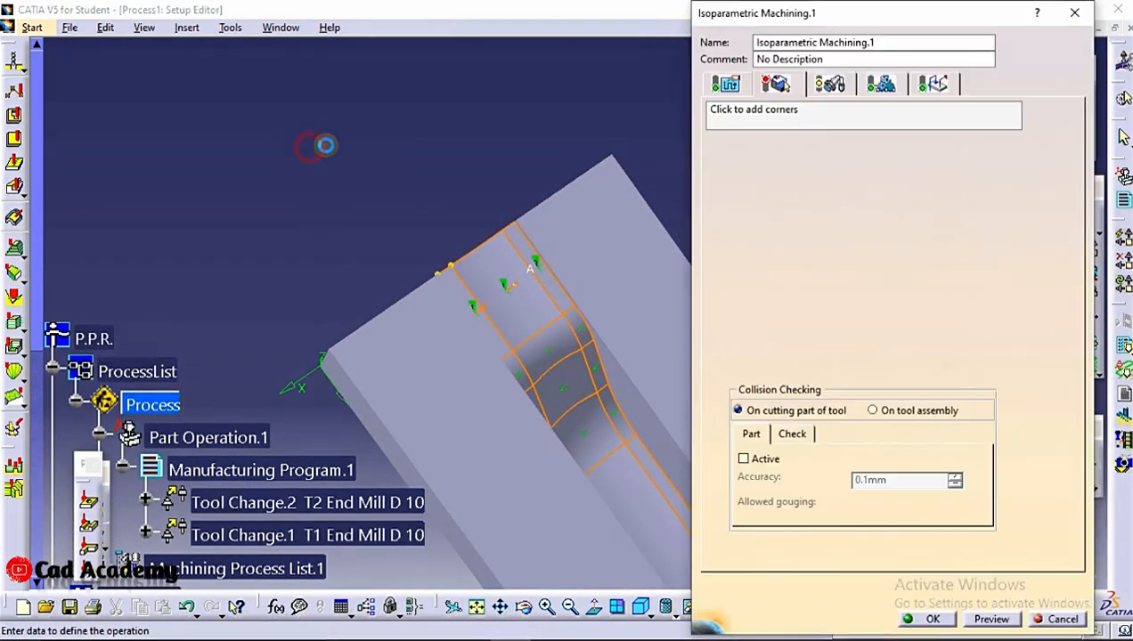
# Retry the corner selection at the groove's open end, ending each attempt to return to the operation settings
pyautogui.click(768, 301)
pyautogui.moveTo(536, 251); pyautogui.dragTo(486, 136, button='middle')
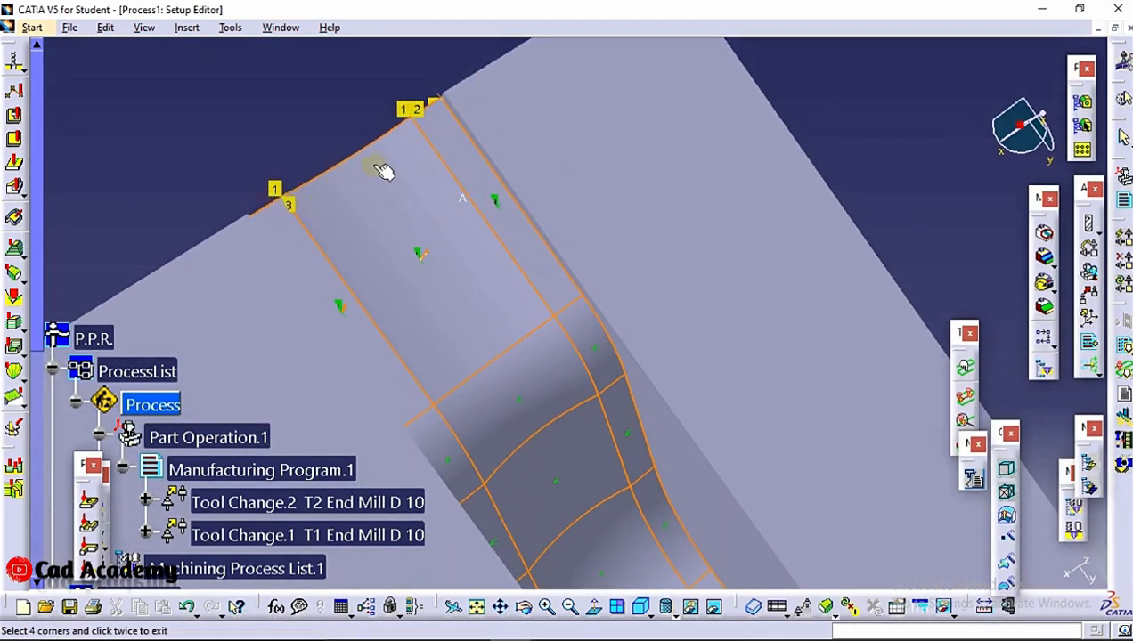
pyautogui.moveTo(383, 171); pyautogui.dragTo(386, 198, button='middle')
pyautogui.doubleClick(309, 153)
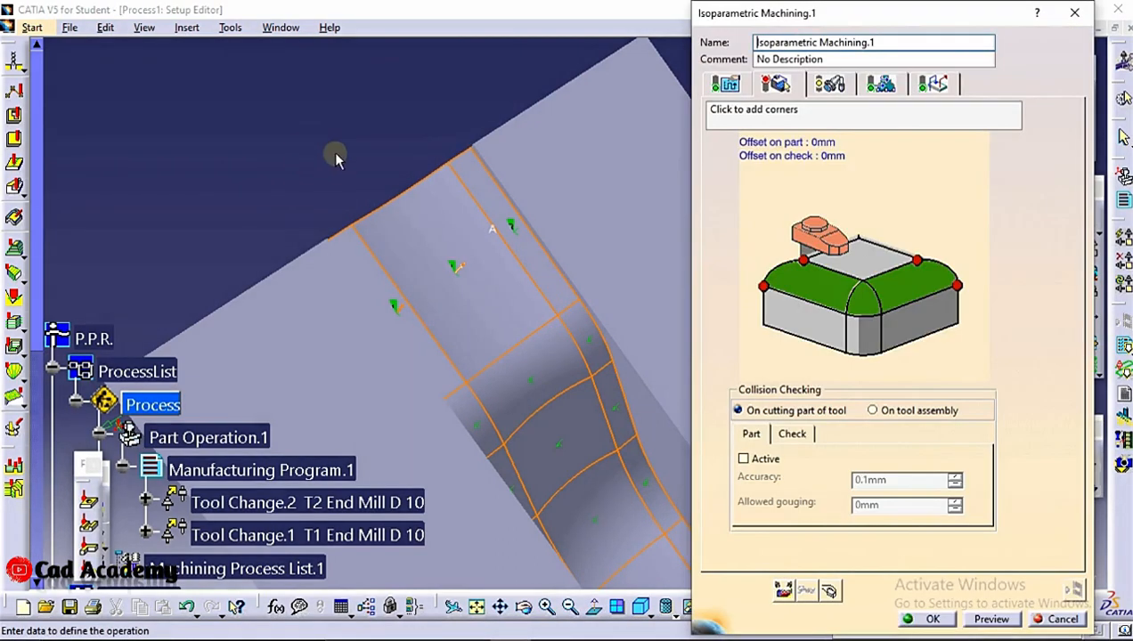
pyautogui.click(766, 279)
pyautogui.moveTo(397, 172); pyautogui.dragTo(368, 123, button='middle')
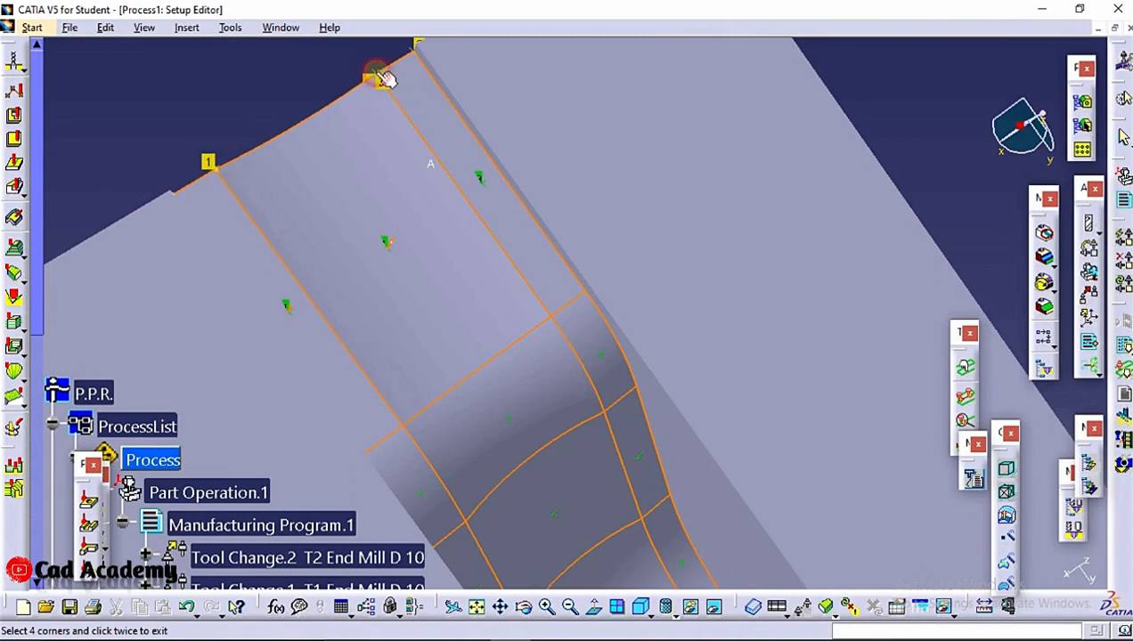
pyautogui.doubleClick(376, 73)
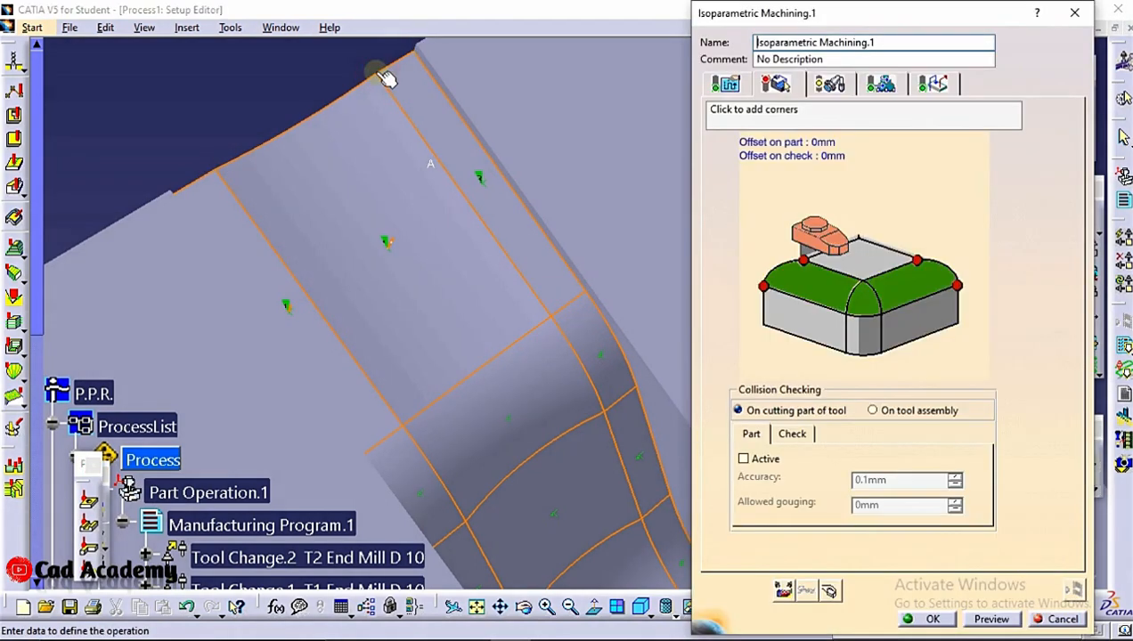
# Try once more to pick the corner points along the groove's open end for the first isoparametric machining operation
pyautogui.click(797, 260)
pyautogui.moveTo(550, 178); pyautogui.dragTo(527, 276, button='middle')
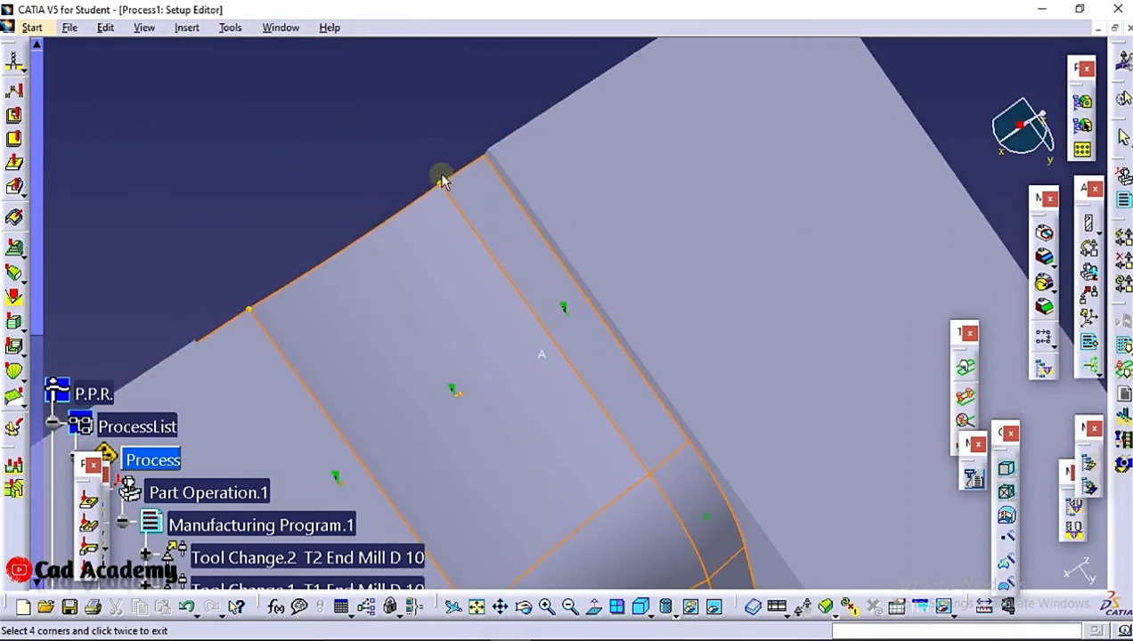
pyautogui.click(443, 182)
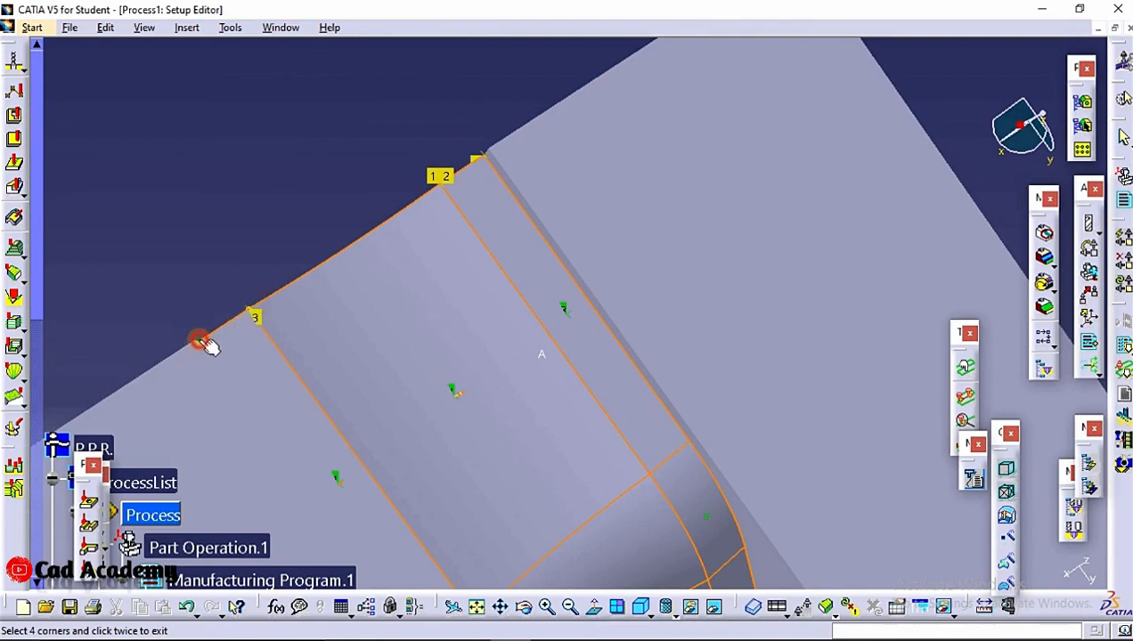
pyautogui.moveTo(274, 323); pyautogui.dragTo(374, 343, button='middle')
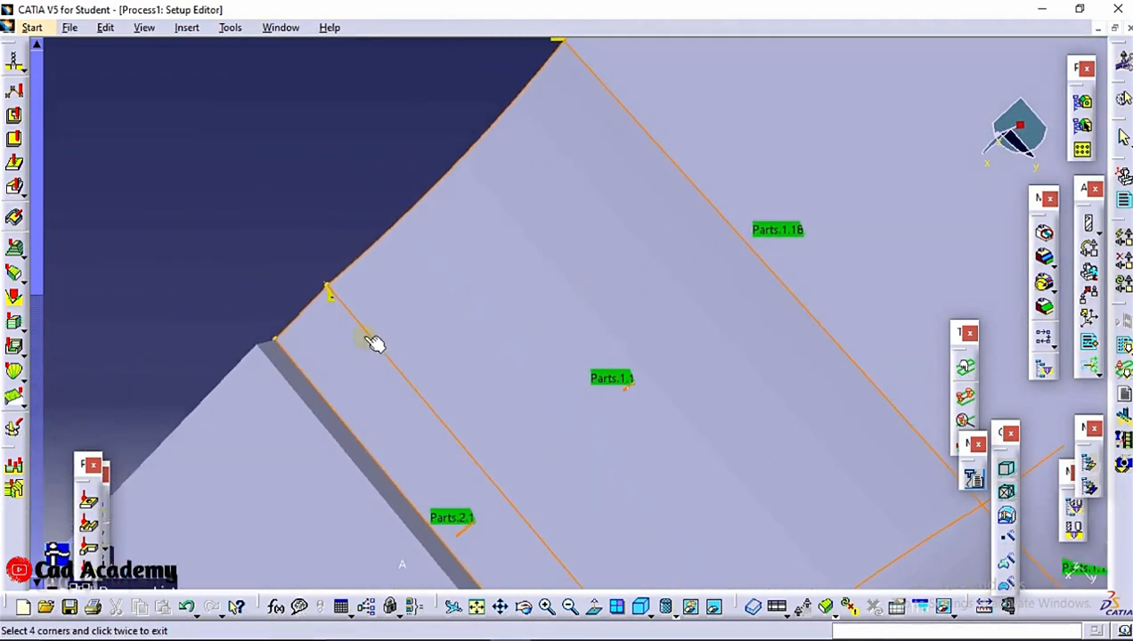
pyautogui.doubleClick(282, 345)
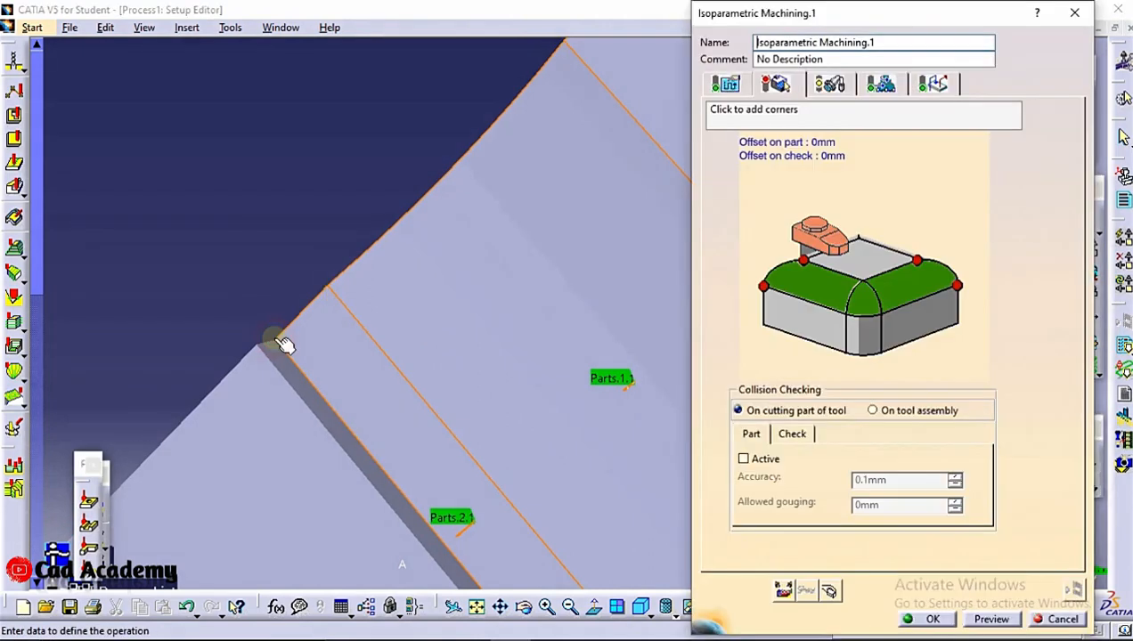
pyautogui.moveTo(467, 311); pyautogui.dragTo(525, 280, button='middle')
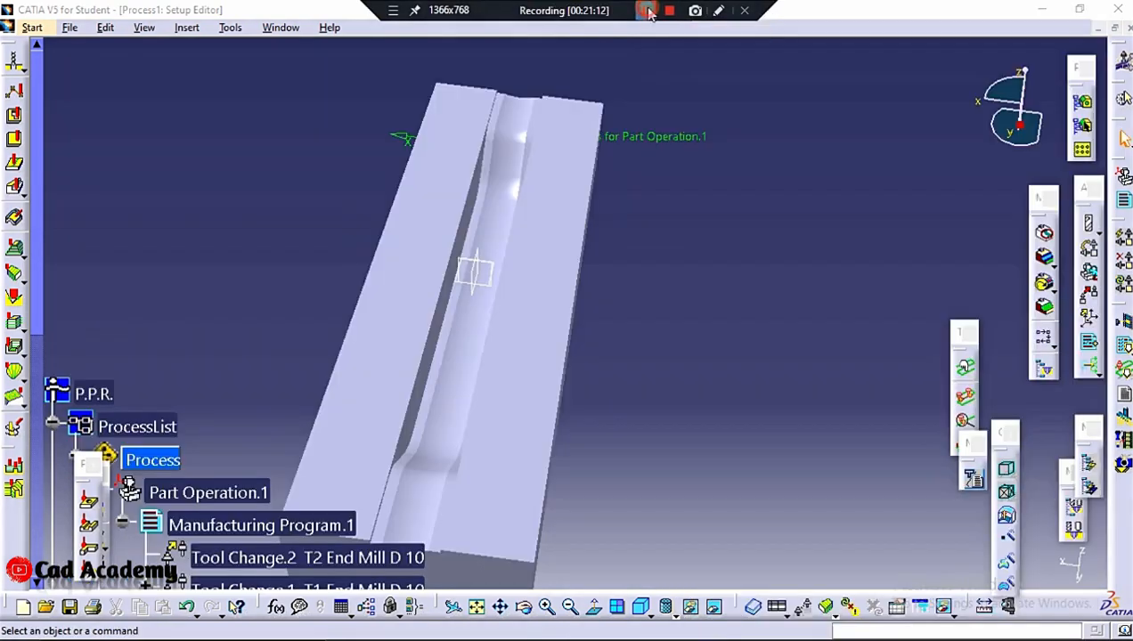
# Insert a new surface Isoparametric Machining operation under Tool Change.2
pyautogui.click(185, 26)
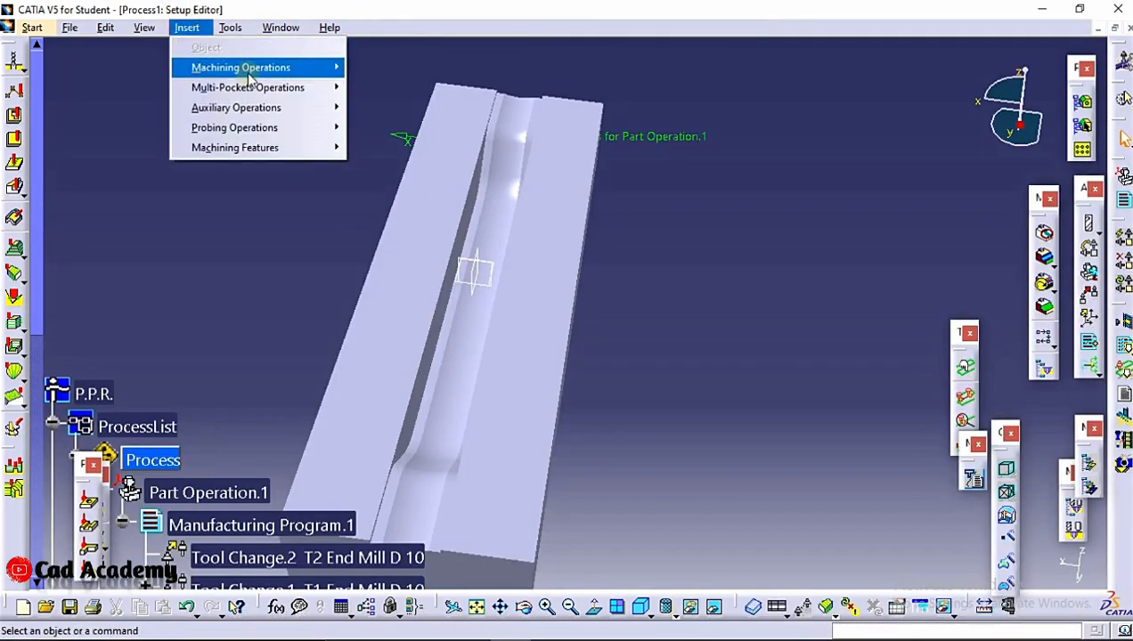
pyautogui.moveTo(285, 69)
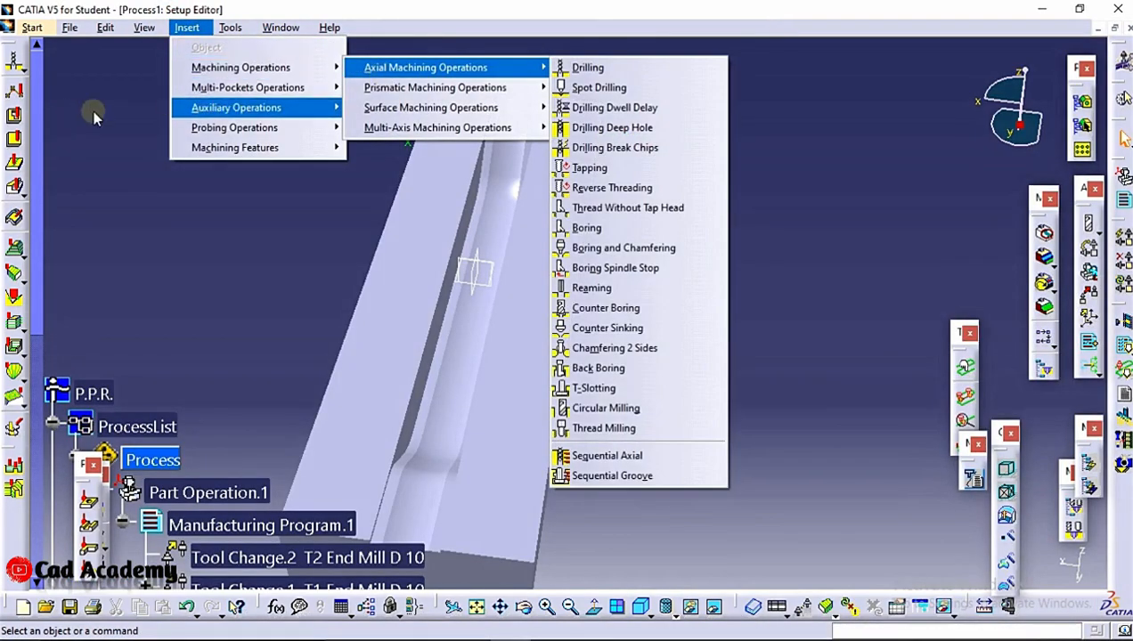
pyautogui.moveTo(433, 108)
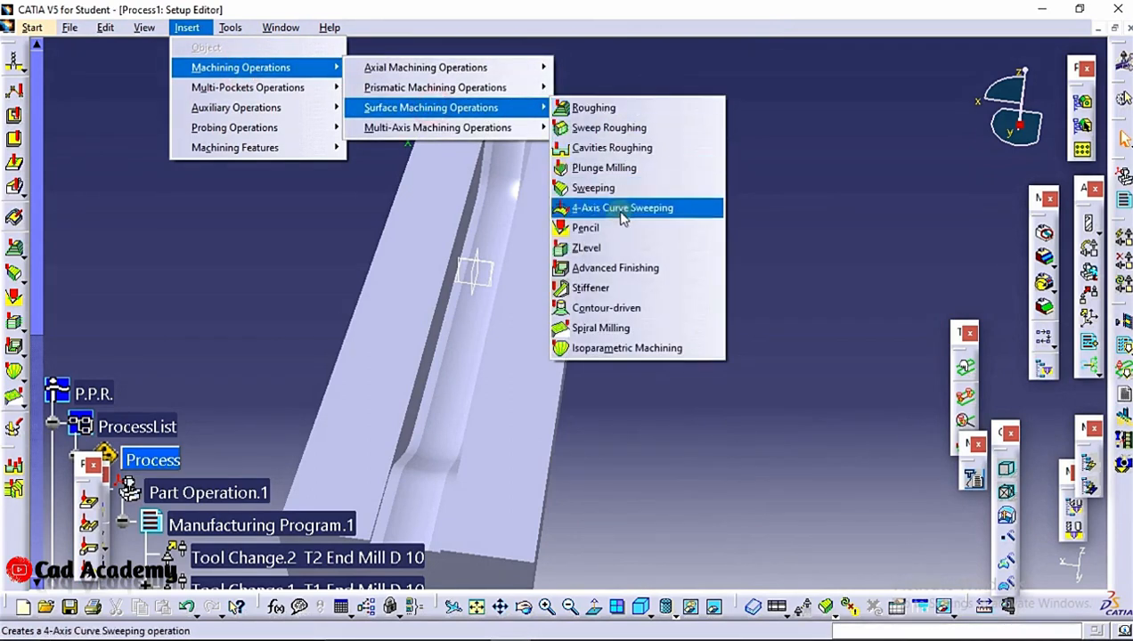
pyautogui.click(648, 355)
pyautogui.moveTo(504, 139); pyautogui.dragTo(228, 495, button='middle')
pyautogui.click(280, 562)
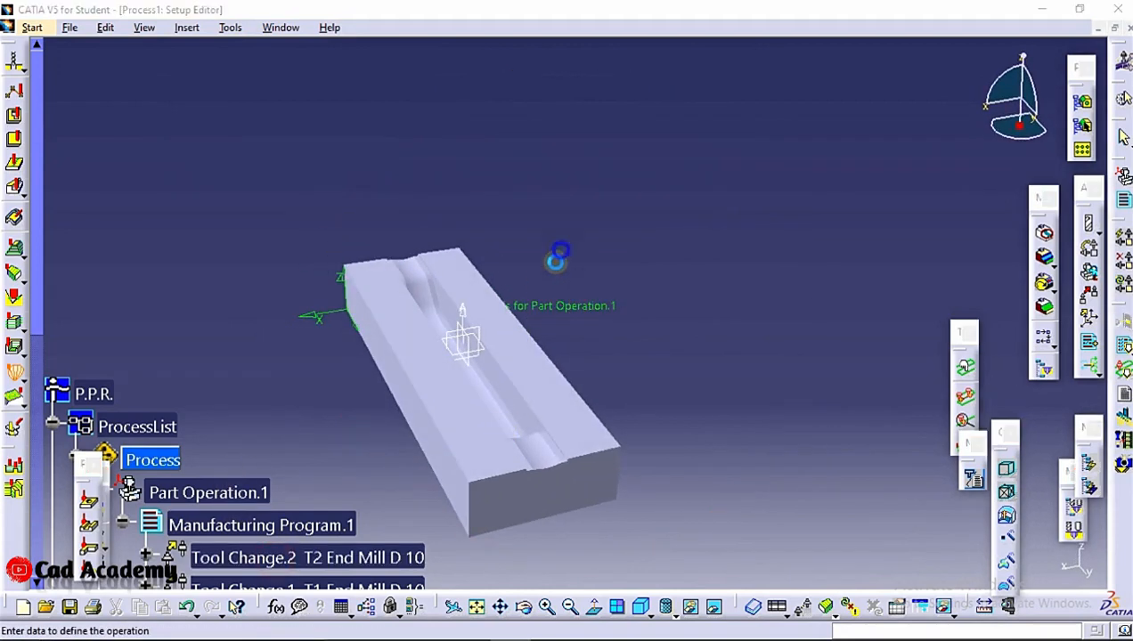
# Start the part face selection with the first four faces of the narrow strip along one side of the groove
pyautogui.moveTo(502, 253); pyautogui.dragTo(446, 336, button='middle')
pyautogui.click(884, 305)
pyautogui.moveTo(885, 305); pyautogui.dragTo(408, 216, button='middle')
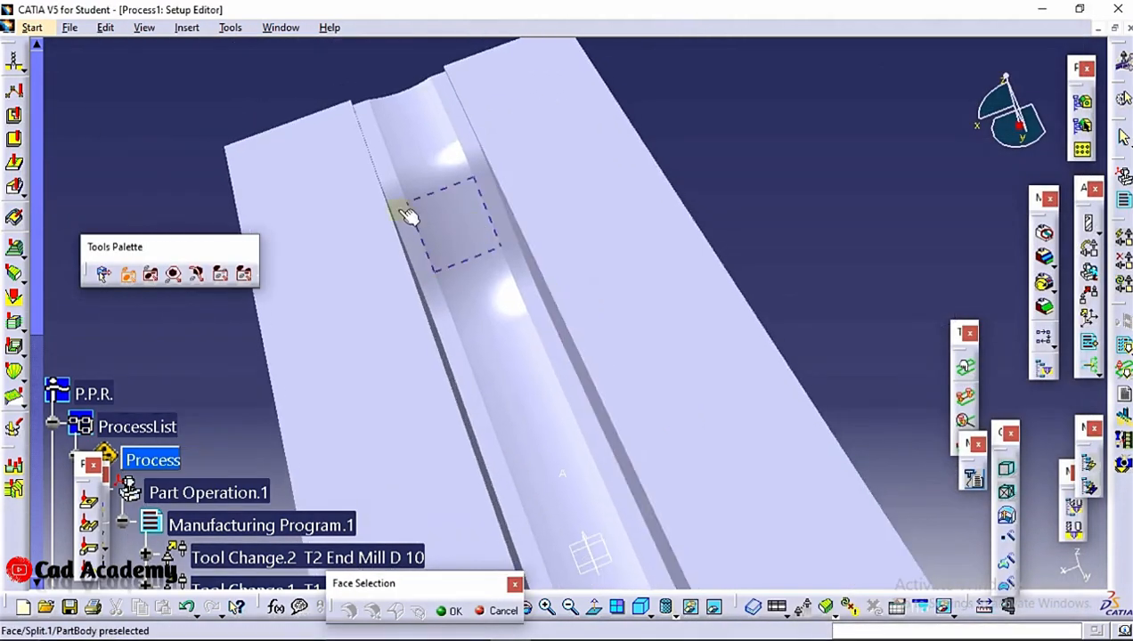
pyautogui.click(383, 161)
pyautogui.click(391, 185)
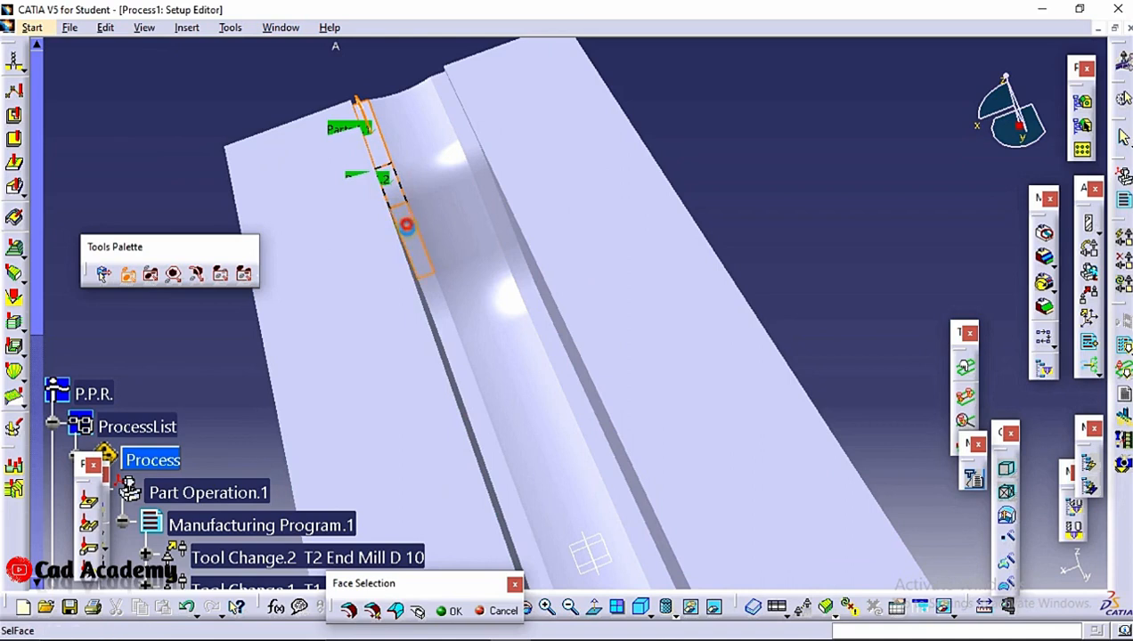
pyautogui.click(444, 322)
pyautogui.moveTo(443, 323); pyautogui.dragTo(423, 203, button='middle')
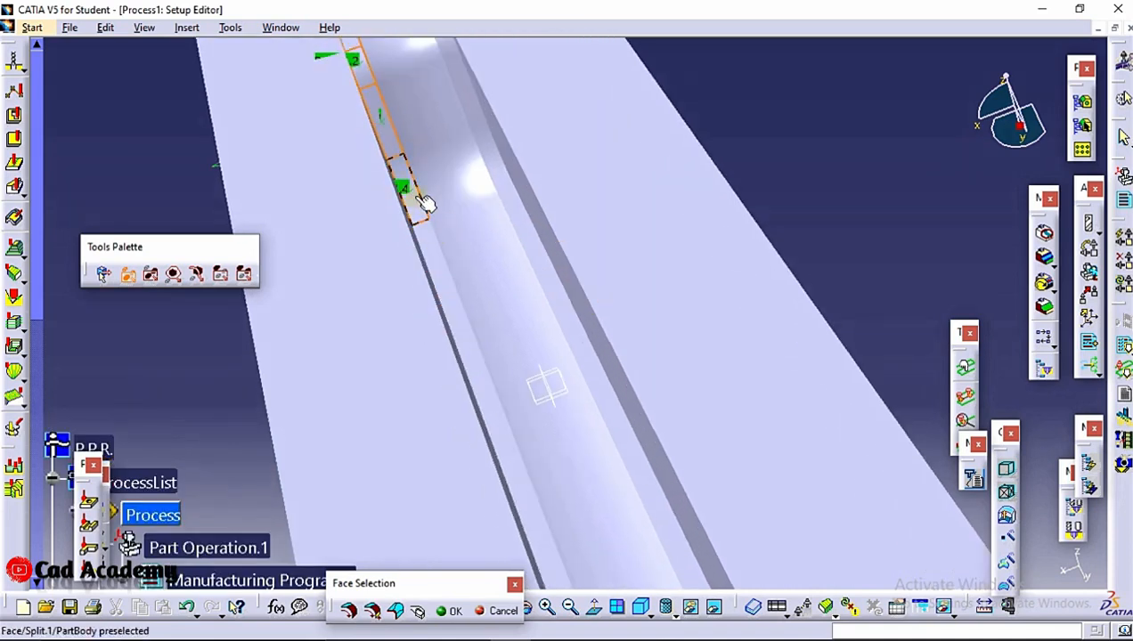
# Add the long face and the remaining faces of the same narrow strip up to the groove's near end
pyautogui.click(437, 258)
pyautogui.moveTo(438, 258); pyautogui.dragTo(353, 41, button='middle')
pyautogui.moveTo(399, 310); pyautogui.dragTo(339, 41, button='middle')
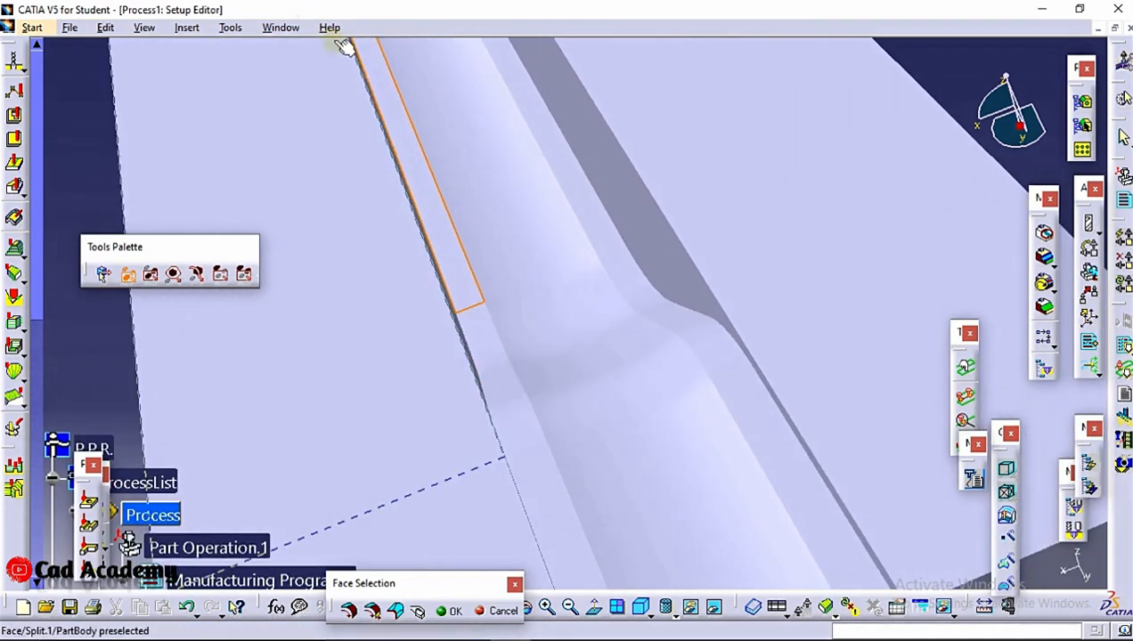
pyautogui.moveTo(372, 85); pyautogui.dragTo(484, 228, button='middle')
pyautogui.moveTo(538, 318); pyautogui.dragTo(541, 342, button='middle')
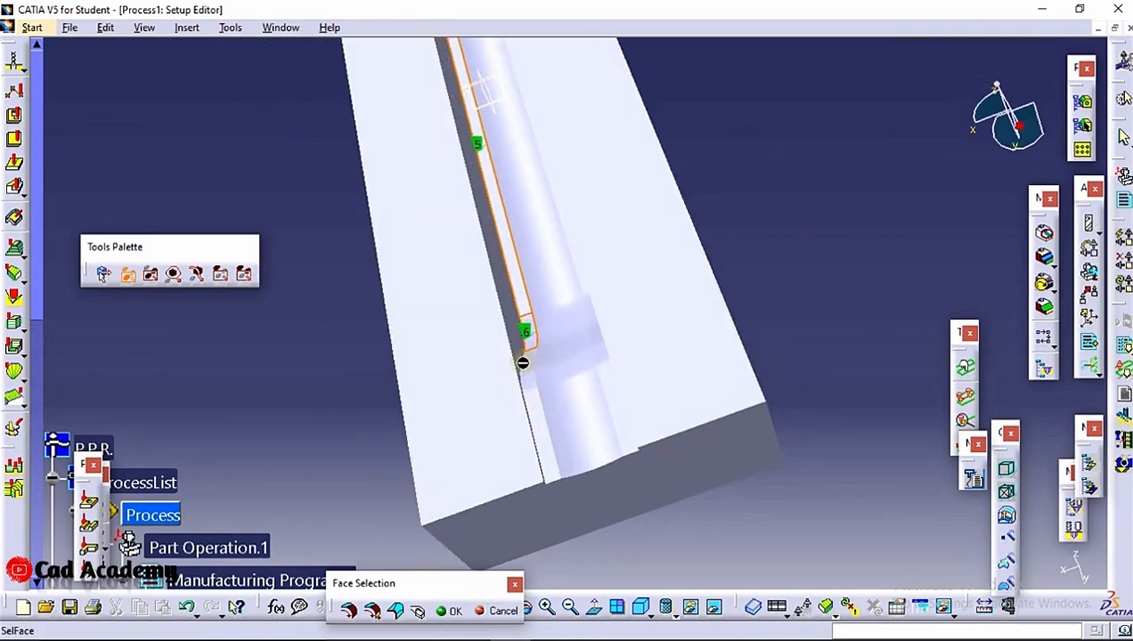
pyautogui.click(533, 381)
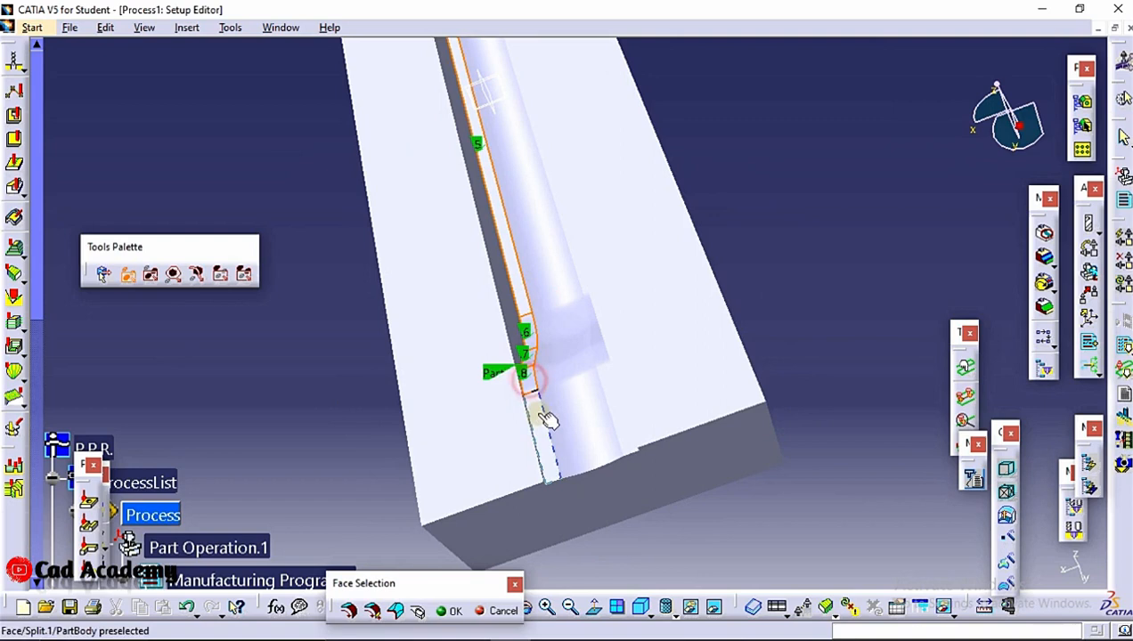
pyautogui.click(533, 428)
# Add the concave groove floor faces in sequence from the near end back past the long middle section
pyautogui.click(586, 424)
pyautogui.click(568, 361)
pyautogui.click(554, 334)
pyautogui.click(545, 303)
pyautogui.click(537, 267)
pyautogui.moveTo(510, 171); pyautogui.dragTo(600, 606, button='middle')
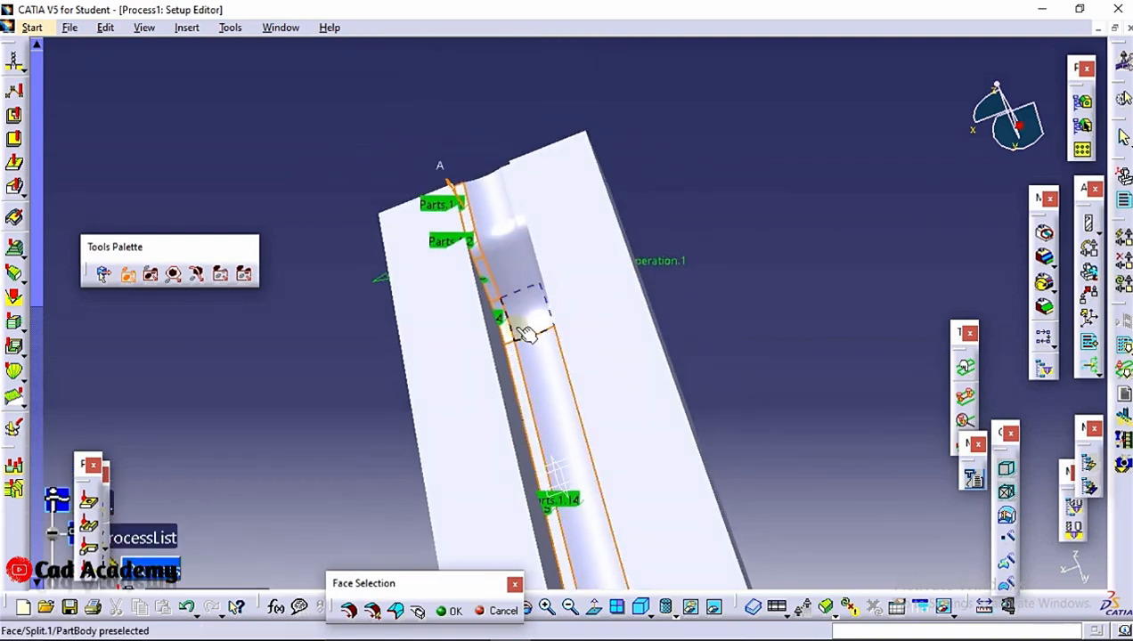
pyautogui.click(502, 237)
pyautogui.click(488, 207)
pyautogui.moveTo(519, 215); pyautogui.dragTo(529, 193, button='middle')
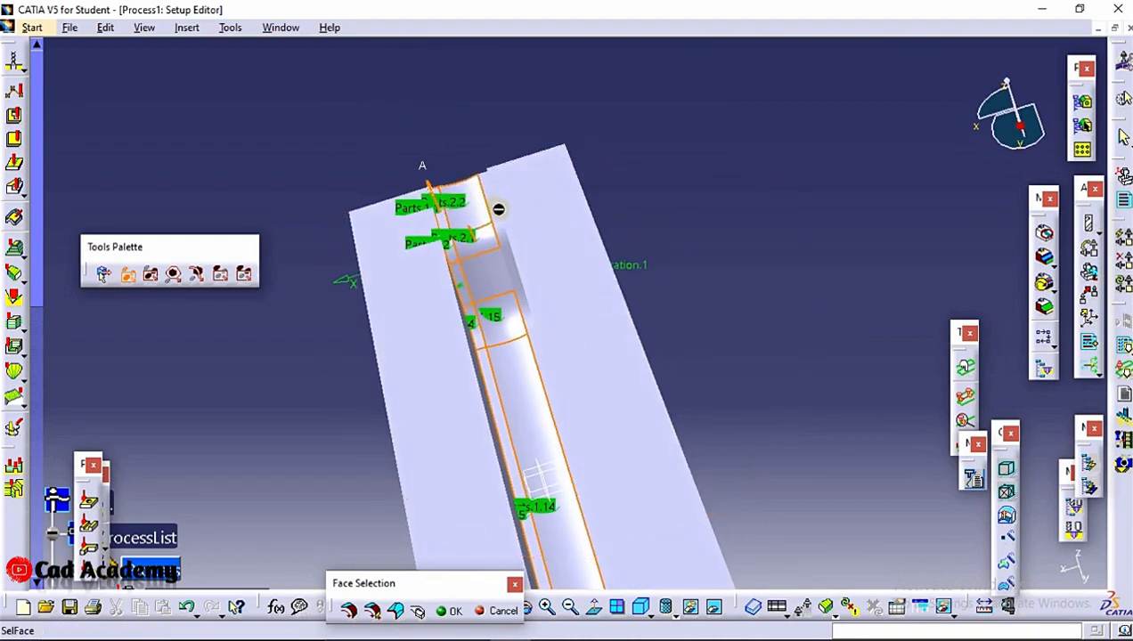
pyautogui.click(512, 237)
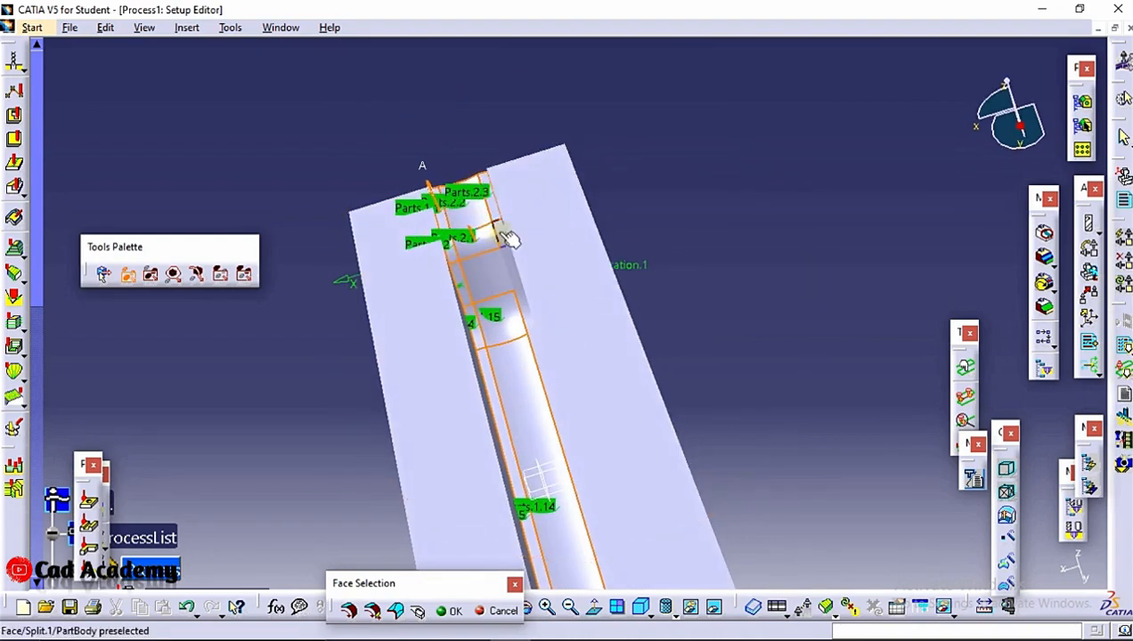
pyautogui.moveTo(530, 277); pyautogui.dragTo(573, 248, button='middle')
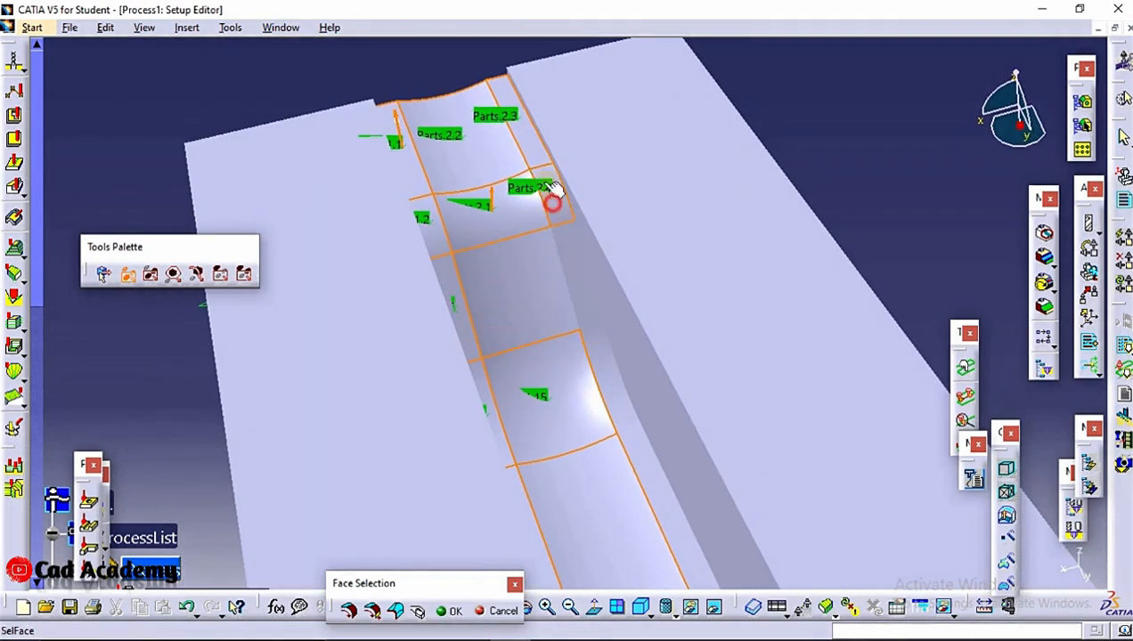
pyautogui.click(526, 134)
pyautogui.click(504, 145)
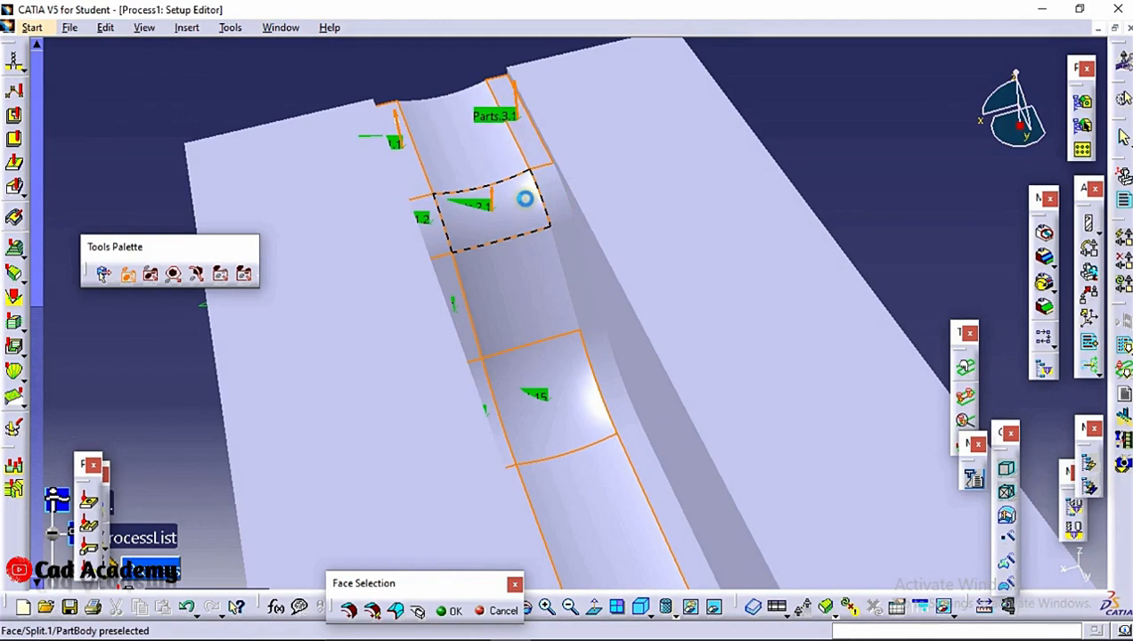
pyautogui.click(532, 151)
# Add the skipped groove floor face and the floor faces to the far end, continuing onto the opposite narrow strip
pyautogui.click(526, 204)
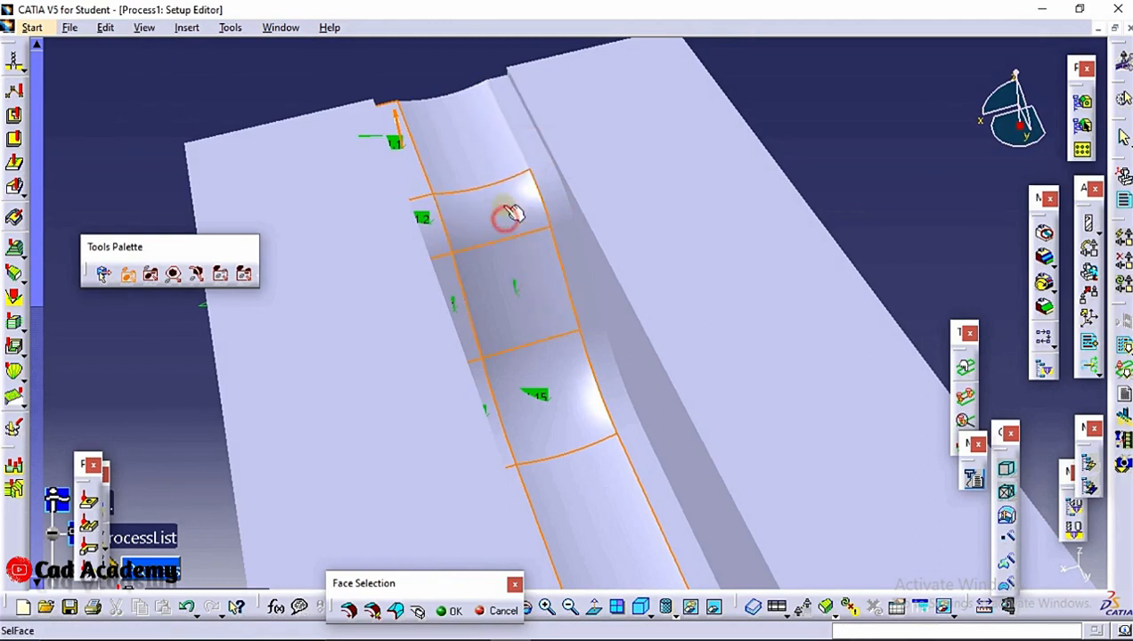
pyautogui.click(479, 153)
pyautogui.click(531, 147)
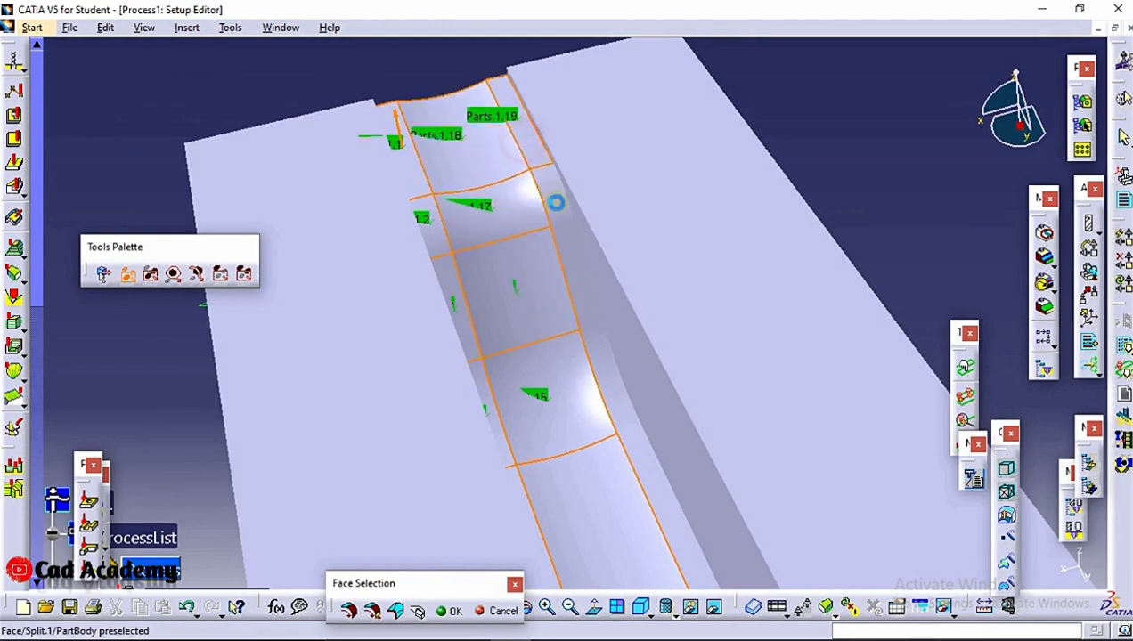
pyautogui.click(568, 254)
pyautogui.moveTo(577, 273); pyautogui.dragTo(614, 347, button='middle')
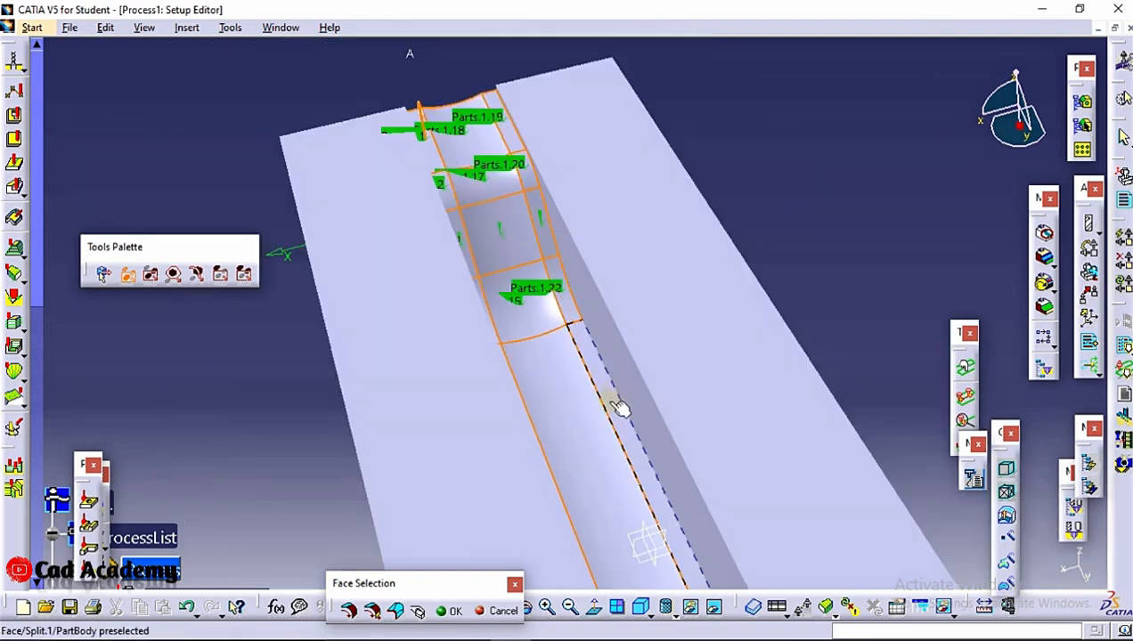
# Add the remaining faces of the opposite narrow strip down to the near end and confirm the part face selection
pyautogui.moveTo(611, 400); pyautogui.dragTo(357, 2, button='middle')
pyautogui.moveTo(557, 239); pyautogui.dragTo(490, 25, button='middle')
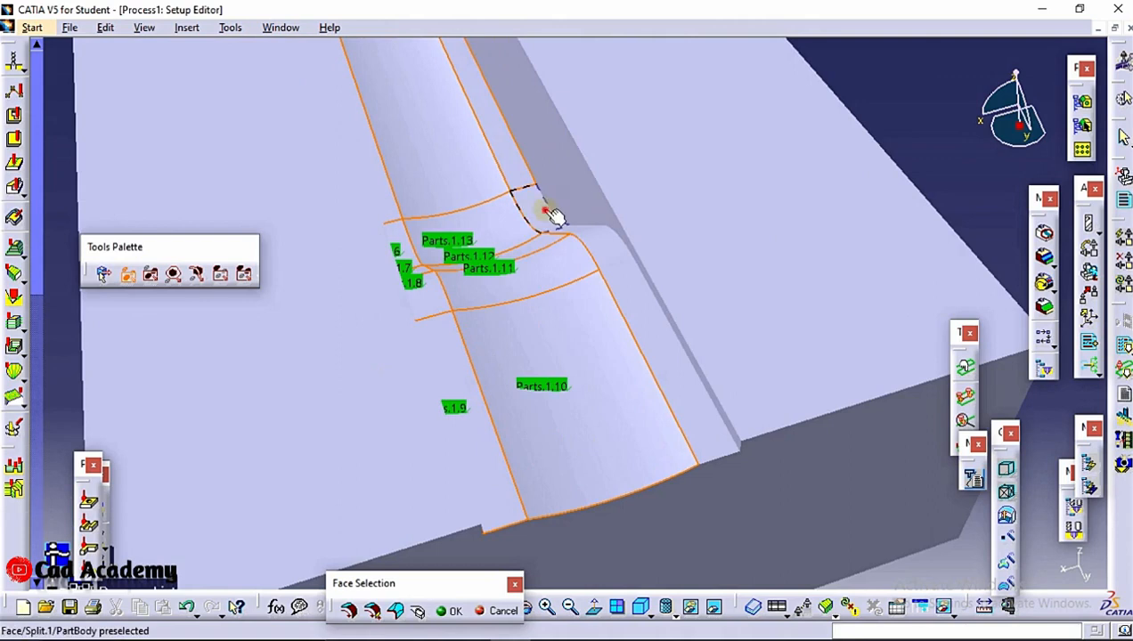
pyautogui.click(549, 212)
pyautogui.moveTo(584, 234); pyautogui.dragTo(646, 351, button='middle')
pyautogui.click(679, 412)
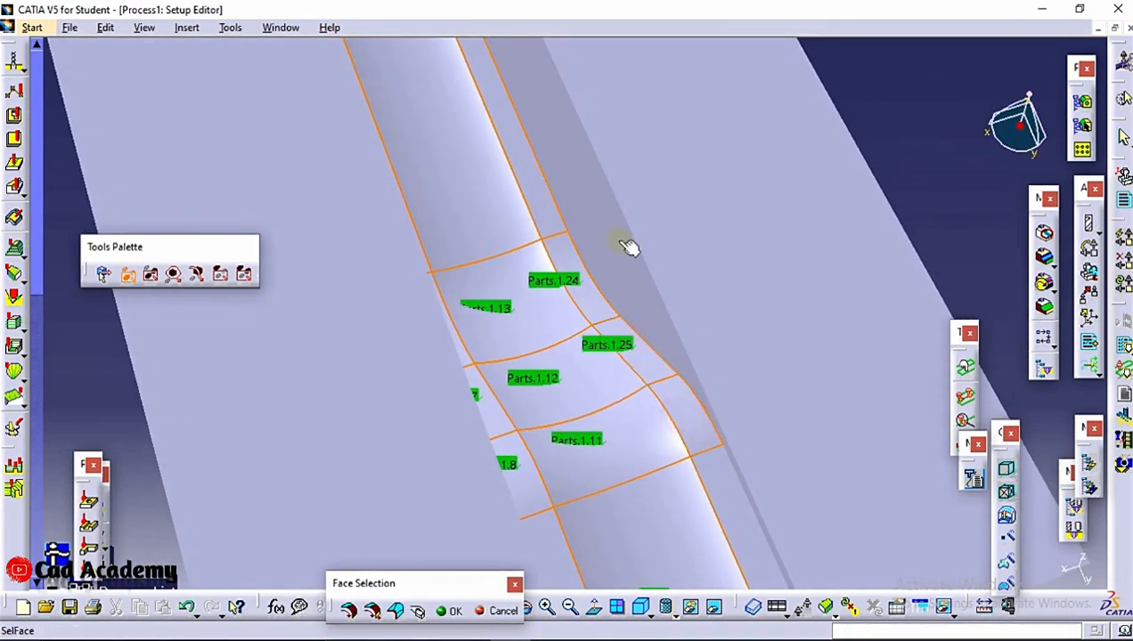
pyautogui.moveTo(744, 552); pyautogui.dragTo(609, 273, button='middle')
pyautogui.click(588, 217)
pyautogui.moveTo(599, 119); pyautogui.dragTo(619, 244, button='middle')
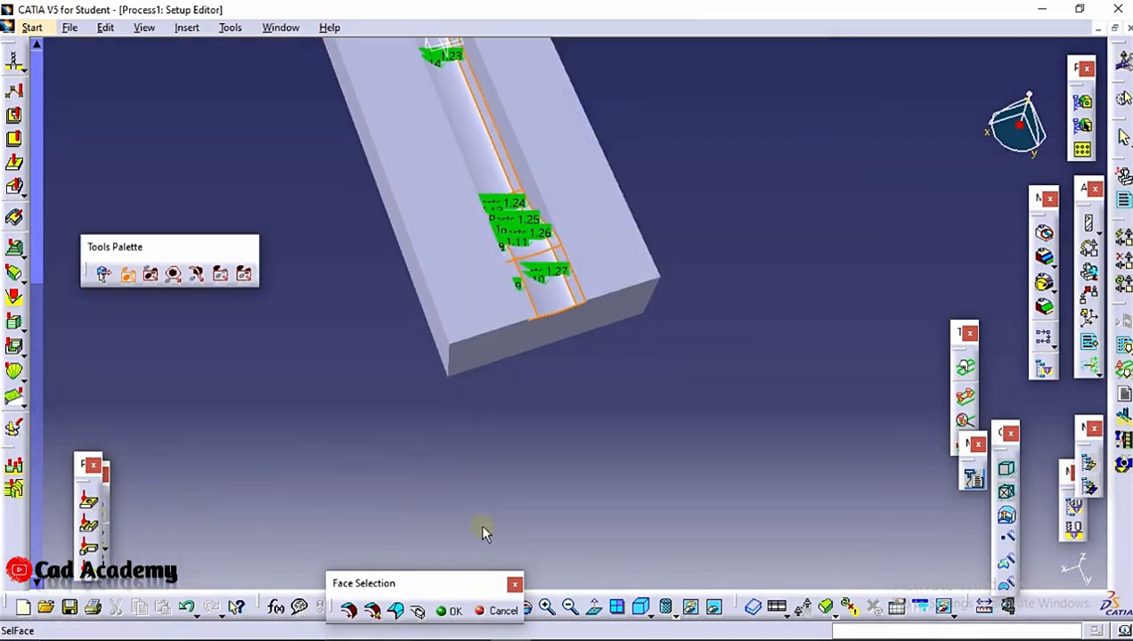
pyautogui.click(451, 611)
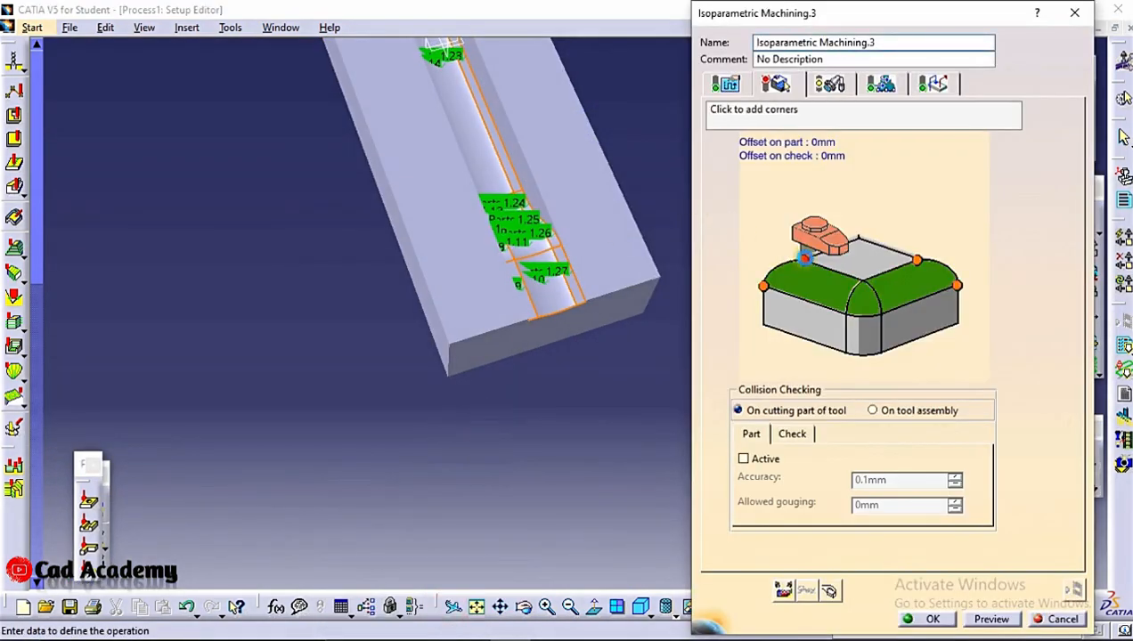
# Try to pick the corner points of the newly selected faces, starting at the groove's far end
pyautogui.click(801, 262)
pyautogui.moveTo(464, 184); pyautogui.dragTo(627, 455, button='middle')
pyautogui.moveTo(500, 212); pyautogui.dragTo(566, 427, button='middle')
pyautogui.moveTo(455, 169); pyautogui.dragTo(325, 265, button='middle')
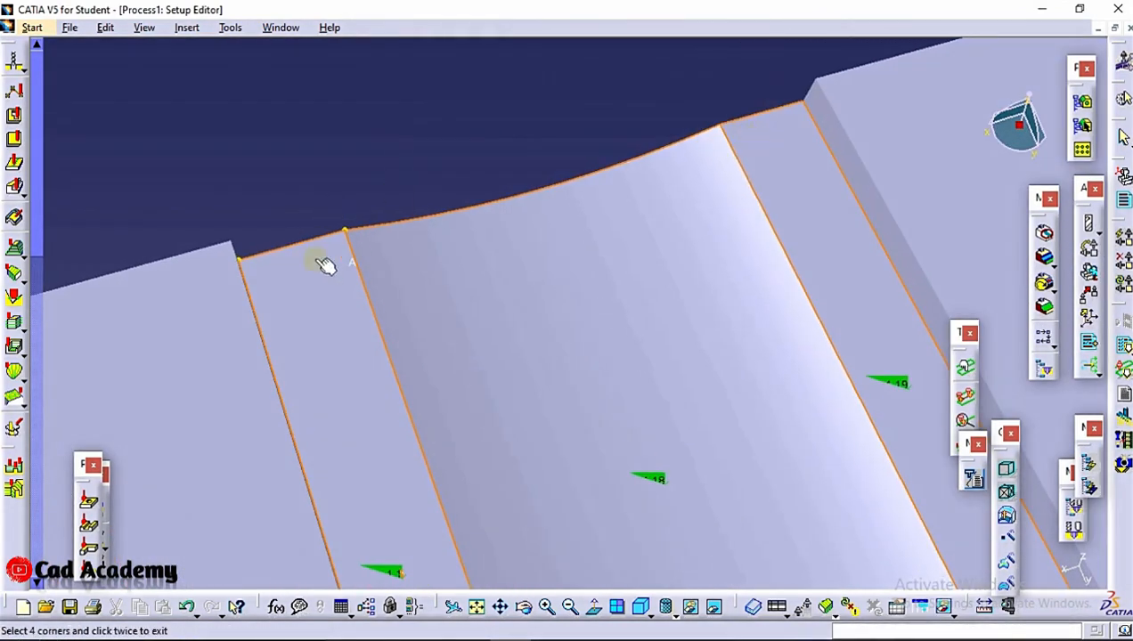
pyautogui.doubleClick(249, 267)
# Restart the corner selection and pick the four corner points at the two ends of the groove
pyautogui.click(764, 285)
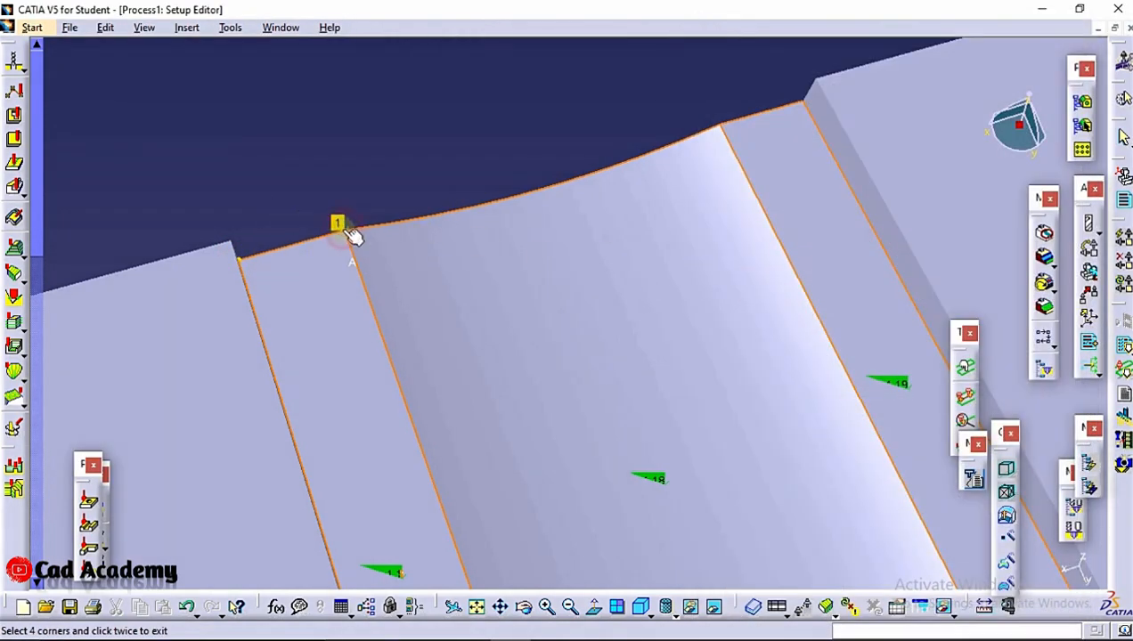
pyautogui.moveTo(388, 236); pyautogui.dragTo(664, 306, button='middle')
pyautogui.click(1014, 535)
pyautogui.moveTo(577, 267); pyautogui.dragTo(620, 534, button='middle')
# Replay the tool path animation of the isoparametric operation, close the replay and confirm the operation
pyautogui.click(1071, 590)
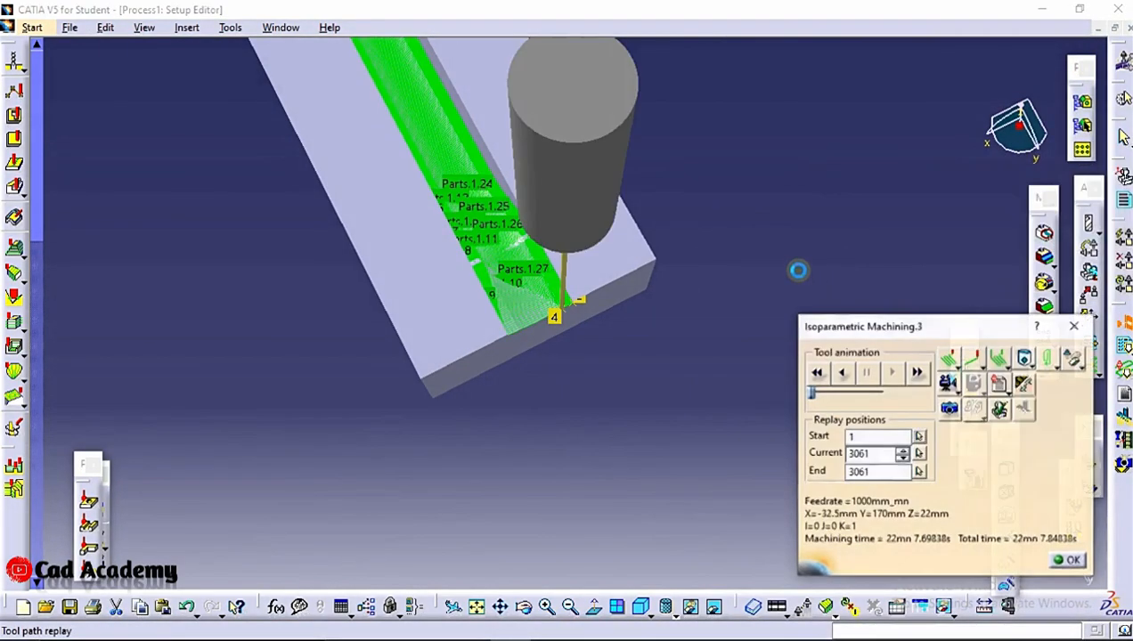
pyautogui.click(842, 378)
pyautogui.moveTo(597, 253); pyautogui.dragTo(582, 172, button='middle')
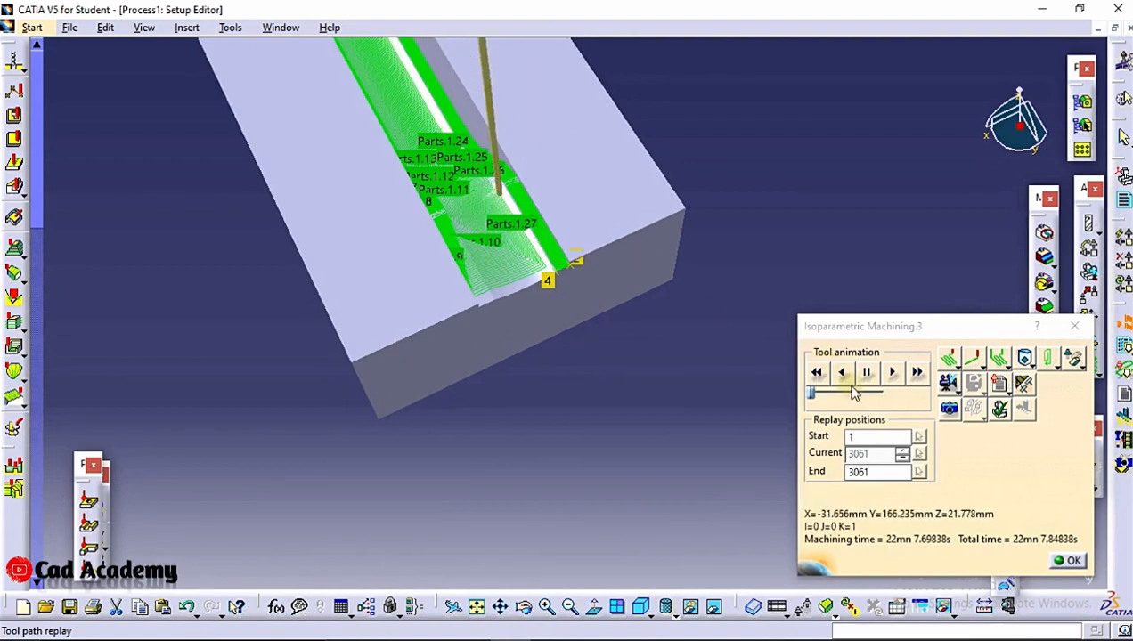
pyautogui.click(1071, 563)
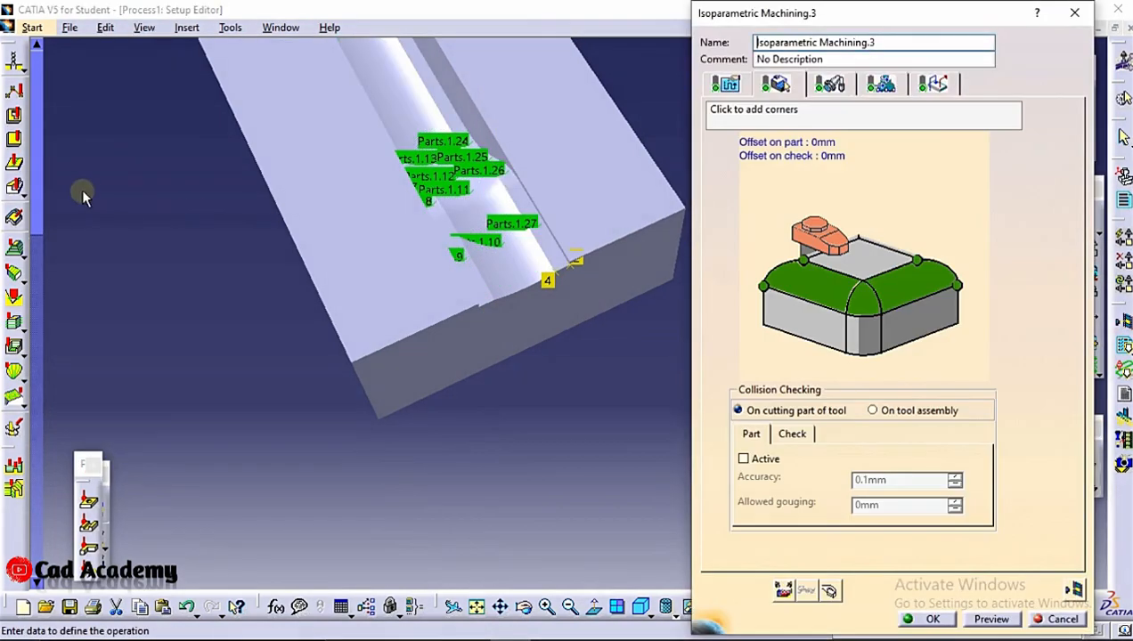
pyautogui.click(928, 618)
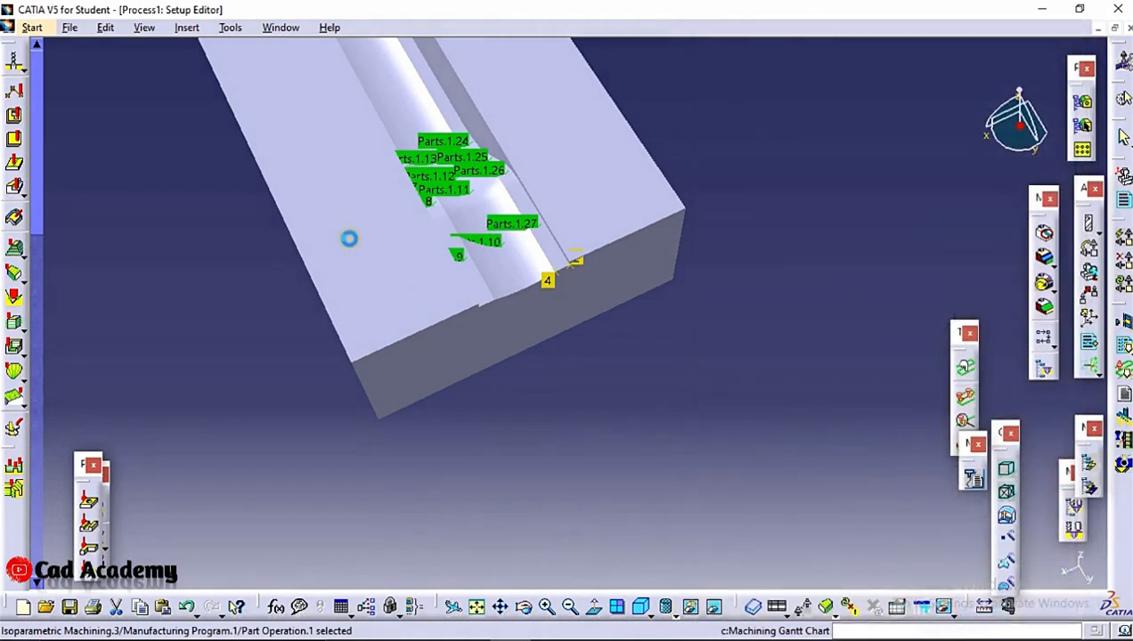
# Replay the tool path of Isoparametric Machining.3 as a material-removal video and close the replay
pyautogui.press('F3')
pyautogui.scroll(-1, 129, 198)
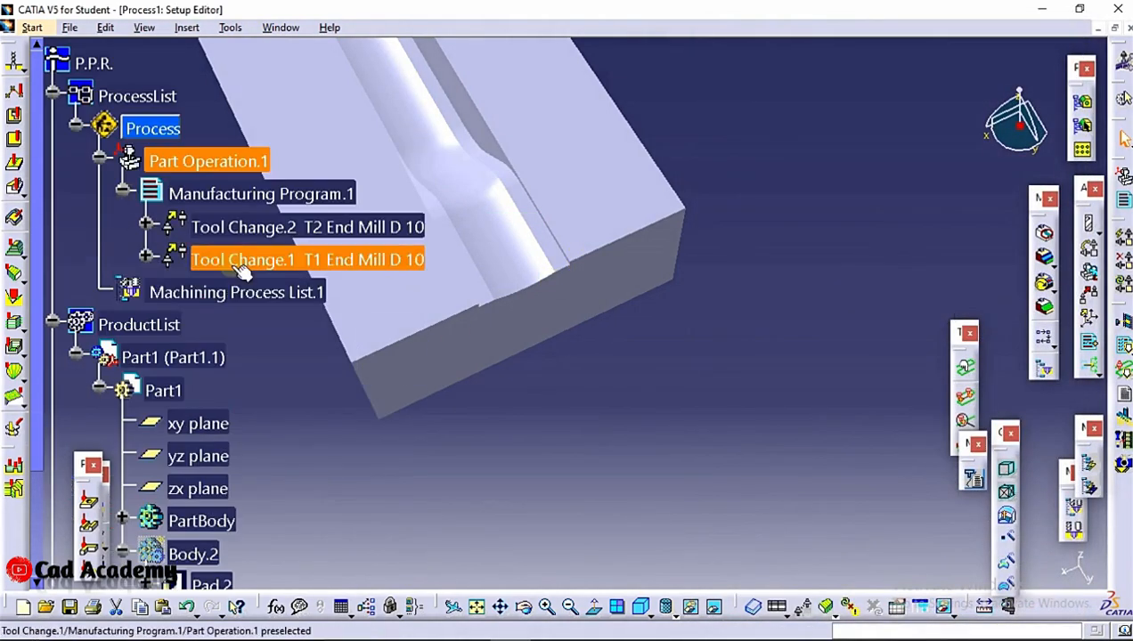
pyautogui.rightClick(213, 260)
pyautogui.click(146, 225)
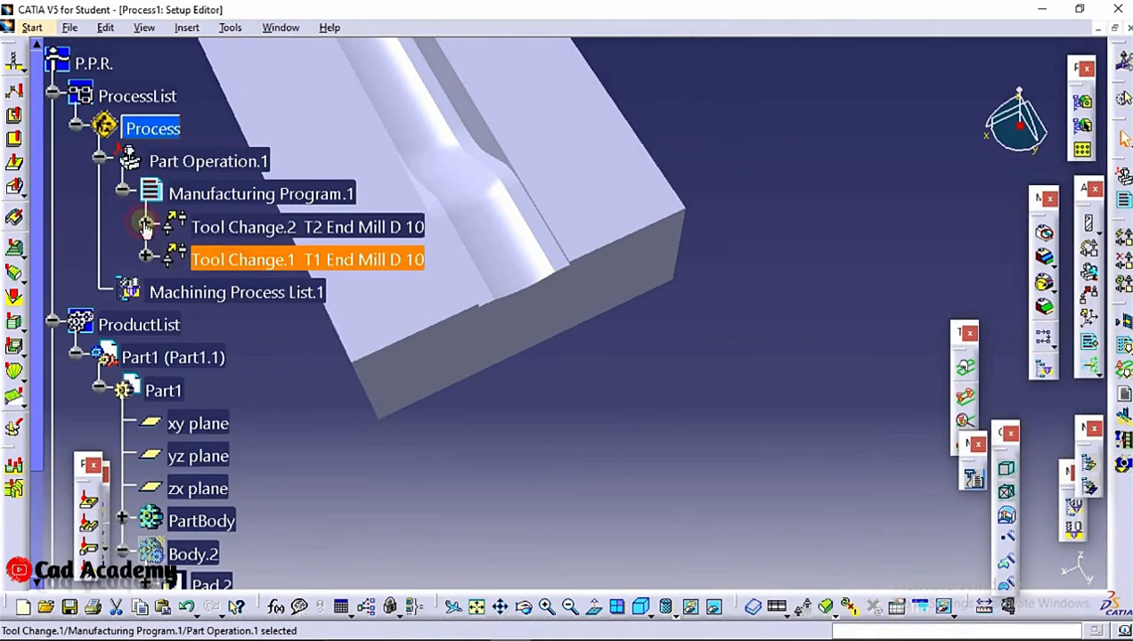
pyautogui.rightClick(317, 262)
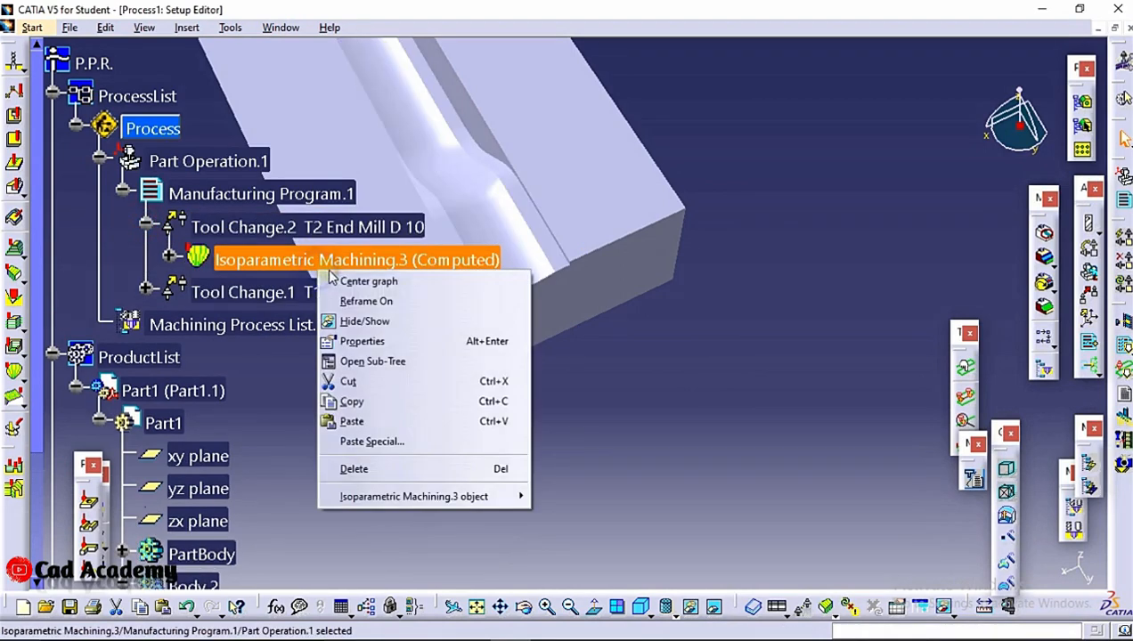
pyautogui.moveTo(446, 499)
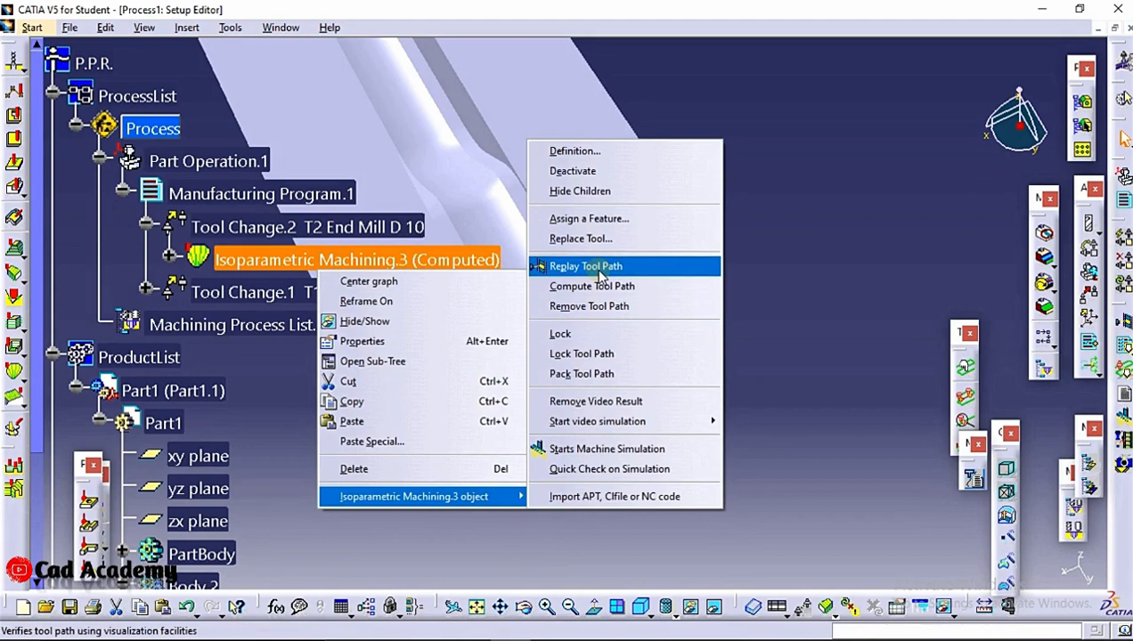
pyautogui.click(598, 272)
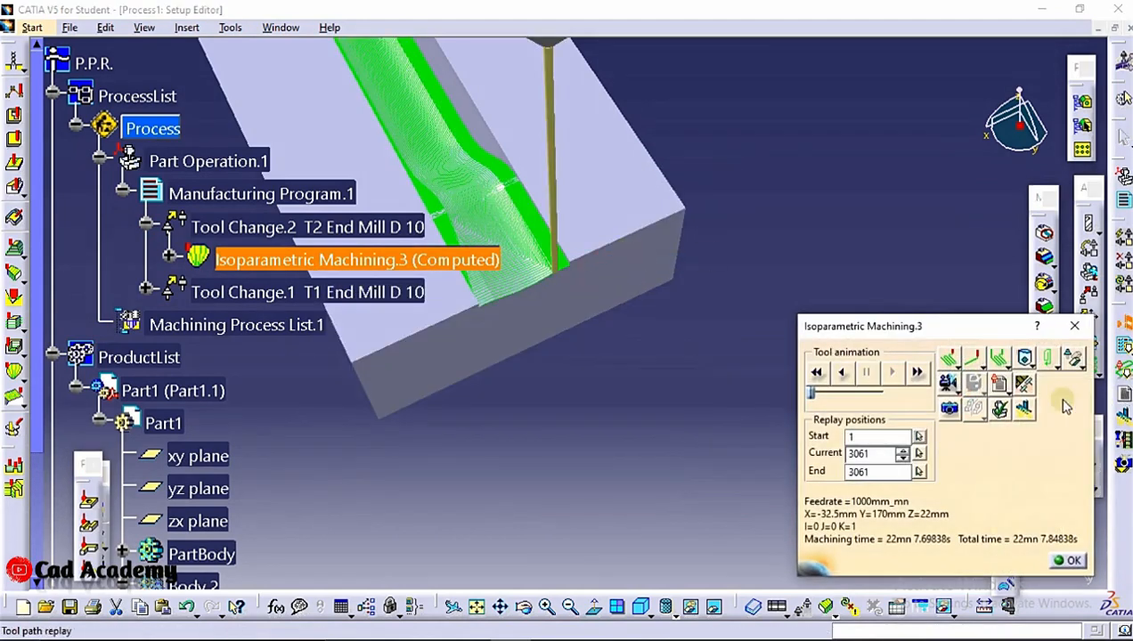
pyautogui.click(949, 383)
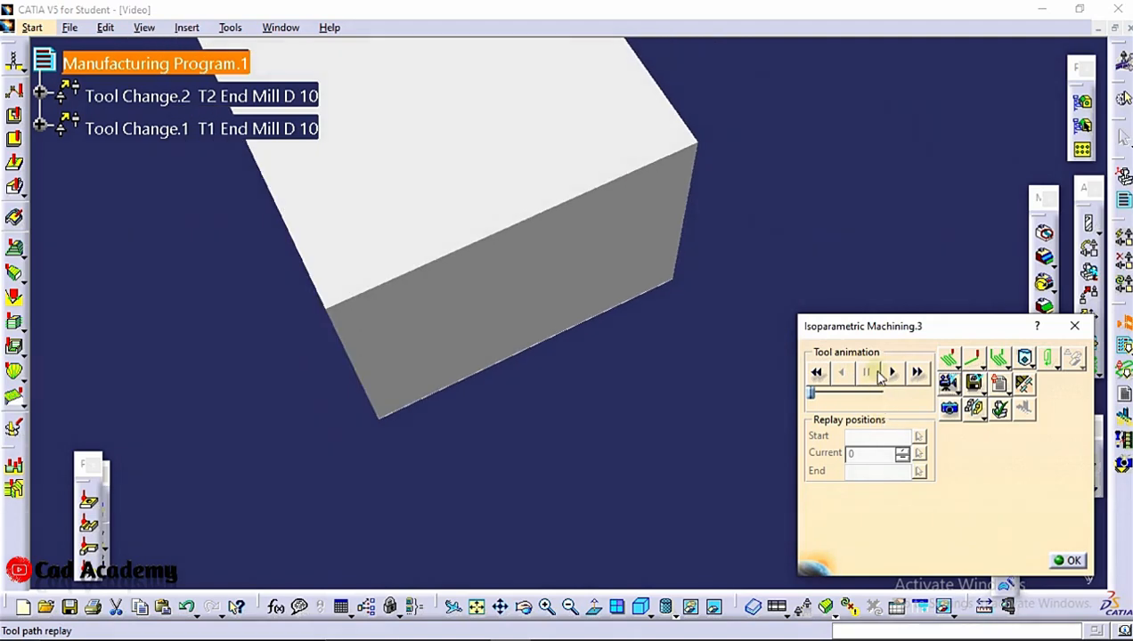
pyautogui.click(892, 371)
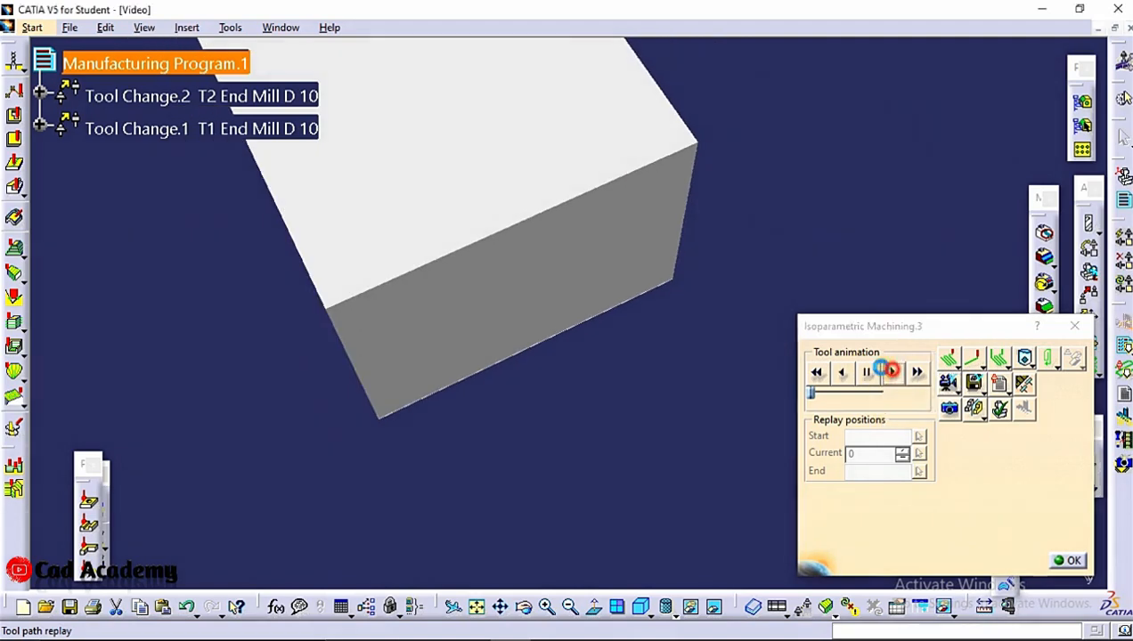
pyautogui.moveTo(668, 238); pyautogui.dragTo(678, 416, button='middle')
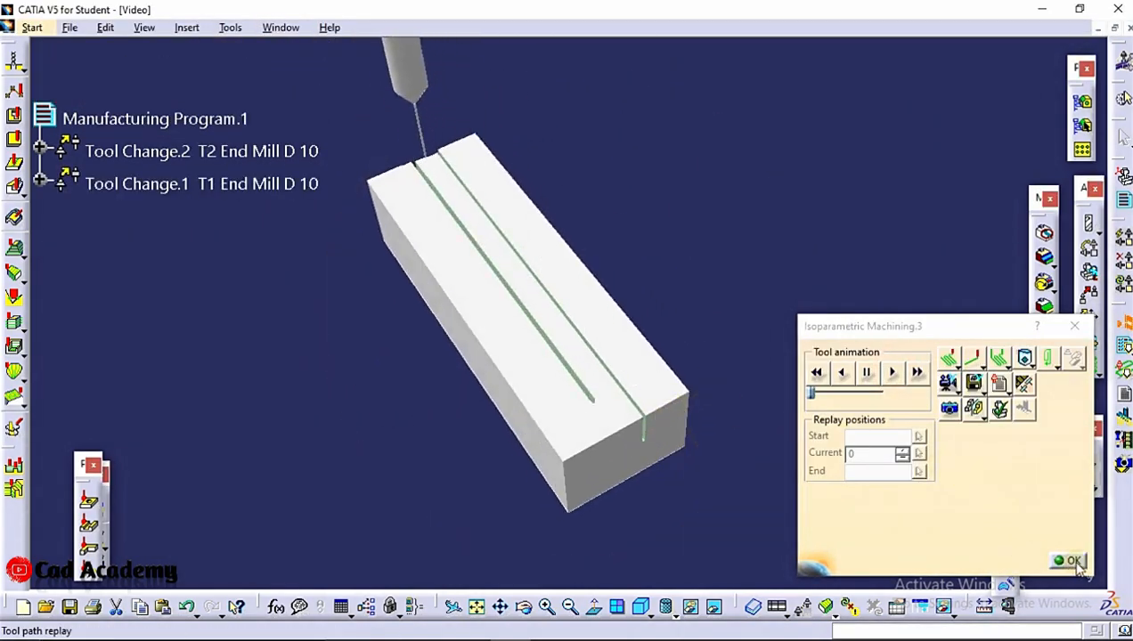
pyautogui.click(1075, 326)
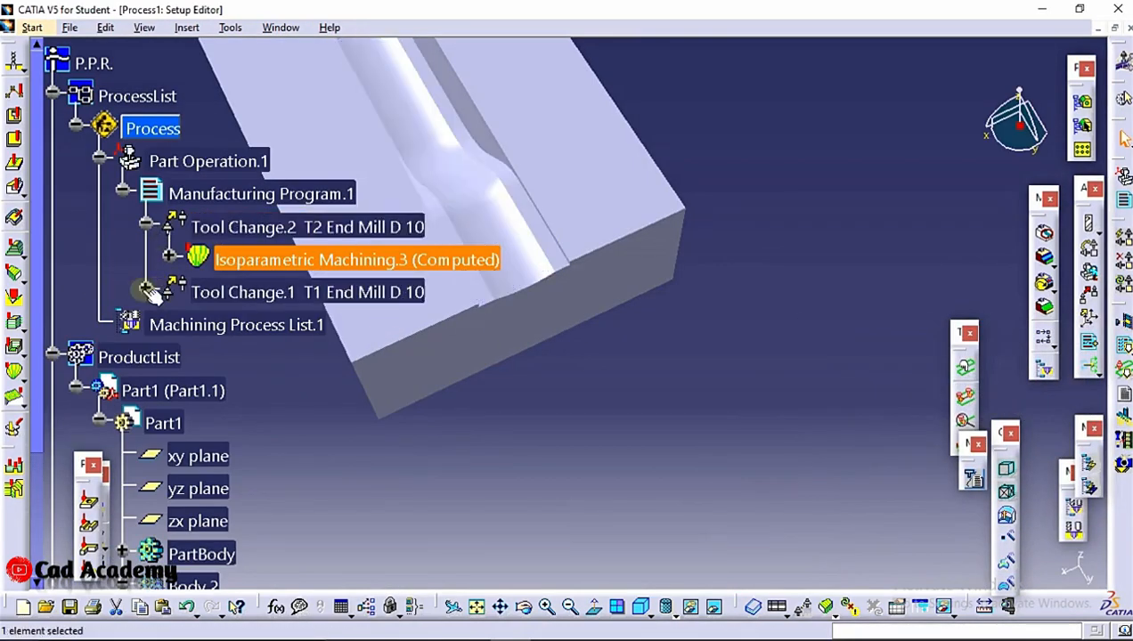
# Run the full video simulation of Isoparametric Machining.3 through to its end and inspect the machined groove
pyautogui.rightClick(227, 260)
pyautogui.moveTo(323, 495)
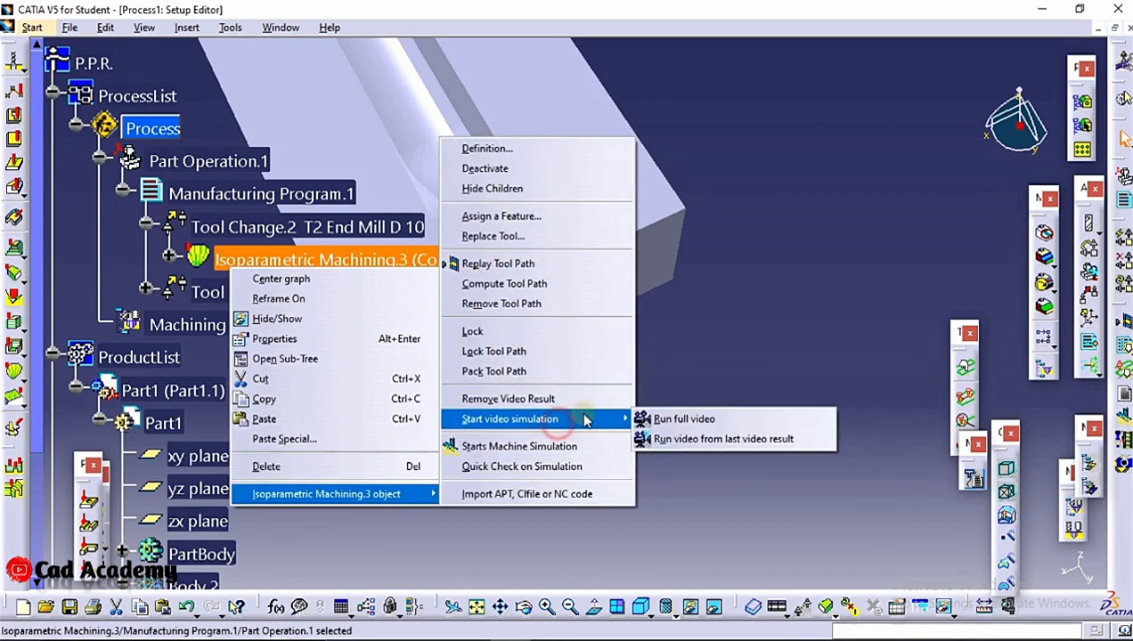
pyautogui.click(711, 420)
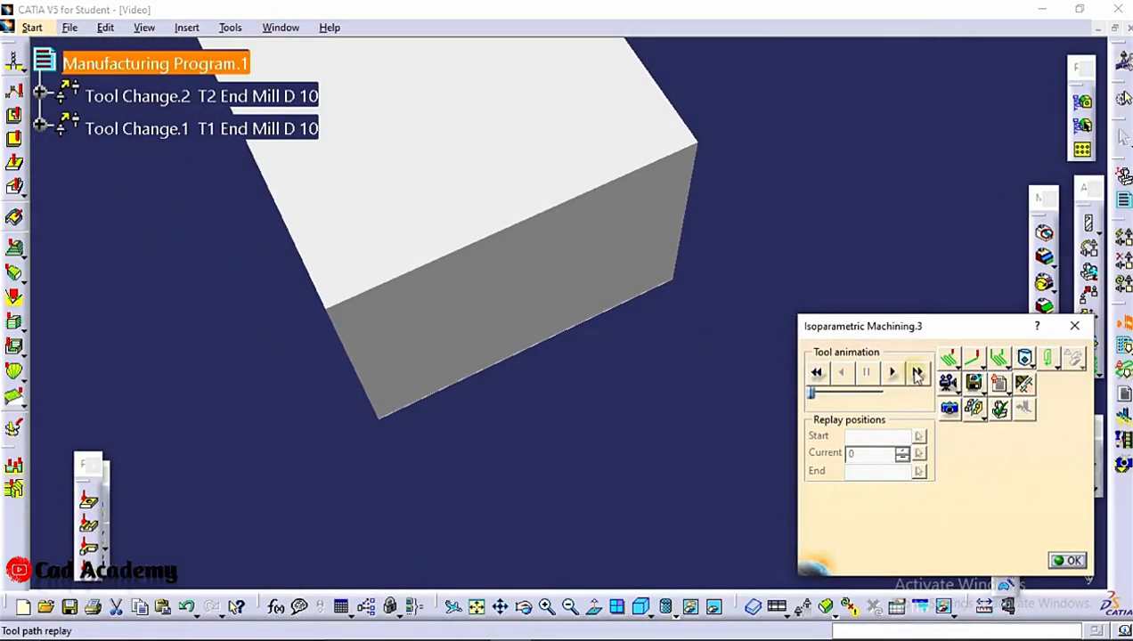
pyautogui.click(917, 372)
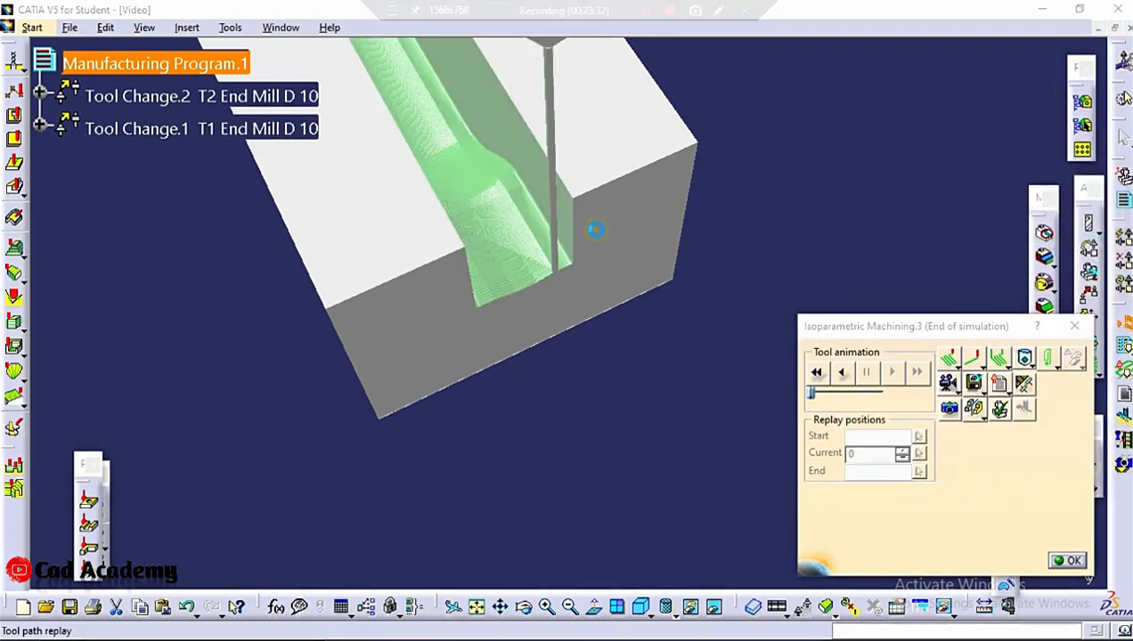
pyautogui.scroll(1, 574, 184)
pyautogui.moveTo(573, 185); pyautogui.dragTo(664, 12, button='middle')
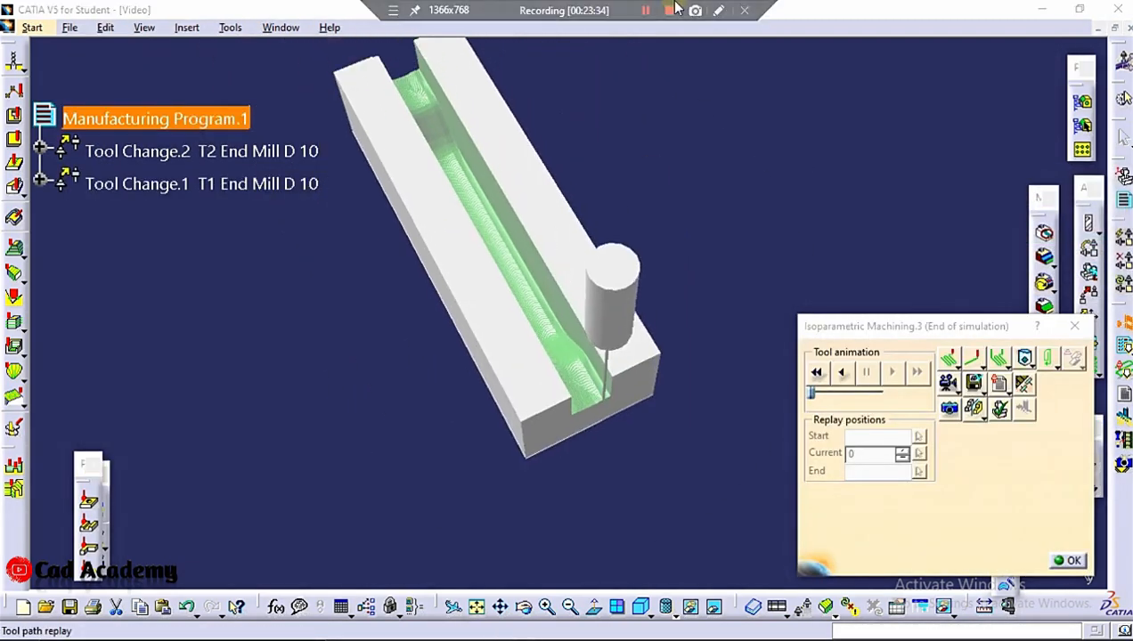
pyautogui.click(645, 11)
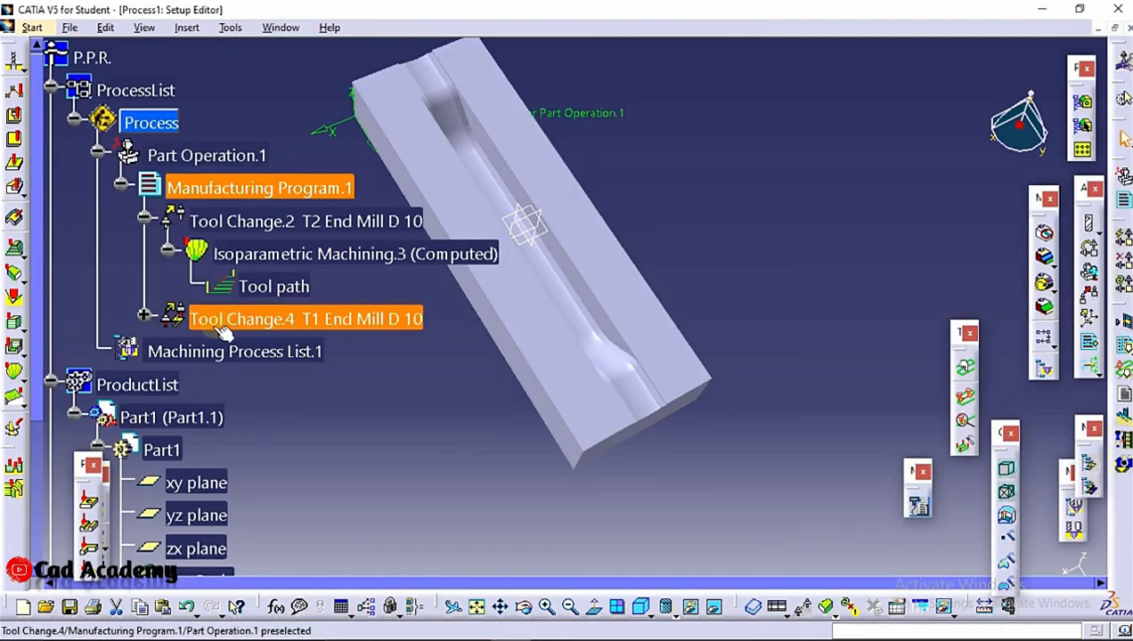
# Replay the Roughing.1 tool path and play its material-removal video on the block
pyautogui.click(140, 318)
pyautogui.click(276, 352)
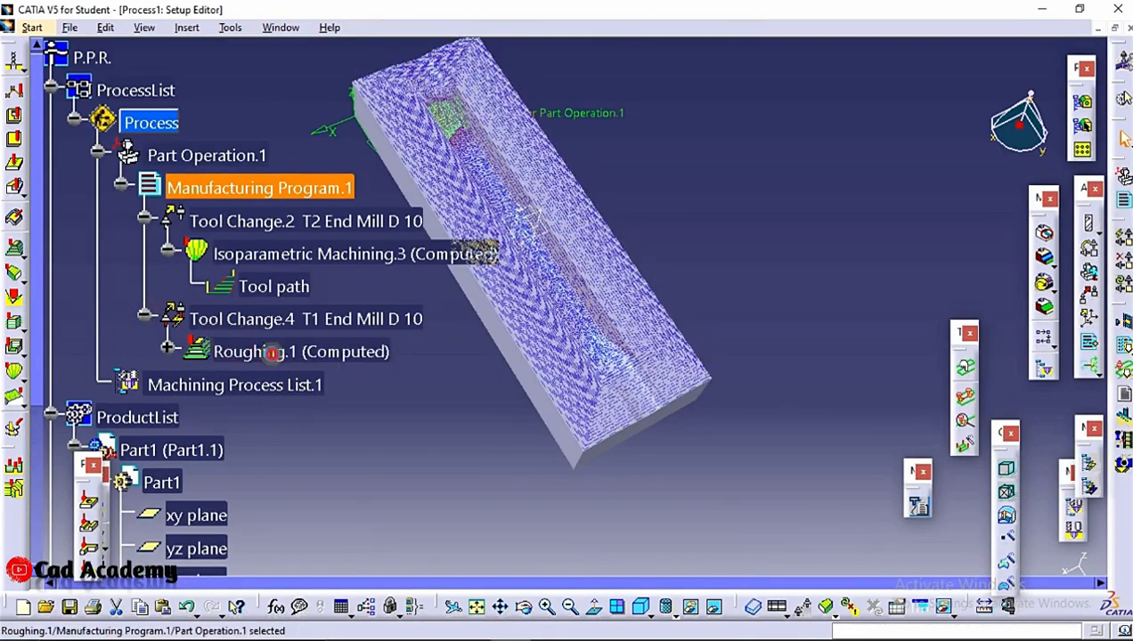
pyautogui.rightClick(276, 353)
pyautogui.moveTo(338, 581)
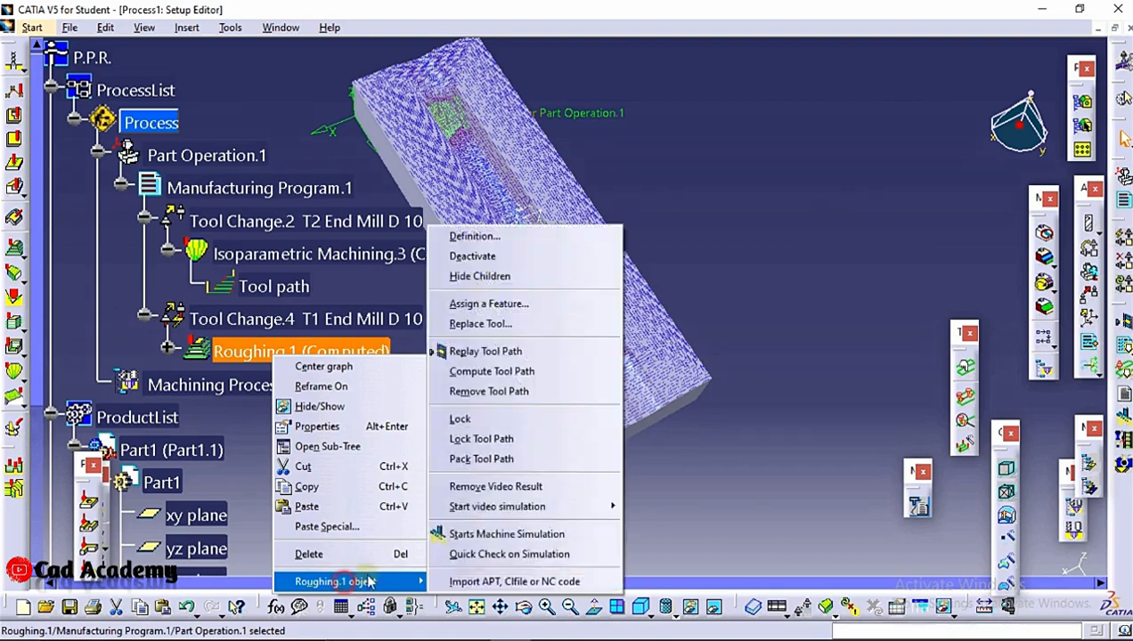
pyautogui.click(486, 351)
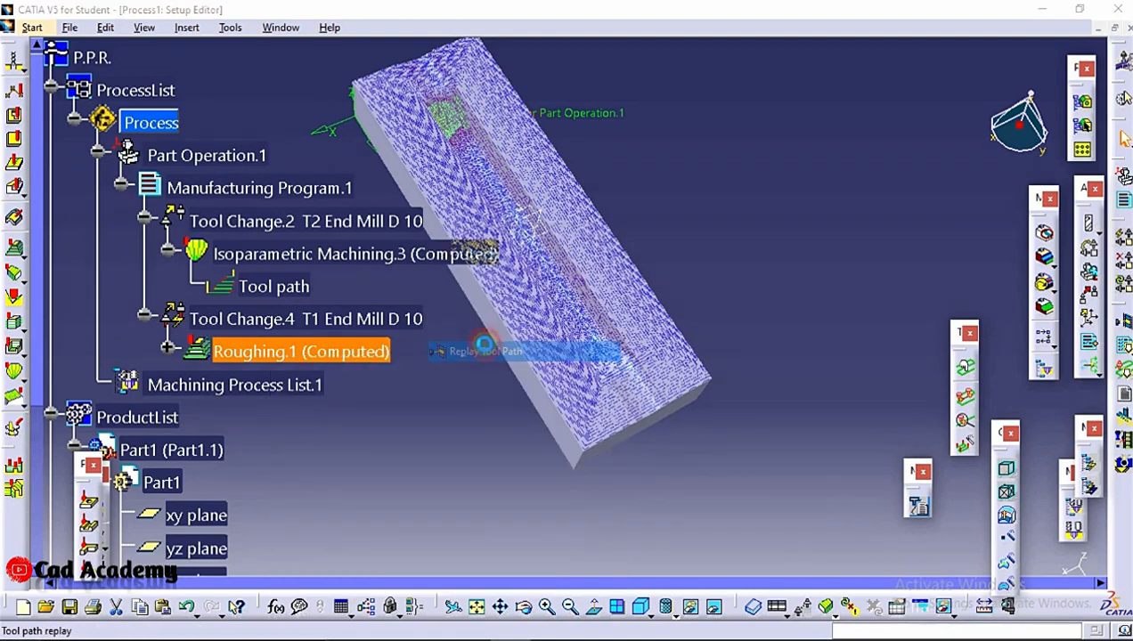
pyautogui.moveTo(620, 316)
pyautogui.mouseDown(button='middle')
pyautogui.moveTo(519, 260)
pyautogui.moveTo(573, 211)
pyautogui.moveTo(612, 300)
pyautogui.mouseUp(button='middle')
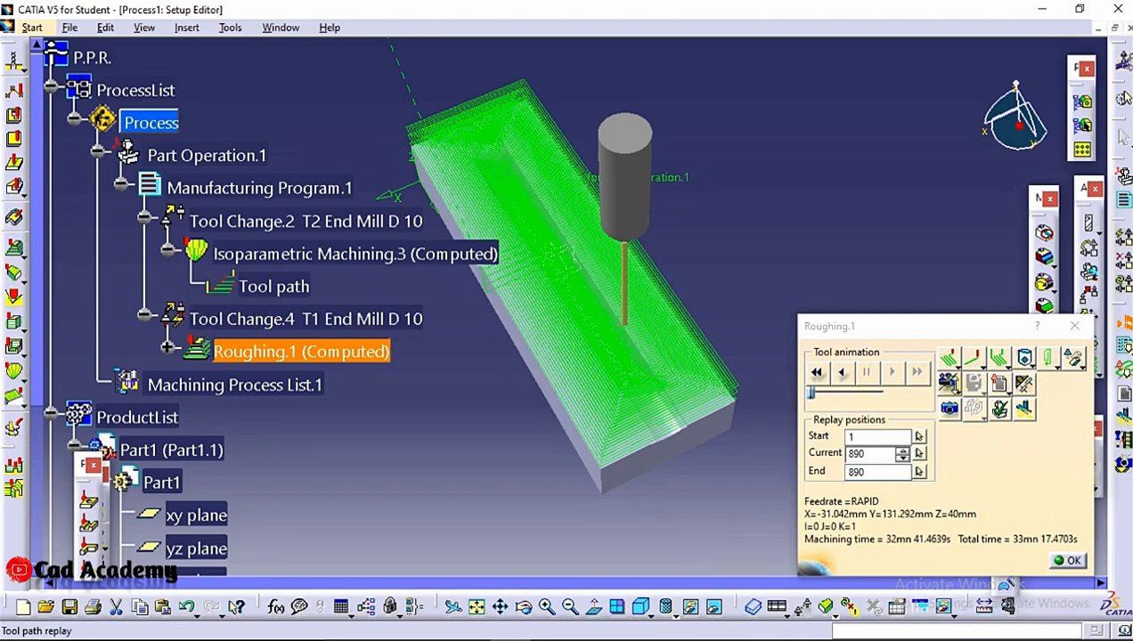
pyautogui.click(948, 382)
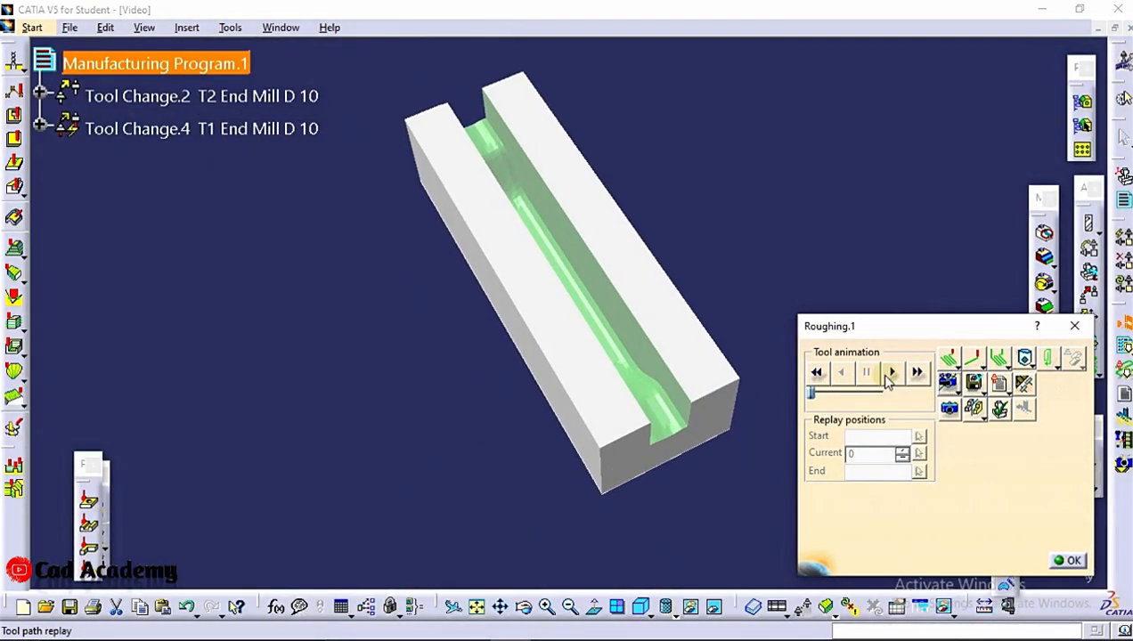
pyautogui.click(893, 373)
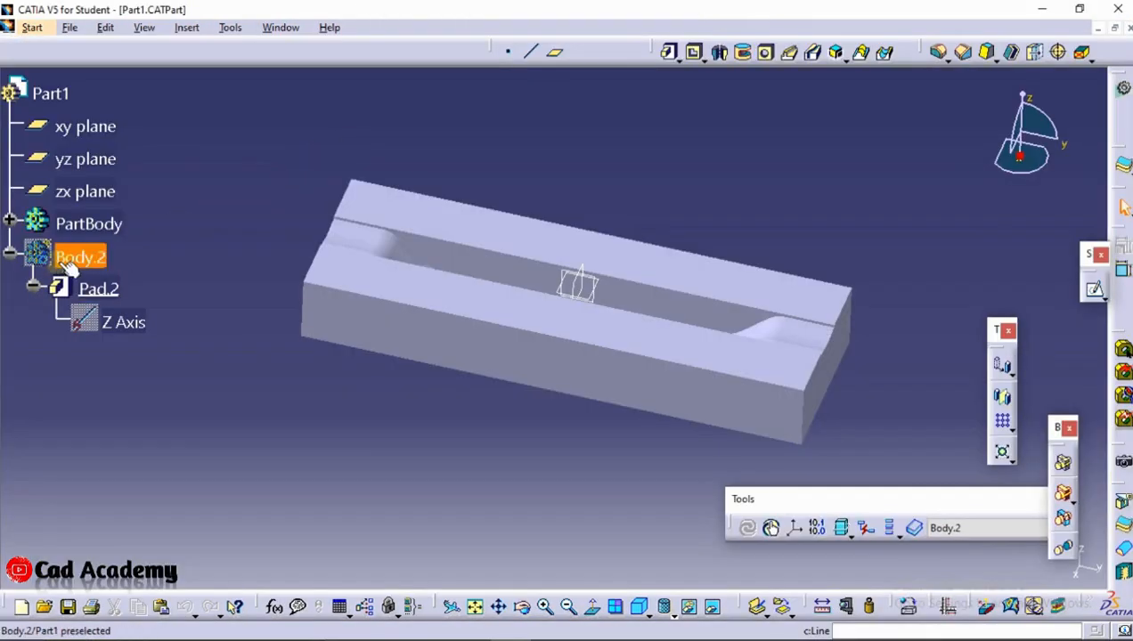
# Show the hidden stock block Body.2 in Part1 and open the part in the Advanced Machining workbench
pyautogui.rightClick(69, 268)
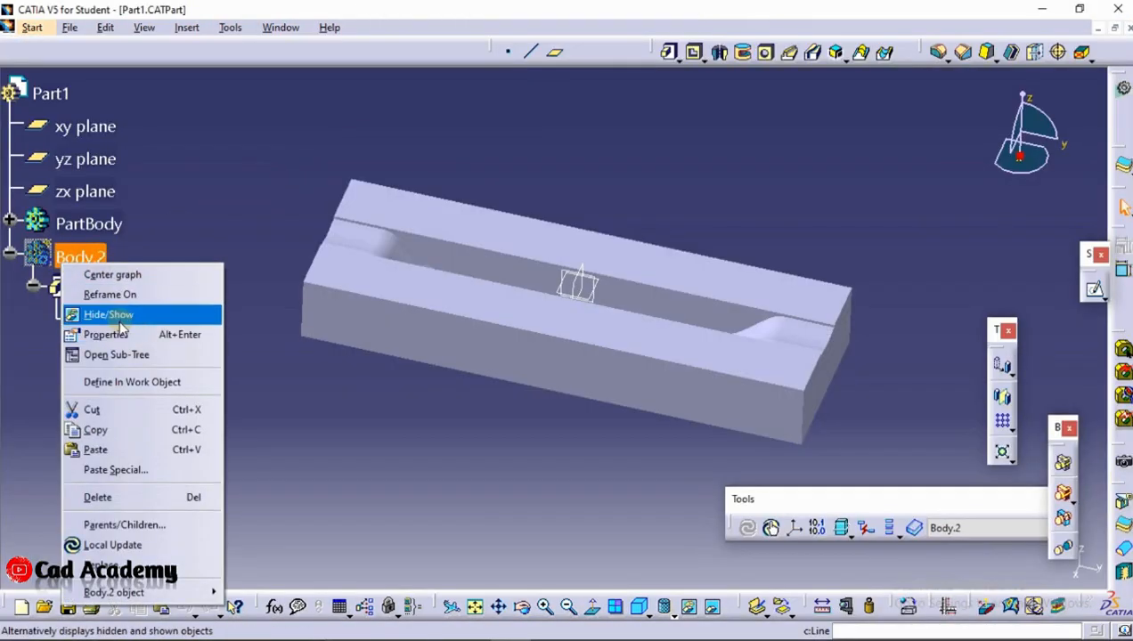
pyautogui.click(115, 317)
pyautogui.moveTo(453, 412); pyautogui.dragTo(519, 249, button='middle')
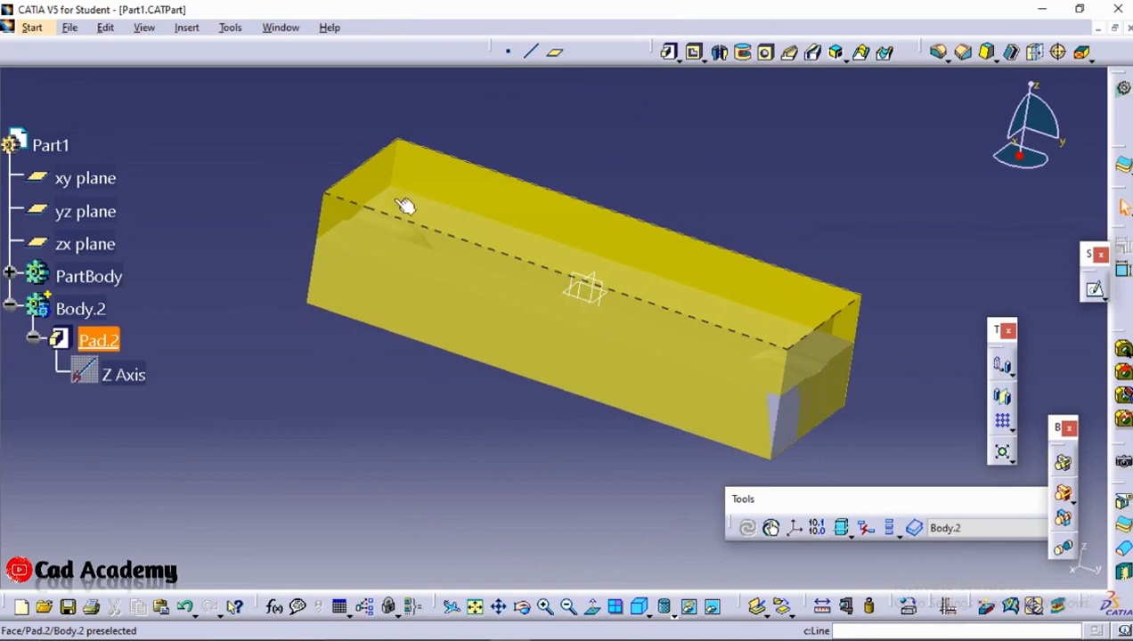
pyautogui.click(32, 28)
pyautogui.moveTo(89, 107)
pyautogui.moveTo(121, 147)
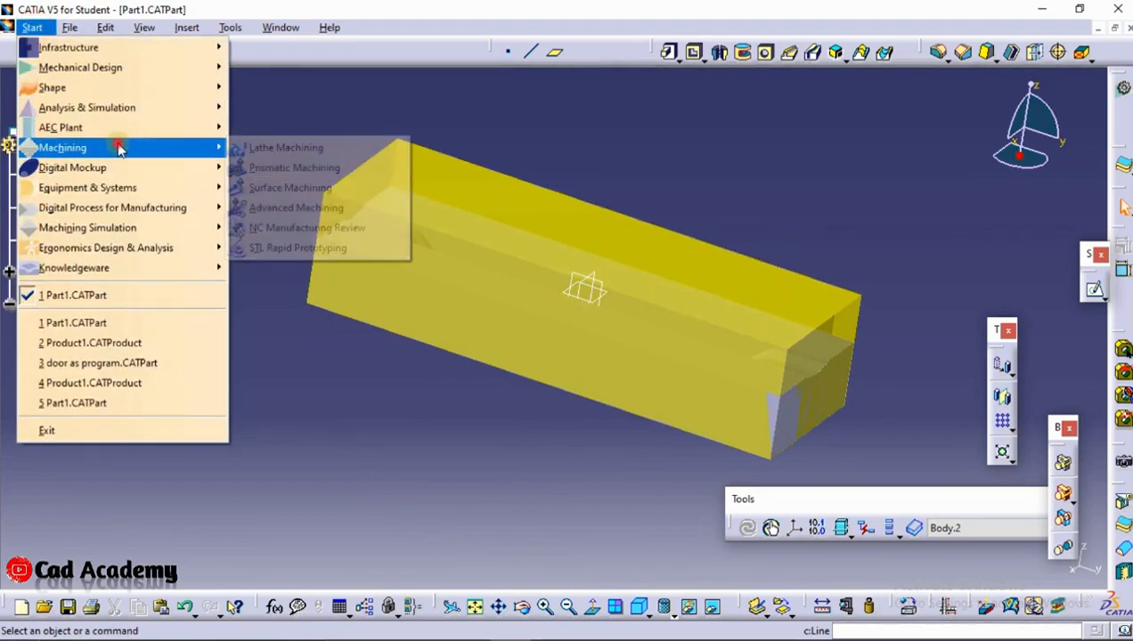
pyautogui.click(307, 208)
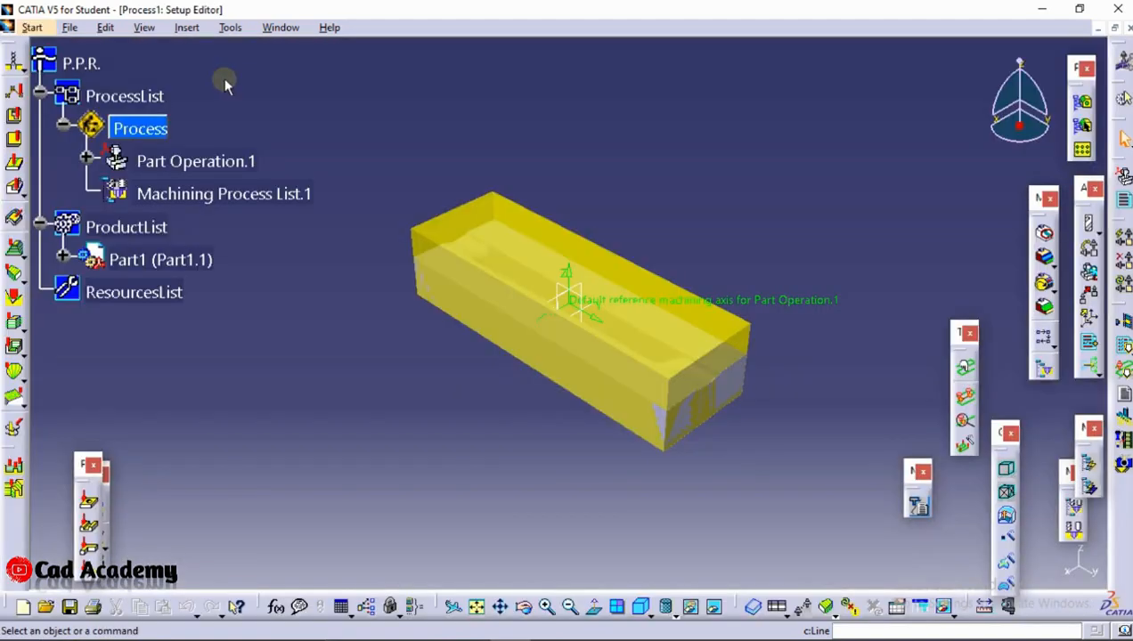
pyautogui.click(190, 28)
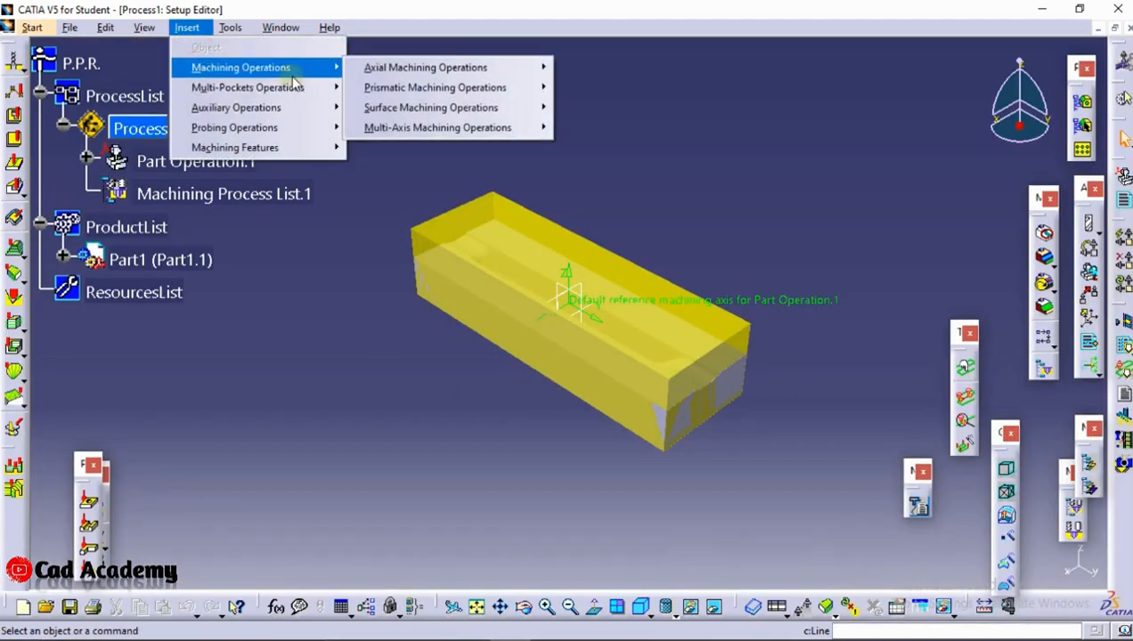
pyautogui.moveTo(287, 106)
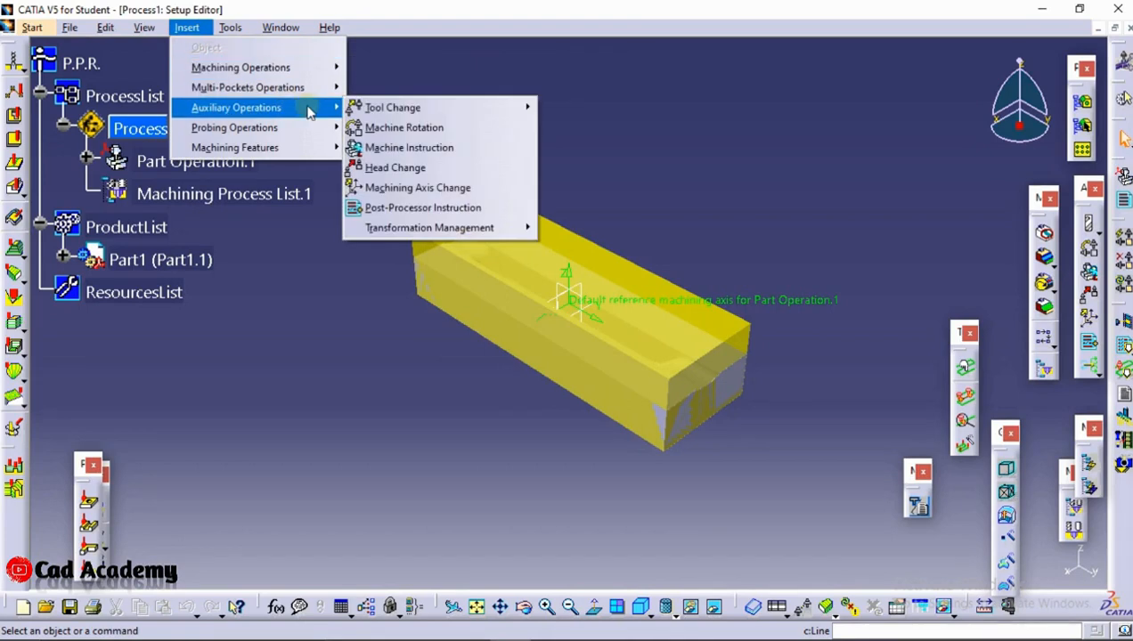
pyautogui.click(326, 375)
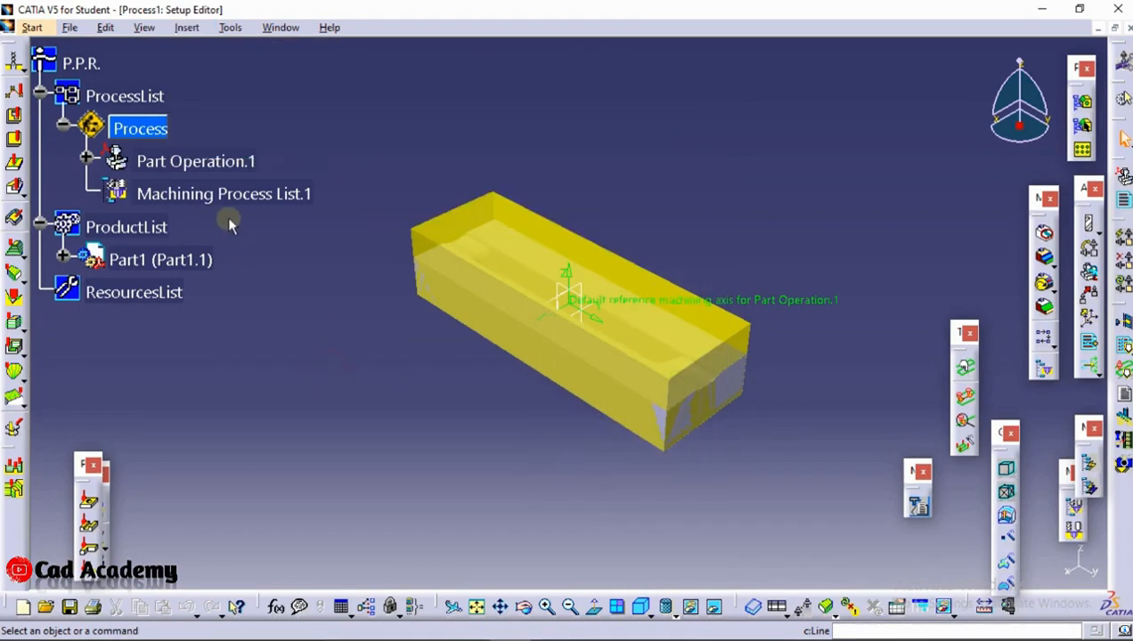
# In Part Operation.1, place the reference machining axis origin on the block's bottom far-left corner and assign a 3-axis machine
pyautogui.doubleClick(211, 160)
pyautogui.click(680, 255)
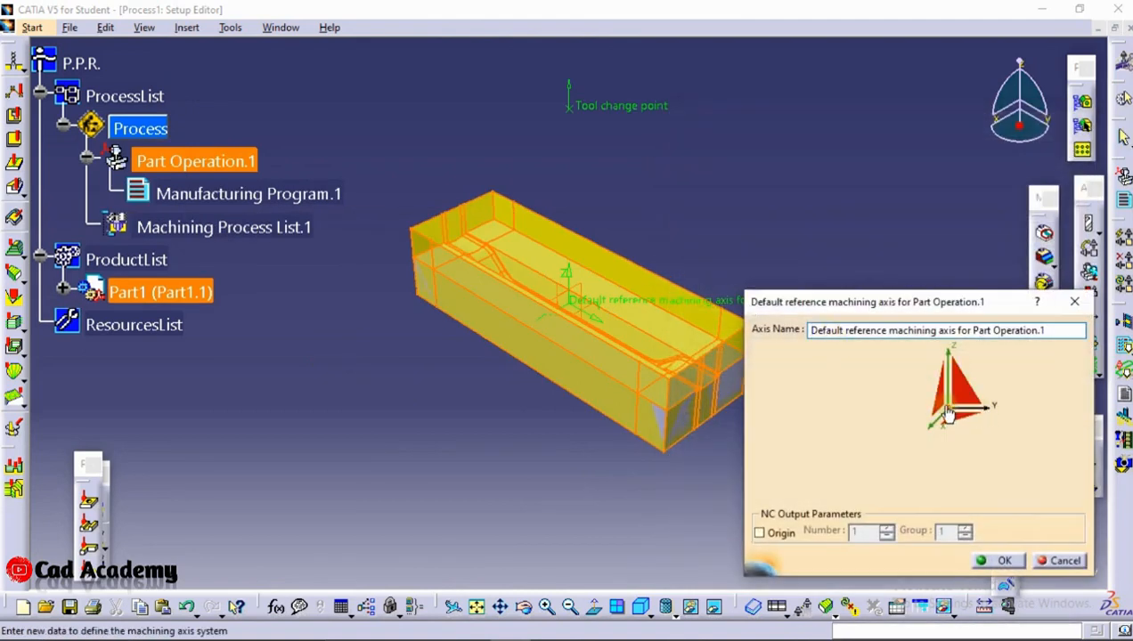
pyautogui.click(948, 411)
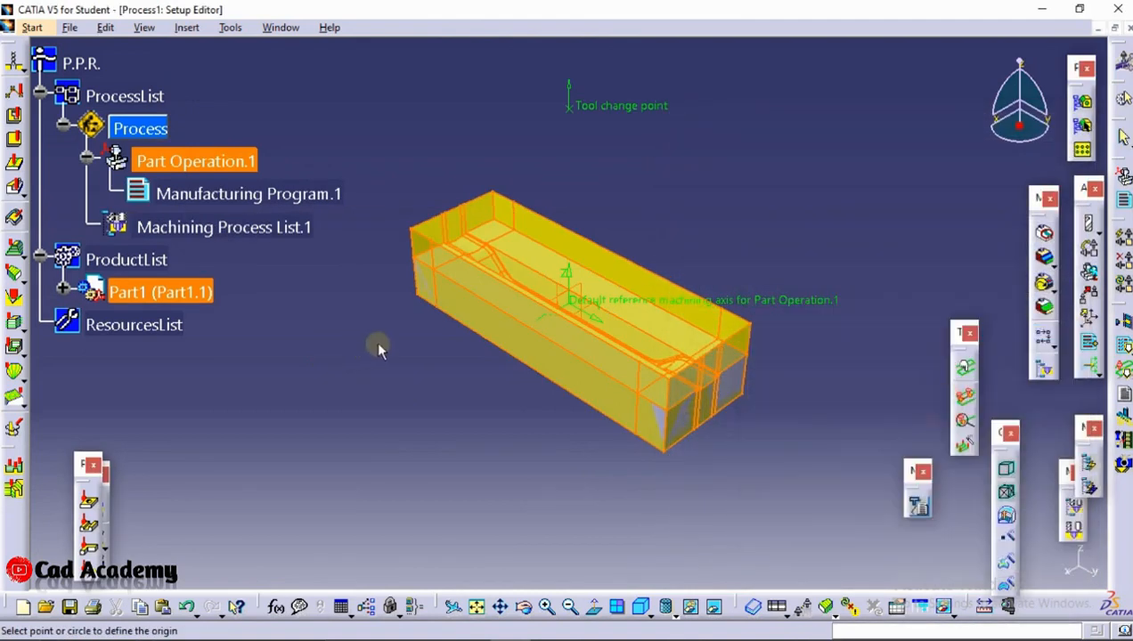
pyautogui.click(417, 300)
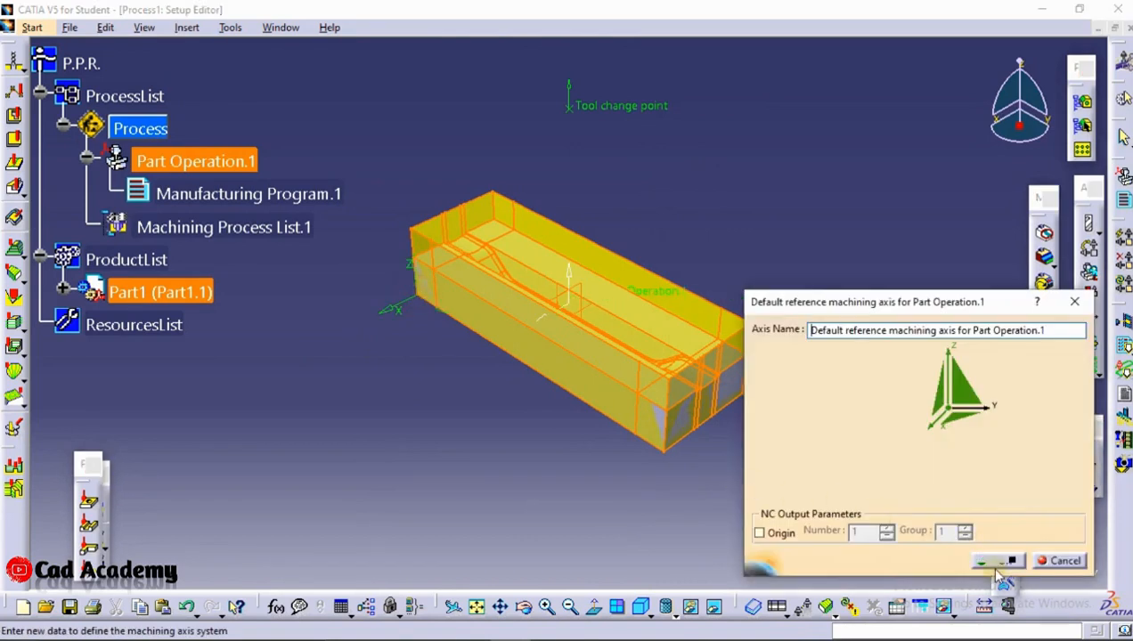
pyautogui.click(996, 567)
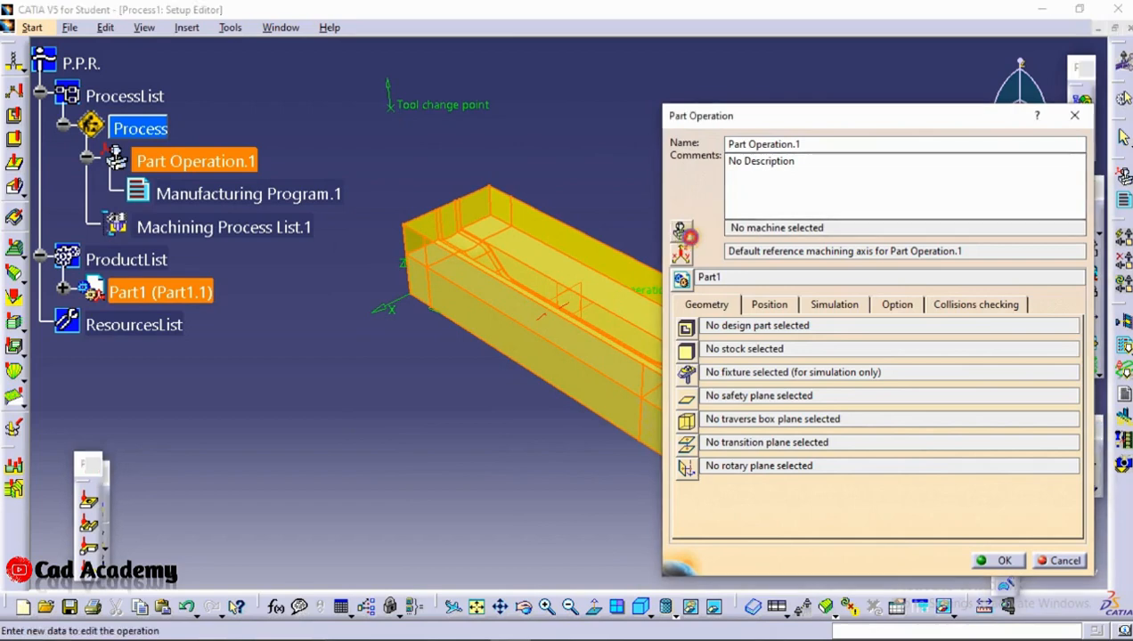
pyautogui.click(680, 230)
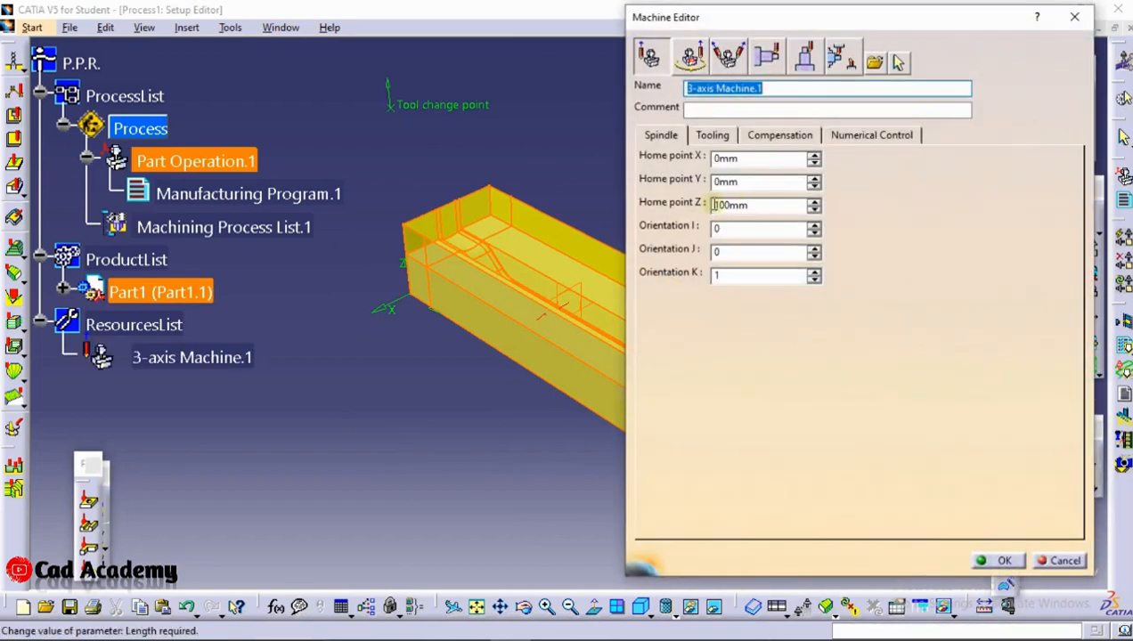
pyautogui.click(1000, 565)
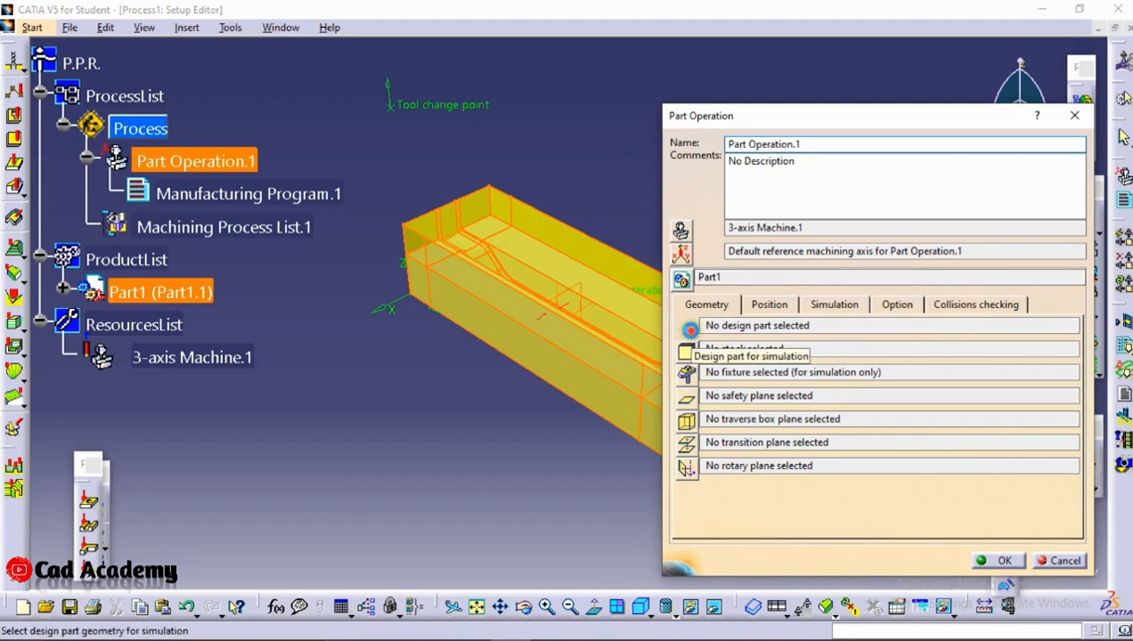
# Set PartBody of Part1 as the design part for simulation in Part Operation.1
pyautogui.click(690, 329)
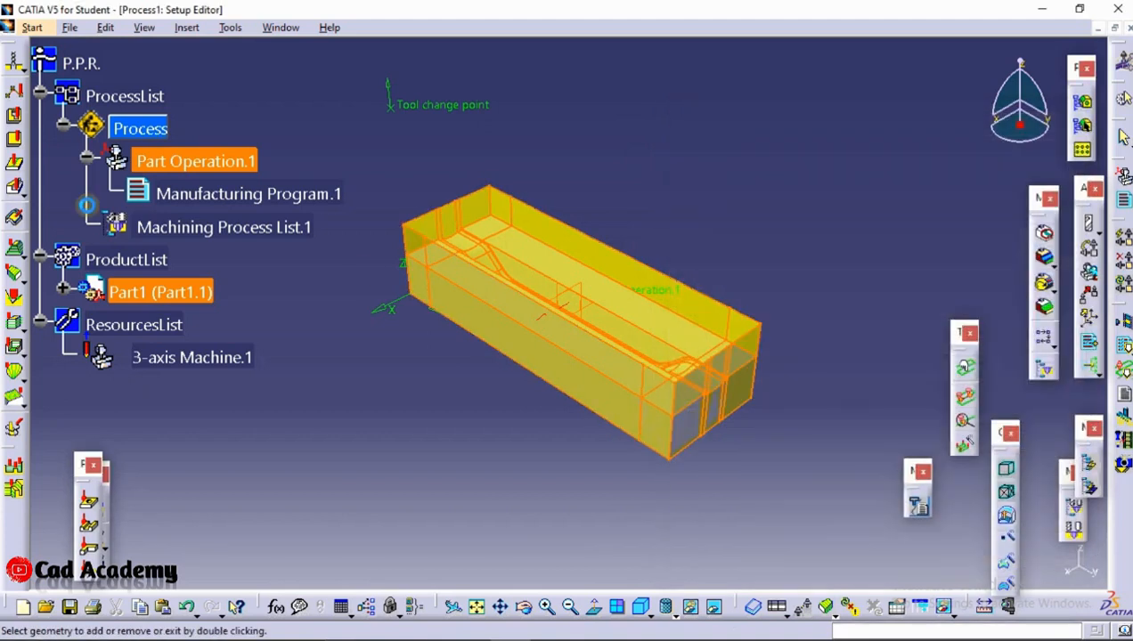
pyautogui.click(64, 288)
pyautogui.click(79, 324)
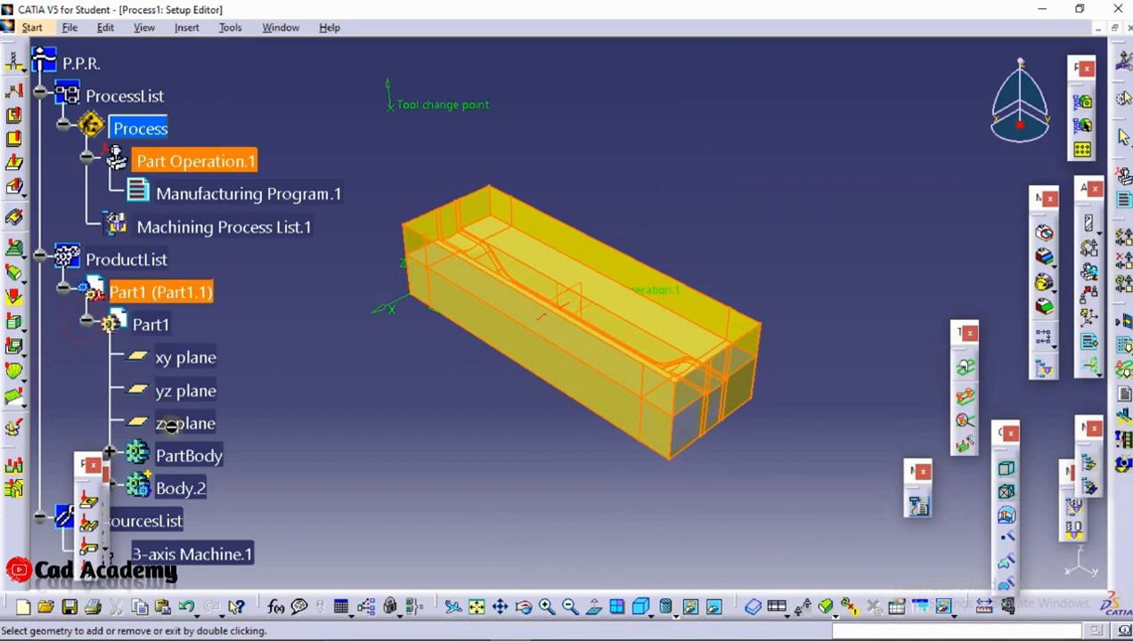
pyautogui.doubleClick(189, 455)
# Set Body.2 as the stock, use the block's top face as the safety plane, and confirm the part operation
pyautogui.click(704, 349)
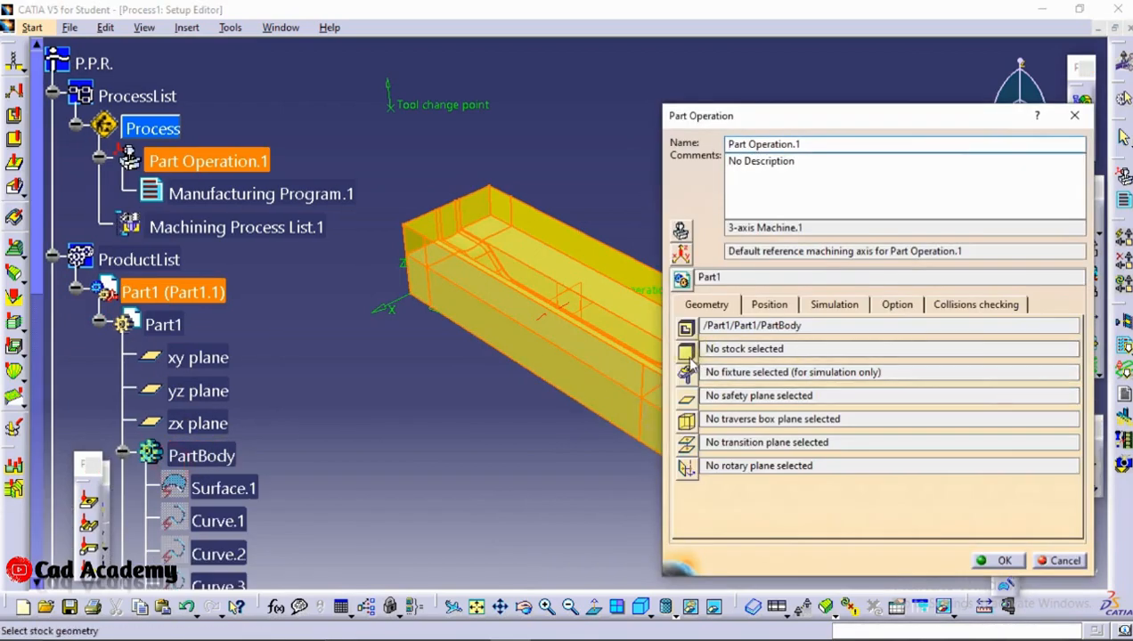
pyautogui.scroll(-10, 198, 422)
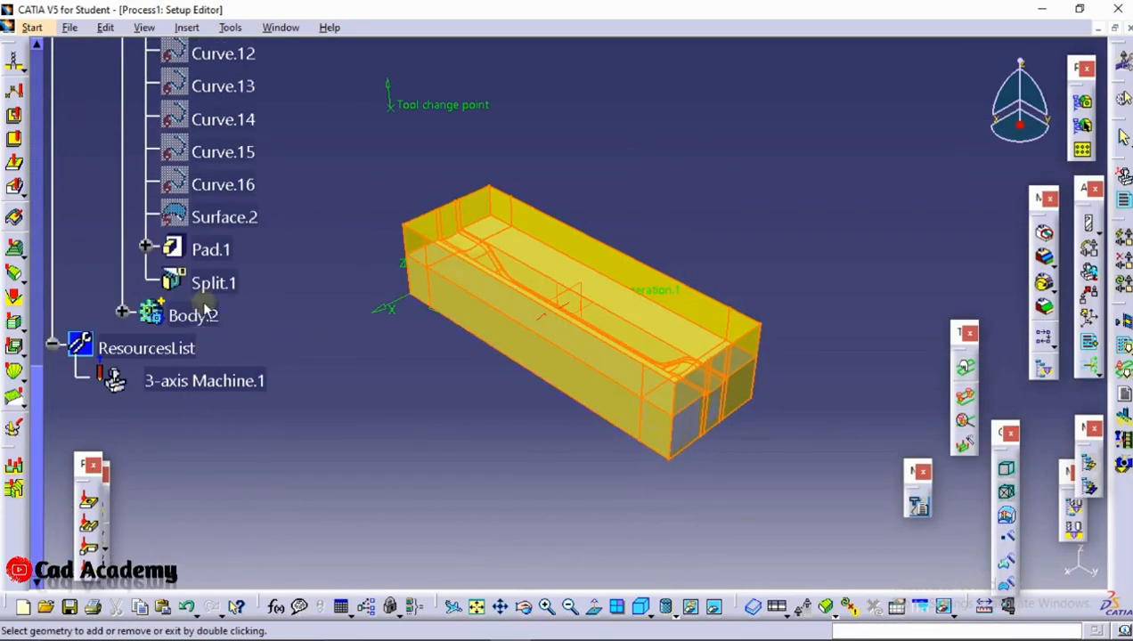
pyautogui.doubleClick(203, 314)
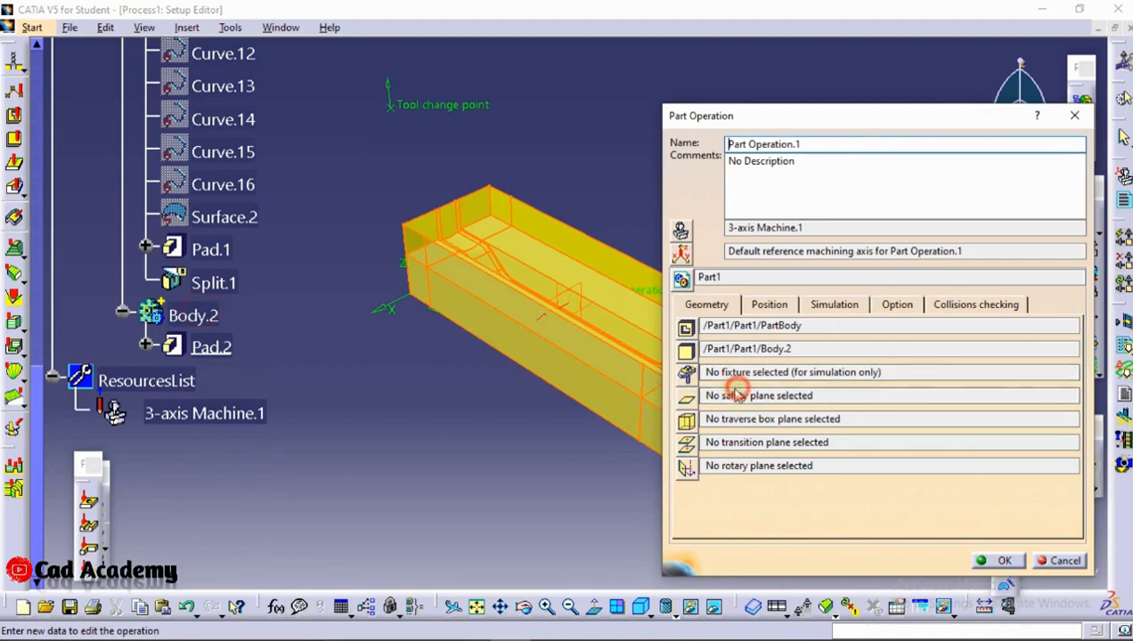
pyautogui.click(685, 398)
pyautogui.click(574, 259)
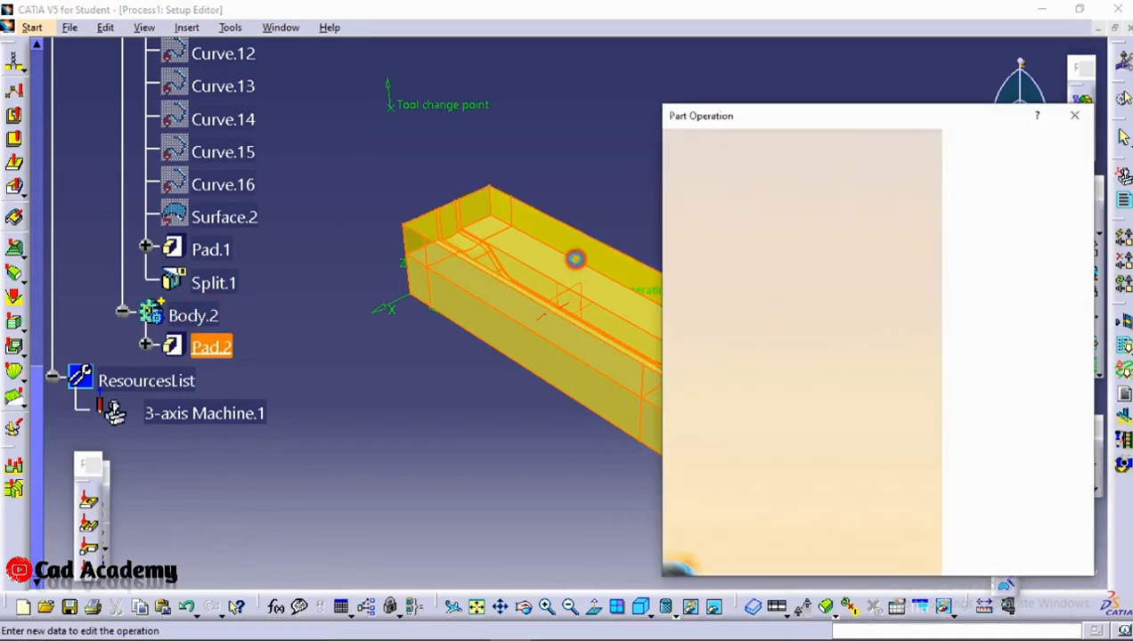
pyautogui.click(993, 559)
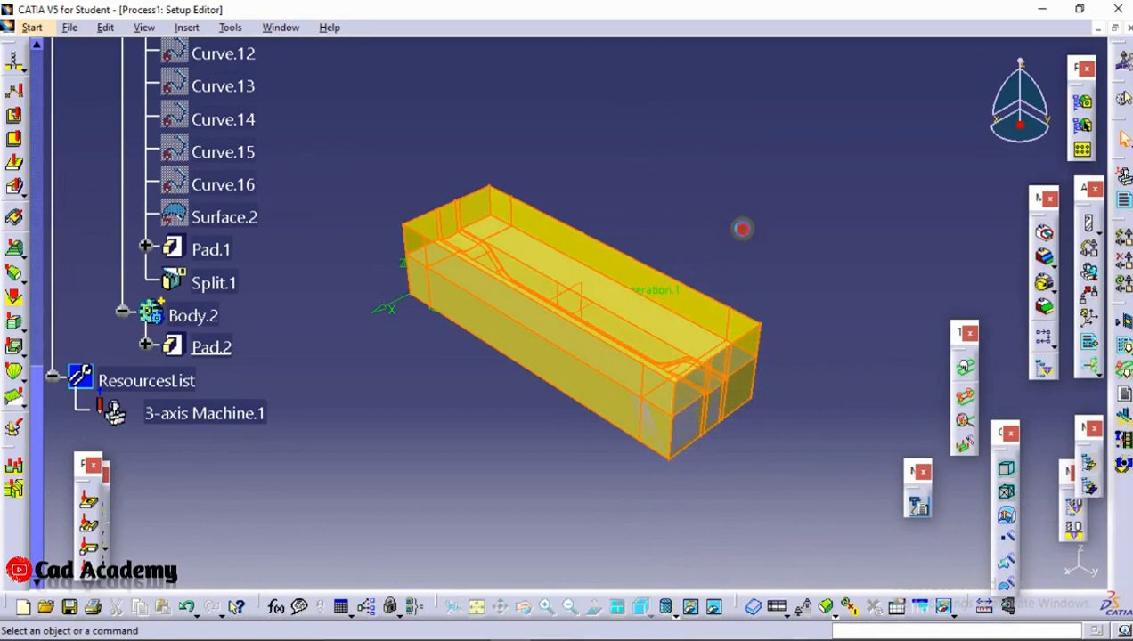
# Insert an End Mill tool change into Manufacturing Program.1
pyautogui.scroll(5, 243, 132)
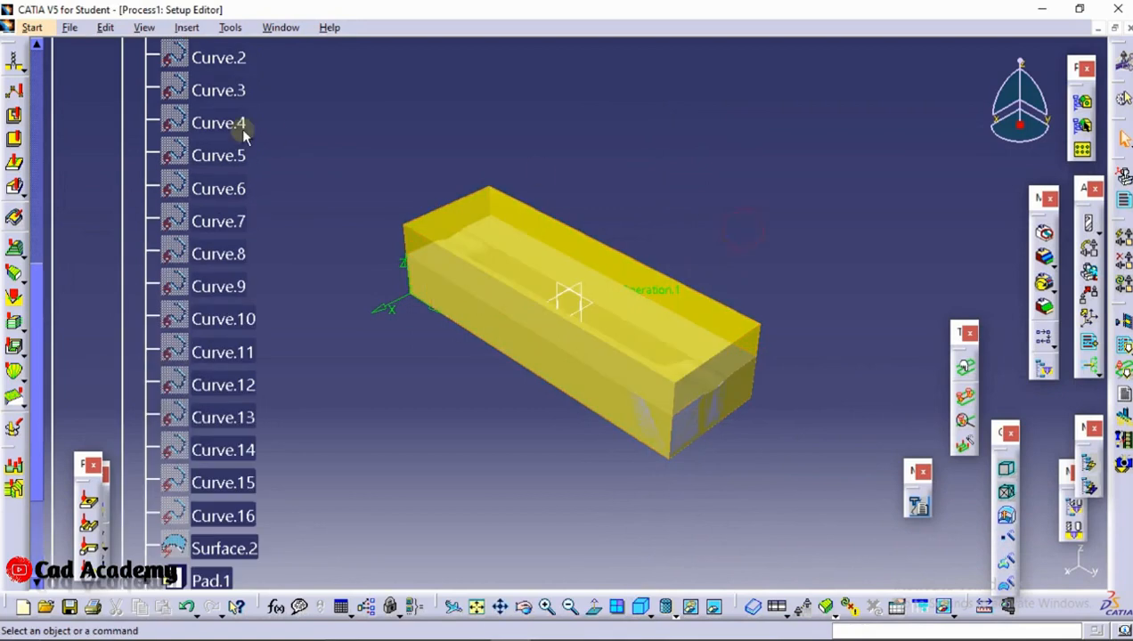
pyautogui.click(190, 28)
pyautogui.moveTo(292, 111)
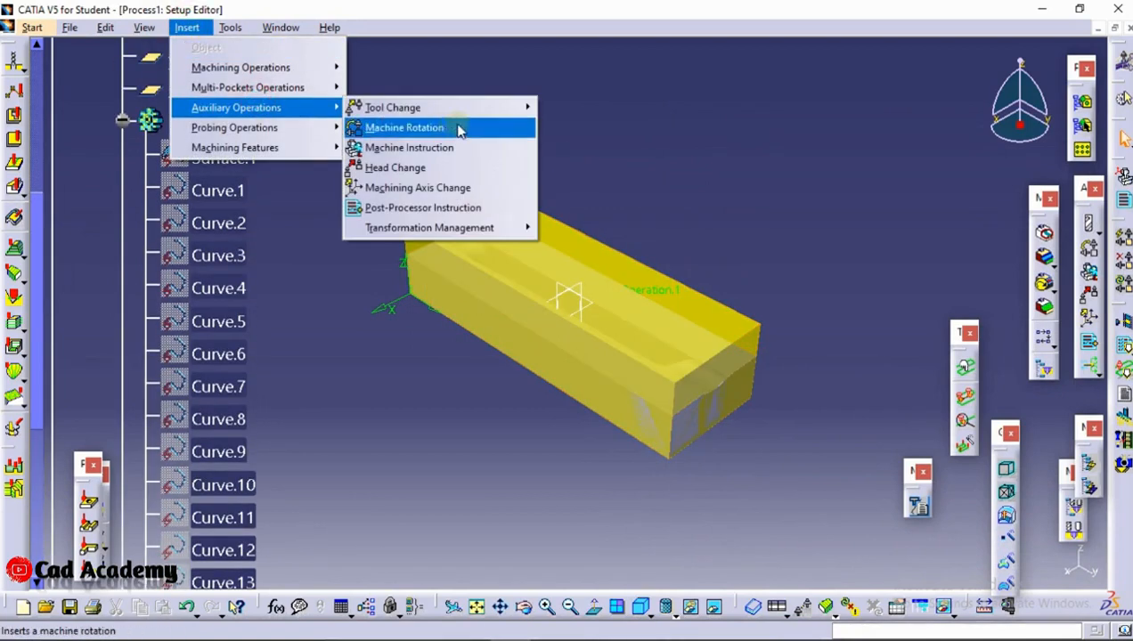
pyautogui.moveTo(392, 107)
pyautogui.click(623, 349)
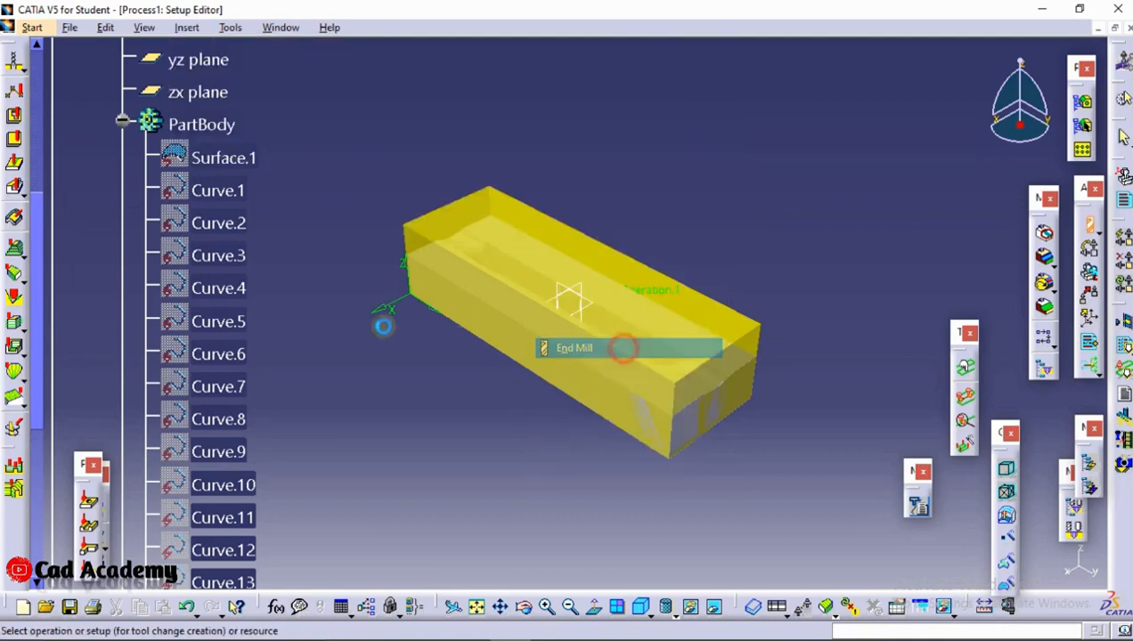
pyautogui.scroll(6, 367, 342)
pyautogui.click(203, 250)
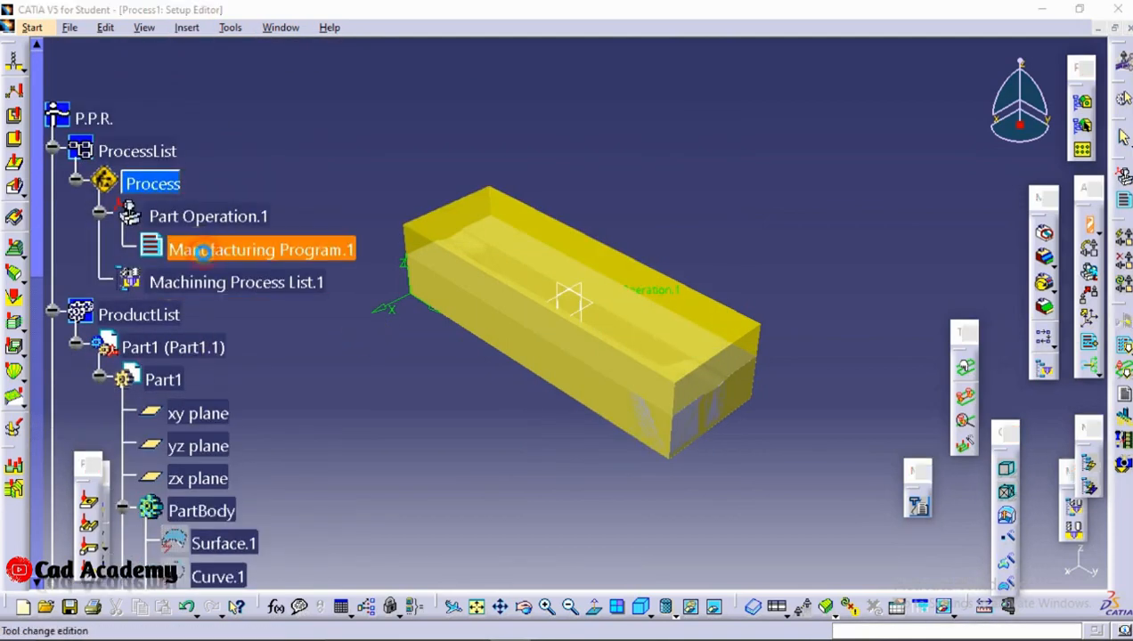
# Set the end mill's nominal diameter to 1 mm and confirm the tool change
pyautogui.doubleClick(970, 482)
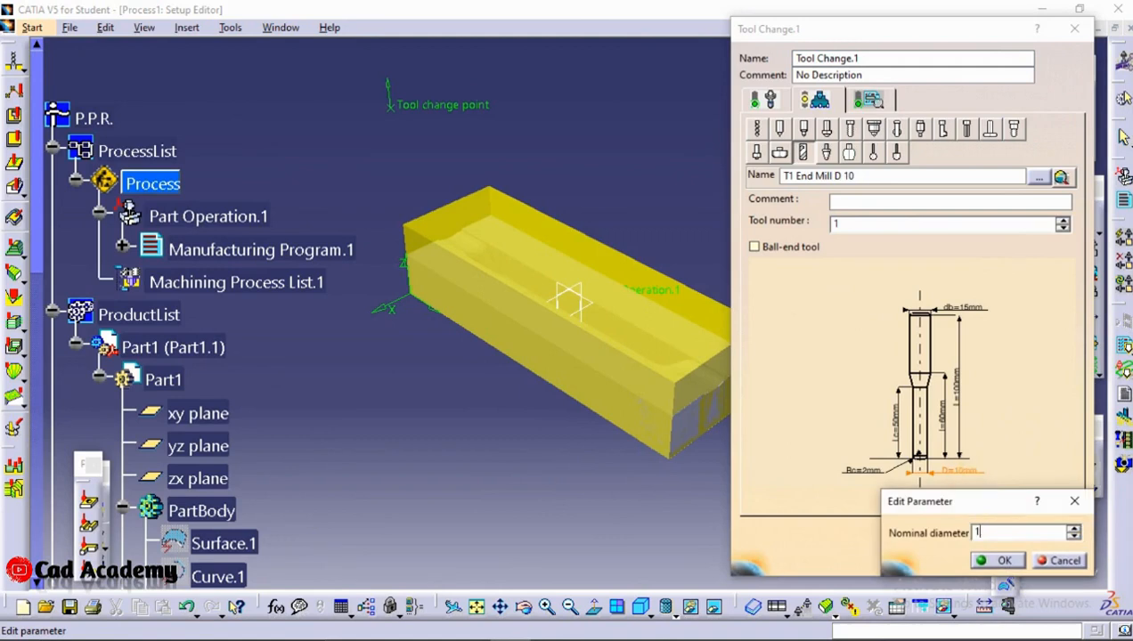
pyautogui.press('Return')
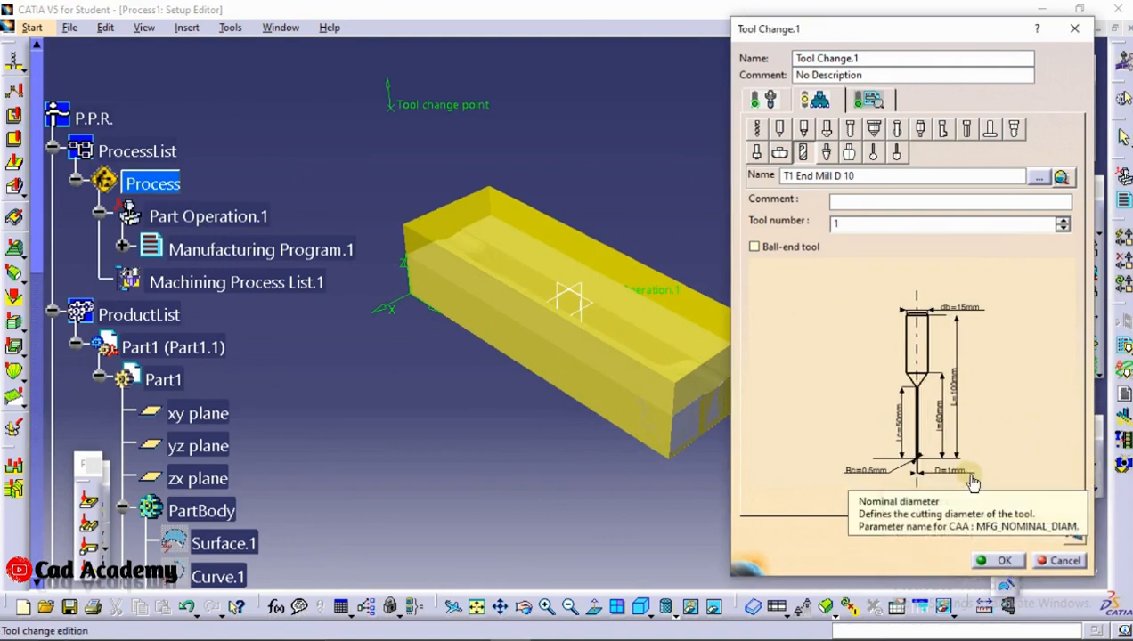
pyautogui.click(1002, 560)
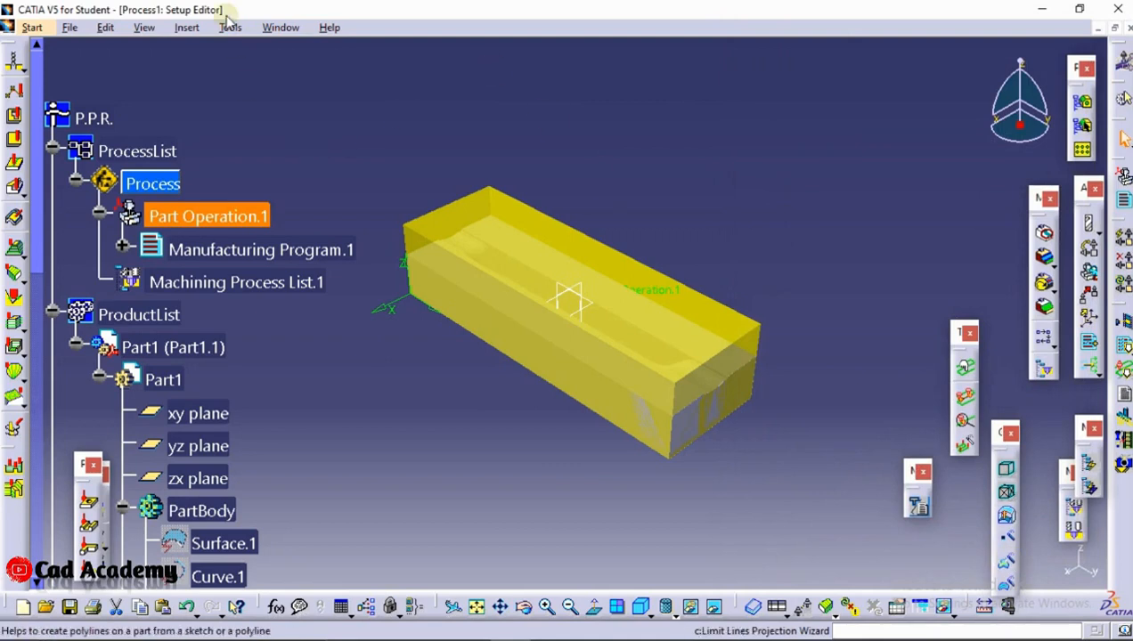
# Insert an Isoparametric Machining surface operation after Tool Change.1 in the manufacturing program
pyautogui.click(188, 27)
pyautogui.moveTo(272, 70)
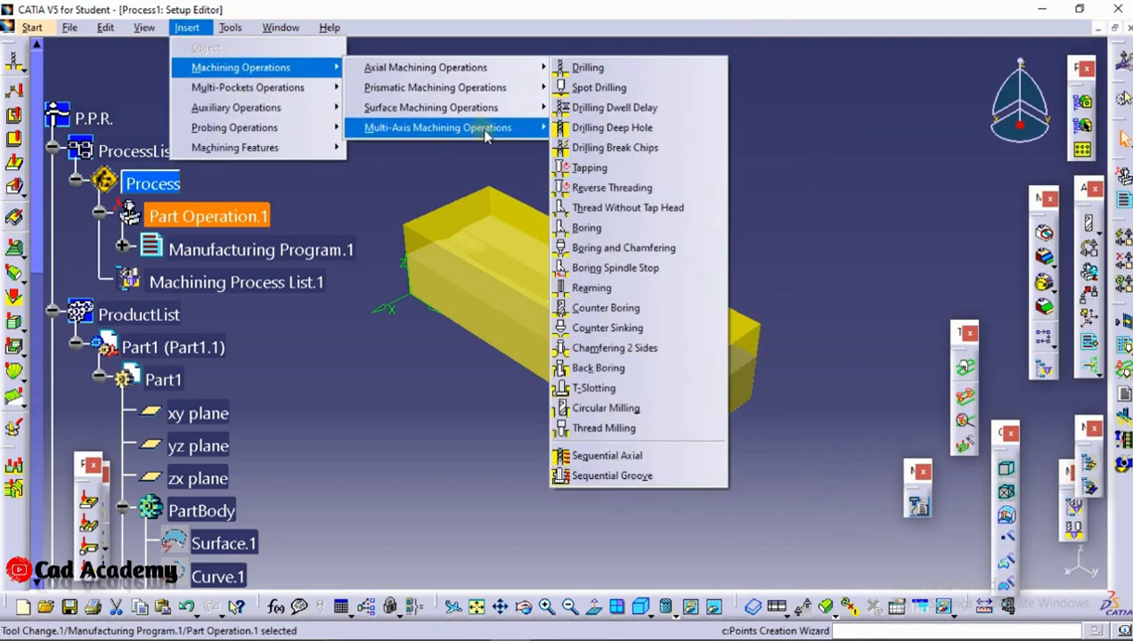
pyautogui.moveTo(499, 107)
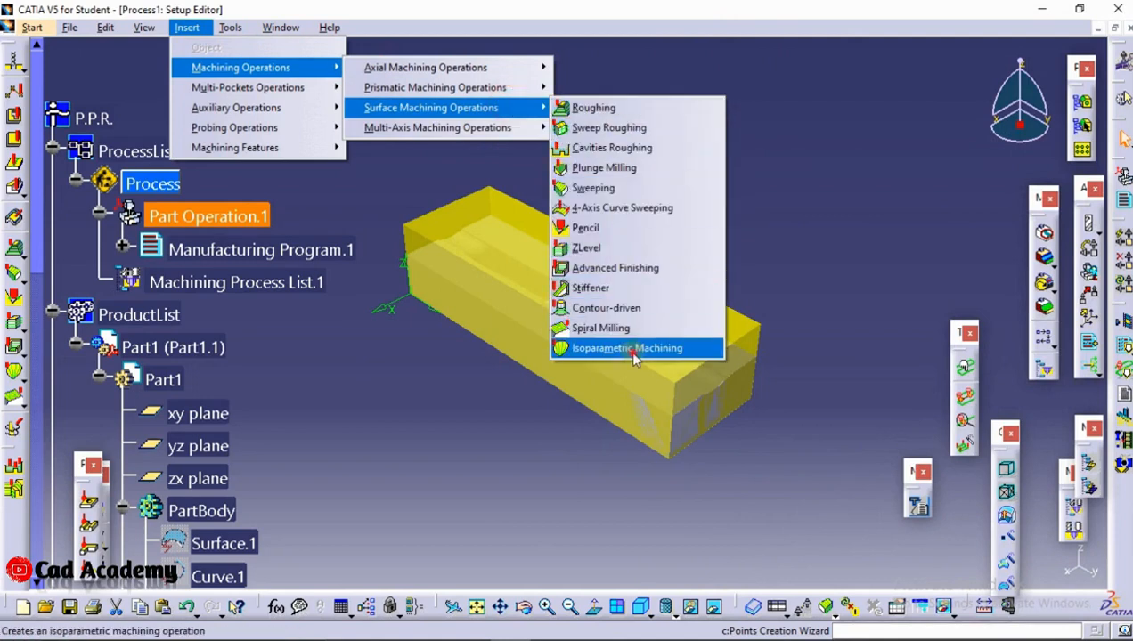
pyautogui.click(635, 348)
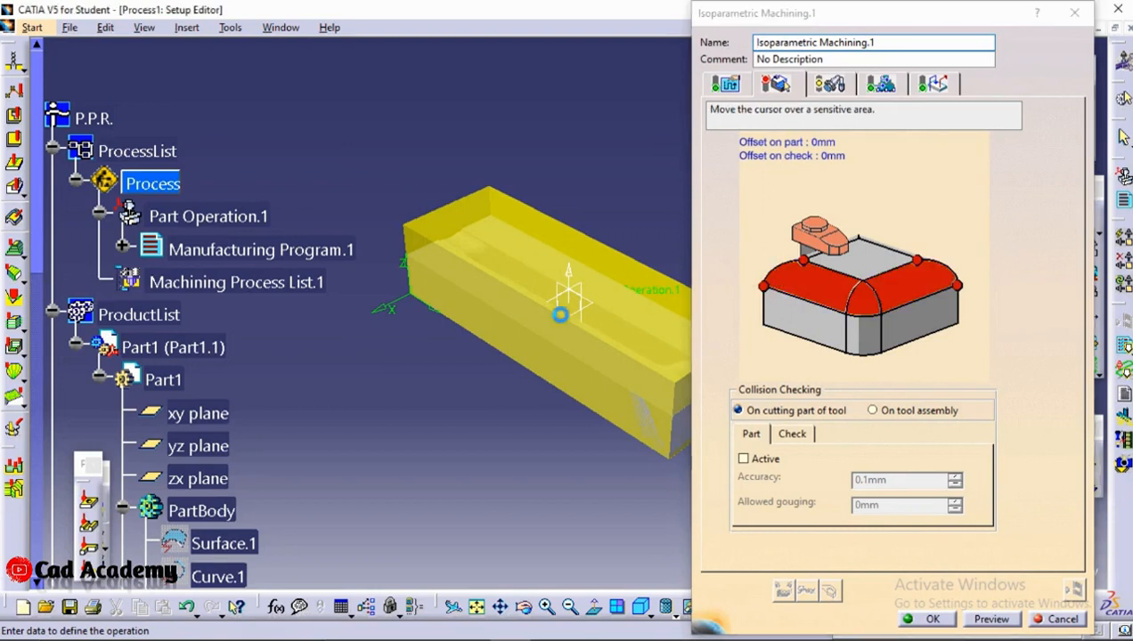
# Hide the stock block Body.2 so the grooved part's faces can be selected
pyautogui.moveTo(560, 314); pyautogui.dragTo(558, 278, button='middle')
pyautogui.scroll(-10, 323, 248)
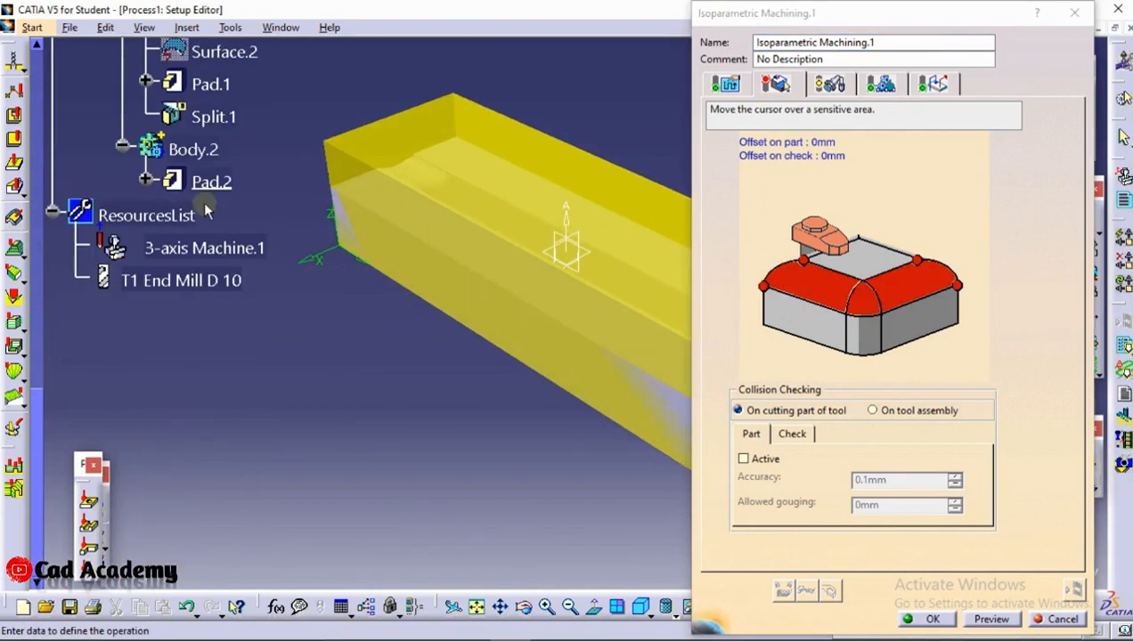
pyautogui.rightClick(206, 160)
pyautogui.click(245, 202)
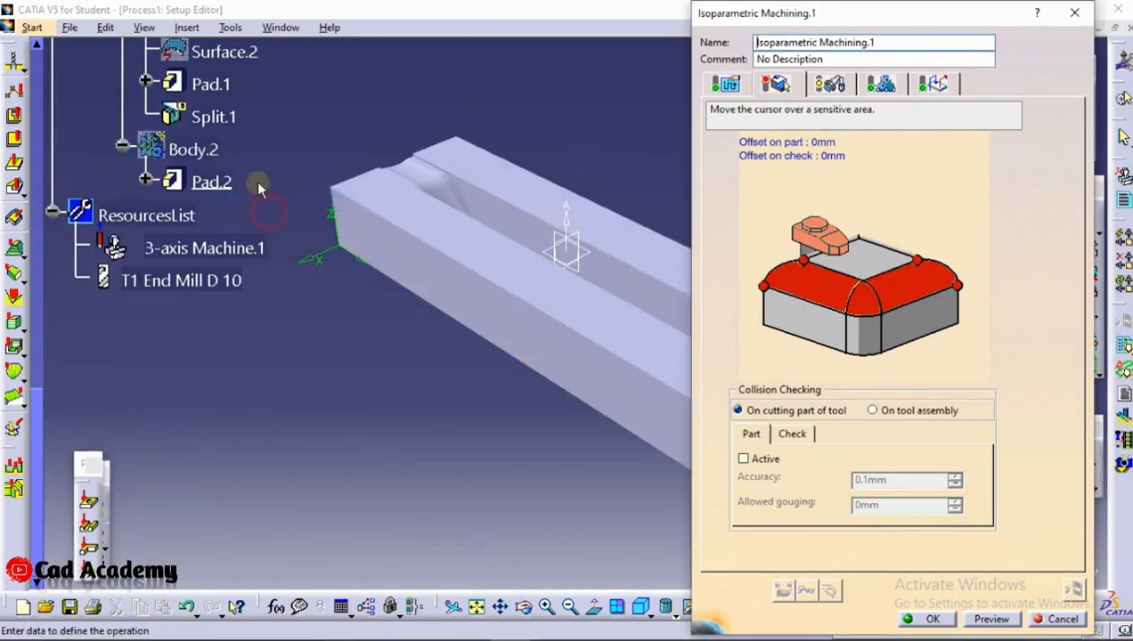
pyautogui.rightClick(201, 153)
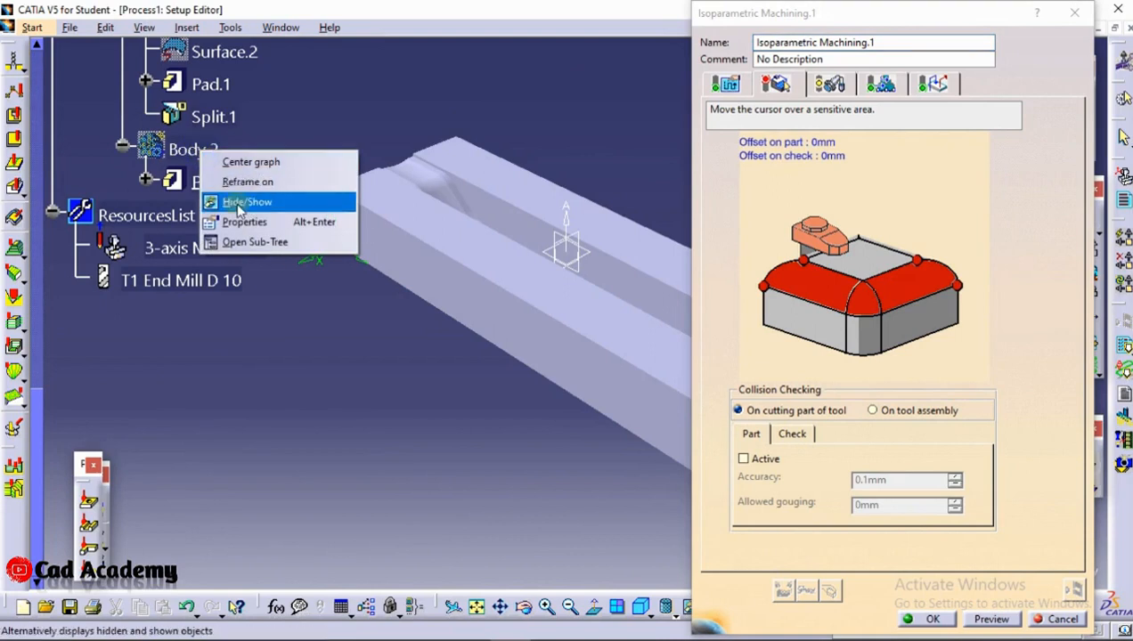
pyautogui.click(250, 206)
pyautogui.rightClick(191, 160)
pyautogui.click(236, 211)
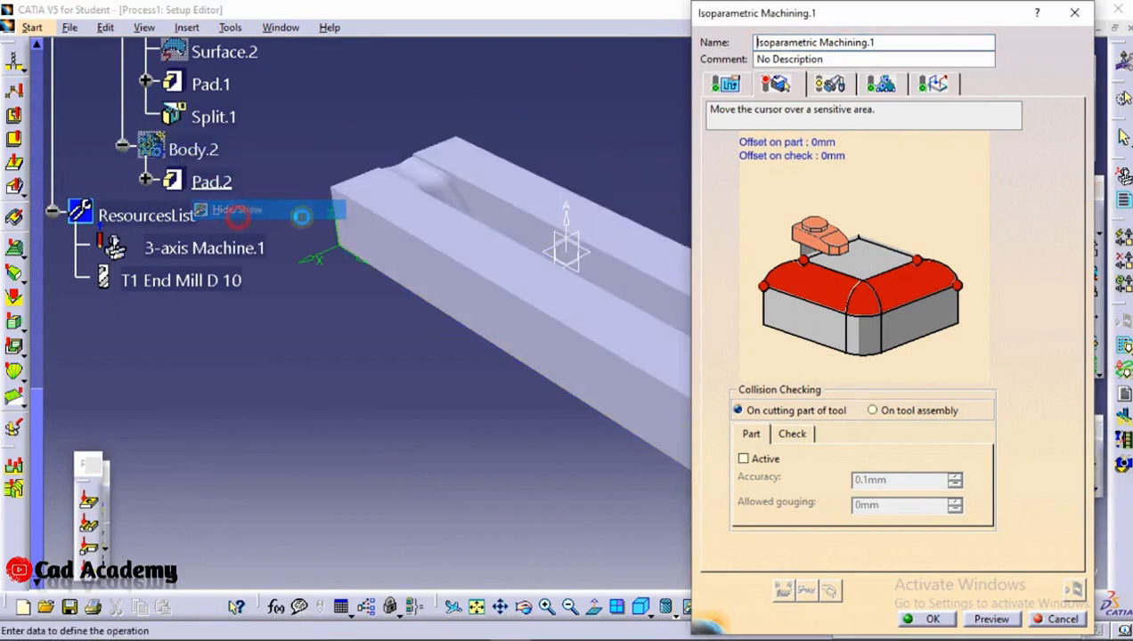
# Start the part face selection for Isoparametric Machining.1 and pick the flat top faces along the groove's near side
pyautogui.moveTo(585, 232); pyautogui.dragTo(360, 192, button='middle')
pyautogui.click(289, 152)
pyautogui.click(408, 280)
pyautogui.click(699, 455)
pyautogui.moveTo(699, 455); pyautogui.dragTo(598, 327, button='middle')
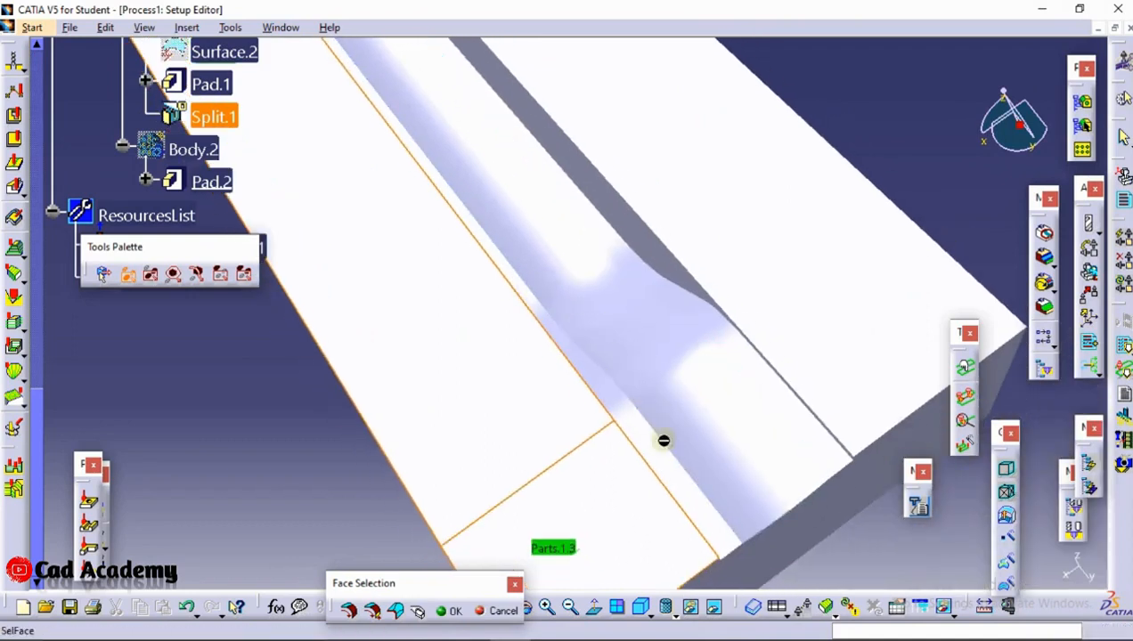
# Add the faces across the groove's front end and the flat top faces along its opposite side to the selection
pyautogui.click(726, 457)
pyautogui.click(783, 397)
pyautogui.click(802, 351)
pyautogui.moveTo(683, 223); pyautogui.dragTo(710, 256, button='middle')
pyautogui.click(700, 198)
pyautogui.moveTo(625, 182); pyautogui.dragTo(737, 404, button='middle')
pyautogui.moveTo(472, 109); pyautogui.dragTo(596, 323, button='middle')
pyautogui.click(508, 161)
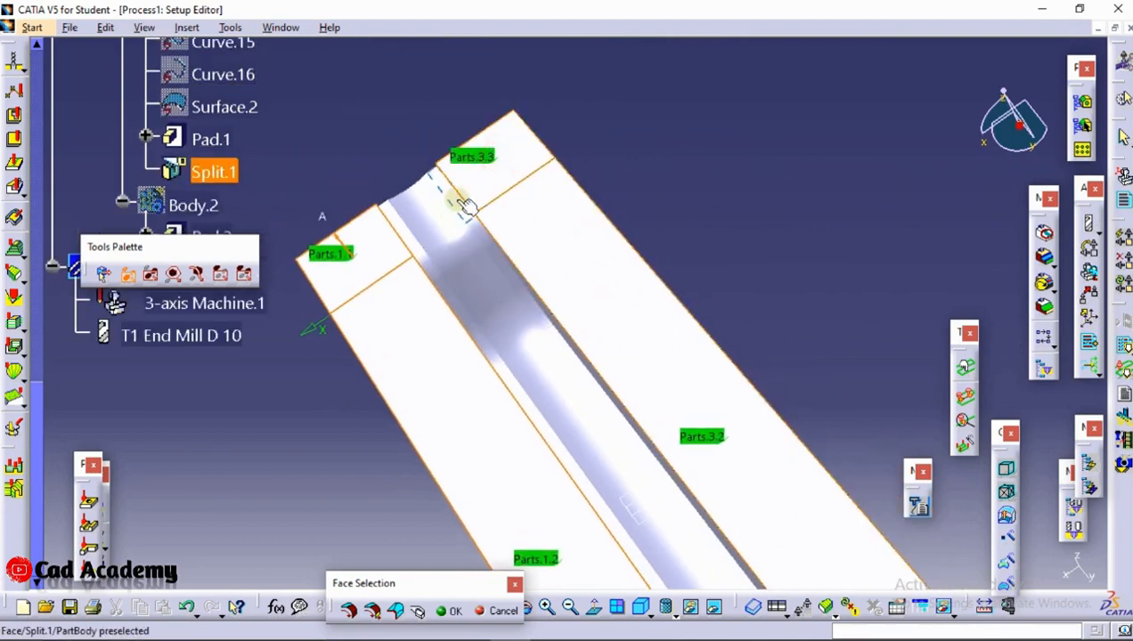
# Add the three faces at the groove's far end and the adjoining narrow edge faces on its near side
pyautogui.click(417, 221)
pyautogui.click(405, 237)
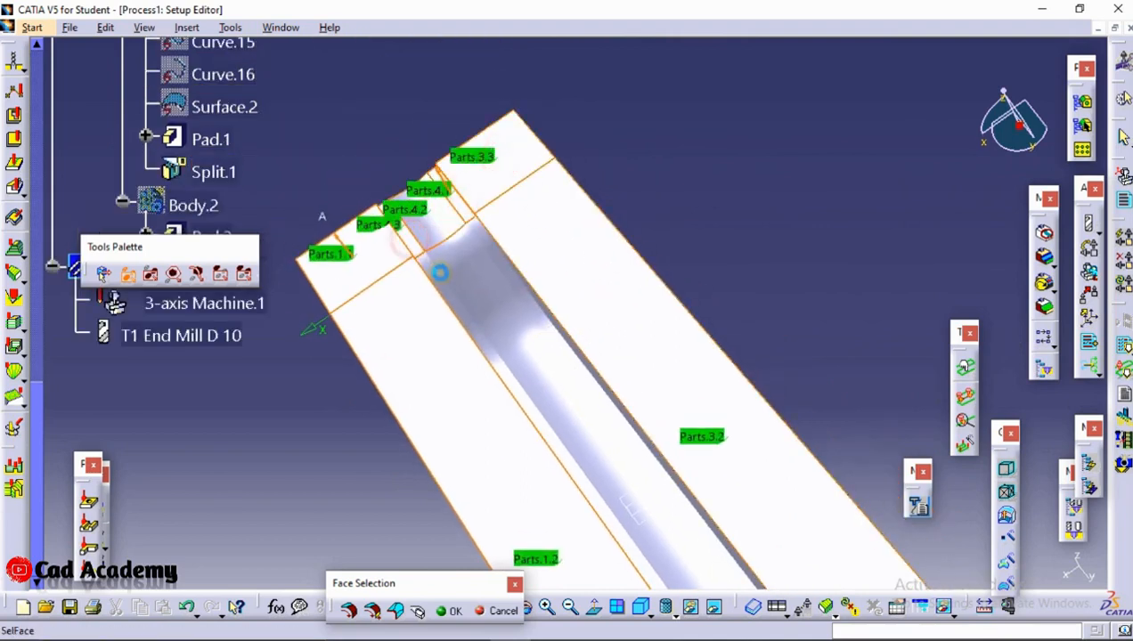
pyautogui.click(462, 305)
pyautogui.moveTo(494, 350)
pyautogui.mouseDown(button='middle')
pyautogui.moveTo(490, 361)
pyautogui.moveTo(465, 350)
pyautogui.moveTo(481, 351)
pyautogui.mouseUp(button='middle')
pyautogui.click(481, 356)
# Add the remaining near-side edge faces and the transition faces at the groove's front end
pyautogui.moveTo(551, 431); pyautogui.dragTo(430, 127, button='middle')
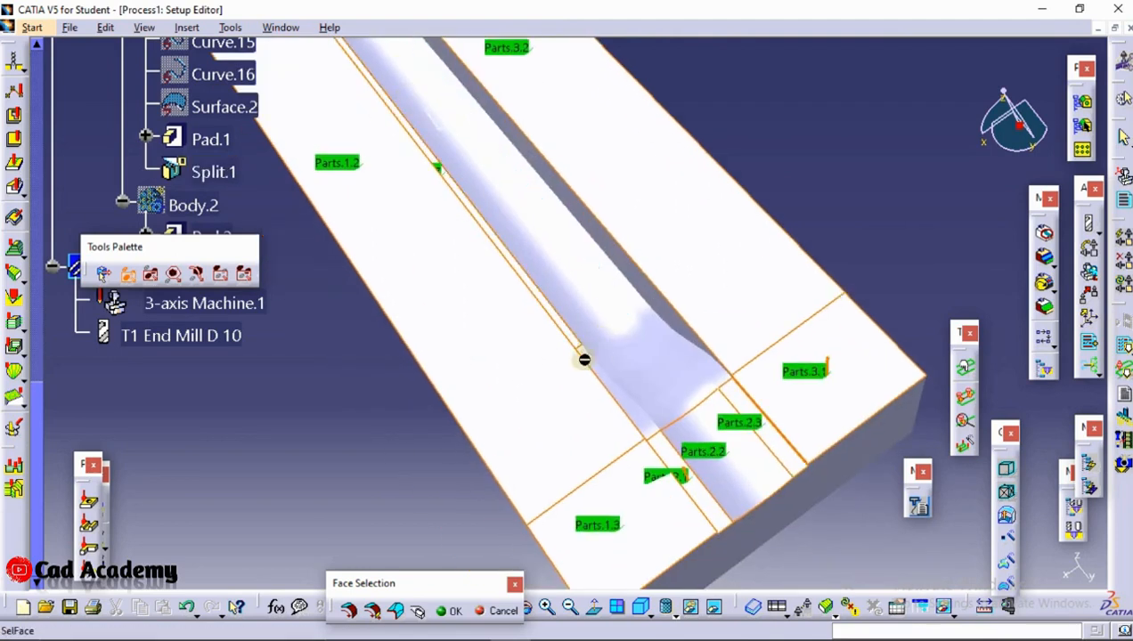
pyautogui.moveTo(616, 390); pyautogui.dragTo(567, 438, button='middle')
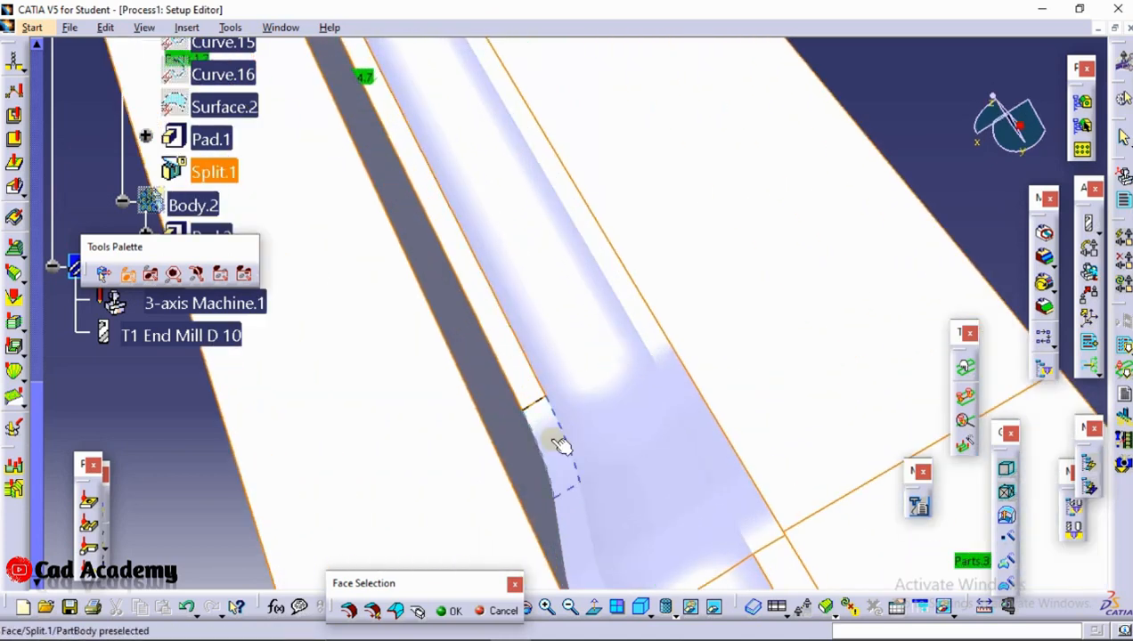
pyautogui.moveTo(581, 532); pyautogui.dragTo(533, 407, button='middle')
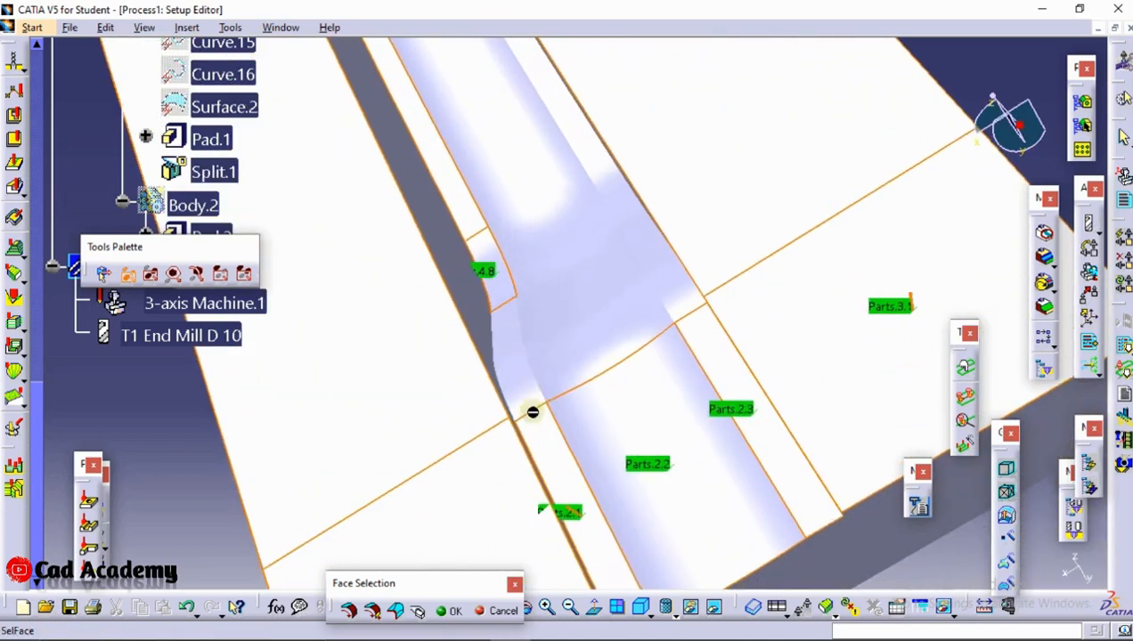
pyautogui.click(563, 359)
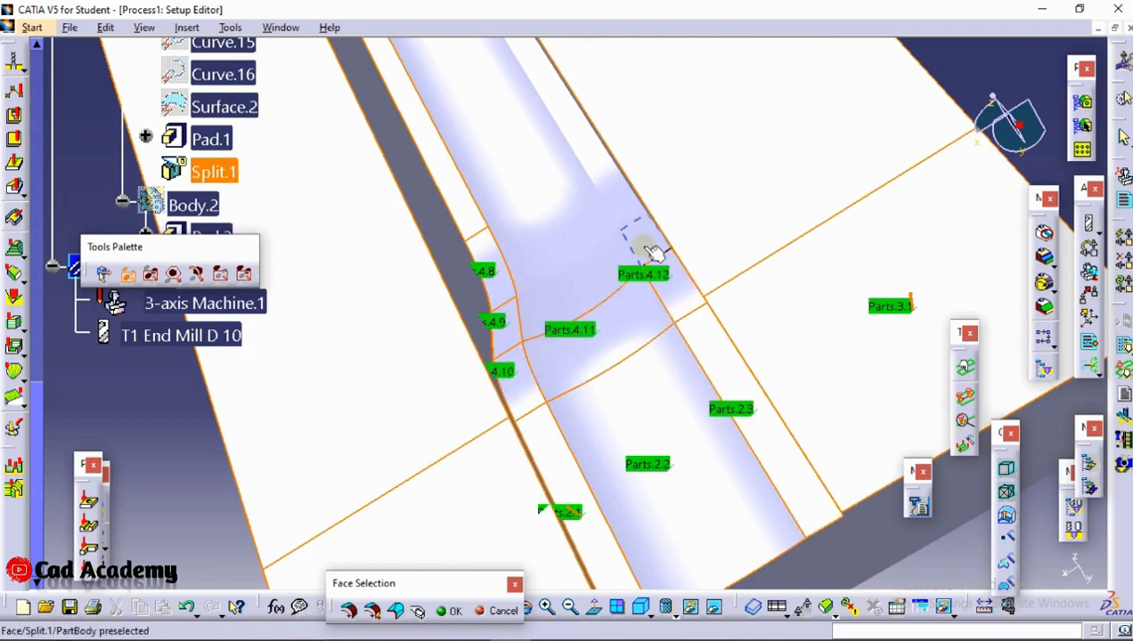
# Add the groove's opposite-side edge faces, far-end transition faces and long floor faces, and accept the face selection
pyautogui.moveTo(595, 167); pyautogui.dragTo(670, 329, button='middle')
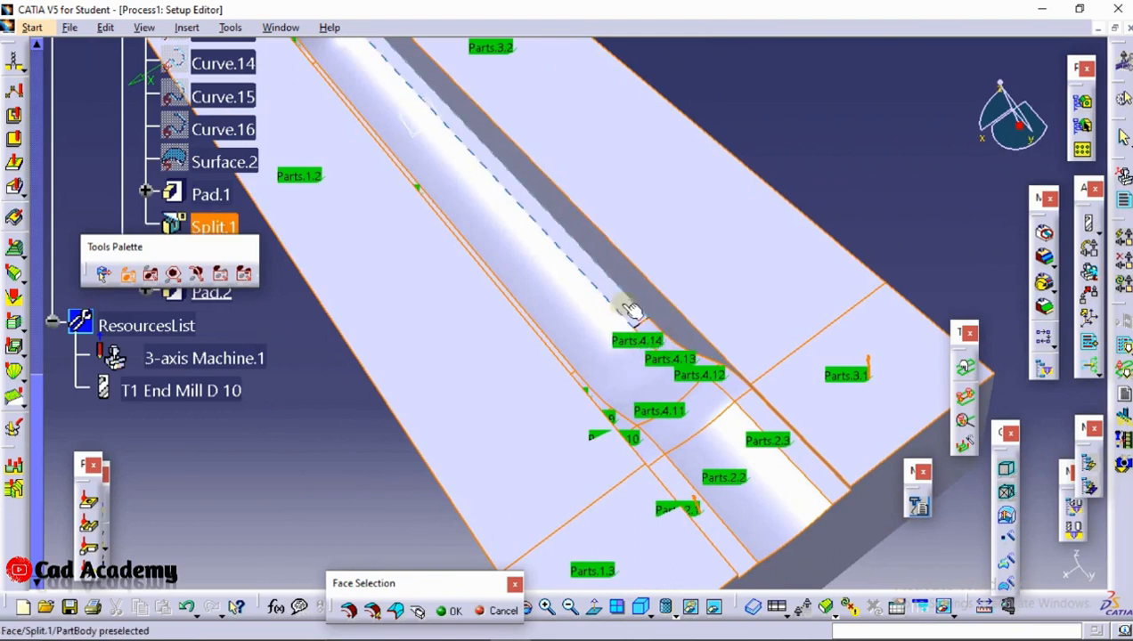
pyautogui.middleClick(461, 95)
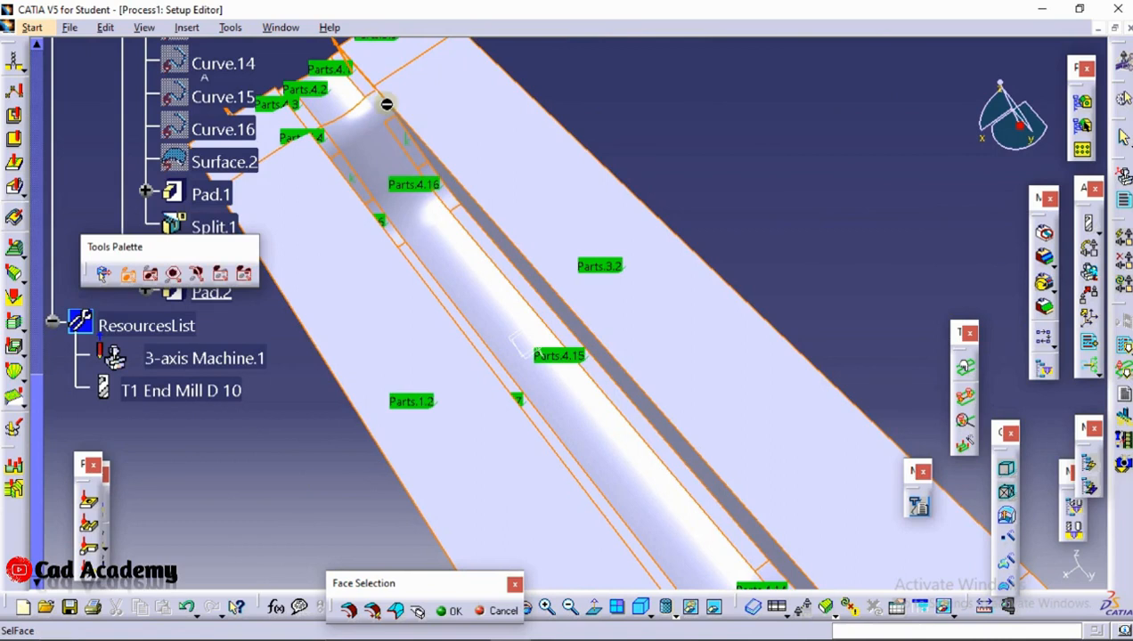
pyautogui.click(354, 123)
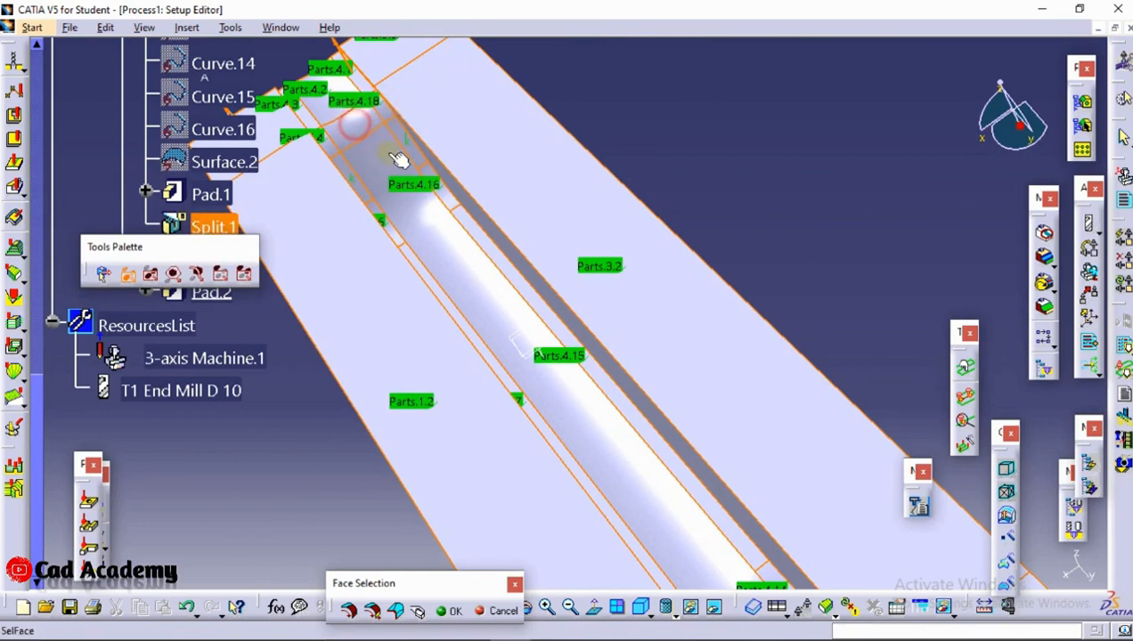
pyautogui.moveTo(601, 401); pyautogui.dragTo(526, 259, button='middle')
pyautogui.click(612, 403)
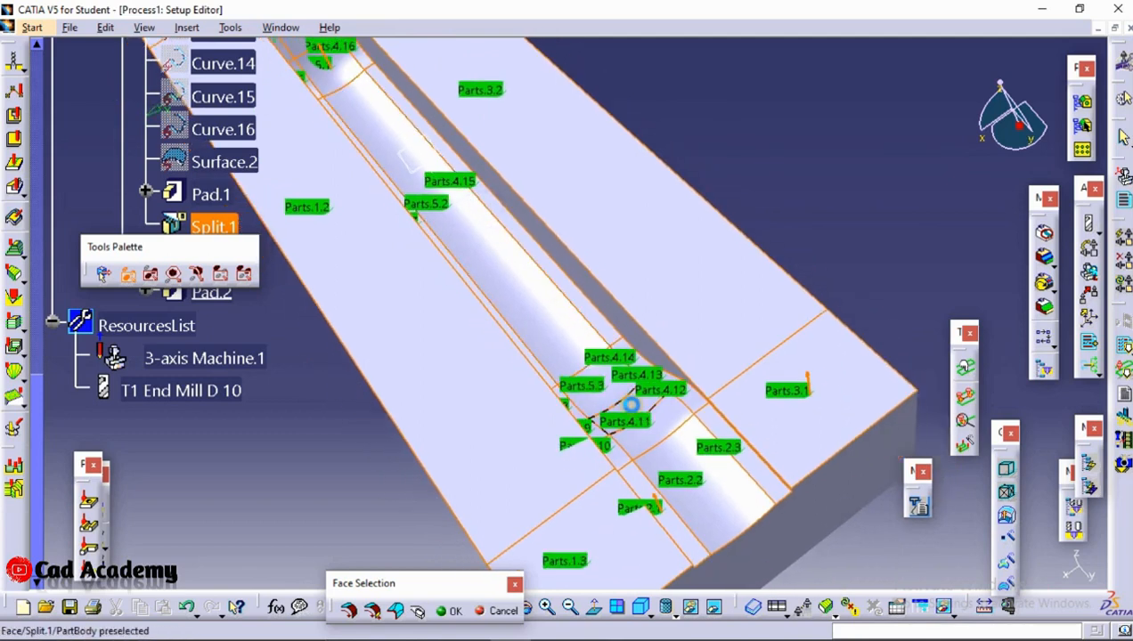
pyautogui.click(455, 612)
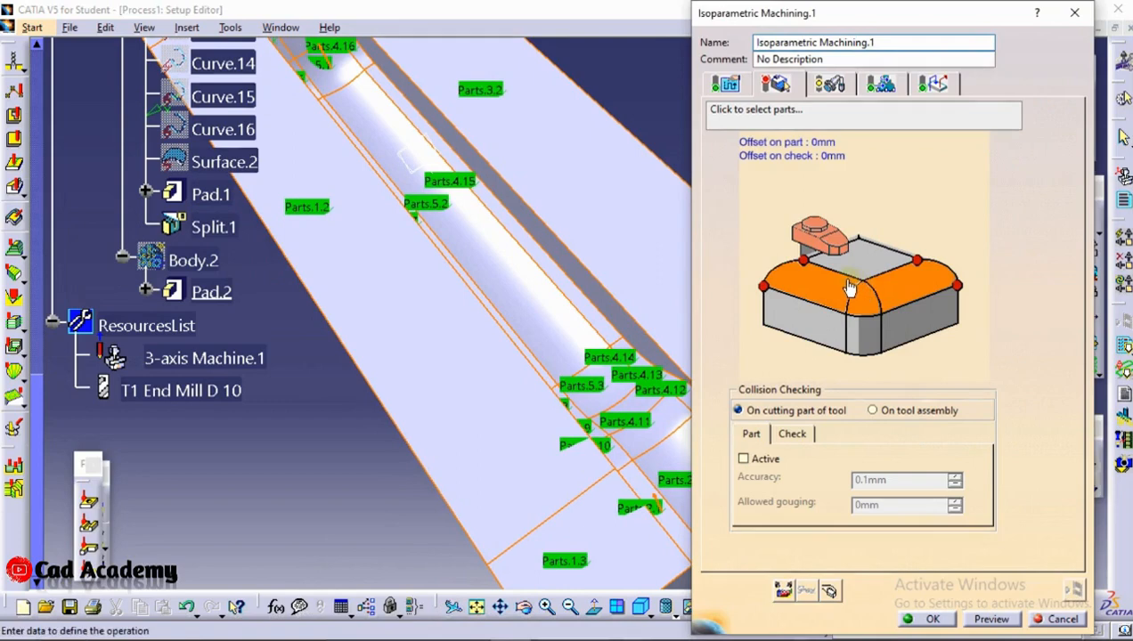
# Try to pick the machined area's corner points, starting at the outer front corner of the flat top strip
pyautogui.click(795, 269)
pyautogui.moveTo(640, 191); pyautogui.dragTo(855, 471, button='middle')
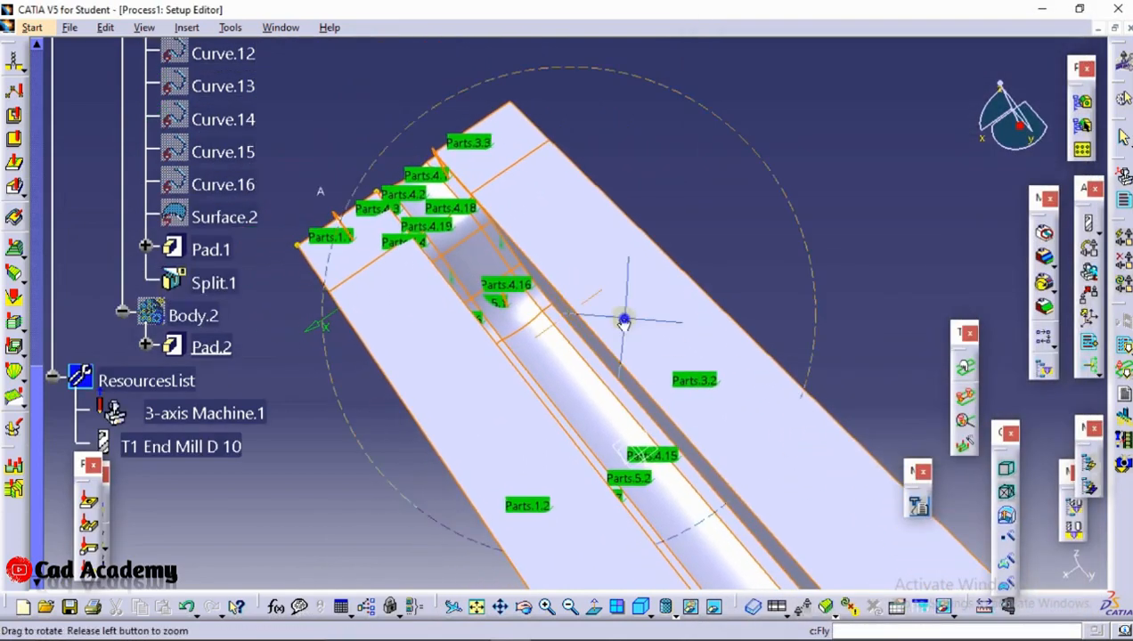
pyautogui.moveTo(625, 321); pyautogui.dragTo(711, 299, button='middle')
pyautogui.moveTo(587, 332); pyautogui.dragTo(907, 519, button='middle')
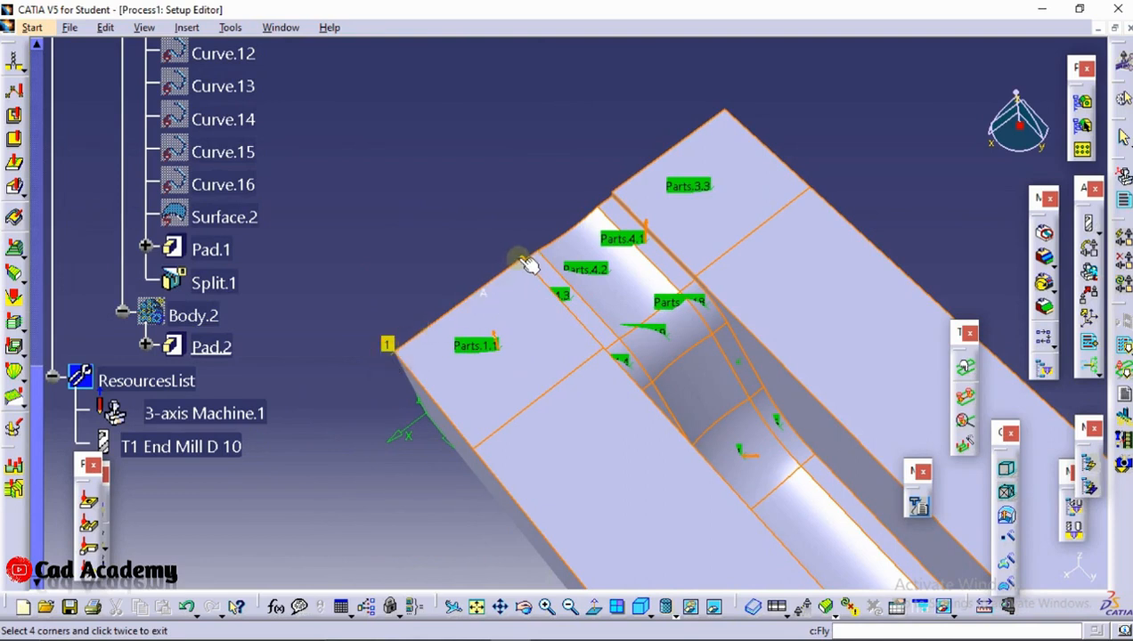
pyautogui.moveTo(529, 263); pyautogui.dragTo(731, 259, button='middle')
pyautogui.moveTo(777, 370); pyautogui.dragTo(602, 276, button='middle')
pyautogui.doubleClick(772, 445)
# Restart the corner selection, picking the strip's inner front corner beside the groove first and its outer front corner second
pyautogui.click(765, 292)
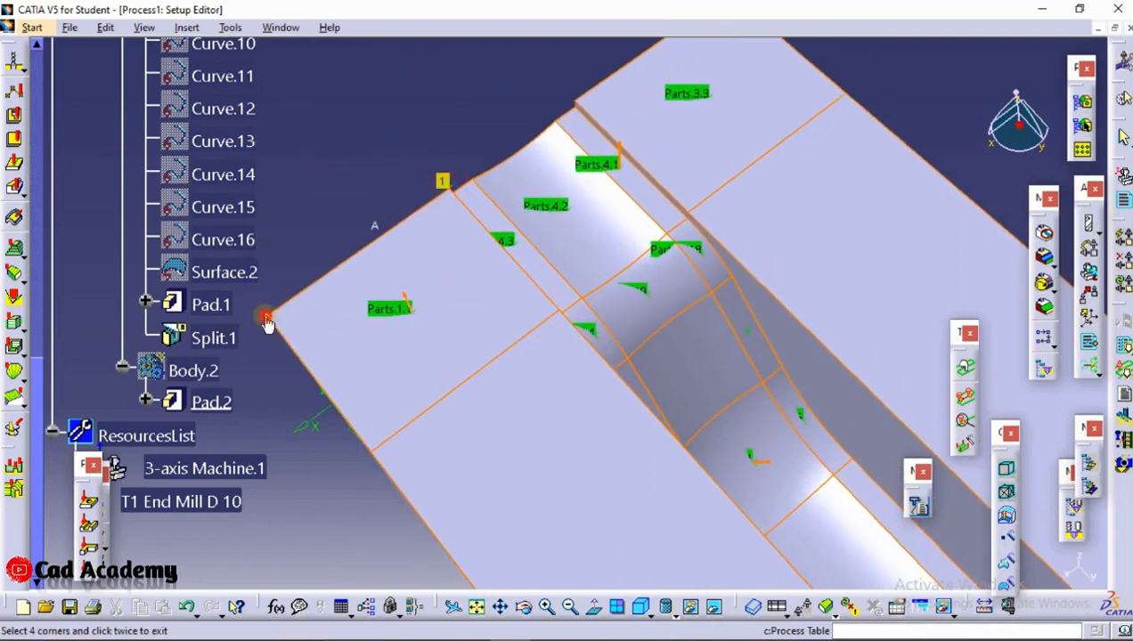
pyautogui.moveTo(270, 314); pyautogui.dragTo(343, 360, button='middle')
pyautogui.moveTo(538, 267); pyautogui.dragTo(497, 39, button='middle')
pyautogui.moveTo(736, 505); pyautogui.dragTo(618, 407, button='middle')
pyautogui.doubleClick(618, 407)
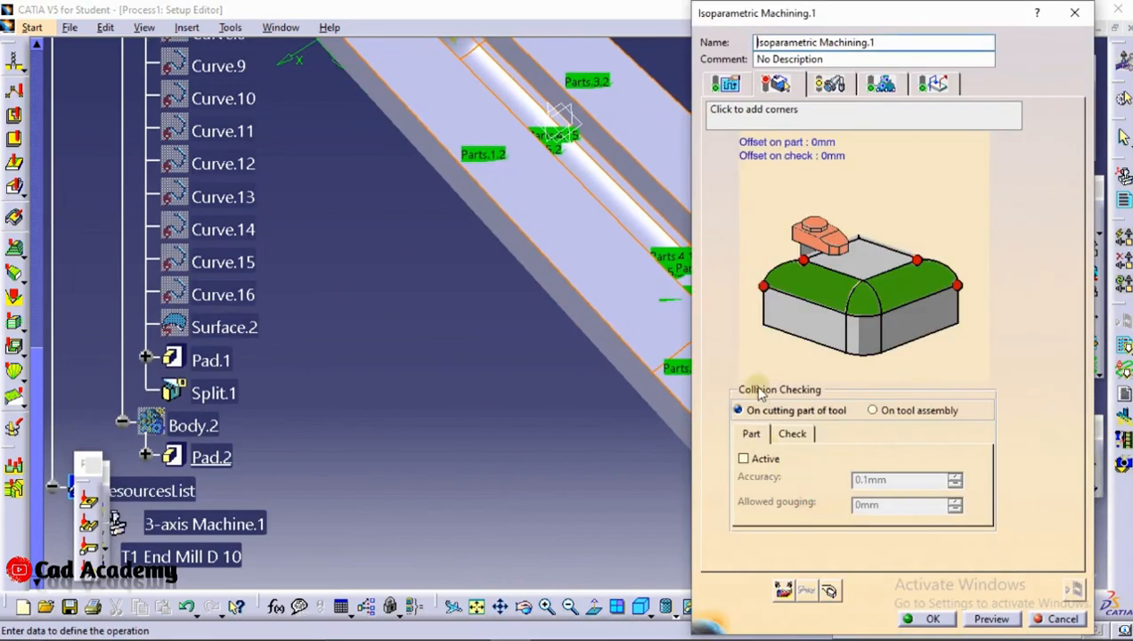
# Try to define the flat top strip's four corners in order: outer front, outer far, inner far and inner front
pyautogui.click(767, 283)
pyautogui.moveTo(759, 420); pyautogui.dragTo(444, 178, button='middle')
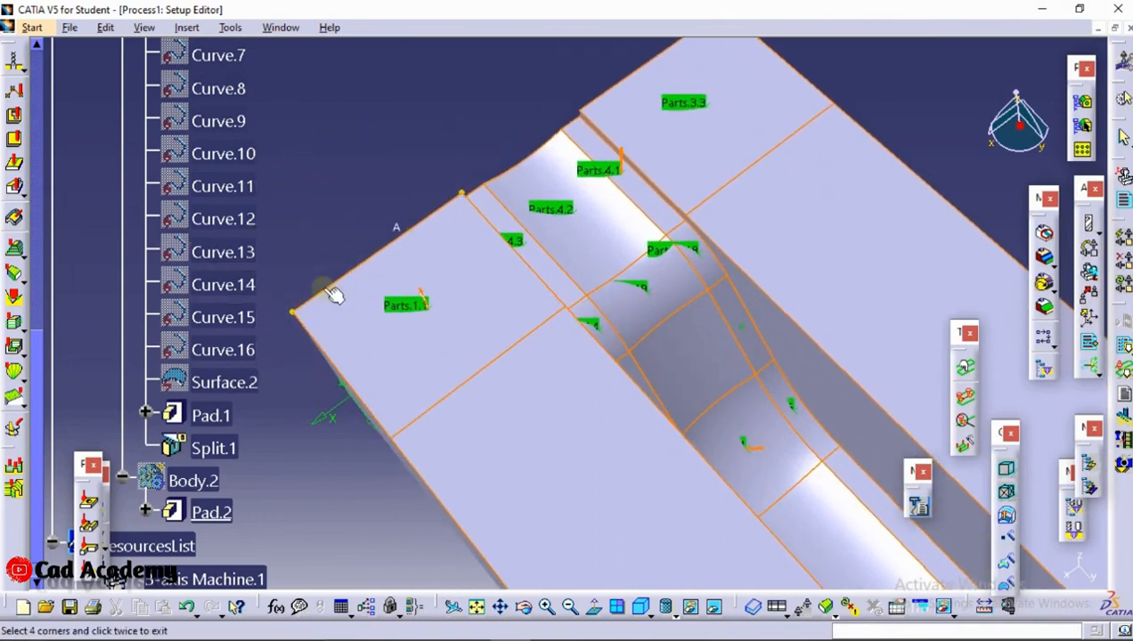
pyautogui.scroll(1, 600, 253)
pyautogui.moveTo(600, 253); pyautogui.dragTo(638, 13, button='middle')
pyautogui.scroll(1, 724, 410)
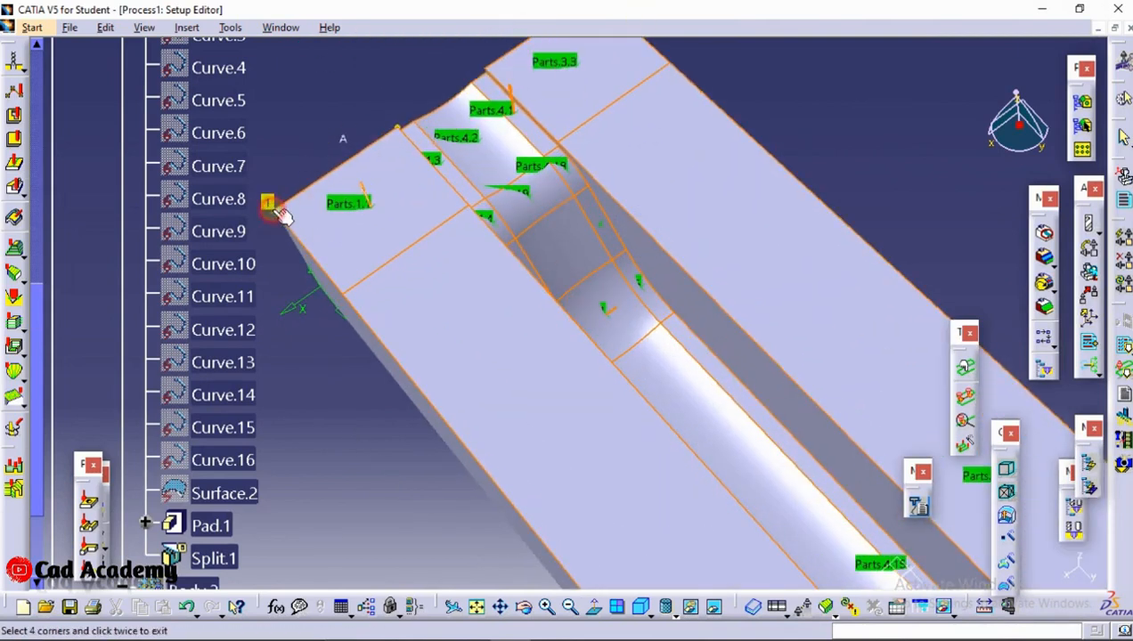
pyautogui.moveTo(344, 147); pyautogui.dragTo(367, 218, button='middle')
pyautogui.scroll(1, 666, 316)
pyautogui.moveTo(667, 316); pyautogui.dragTo(497, 1, button='middle')
pyautogui.click(802, 553)
pyautogui.moveTo(630, 207); pyautogui.dragTo(543, 135, button='middle')
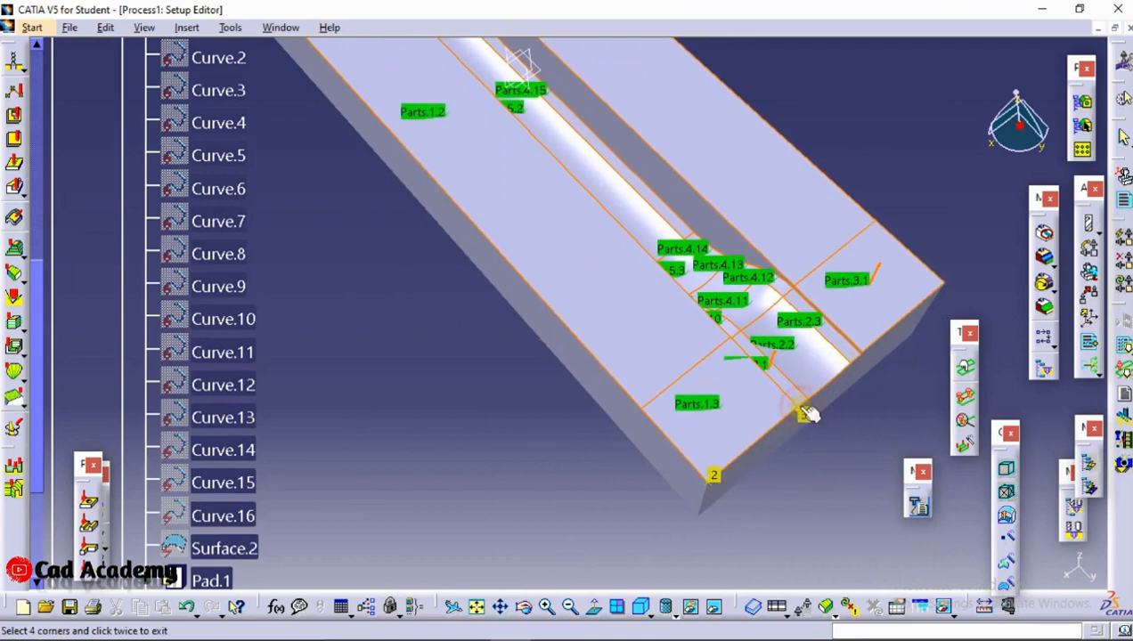
pyautogui.moveTo(806, 412); pyautogui.dragTo(826, 613, button='middle')
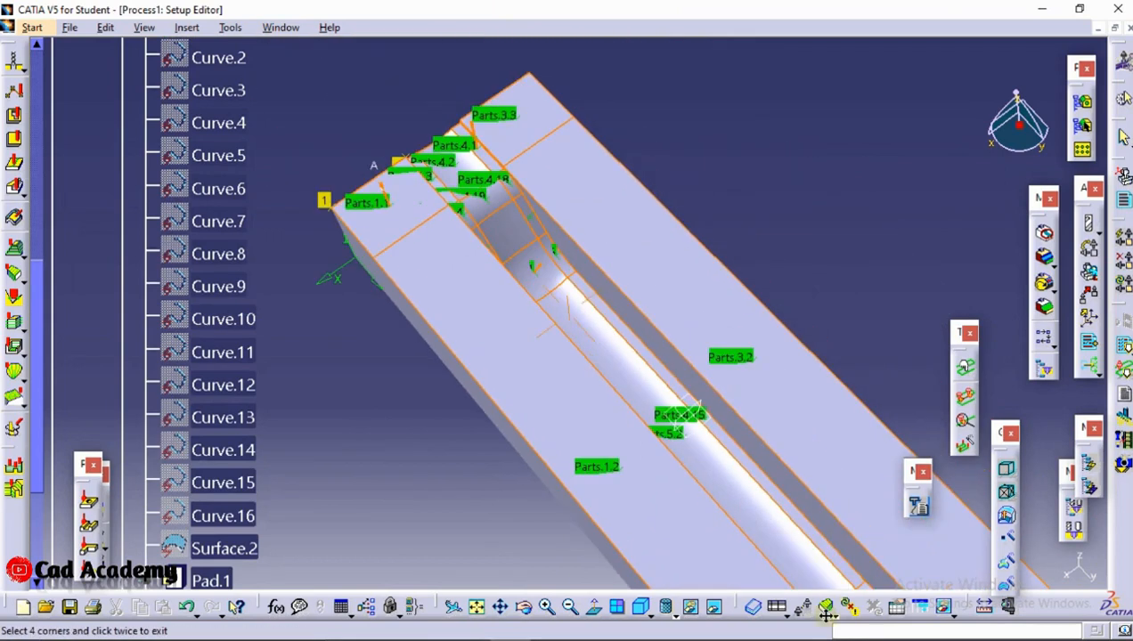
pyautogui.doubleClick(753, 117)
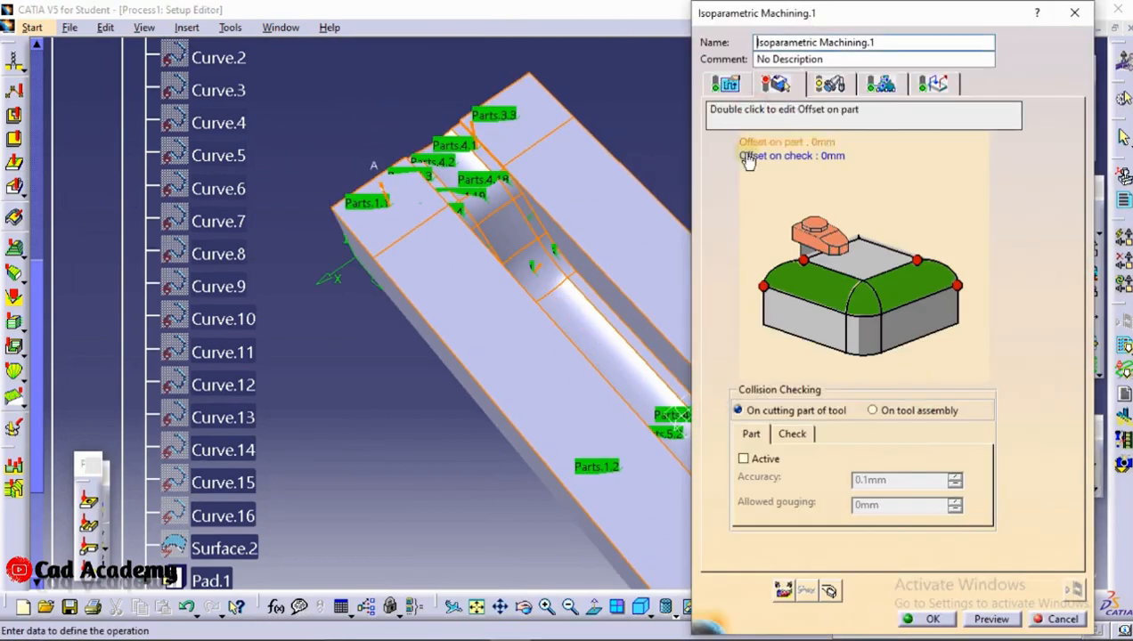
pyautogui.click(778, 318)
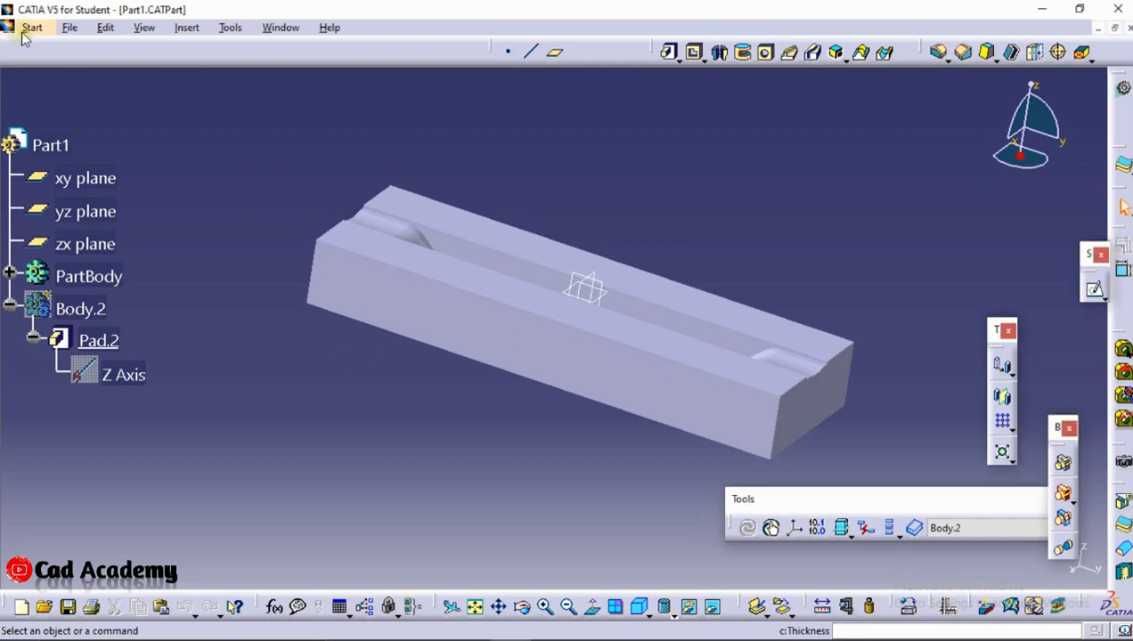
# Create a new Advanced Machining process from Part1 and look at the settings for generating NC output in batch mode
pyautogui.click(26, 31)
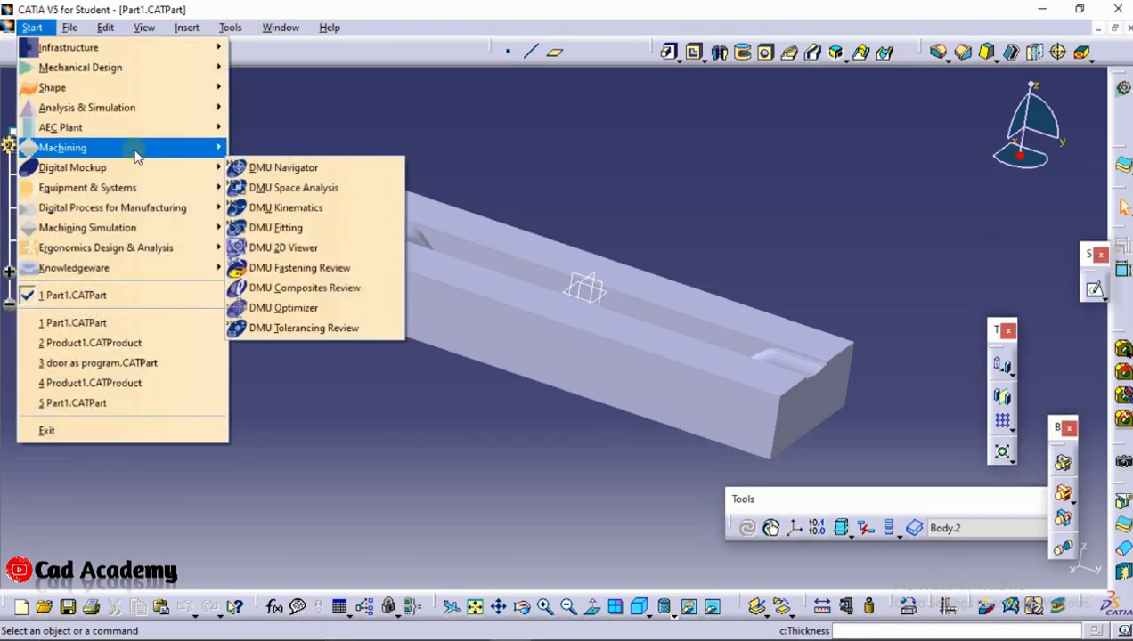
pyautogui.moveTo(136, 153)
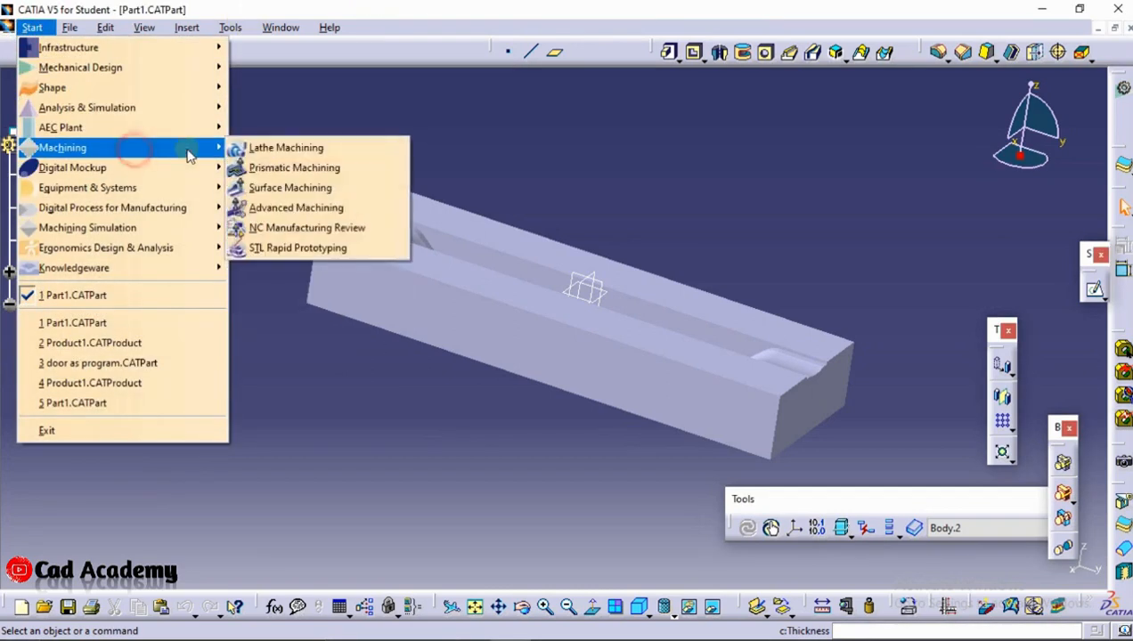
pyautogui.click(308, 212)
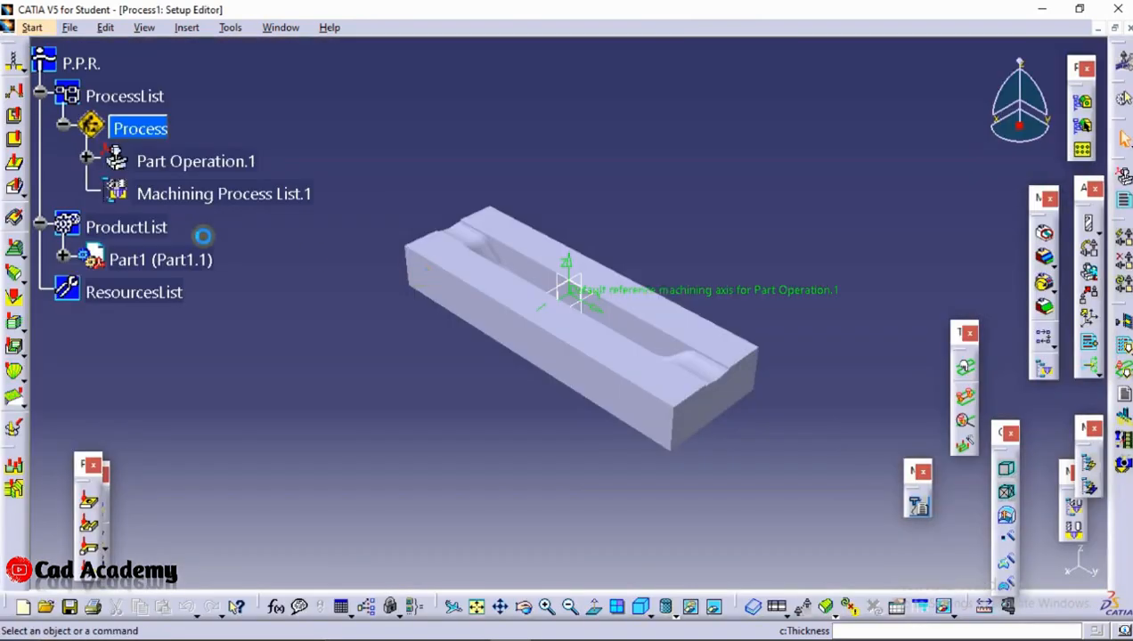
pyautogui.click(1124, 349)
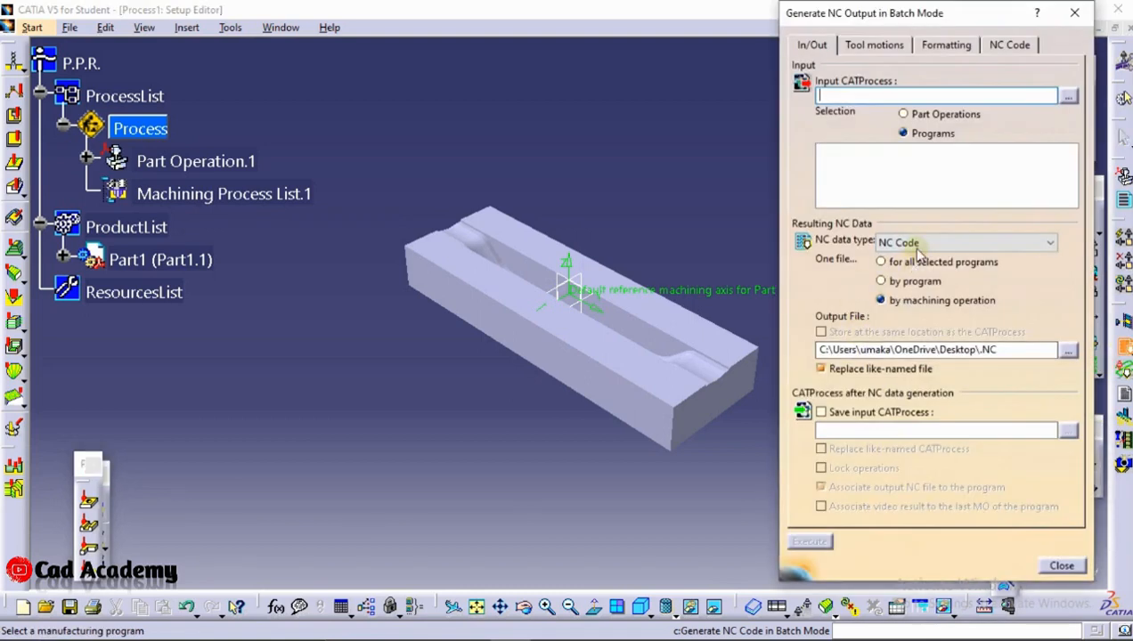
pyautogui.click(1061, 566)
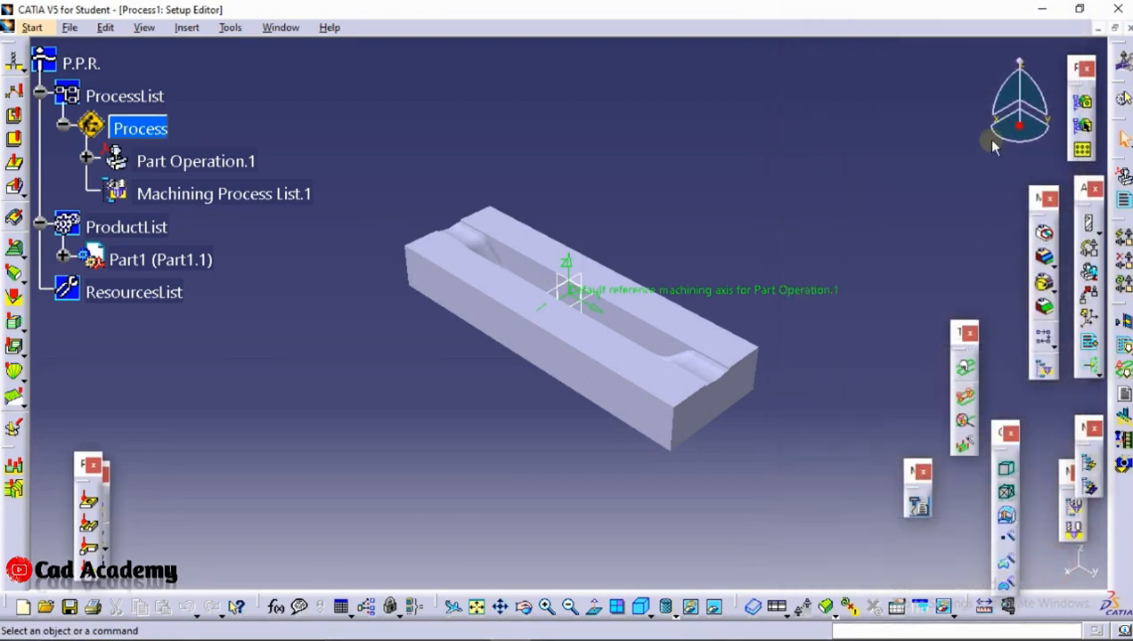
# Close the machining process and Part1 without saving, and reopen the recent Product1.CATProduct assembly
pyautogui.click(1130, 27)
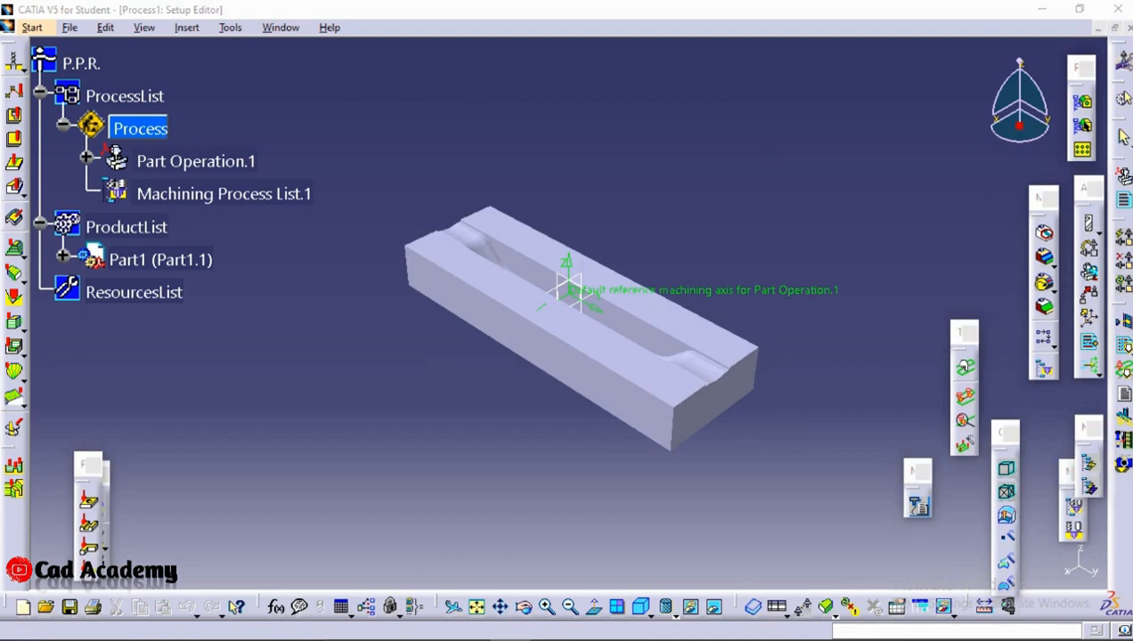
pyautogui.click(613, 364)
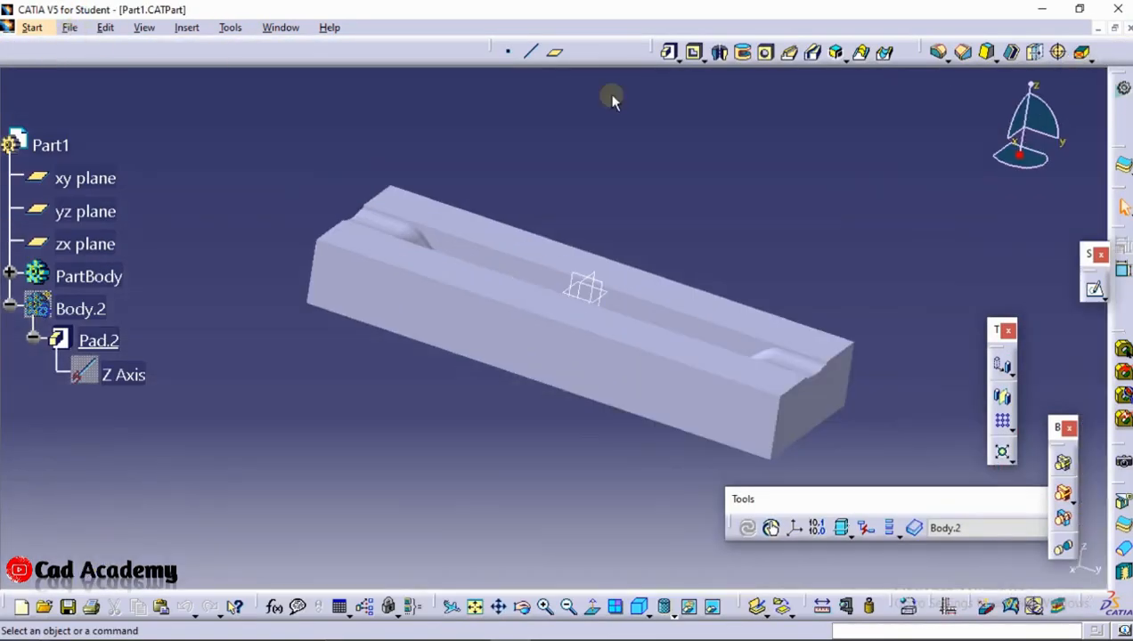
pyautogui.click(1129, 28)
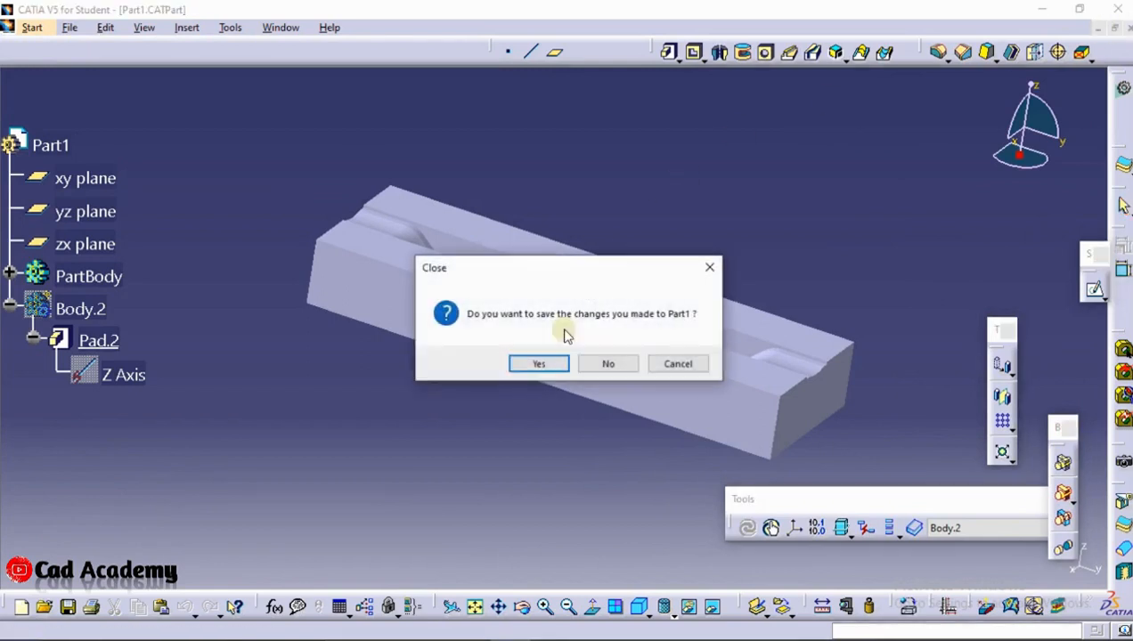
pyautogui.click(611, 364)
pyautogui.click(49, 28)
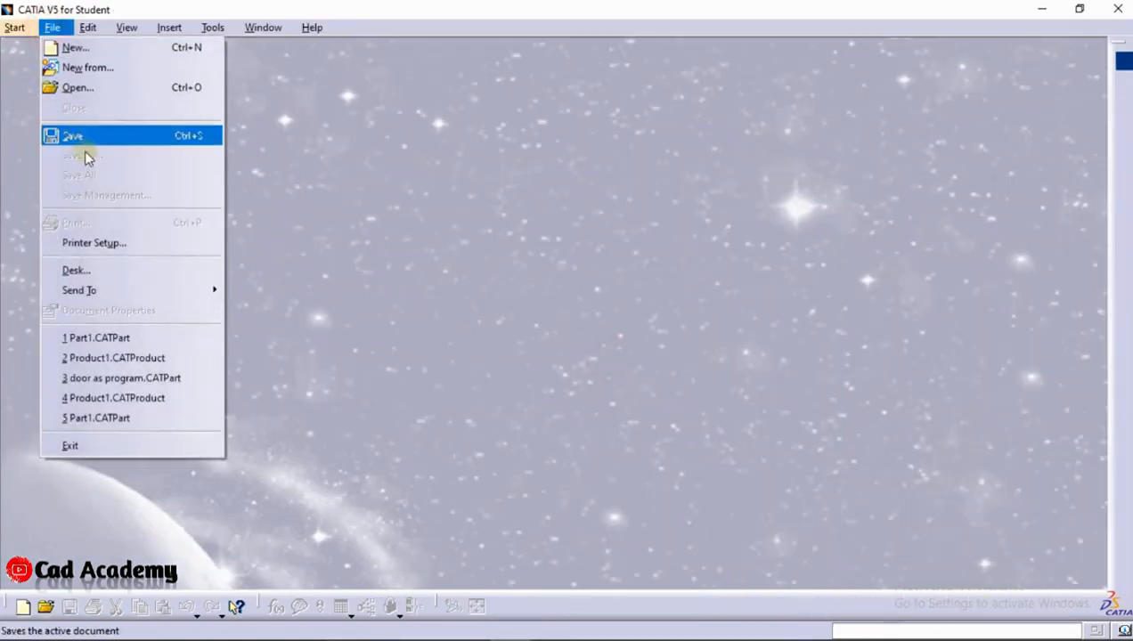
pyautogui.click(127, 353)
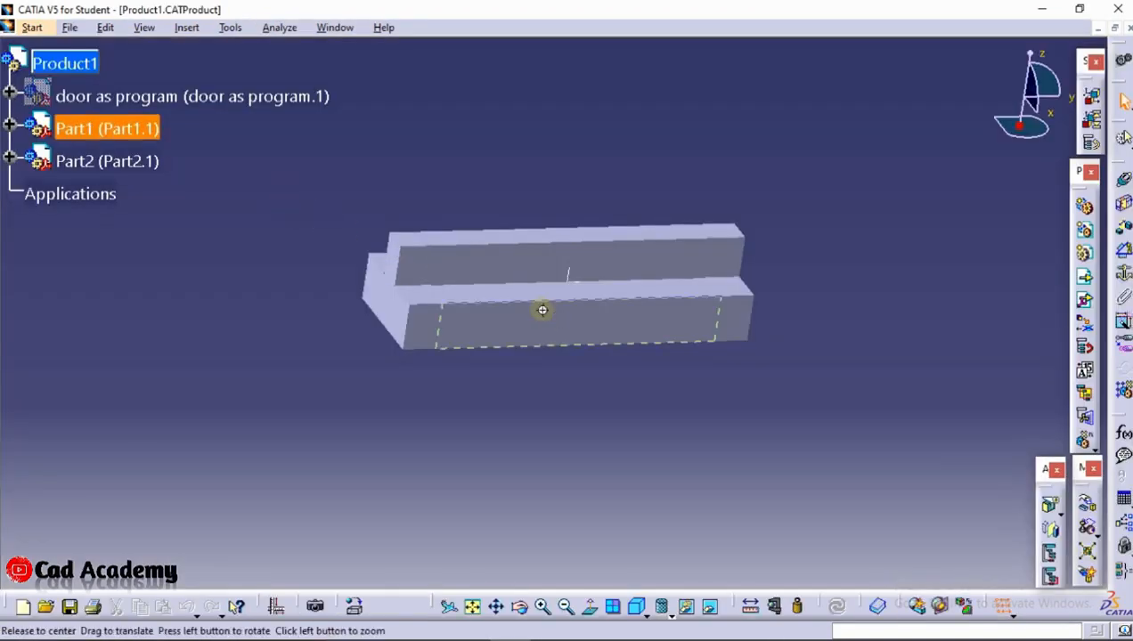
# Measure the distance between the facing flat faces of Part1 and Part2 at the end of the die gap
pyautogui.moveTo(542, 310); pyautogui.dragTo(603, 303, button='middle')
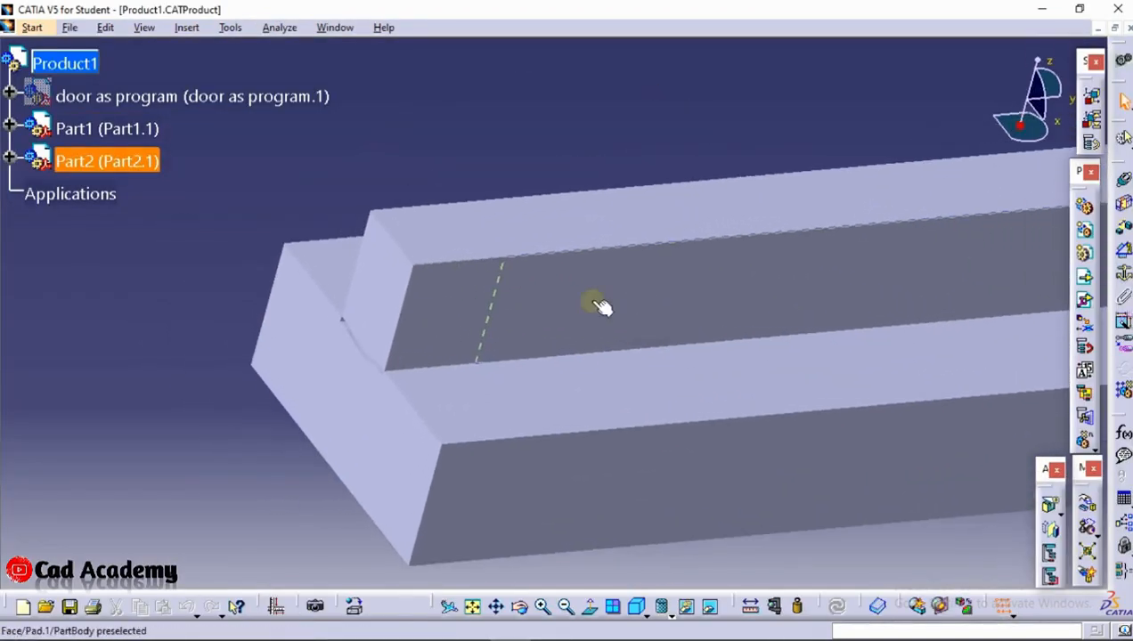
pyautogui.moveTo(315, 372); pyautogui.dragTo(599, 412, button='middle')
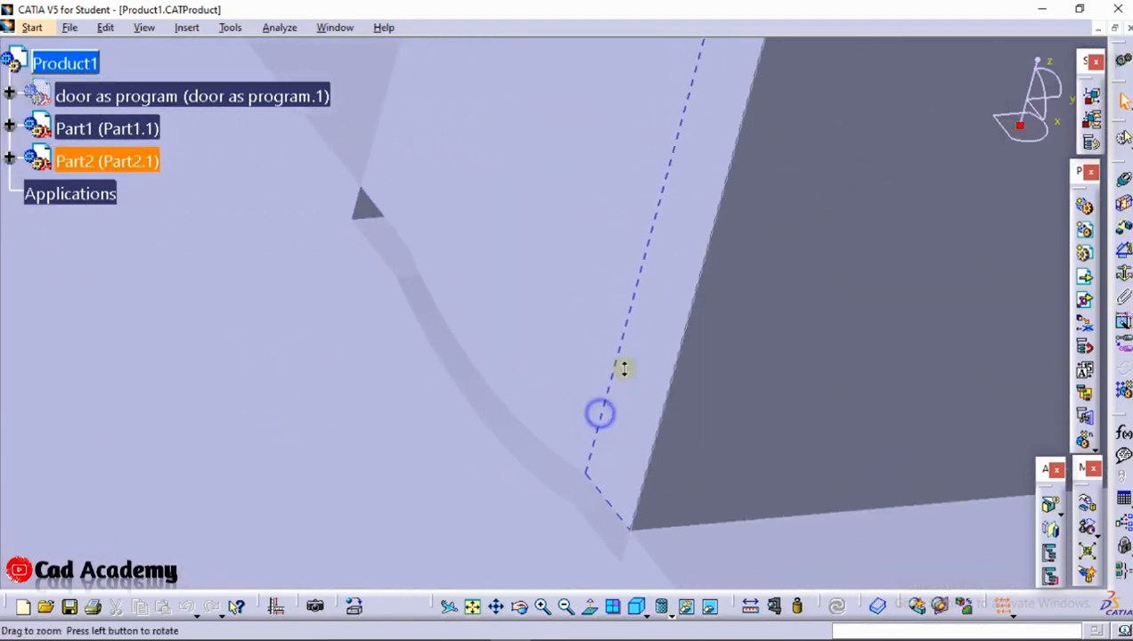
pyautogui.click(754, 602)
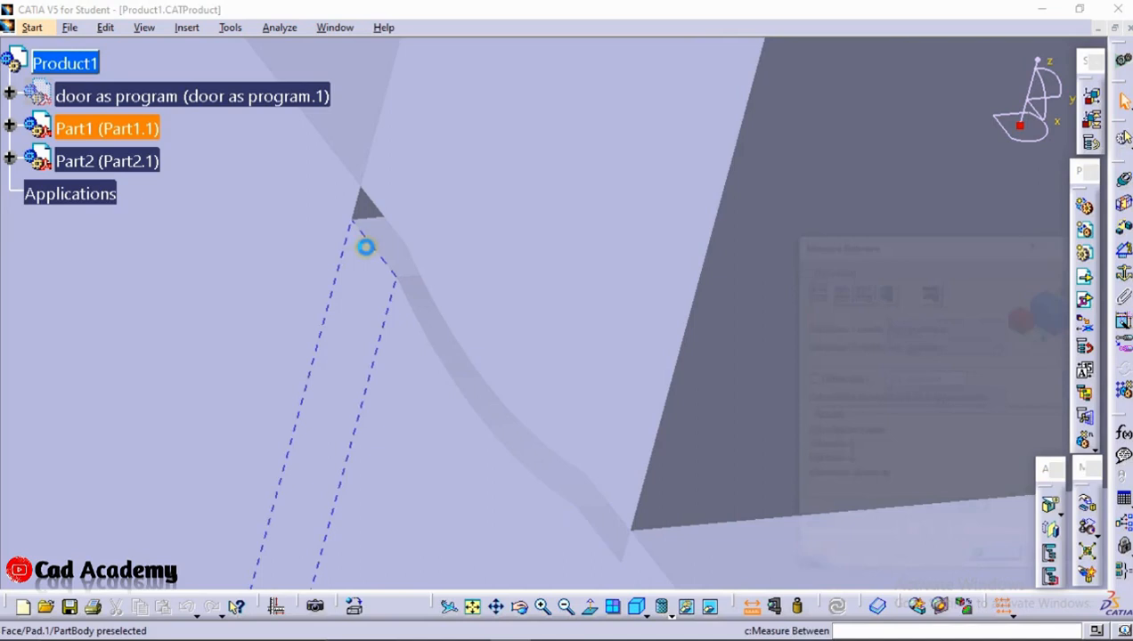
pyautogui.moveTo(385, 240); pyautogui.dragTo(428, 504, button='middle')
pyautogui.scroll(1, 450, 433)
pyautogui.moveTo(572, 202); pyautogui.dragTo(585, 410, button='middle')
pyautogui.click(710, 233)
pyautogui.click(710, 207)
pyautogui.click(671, 264)
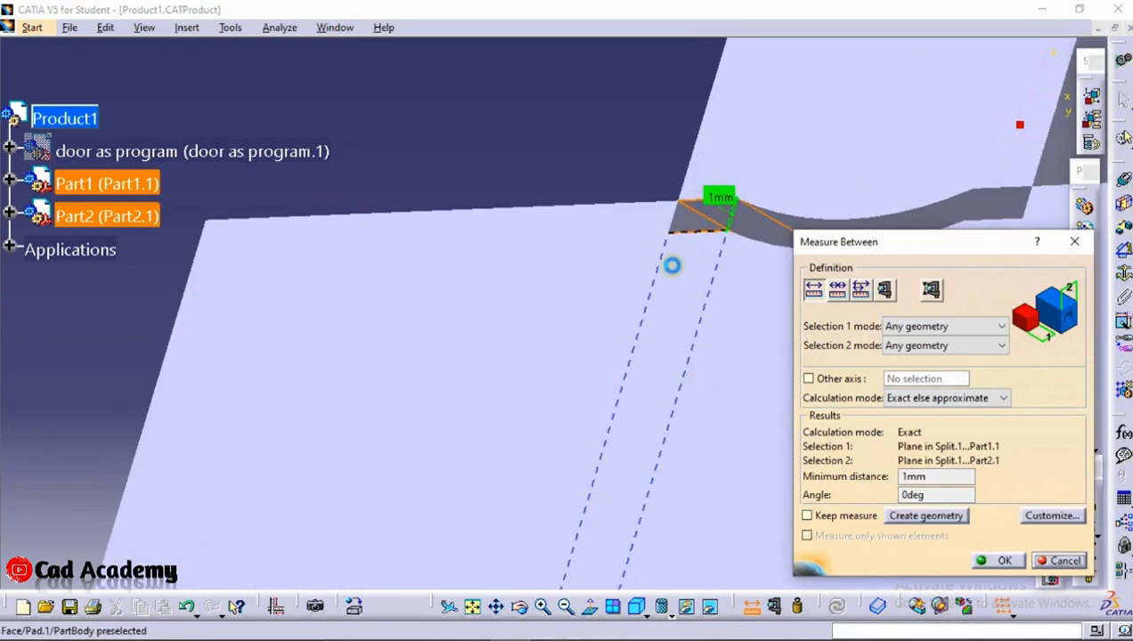
pyautogui.click(1058, 559)
pyautogui.moveTo(602, 190); pyautogui.dragTo(1033, 478, button='middle')
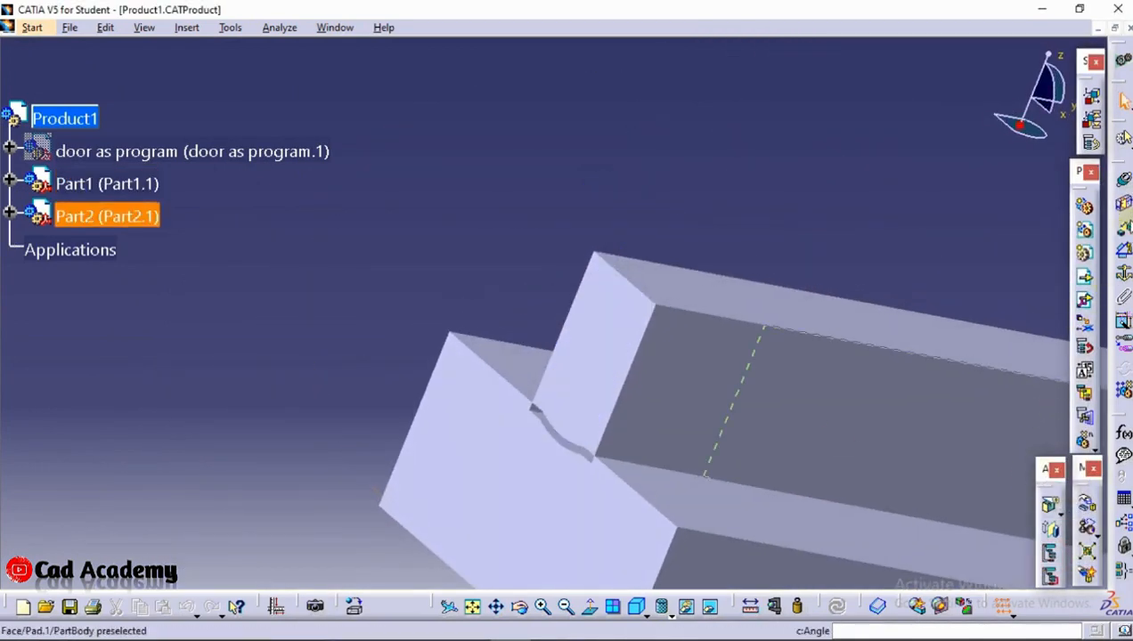
pyautogui.click(1127, 223)
pyautogui.moveTo(513, 394); pyautogui.dragTo(574, 268, button='middle')
pyautogui.moveTo(585, 539); pyautogui.dragTo(549, 278, button='middle')
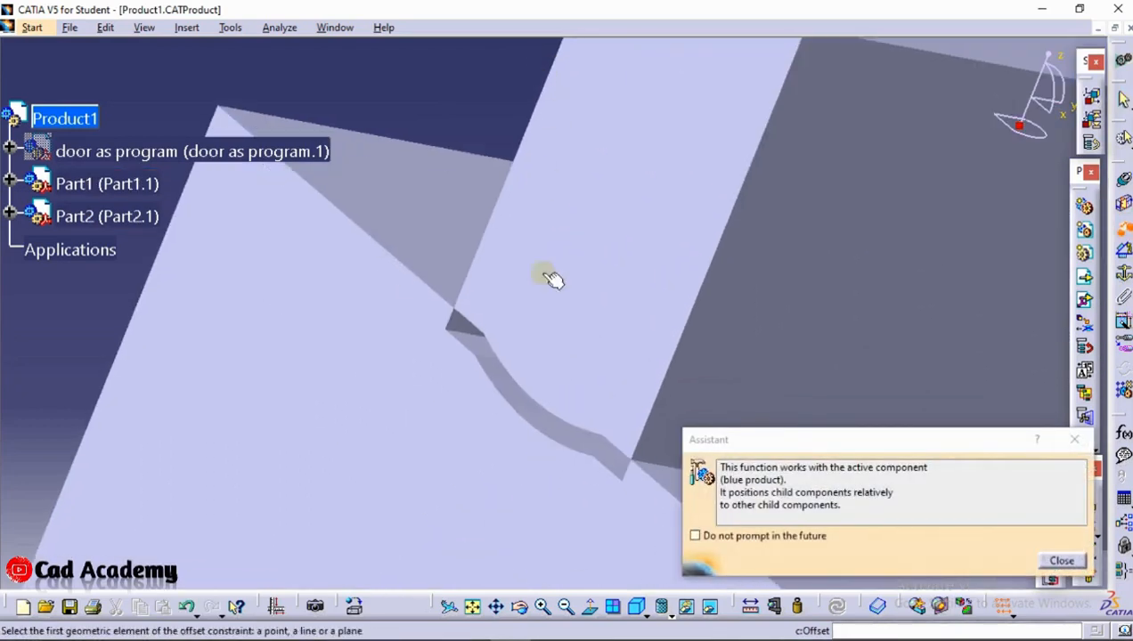
pyautogui.click(479, 350)
pyautogui.moveTo(478, 350); pyautogui.dragTo(503, 457, button='middle')
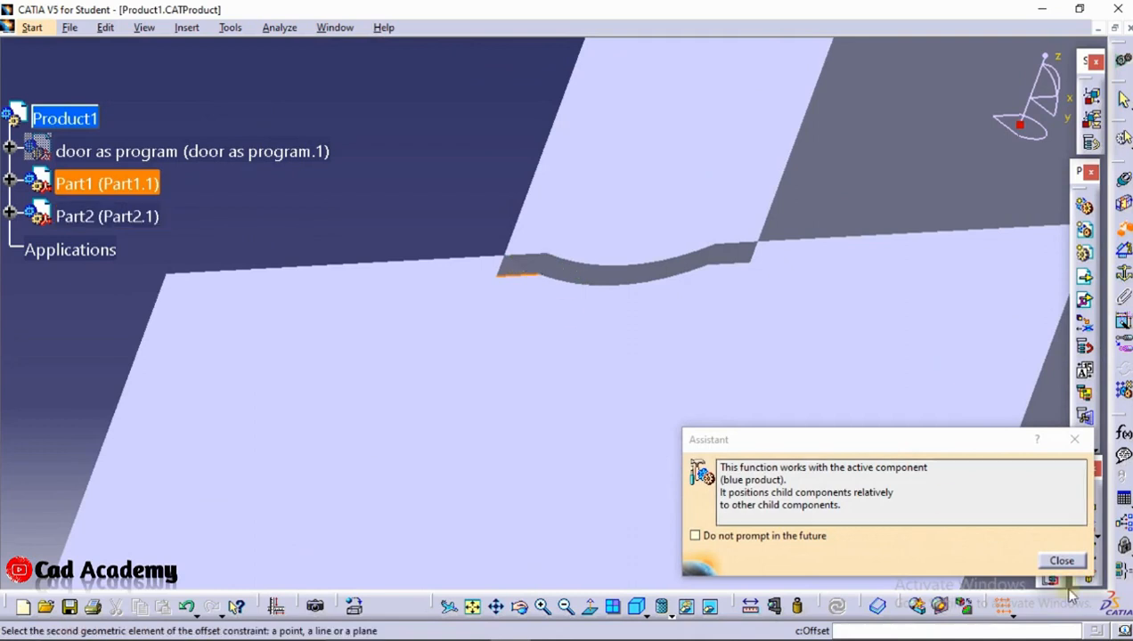
pyautogui.click(1055, 562)
pyautogui.moveTo(469, 251); pyautogui.dragTo(430, 255, button='middle')
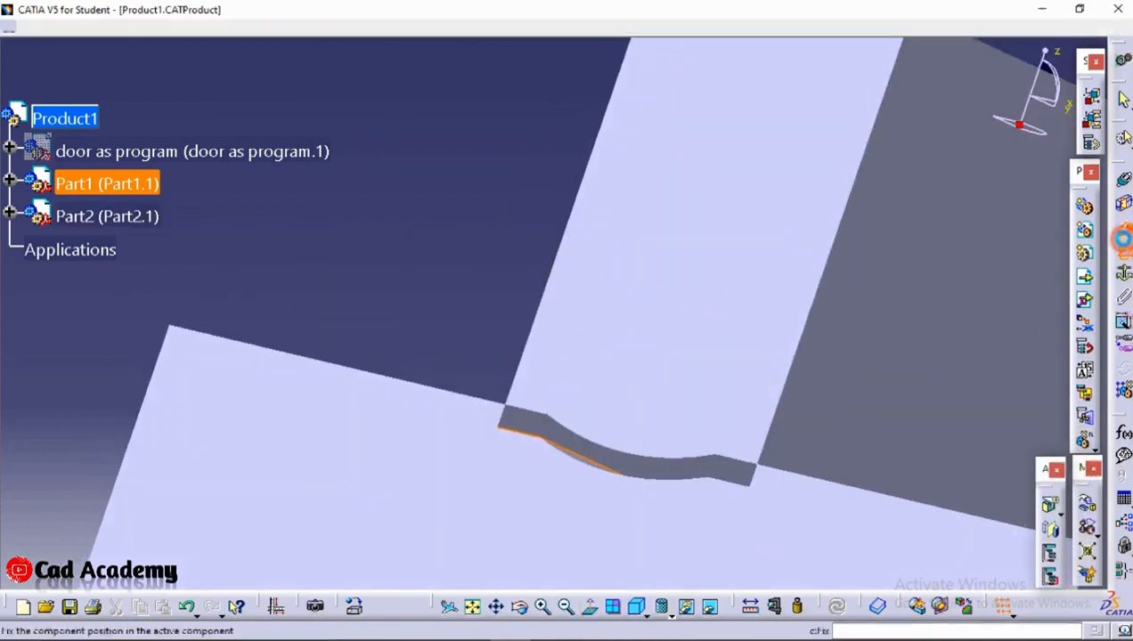
# Add a 70 mm offset constraint between Part1's flat top face and Part2's top face, and update the assembly
pyautogui.click(1123, 524)
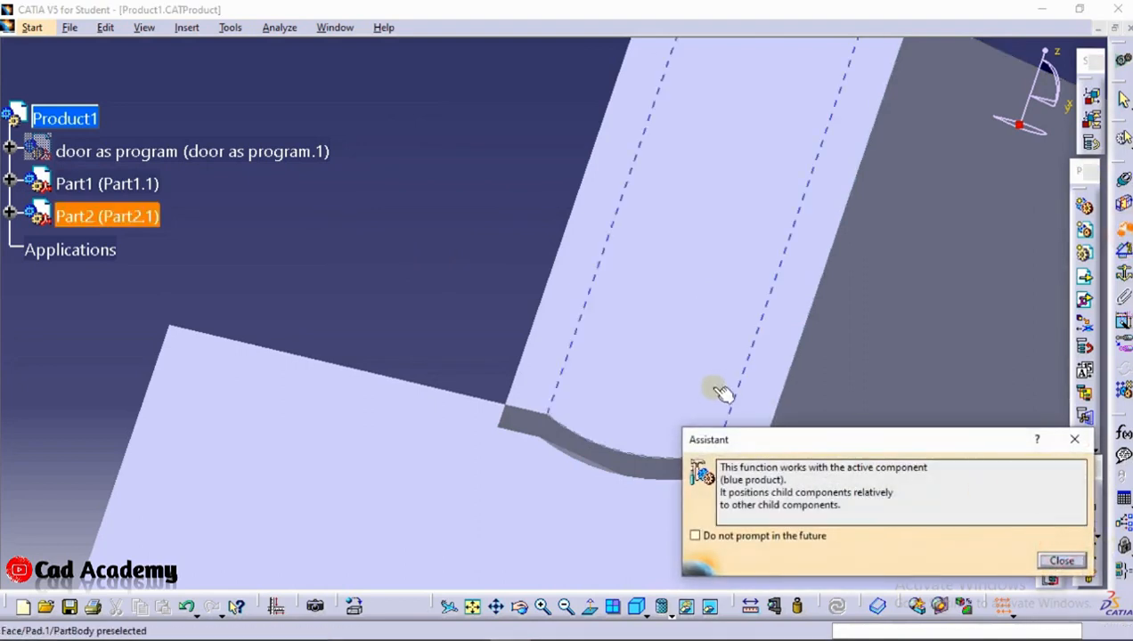
pyautogui.click(1061, 559)
pyautogui.moveTo(638, 223); pyautogui.dragTo(621, 485, button='middle')
pyautogui.click(613, 491)
pyautogui.click(629, 366)
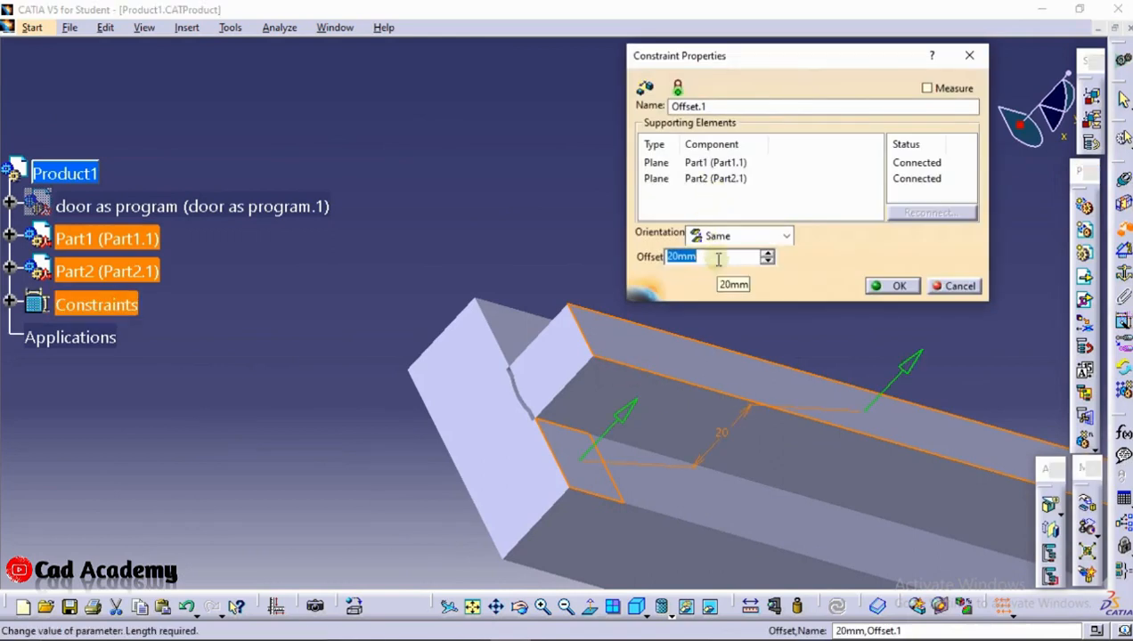
pyautogui.write('70')
pyautogui.press('Return')
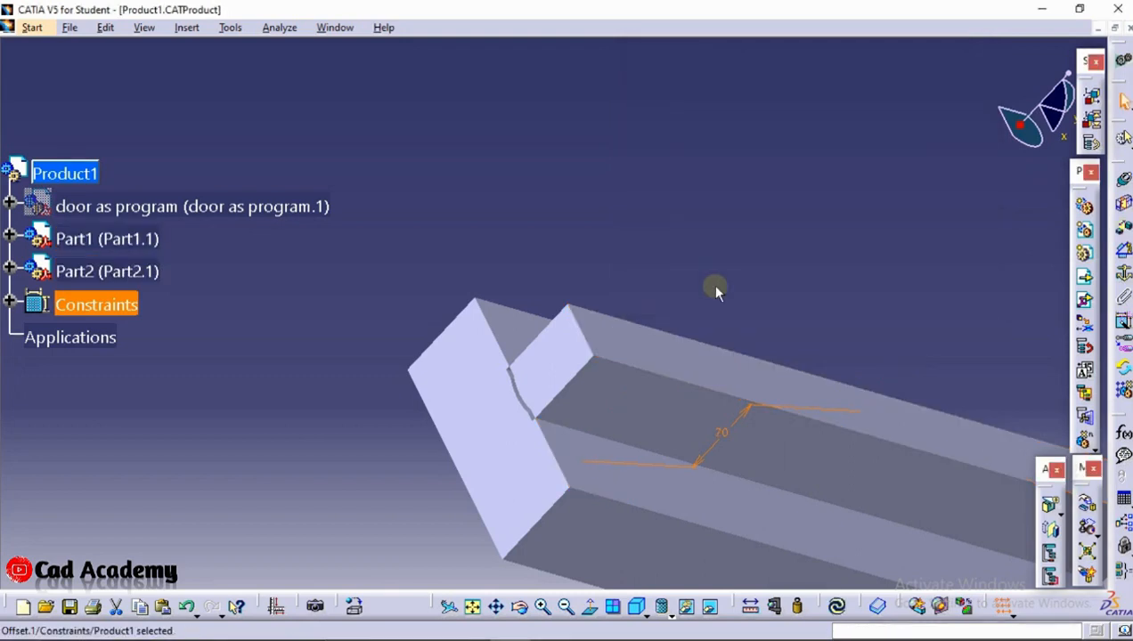
pyautogui.click(837, 606)
# Set the offset constraint between the two dies to 40 mm and update the assembly
pyautogui.scroll(1, 850, 481)
pyautogui.moveTo(822, 467); pyautogui.dragTo(778, 310, button='middle')
pyautogui.moveTo(724, 488); pyautogui.dragTo(668, 408, button='middle')
pyautogui.click(667, 395)
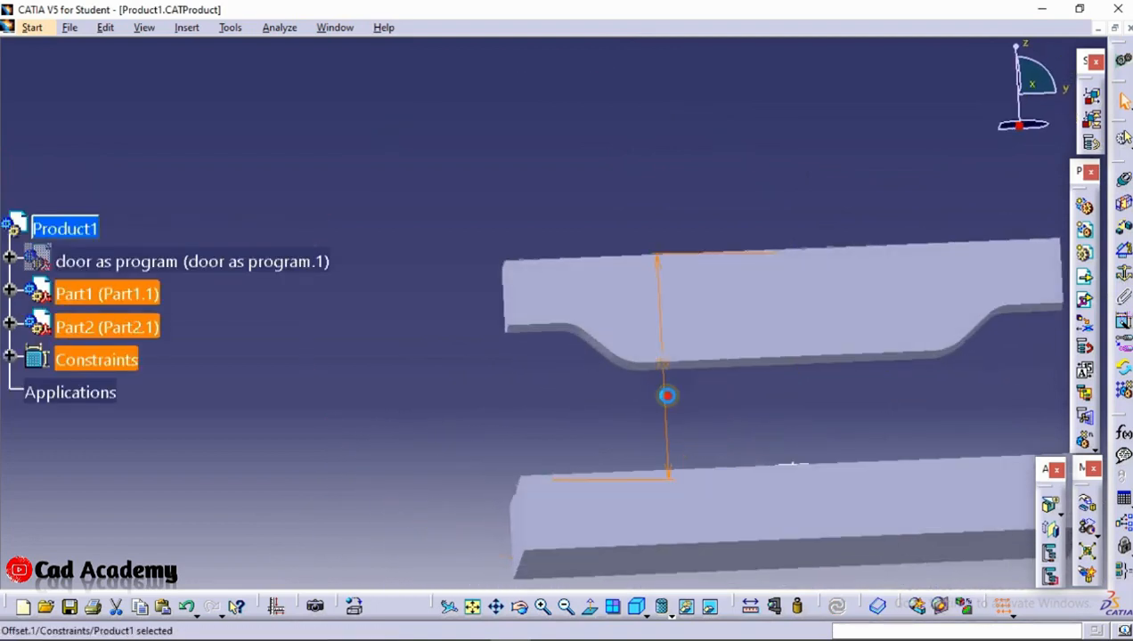
pyautogui.doubleClick(667, 396)
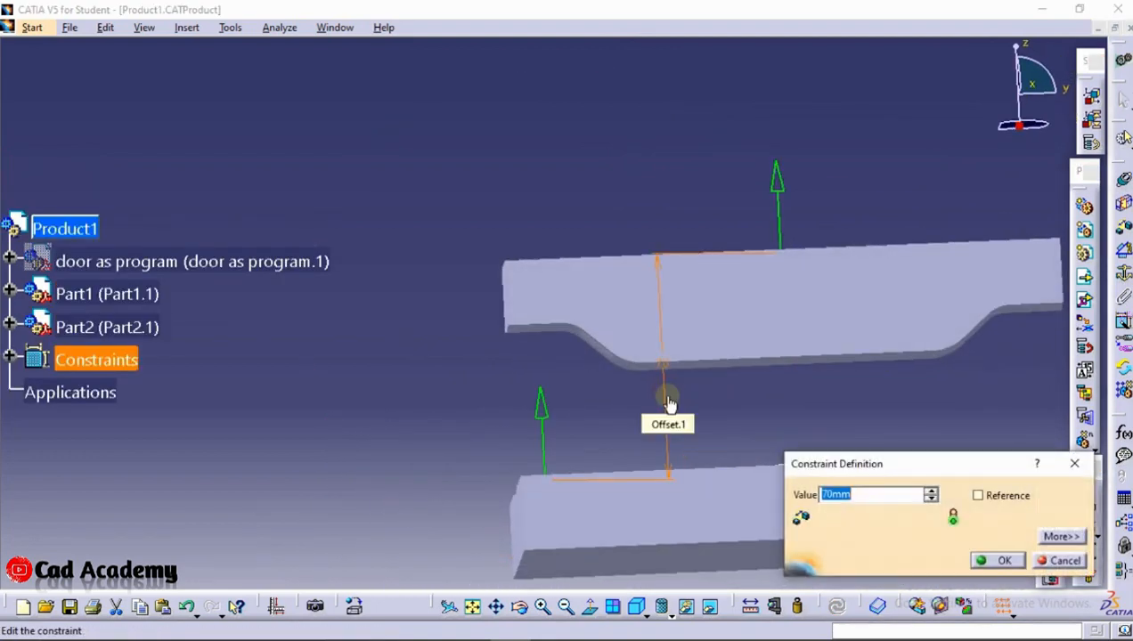
pyautogui.click(396, 444)
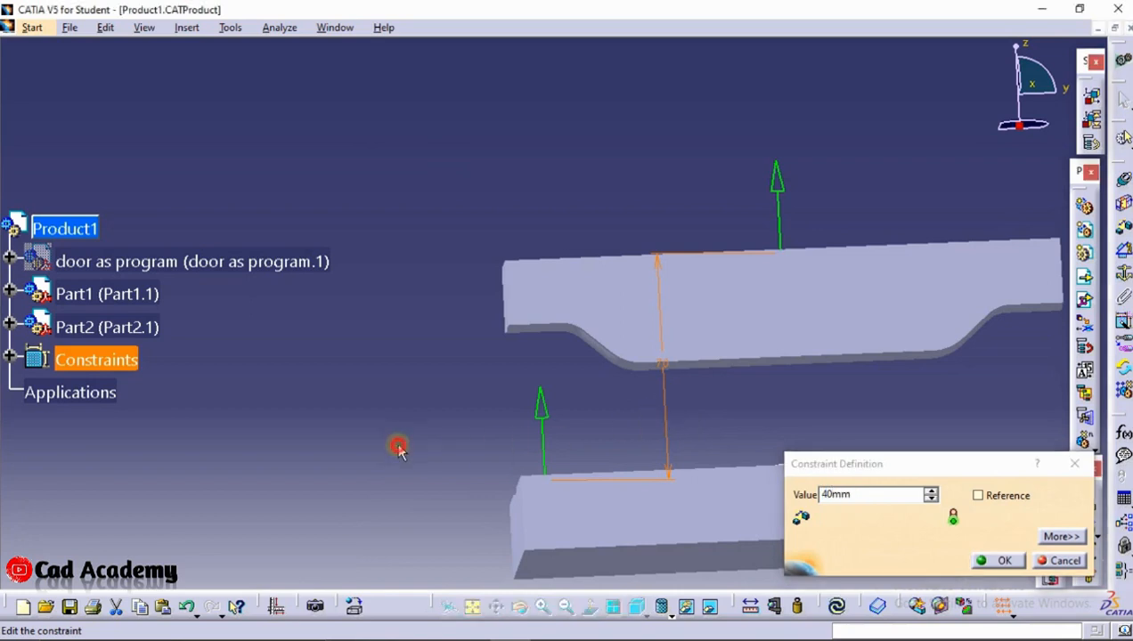
pyautogui.click(843, 607)
pyautogui.moveTo(769, 430); pyautogui.dragTo(794, 489, button='middle')
pyautogui.click(994, 561)
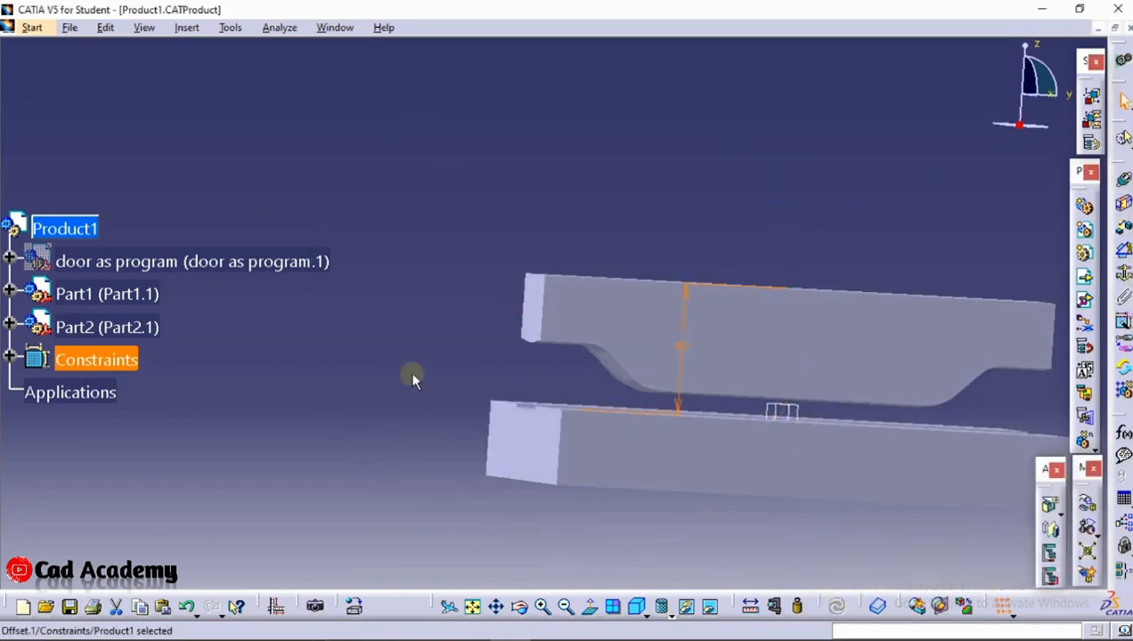
# Insert a new part into the Product1 assembly and answer the question about its origin point
pyautogui.click(207, 205)
pyautogui.click(1083, 269)
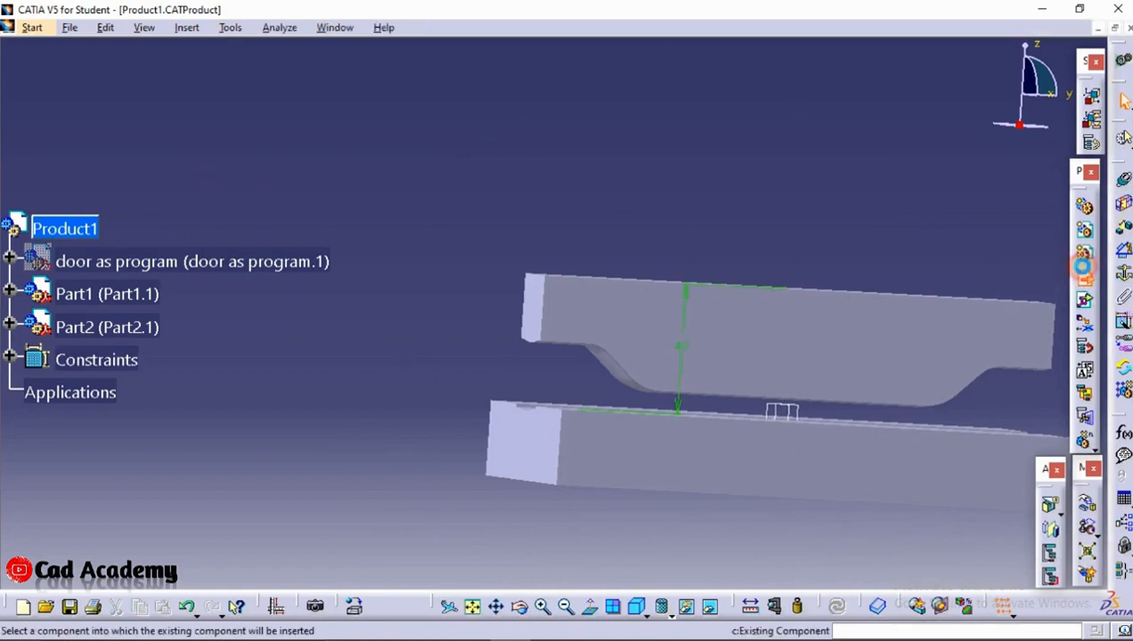
pyautogui.click(1084, 254)
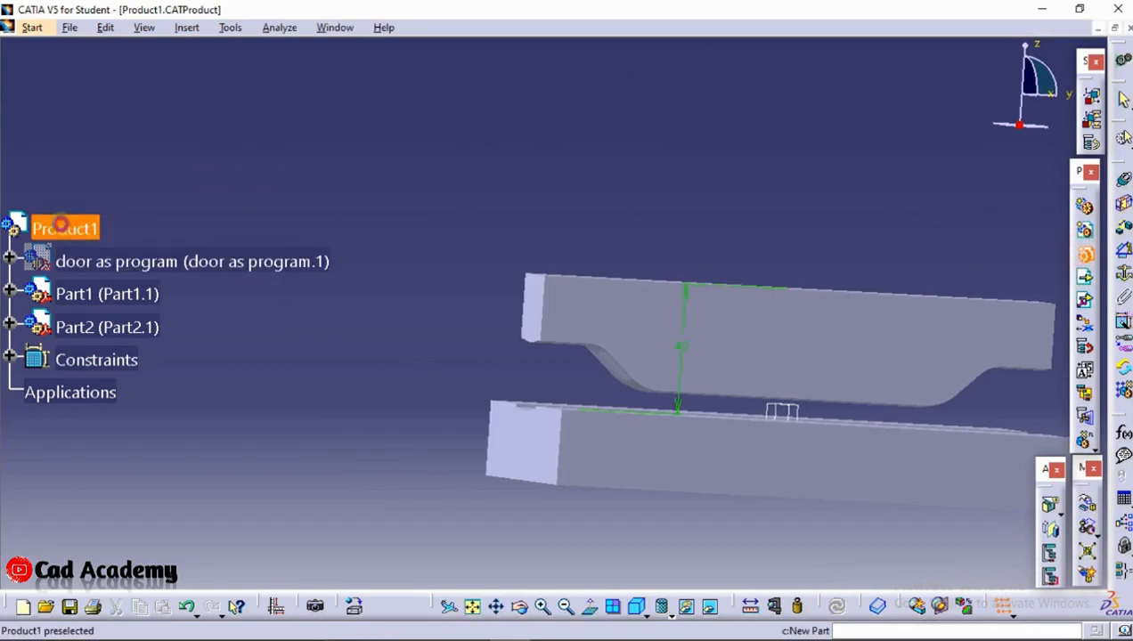
pyautogui.click(64, 229)
pyautogui.click(623, 387)
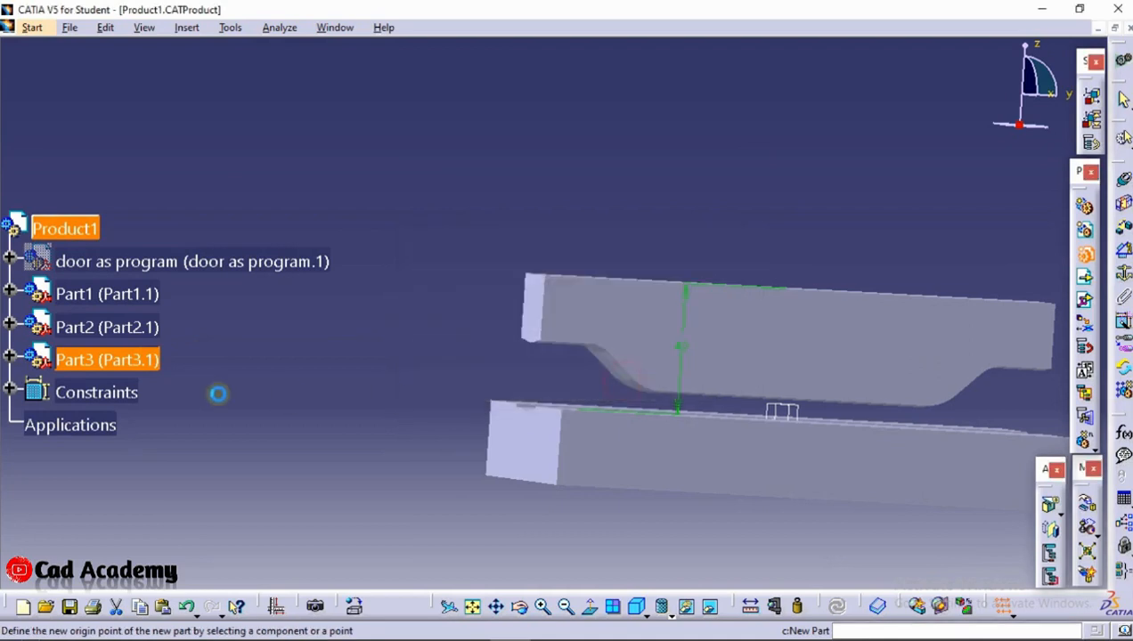
# Expand the Part3 component and open its PartBody for editing in Part Design
pyautogui.click(10, 360)
pyautogui.click(33, 392)
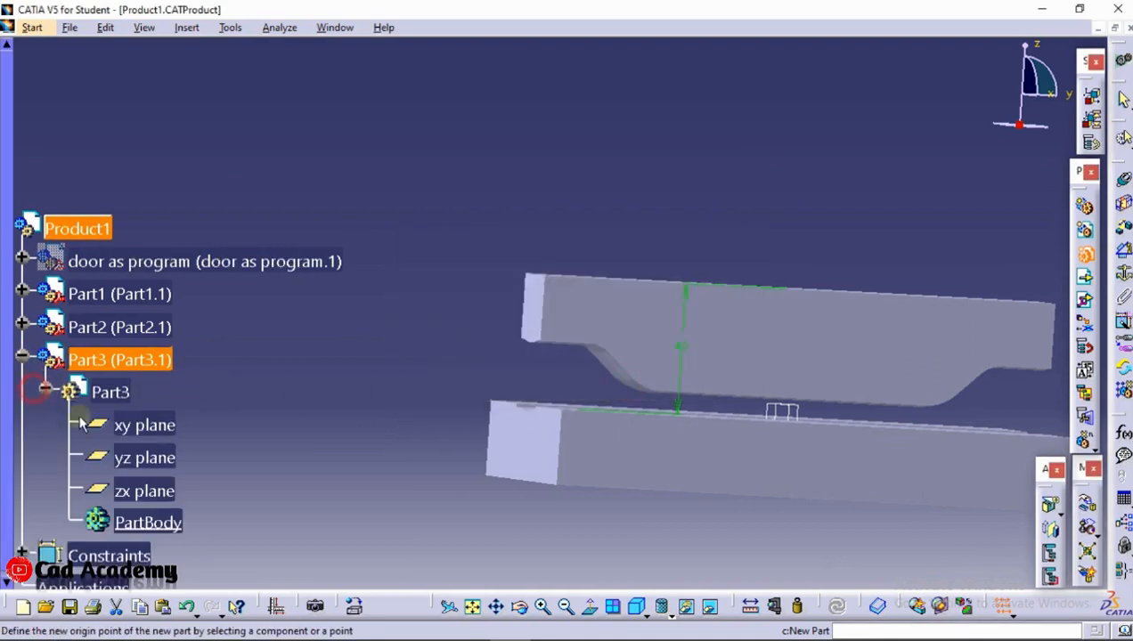
pyautogui.doubleClick(146, 521)
# Start a sketch for Part3 on the flat top face of Part1's lower die and cut the display by the sketch plane
pyautogui.moveTo(631, 352); pyautogui.dragTo(662, 139, button='middle')
pyautogui.moveTo(577, 281); pyautogui.dragTo(734, 425, button='middle')
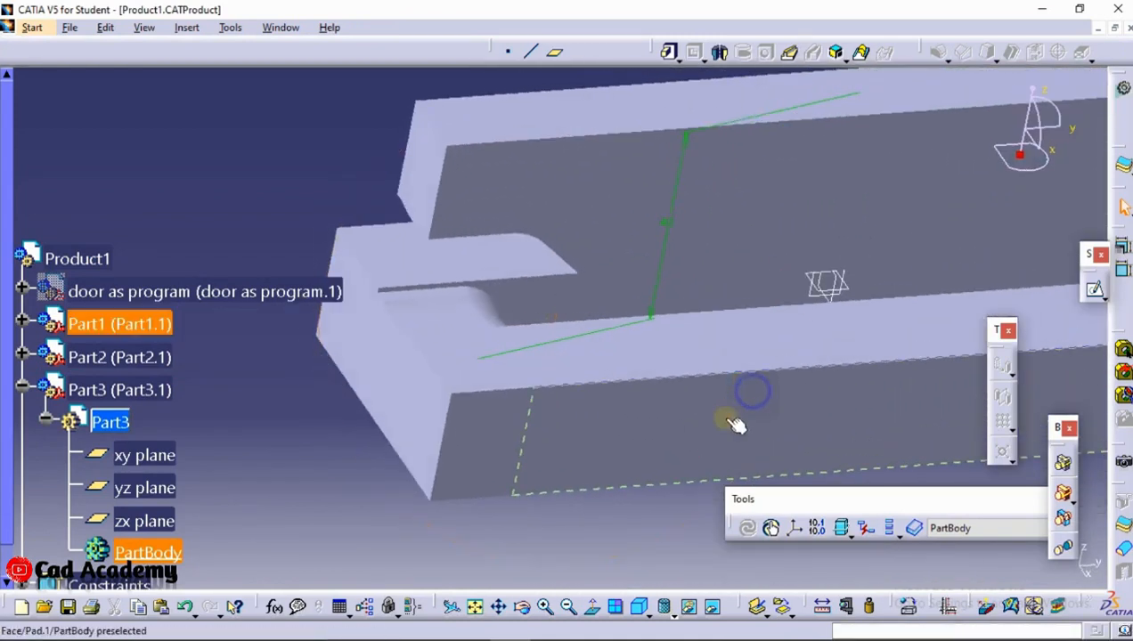
pyautogui.click(831, 294)
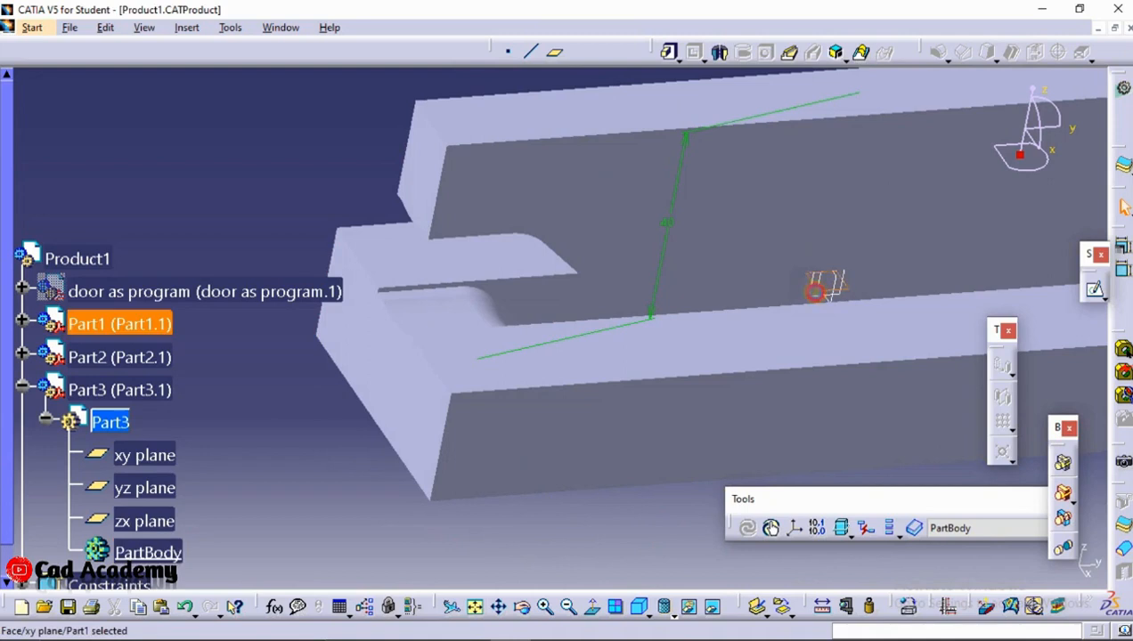
pyautogui.click(1089, 287)
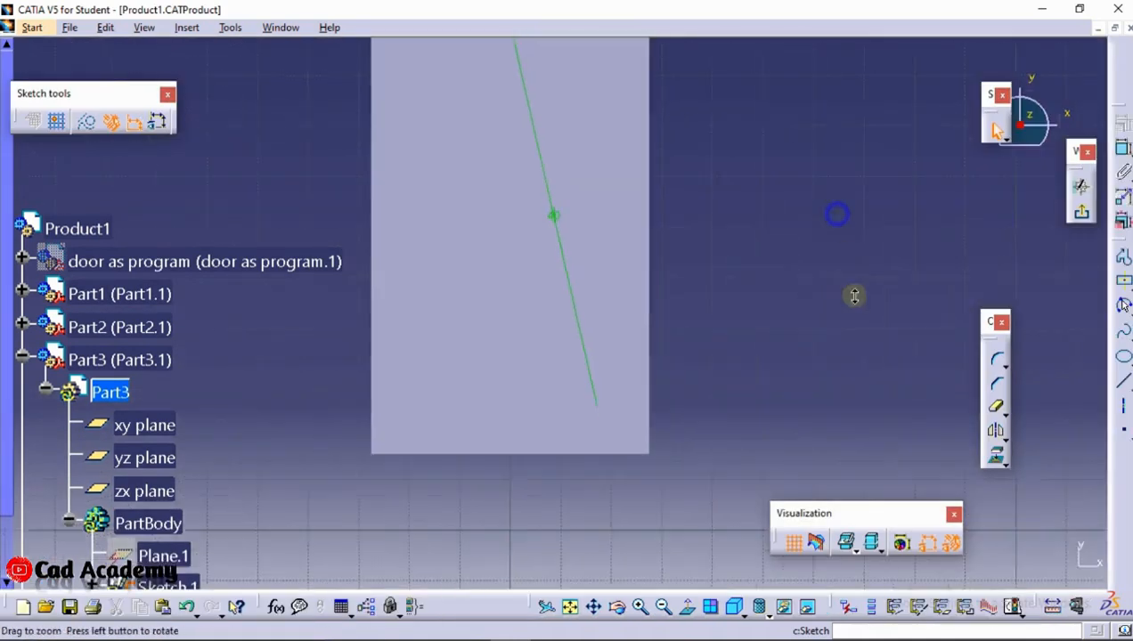
pyautogui.click(820, 550)
pyautogui.moveTo(650, 314)
pyautogui.mouseDown(button='middle')
pyautogui.moveTo(665, 374)
pyautogui.moveTo(622, 291)
pyautogui.moveTo(605, 294)
pyautogui.mouseUp(button='middle')
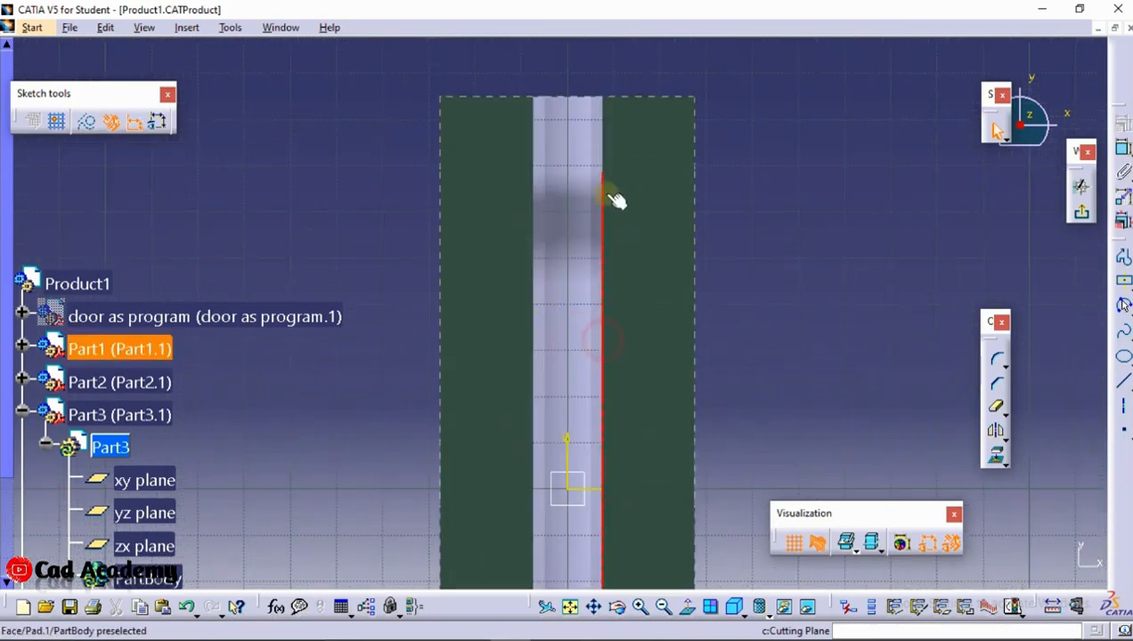
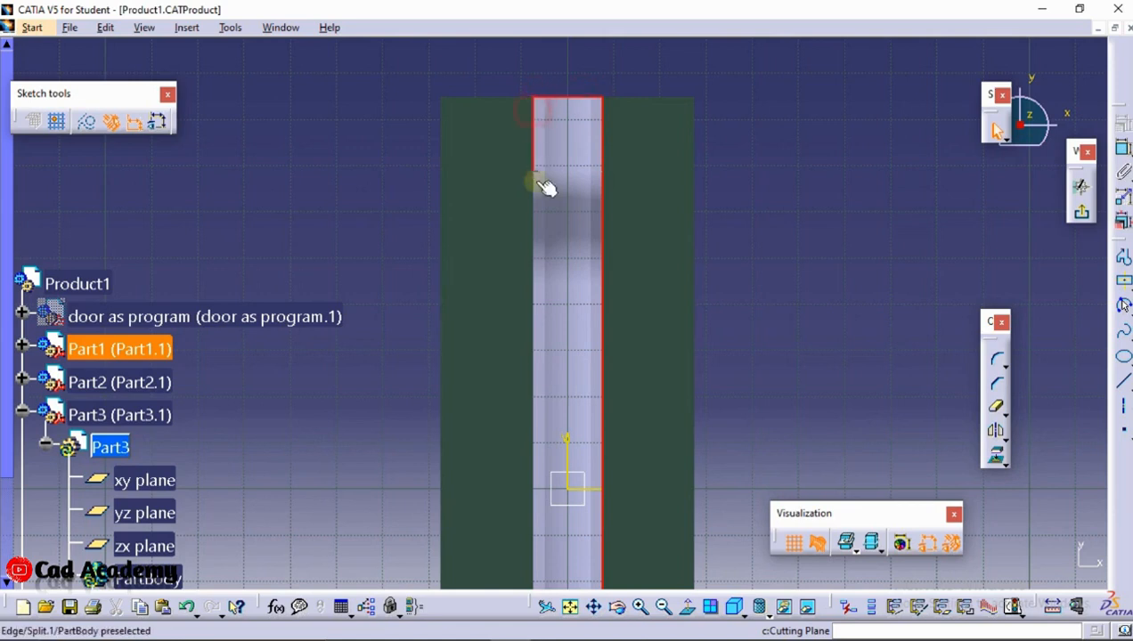
pyautogui.moveTo(575, 299); pyautogui.dragTo(572, 362, button='middle')
pyautogui.scroll(1, 584, 464)
pyautogui.moveTo(588, 476); pyautogui.dragTo(538, 199, button='middle')
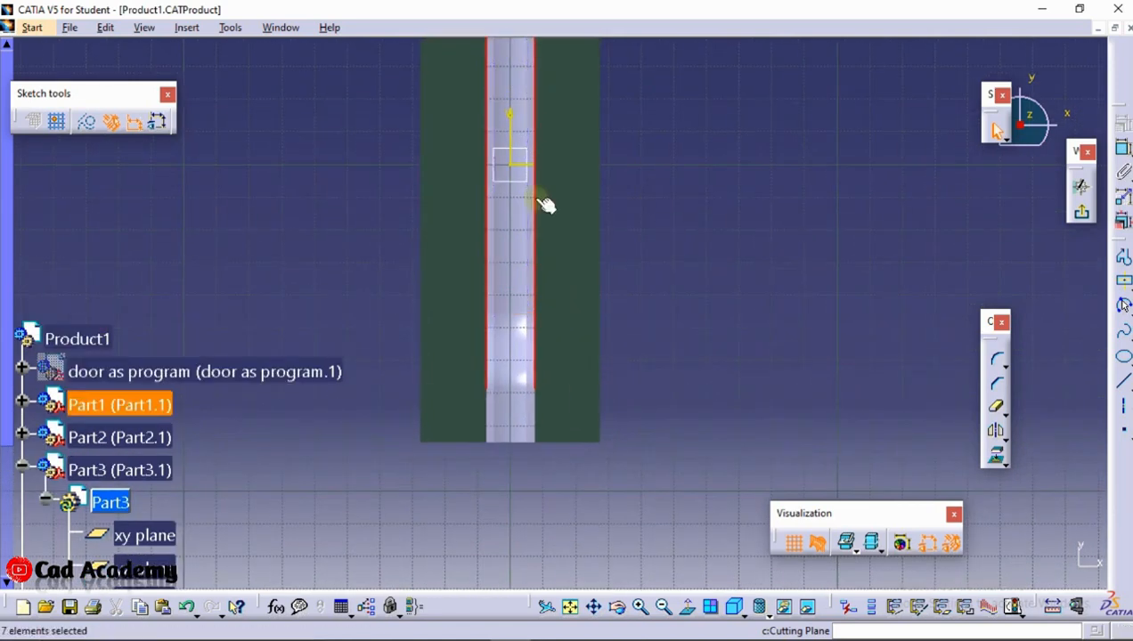
pyautogui.moveTo(521, 481)
pyautogui.mouseDown(button='middle')
pyautogui.moveTo(534, 260)
pyautogui.moveTo(557, 201)
pyautogui.moveTo(567, 332)
pyautogui.moveTo(614, 428)
pyautogui.mouseUp(button='middle')
pyautogui.moveTo(632, 290)
pyautogui.mouseDown(button='middle')
pyautogui.moveTo(646, 129)
pyautogui.moveTo(678, 176)
pyautogui.moveTo(621, 204)
pyautogui.mouseUp(button='middle')
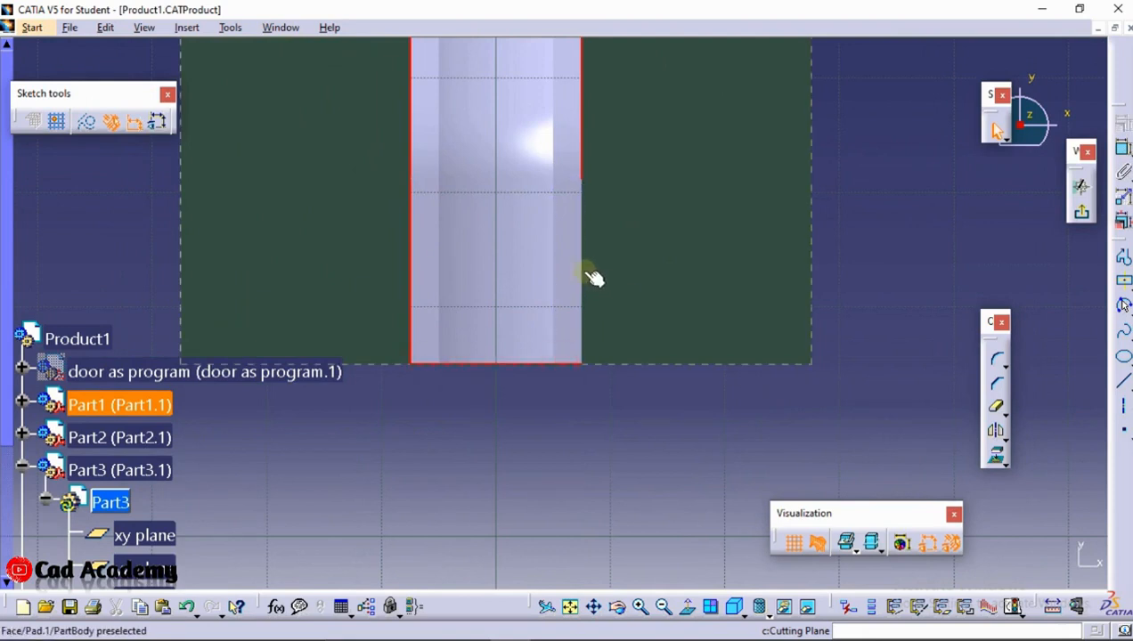
pyautogui.moveTo(529, 113); pyautogui.dragTo(543, 209, button='middle')
pyautogui.click(1006, 464)
pyautogui.click(996, 454)
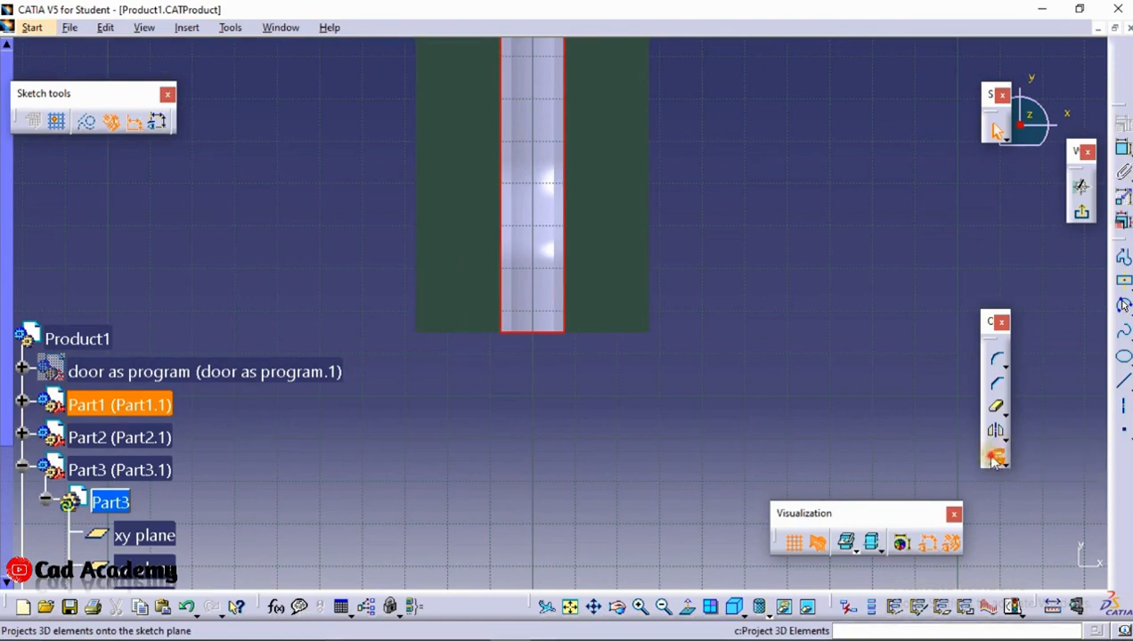
pyautogui.click(1044, 564)
pyautogui.moveTo(828, 298); pyautogui.dragTo(830, 355, button='middle')
pyautogui.click(830, 337)
# Draw a centered rectangle about 342 mm tall and 11 mm wide on the sketch origin, along the die's channel
pyautogui.moveTo(623, 81); pyautogui.dragTo(677, 297, button='middle')
pyautogui.click(1124, 282)
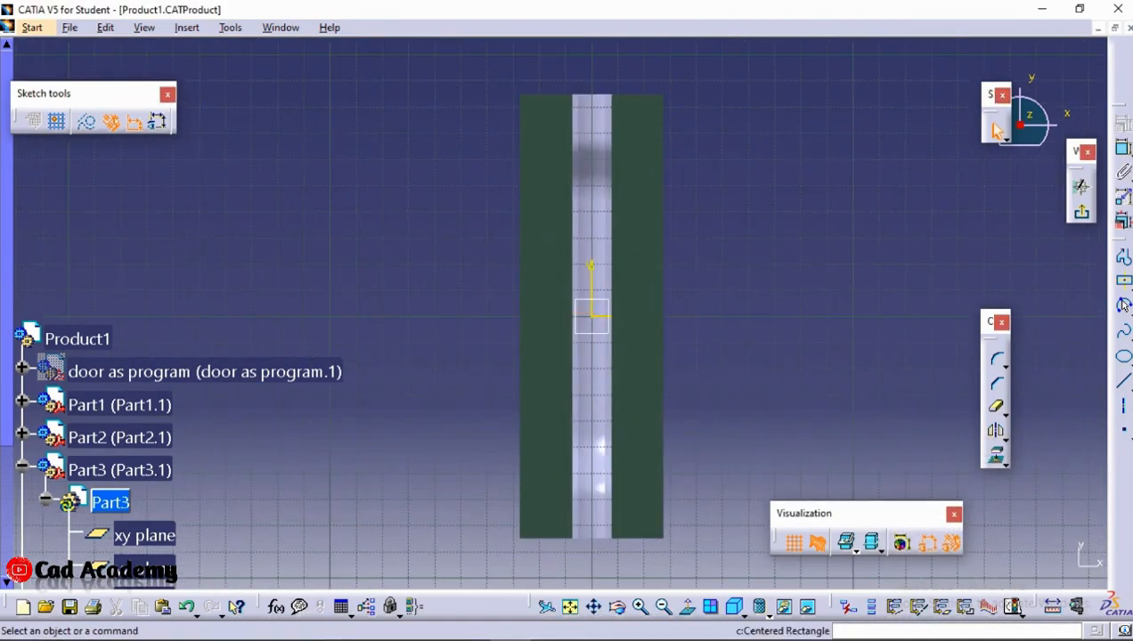
pyautogui.click(601, 317)
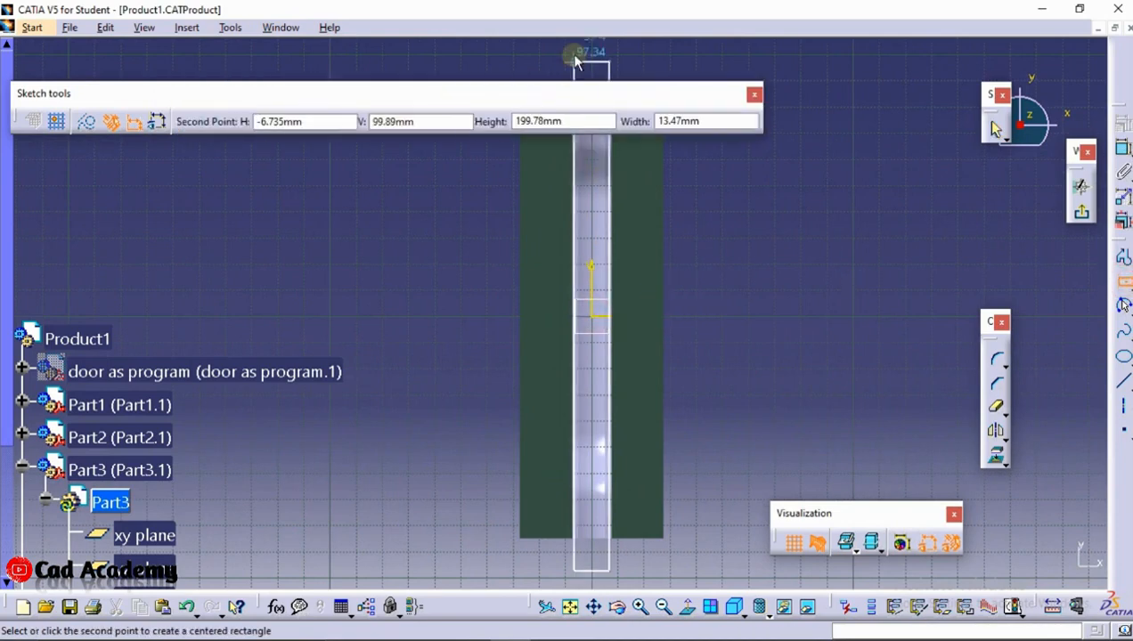
pyautogui.moveTo(596, 148); pyautogui.dragTo(596, 223, button='middle')
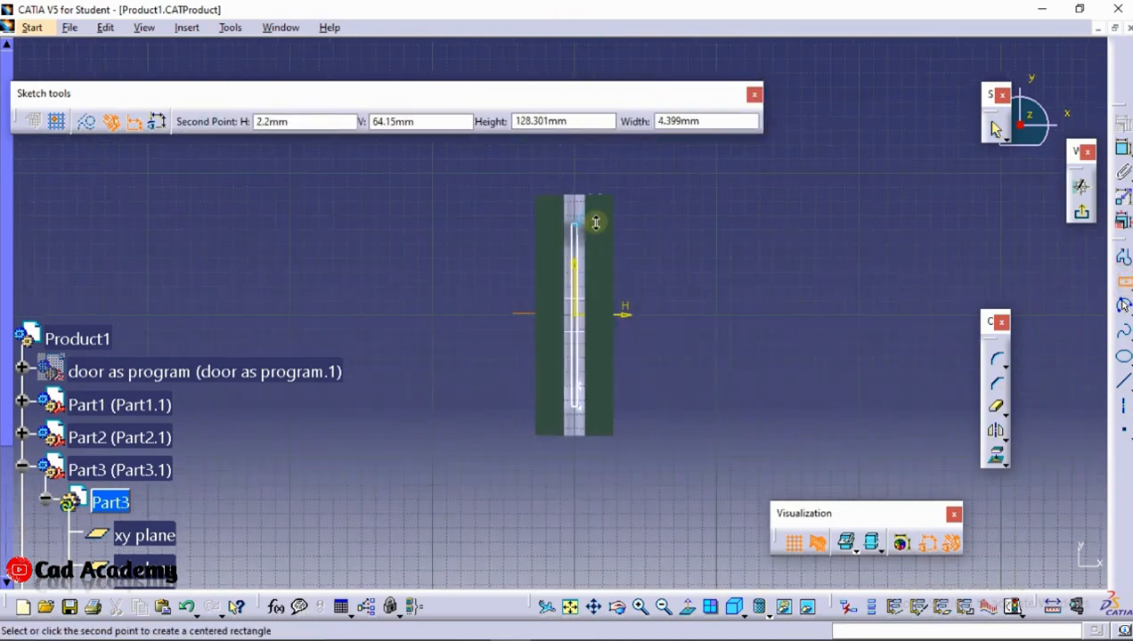
pyautogui.click(566, 59)
pyautogui.moveTo(645, 217); pyautogui.dragTo(660, 197, button='middle')
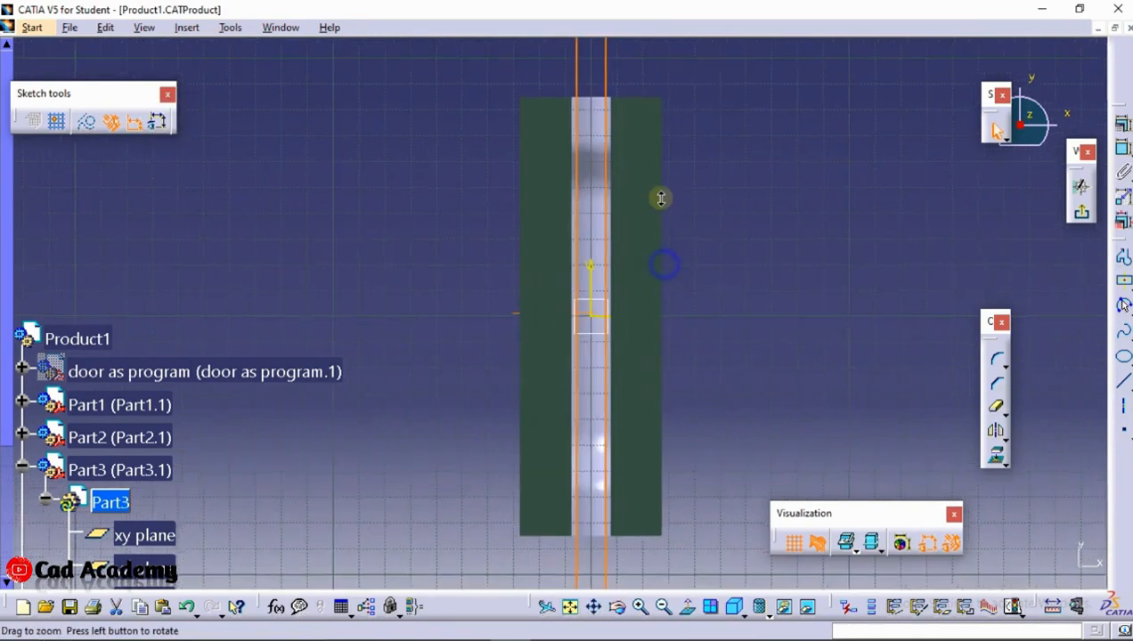
# Dimension the rectangle's width between its two long sides and set it to 12.5 mm
pyautogui.moveTo(799, 174); pyautogui.dragTo(735, 287, button='middle')
pyautogui.click(1123, 148)
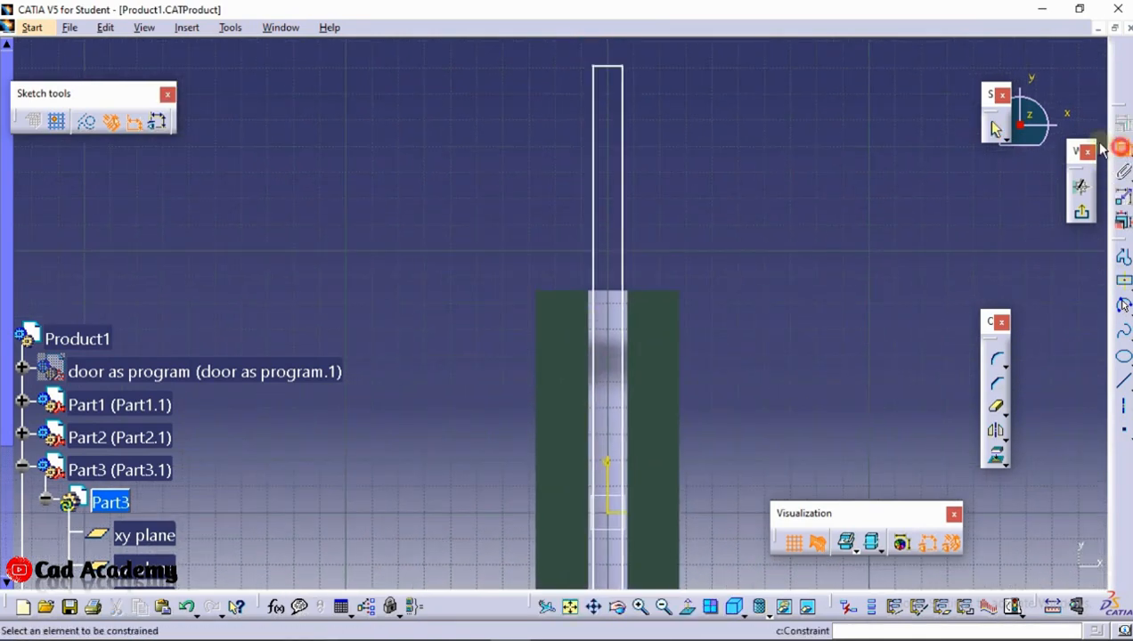
pyautogui.click(624, 247)
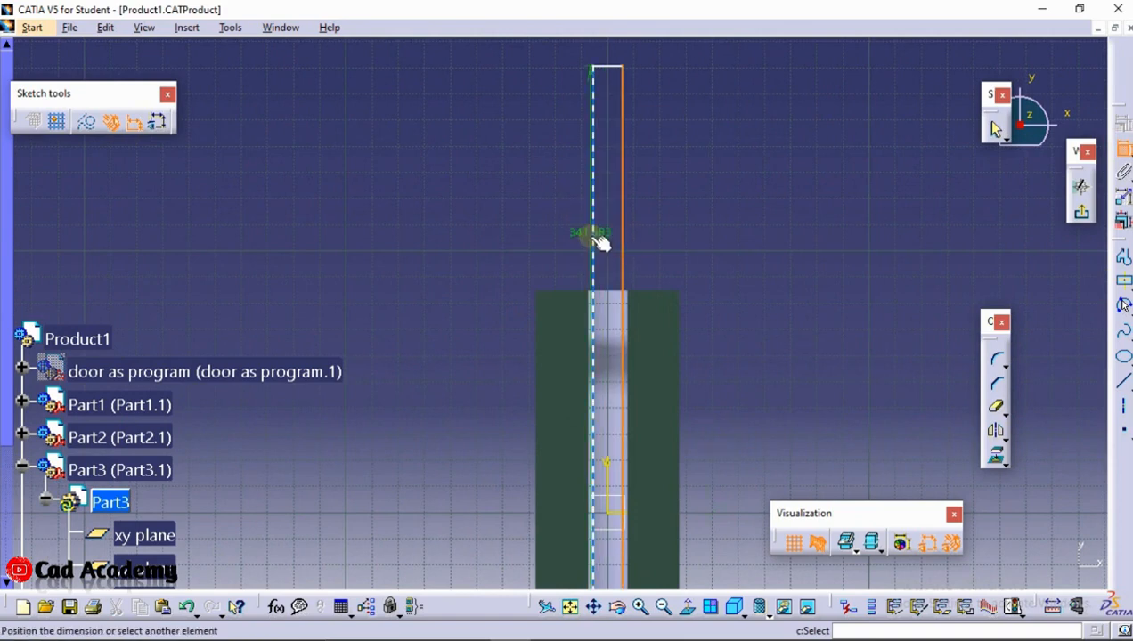
pyautogui.click(602, 239)
pyautogui.click(715, 226)
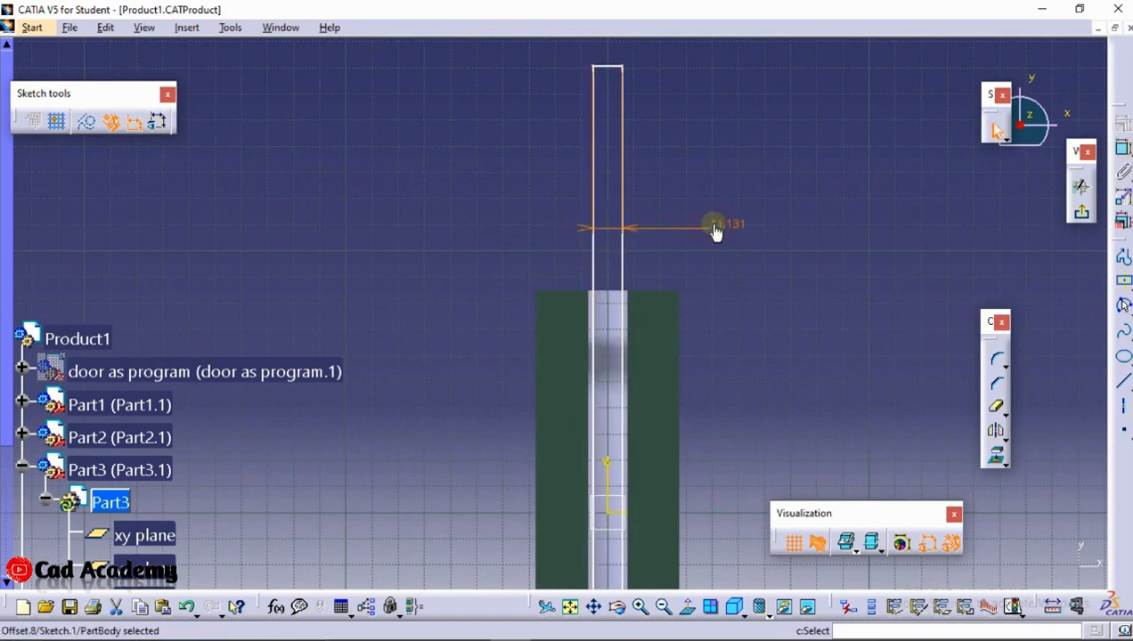
pyautogui.doubleClick(713, 223)
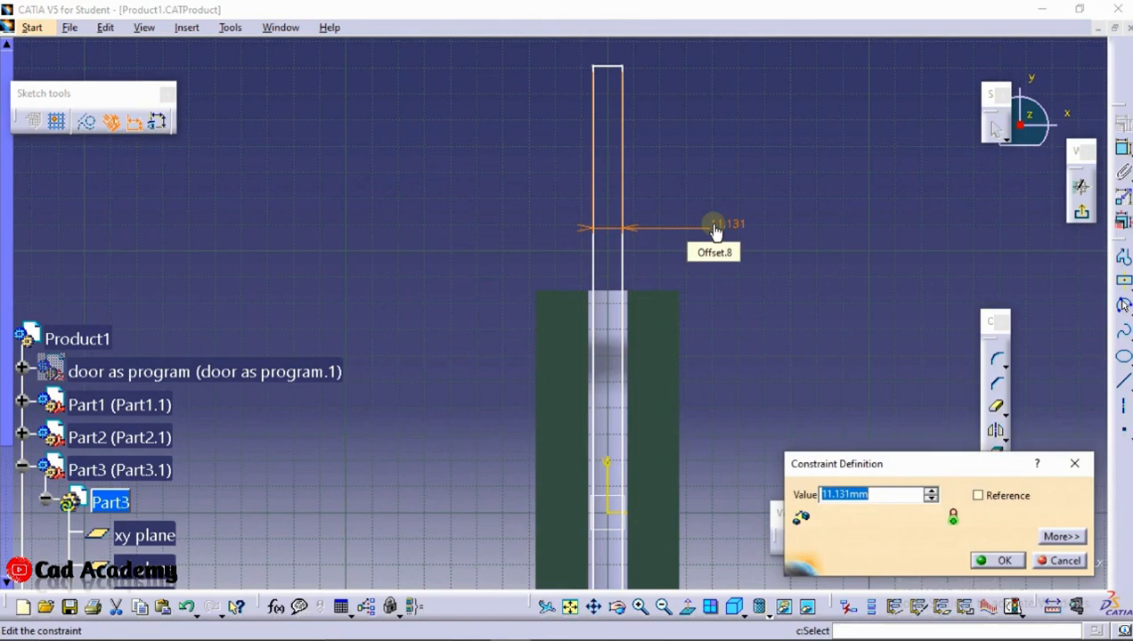
pyautogui.write('12.')
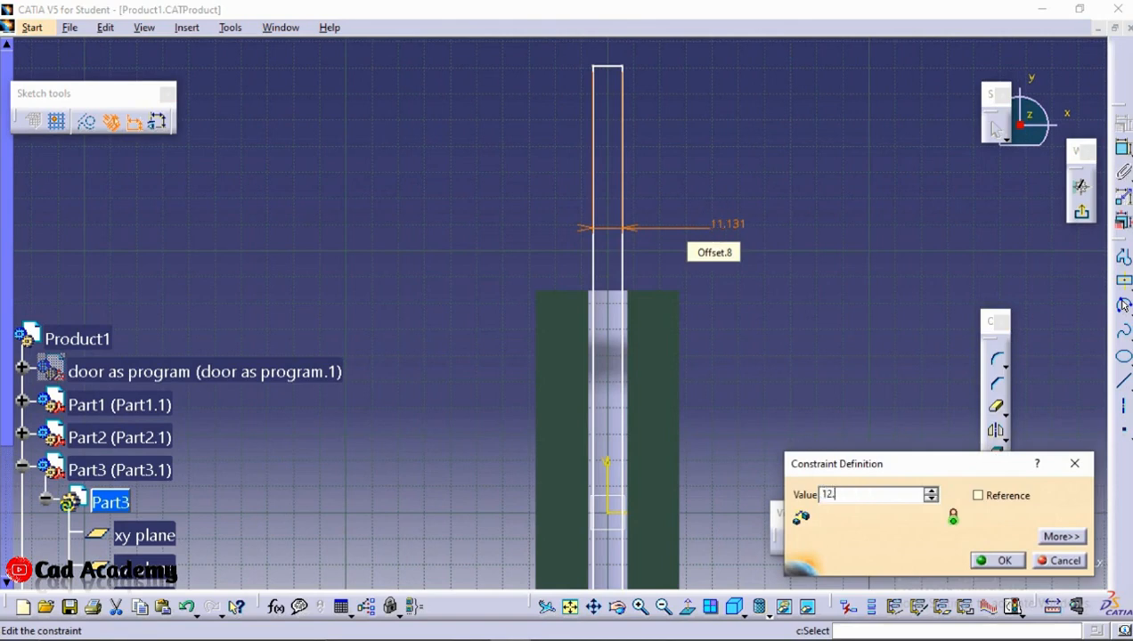
pyautogui.write('5')
pyautogui.press('Return')
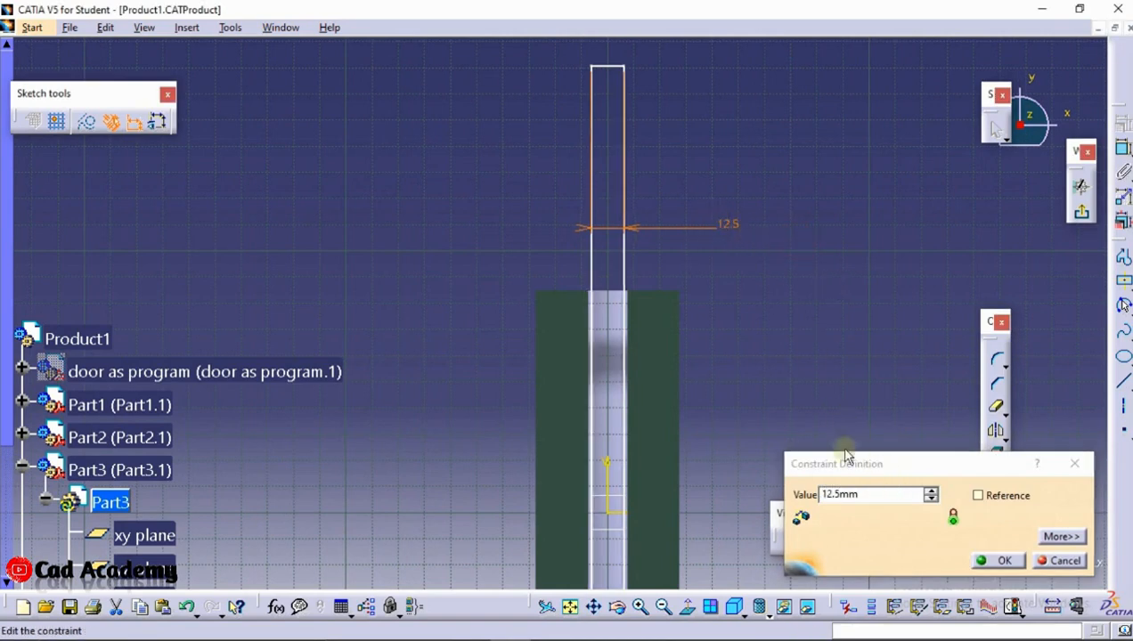
# Change the rectangle's width to 13.5 mm to fit the die's channel
pyautogui.click(857, 497)
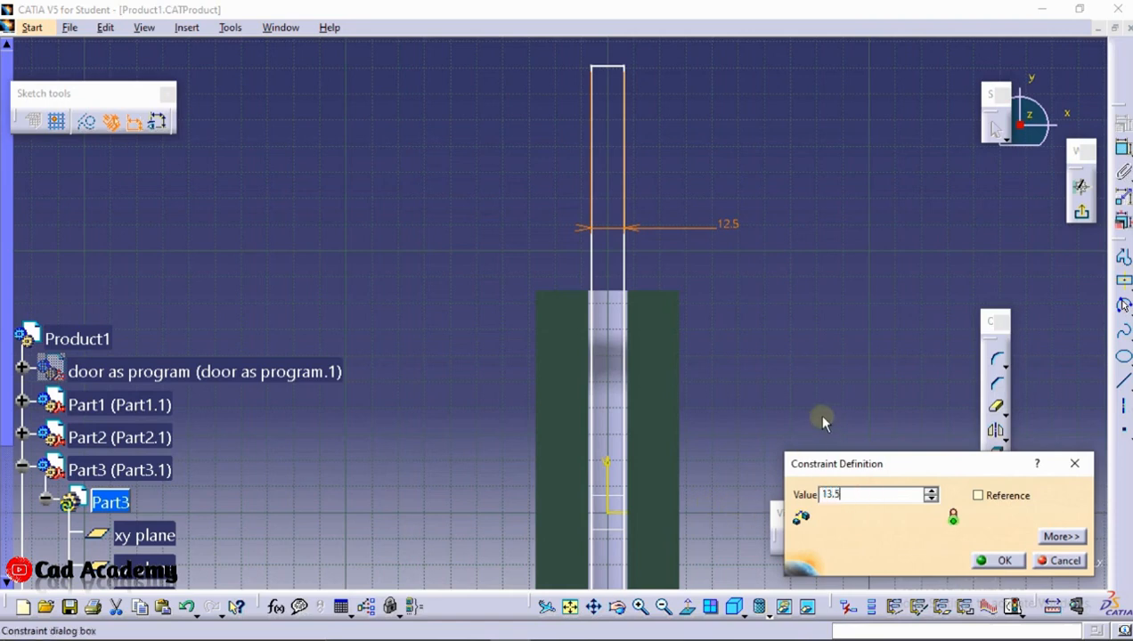
pyautogui.scroll(1, 633, 341)
pyautogui.moveTo(633, 342); pyautogui.dragTo(633, 341, button='middle')
pyautogui.click(1124, 281)
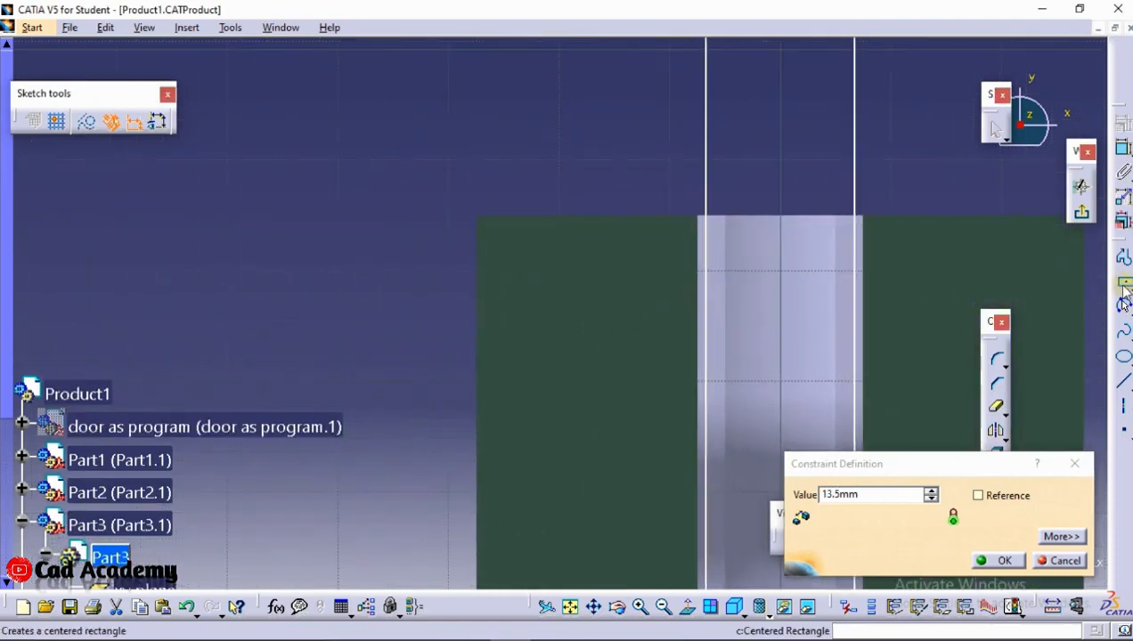
pyautogui.click(992, 562)
pyautogui.moveTo(819, 293); pyautogui.dragTo(784, 286, button='middle')
pyautogui.moveTo(748, 215); pyautogui.dragTo(784, 298, button='middle')
pyautogui.click(784, 299)
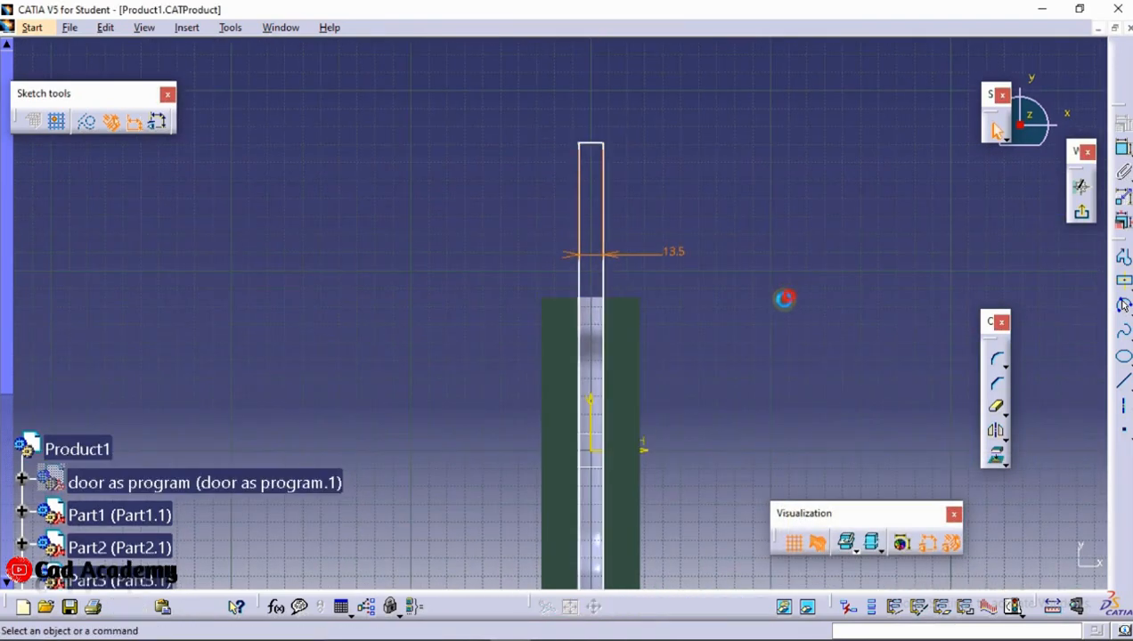
# Dimension the rectangle's height between its two short sides and set it to 300 mm
pyautogui.click(1124, 150)
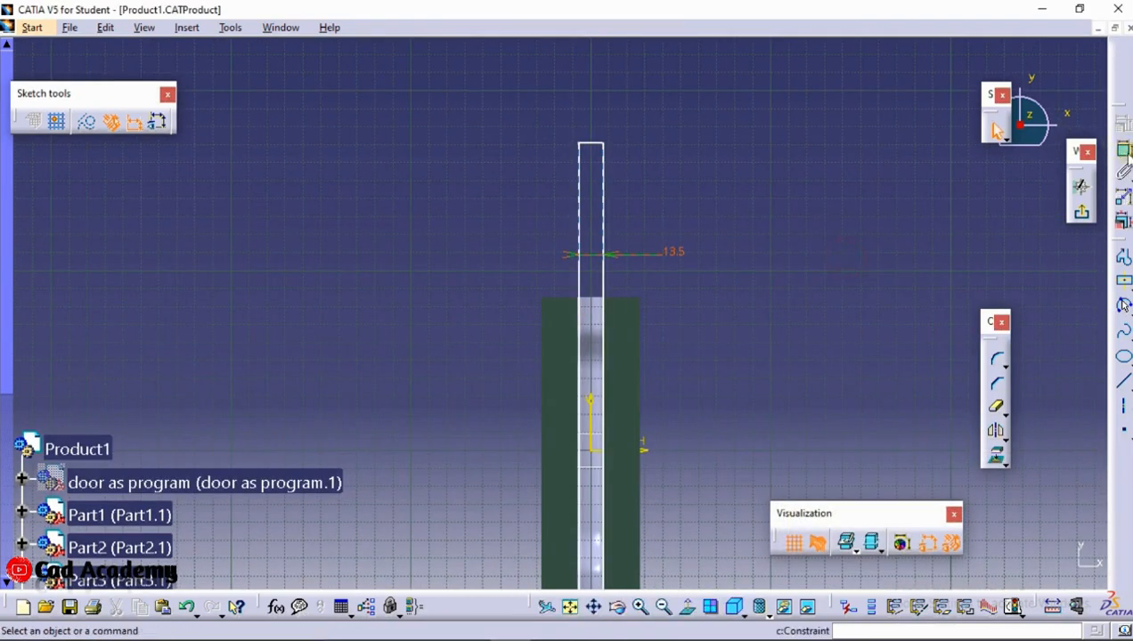
pyautogui.click(590, 148)
pyautogui.moveTo(577, 212); pyautogui.dragTo(579, 296, button='middle')
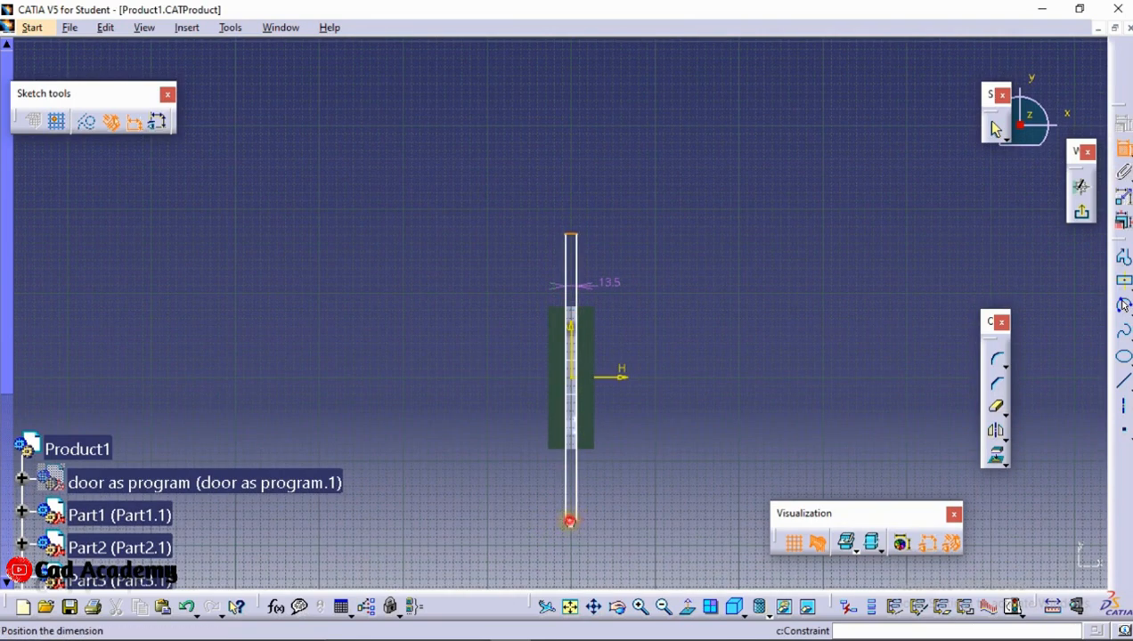
pyautogui.click(640, 453)
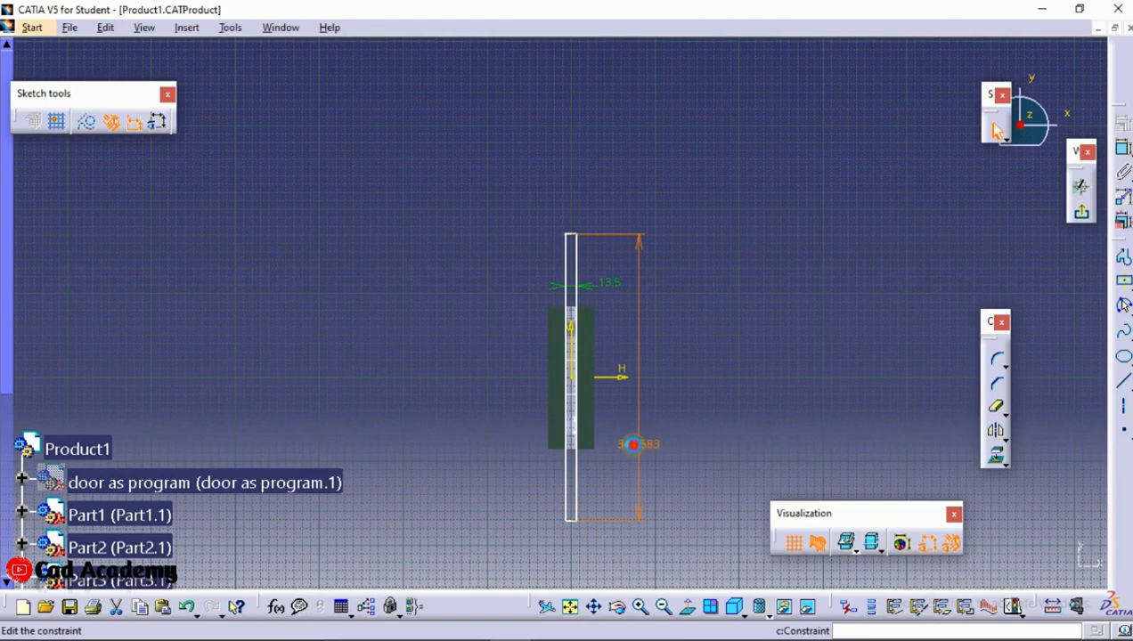
pyautogui.doubleClick(635, 448)
pyautogui.write('300')
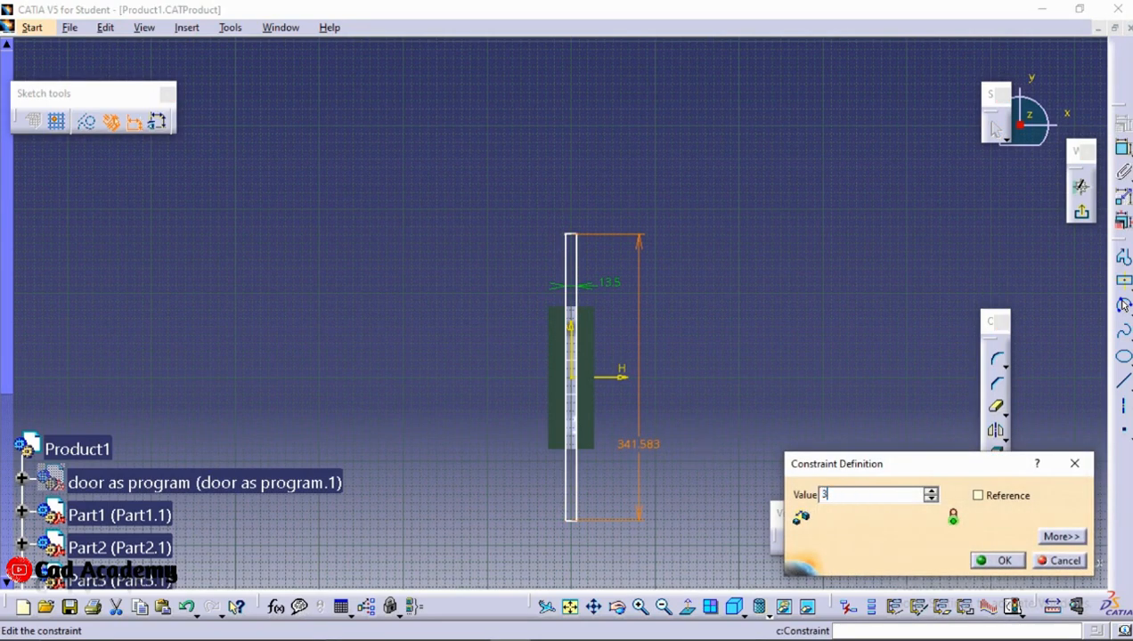
pyautogui.click(991, 563)
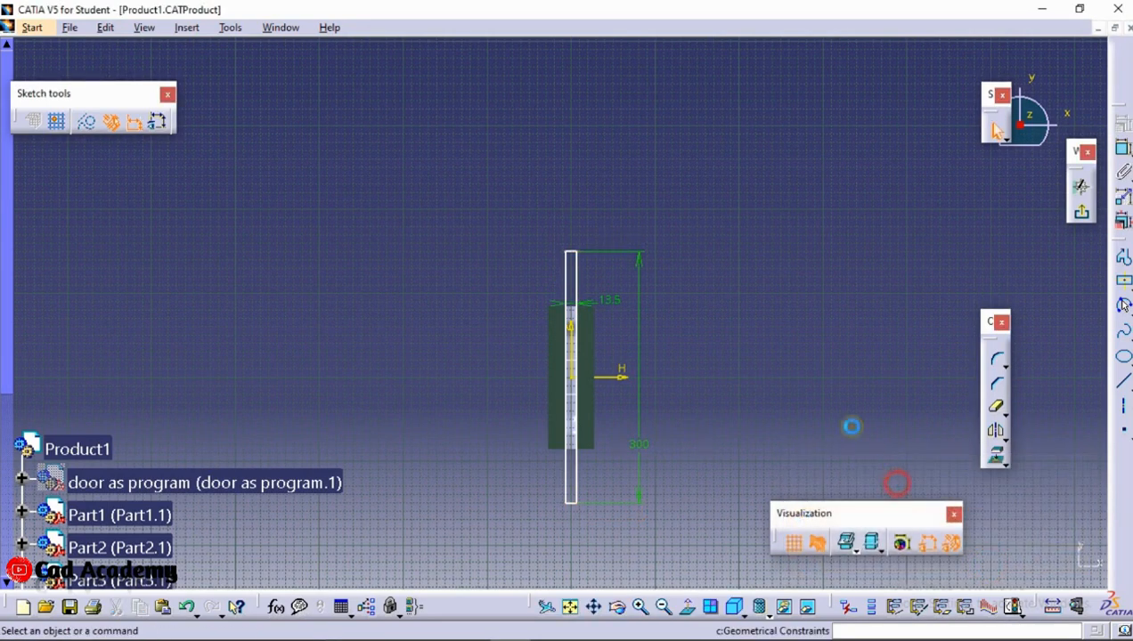
# Leave the sketch and start a pad of the rectangular profile with a length of 1 mm
pyautogui.click(1081, 187)
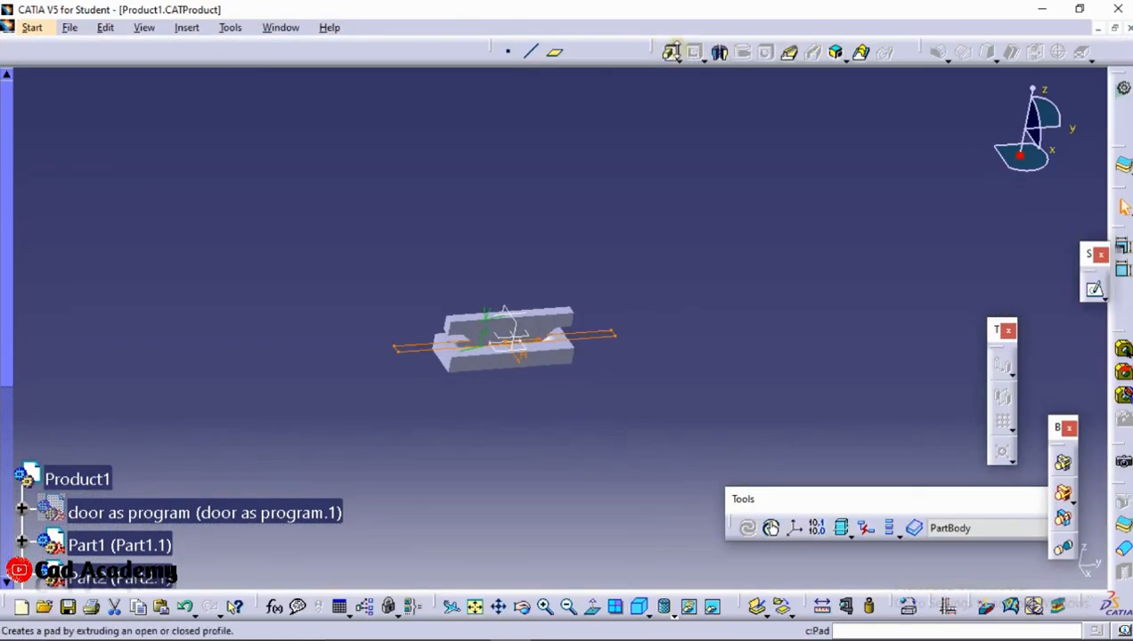
pyautogui.click(670, 51)
pyautogui.moveTo(457, 427); pyautogui.dragTo(664, 183, button='middle')
pyautogui.doubleClick(963, 224)
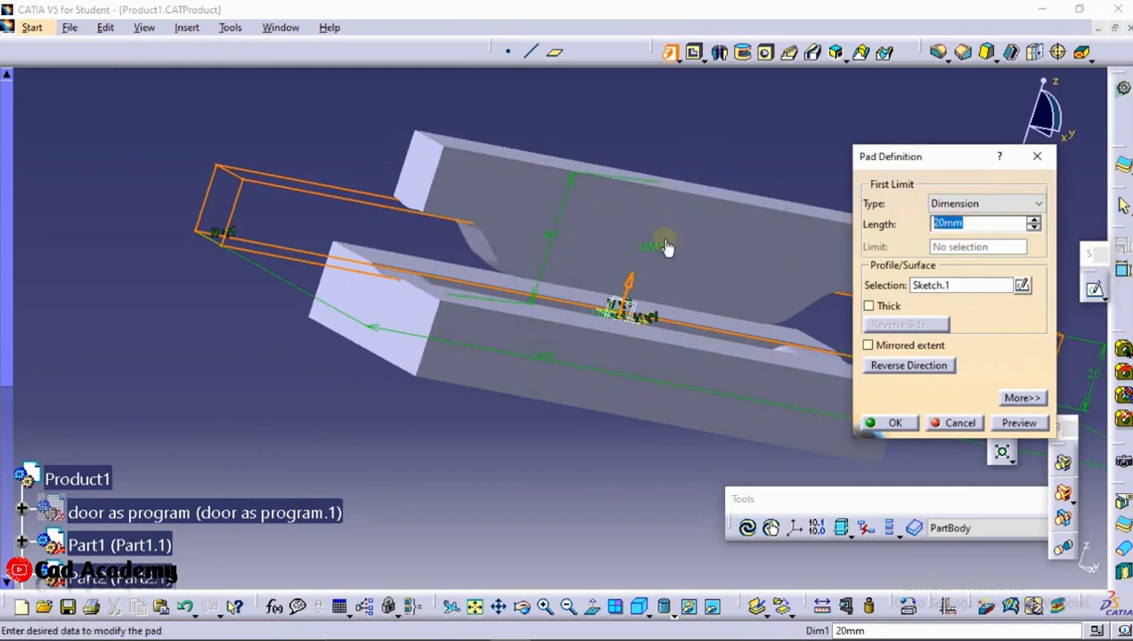
pyautogui.press('BackSpace')
pyautogui.write('.1')
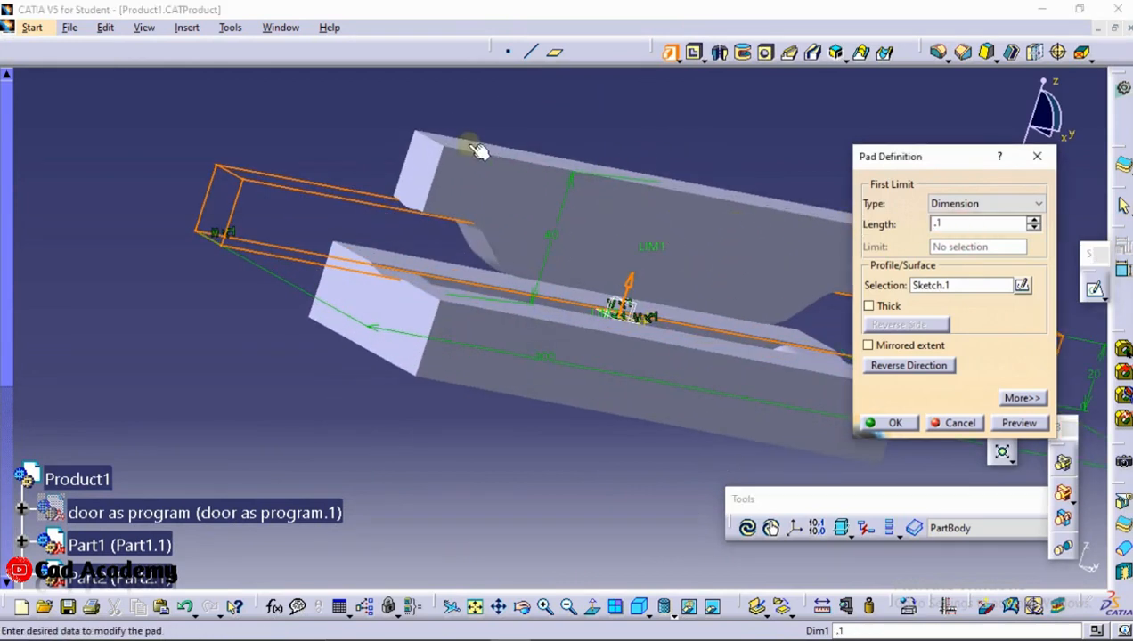
pyautogui.click(301, 95)
pyautogui.doubleClick(991, 223)
pyautogui.write('1')
pyautogui.click(287, 168)
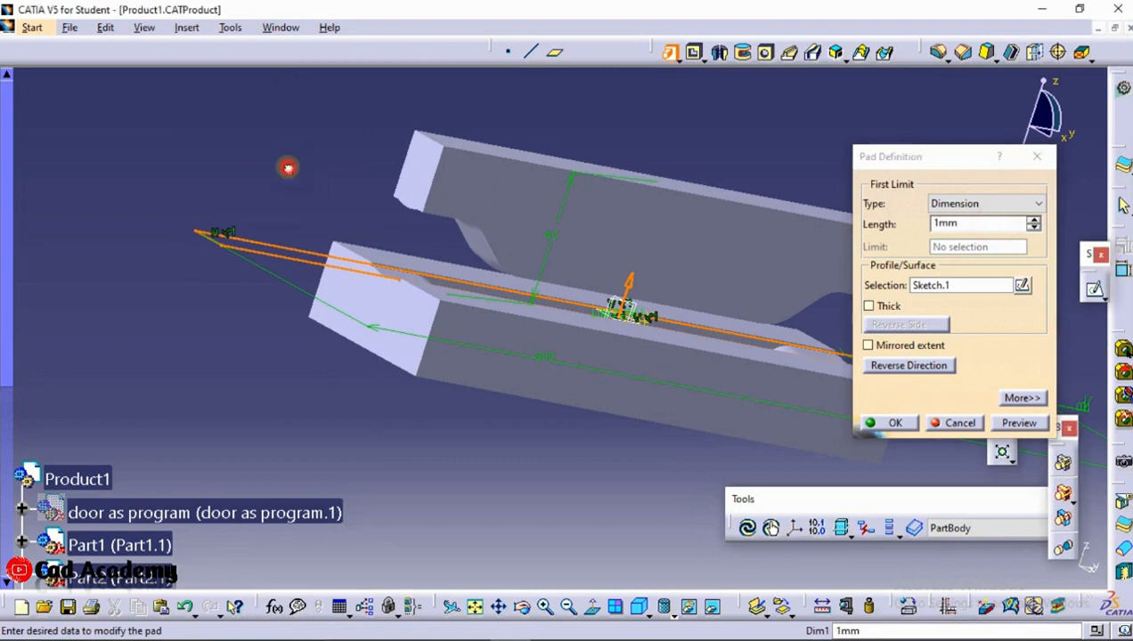
# Preview the pad against the lower die, reverse its direction and create it
pyautogui.keyDown('ctrl'); pyautogui.moveTo(600, 276); pyautogui.dragTo(504, 335, button='middle'); pyautogui.keyUp('ctrl')
pyautogui.scroll(1, 504, 335)
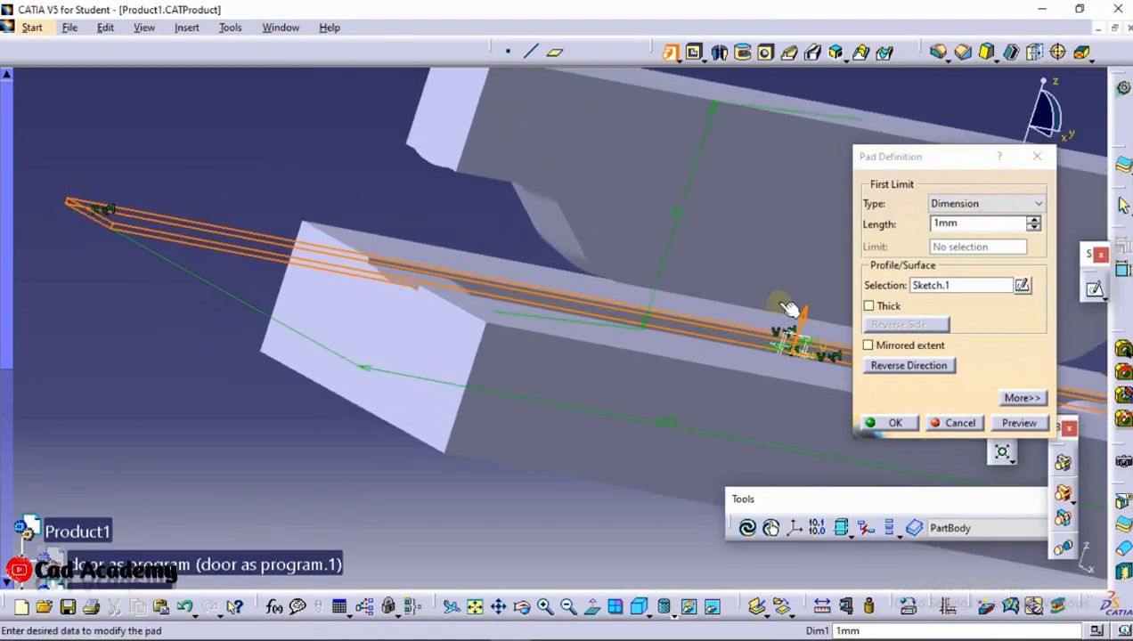
pyautogui.doubleClick(949, 224)
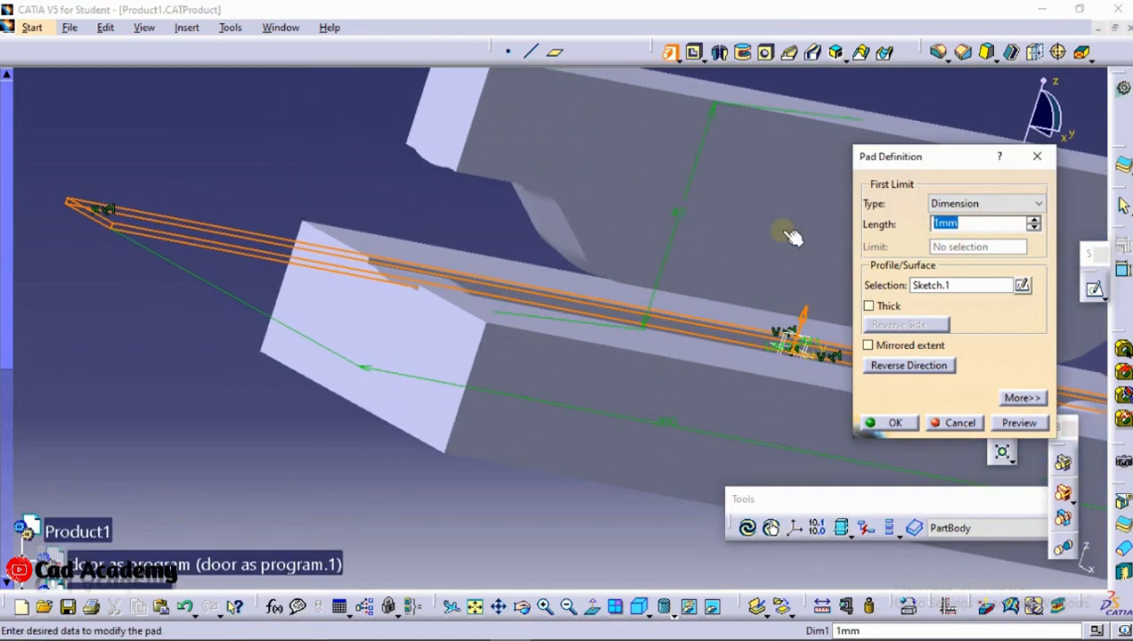
pyautogui.click(997, 427)
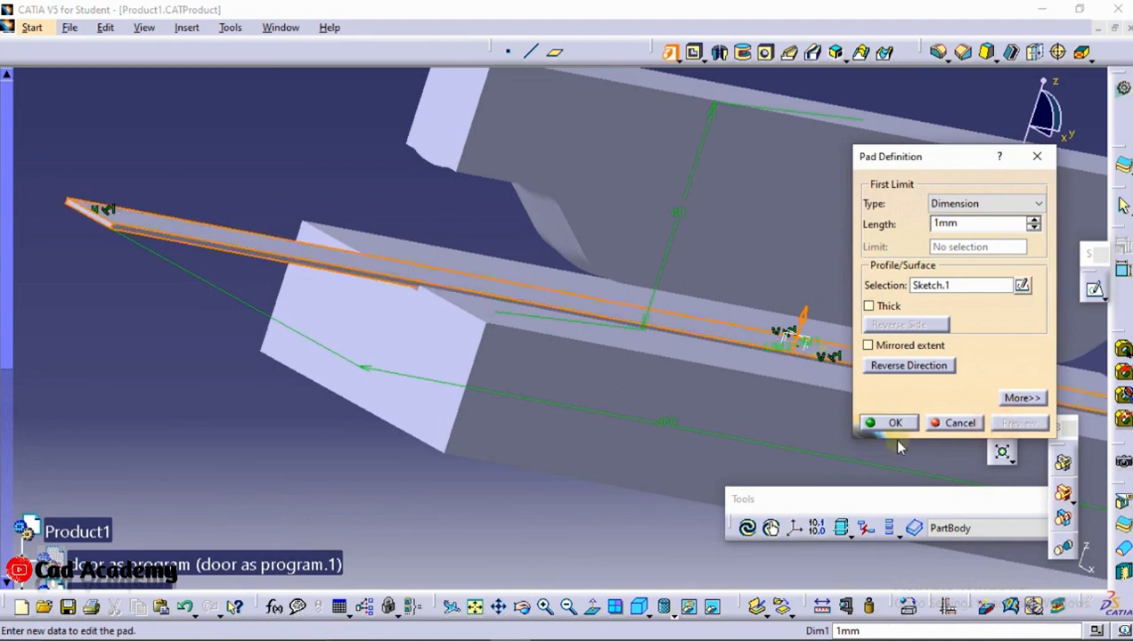
pyautogui.keyDown('ctrl'); pyautogui.moveTo(341, 295); pyautogui.dragTo(376, 246, button='middle'); pyautogui.keyUp('ctrl')
pyautogui.moveTo(450, 273); pyautogui.dragTo(549, 284, button='middle')
pyautogui.moveTo(419, 288)
pyautogui.keyDown('ctrl'); pyautogui.mouseDown(button='middle')
pyautogui.moveTo(474, 175)
pyautogui.moveTo(11, 130)
pyautogui.mouseUp(button='middle'); pyautogui.keyUp('ctrl')
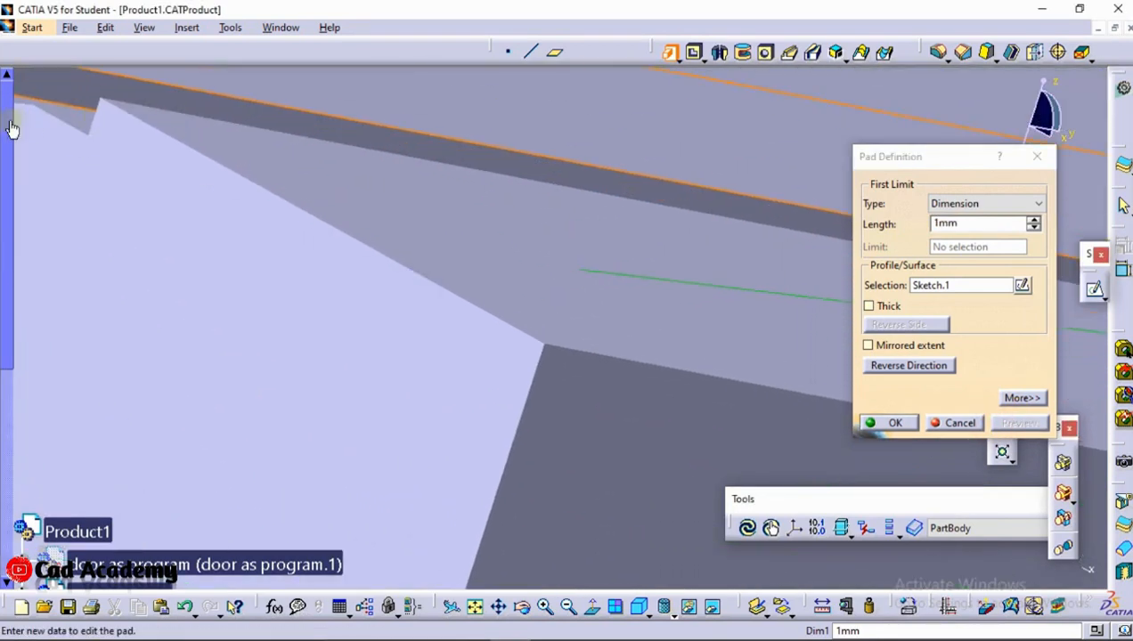
pyautogui.click(902, 372)
pyautogui.click(896, 423)
# Try to reverse the finished pad's direction and set its length to 0.5 mm
pyautogui.moveTo(458, 223); pyautogui.dragTo(331, 36, button='middle')
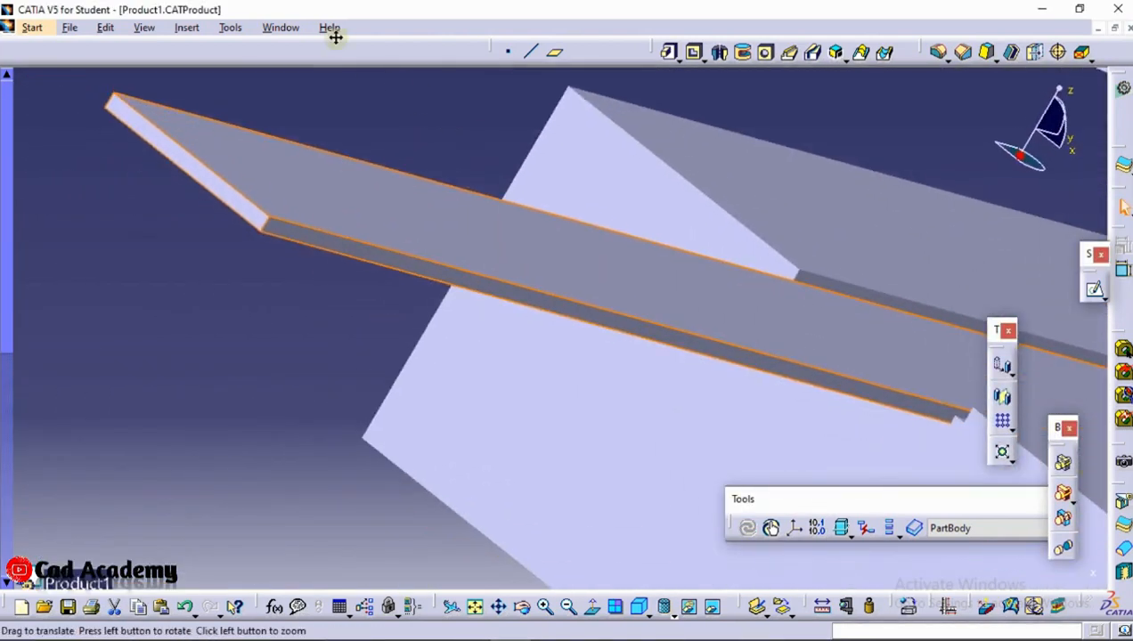
pyautogui.moveTo(543, 232); pyautogui.dragTo(464, 121, button='middle')
pyautogui.click(956, 225)
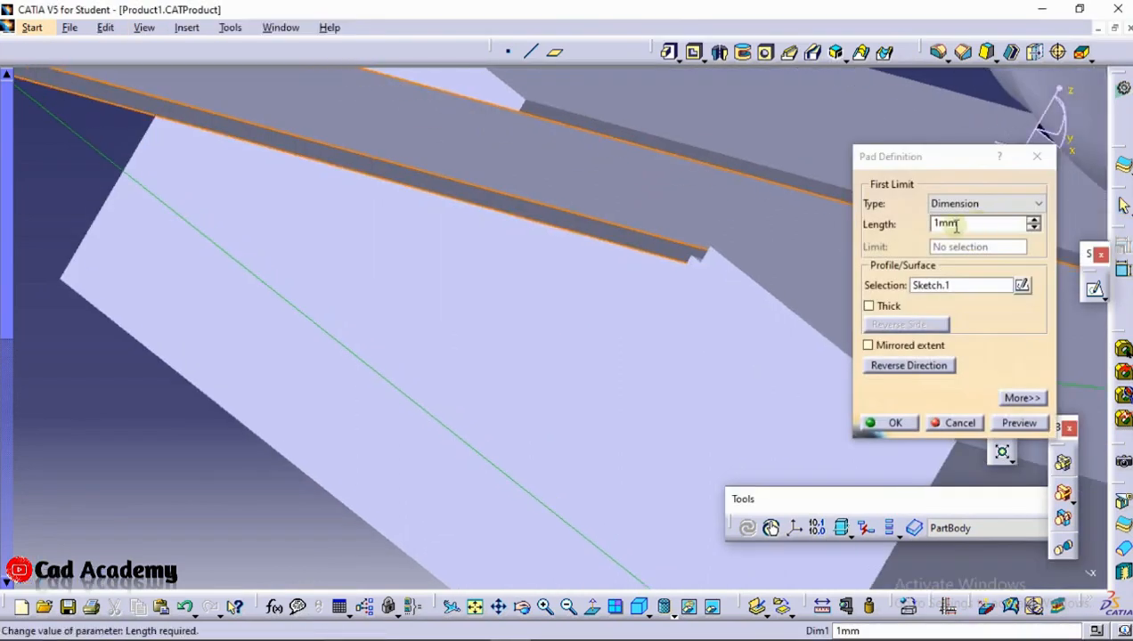
pyautogui.click(910, 365)
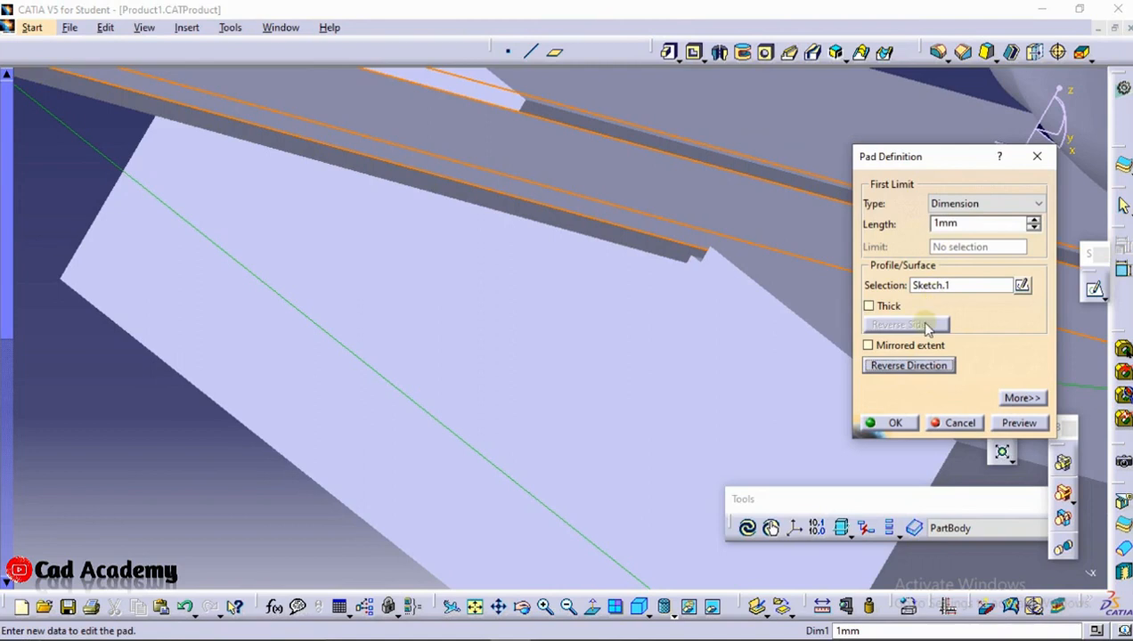
pyautogui.doubleClick(947, 225)
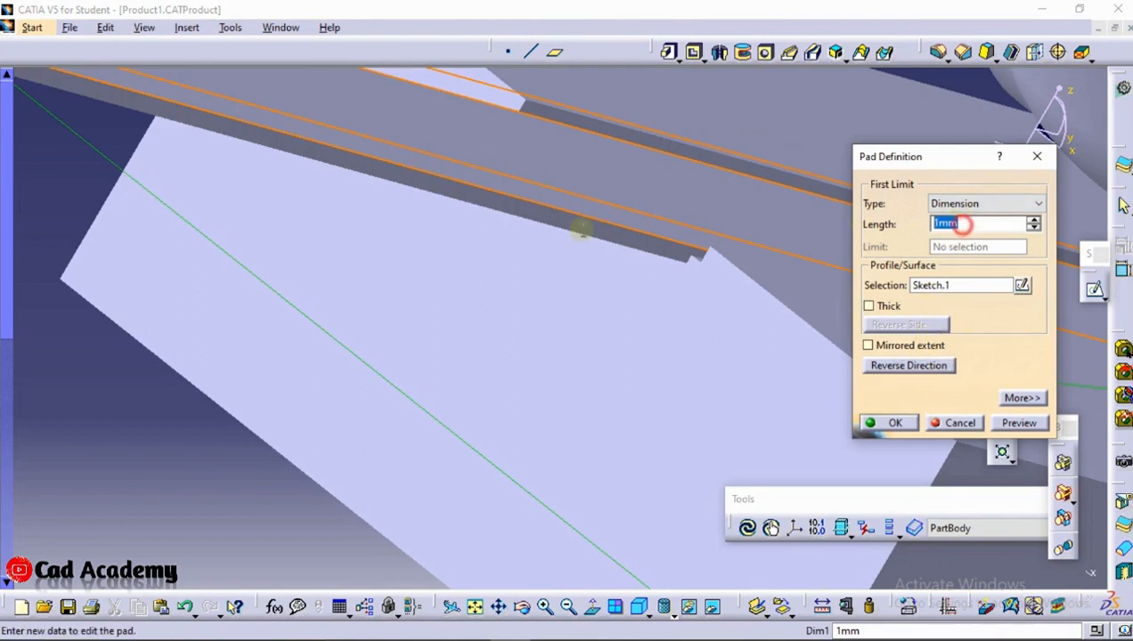
pyautogui.write('.5')
pyautogui.click(82, 422)
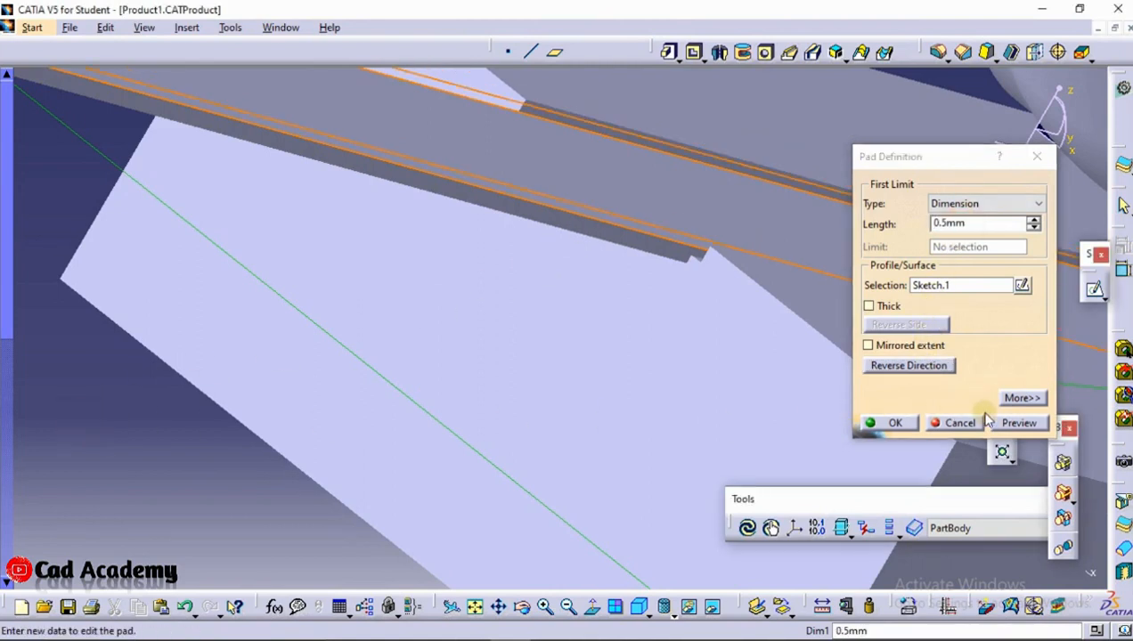
pyautogui.click(1032, 422)
pyautogui.moveTo(561, 273); pyautogui.dragTo(806, 235, button='middle')
pyautogui.click(966, 422)
# Delete the thin strip's pad from Part3 while keeping its aggregated sketch
pyautogui.moveTo(534, 265); pyautogui.dragTo(568, 203, button='middle')
pyautogui.middleClick(365, 264)
pyautogui.click(324, 249)
pyautogui.press('Delete')
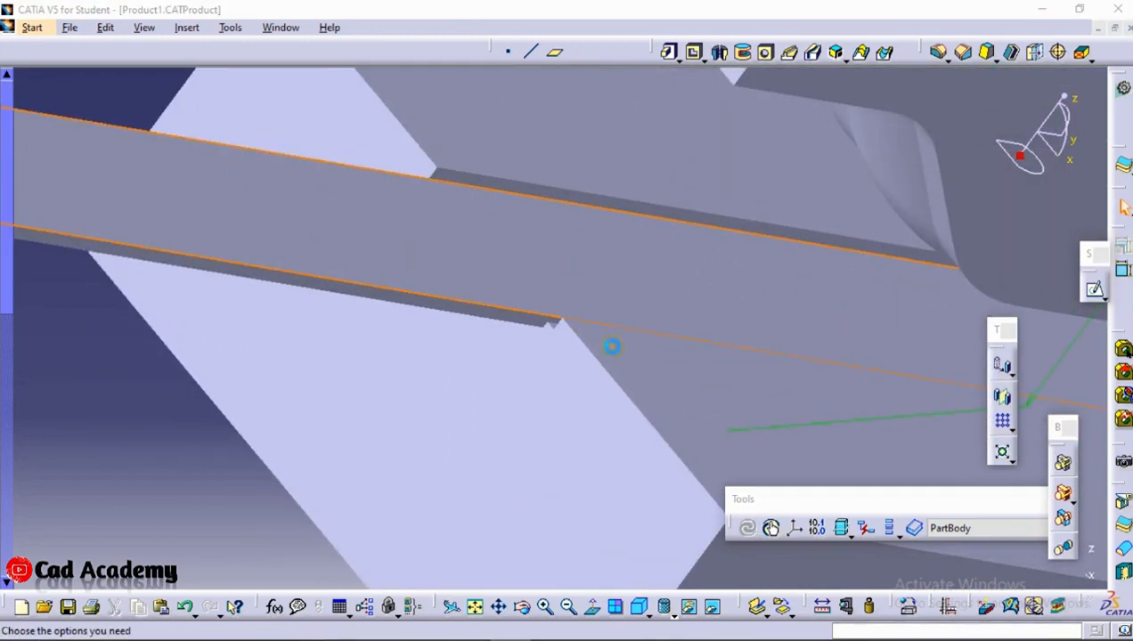
pyautogui.click(932, 537)
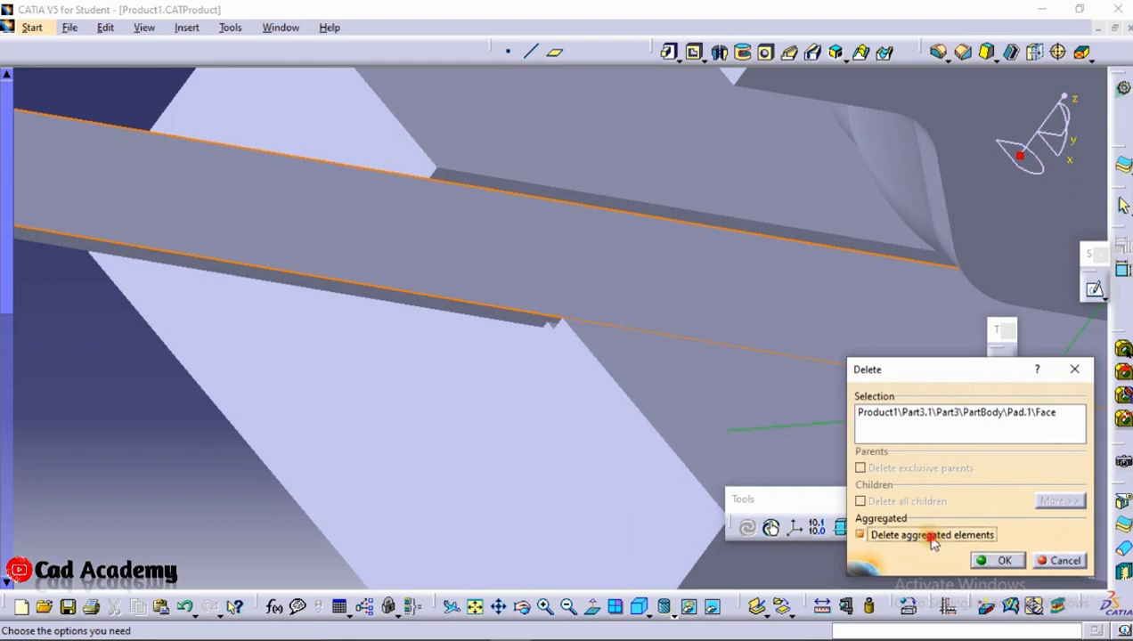
pyautogui.click(1000, 561)
# Start a new sketch, project the four edges of the strip's existing rectangle into it and leave the sketch
pyautogui.click(1095, 292)
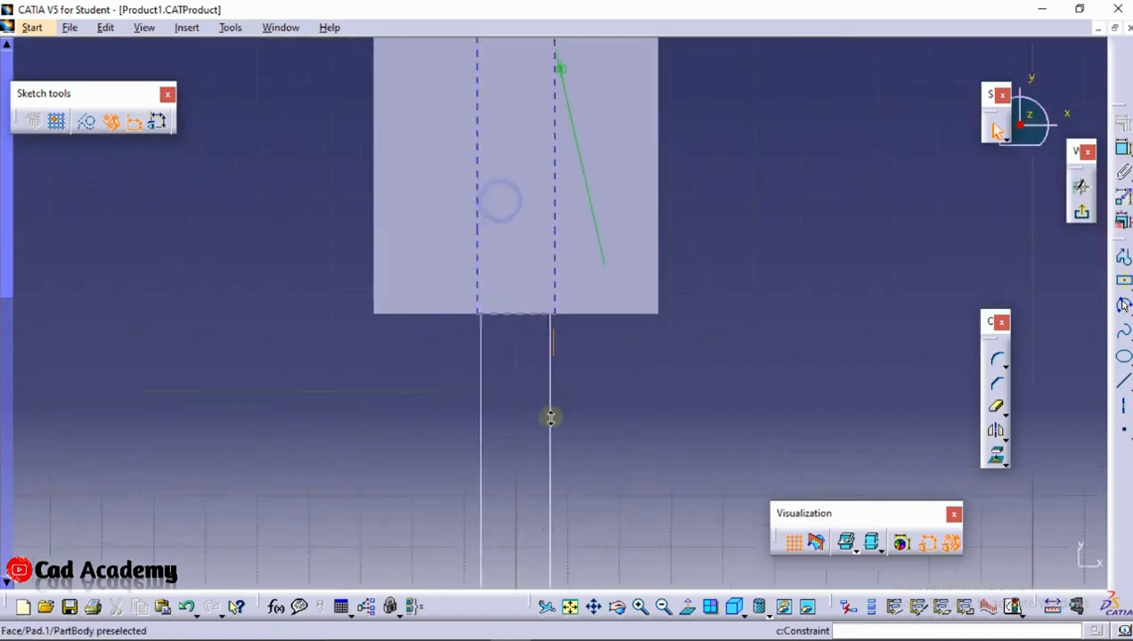
pyautogui.click(554, 435)
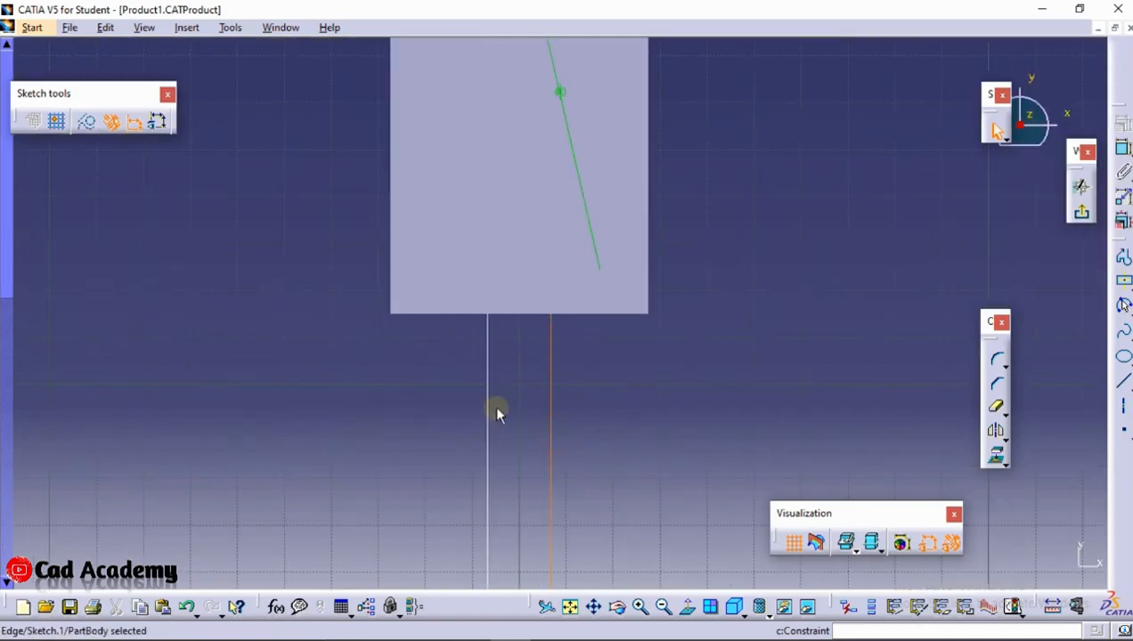
pyautogui.moveTo(486, 342); pyautogui.dragTo(503, 435, button='middle')
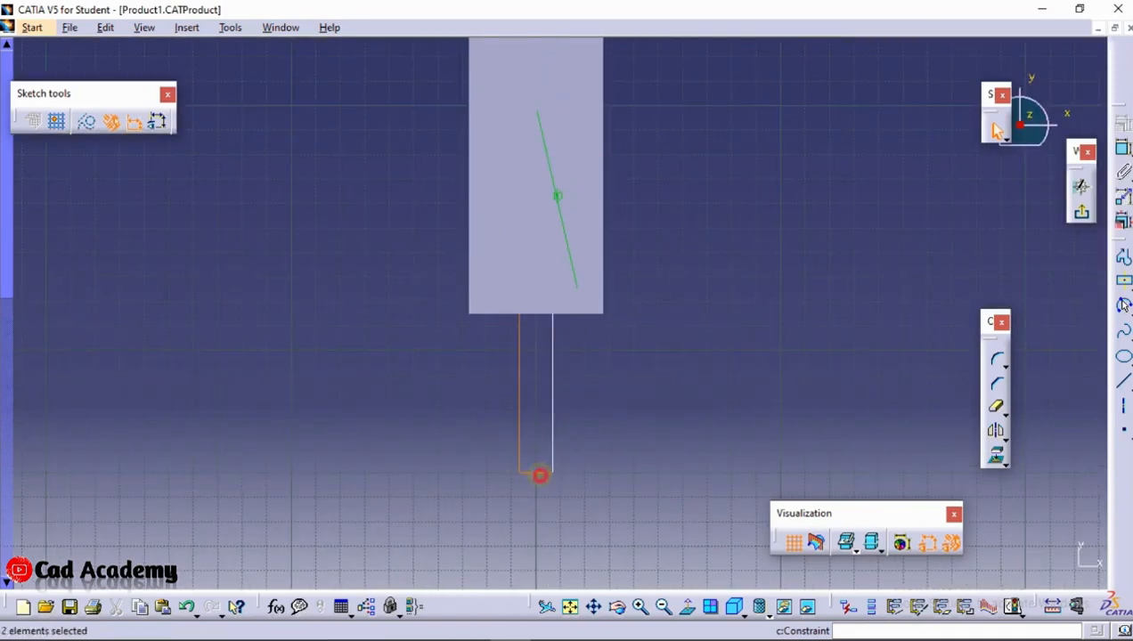
pyautogui.moveTo(522, 248)
pyautogui.mouseDown(button='middle')
pyautogui.moveTo(532, 340)
pyautogui.moveTo(518, 244)
pyautogui.mouseUp(button='middle')
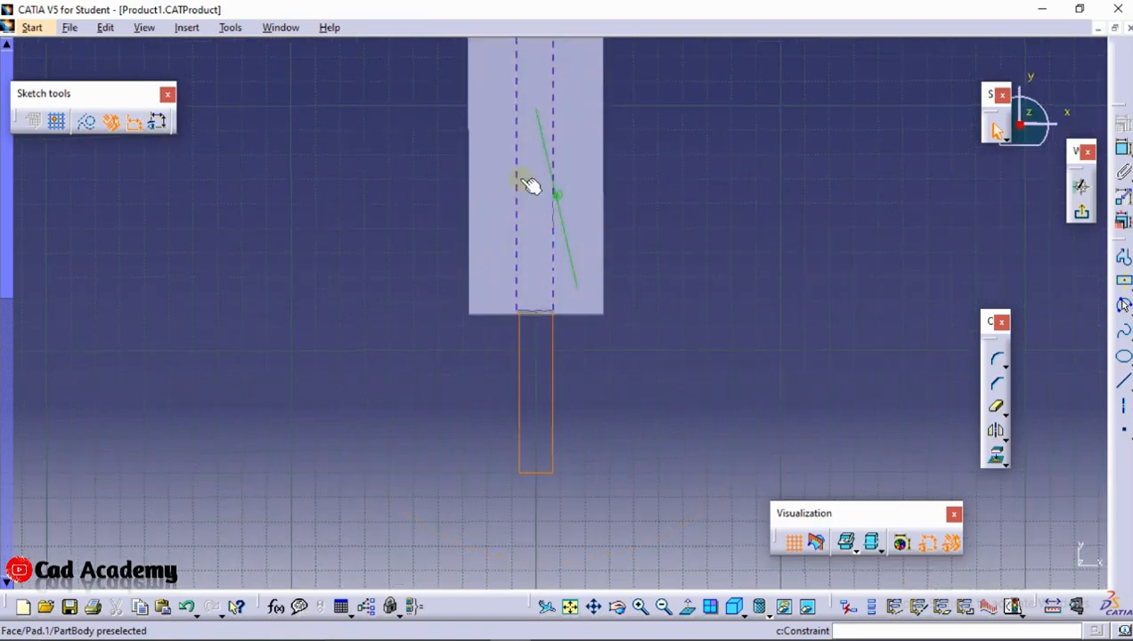
pyautogui.moveTo(520, 179); pyautogui.dragTo(557, 393, button='middle')
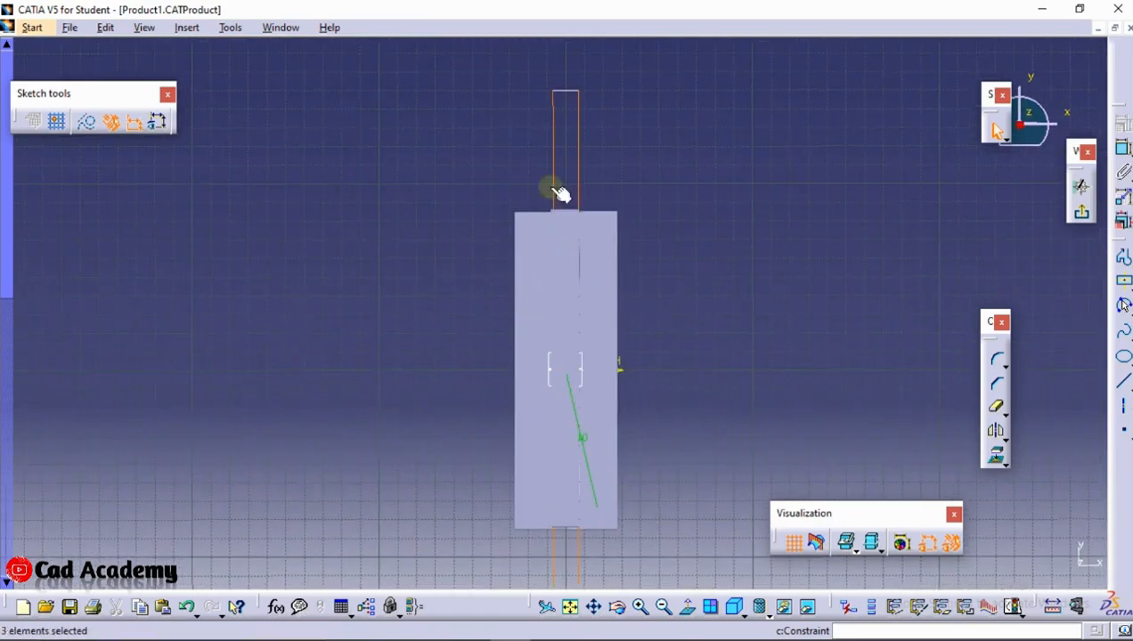
pyautogui.keyDown('ctrl'); pyautogui.click(567, 92); pyautogui.keyUp('ctrl')
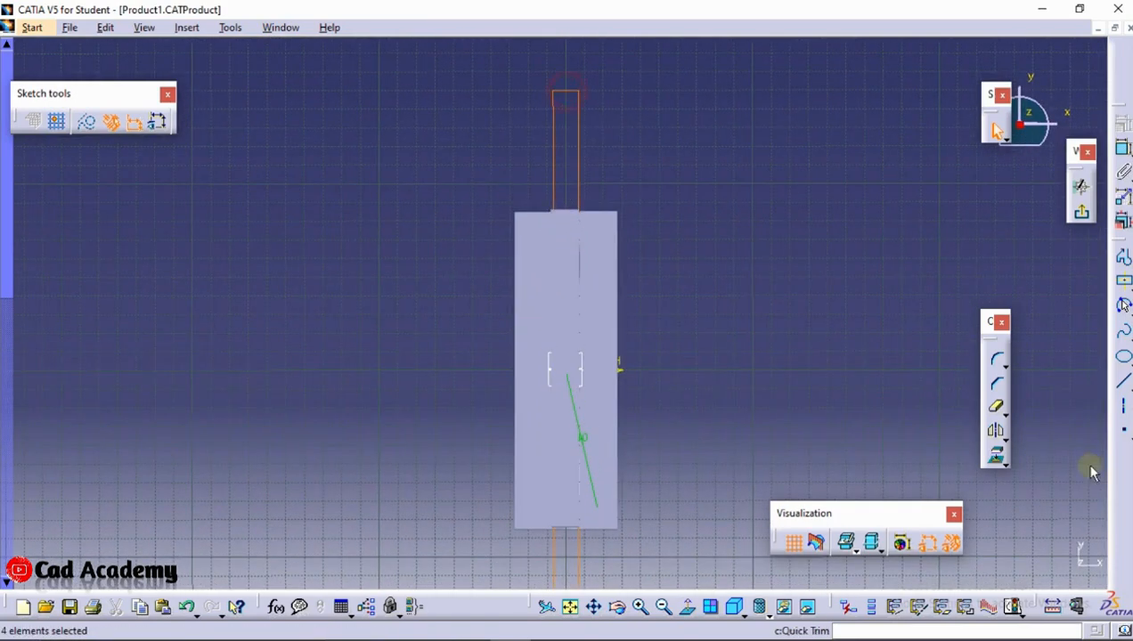
pyautogui.click(996, 456)
pyautogui.click(1005, 561)
pyautogui.click(1085, 205)
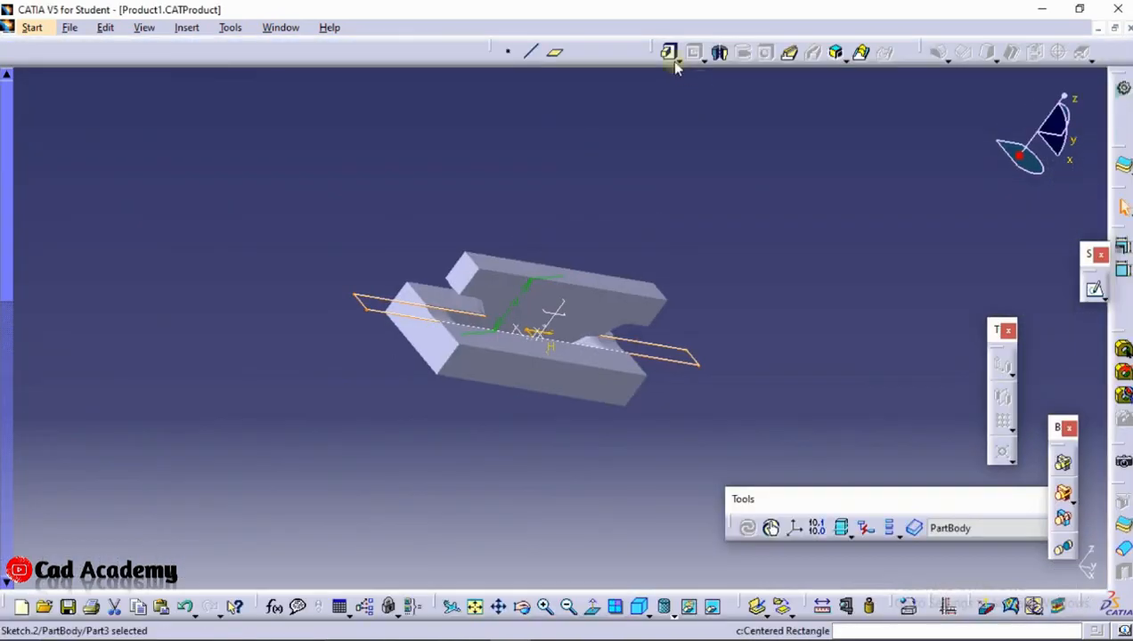
# Pad the projected rectangle 1 mm, previewing both directions against the dies and creating it in the original direction
pyautogui.click(671, 53)
pyautogui.moveTo(518, 177)
pyautogui.mouseDown(button='middle')
pyautogui.moveTo(639, 295)
pyautogui.moveTo(303, 357)
pyautogui.moveTo(699, 422)
pyautogui.mouseUp(button='middle')
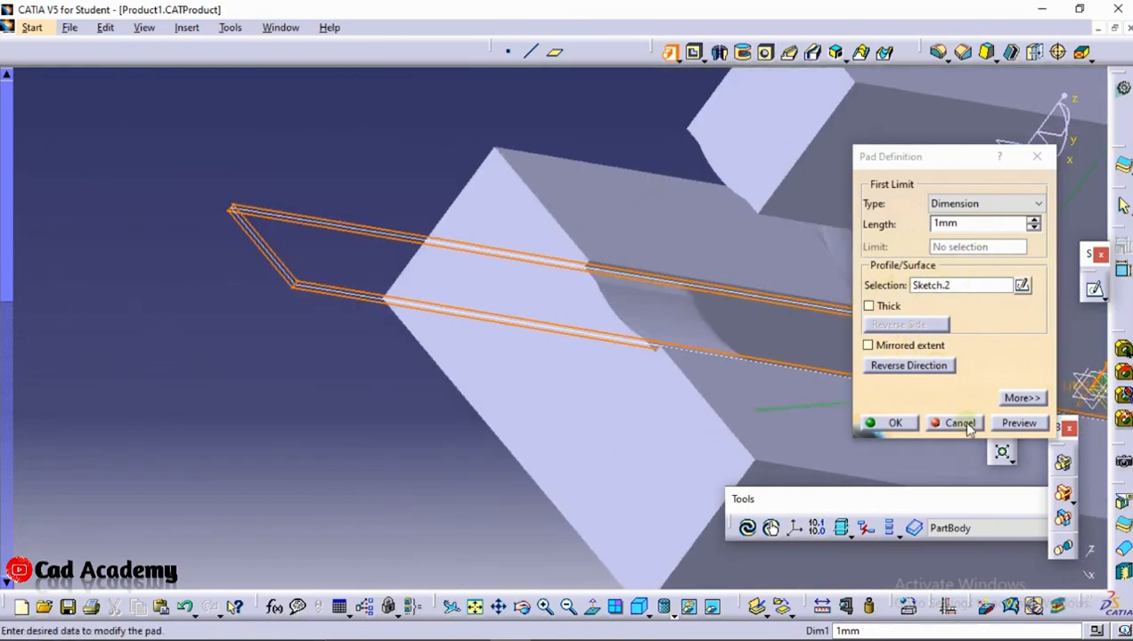
pyautogui.click(1017, 424)
pyautogui.click(913, 365)
pyautogui.click(1017, 423)
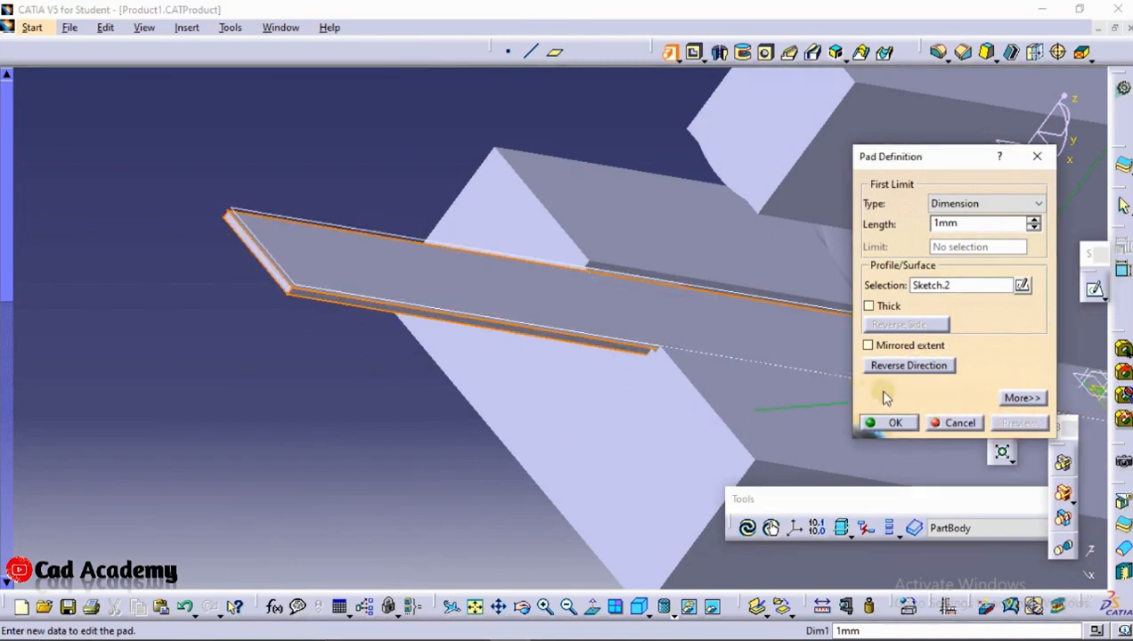
pyautogui.click(913, 366)
pyautogui.click(1017, 423)
pyautogui.moveTo(766, 403); pyautogui.dragTo(868, 441, button='middle')
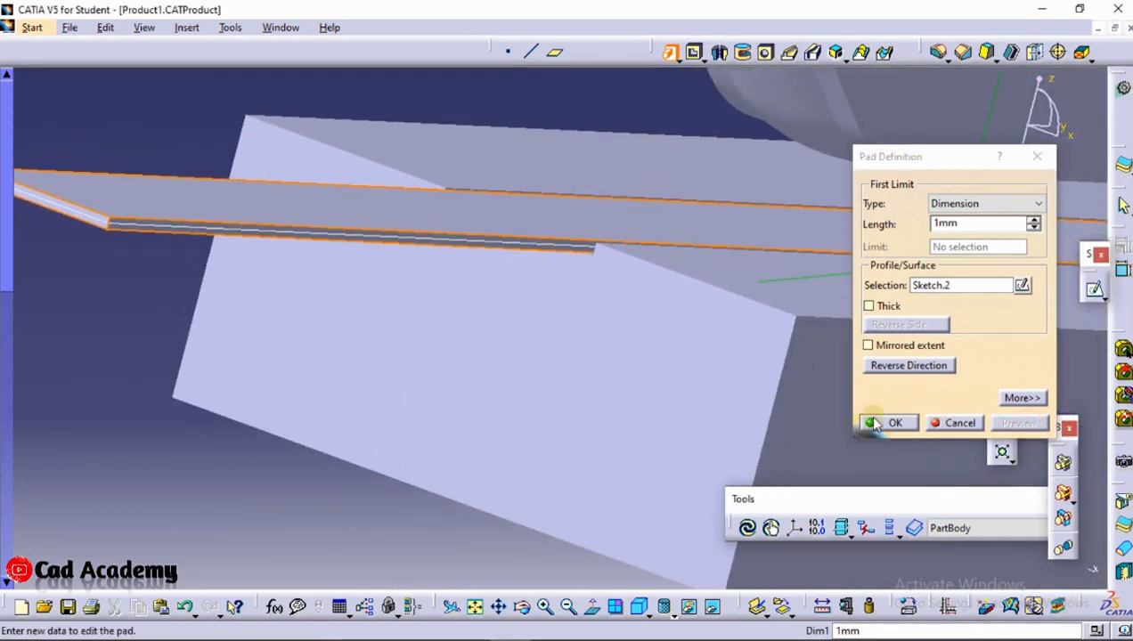
pyautogui.click(898, 419)
pyautogui.moveTo(467, 197); pyautogui.dragTo(499, 419, button='middle')
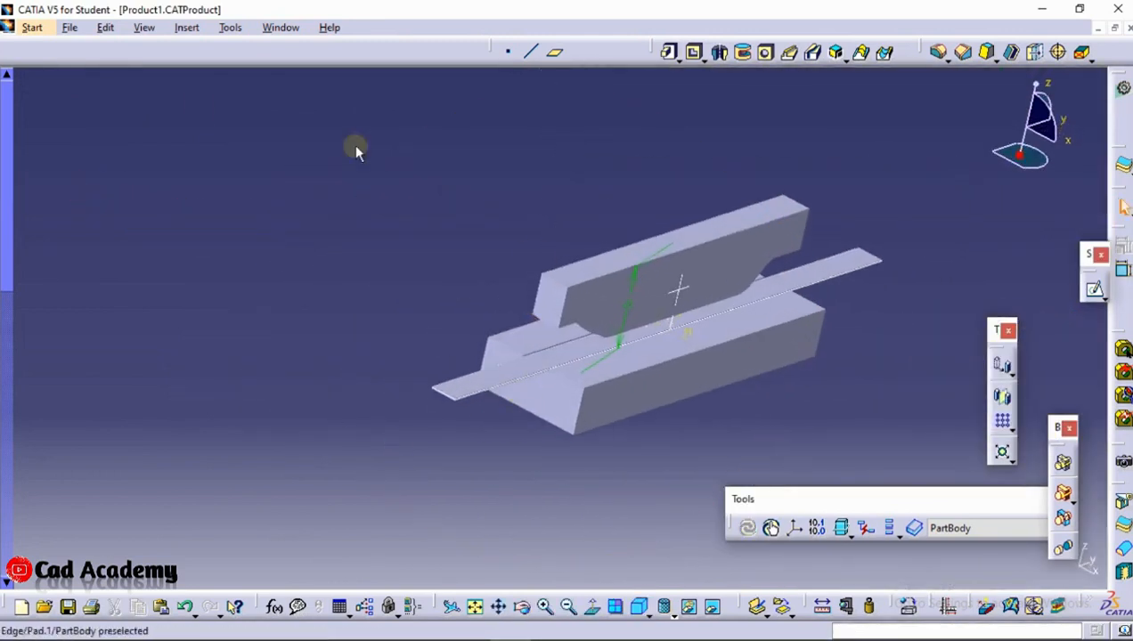
pyautogui.click(70, 29)
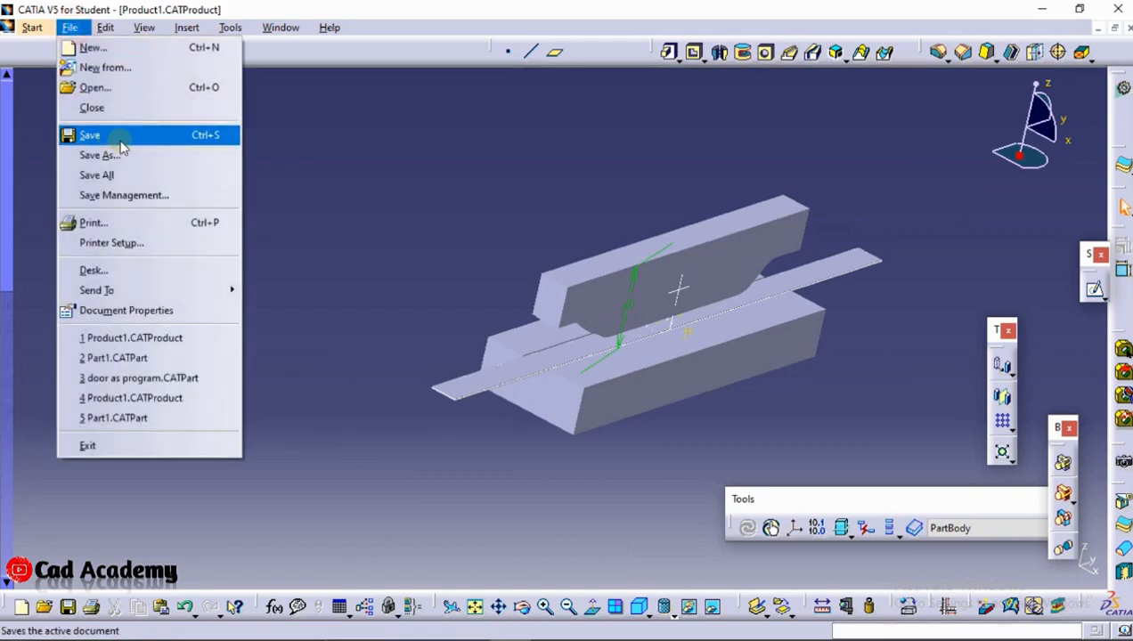
pyautogui.click(124, 154)
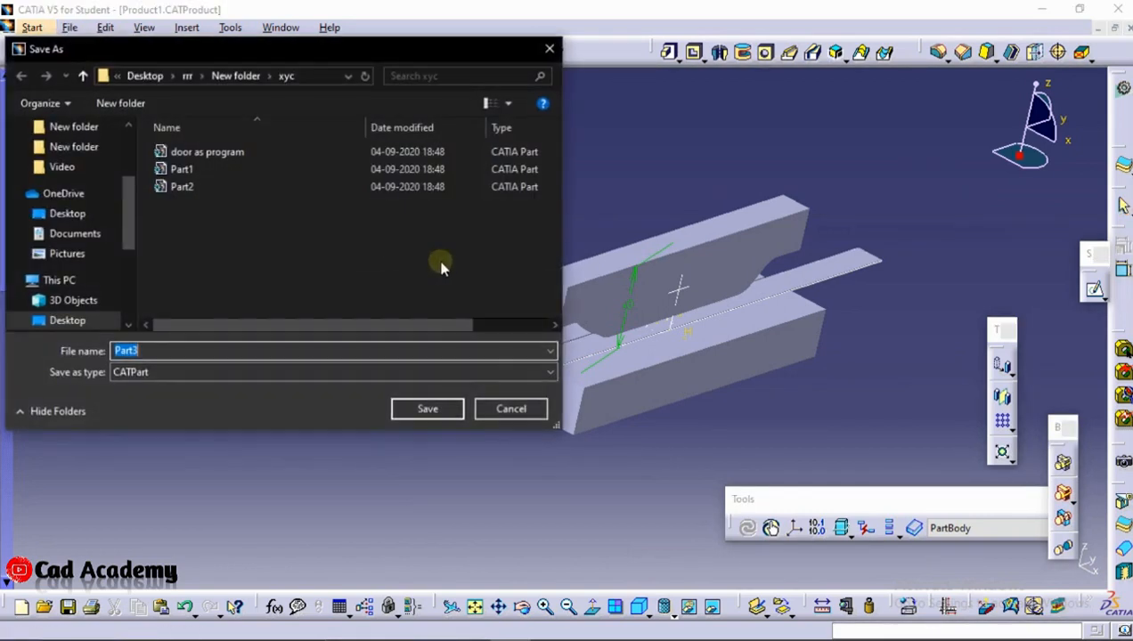
pyautogui.click(508, 408)
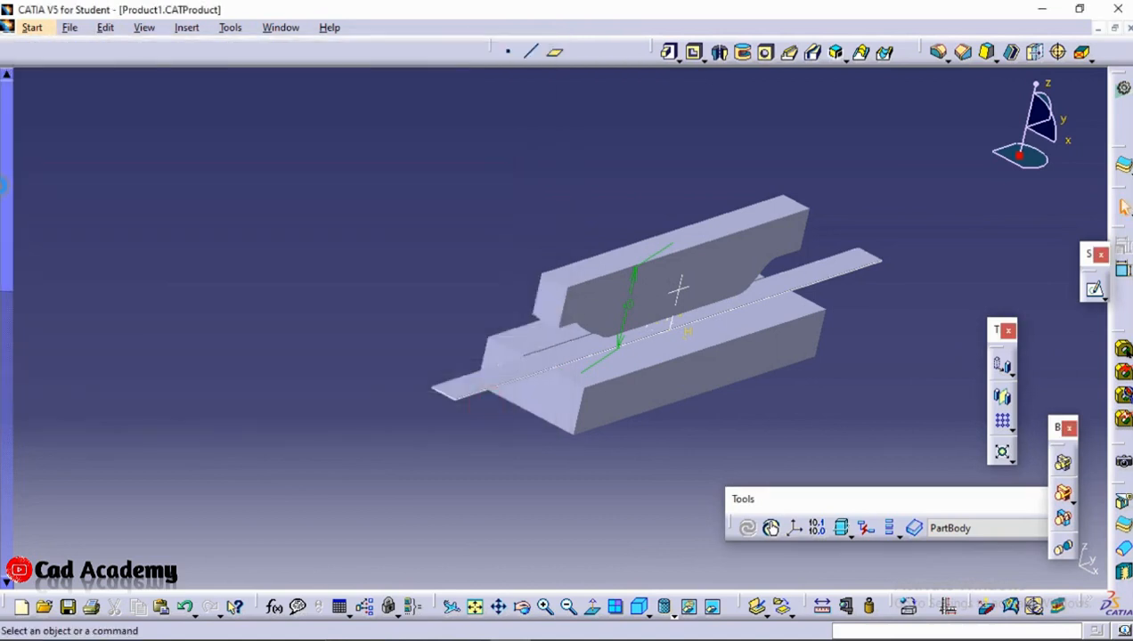
# Activate the top-level Product1 and save the assembly in the xyc folder as 123456 in stp format
pyautogui.press('F3')
pyautogui.click(93, 323)
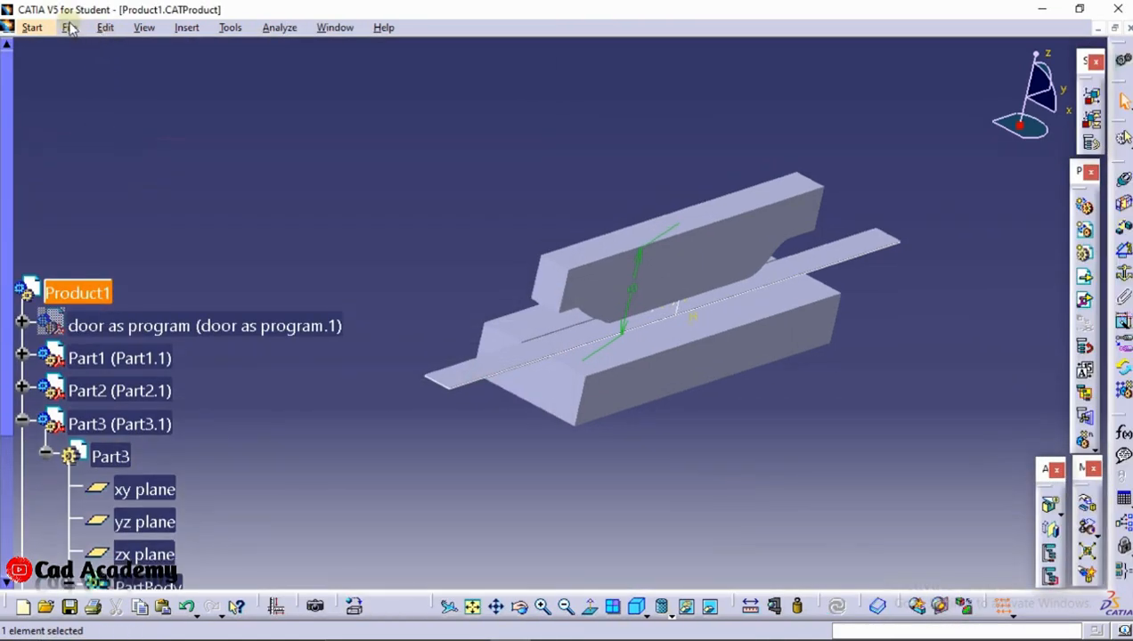
pyautogui.click(70, 28)
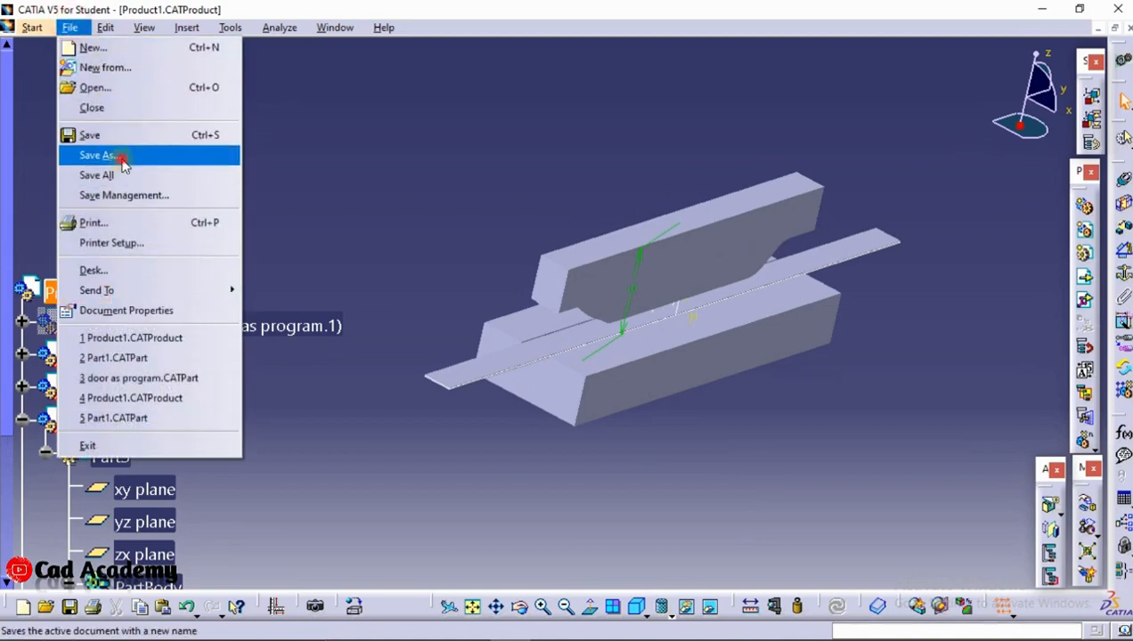
pyautogui.click(106, 156)
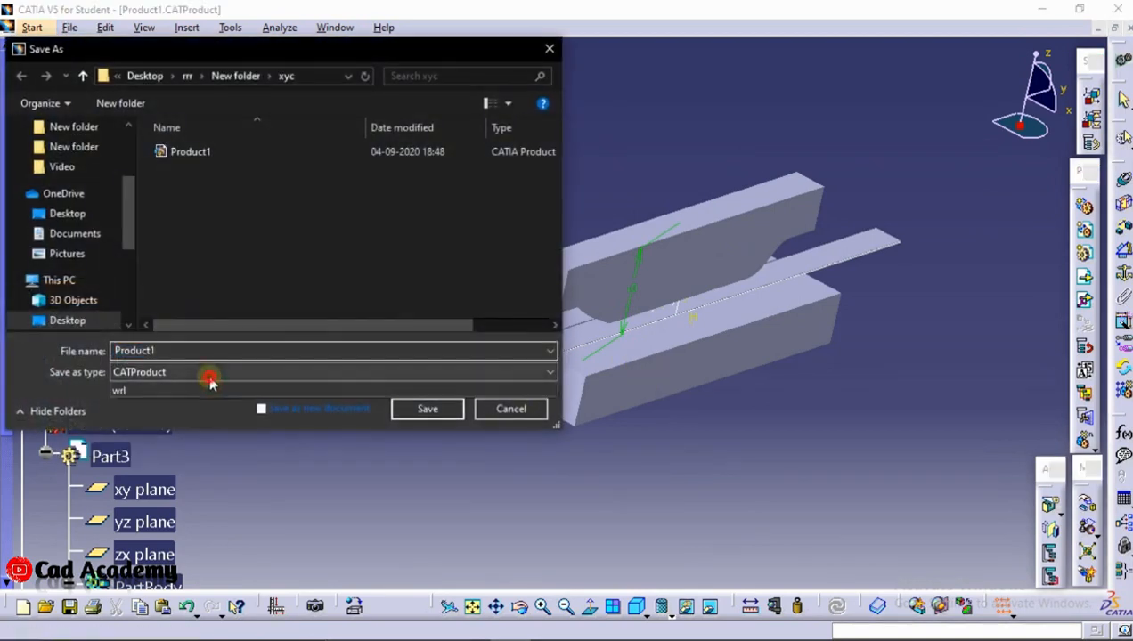
pyautogui.click(208, 374)
pyautogui.click(143, 401)
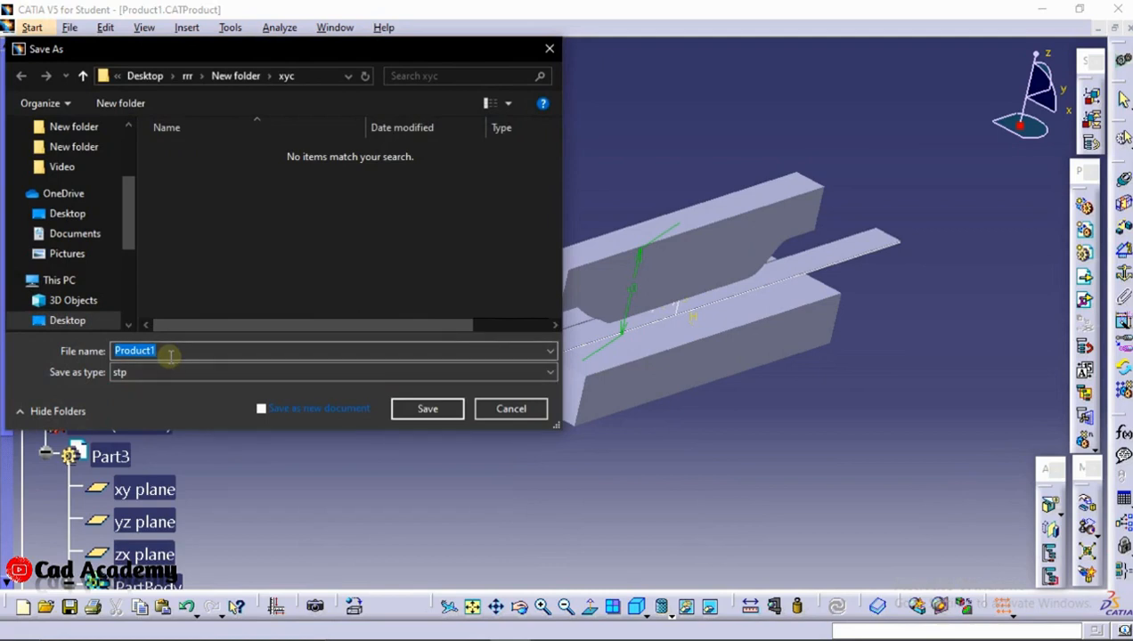
pyautogui.click(171, 356)
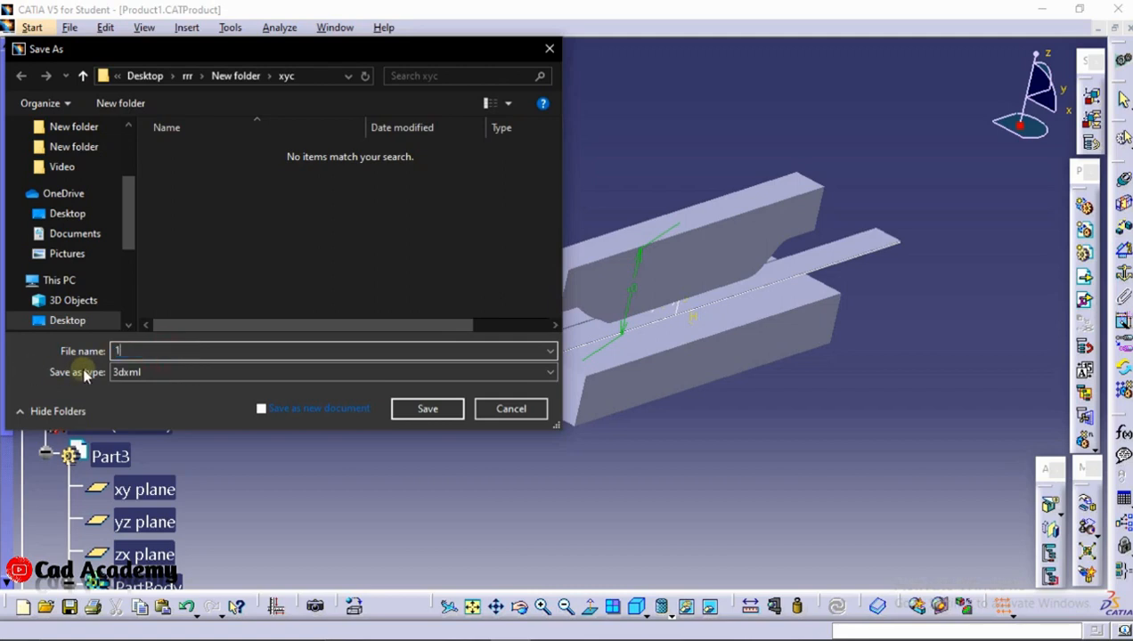
pyautogui.click(169, 371)
pyautogui.click(140, 403)
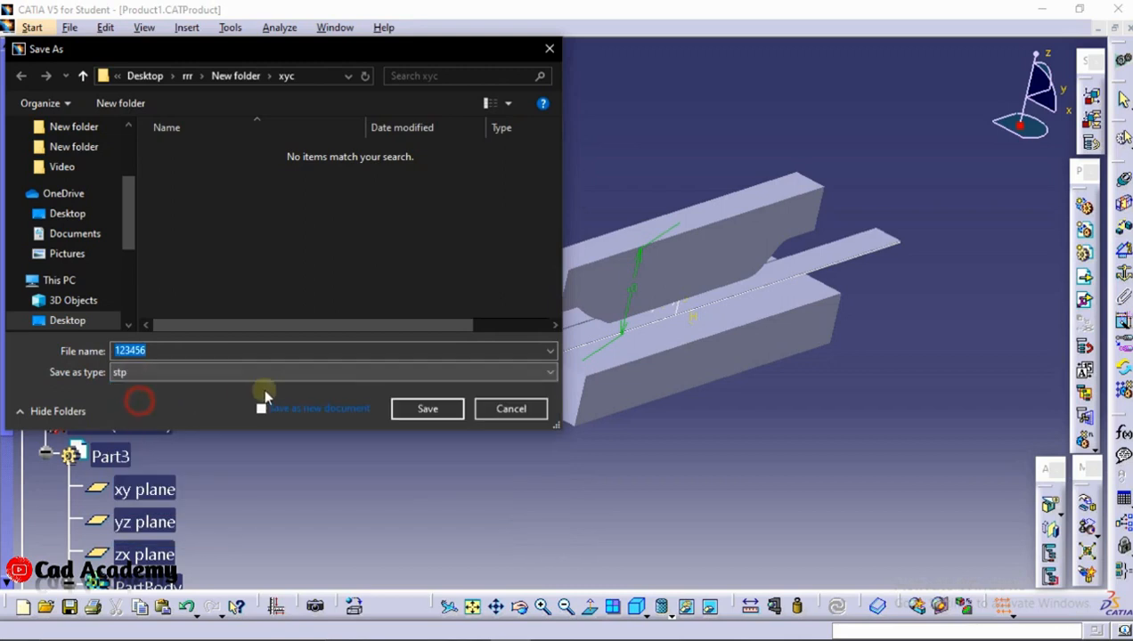
pyautogui.click(417, 413)
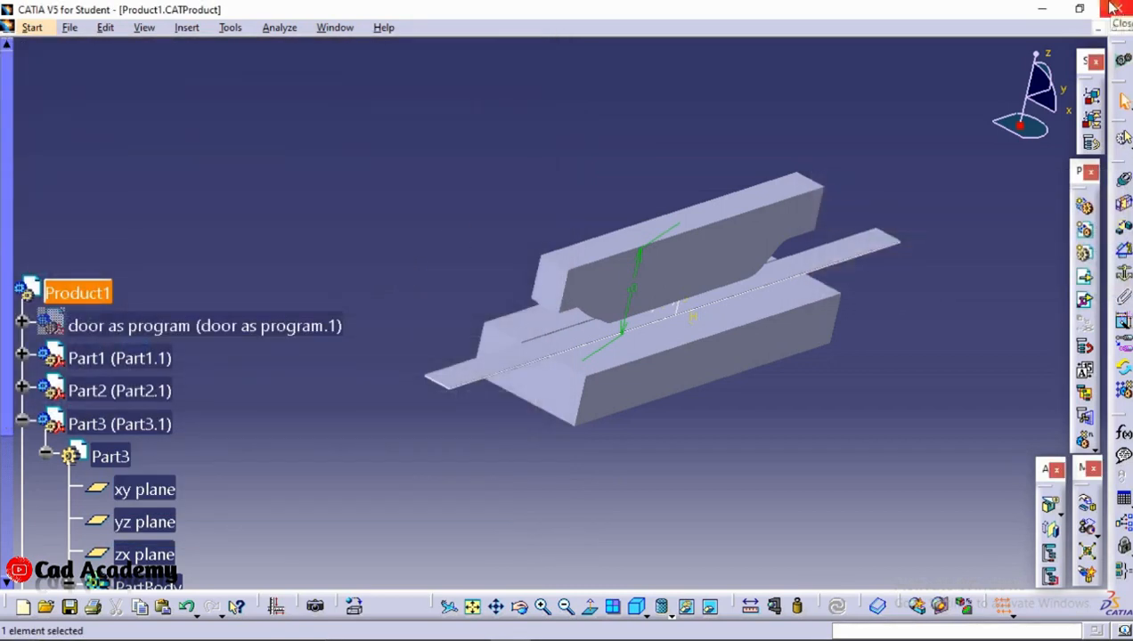
# Minimize the open windows and launch Ansys Workbench 19.2 from the desktop
pyautogui.click(1042, 9)
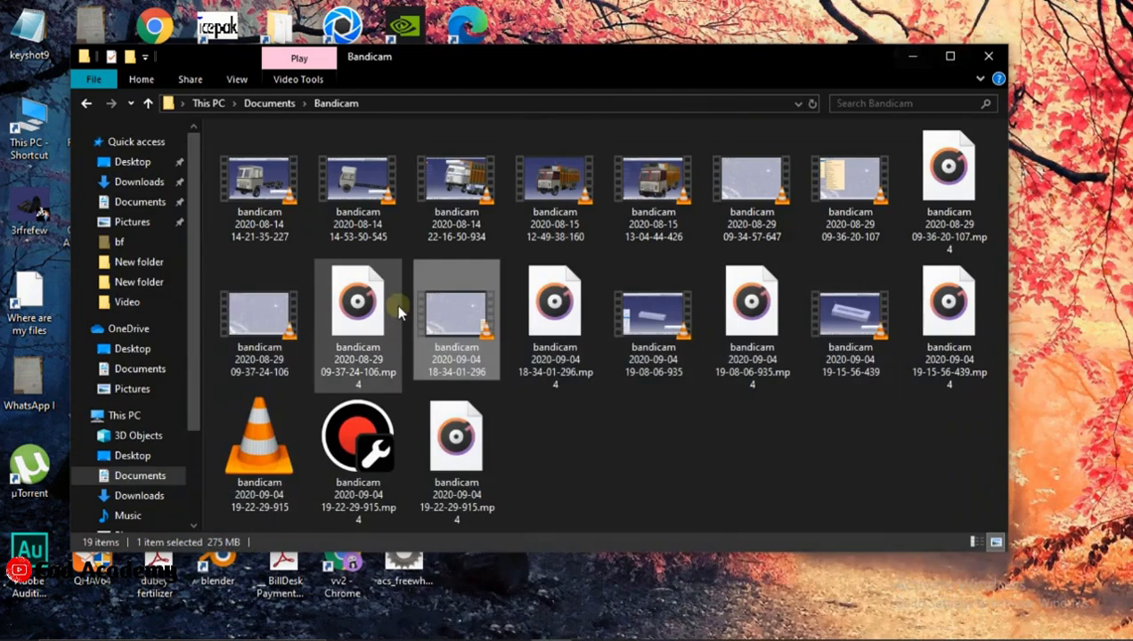
pyautogui.click(913, 56)
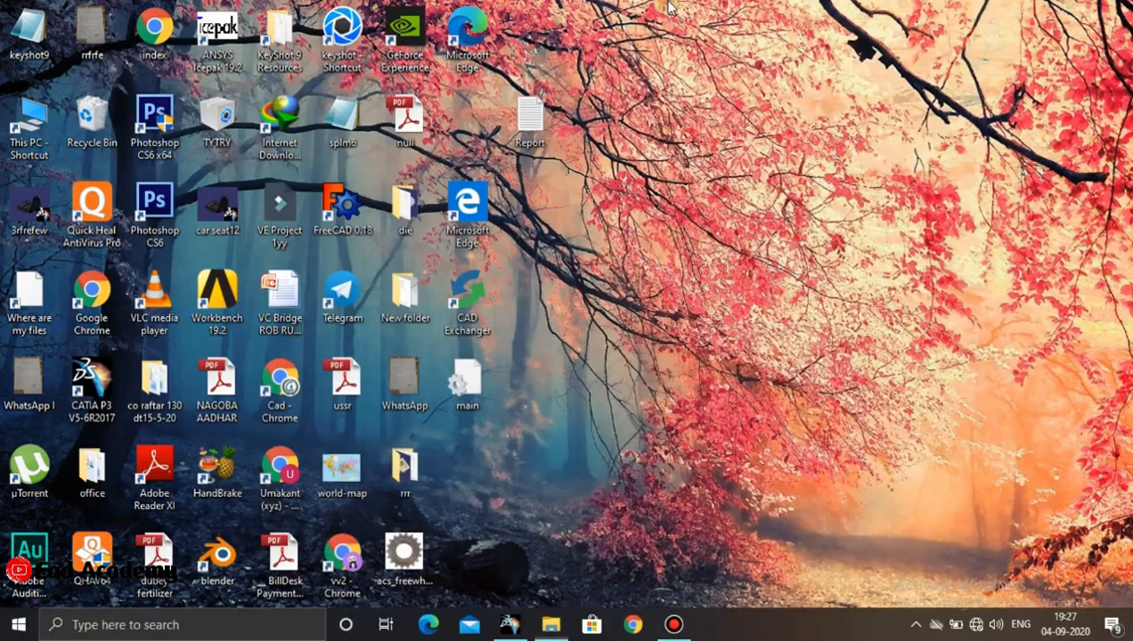
pyautogui.doubleClick(220, 309)
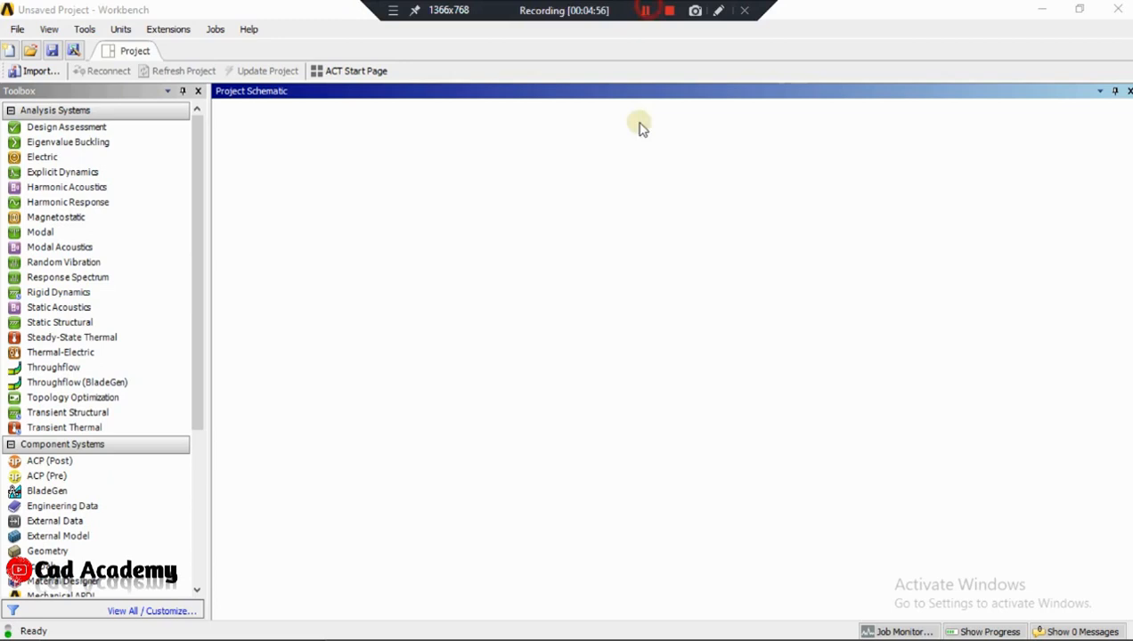
# Add an Explicit Dynamics analysis to the project schematic as a standalone system
pyautogui.click(60, 172)
pyautogui.moveTo(128, 186); pyautogui.dragTo(258, 174)
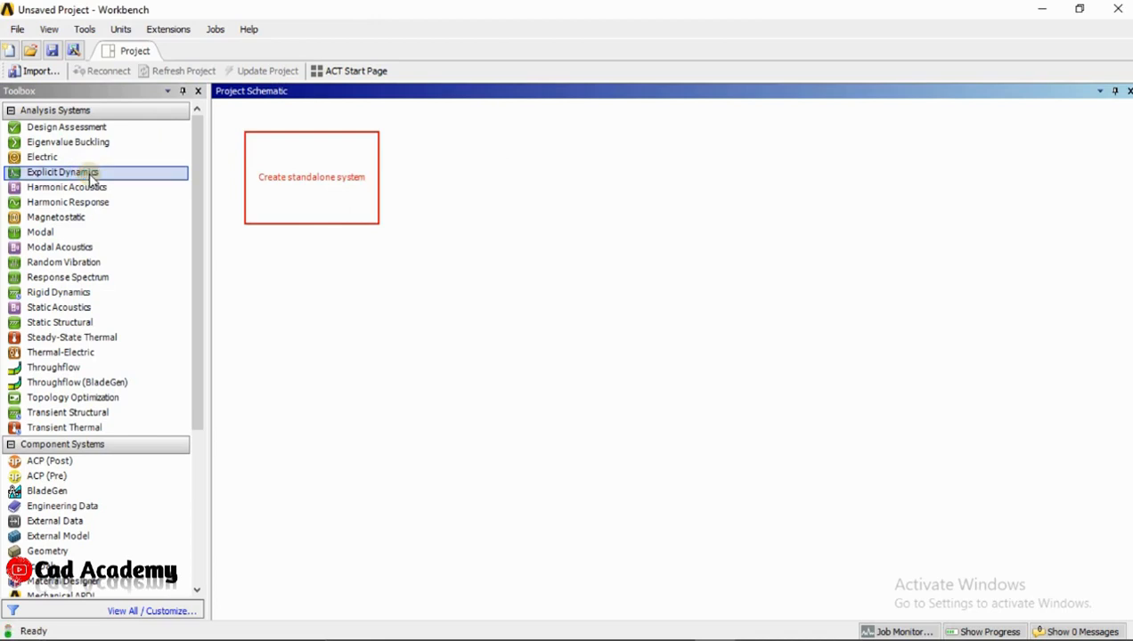
pyautogui.click(311, 181)
# Open the system's Engineering Data and display the General Materials library from the data sources
pyautogui.doubleClick(311, 181)
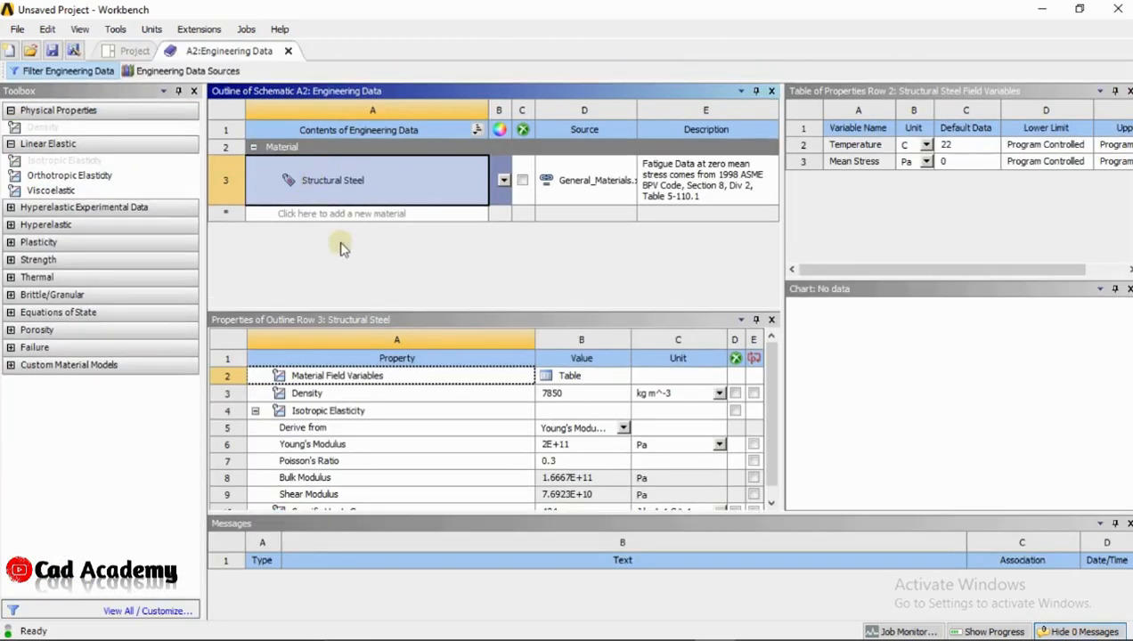
pyautogui.click(168, 71)
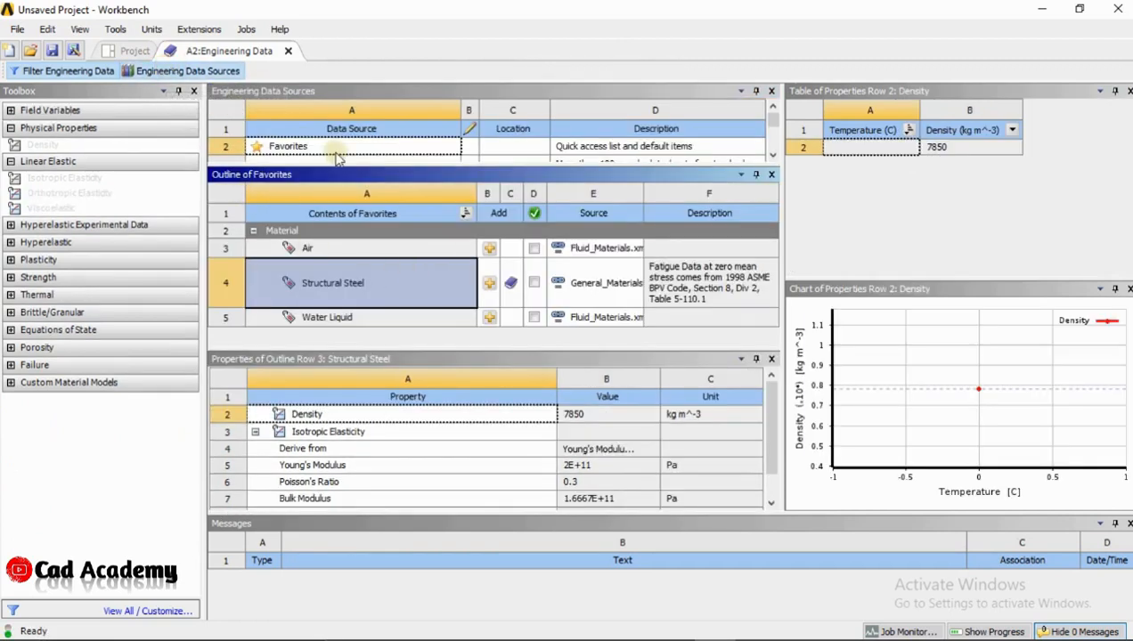
pyautogui.scroll(-3, 337, 158)
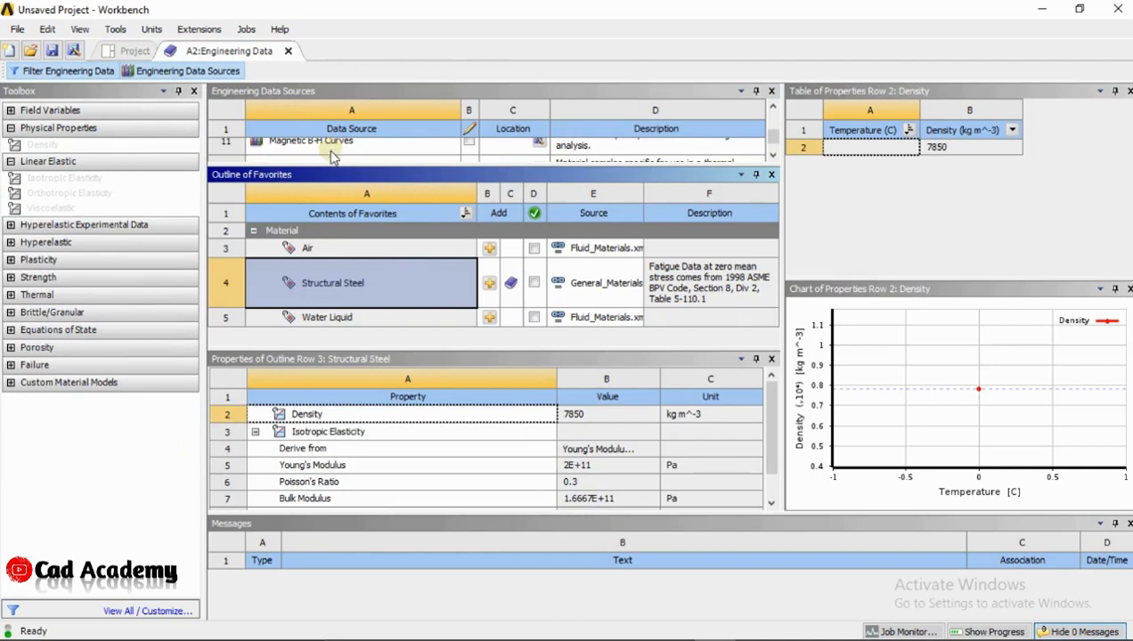
pyautogui.moveTo(329, 164); pyautogui.dragTo(328, 225)
pyautogui.scroll(2, 323, 185)
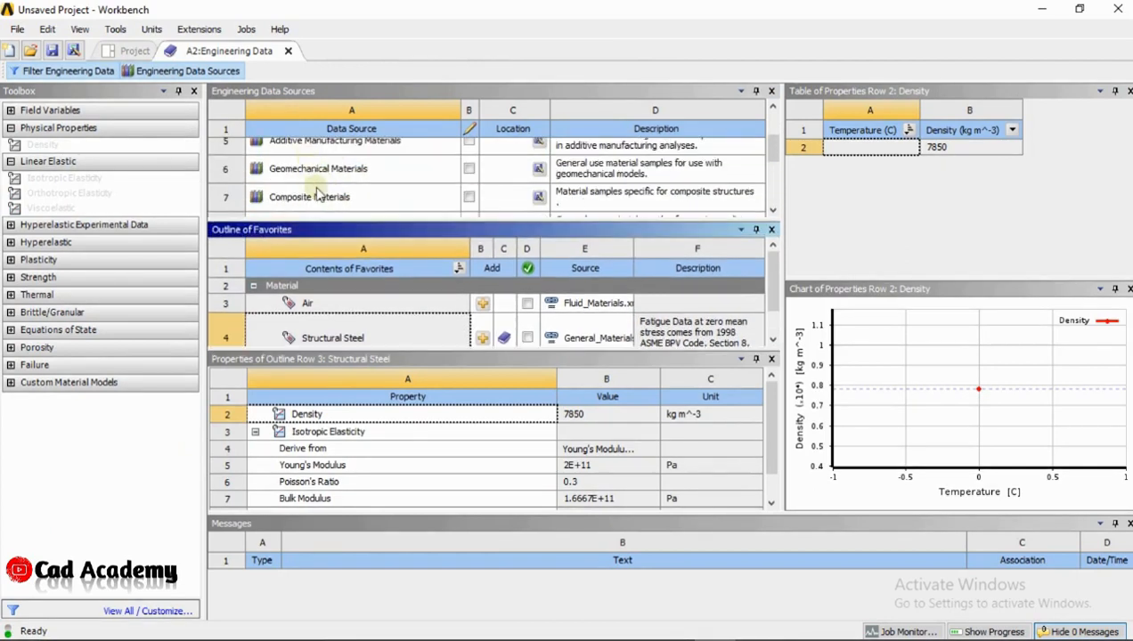
pyautogui.scroll(2, 316, 192)
pyautogui.click(313, 204)
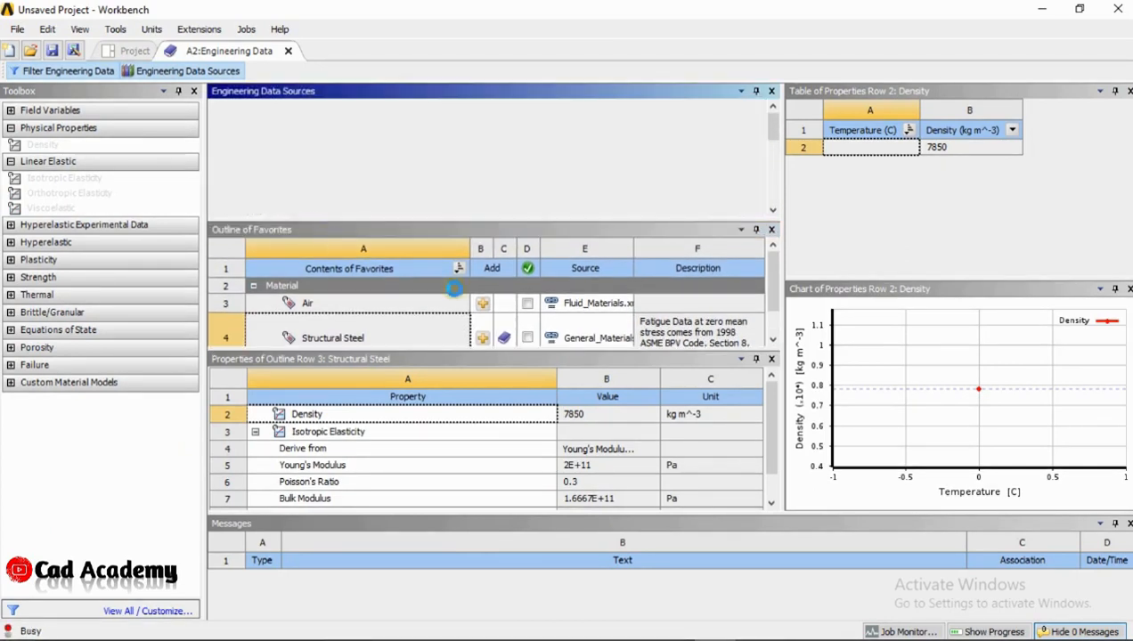
pyautogui.scroll(4, 453, 328)
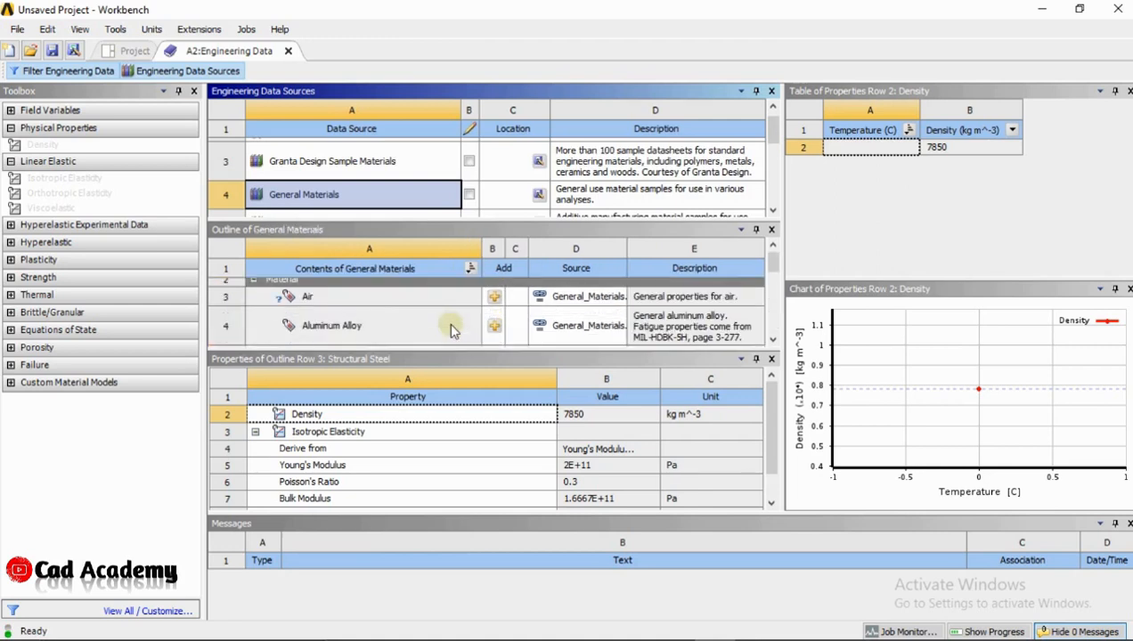
# Add Aluminum Alloy to the engineering data, close the data sources and return to the project schematic
pyautogui.click(496, 342)
pyautogui.scroll(4, 496, 325)
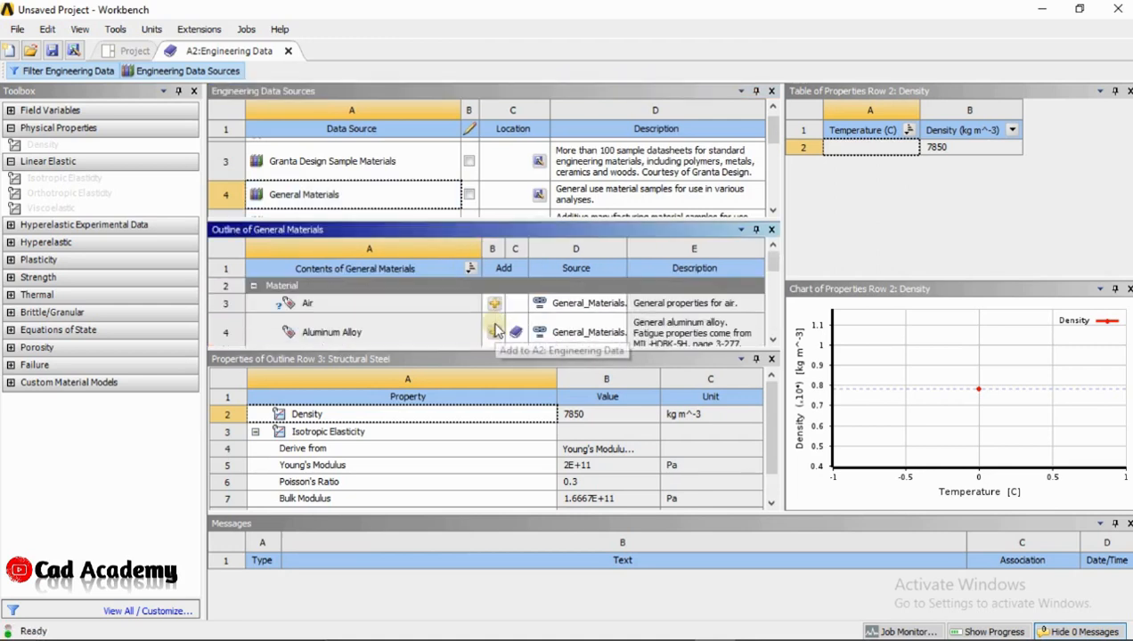
pyautogui.click(203, 71)
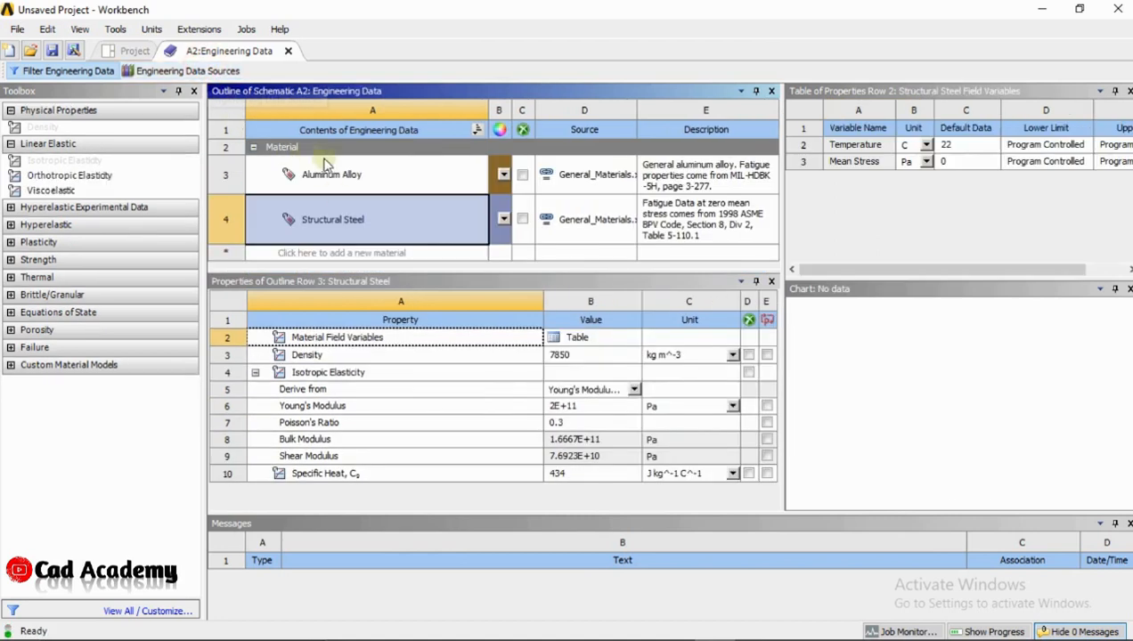
pyautogui.click(130, 51)
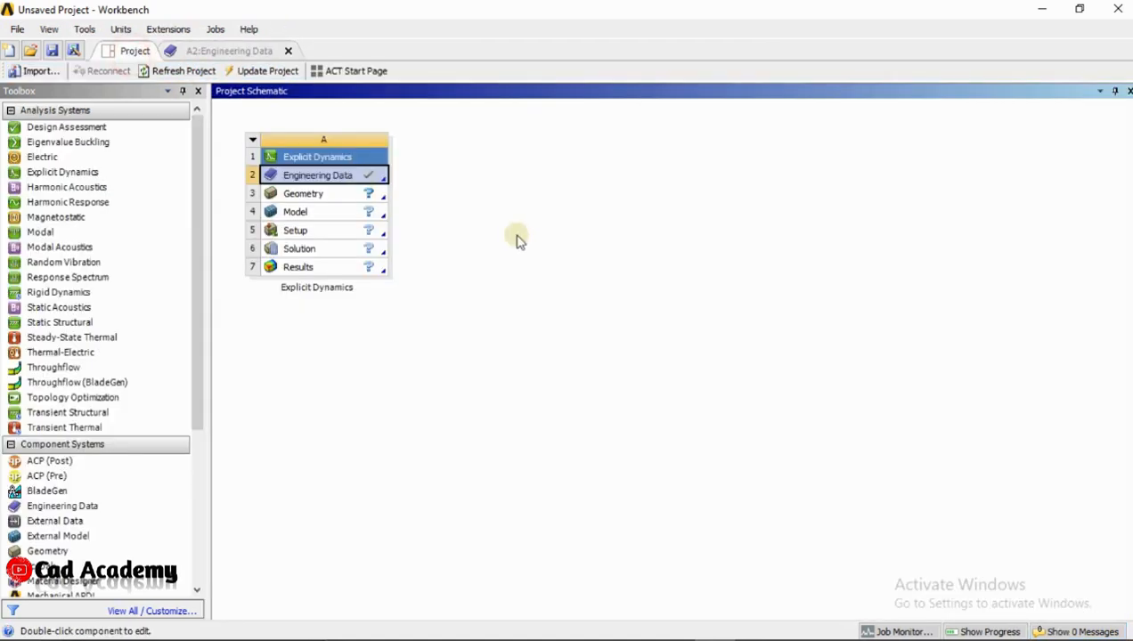
# Import the exported STEP assembly into the Explicit Dynamics system's Geometry cell by browsing to its folder
pyautogui.click(299, 194)
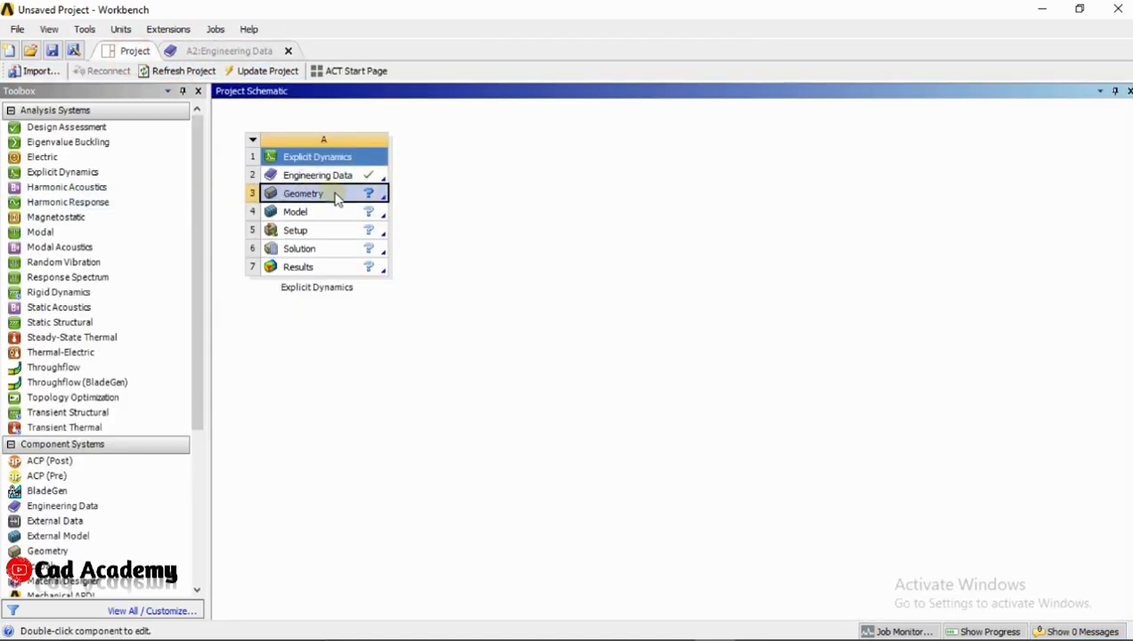
pyautogui.rightClick(336, 199)
pyautogui.moveTo(397, 237)
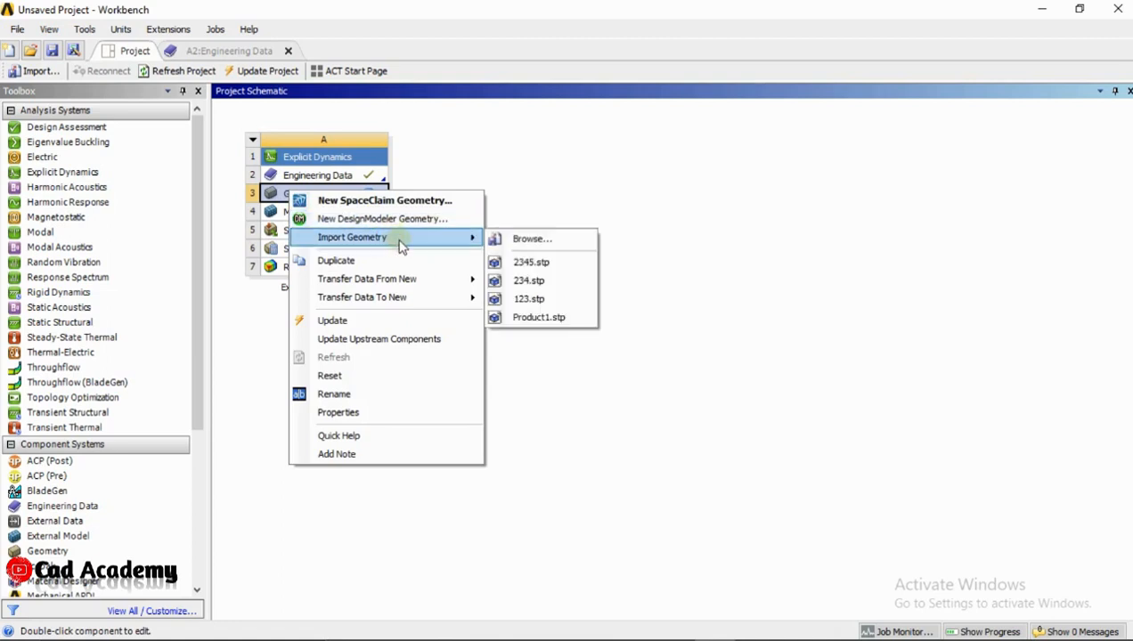
pyautogui.click(519, 238)
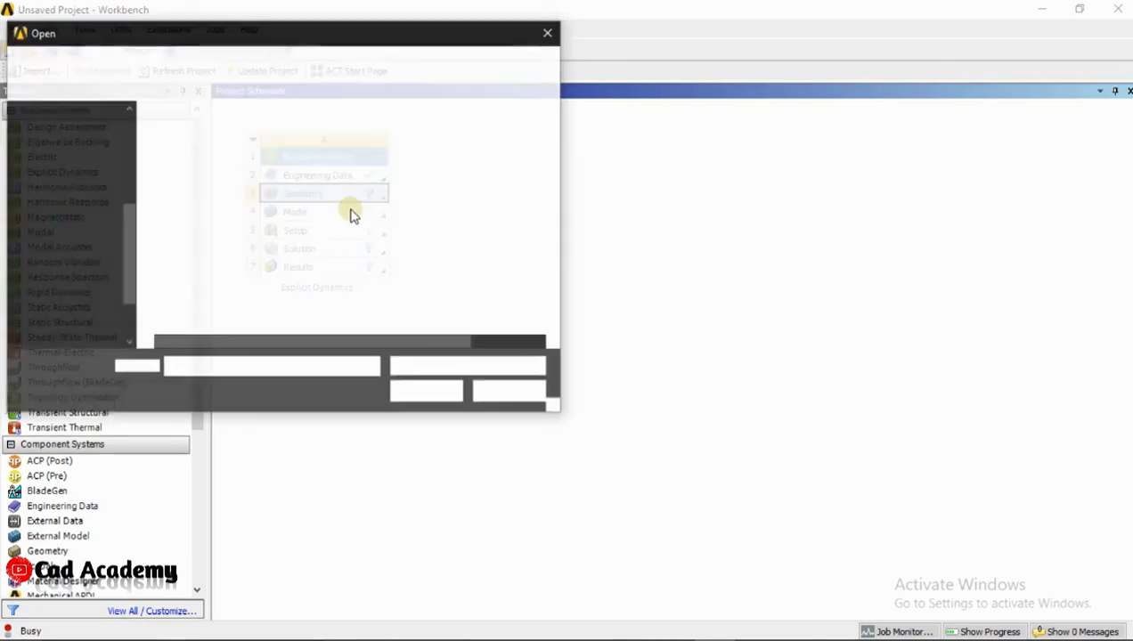
pyautogui.doubleClick(178, 133)
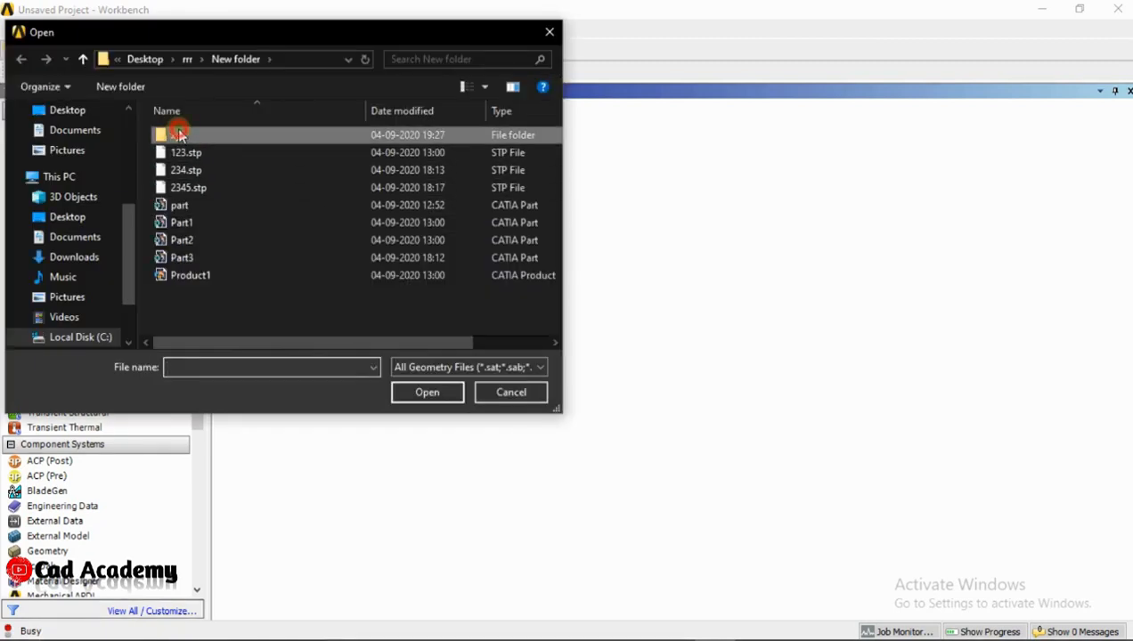
pyautogui.click(195, 134)
pyautogui.click(423, 389)
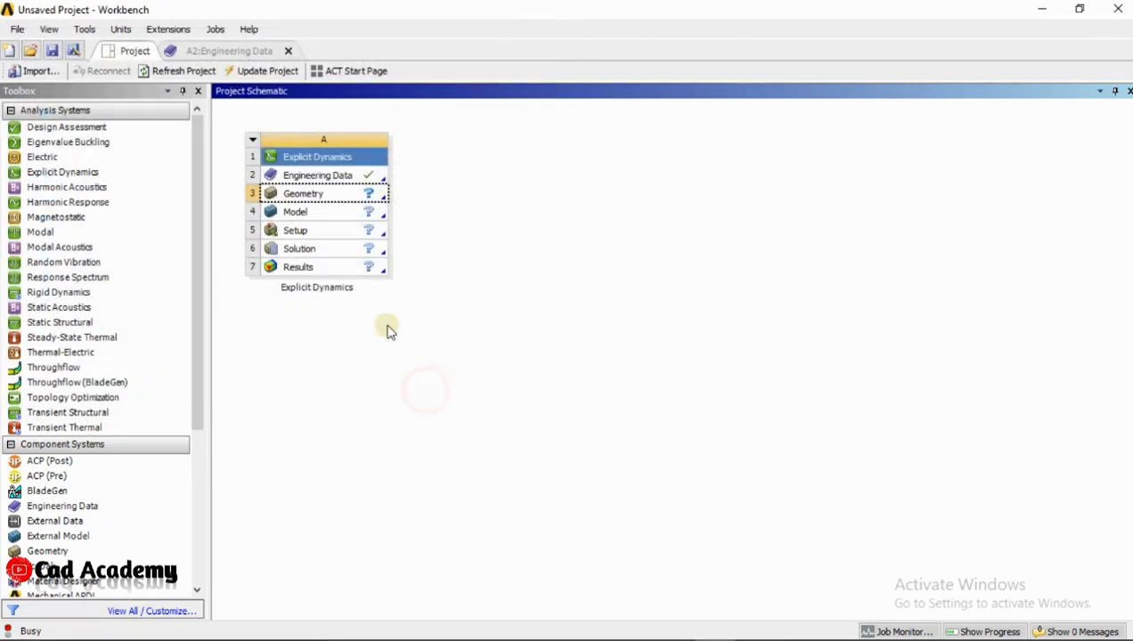
# Open the Model cell of the Explicit Dynamics system for editing in Mechanical
pyautogui.click(301, 214)
pyautogui.rightClick(305, 220)
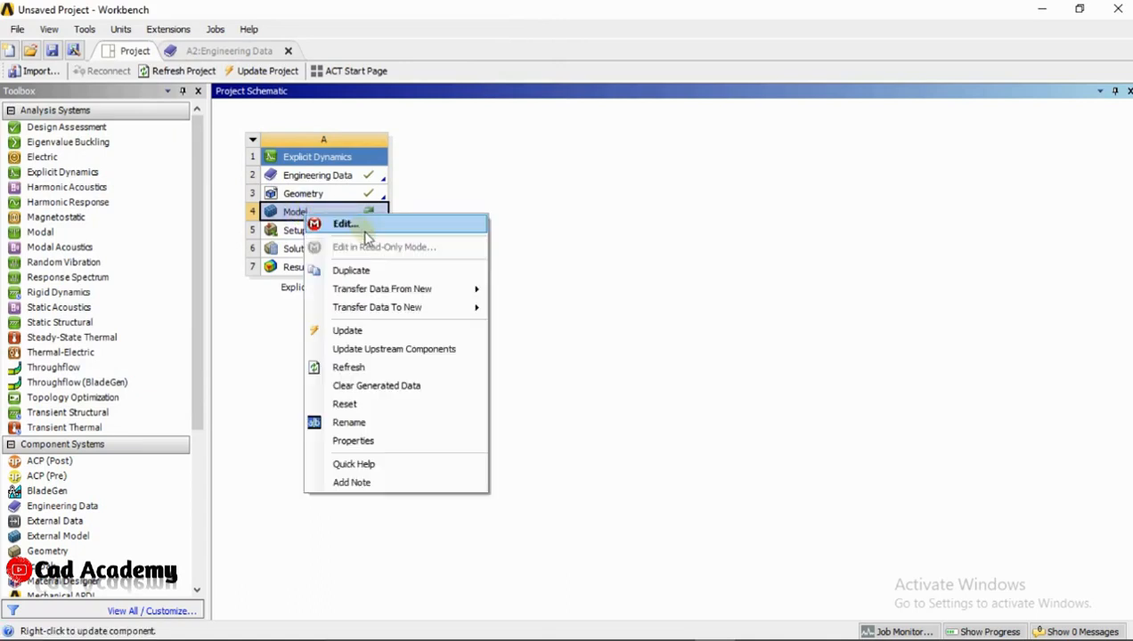
pyautogui.click(707, 265)
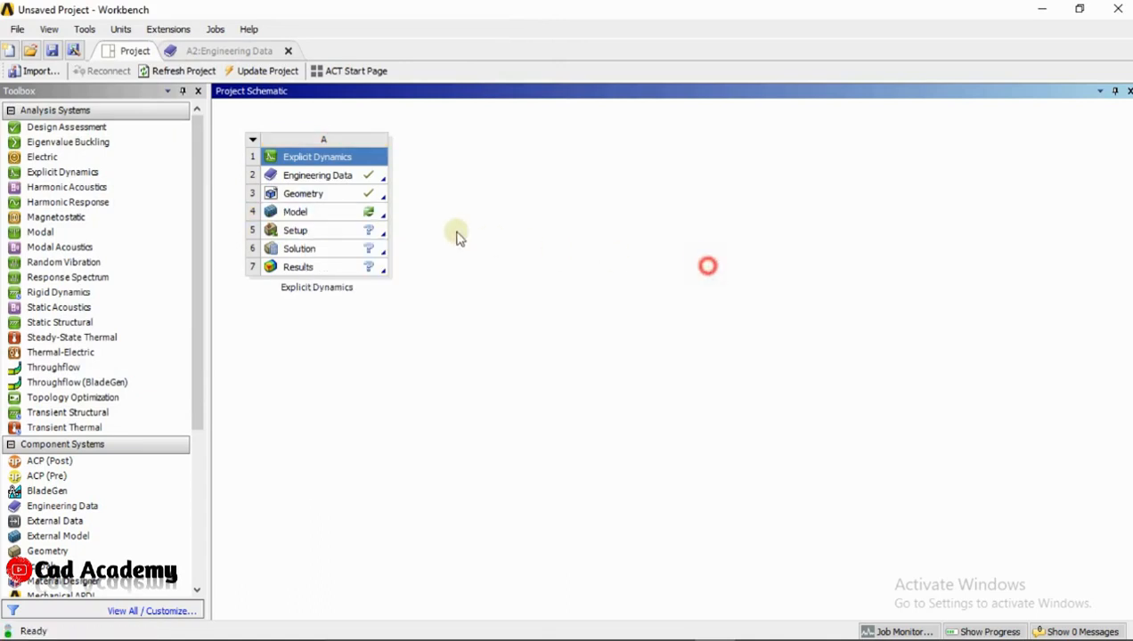
pyautogui.doubleClick(312, 214)
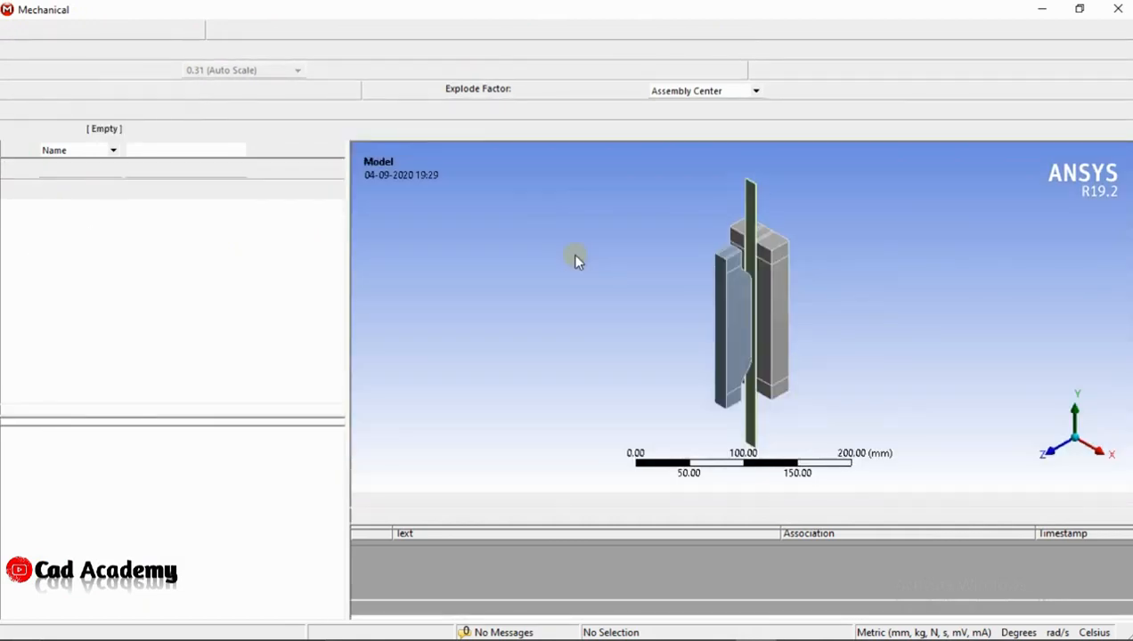
# Assign Aluminum Alloy as the material of the thin sheet strip, Part3
pyautogui.moveTo(725, 332); pyautogui.dragTo(719, 379, button='middle')
pyautogui.scroll(5, 698, 286)
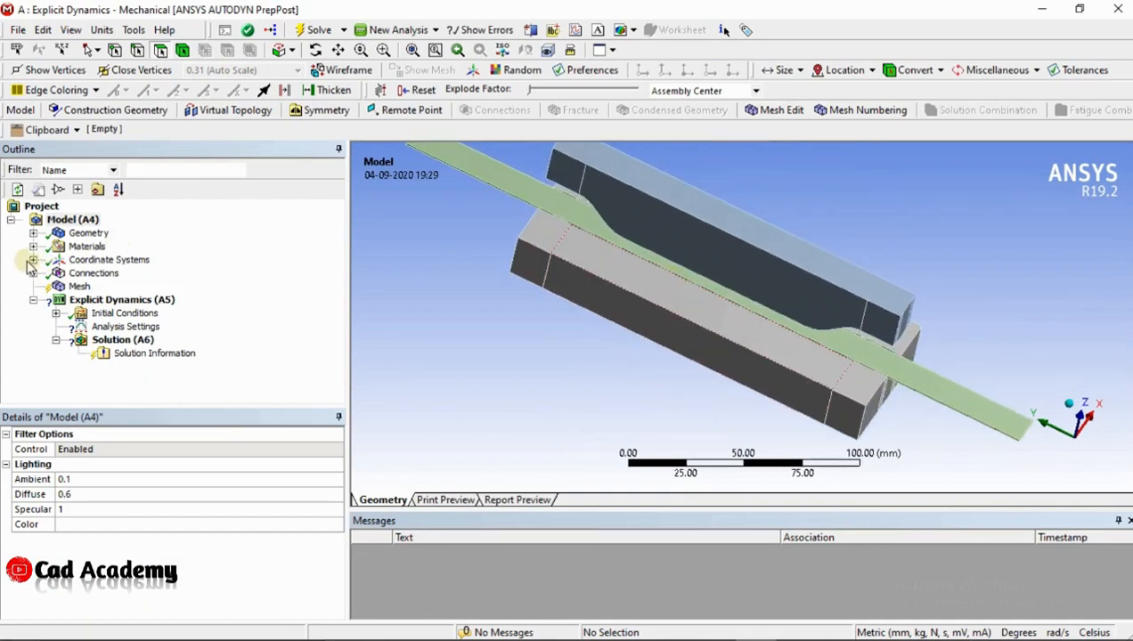
pyautogui.click(33, 233)
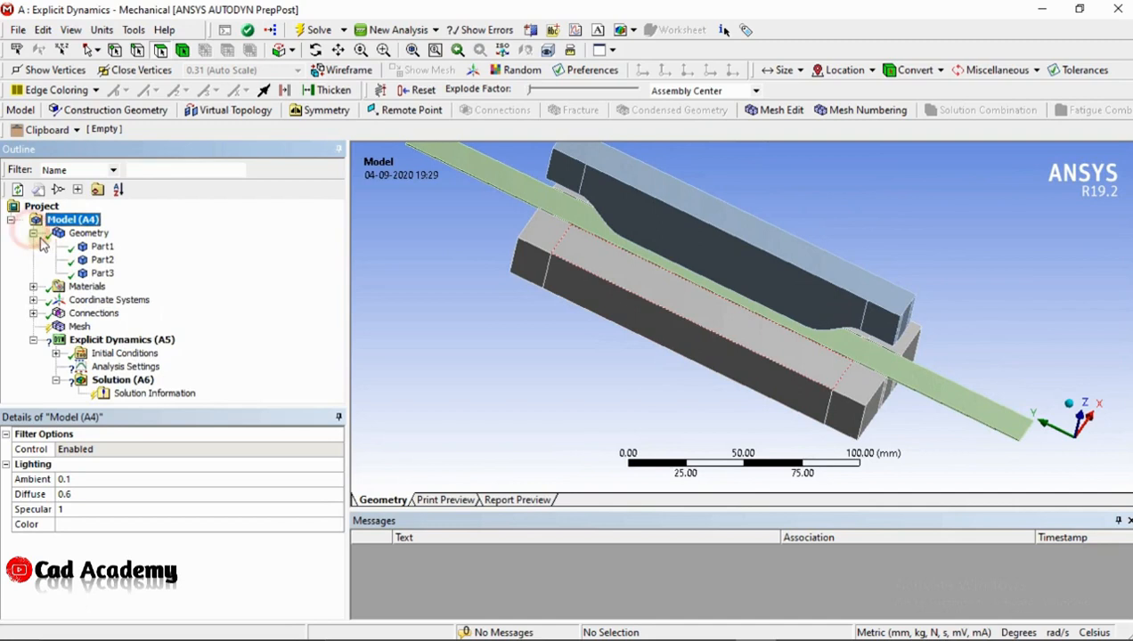
pyautogui.click(102, 272)
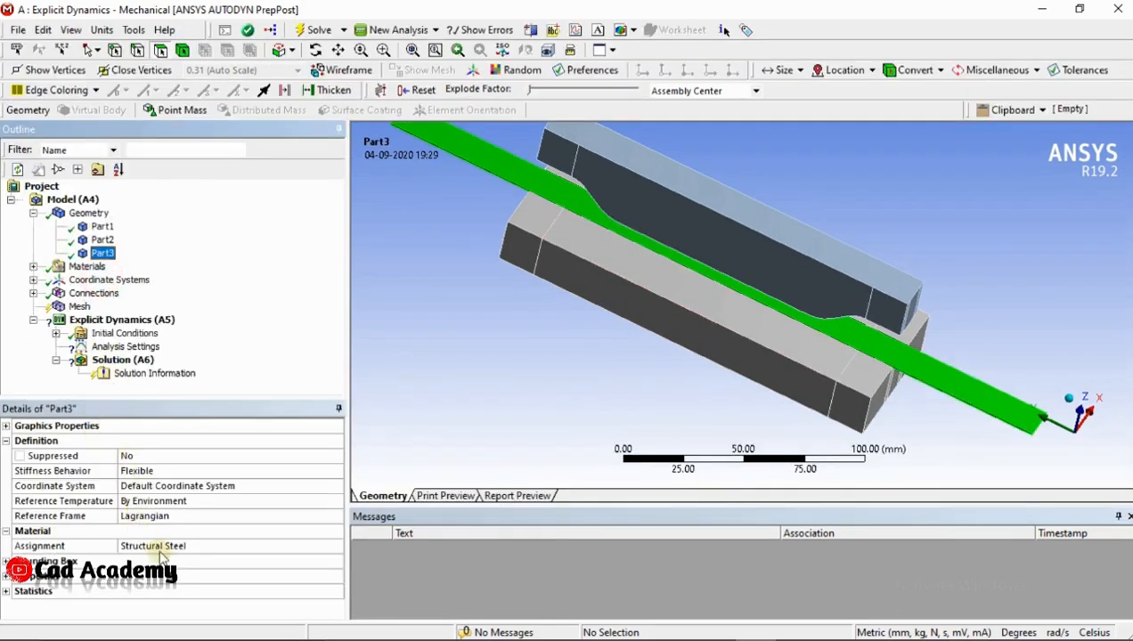
pyautogui.click(161, 550)
pyautogui.click(336, 547)
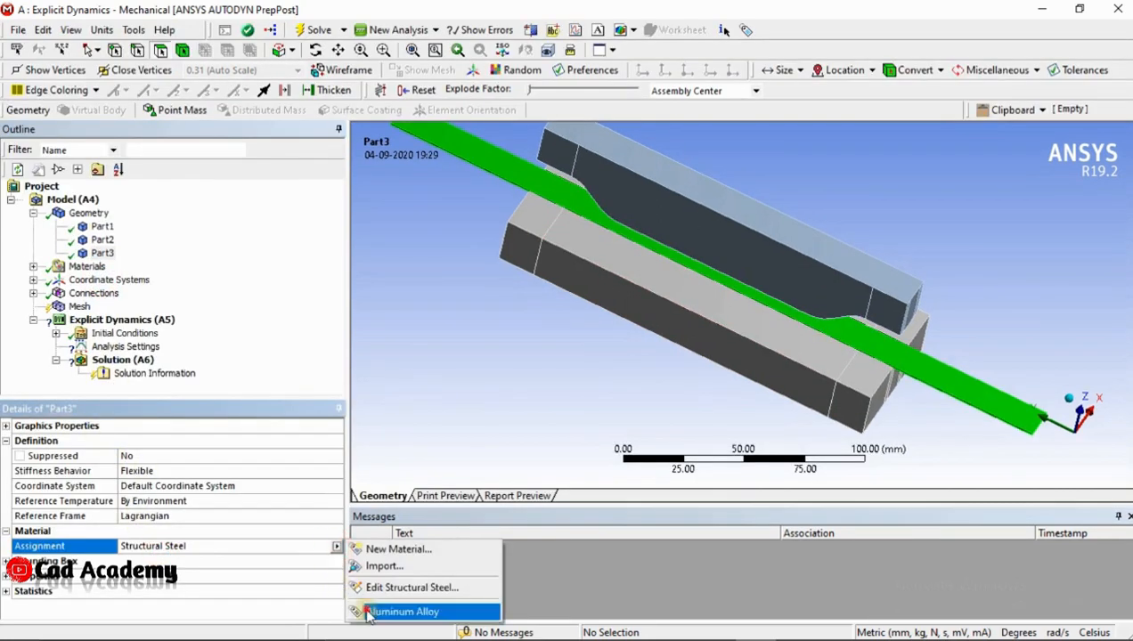
pyautogui.click(403, 612)
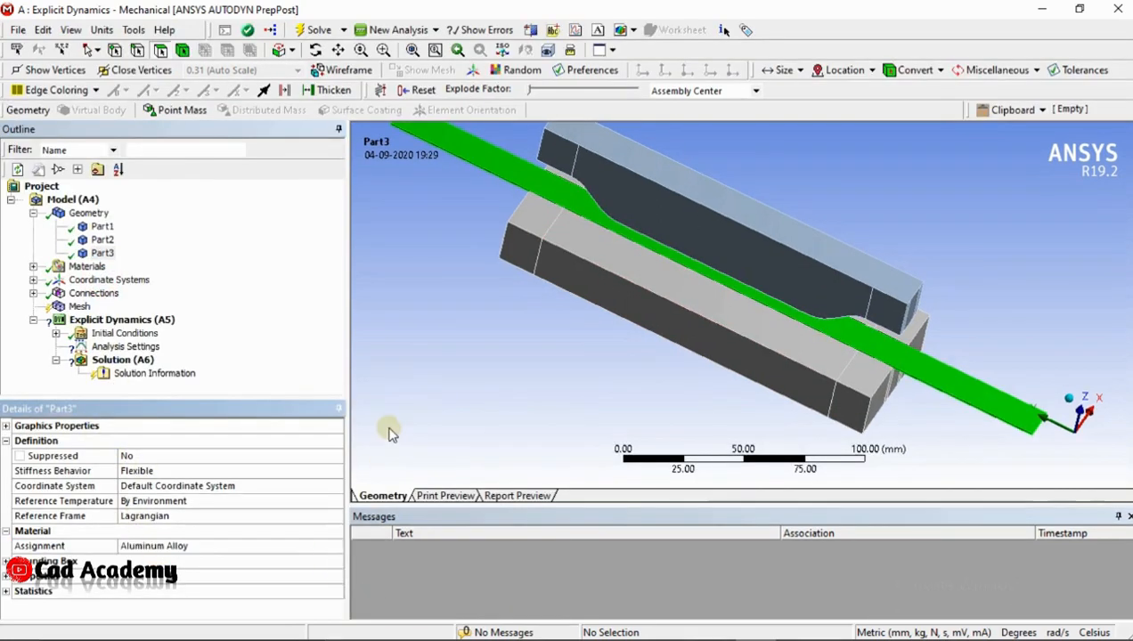
# Examine the automatically generated contact region under Connections, checking which faces of Part1 and Part3 it covers
pyautogui.click(33, 294)
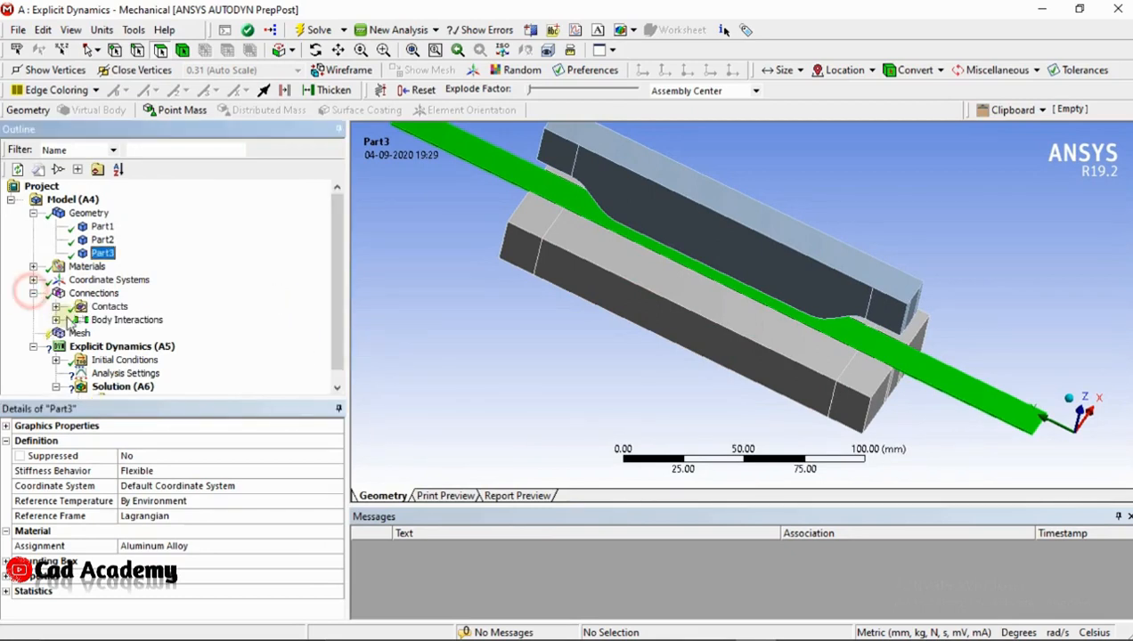
pyautogui.click(132, 320)
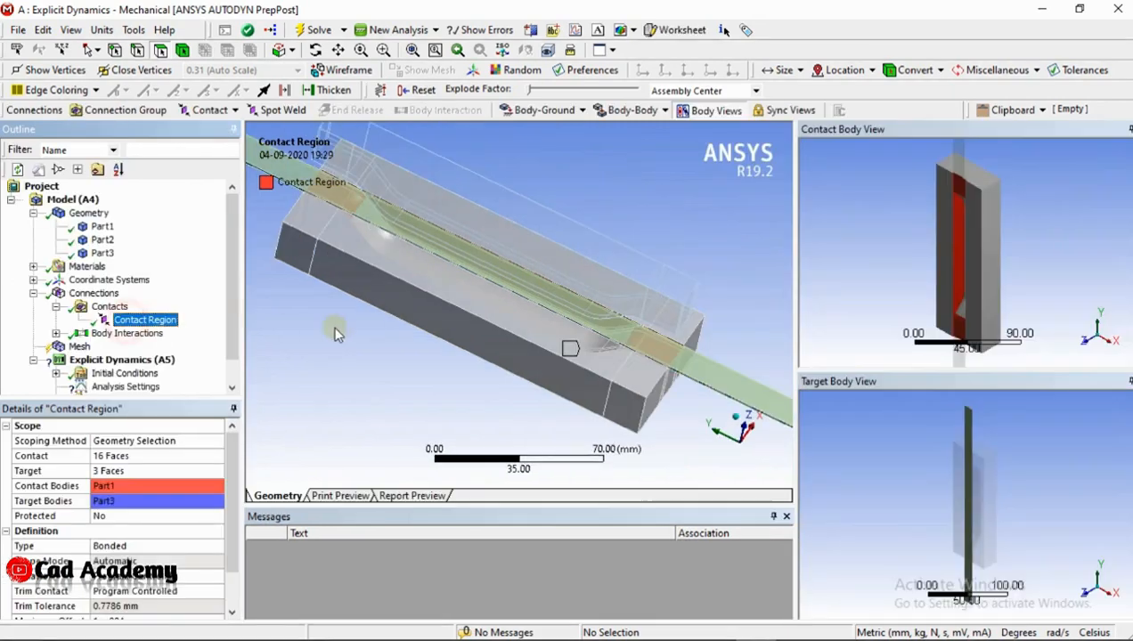
pyautogui.scroll(3, 592, 344)
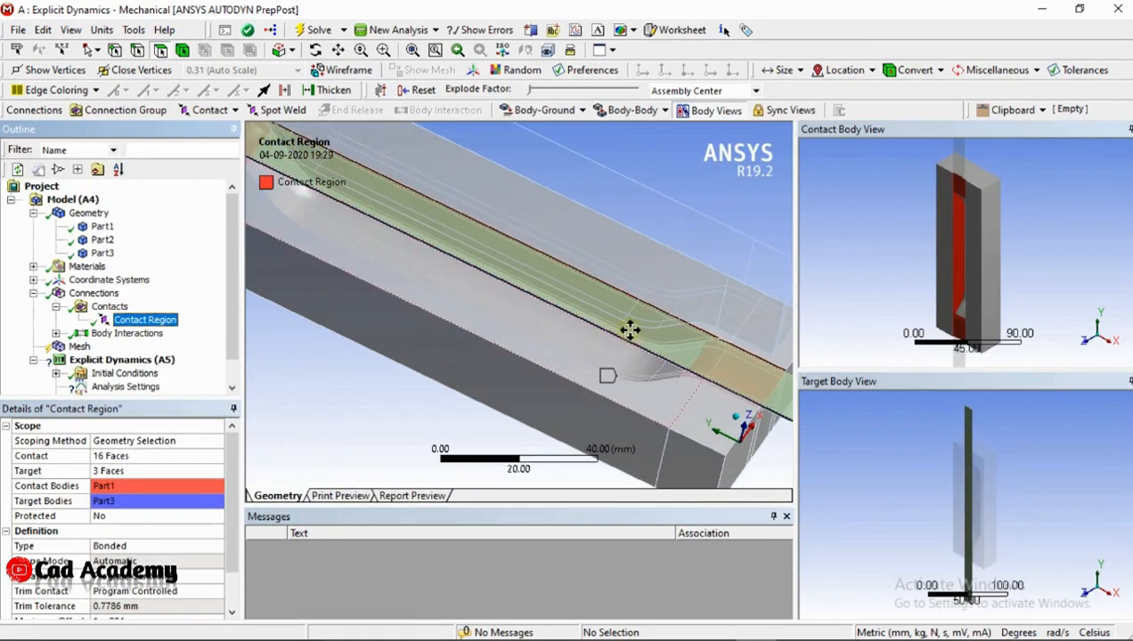
pyautogui.keyDown('ctrl'); pyautogui.moveTo(630, 332); pyautogui.dragTo(611, 316, button='middle'); pyautogui.keyUp('ctrl')
pyautogui.moveTo(913, 267); pyautogui.dragTo(1117, 258, button='middle')
pyautogui.scroll(5, 930, 243)
pyautogui.scroll(-4, 1034, 203)
pyautogui.moveTo(974, 274); pyautogui.dragTo(975, 253, button='middle')
pyautogui.scroll(3, 949, 291)
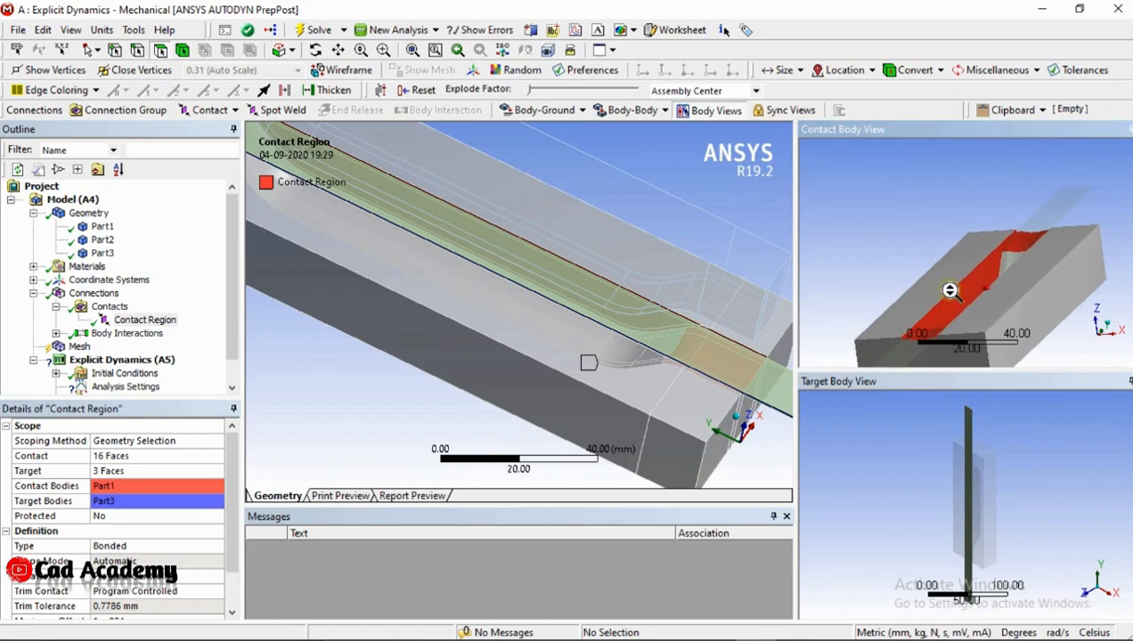
# Delete the automatically generated bonded contact region between Part1 and Part3
pyautogui.click(123, 322)
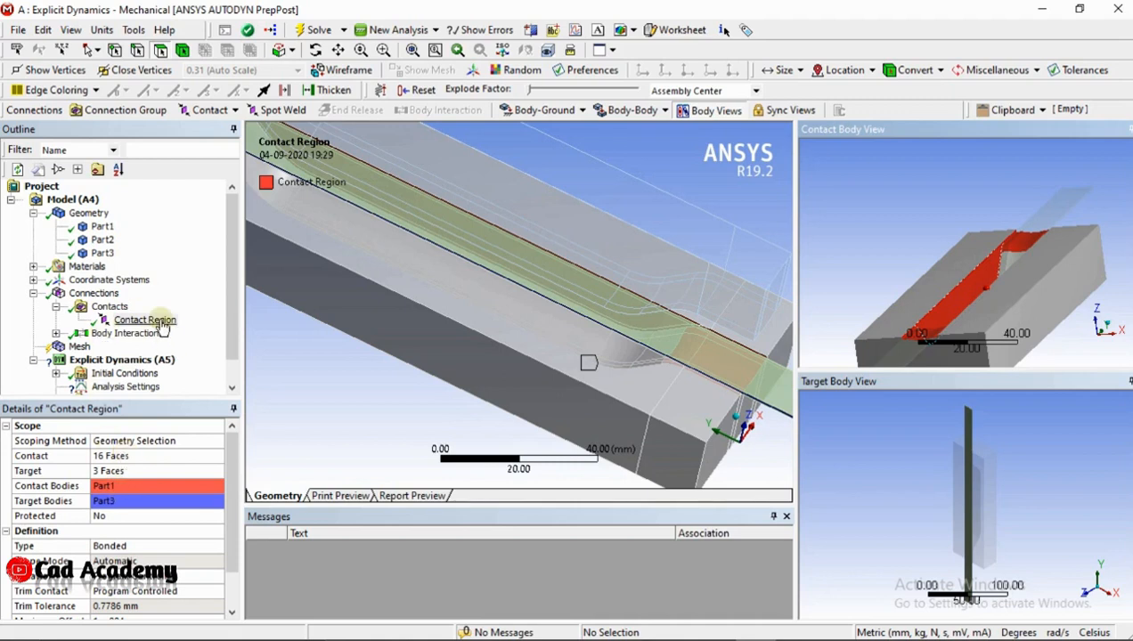
pyautogui.press('Delete')
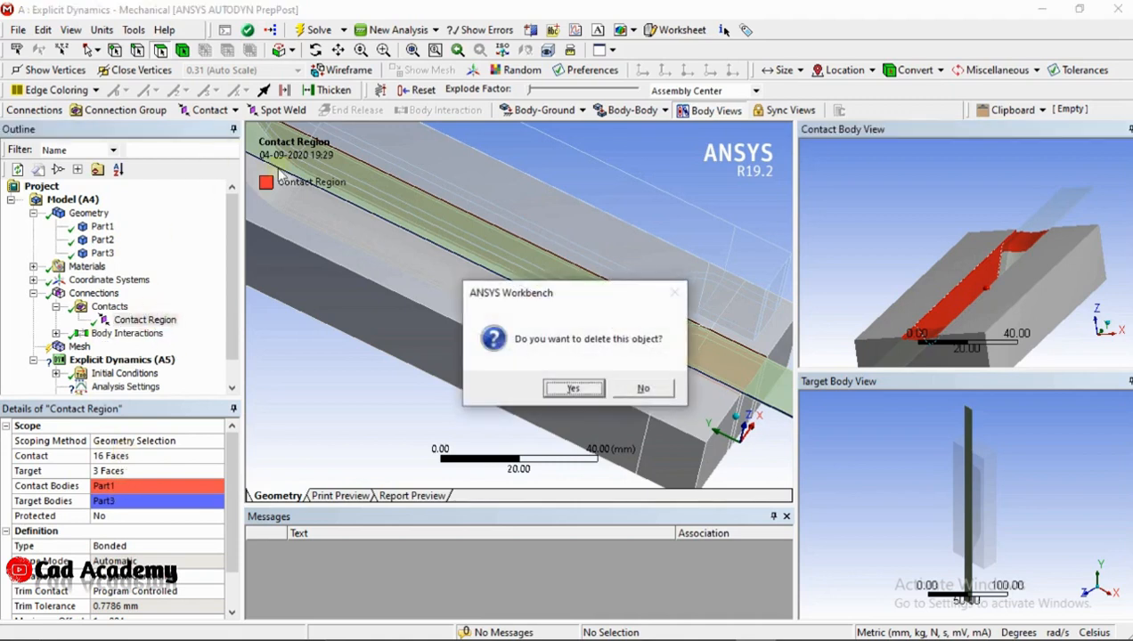
pyautogui.click(573, 389)
# Add a frictionless contact and scope its contact side to the large flat face of the strip, Part3
pyautogui.click(210, 110)
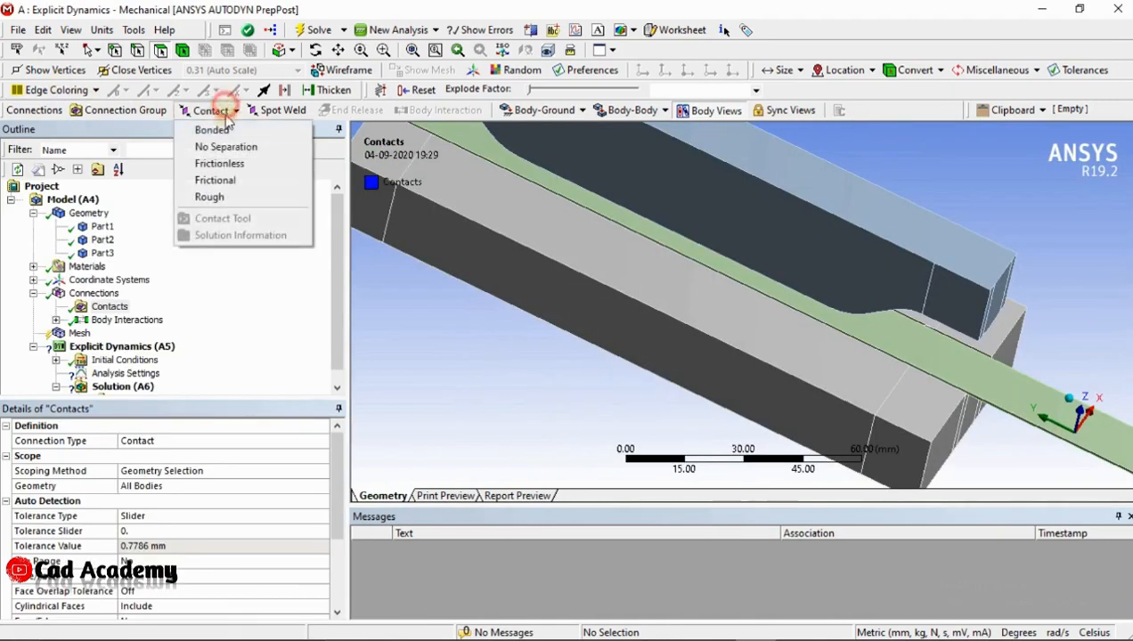
pyautogui.click(223, 164)
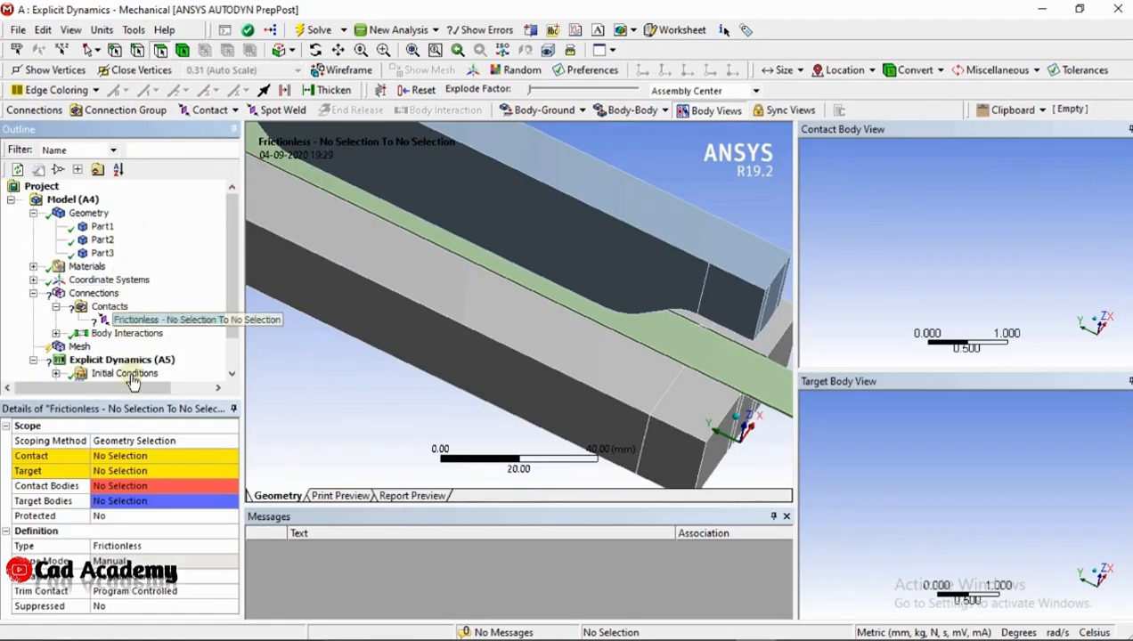
pyautogui.click(118, 456)
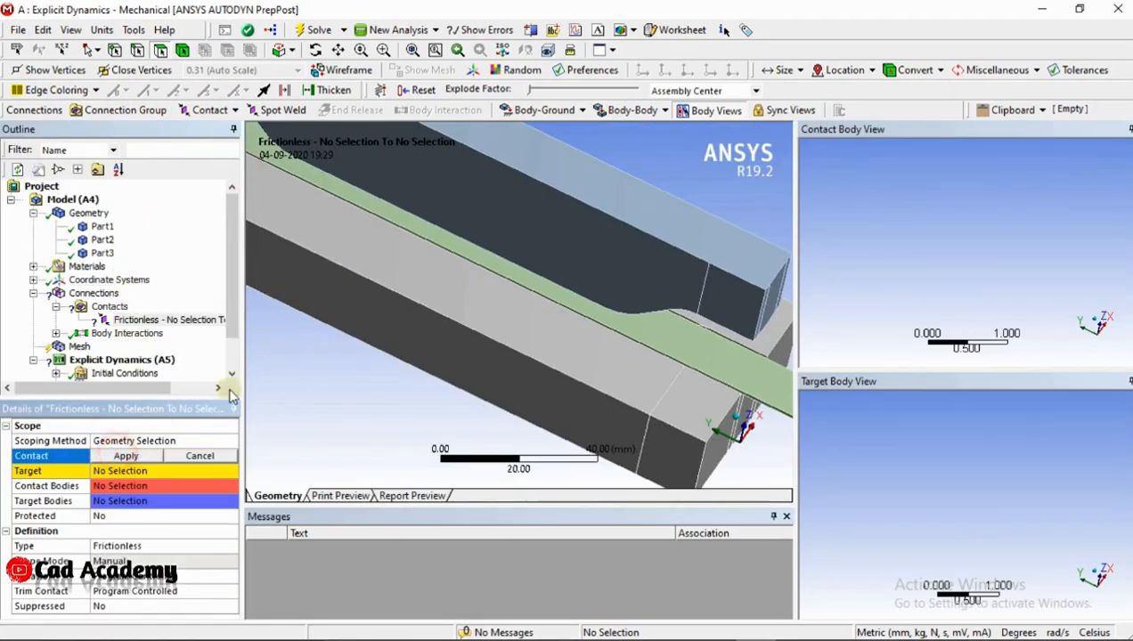
pyautogui.click(485, 263)
pyautogui.moveTo(966, 291); pyautogui.dragTo(1034, 337, button='middle')
pyautogui.click(1013, 314)
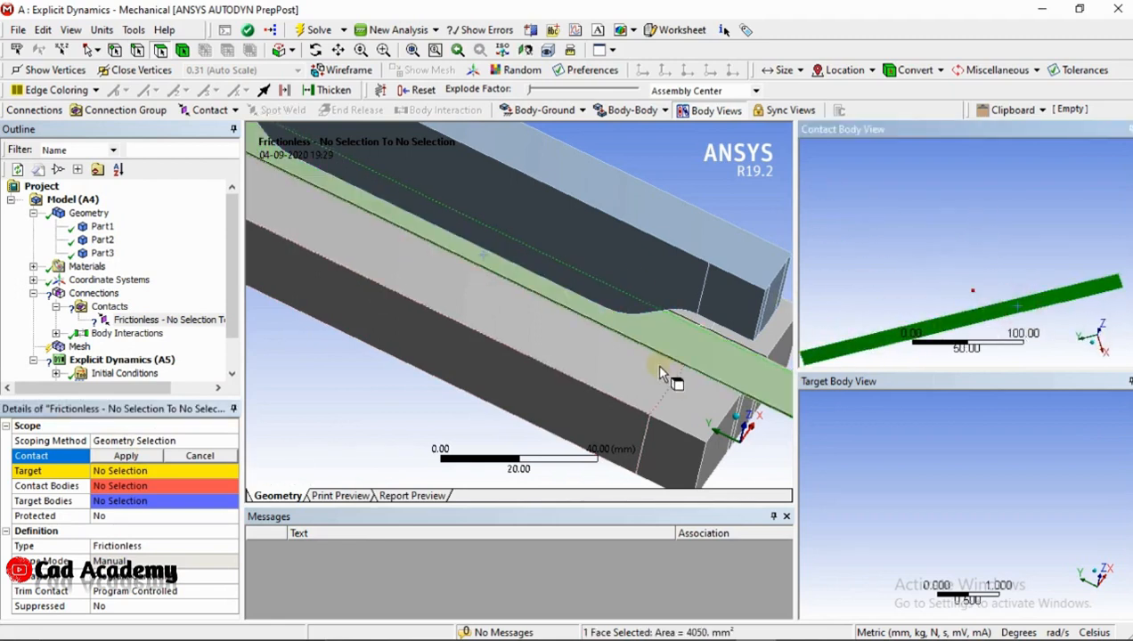
pyautogui.click(125, 456)
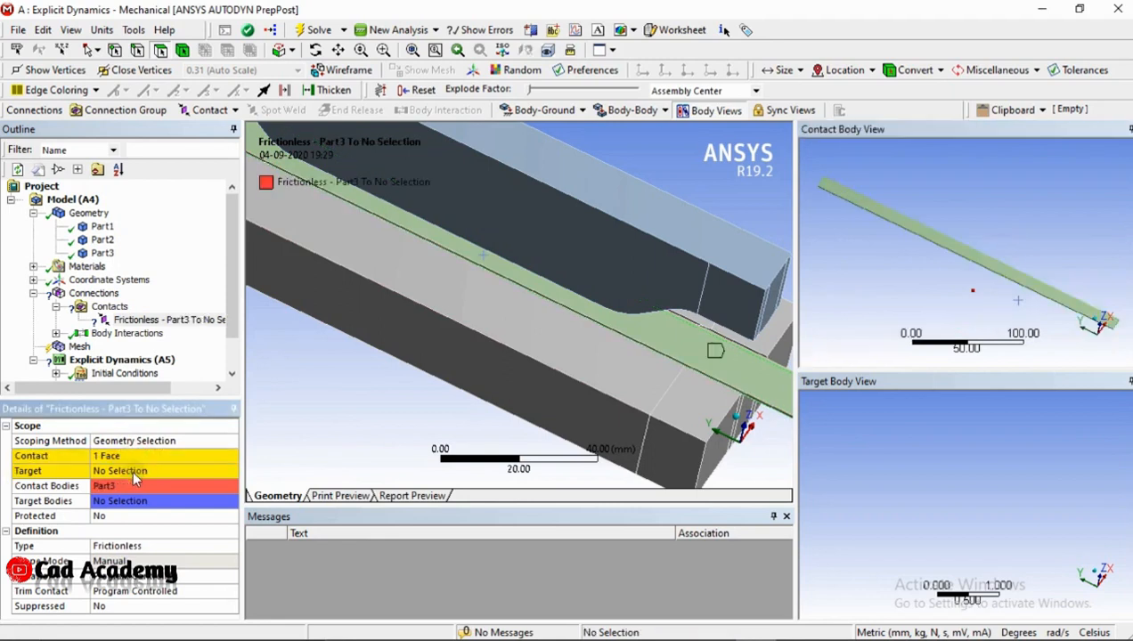
# Start the contact's target selection with the faces running along the channel floor of the recessed die, Part1
pyautogui.click(132, 471)
pyautogui.click(361, 303)
pyautogui.moveTo(784, 463); pyautogui.dragTo(894, 452, button='middle')
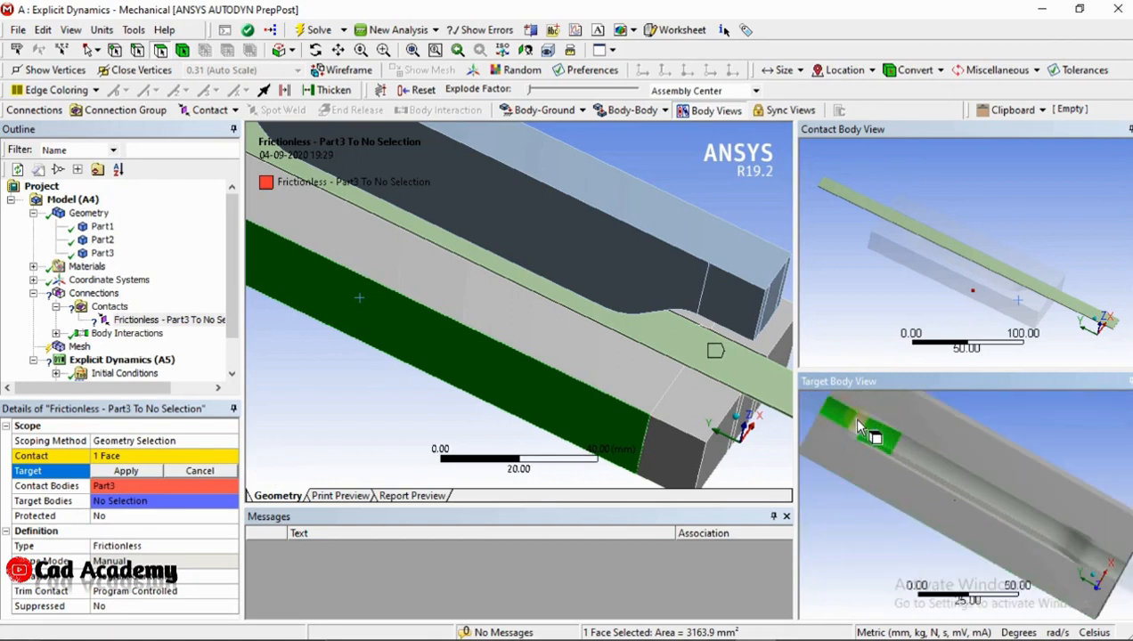
pyautogui.click(860, 427)
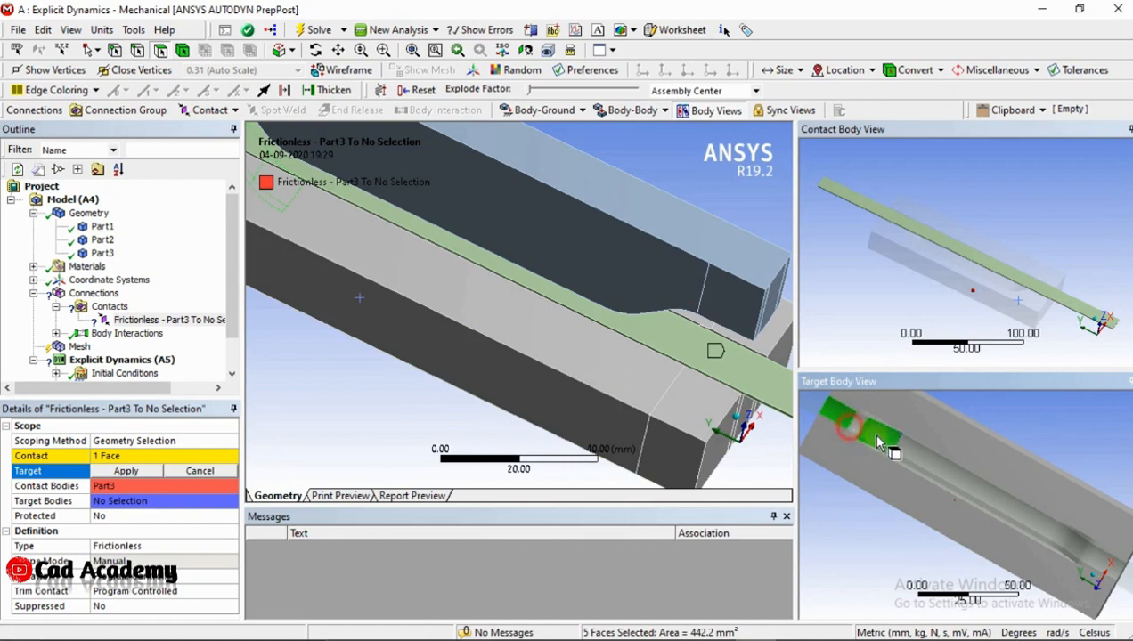
pyautogui.scroll(3, 855, 428)
pyautogui.click(844, 419)
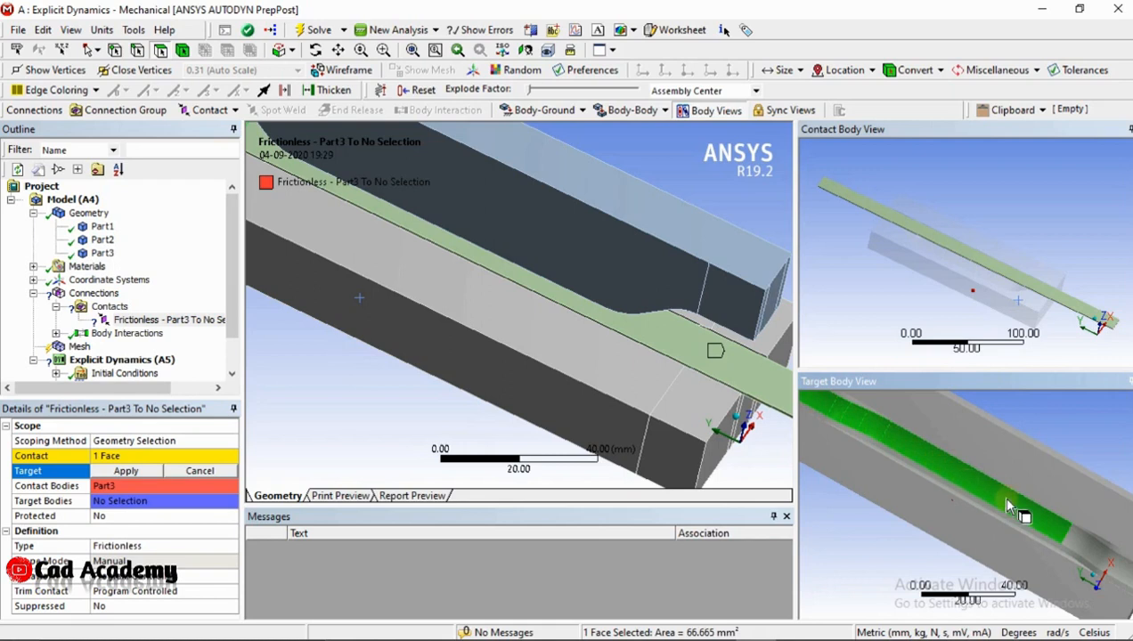
pyautogui.click(1073, 554)
# Add the curved edge-blend faces along one side of the die channel's end ramp to the target selection
pyautogui.moveTo(1060, 548); pyautogui.dragTo(988, 527, button='middle')
pyautogui.keyDown('ctrl'); pyautogui.moveTo(889, 519); pyautogui.dragTo(872, 450, button='middle'); pyautogui.keyUp('ctrl')
pyautogui.scroll(5, 925, 455)
pyautogui.keyDown('ctrl'); pyautogui.click(861, 439); pyautogui.keyUp('ctrl')
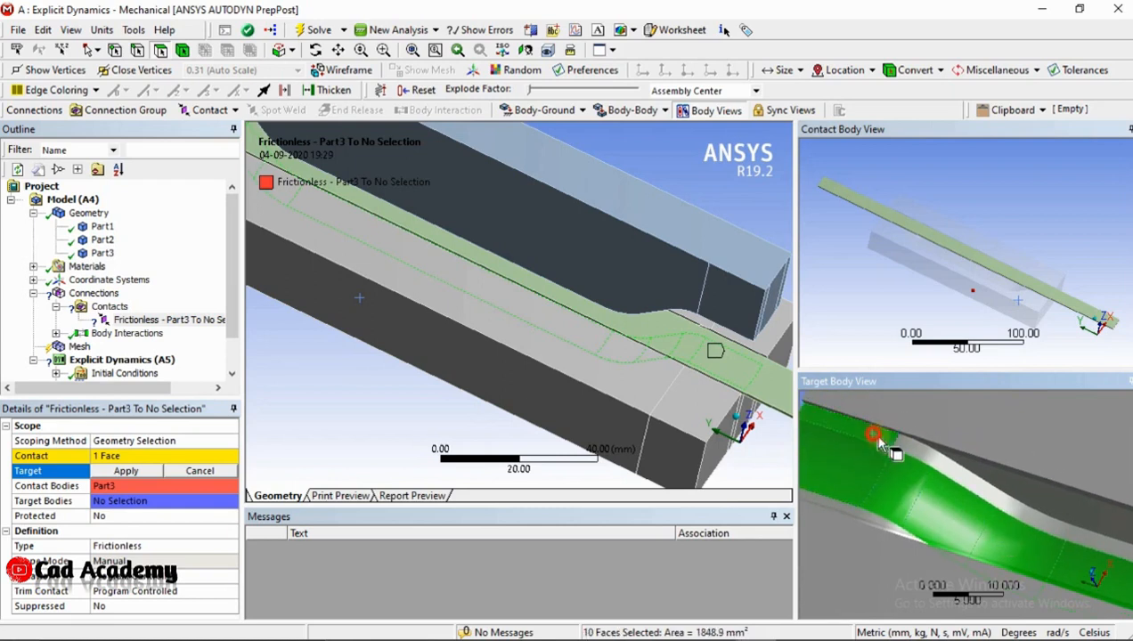
pyautogui.keyDown('ctrl'); pyautogui.click(927, 461); pyautogui.keyUp('ctrl')
pyautogui.keyDown('ctrl'); pyautogui.click(971, 479); pyautogui.keyUp('ctrl')
pyautogui.keyDown('ctrl'); pyautogui.click(1021, 512); pyautogui.keyUp('ctrl')
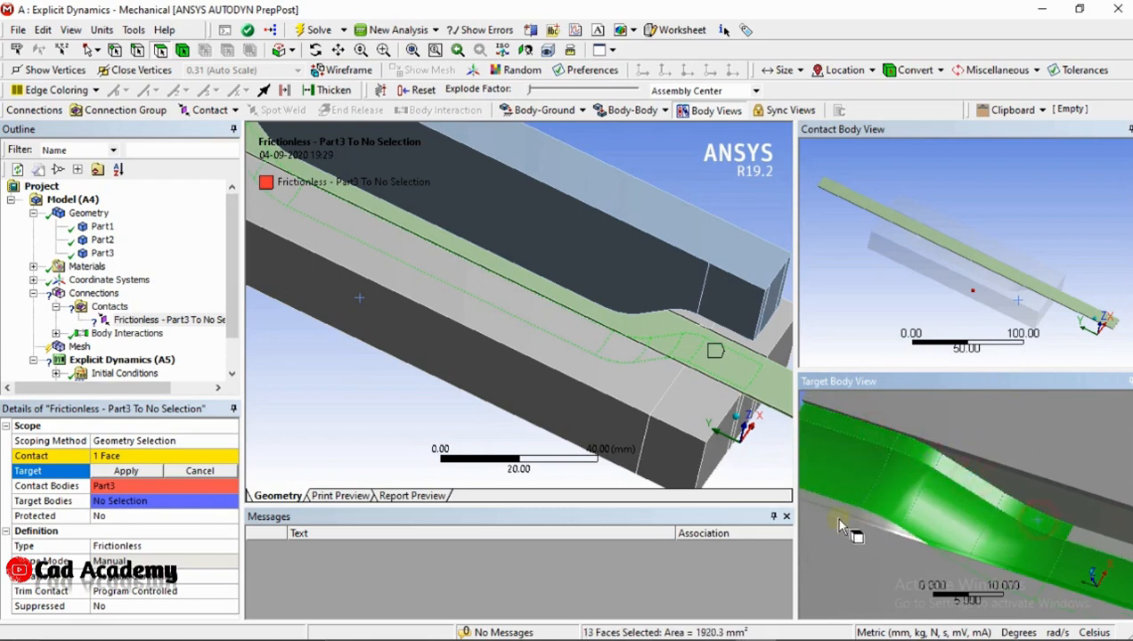
# Extend the target selection with the blend faces along the opposite side of the die channel
pyautogui.keyDown('ctrl'); pyautogui.click(841, 509); pyautogui.keyUp('ctrl')
pyautogui.keyDown('ctrl'); pyautogui.click(867, 519); pyautogui.keyUp('ctrl')
pyautogui.keyDown('ctrl'); pyautogui.moveTo(1006, 529); pyautogui.dragTo(811, 413, button='middle'); pyautogui.keyUp('ctrl')
pyautogui.keyDown('ctrl'); pyautogui.click(918, 441); pyautogui.keyUp('ctrl')
pyautogui.moveTo(917, 441); pyautogui.dragTo(964, 434, button='middle')
pyautogui.keyDown('ctrl'); pyautogui.click(999, 424); pyautogui.keyUp('ctrl')
pyautogui.keyDown('ctrl'); pyautogui.click(1031, 421); pyautogui.keyUp('ctrl')
pyautogui.keyDown('ctrl'); pyautogui.click(1066, 430); pyautogui.keyUp('ctrl')
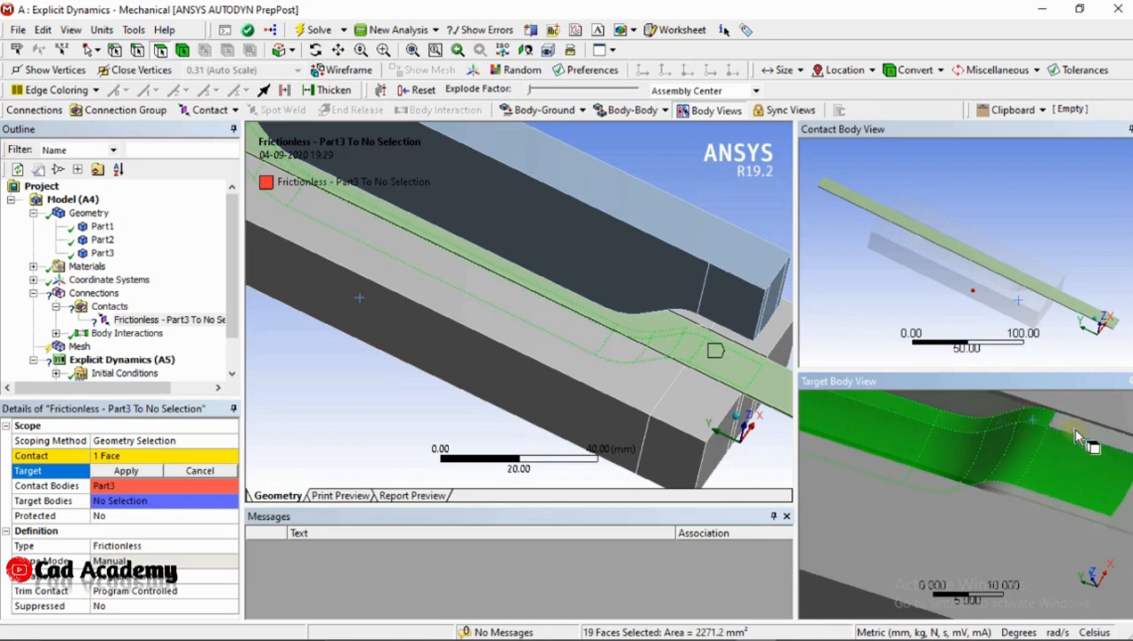
pyautogui.keyDown('ctrl'); pyautogui.click(1114, 438); pyautogui.keyUp('ctrl')
# Add the remaining blend faces at the channel's other end and apply all selected Part1 faces as the contact target
pyautogui.moveTo(1011, 411); pyautogui.dragTo(981, 557, button='middle')
pyautogui.keyDown('ctrl'); pyautogui.click(1085, 495); pyautogui.keyUp('ctrl')
pyautogui.keyDown('ctrl'); pyautogui.click(990, 435); pyautogui.keyUp('ctrl')
pyautogui.moveTo(920, 421); pyautogui.dragTo(1016, 524, button='middle')
pyautogui.keyDown('ctrl'); pyautogui.click(1031, 515); pyautogui.keyUp('ctrl')
pyautogui.keyDown('ctrl'); pyautogui.click(986, 453); pyautogui.keyUp('ctrl')
pyautogui.keyDown('ctrl'); pyautogui.click(939, 416); pyautogui.keyUp('ctrl')
pyautogui.keyDown('ctrl'); pyautogui.moveTo(942, 419); pyautogui.dragTo(1070, 615, button='middle'); pyautogui.keyUp('ctrl')
pyautogui.keyDown('ctrl'); pyautogui.moveTo(974, 552); pyautogui.dragTo(1030, 547, button='middle'); pyautogui.keyUp('ctrl')
pyautogui.keyDown('ctrl'); pyautogui.click(984, 517); pyautogui.keyUp('ctrl')
pyautogui.keyDown('ctrl'); pyautogui.click(903, 474); pyautogui.keyUp('ctrl')
pyautogui.keyDown('ctrl'); pyautogui.moveTo(835, 434); pyautogui.dragTo(886, 471, button='middle'); pyautogui.keyUp('ctrl')
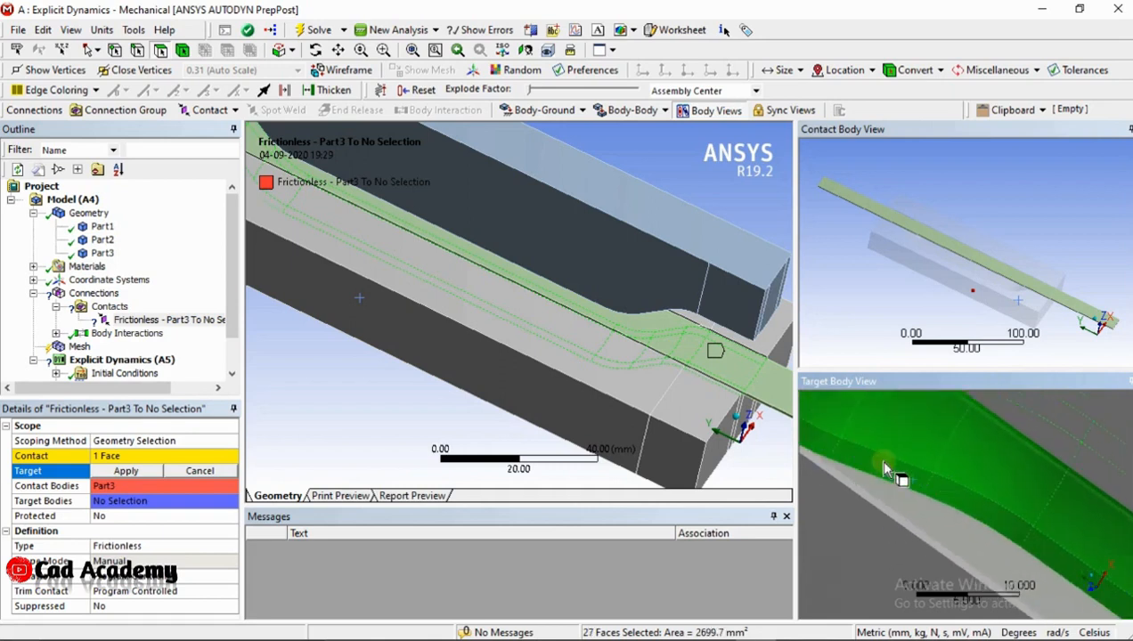
pyautogui.scroll(-5, 886, 470)
pyautogui.click(143, 472)
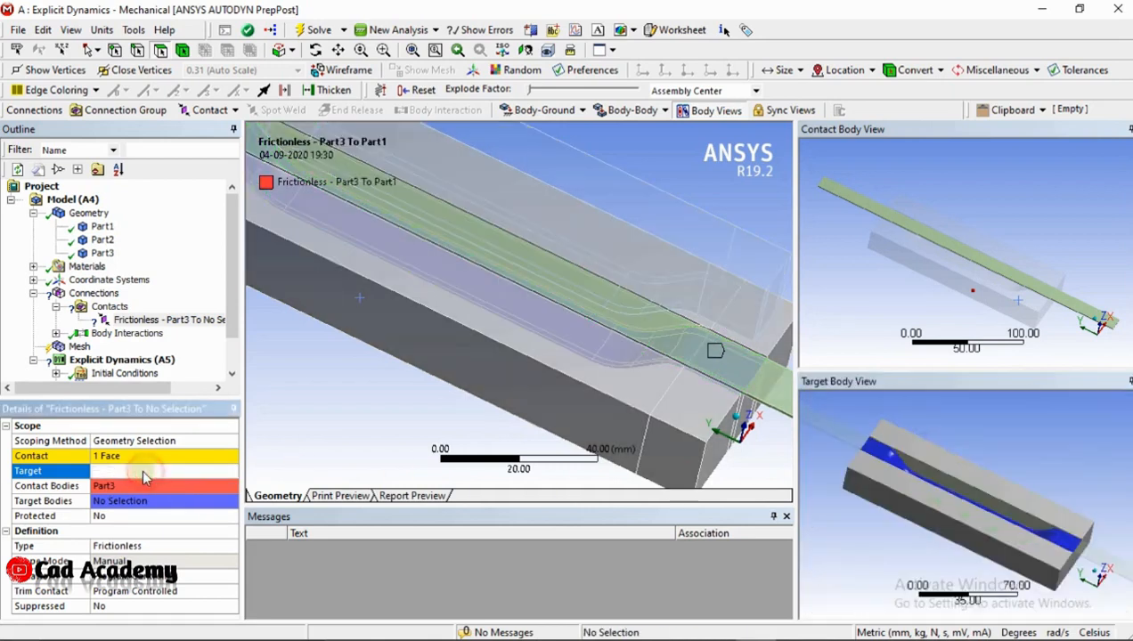
# Insert a Sizing control under the model's Mesh
pyautogui.moveTo(564, 321); pyautogui.dragTo(419, 347, button='middle')
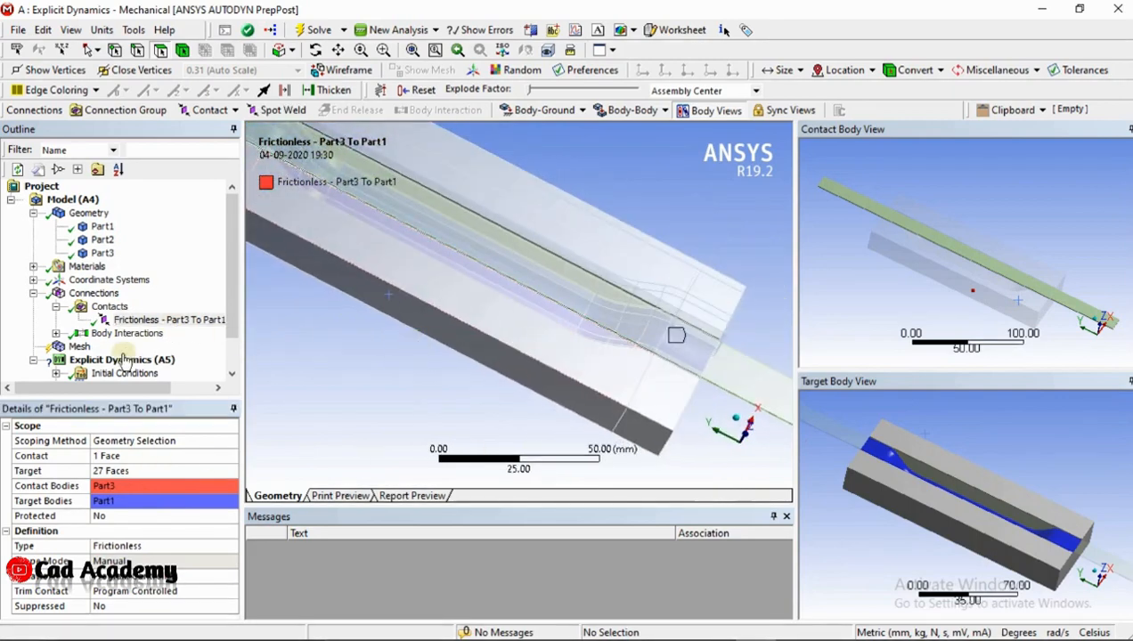
pyautogui.click(79, 346)
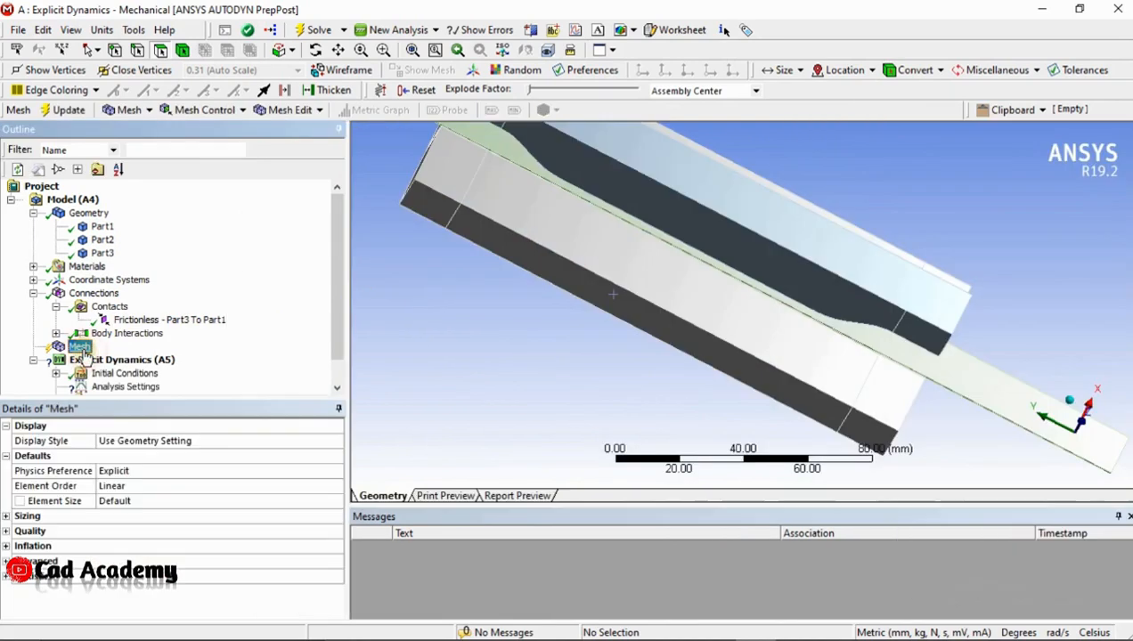
pyautogui.click(129, 110)
pyautogui.click(182, 111)
pyautogui.click(196, 107)
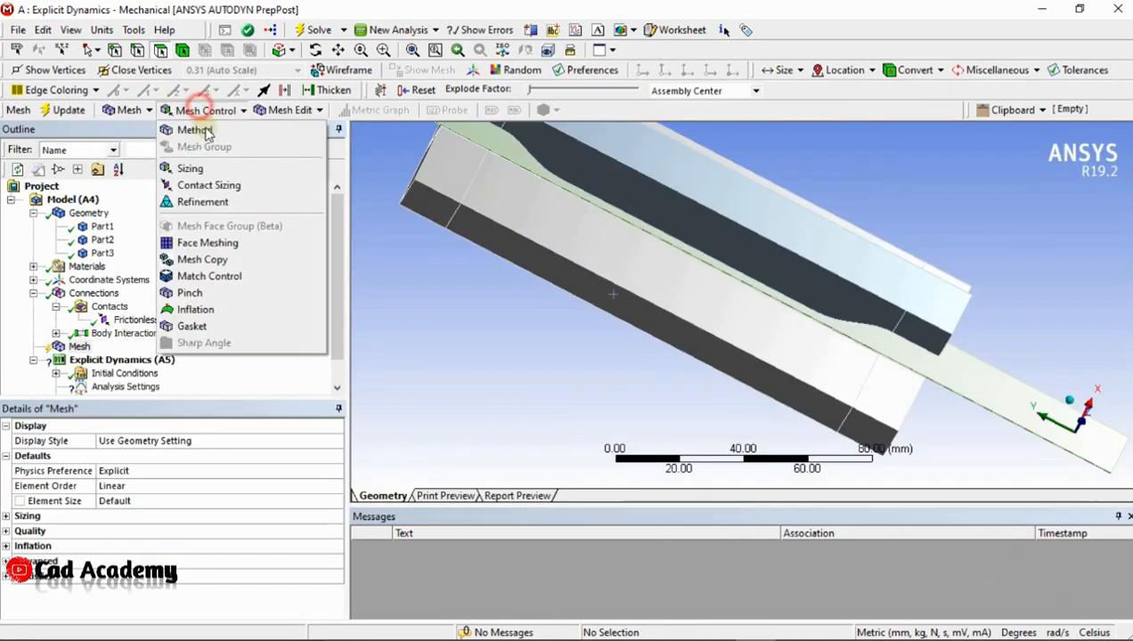
pyautogui.click(210, 167)
pyautogui.moveTo(575, 361); pyautogui.dragTo(645, 356, button='middle')
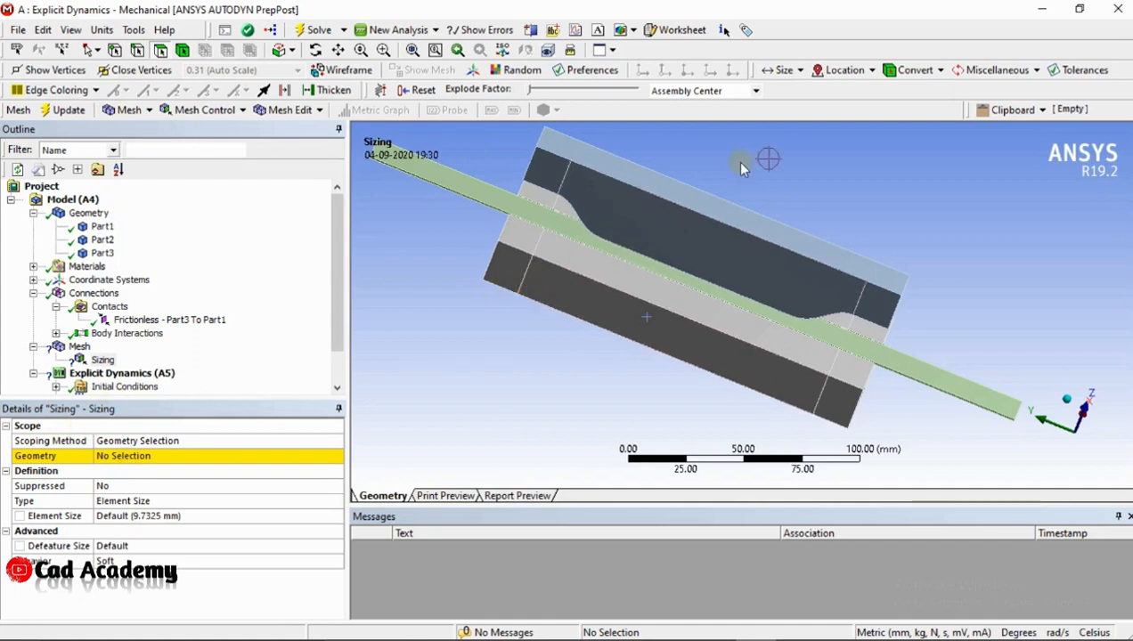
# Scope the sizing control to the upper and lower die bodies, selecting them as whole bodies instead of faces
pyautogui.click(704, 226)
pyautogui.click(119, 464)
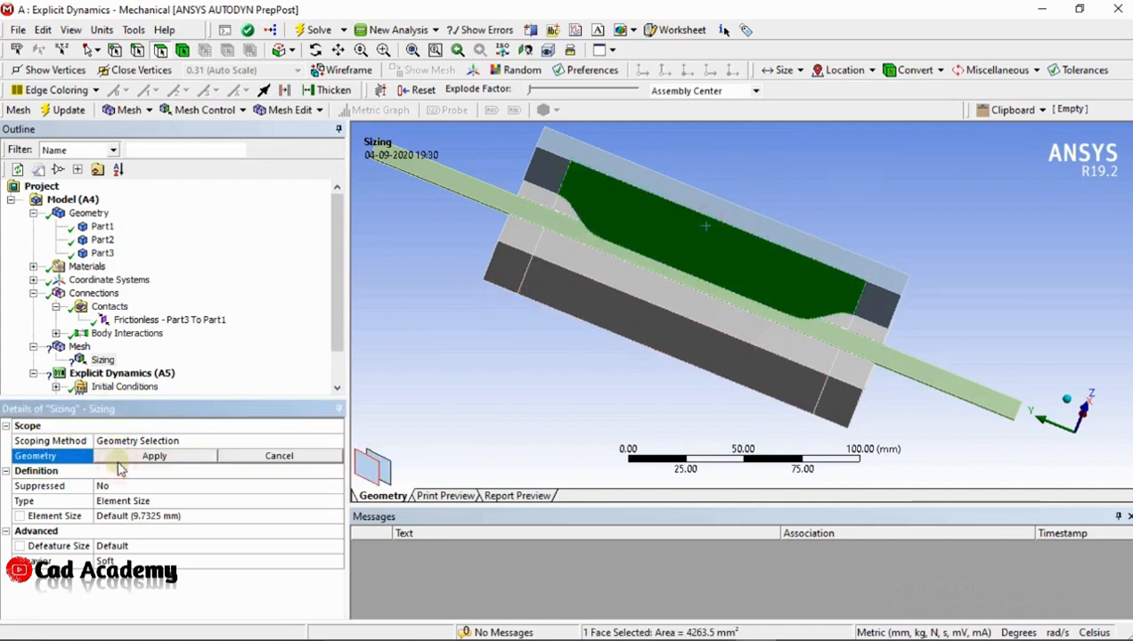
pyautogui.click(183, 49)
pyautogui.click(755, 282)
pyautogui.keyDown('ctrl'); pyautogui.click(626, 312); pyautogui.keyUp('ctrl')
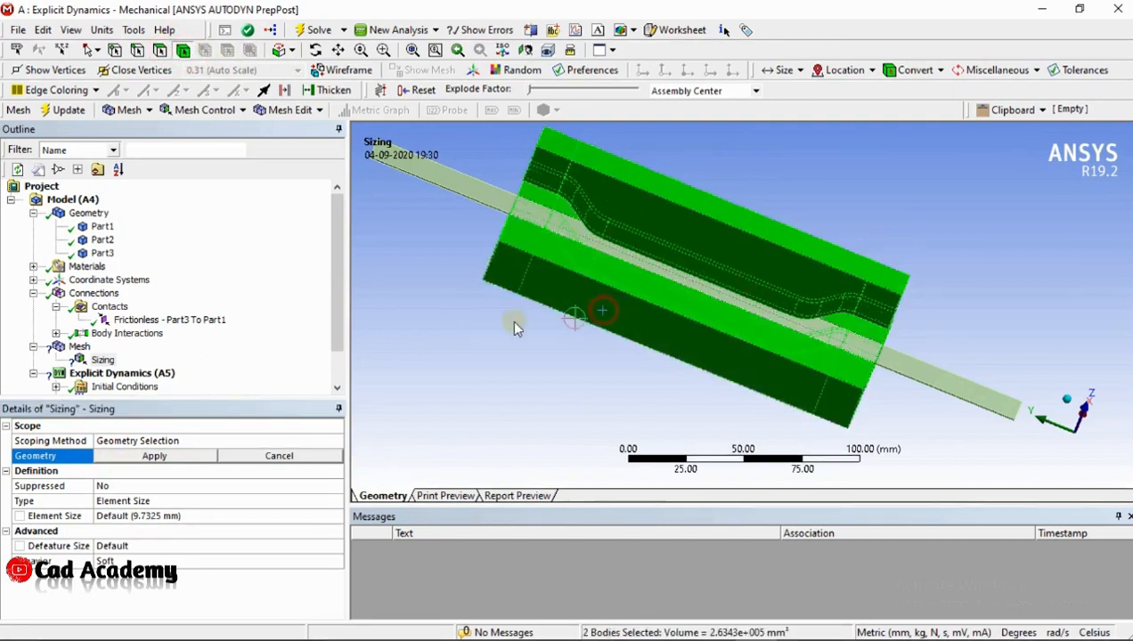
pyautogui.click(158, 459)
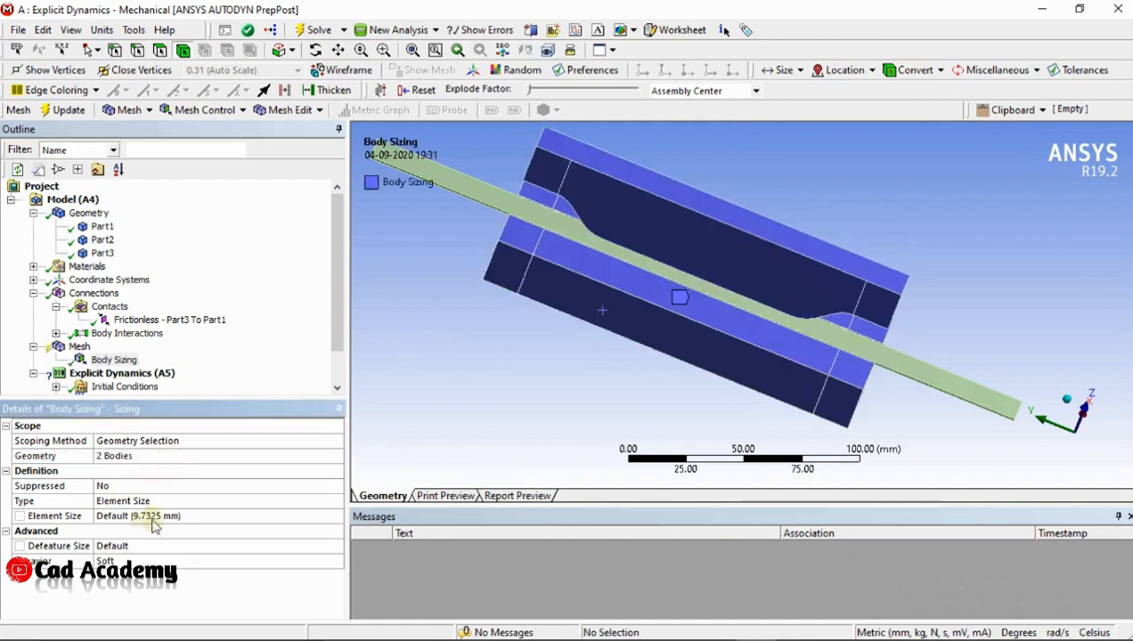
# Set the body sizing's element size to 20 mm
pyautogui.click(156, 516)
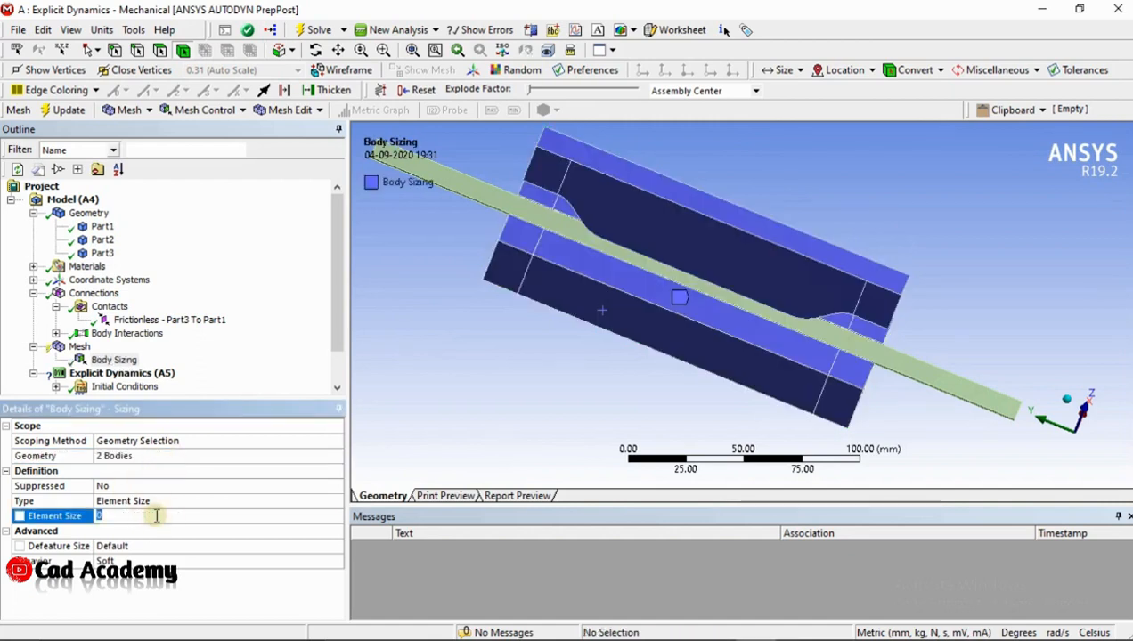
pyautogui.press('Return')
pyautogui.click(134, 361)
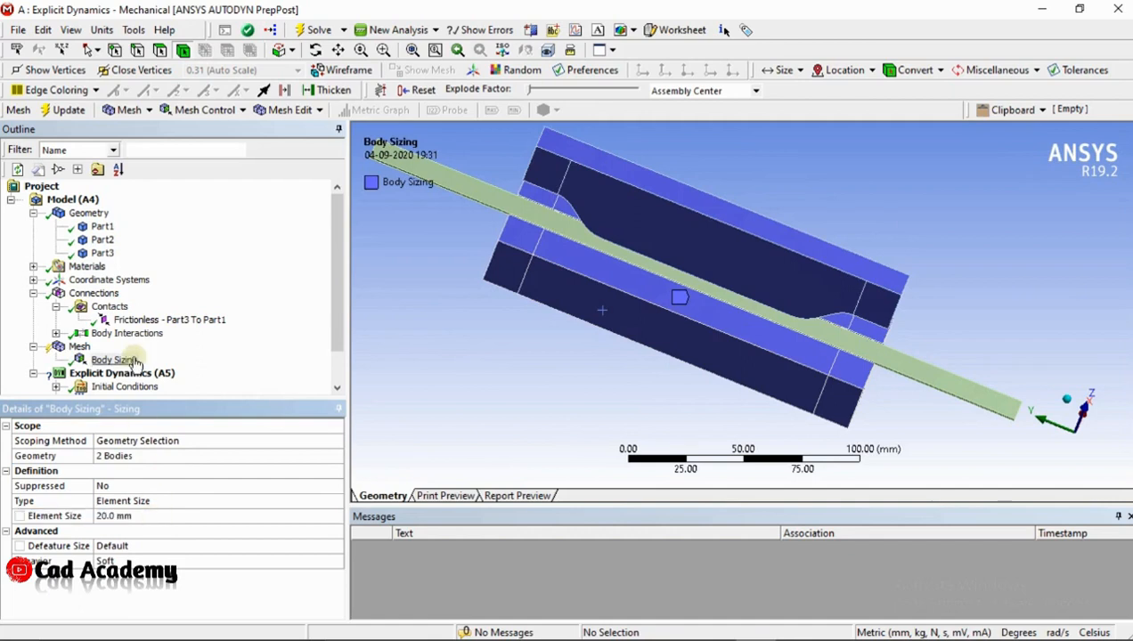
# Generate the mesh for all three parts
pyautogui.click(79, 346)
pyautogui.rightClick(85, 347)
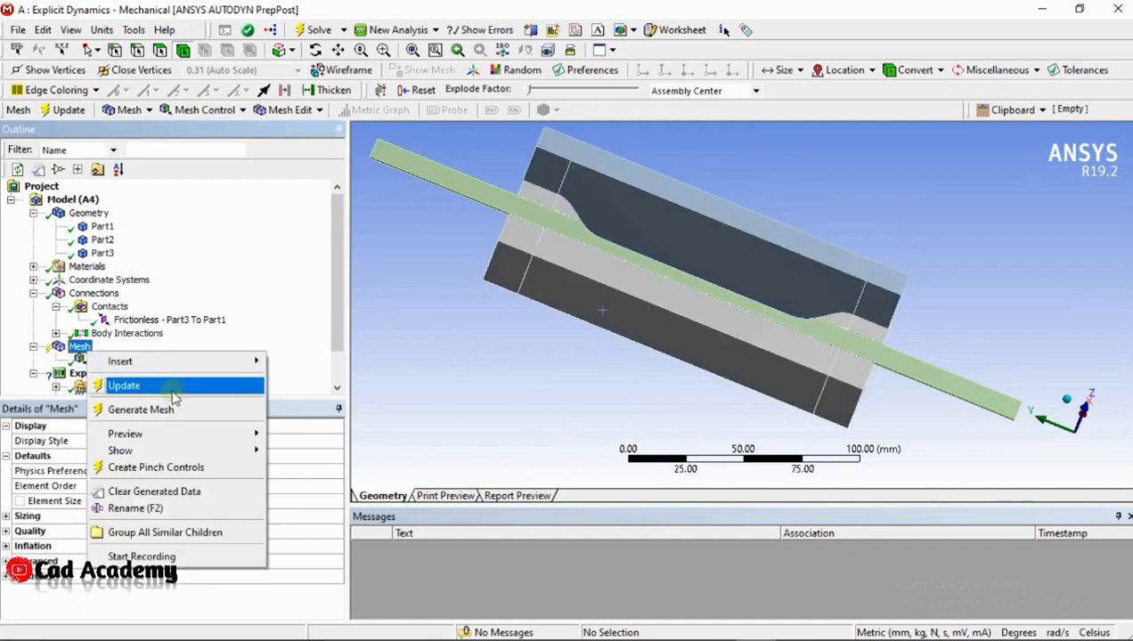
pyautogui.click(196, 410)
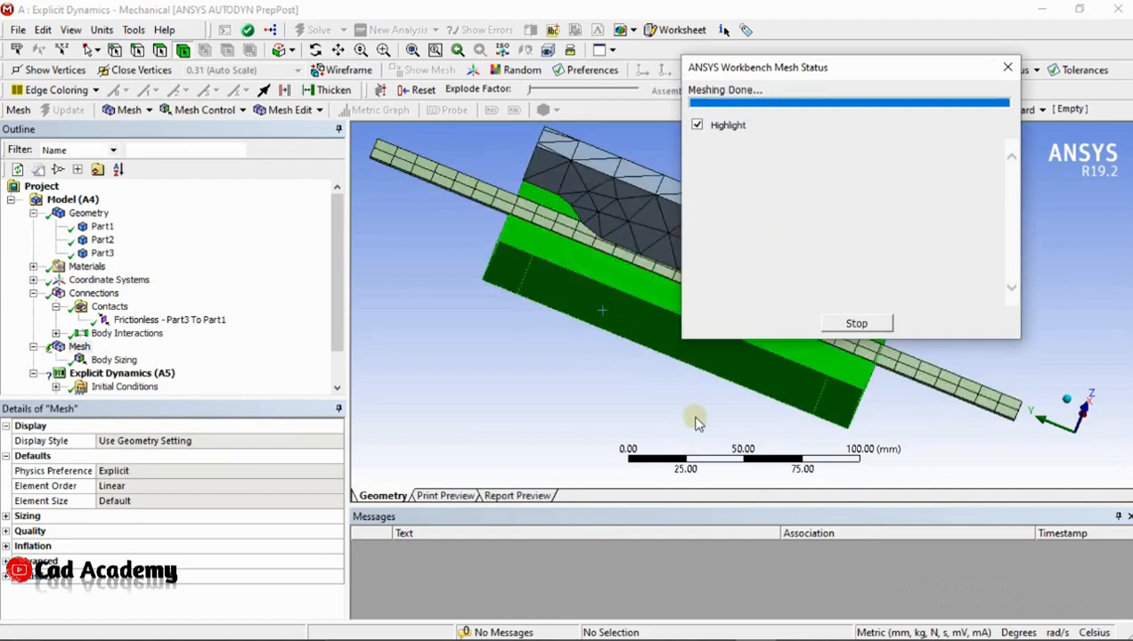
pyautogui.moveTo(682, 390); pyautogui.dragTo(444, 319, button='middle')
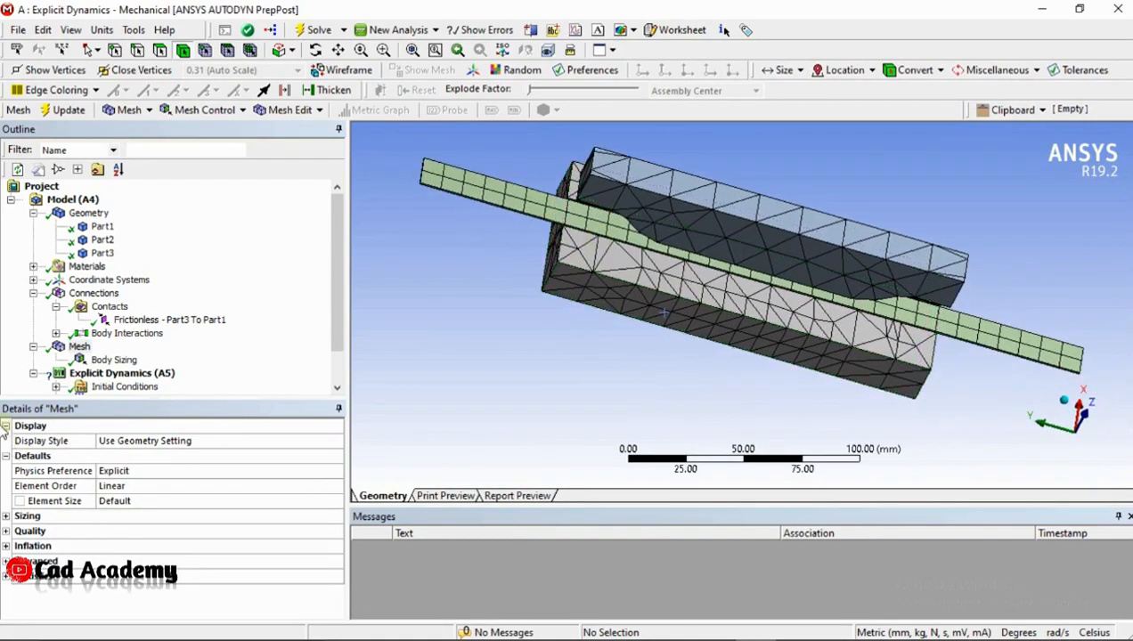
# Set the end time in the explicit dynamics analysis settings to .003 s
pyautogui.scroll(-3, 637, 296)
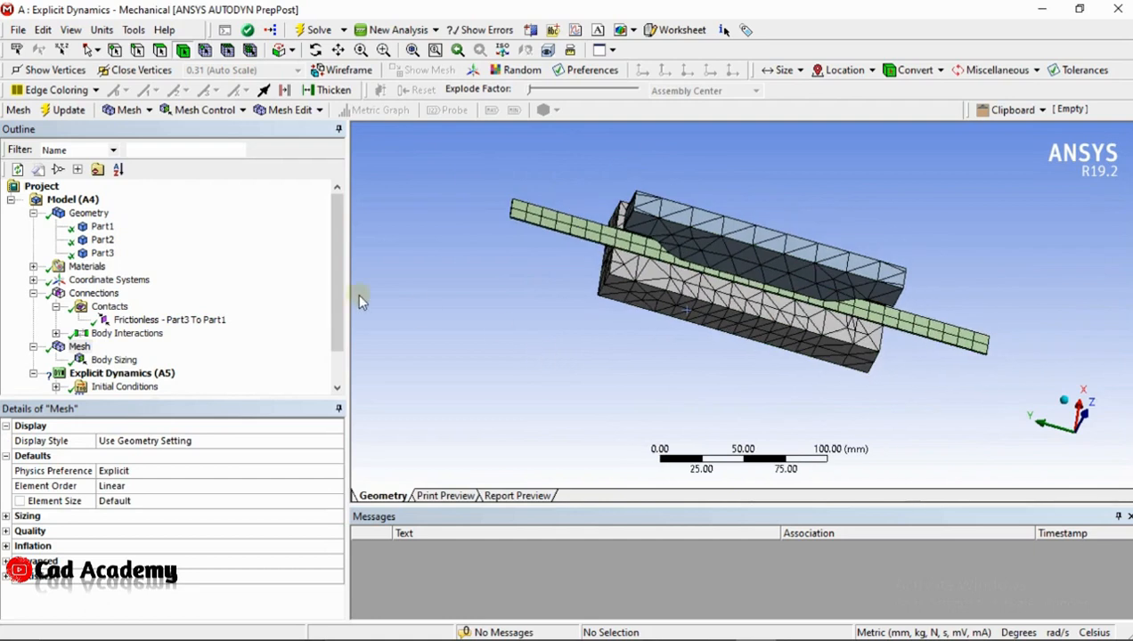
pyautogui.scroll(-1, 139, 281)
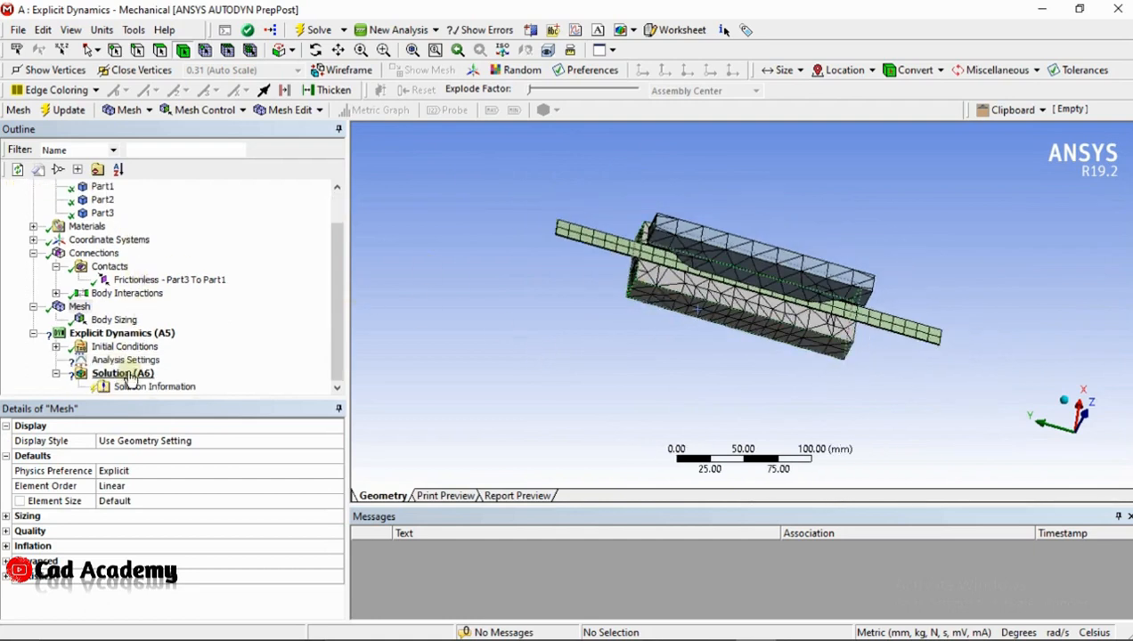
pyautogui.click(129, 361)
pyautogui.click(175, 502)
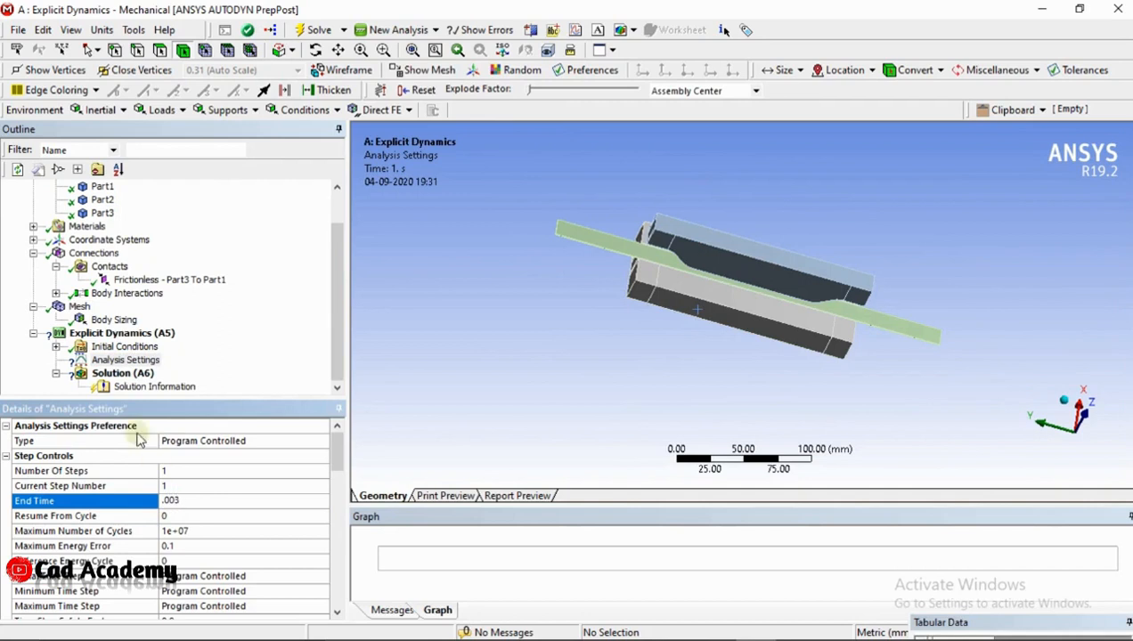
pyautogui.click(443, 400)
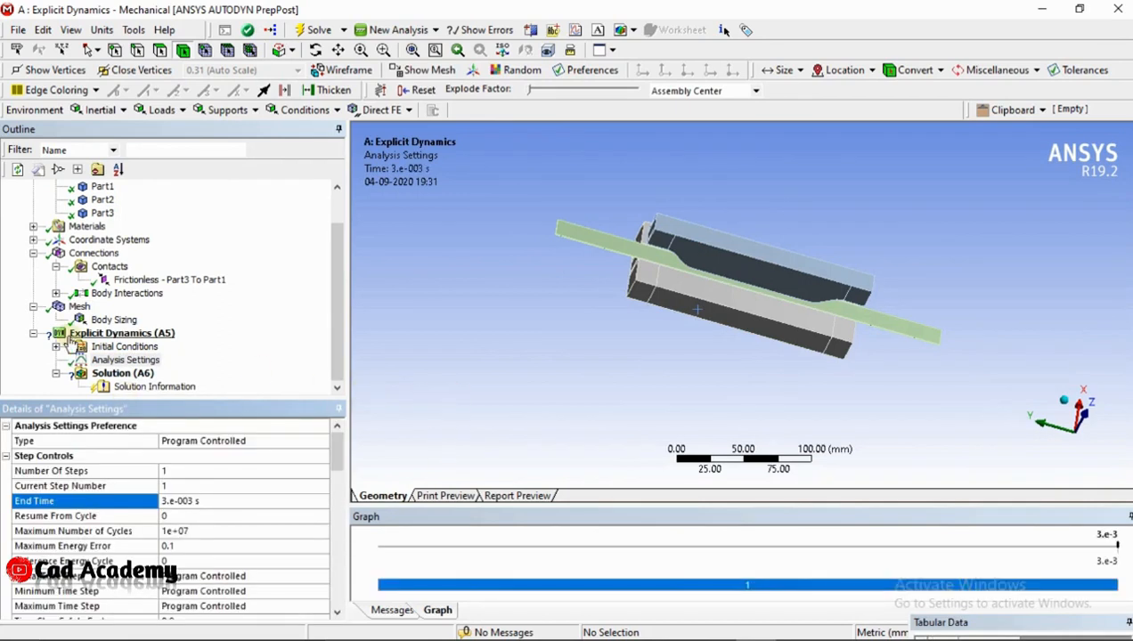
# Insert a Fixed Support into the Explicit Dynamics analysis
pyautogui.click(98, 336)
pyautogui.rightClick(101, 334)
pyautogui.moveTo(151, 341)
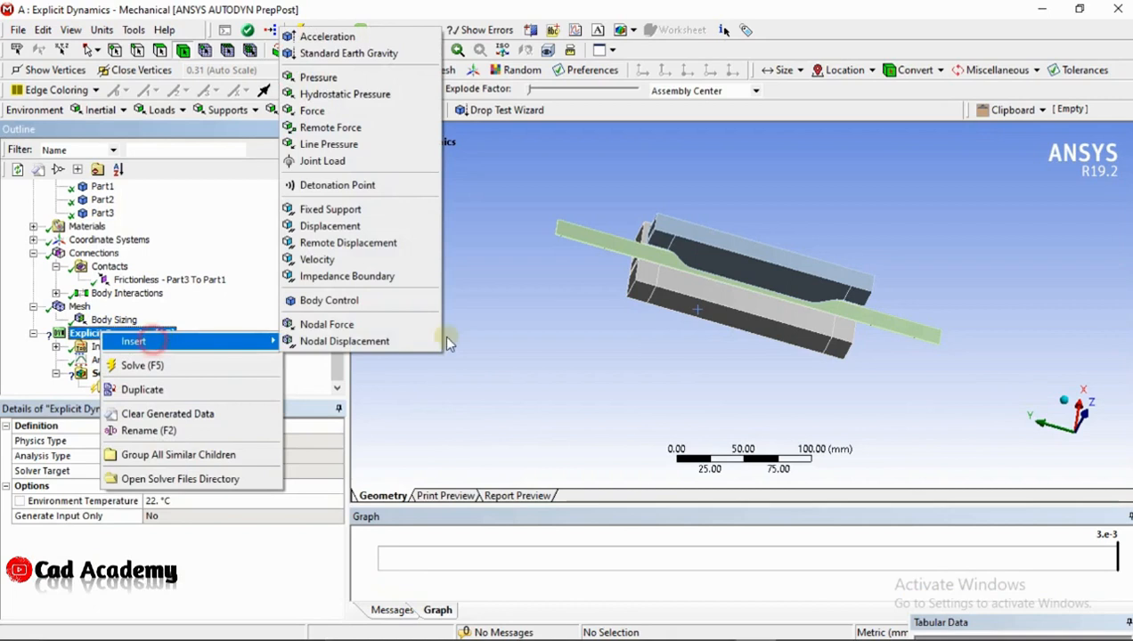
pyautogui.click(356, 210)
# Hide the Part2 and Part3 bodies so only the recessed lower die is displayed
pyautogui.moveTo(752, 337); pyautogui.dragTo(683, 241, button='middle')
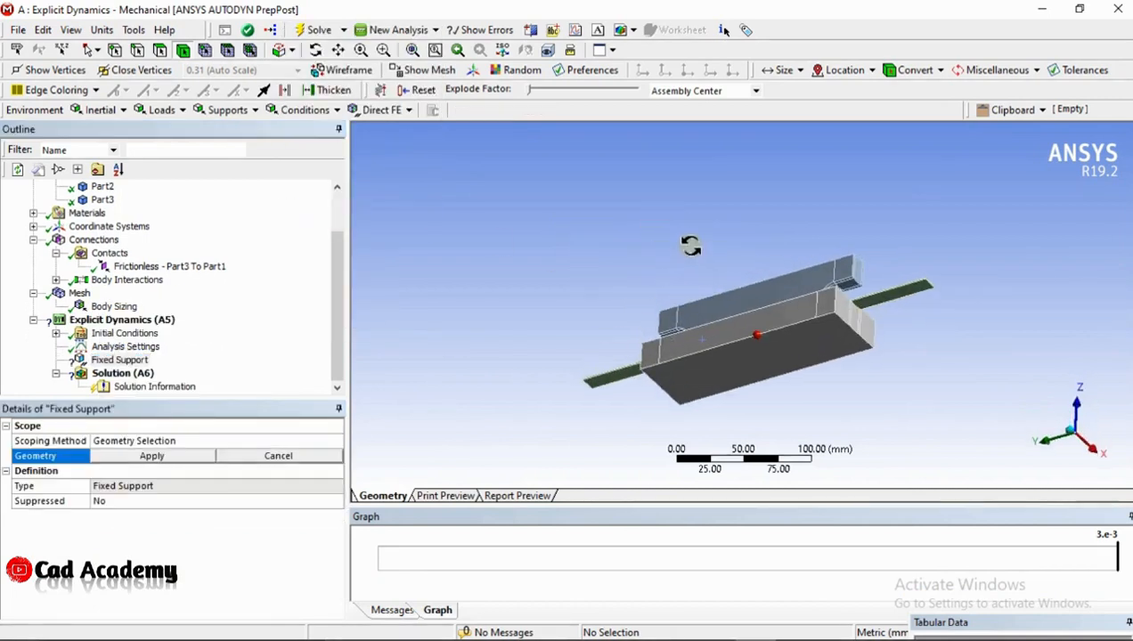
pyautogui.moveTo(724, 339); pyautogui.dragTo(789, 380, button='middle')
pyautogui.scroll(2, 134, 267)
pyautogui.click(101, 241)
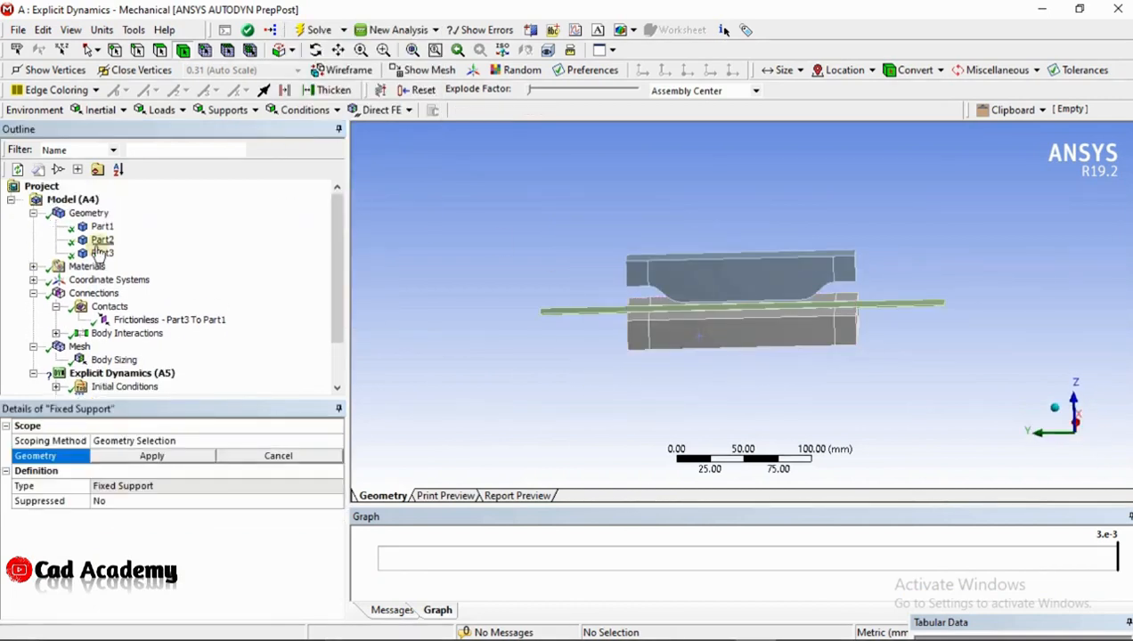
pyautogui.rightClick(99, 246)
pyautogui.click(143, 375)
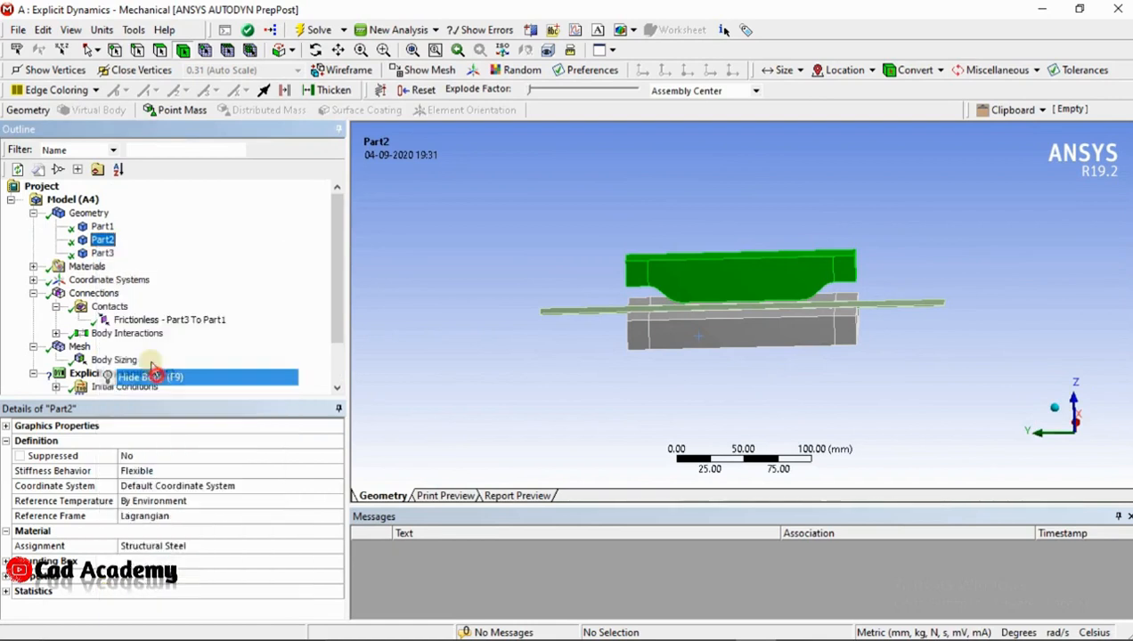
pyautogui.rightClick(102, 253)
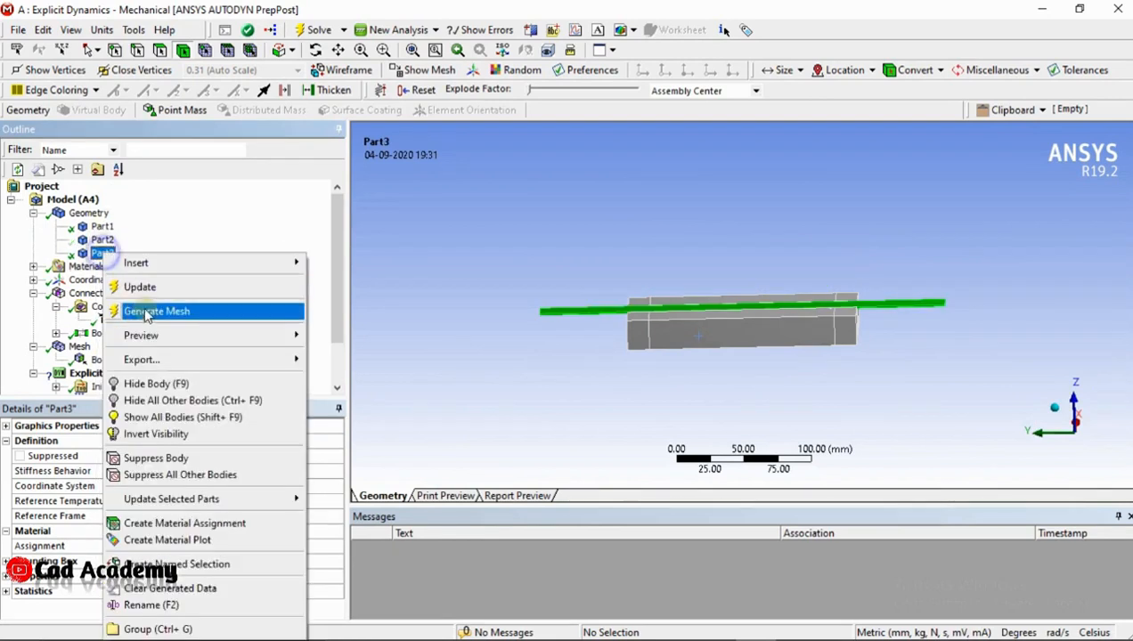
pyautogui.click(165, 382)
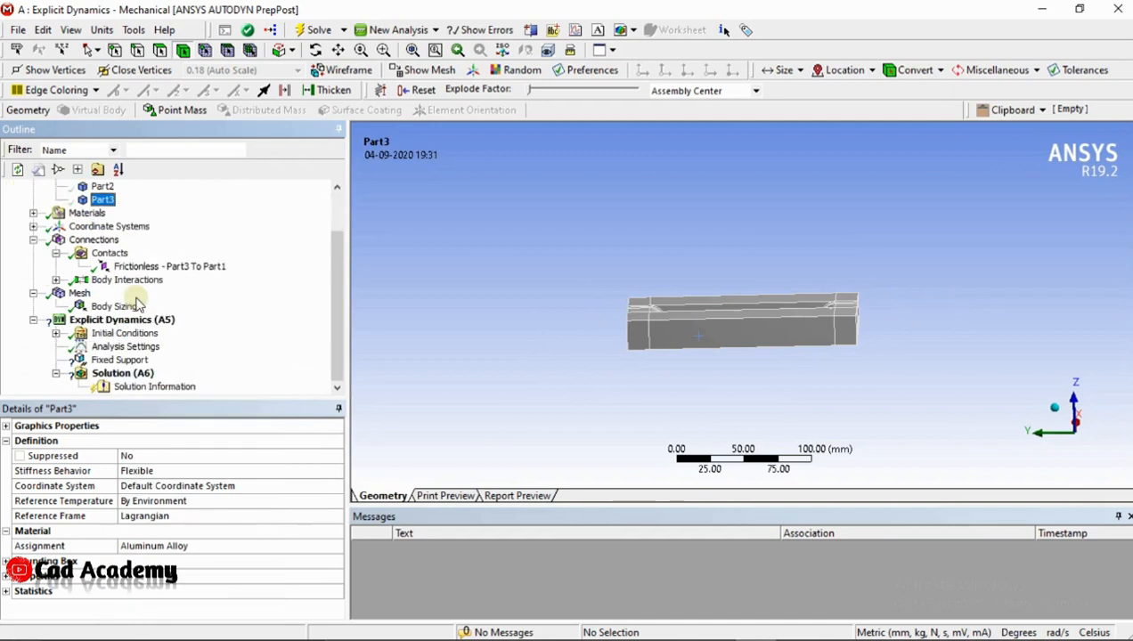
# Start the fixed support's face selection on Part1 with the faces around the channel and along the die's long sides
pyautogui.click(132, 361)
pyautogui.click(722, 356)
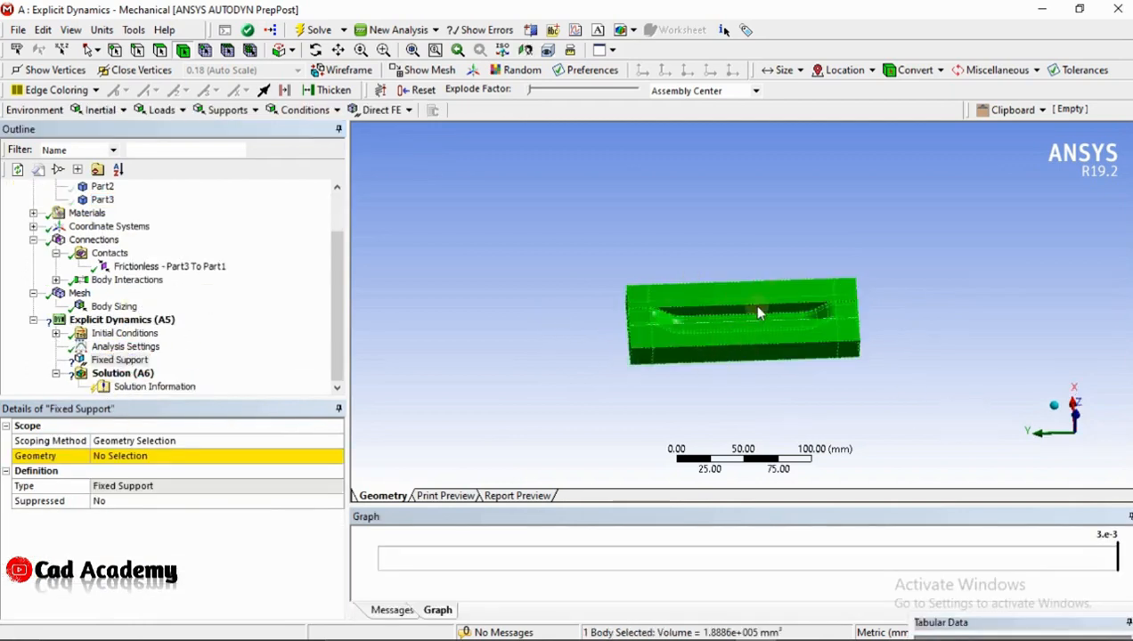
pyautogui.click(157, 54)
pyautogui.moveTo(793, 358)
pyautogui.mouseDown()
pyautogui.moveTo(697, 267)
pyautogui.moveTo(664, 344)
pyautogui.moveTo(674, 327)
pyautogui.moveTo(642, 315)
pyautogui.moveTo(655, 357)
pyautogui.mouseUp()
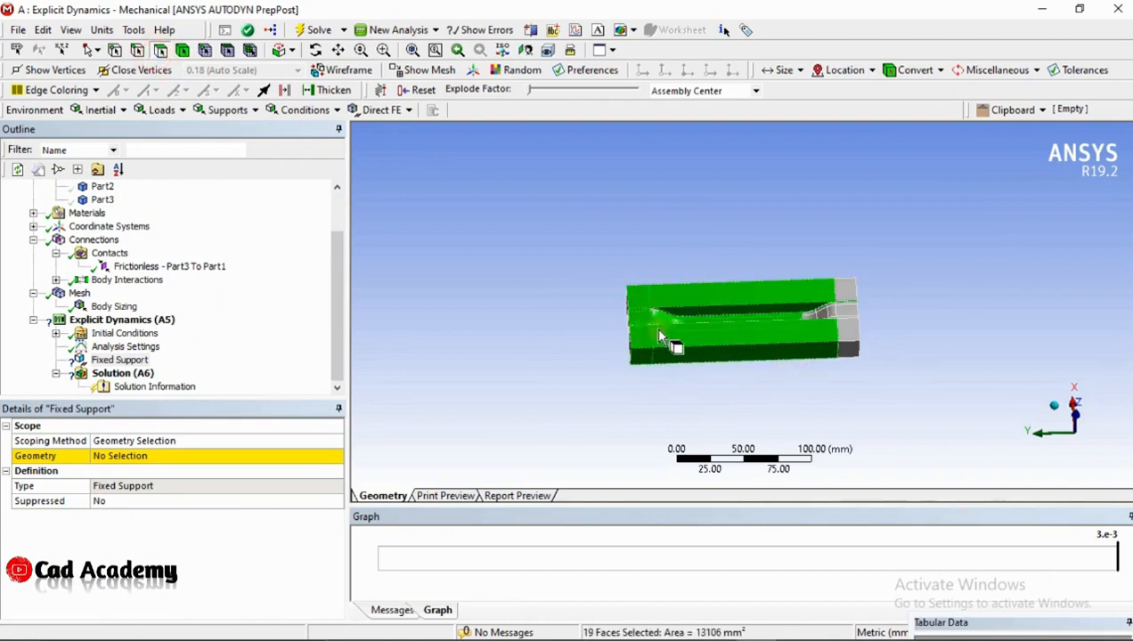
pyautogui.moveTo(853, 345); pyautogui.dragTo(813, 310)
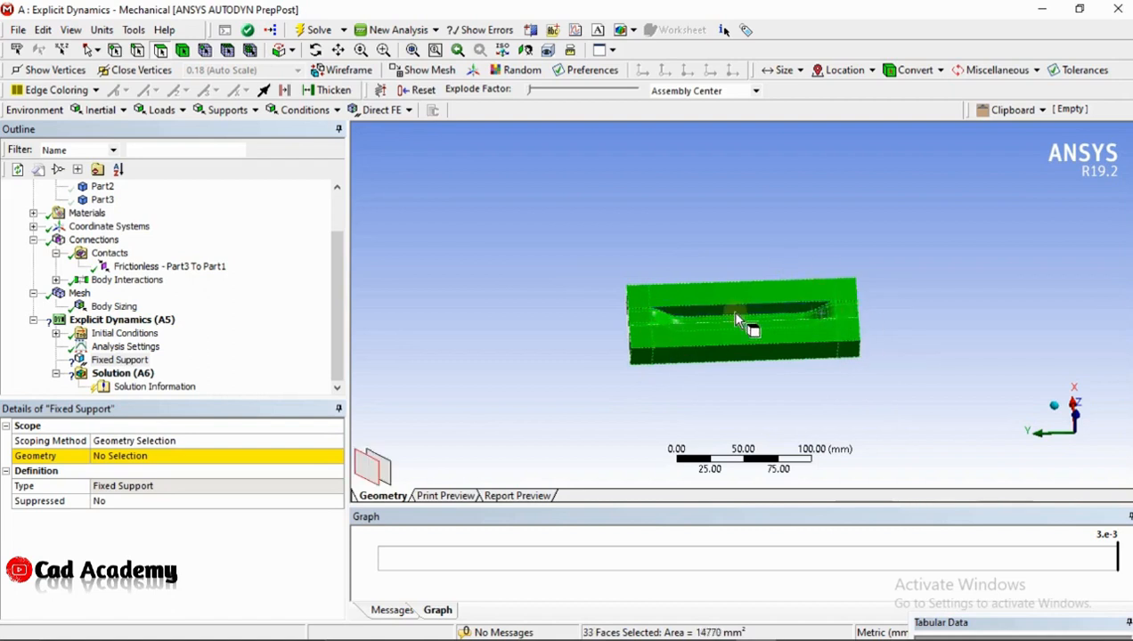
pyautogui.moveTo(750, 321); pyautogui.dragTo(747, 372, button='middle')
pyautogui.moveTo(826, 331); pyautogui.dragTo(731, 352)
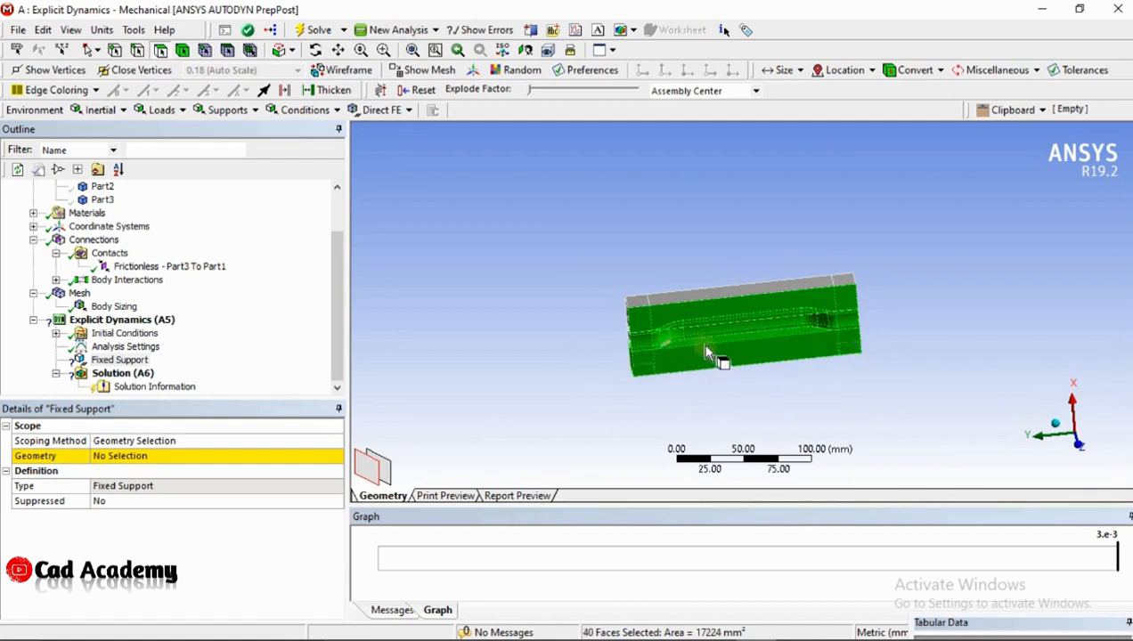
pyautogui.keyDown('ctrl'); pyautogui.moveTo(682, 330); pyautogui.dragTo(602, 313); pyautogui.keyUp('ctrl')
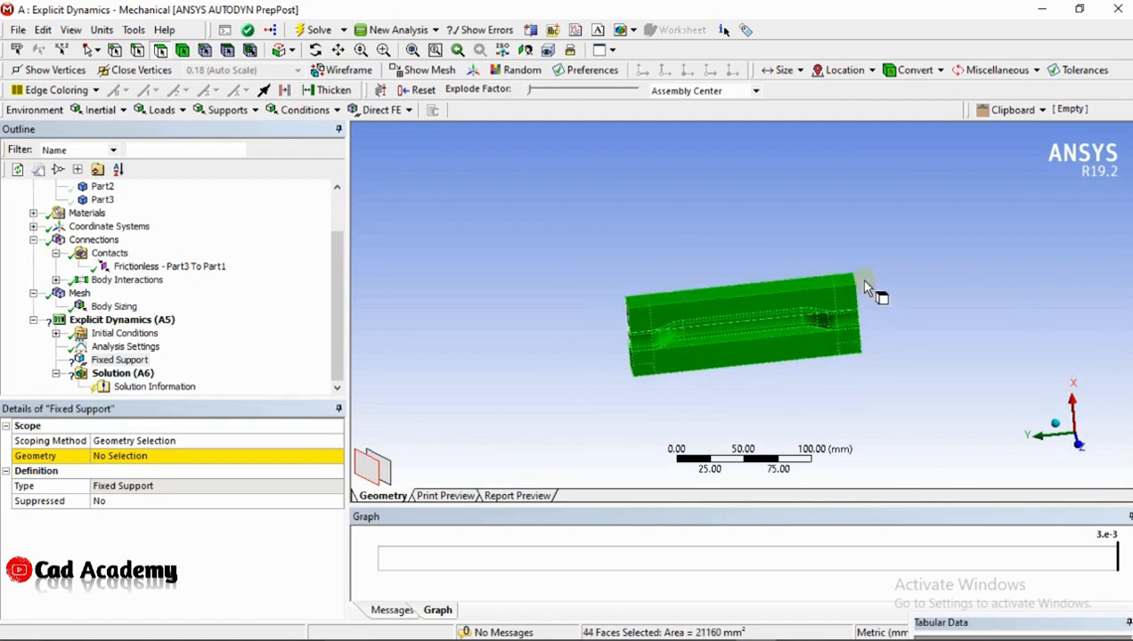
# Add Part1's remaining end and underside faces to the selection and apply all of its faces as the fixed support's geometry
pyautogui.moveTo(726, 319); pyautogui.dragTo(766, 287, button='middle')
pyautogui.moveTo(677, 324); pyautogui.dragTo(762, 313, button='middle')
pyautogui.keyDown('ctrl'); pyautogui.moveTo(641, 265); pyautogui.dragTo(660, 287); pyautogui.keyUp('ctrl')
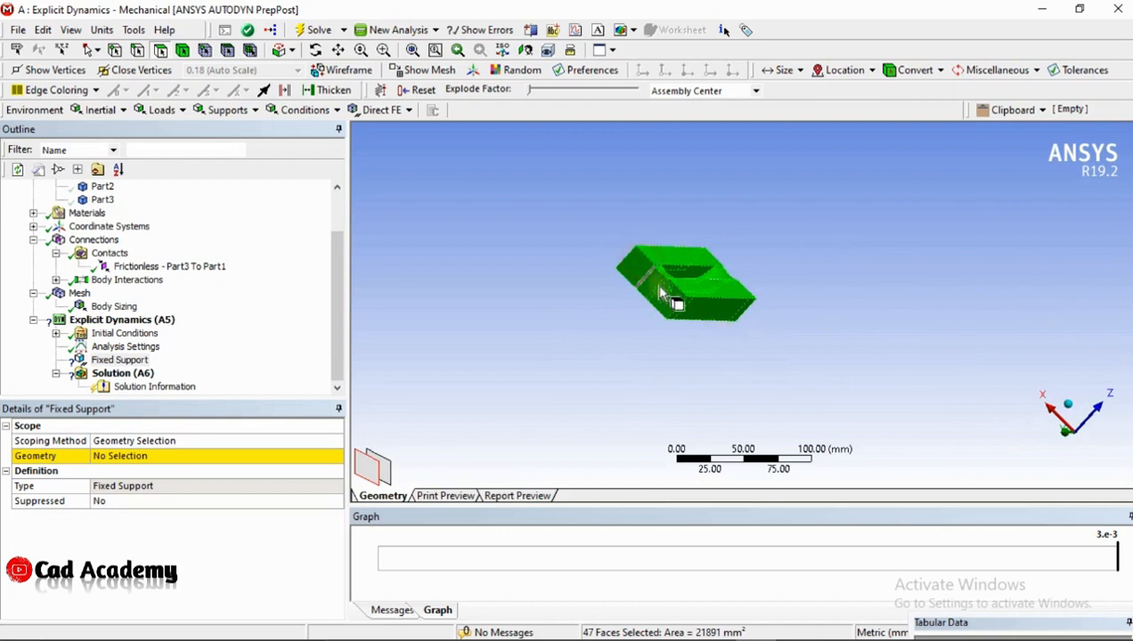
pyautogui.moveTo(695, 333); pyautogui.dragTo(726, 261, button='middle')
pyautogui.keyDown('ctrl'); pyautogui.click(679, 289); pyautogui.keyUp('ctrl')
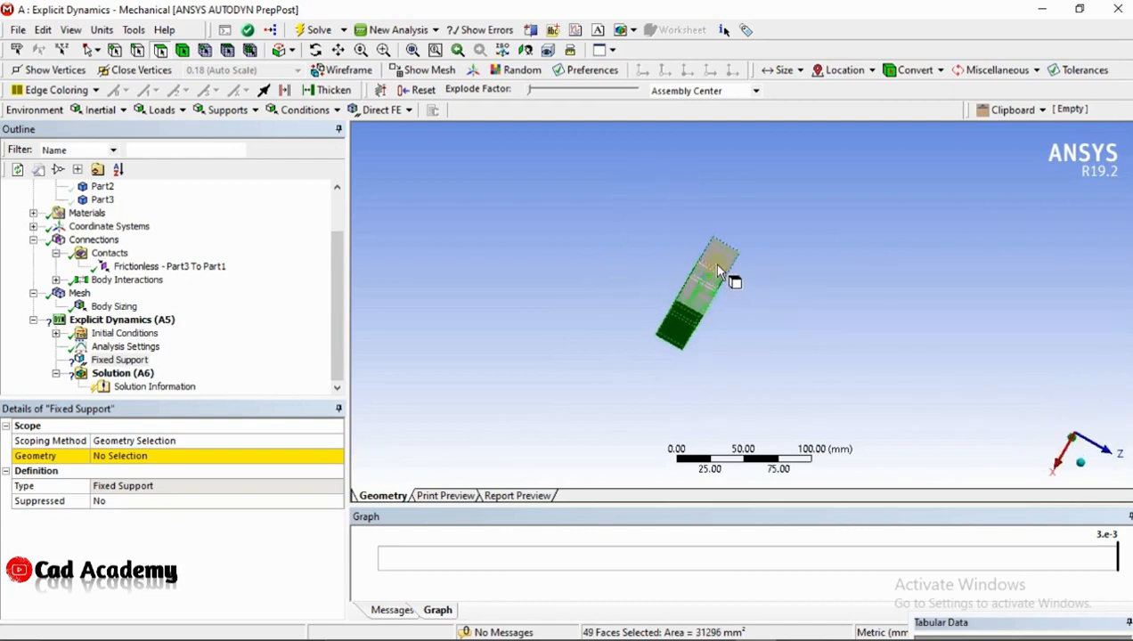
pyautogui.keyDown('ctrl'); pyautogui.moveTo(727, 270); pyautogui.dragTo(699, 328); pyautogui.keyUp('ctrl')
pyautogui.moveTo(768, 341); pyautogui.dragTo(652, 241, button='middle')
pyautogui.click(150, 457)
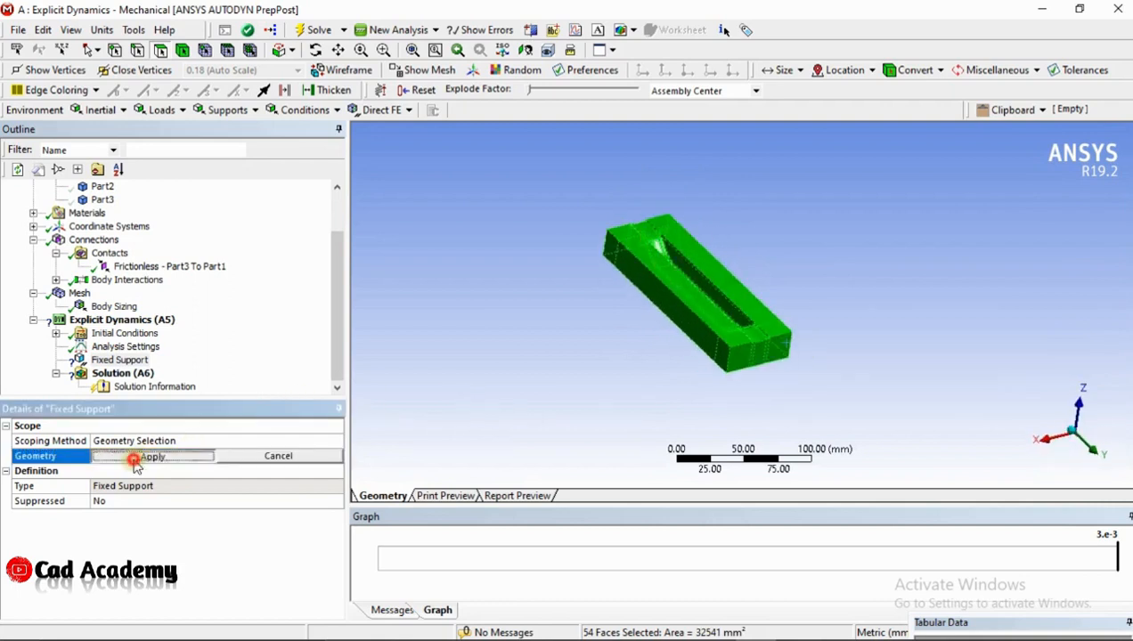
pyautogui.click(134, 457)
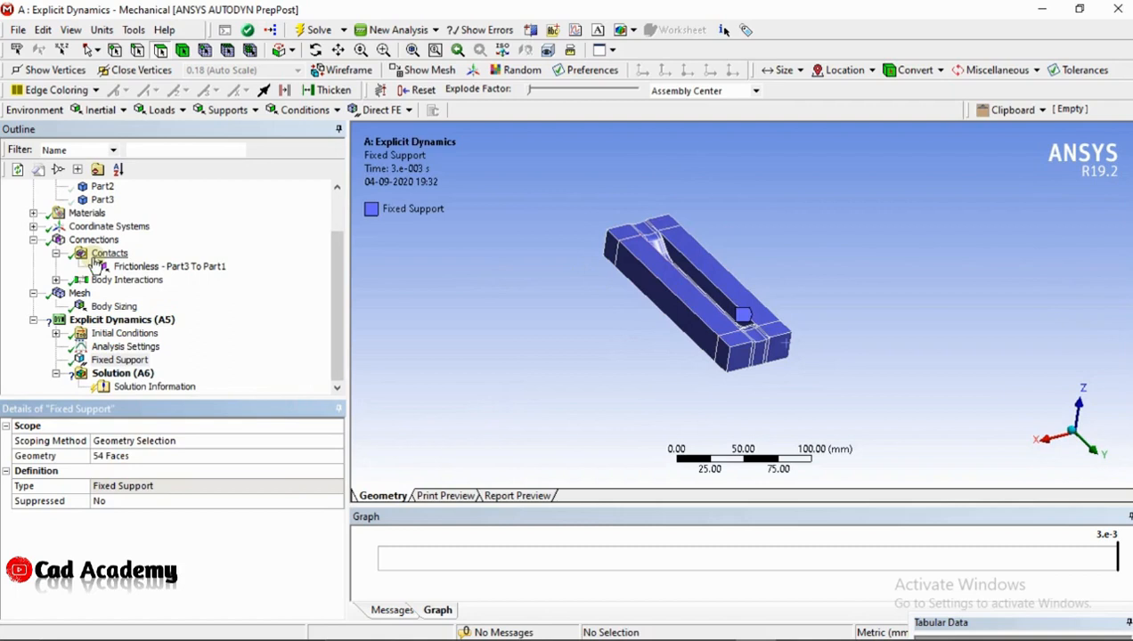
# Insert a Displacement condition into the Explicit Dynamics analysis
pyautogui.click(125, 321)
pyautogui.moveTo(198, 331)
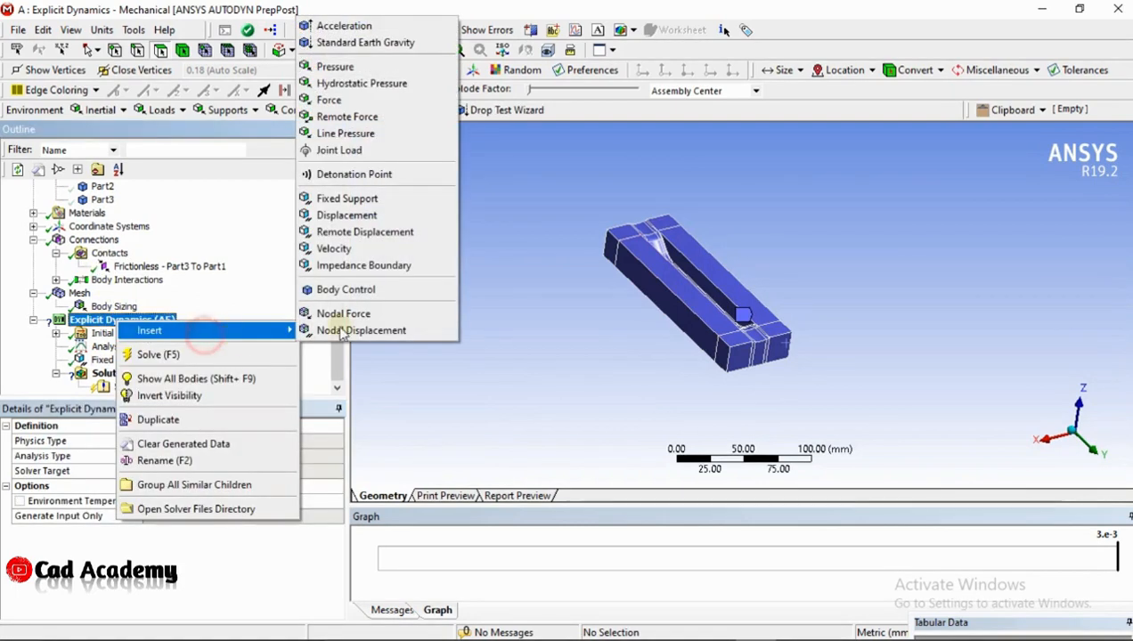
pyautogui.click(349, 215)
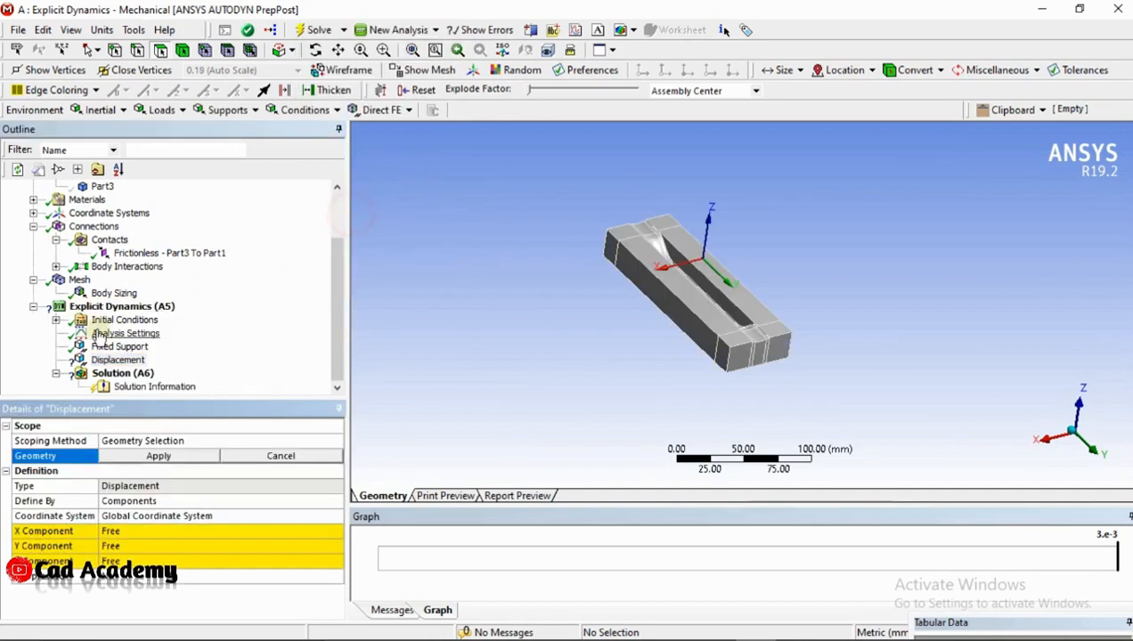
# Show the Part2 body again and reopen the Displacement condition's settings
pyautogui.scroll(2, 209, 222)
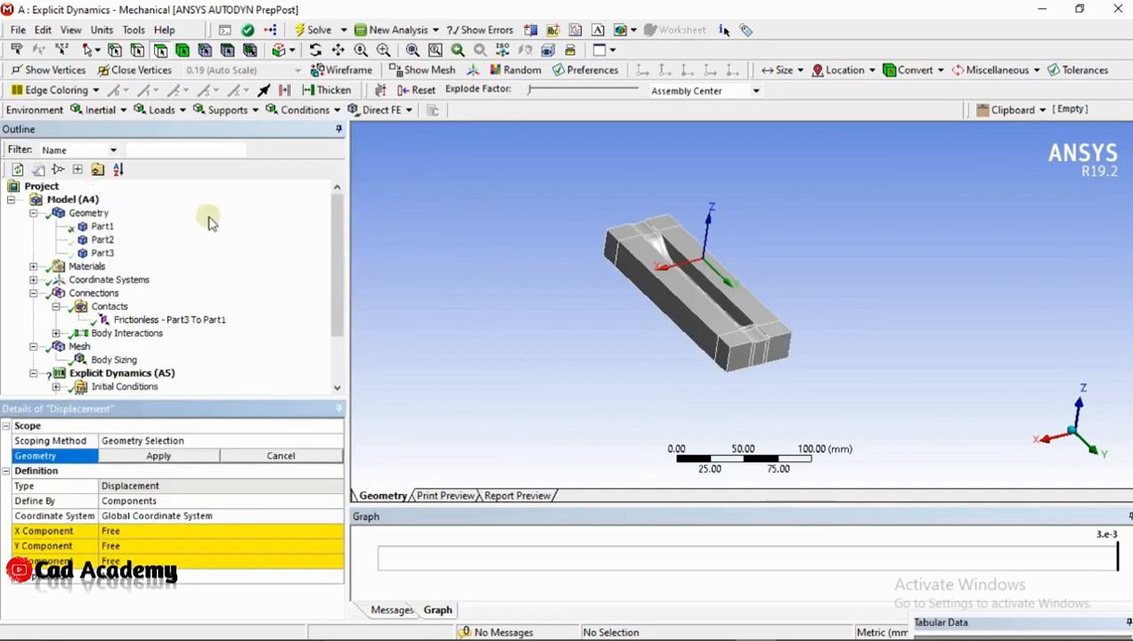
pyautogui.click(92, 244)
pyautogui.rightClick(92, 244)
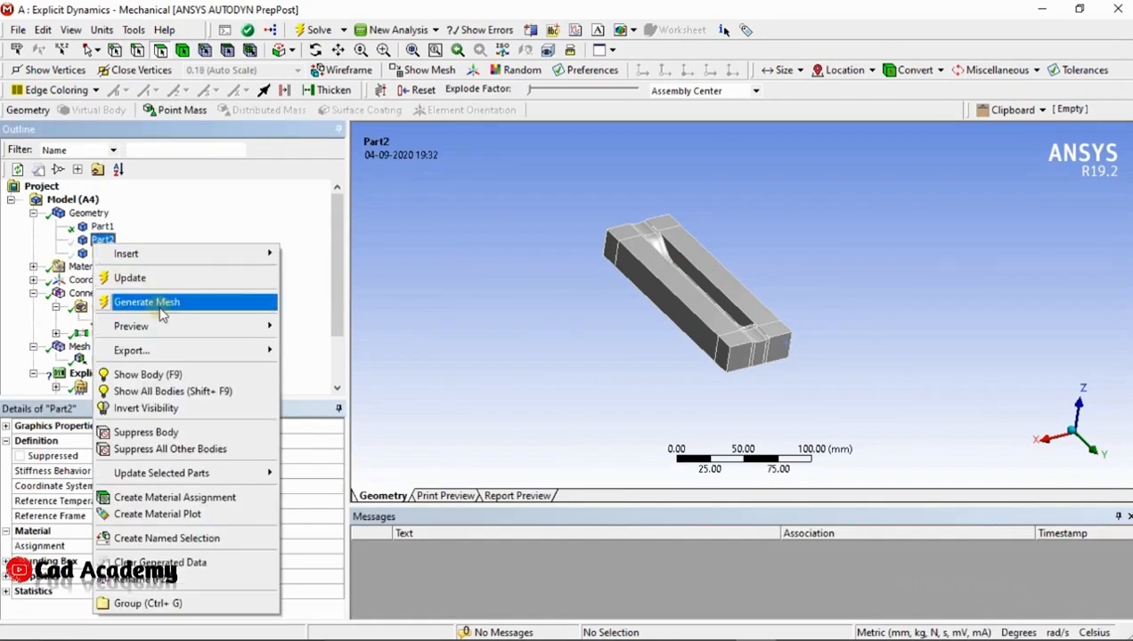
pyautogui.click(156, 375)
pyautogui.scroll(-2, 145, 345)
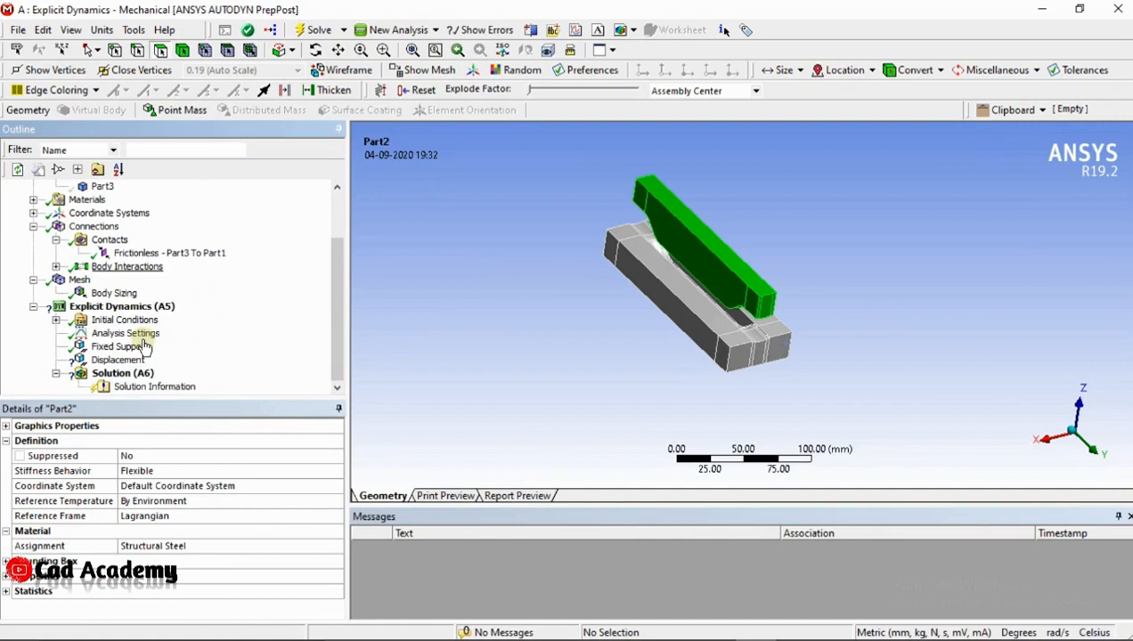
pyautogui.click(118, 360)
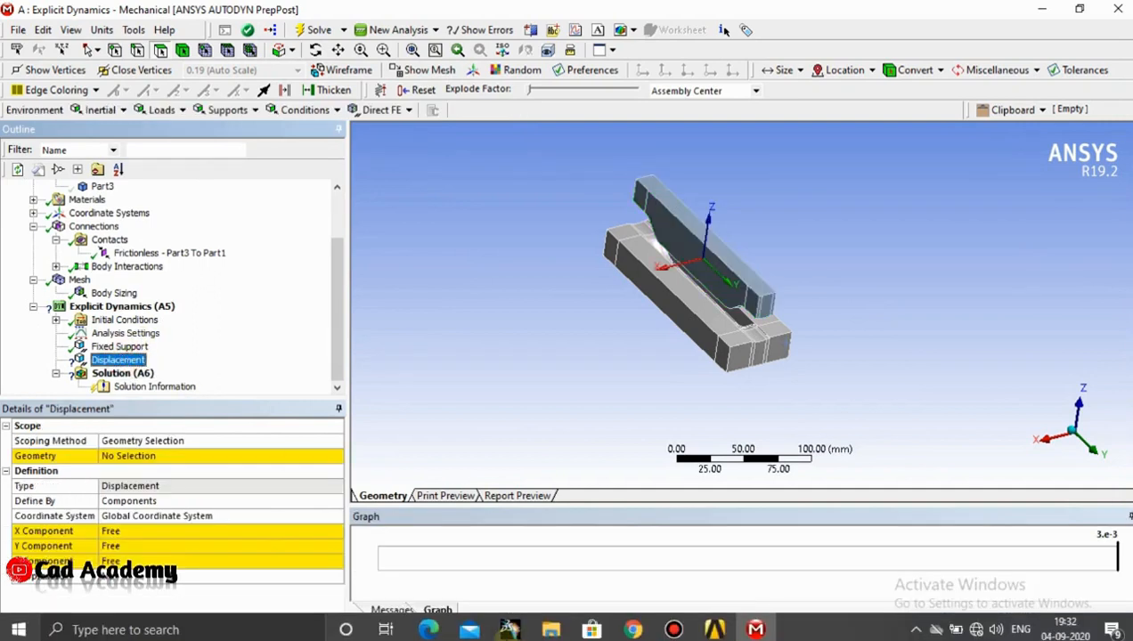
# Switch to CATIA and examine the spacing between the upper die, the strip and the lower die
pyautogui.click(493, 628)
pyautogui.moveTo(666, 356); pyautogui.dragTo(652, 283, button='middle')
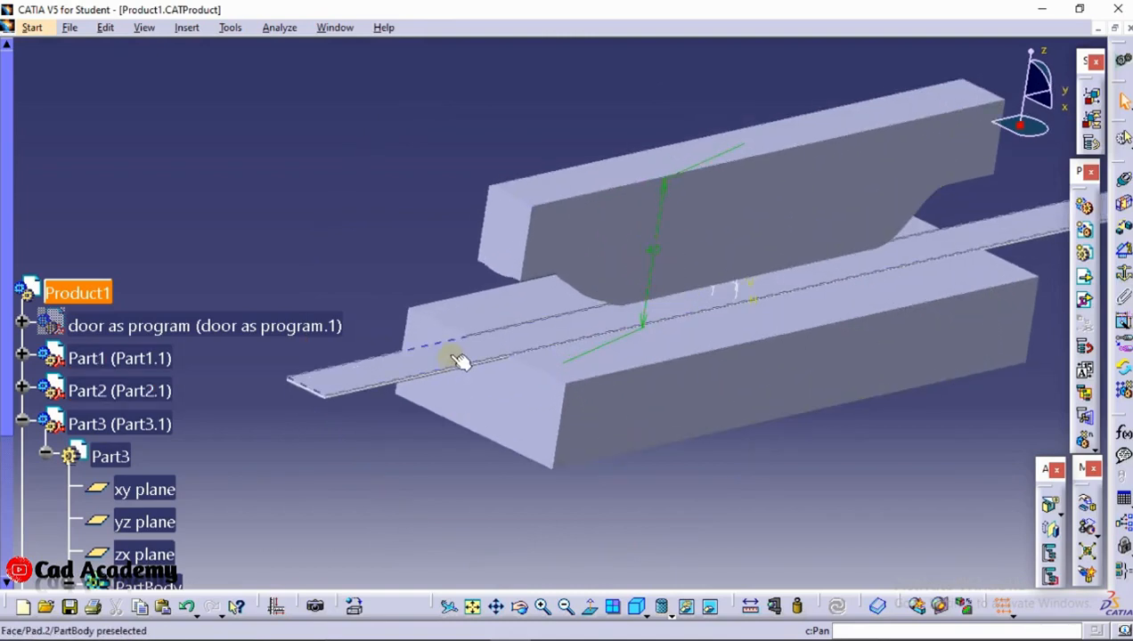
pyautogui.click(675, 195)
pyautogui.click(631, 332)
pyautogui.click(634, 347)
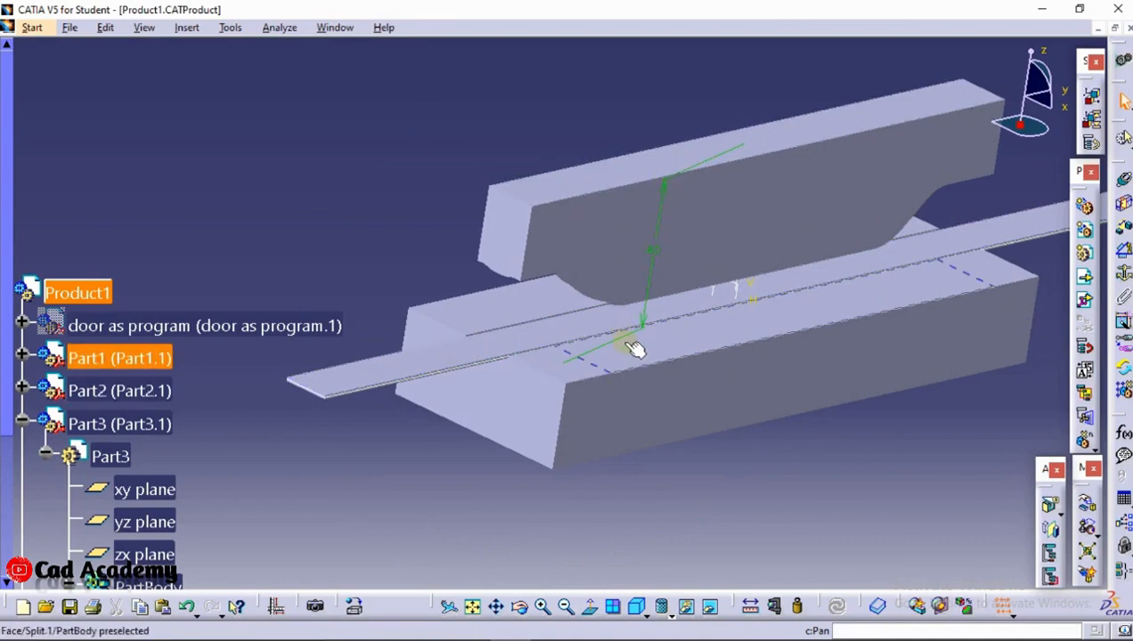
pyautogui.click(654, 12)
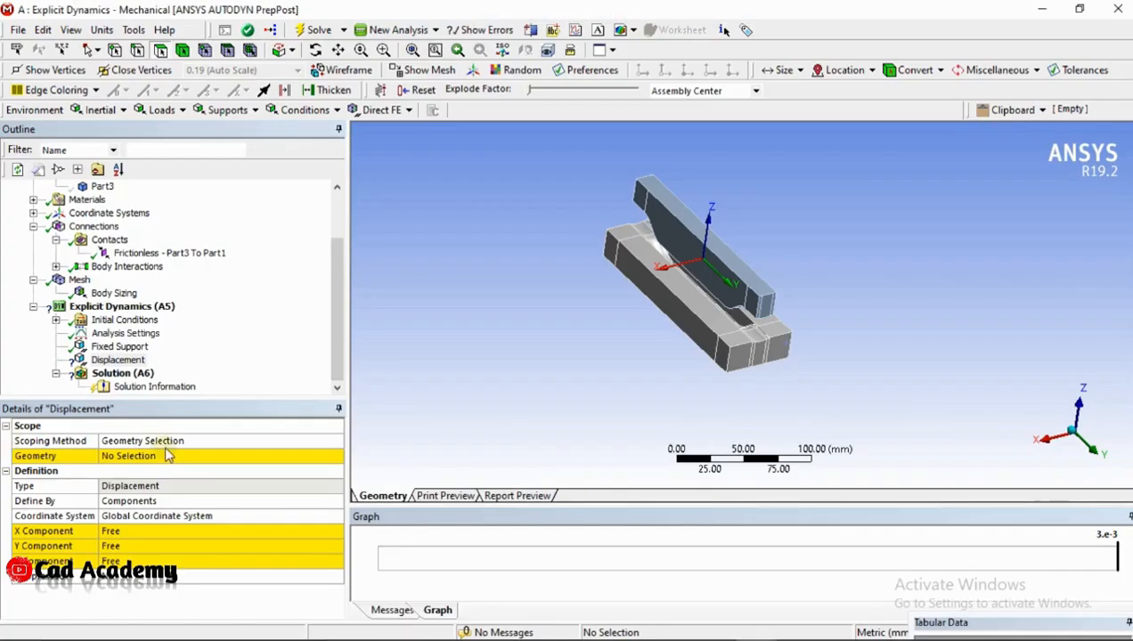
# Switch back to Ansys Mechanical and apply Part2's long top face as the displacement's geometry
pyautogui.click(129, 456)
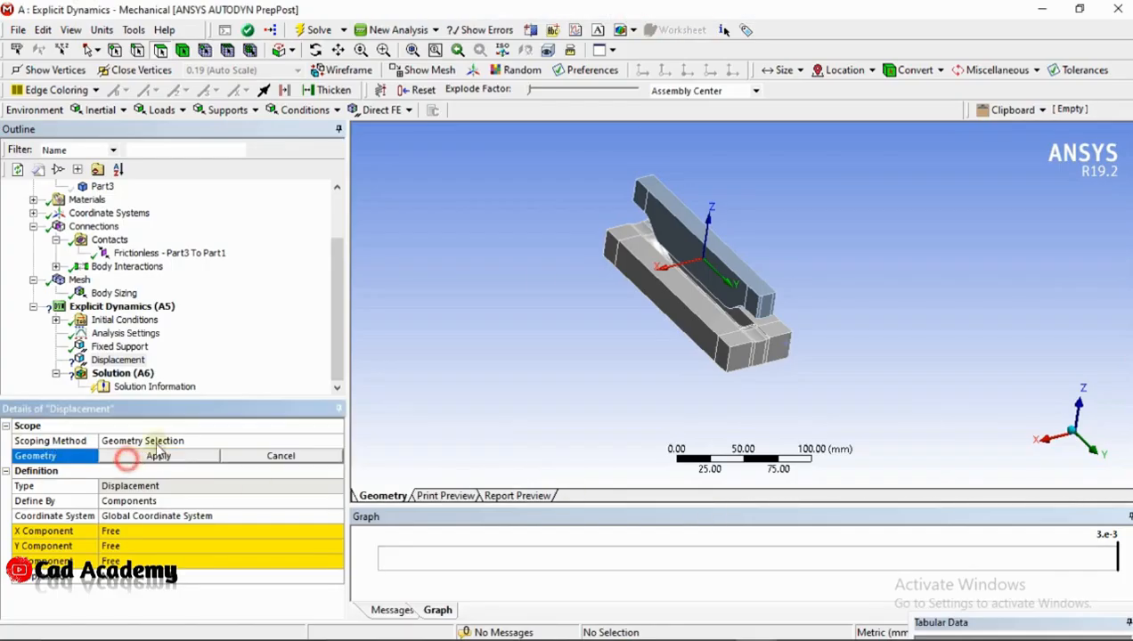
pyautogui.click(756, 278)
pyautogui.rightClick(762, 349)
pyautogui.click(510, 317)
pyautogui.rightClick(806, 340)
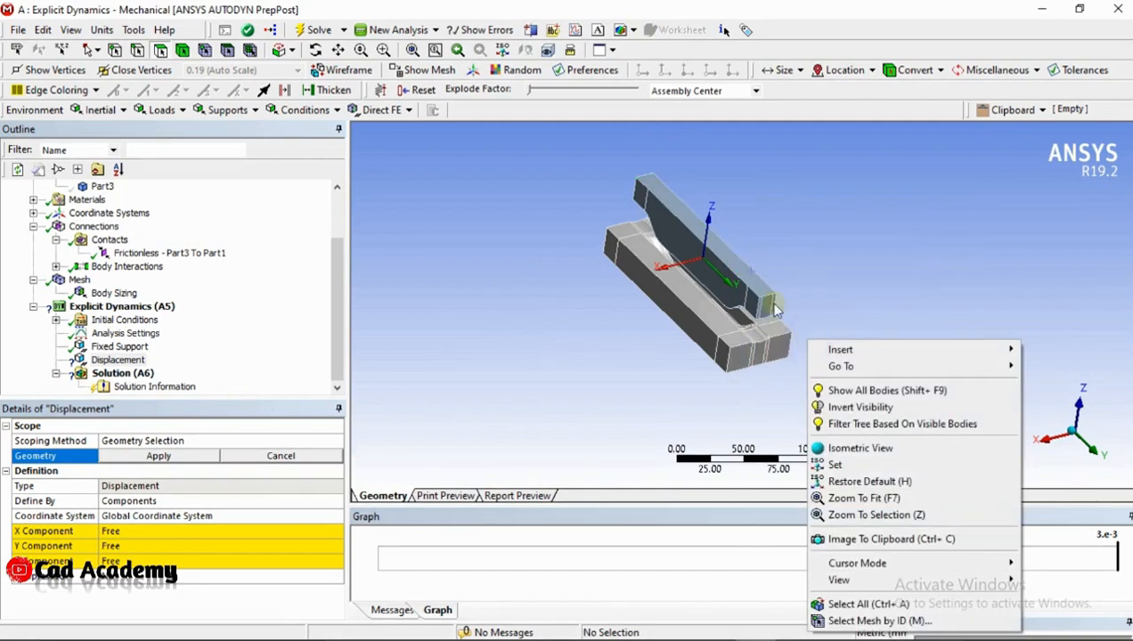
pyautogui.click(772, 260)
pyautogui.scroll(4, 864, 248)
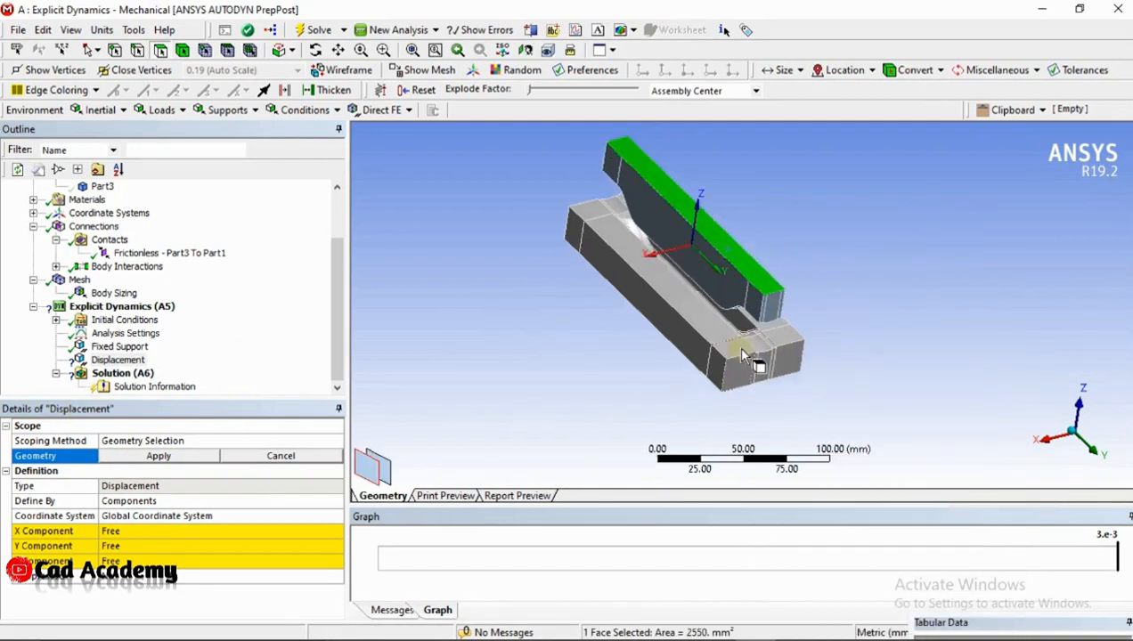
pyautogui.click(178, 457)
# Set the displacement's Z component to -39 mm, leaving the X and Y components free
pyautogui.moveTo(933, 337); pyautogui.dragTo(896, 324, button='middle')
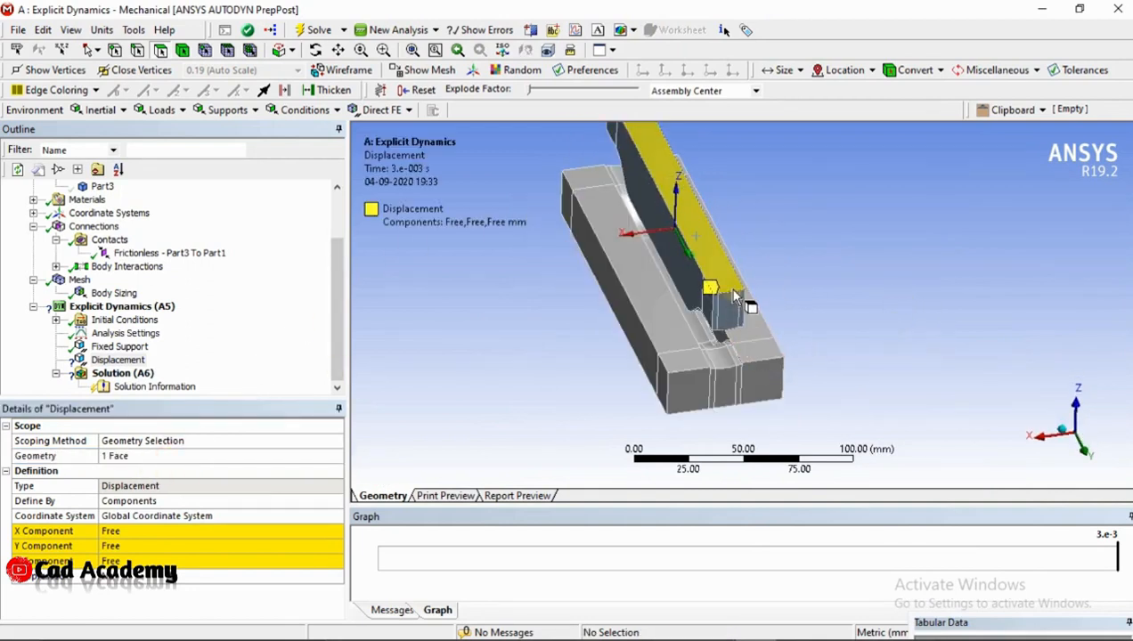
pyautogui.scroll(2, 723, 372)
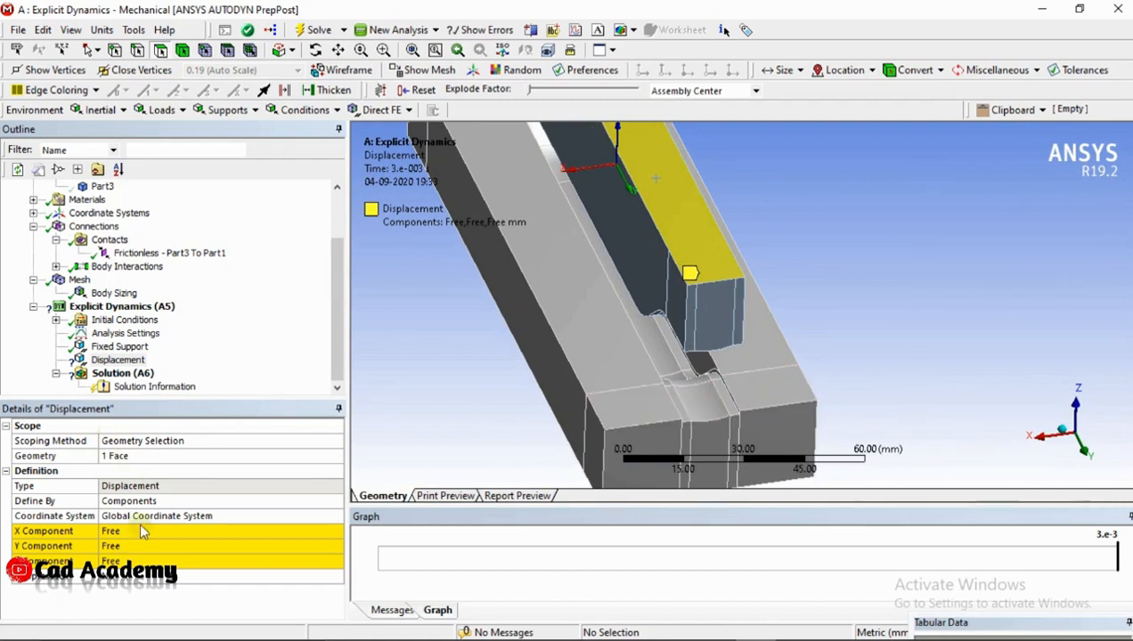
pyautogui.click(142, 562)
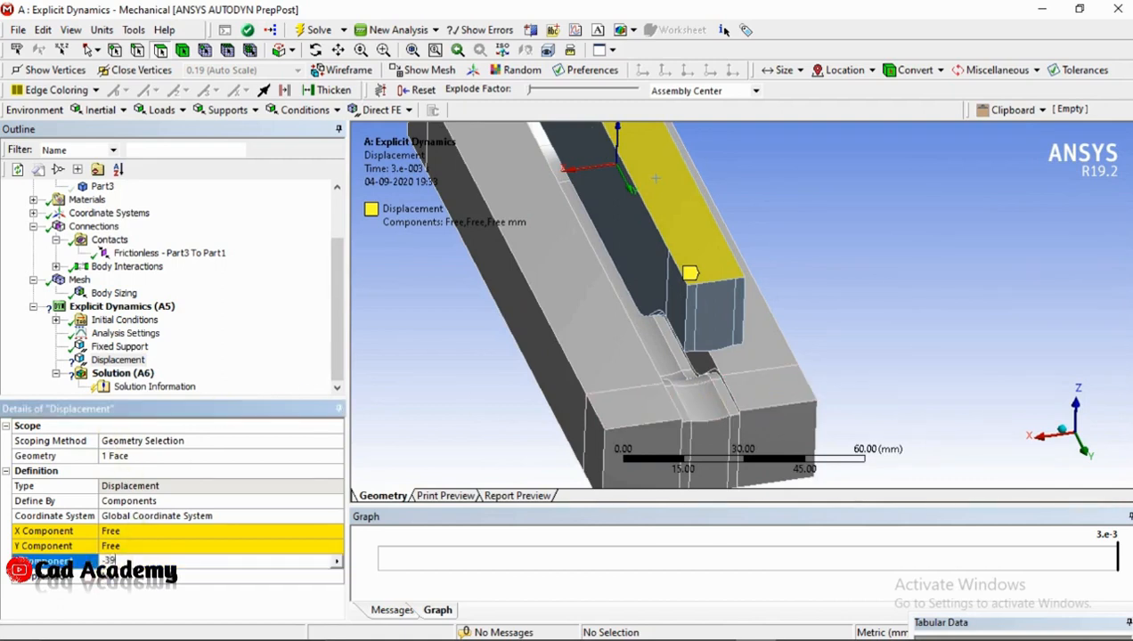
pyautogui.press('Return')
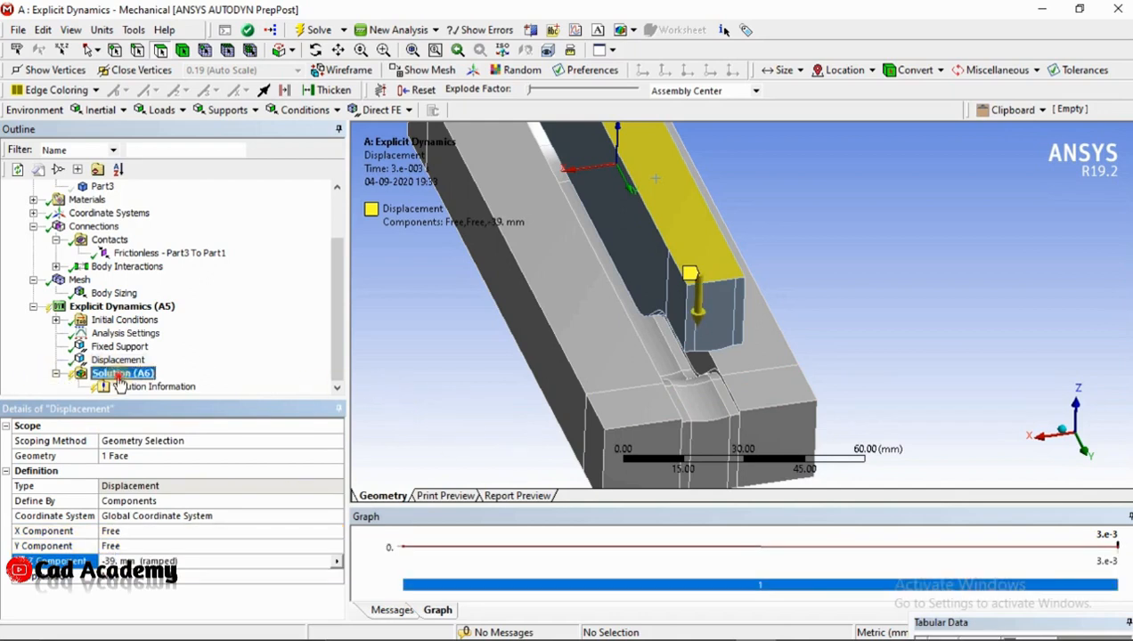
# Solve the Explicit Dynamics analysis
pyautogui.rightClick(107, 360)
pyautogui.click(398, 394)
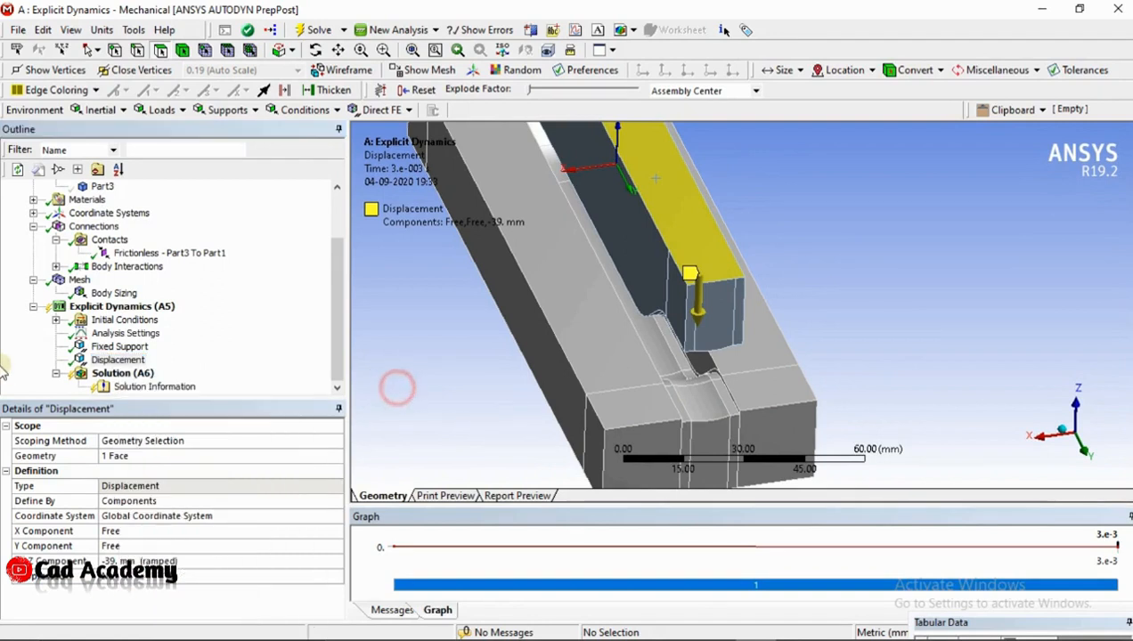
pyautogui.rightClick(112, 374)
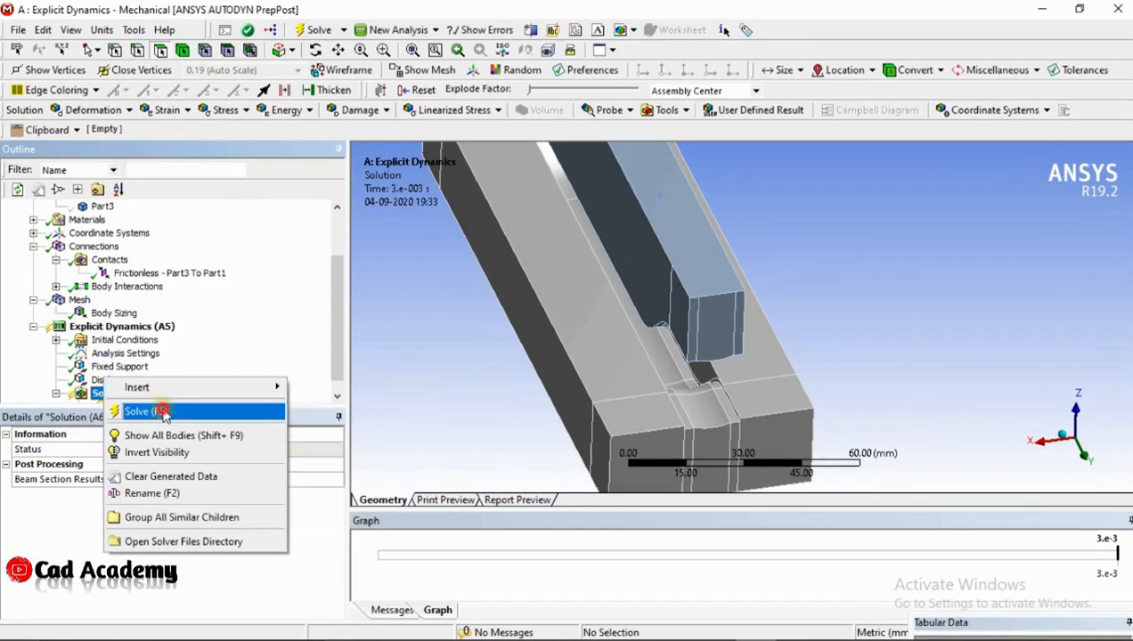
pyautogui.click(158, 409)
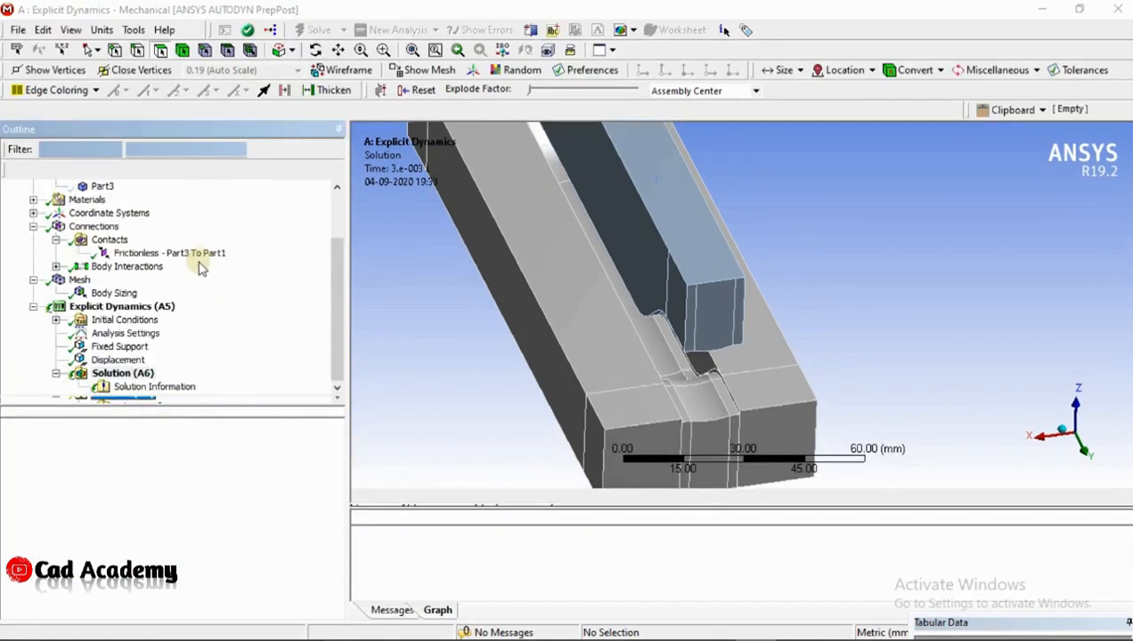
pyautogui.scroll(2, 169, 265)
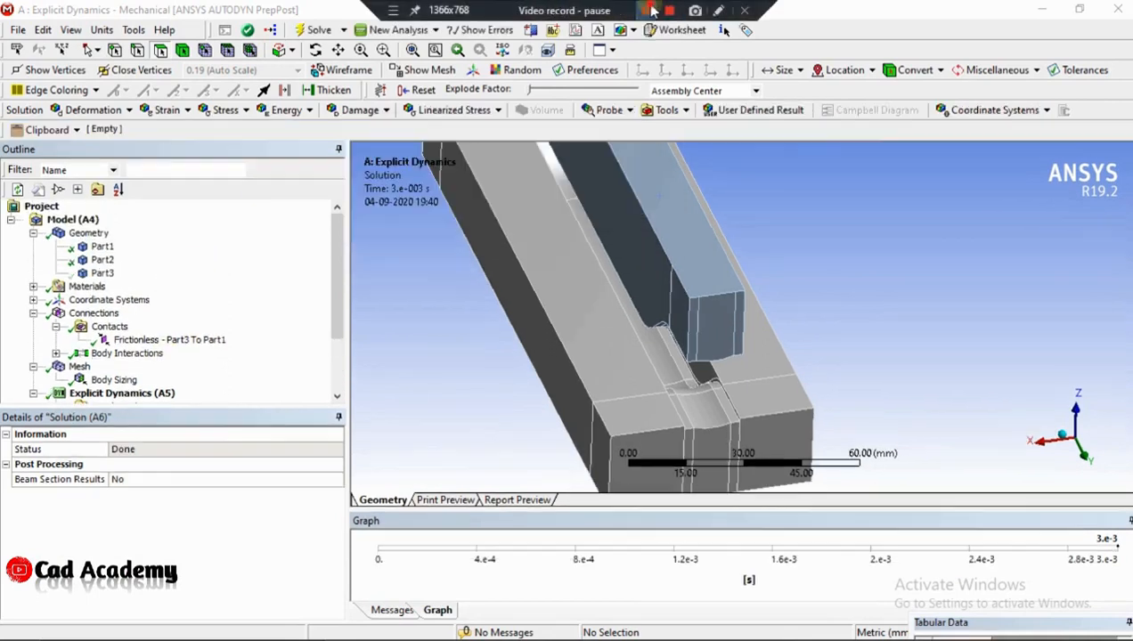
# Insert a Total Deformation result into the solution and evaluate all results
pyautogui.scroll(-2, 121, 267)
pyautogui.click(124, 380)
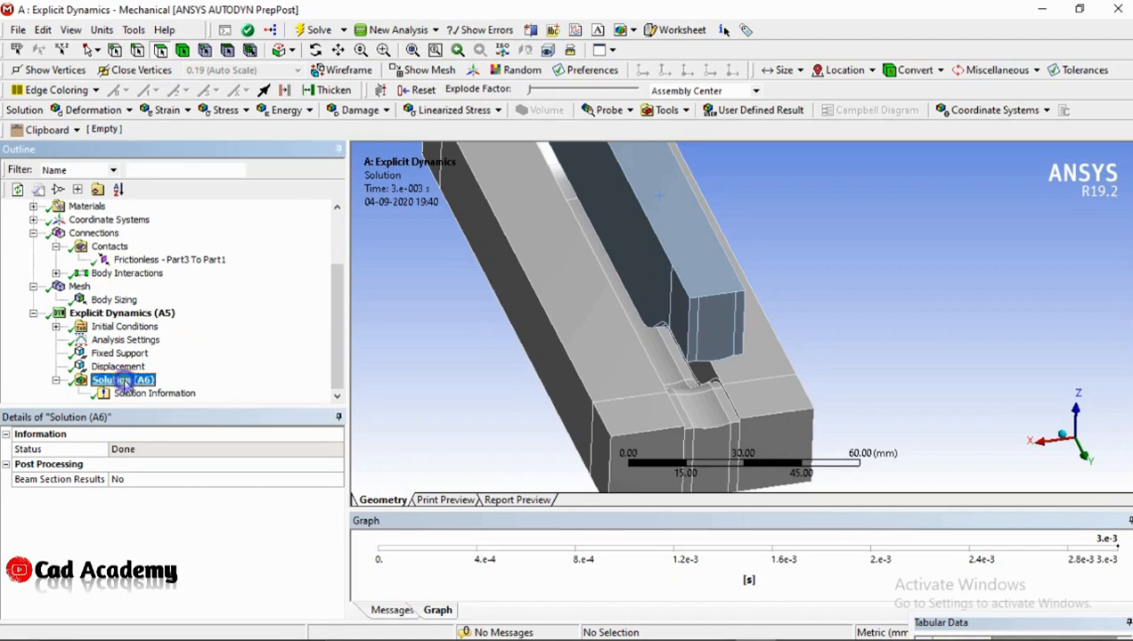
pyautogui.rightClick(125, 380)
pyautogui.moveTo(183, 390)
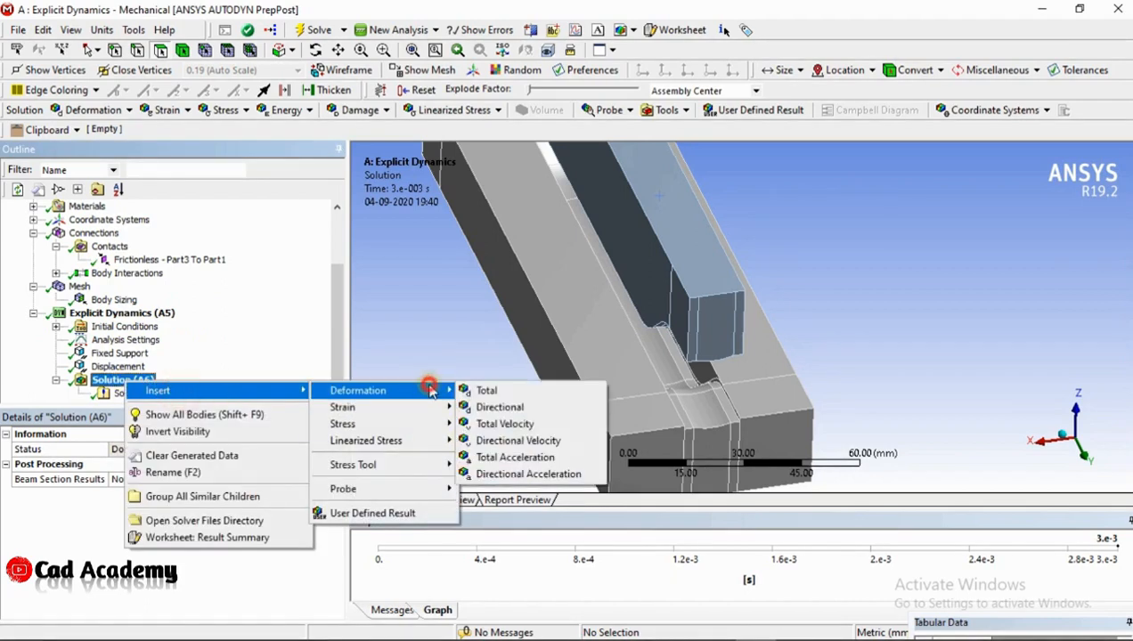
pyautogui.click(463, 390)
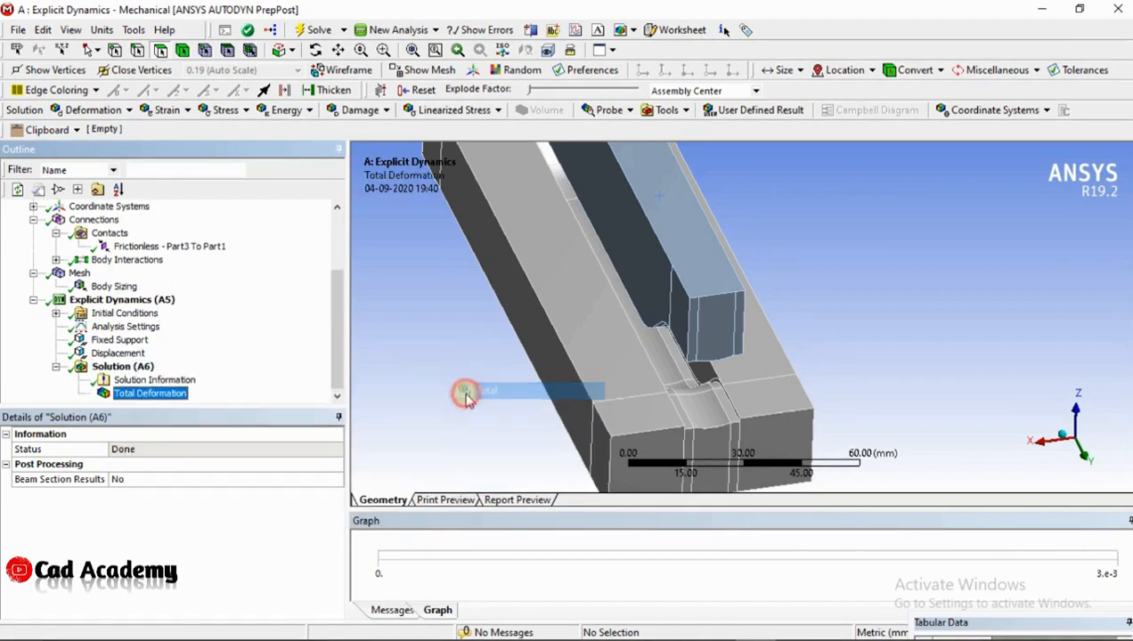
pyautogui.rightClick(145, 370)
pyautogui.click(180, 402)
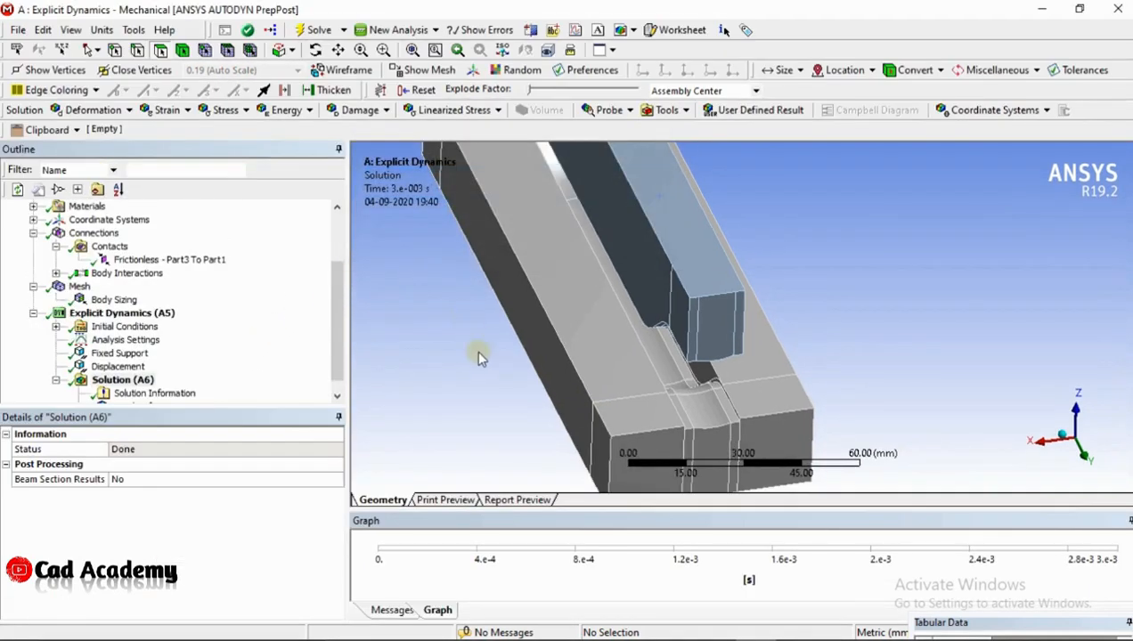
# Show the Part3 body and display the Total Deformation result
pyautogui.scroll(2, 187, 278)
pyautogui.rightClick(82, 274)
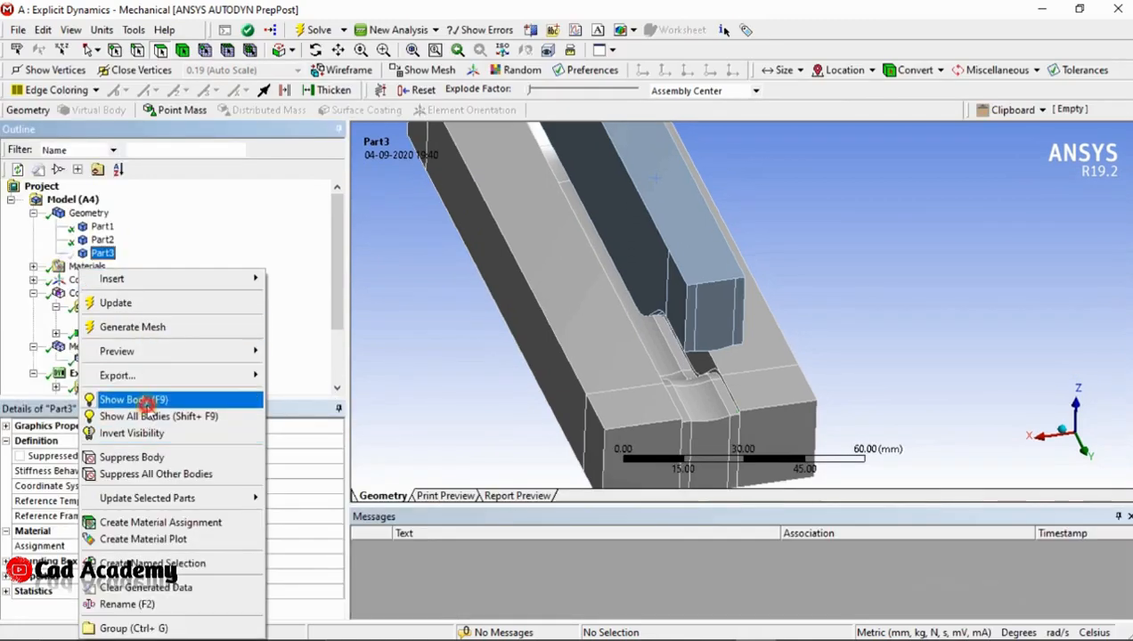
pyautogui.click(134, 399)
pyautogui.scroll(-2, 141, 356)
pyautogui.click(138, 393)
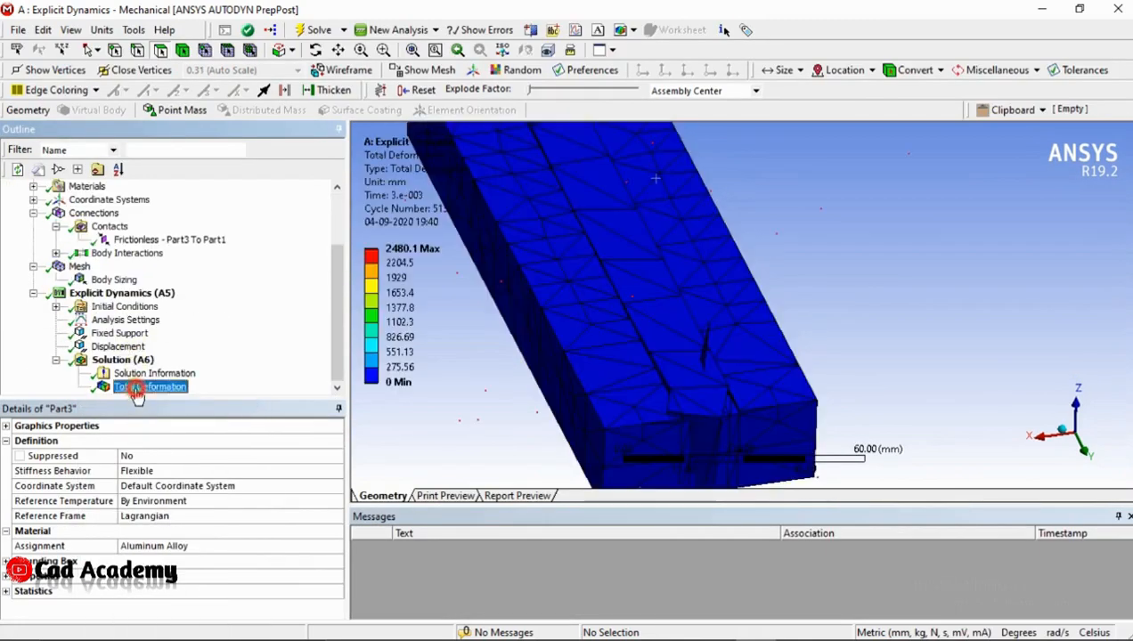
# Play the Total Deformation animation, examine how the dies and strip move from several angles, and pause it
pyautogui.moveTo(551, 387); pyautogui.dragTo(763, 377)
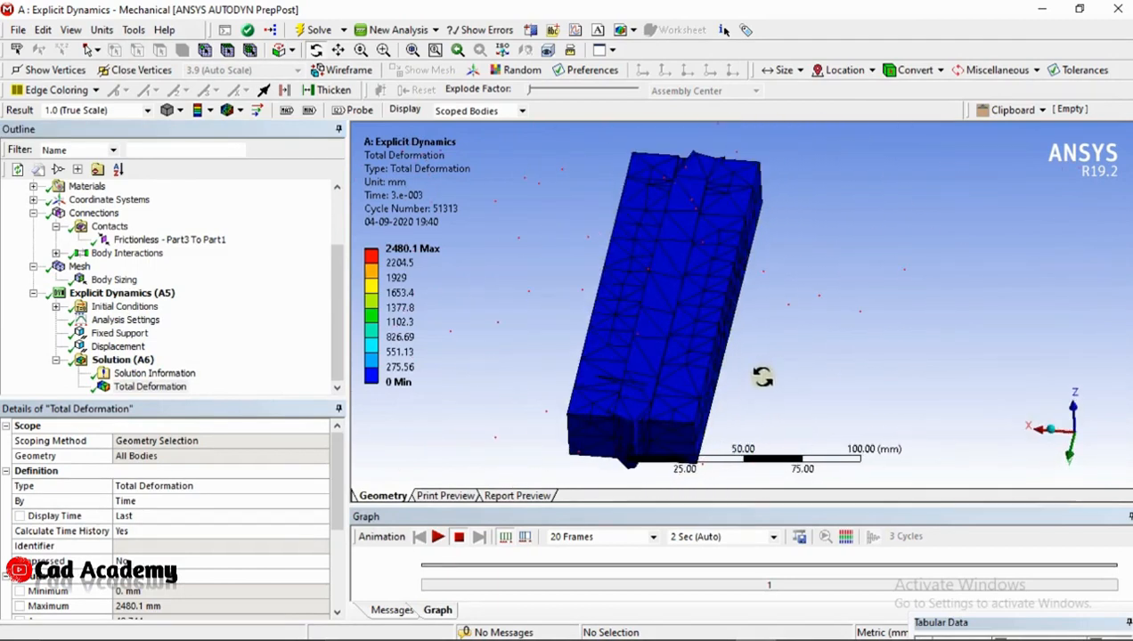
pyautogui.click(438, 537)
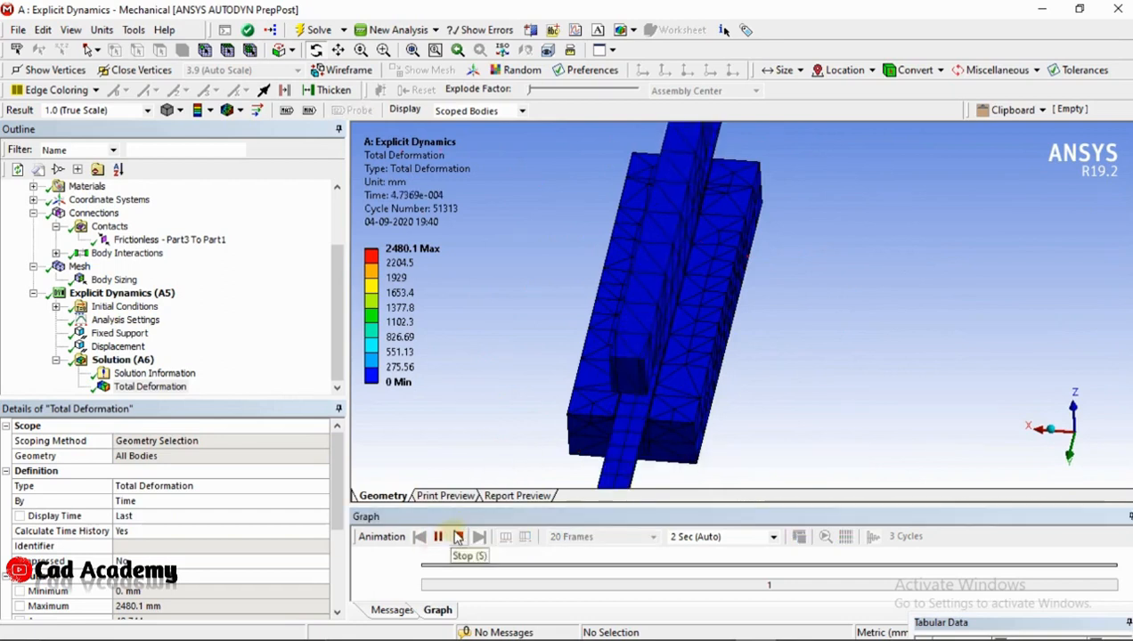
pyautogui.moveTo(613, 472); pyautogui.dragTo(919, 445)
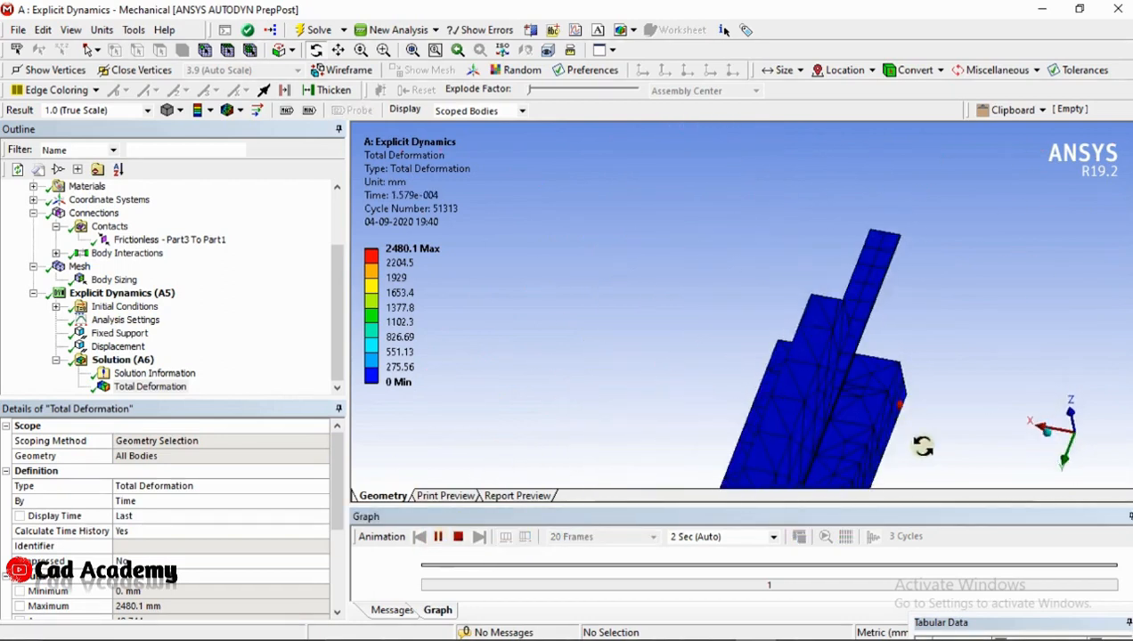
pyautogui.moveTo(861, 403); pyautogui.dragTo(694, 350)
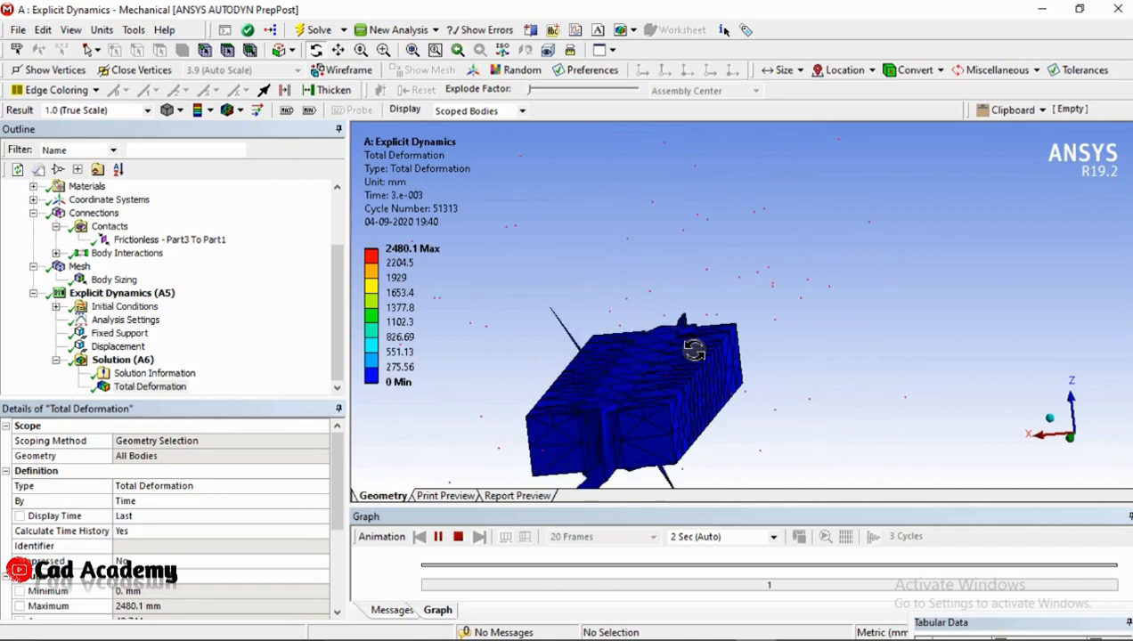
pyautogui.moveTo(693, 350); pyautogui.dragTo(731, 348)
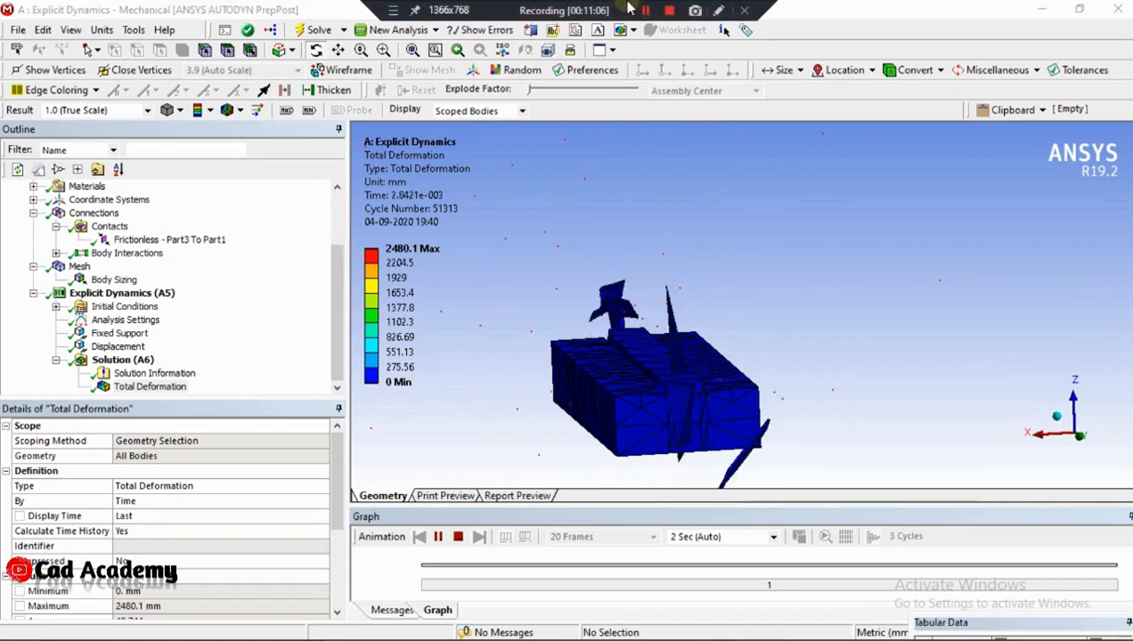
pyautogui.click(437, 536)
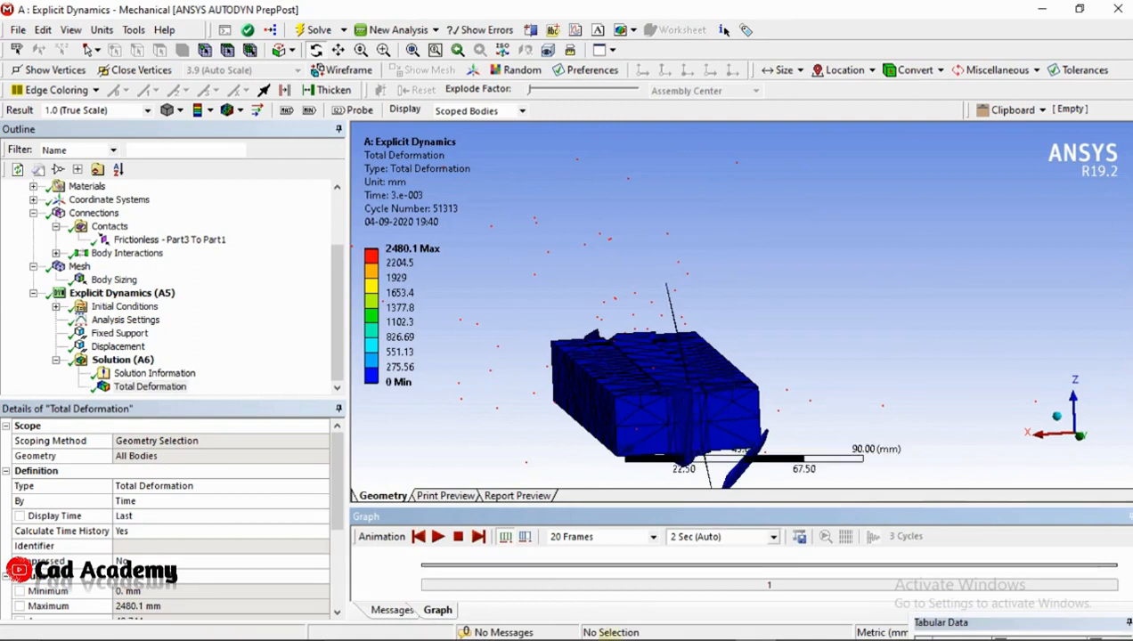
# Switch to CATIA and hide the sheet strip's solid between the two dies
pyautogui.moveTo(630, 633)
pyautogui.click(508, 622)
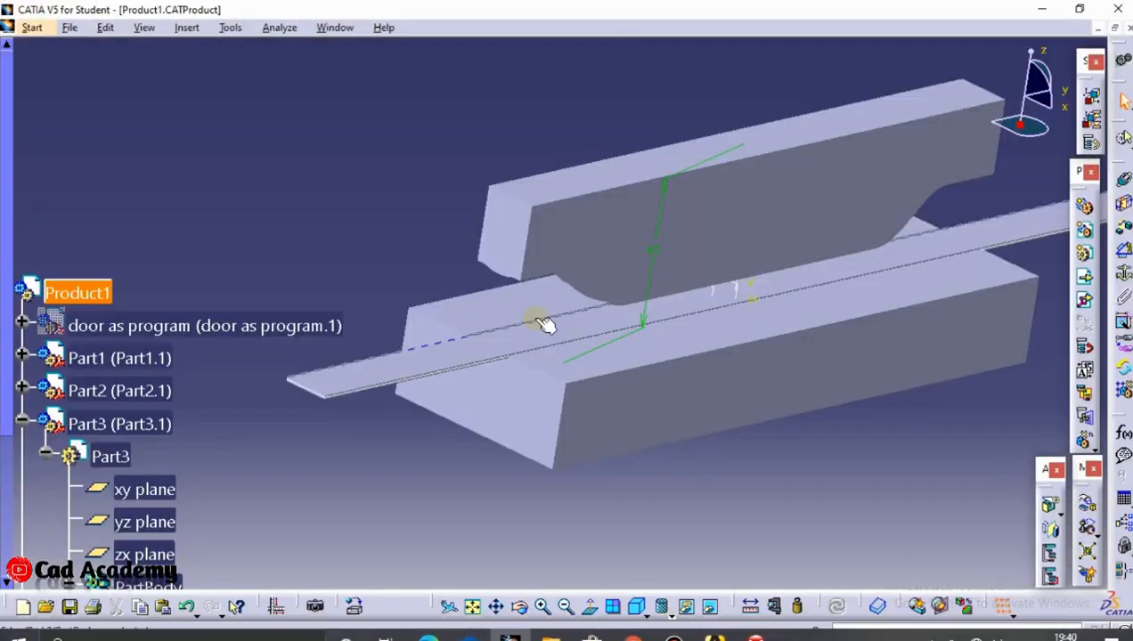
pyautogui.rightClick(365, 369)
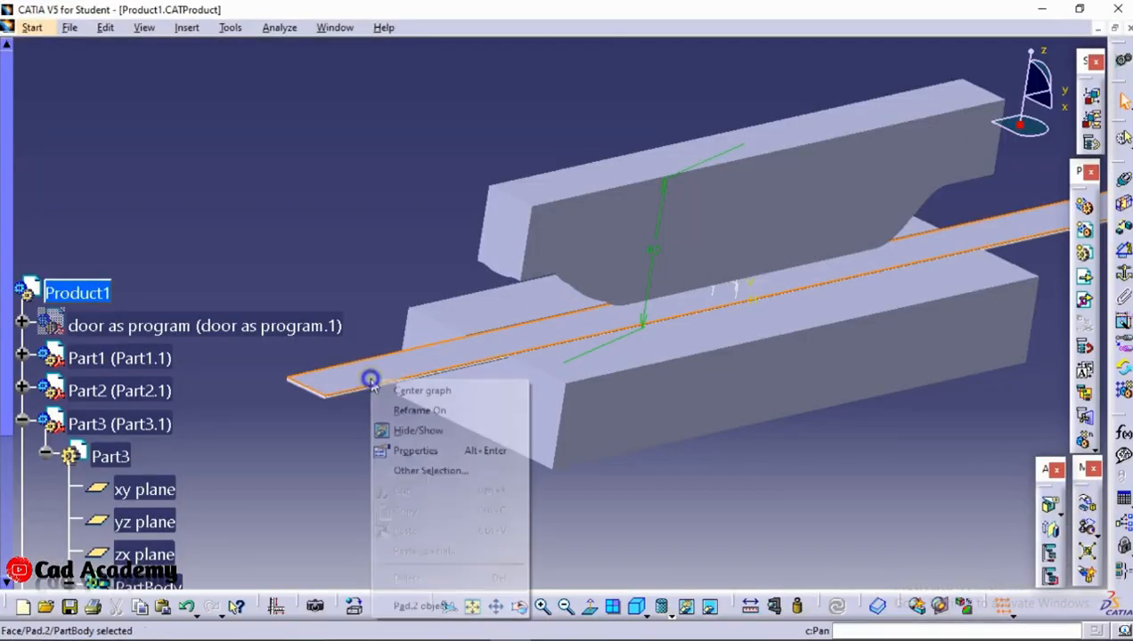
pyautogui.click(415, 431)
pyautogui.moveTo(497, 392); pyautogui.dragTo(627, 275, button='middle')
# Measure the distance between the facing flat end faces of the Part1 and Part2 dies with Measure Between
pyautogui.click(751, 606)
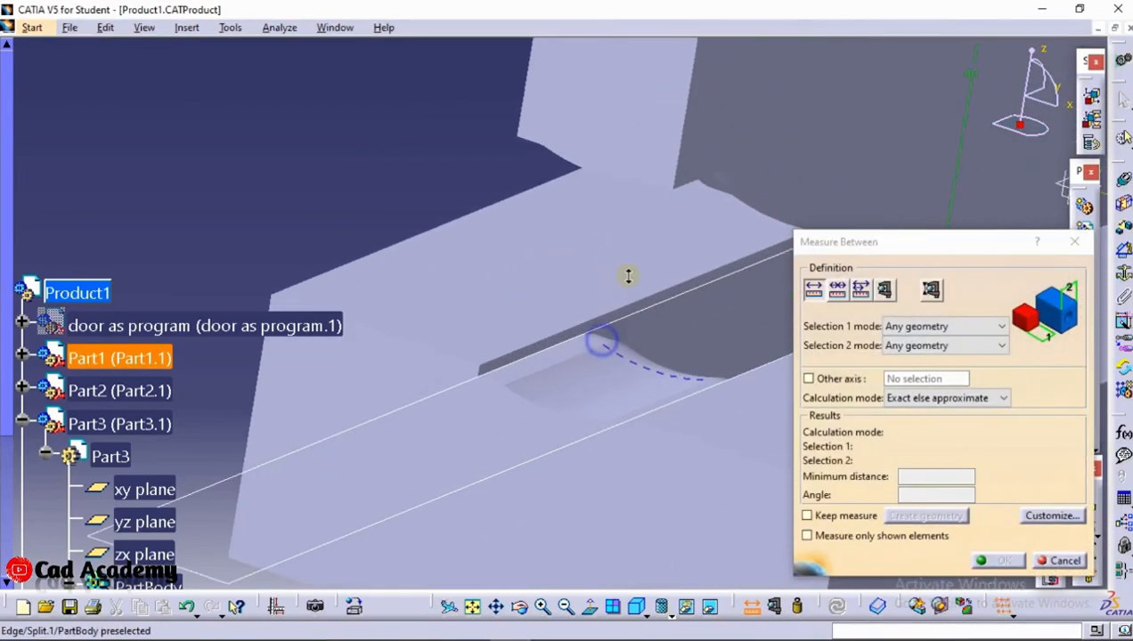
pyautogui.moveTo(636, 336); pyautogui.dragTo(456, 378, button='middle')
pyautogui.click(469, 390)
pyautogui.click(481, 170)
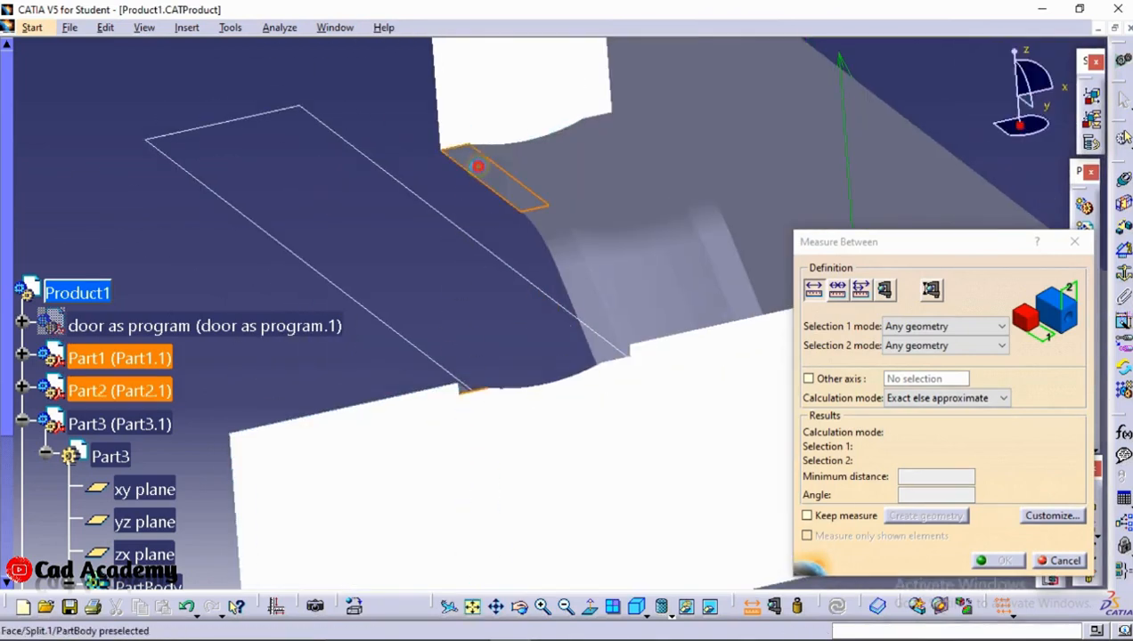
pyautogui.doubleClick(928, 478)
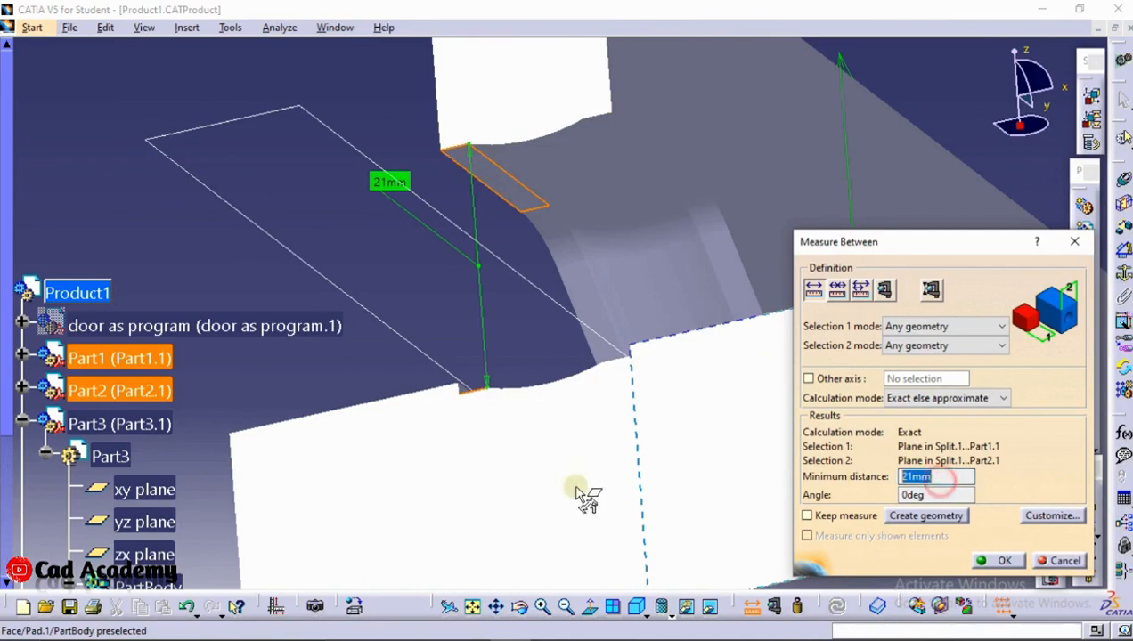
# Switch back to Ansys Mechanical, set the Displacement load's Z component to -20 mm, and solve the analysis again
pyautogui.click(998, 561)
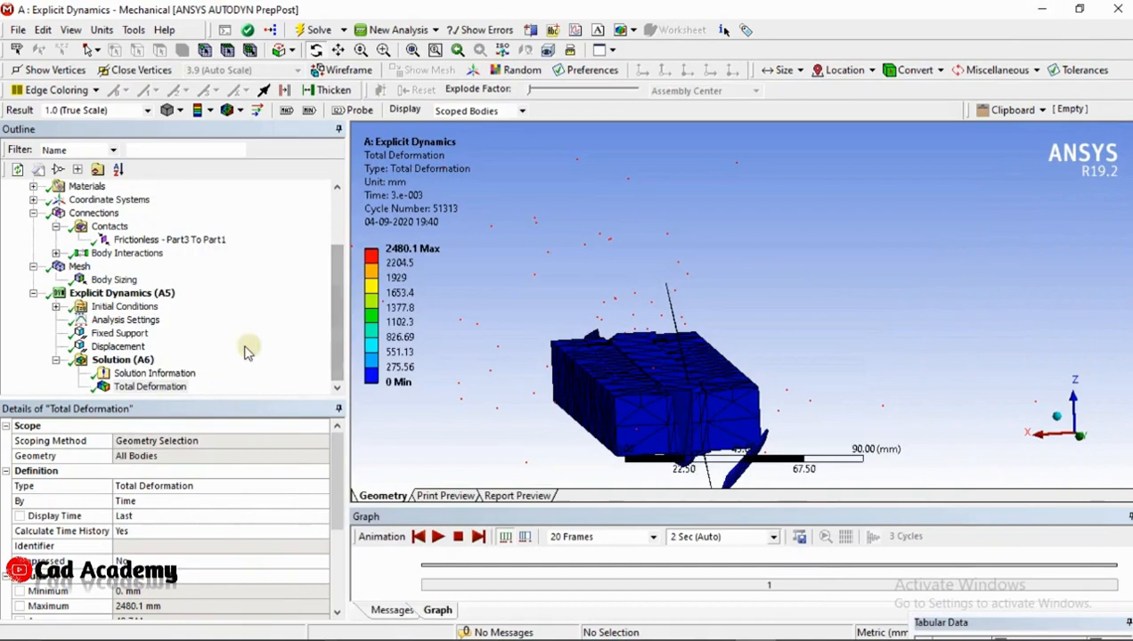
pyautogui.click(118, 347)
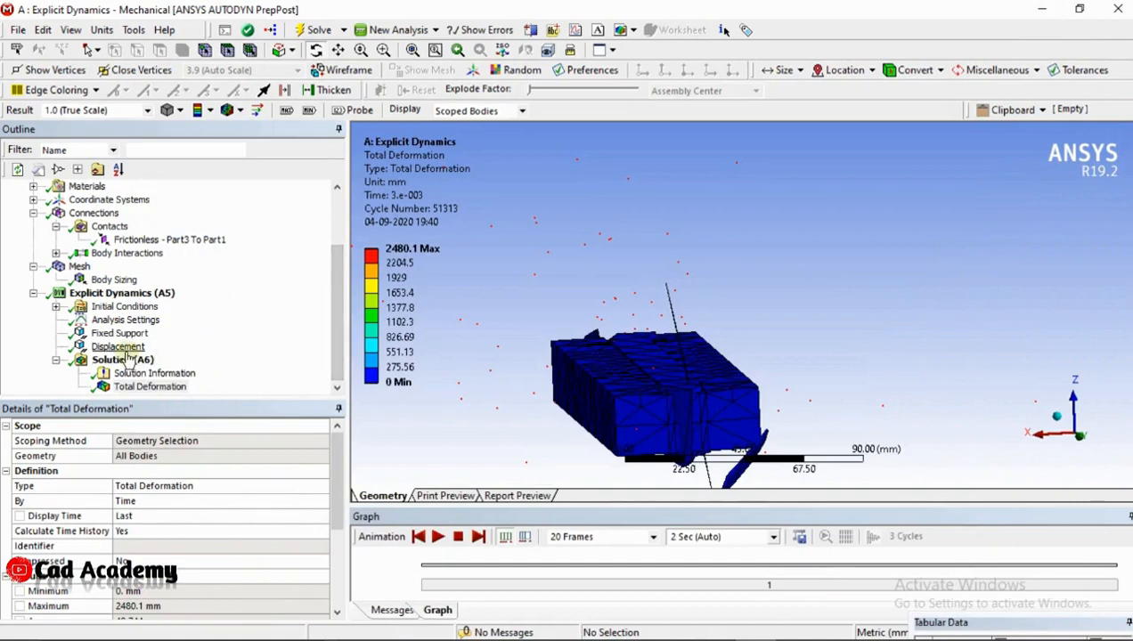
pyautogui.click(116, 560)
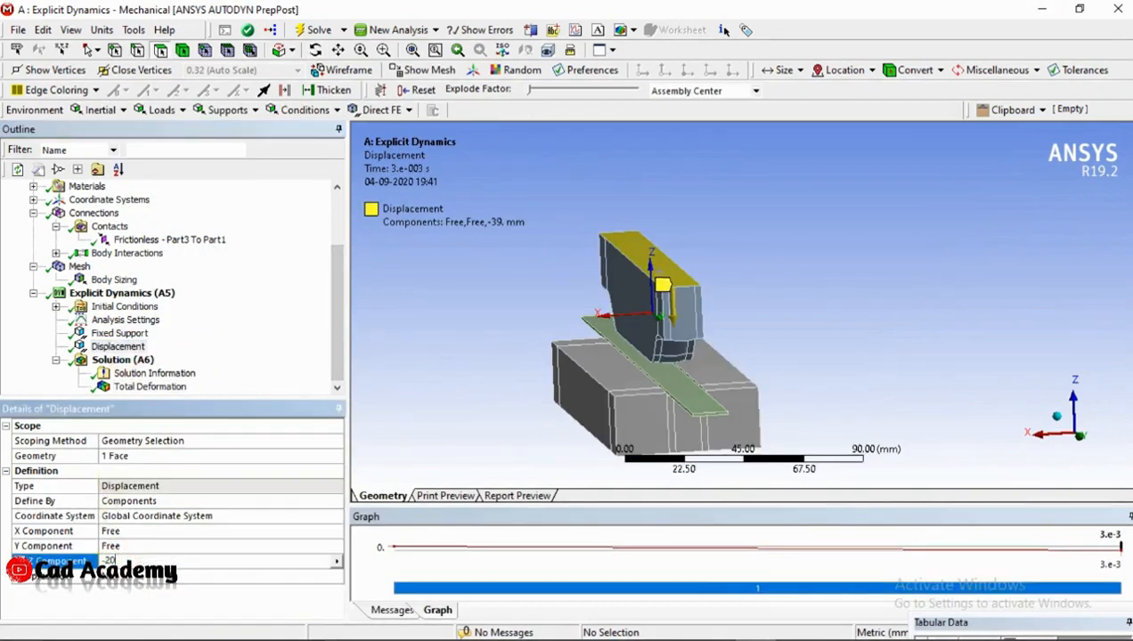
pyautogui.press('Return')
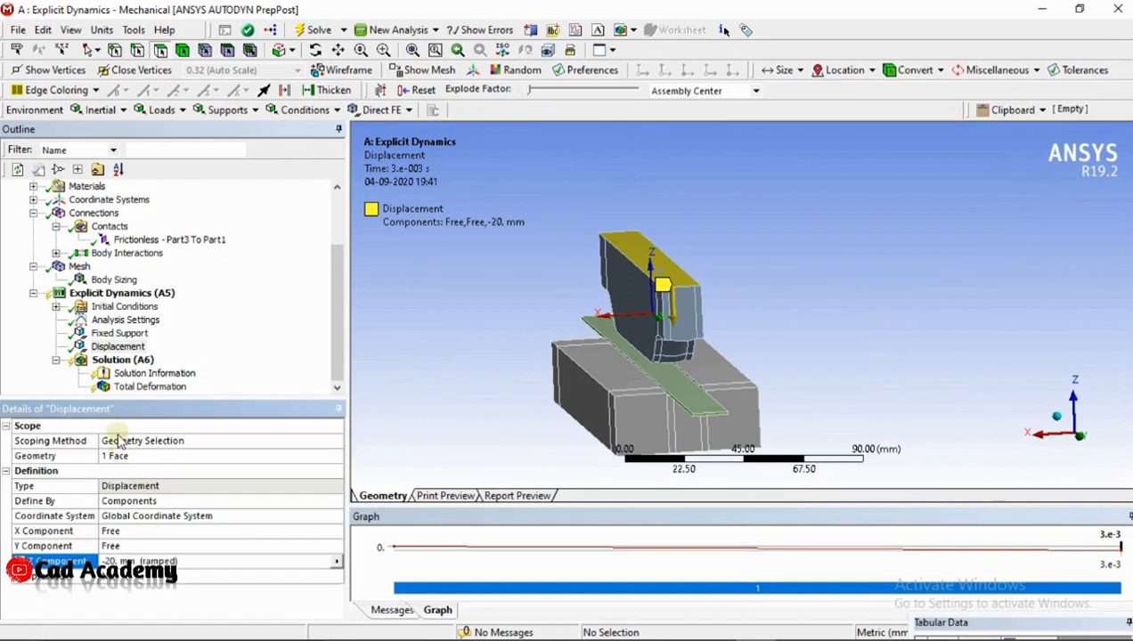
pyautogui.rightClick(118, 360)
pyautogui.click(184, 398)
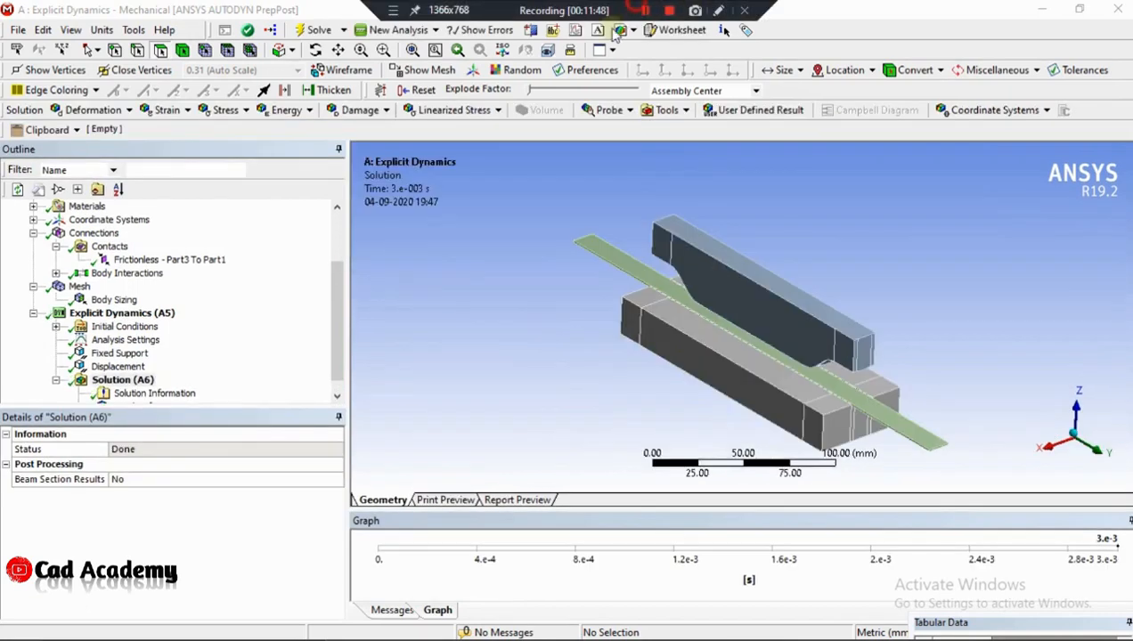
# Display the Total Deformation result, play its animation, and examine the dies and strip from several angles
pyautogui.scroll(-1, 156, 203)
pyautogui.click(147, 393)
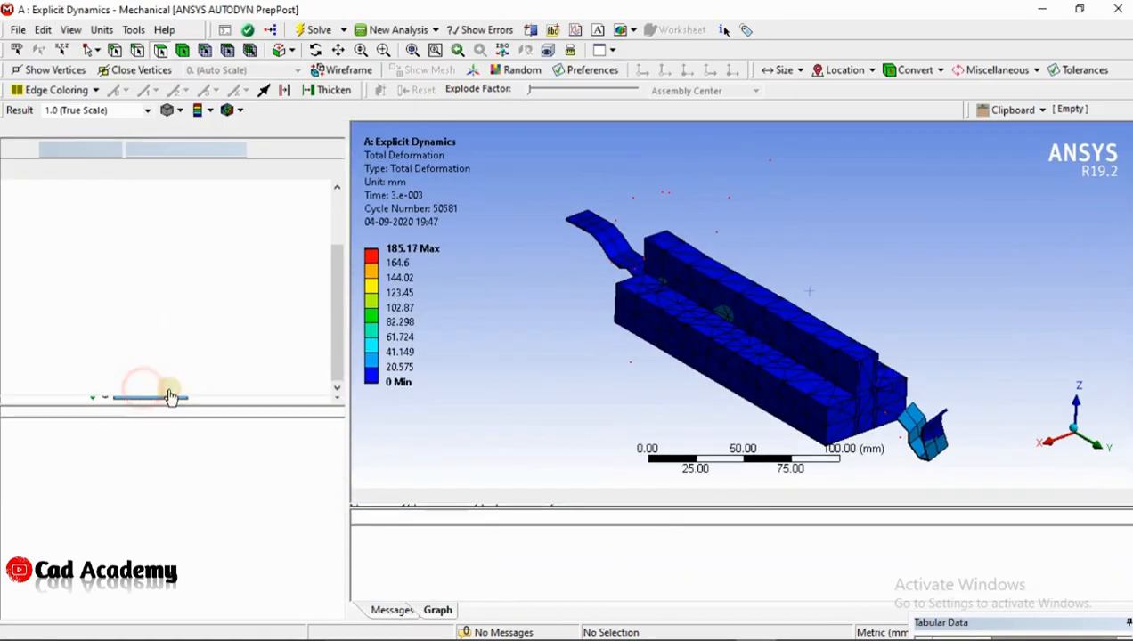
pyautogui.moveTo(481, 374); pyautogui.dragTo(837, 275, button='middle')
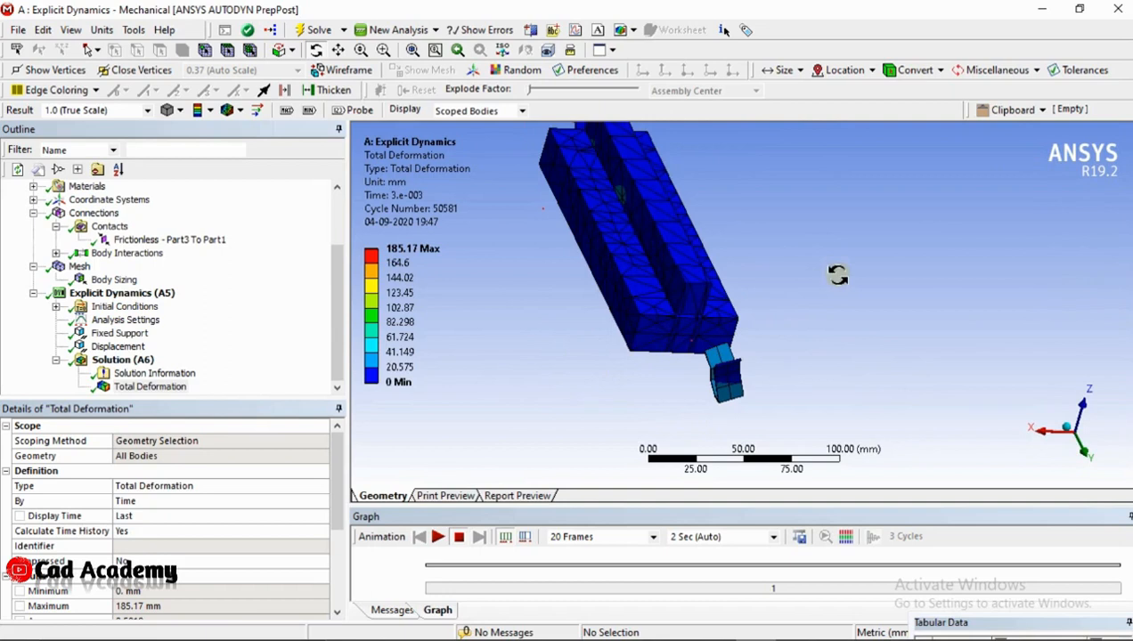
pyautogui.moveTo(749, 318); pyautogui.dragTo(633, 334, button='middle')
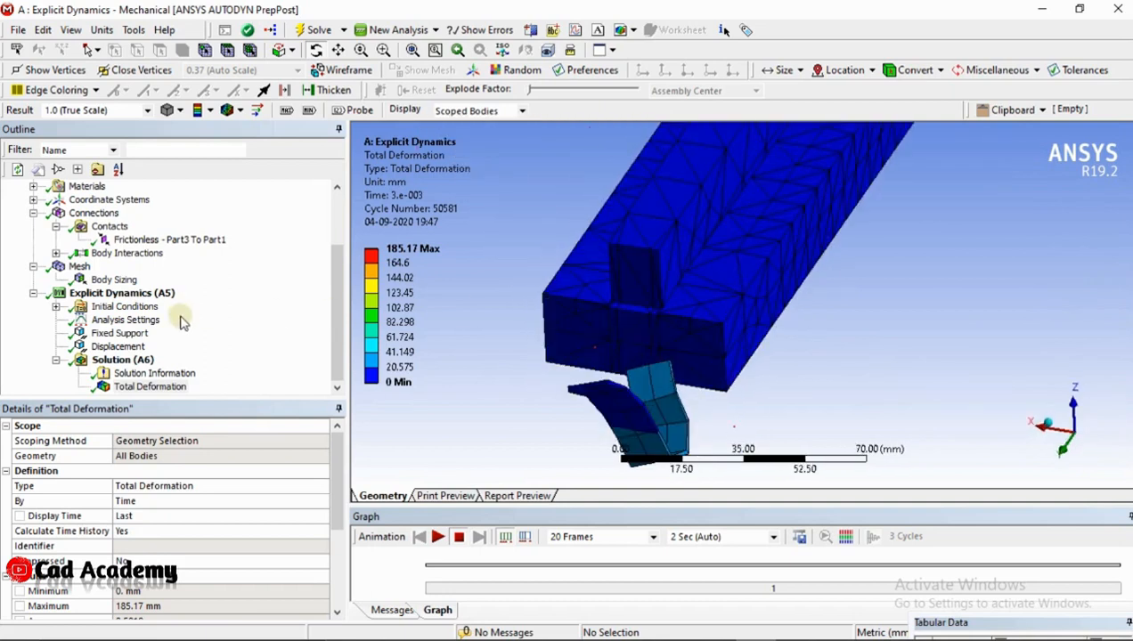
pyautogui.click(437, 537)
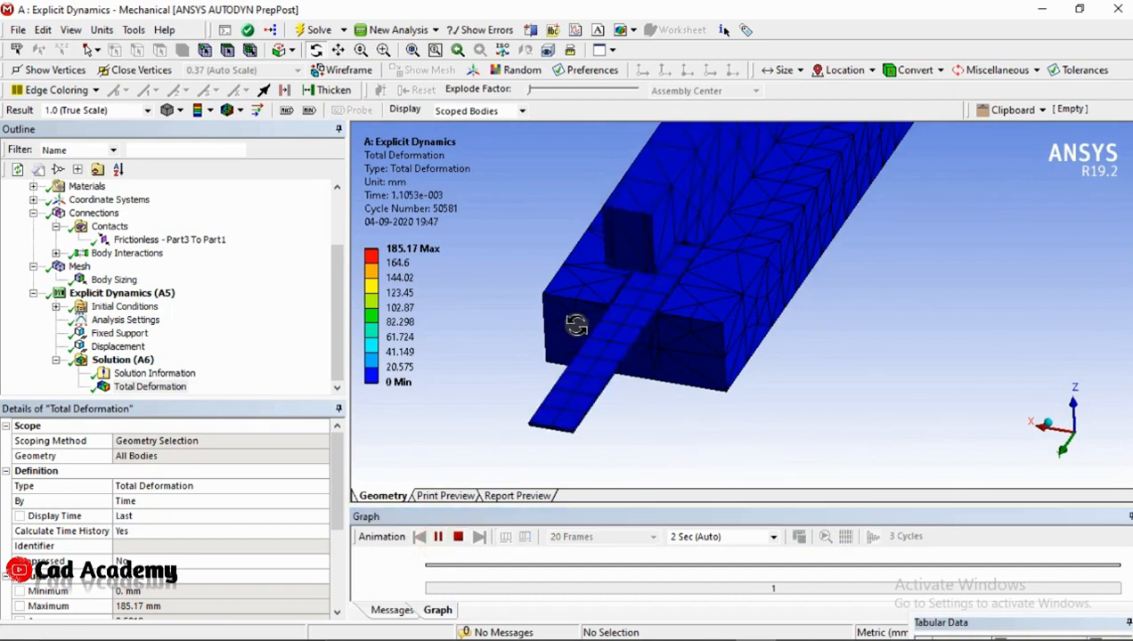
pyautogui.moveTo(576, 325); pyautogui.dragTo(591, 303)
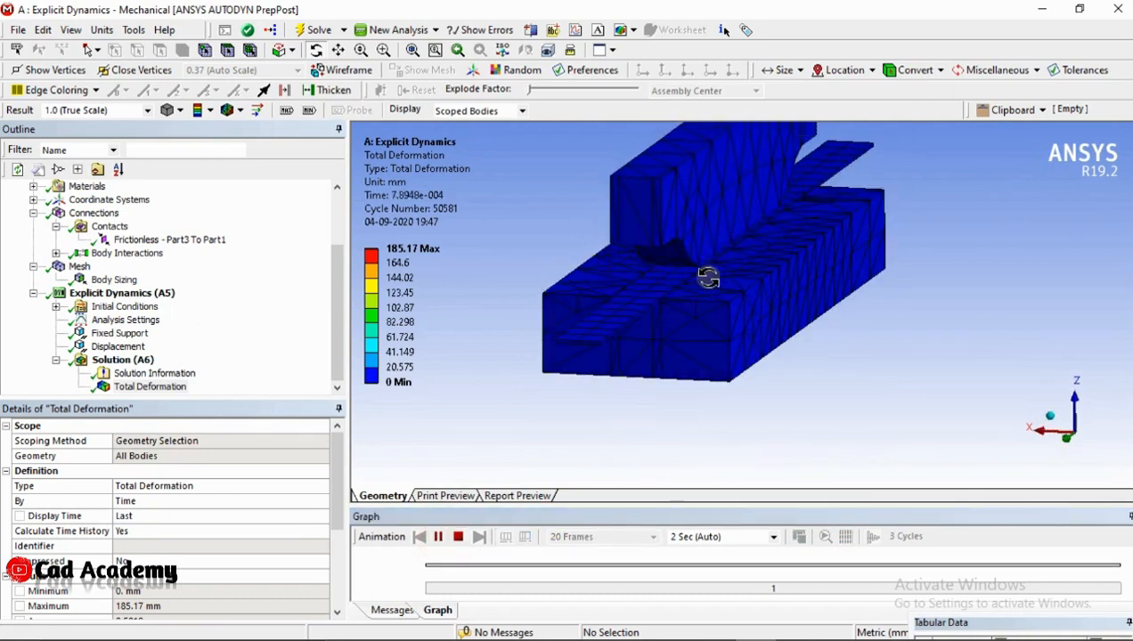
pyautogui.moveTo(837, 271); pyautogui.dragTo(744, 274)
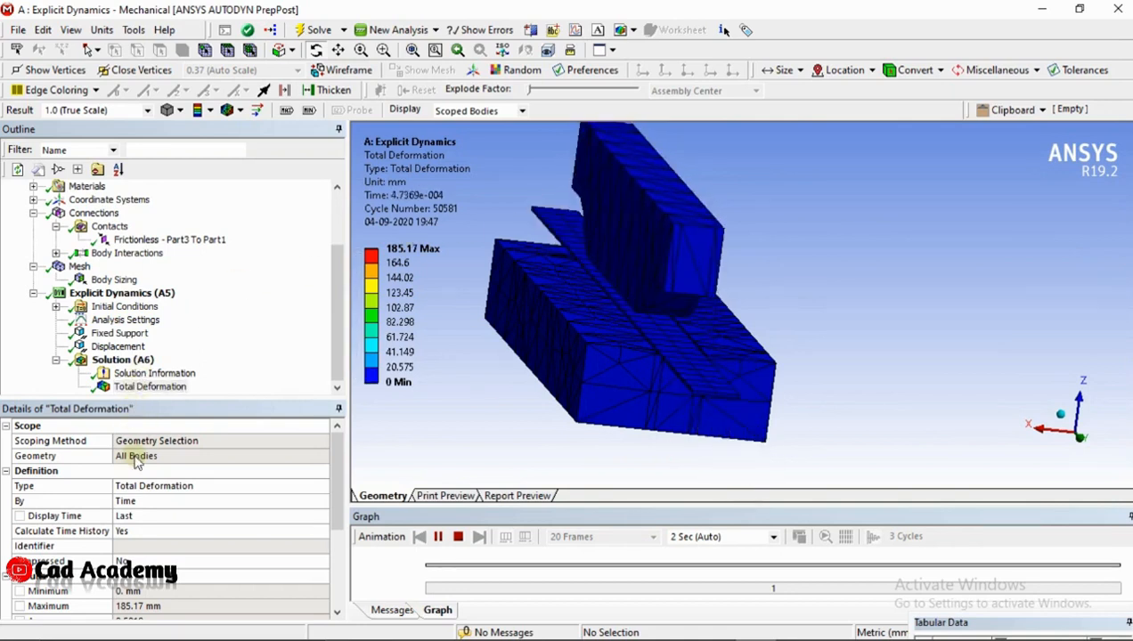
pyautogui.moveTo(599, 297); pyautogui.dragTo(825, 374)
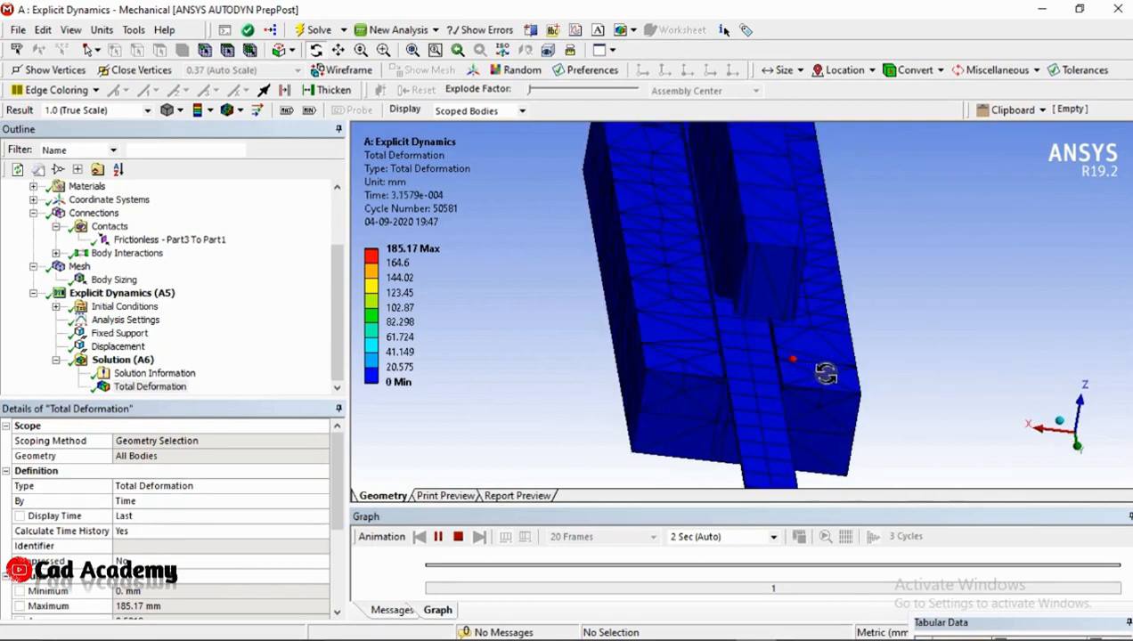
# Hide the Part2 body and display the Total Deformation result without the upper die
pyautogui.scroll(2, 133, 268)
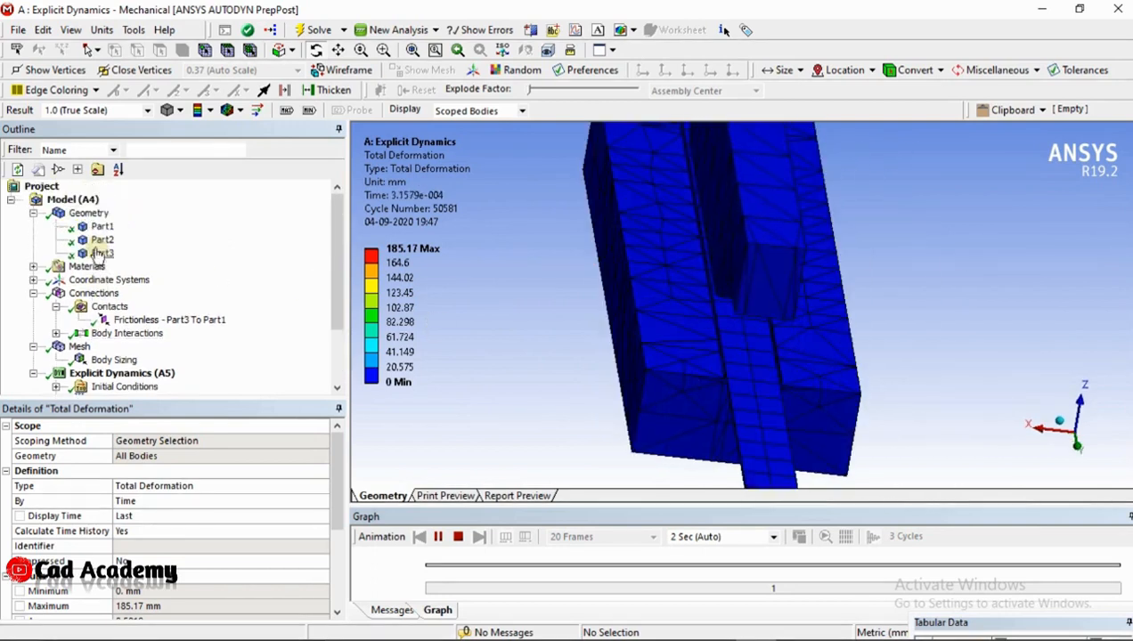
pyautogui.click(99, 240)
pyautogui.rightClick(101, 242)
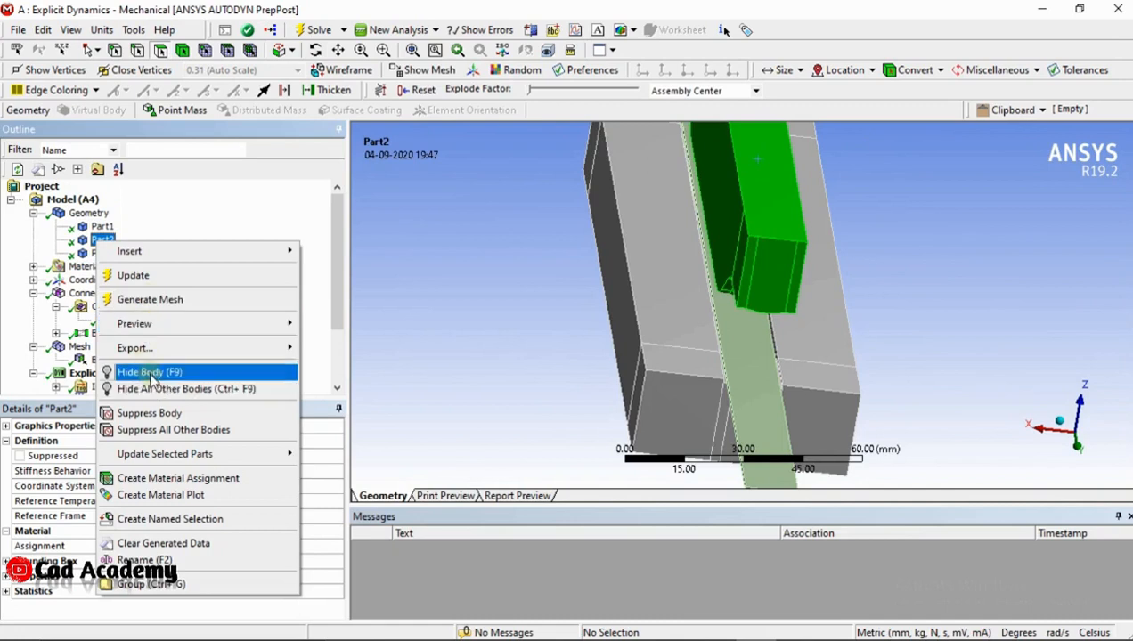
pyautogui.click(141, 373)
pyautogui.scroll(-2, 175, 337)
pyautogui.click(138, 388)
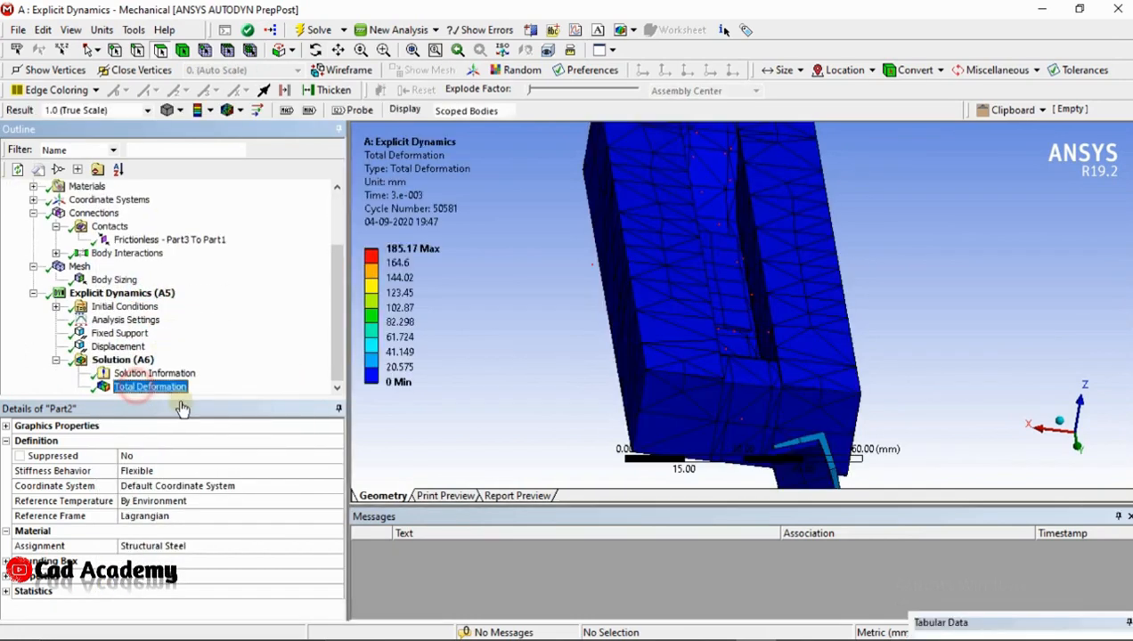
# Play the Total Deformation animation and examine how the strip deforms on the lower die
pyautogui.click(437, 537)
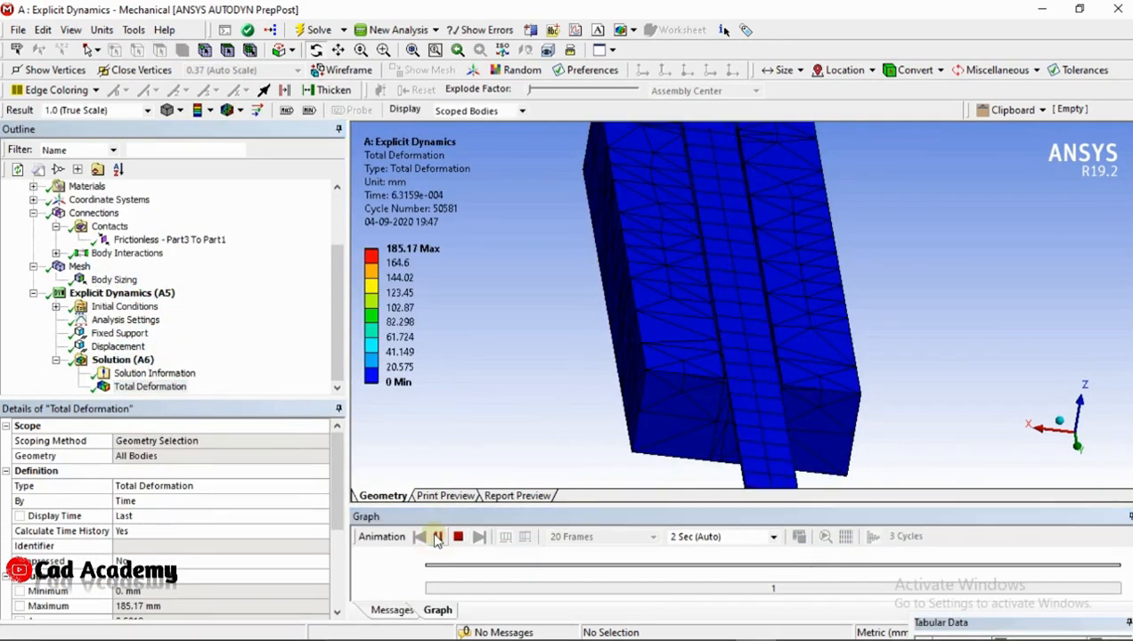
pyautogui.moveTo(660, 424); pyautogui.dragTo(636, 422)
pyautogui.moveTo(751, 405); pyautogui.dragTo(675, 367)
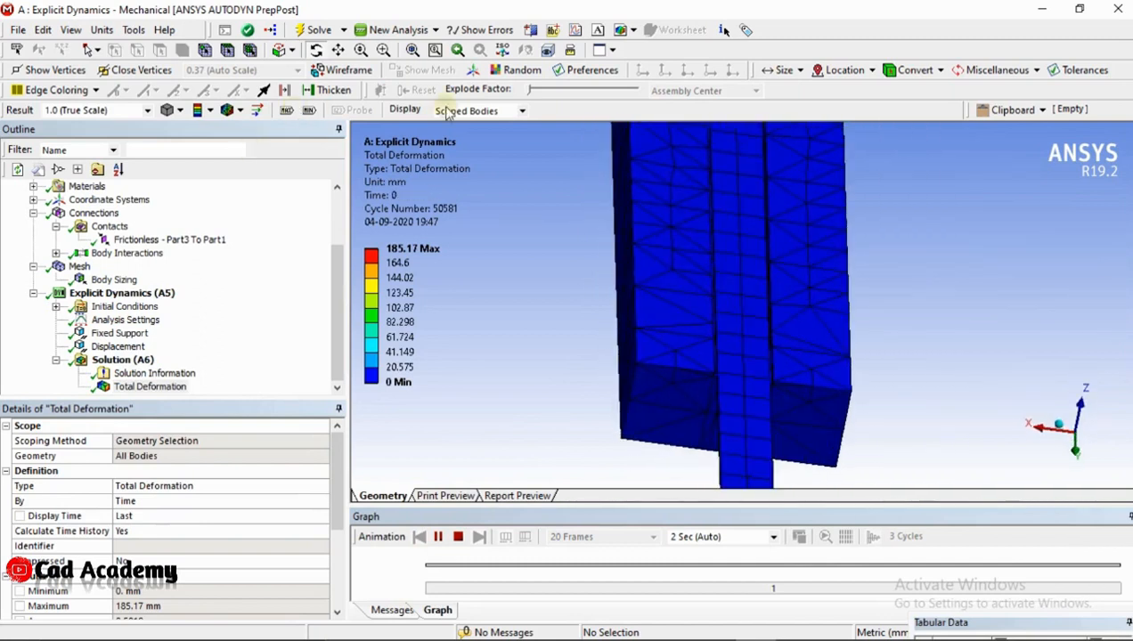
pyautogui.click(534, 93)
pyautogui.click(532, 93)
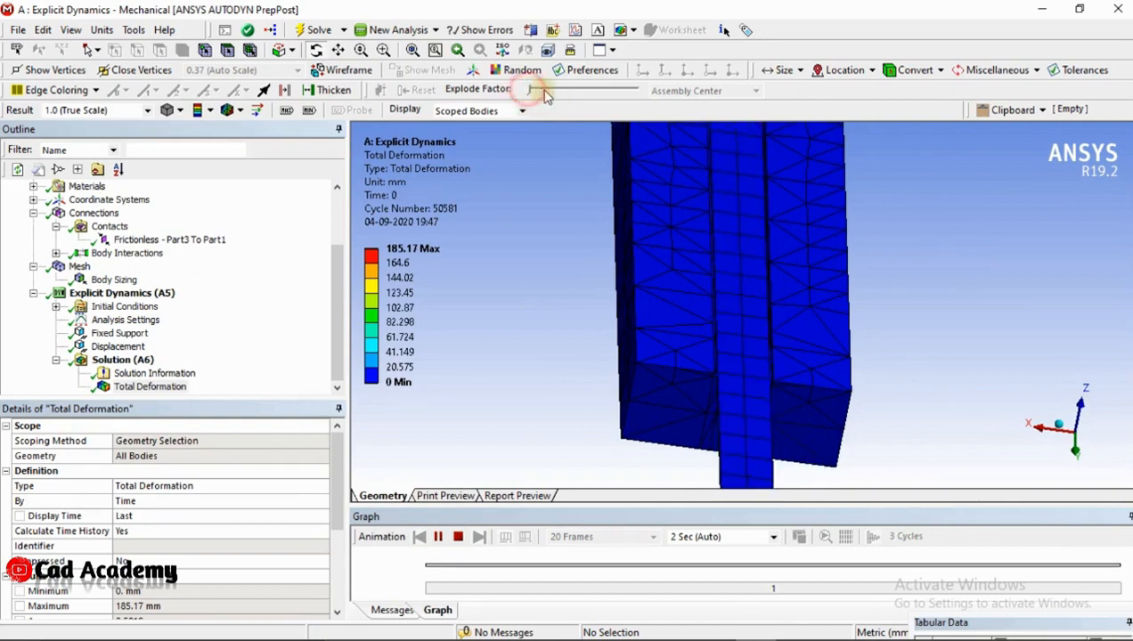
pyautogui.moveTo(484, 243); pyautogui.dragTo(550, 294)
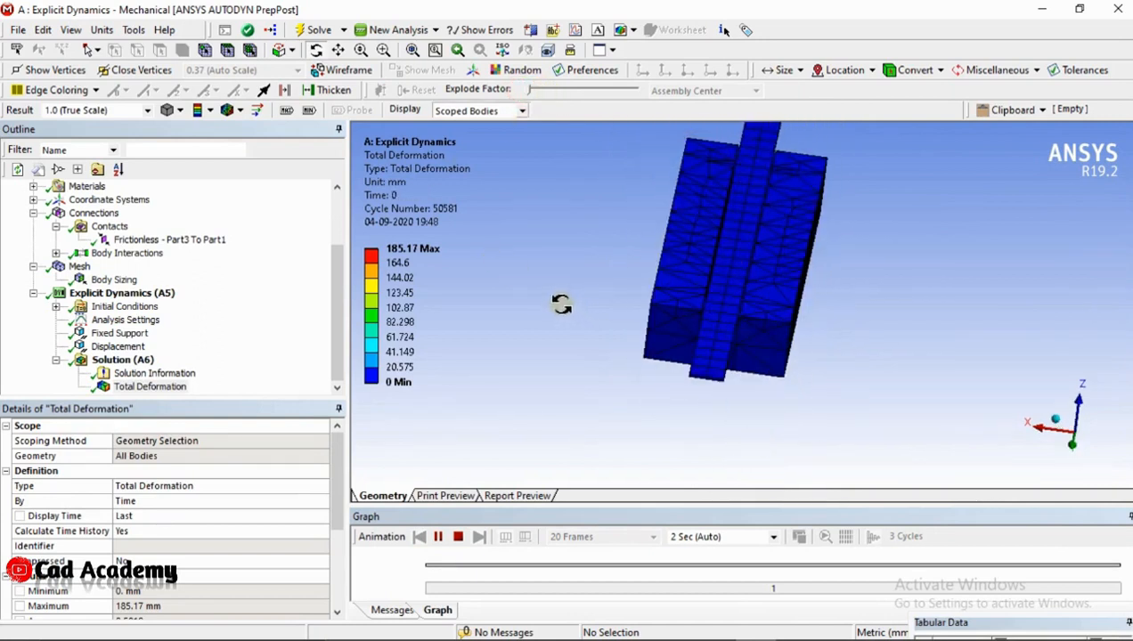
# Try the animation at the 0.5x Auto deformation scale and restore the result scale to 1.0 (True Scale)
pyautogui.click(148, 110)
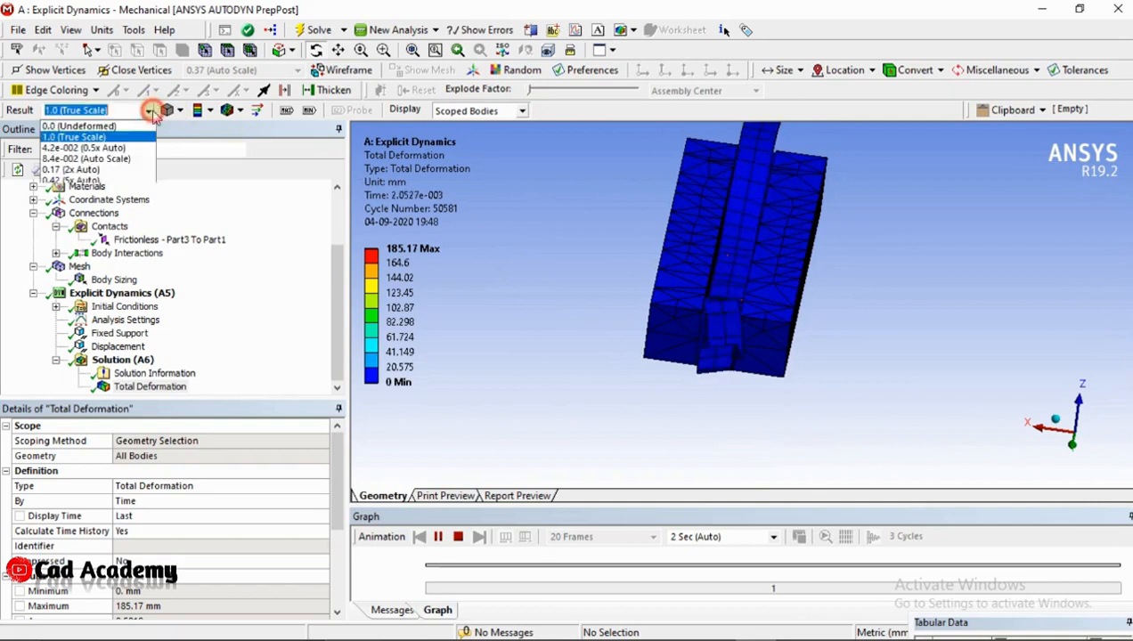
pyautogui.click(101, 143)
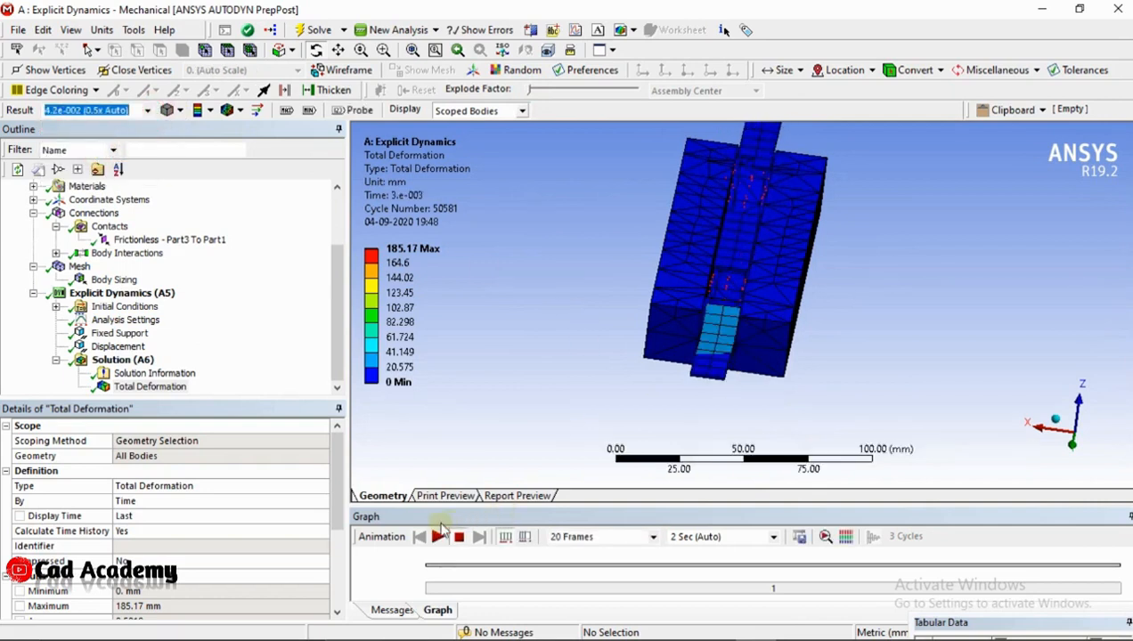
pyautogui.click(438, 535)
pyautogui.moveTo(818, 383); pyautogui.dragTo(792, 303)
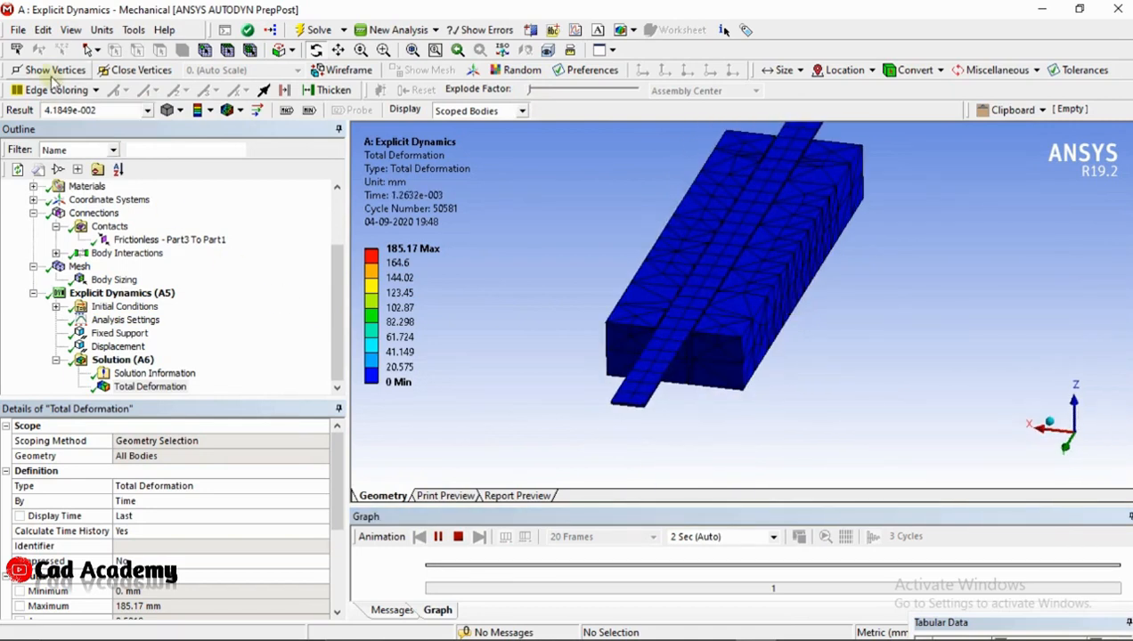
pyautogui.click(147, 110)
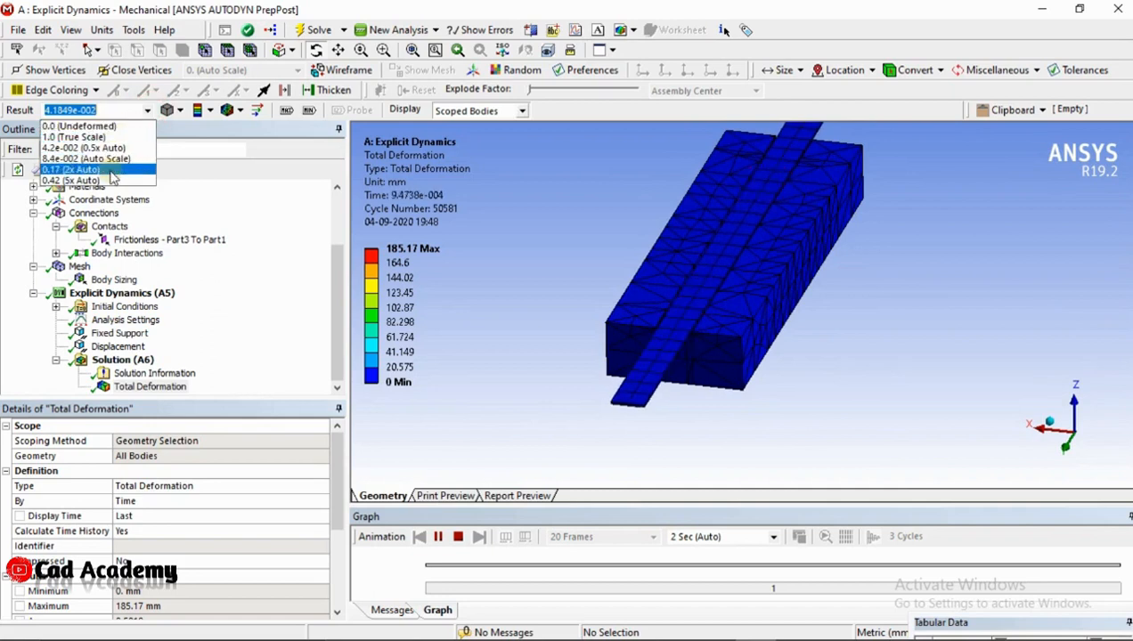
pyautogui.click(73, 137)
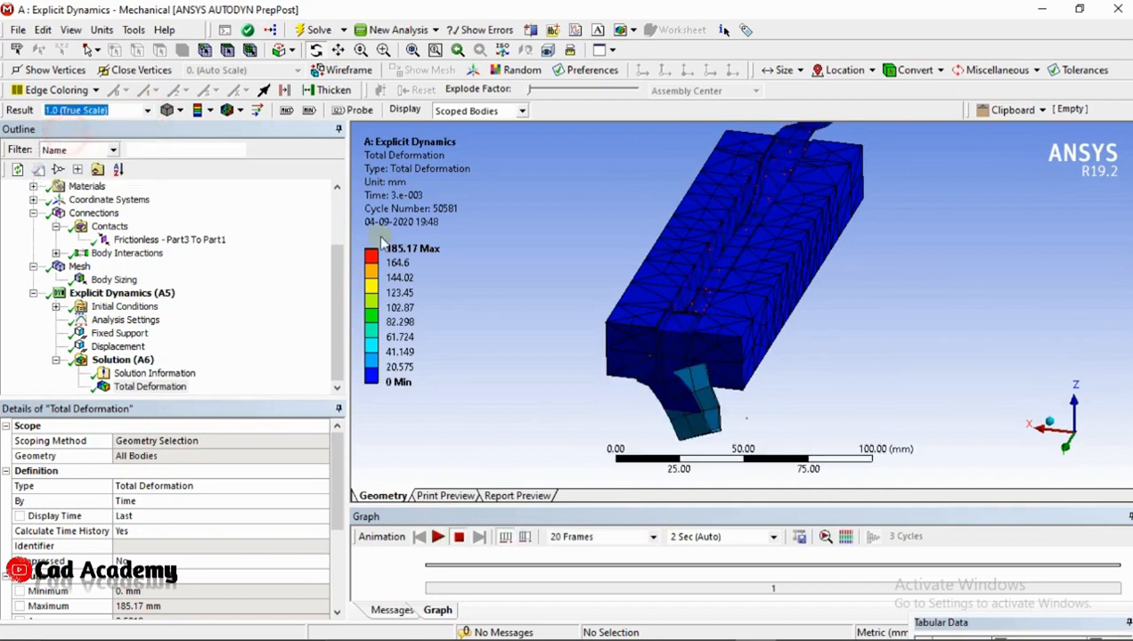
# Examine the deformed strip's shape in the lower die cavity and at both ends from several angles
pyautogui.moveTo(683, 262); pyautogui.dragTo(719, 250)
pyautogui.moveTo(697, 300); pyautogui.dragTo(732, 307)
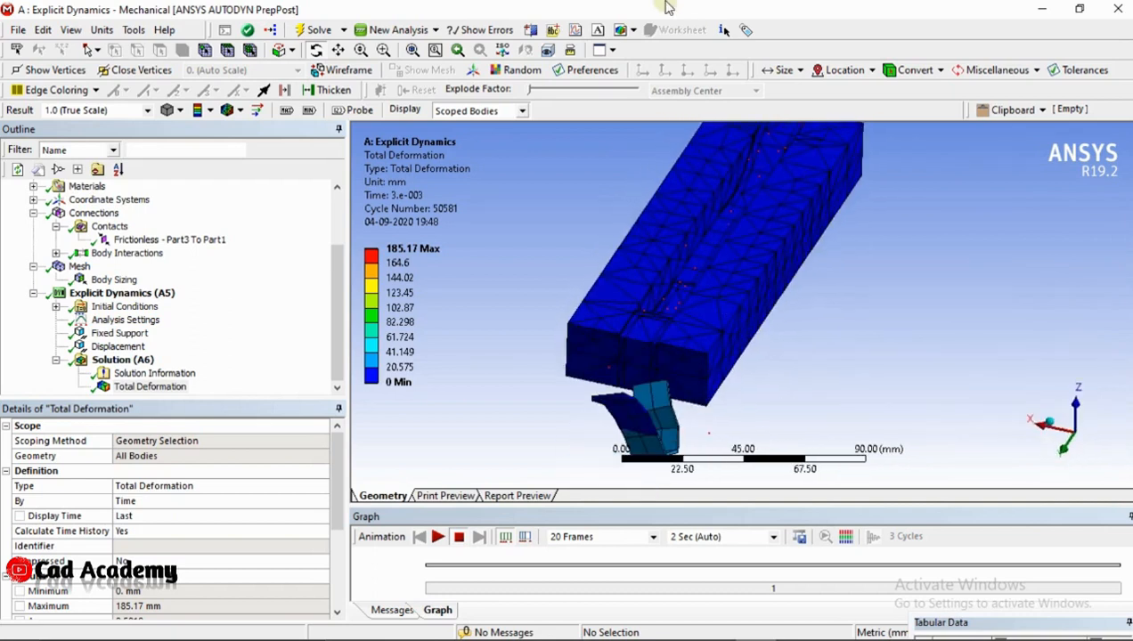
pyautogui.moveTo(667, 7)
pyautogui.moveTo(664, 134); pyautogui.dragTo(604, 326)
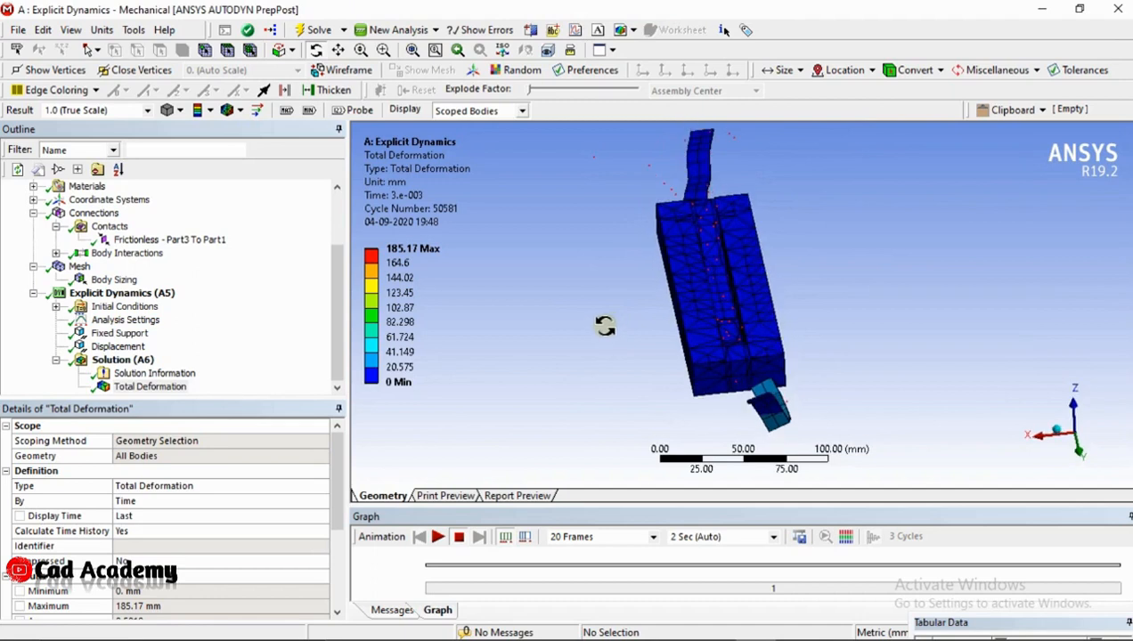
pyautogui.moveTo(786, 347); pyautogui.dragTo(672, 363)
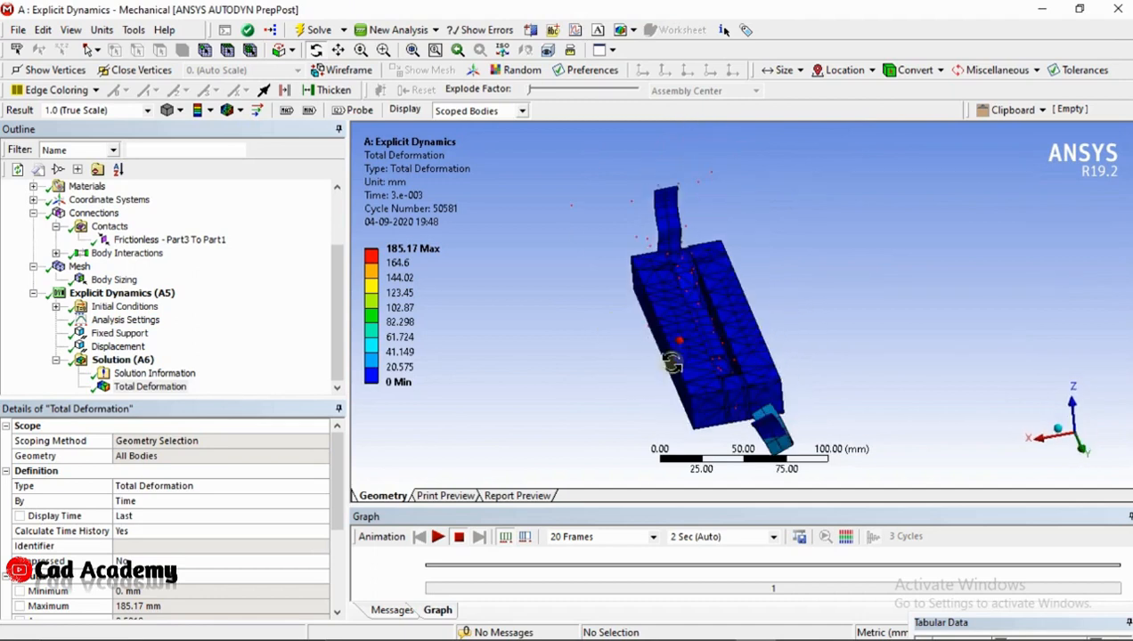
pyautogui.moveTo(683, 294); pyautogui.dragTo(640, 251)
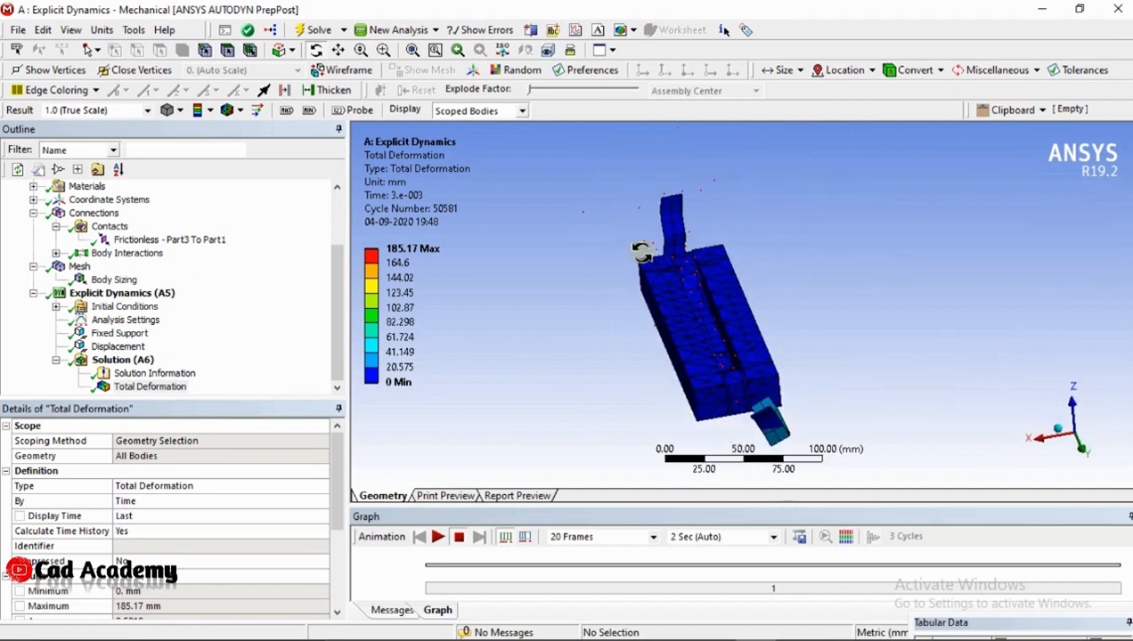
pyautogui.keyDown('ctrl'); pyautogui.moveTo(729, 318); pyautogui.dragTo(768, 265, button='middle'); pyautogui.keyUp('ctrl')
pyautogui.scroll(1, 736, 296)
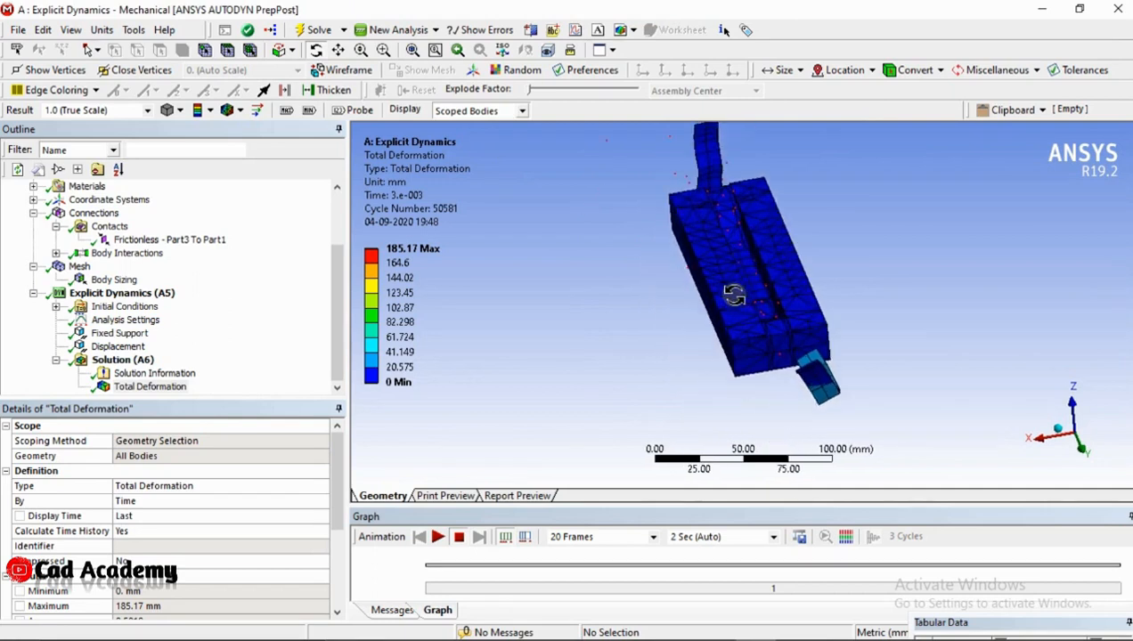
pyautogui.scroll(-2, 738, 287)
pyautogui.moveTo(767, 301); pyautogui.dragTo(811, 334)
pyautogui.scroll(2, 756, 310)
pyautogui.moveTo(786, 297); pyautogui.dragTo(722, 346)
pyautogui.moveTo(763, 297); pyautogui.dragTo(816, 393)
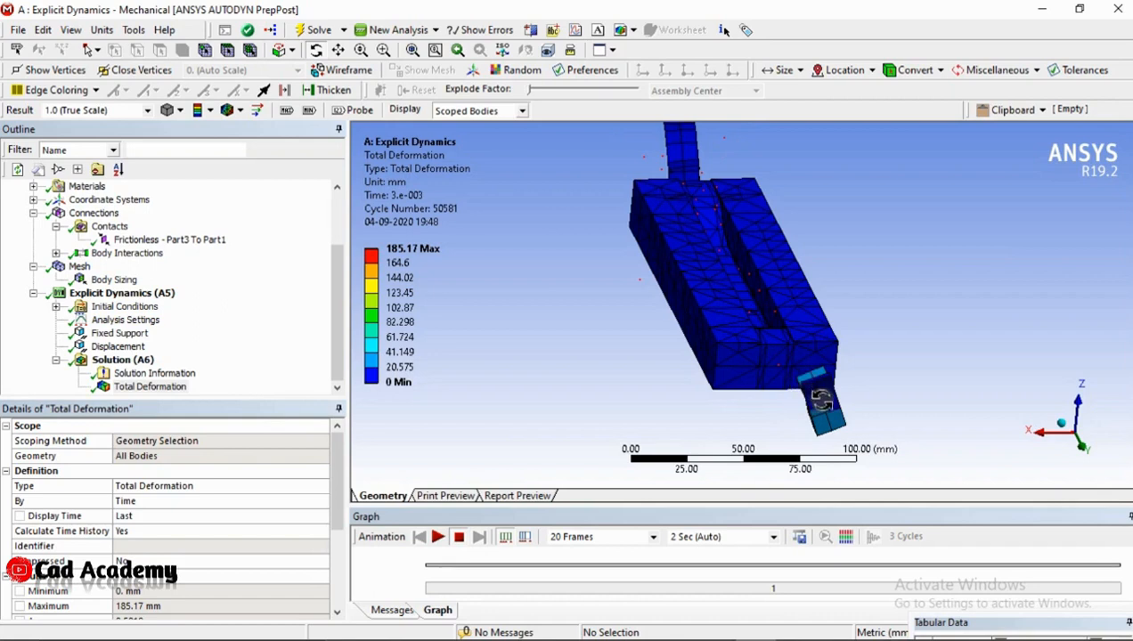
pyautogui.moveTo(706, 229); pyautogui.dragTo(739, 324)
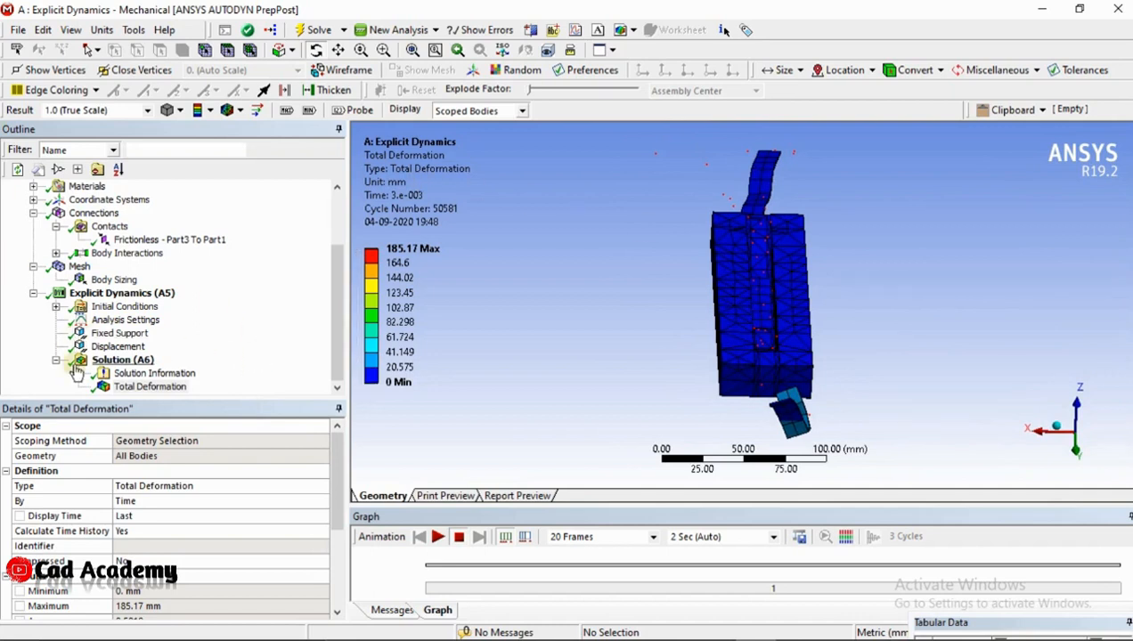
# Display the Solution branch's undeformed geometry and examine the strip's position on the lower die
pyautogui.click(114, 360)
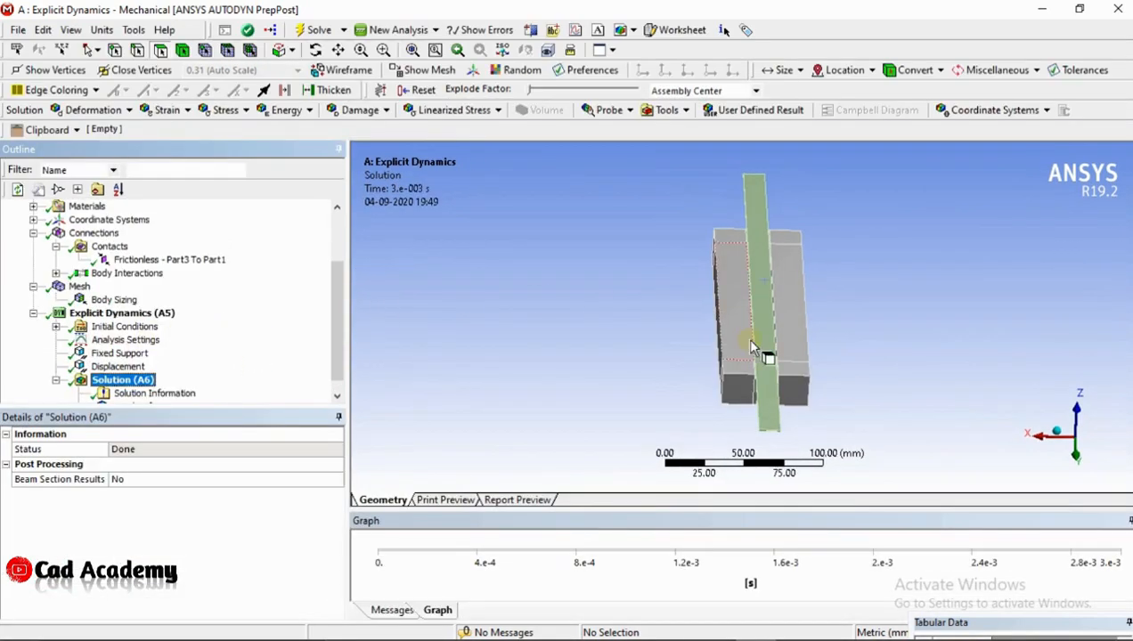
pyautogui.moveTo(745, 348); pyautogui.dragTo(783, 400)
pyautogui.scroll(-1, 123, 378)
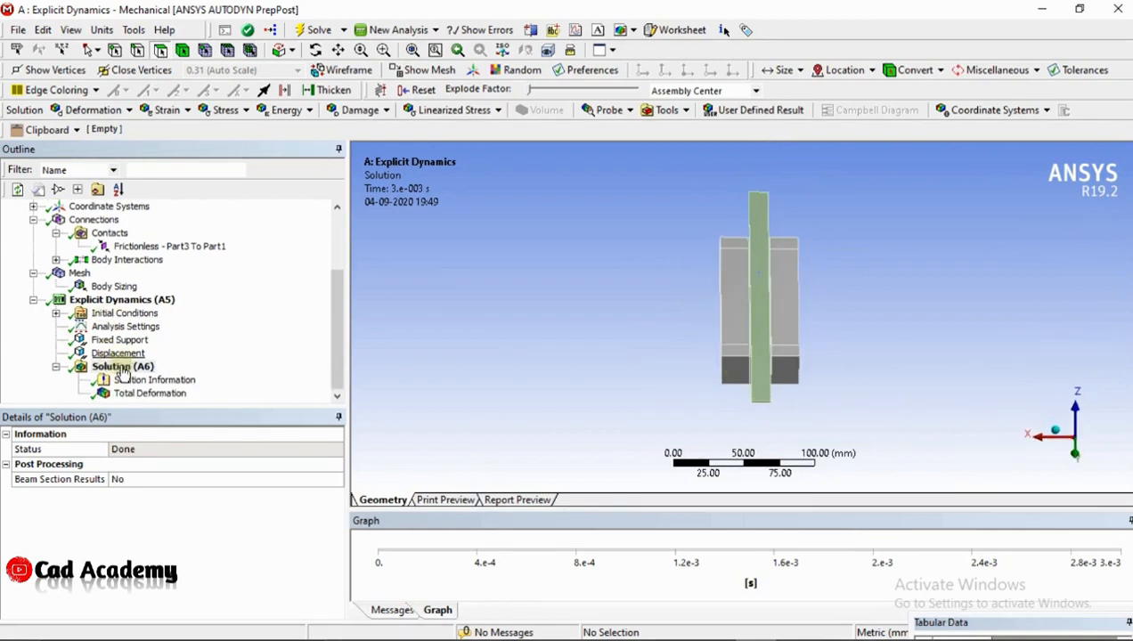
pyautogui.moveTo(842, 308); pyautogui.dragTo(708, 328)
pyautogui.moveTo(708, 328); pyautogui.dragTo(719, 336, button='middle')
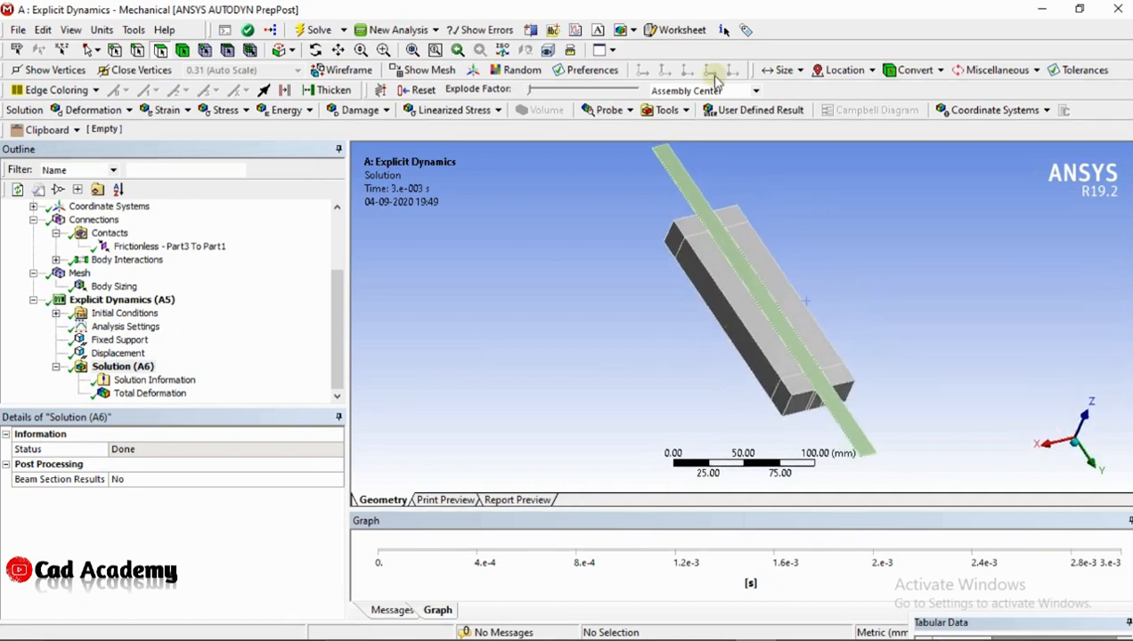